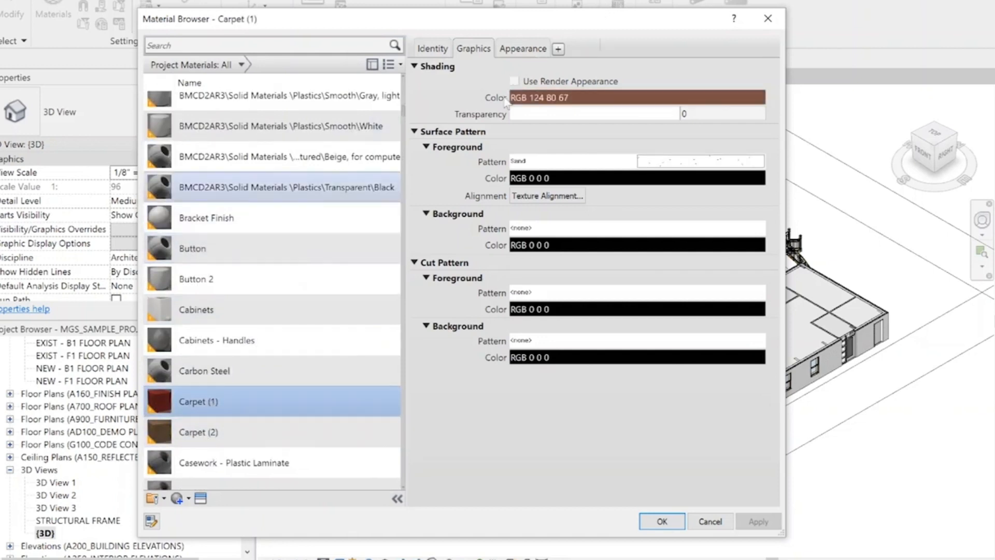
Examine the Carpet (1) material's appearance settings with an enlarged preview
click(523, 52)
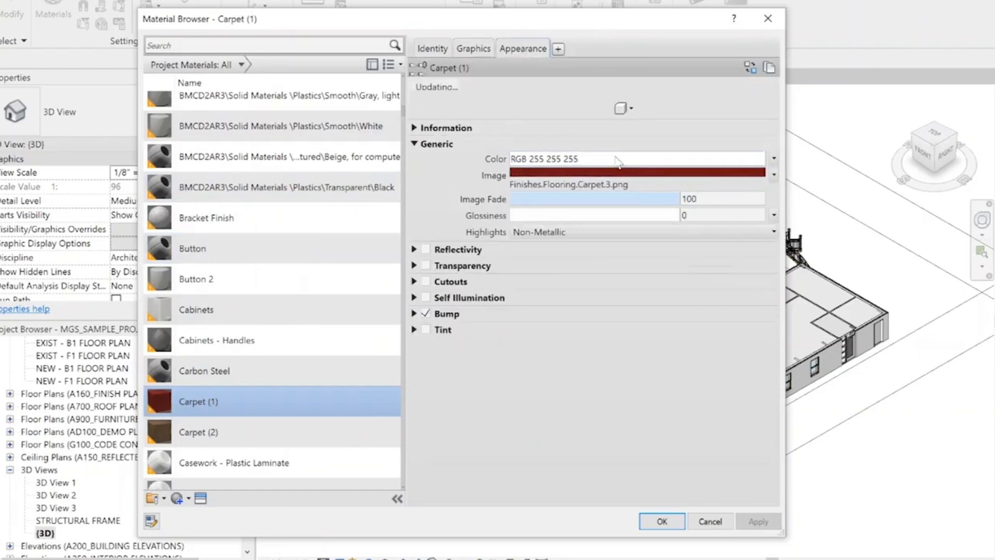
drag(518, 118, 615, 190)
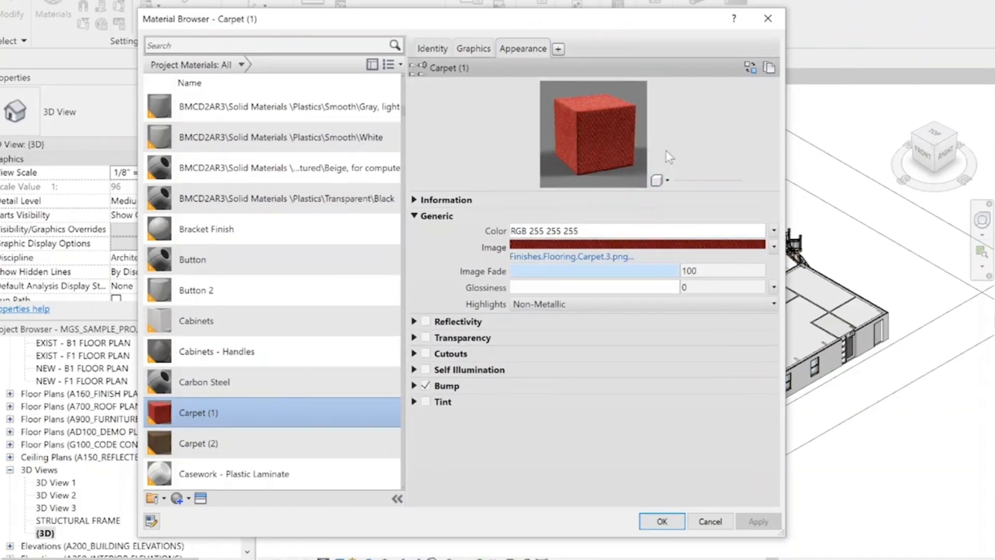
drag(724, 192, 724, 287)
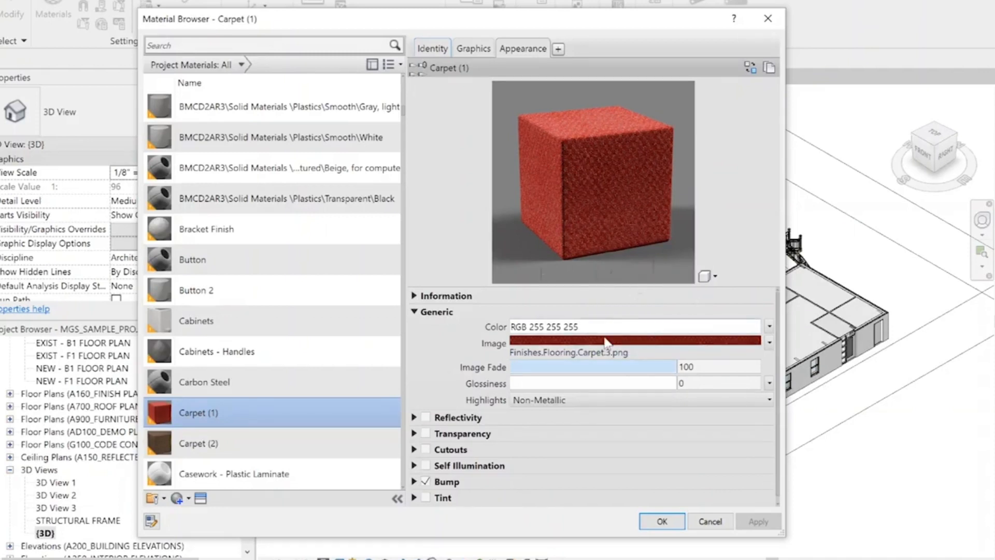
scroll(598, 313, down, 1)
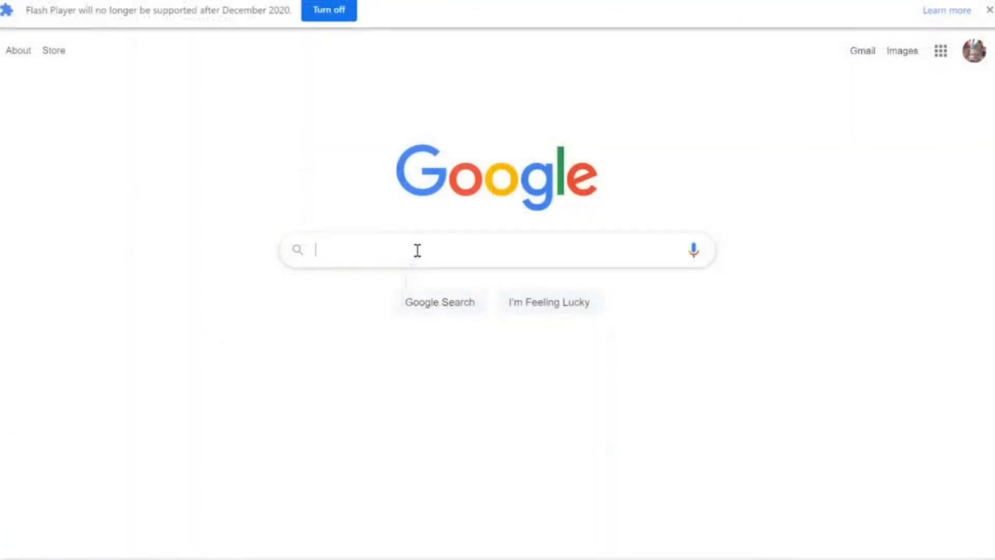
Switch to the web browser, search Google for "eldorado stone" and open the Eldorado Stone website
text(seamles)
click(409, 281)
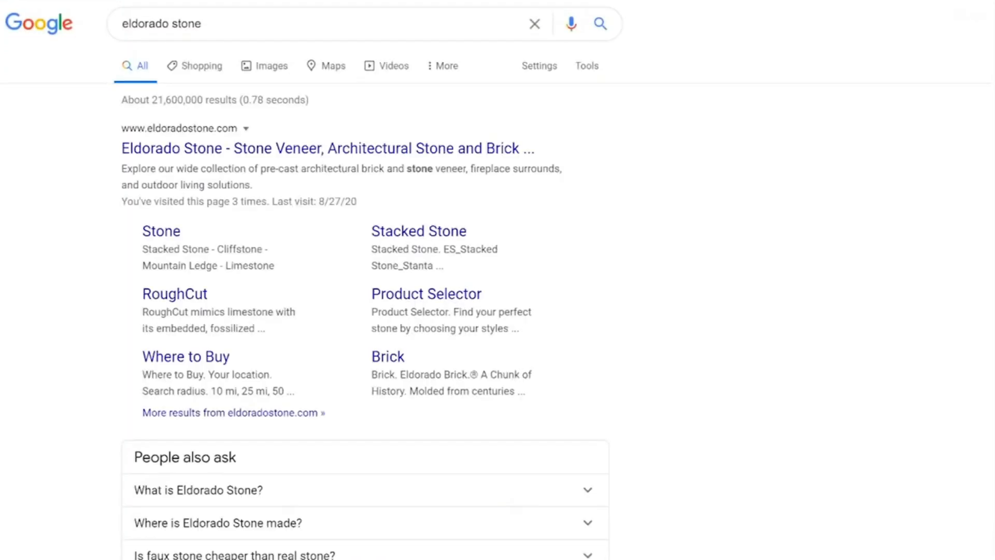
click(145, 147)
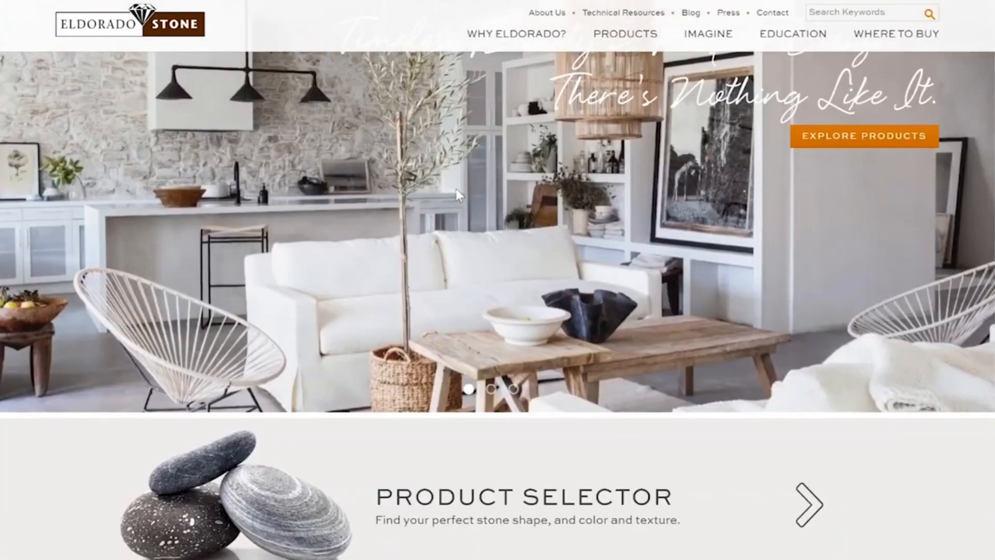
Browse the website's stone products and open the Cliffstone veneer
scroll(457, 195, down, 4)
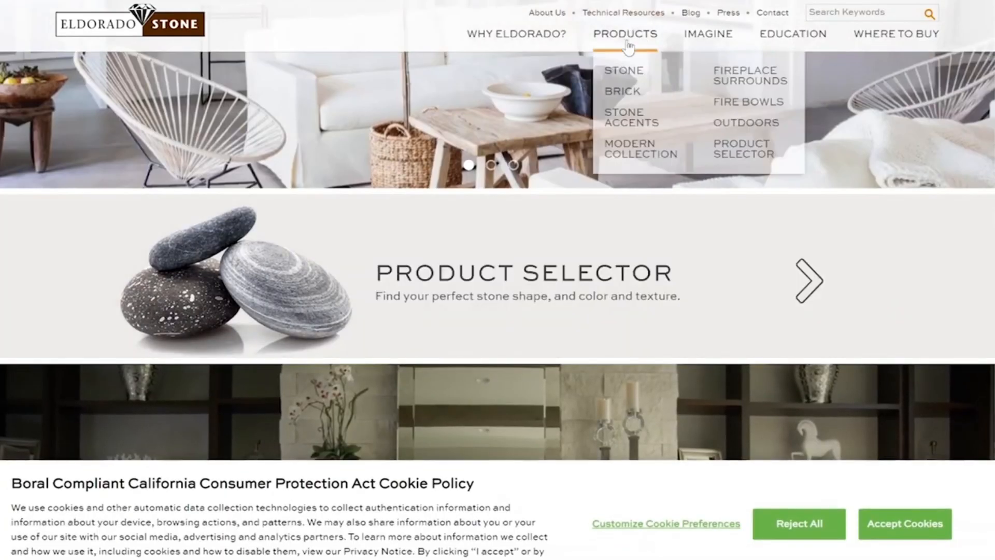
click(629, 47)
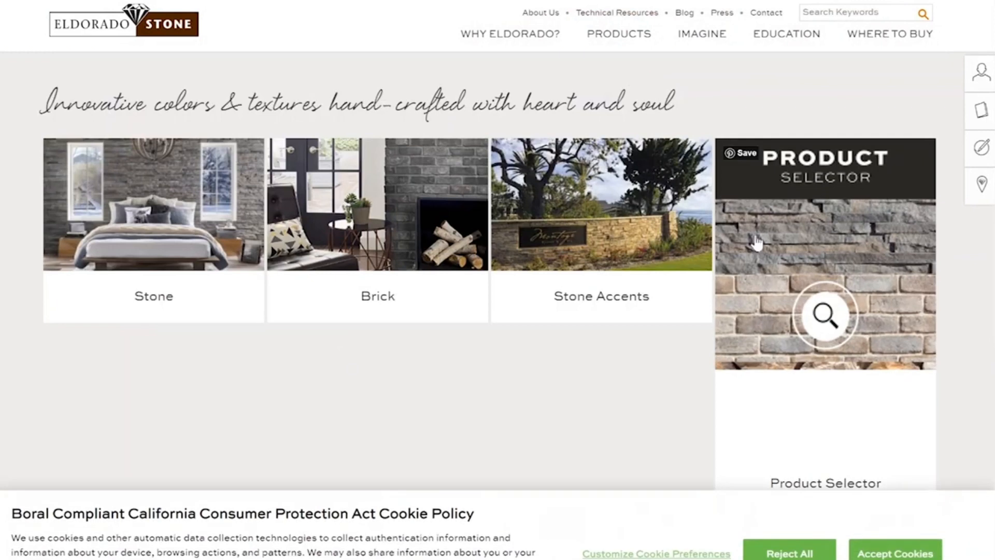
click(153, 236)
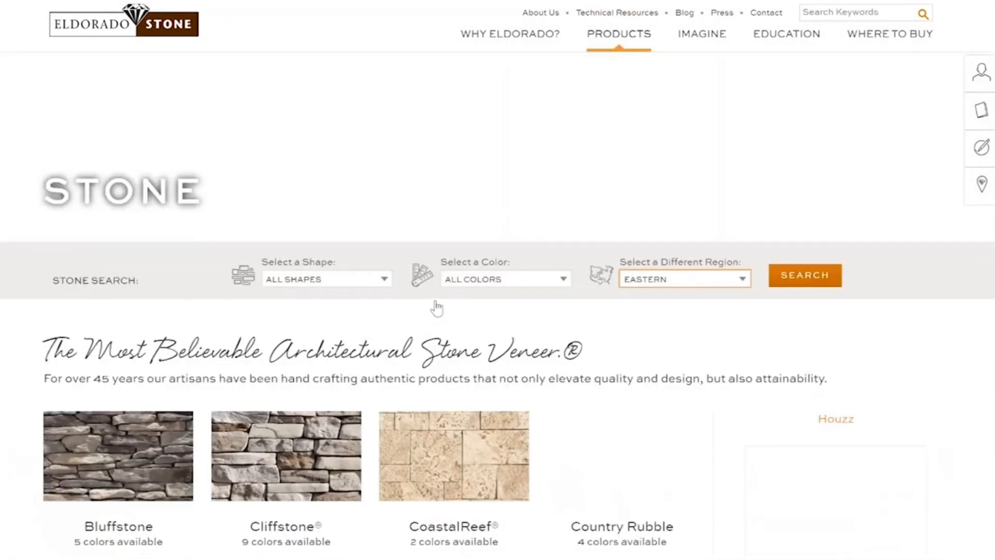
scroll(437, 308, down, 4)
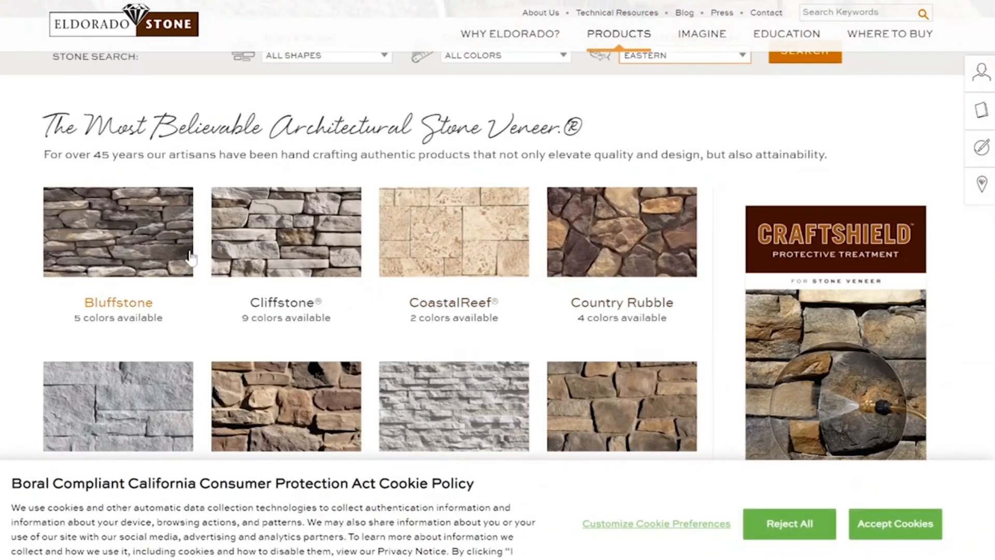
click(286, 233)
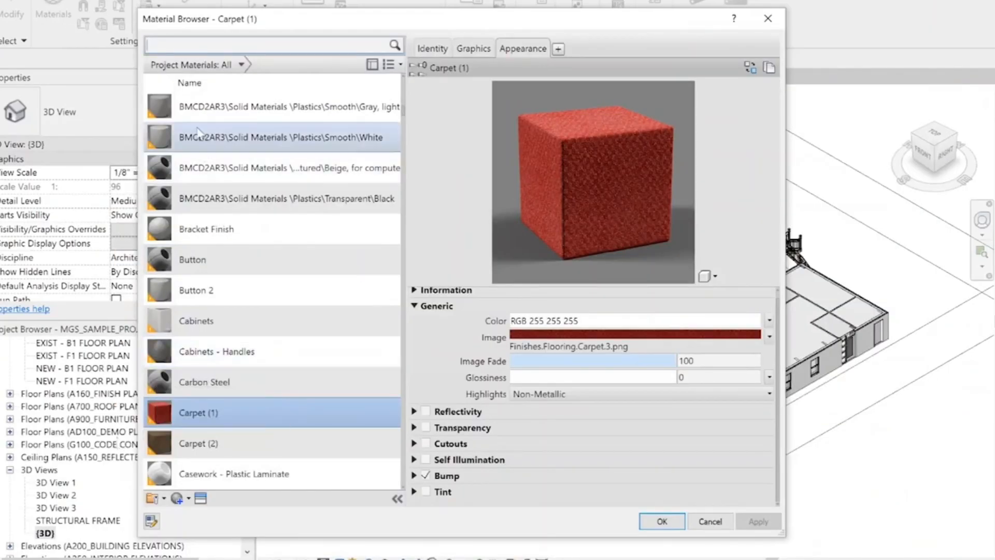
Switch back to Revit's Material Browser, search the project materials for "stone" and select Stone (2)
click(165, 48)
text(stone)
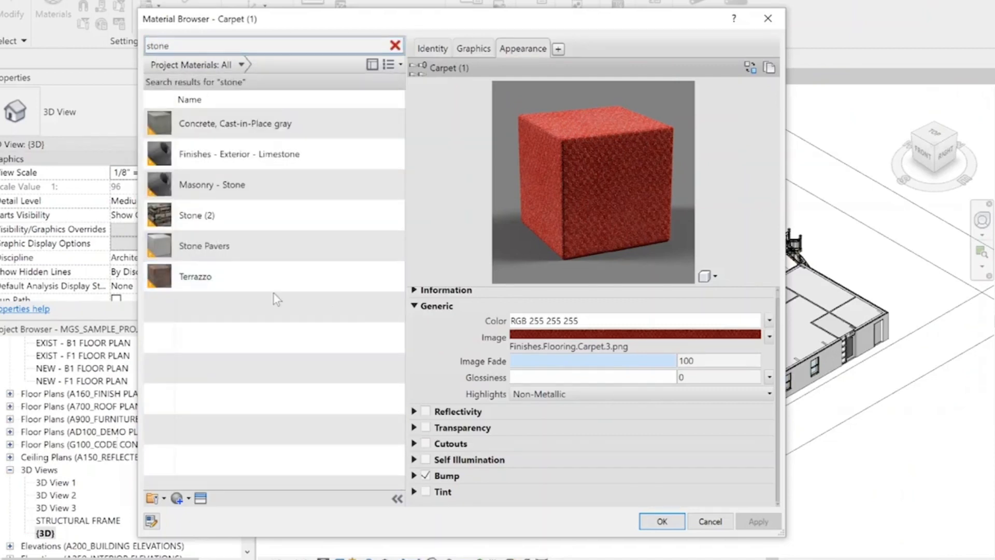
click(207, 216)
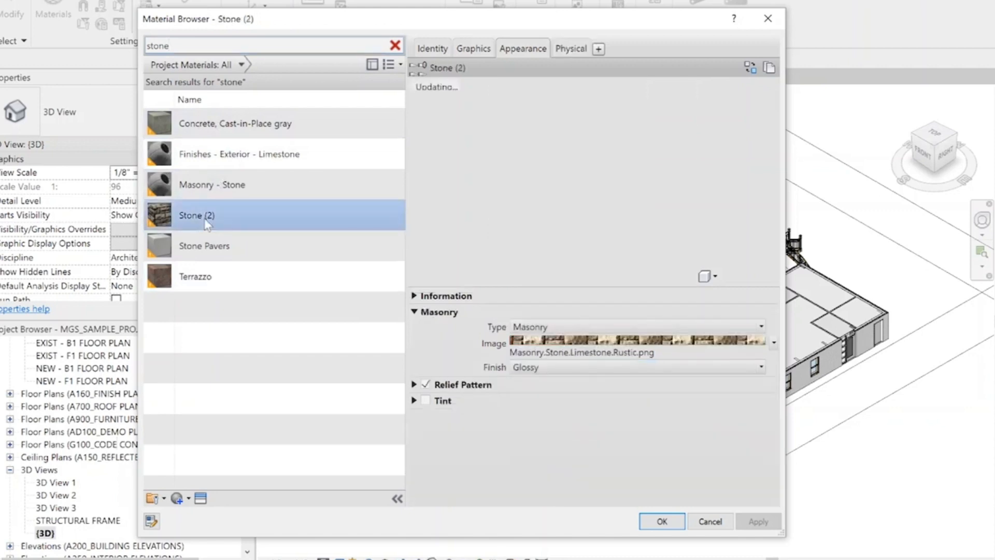
Edit the Stone (2) masonry image and raise its texture brightness to 100
click(593, 348)
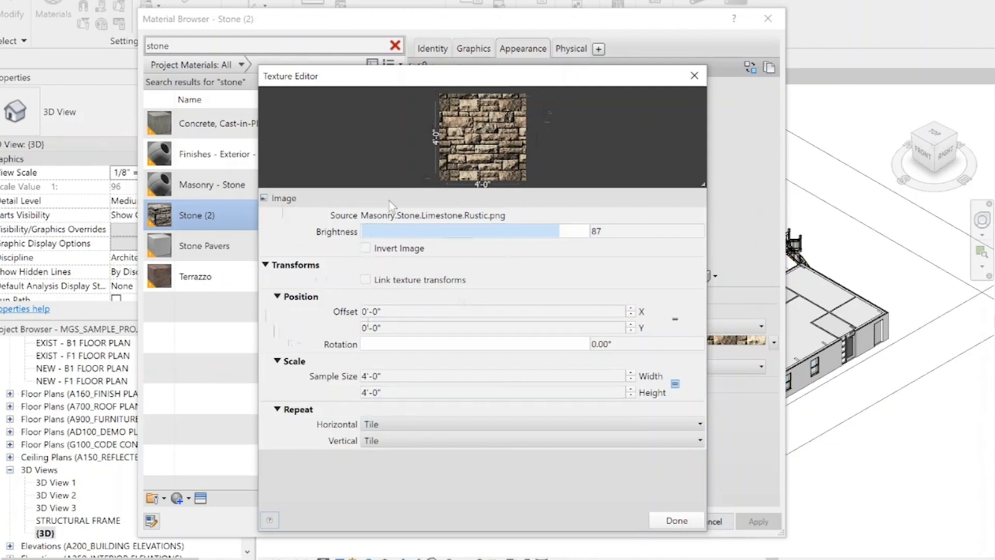
drag(568, 232, 585, 233)
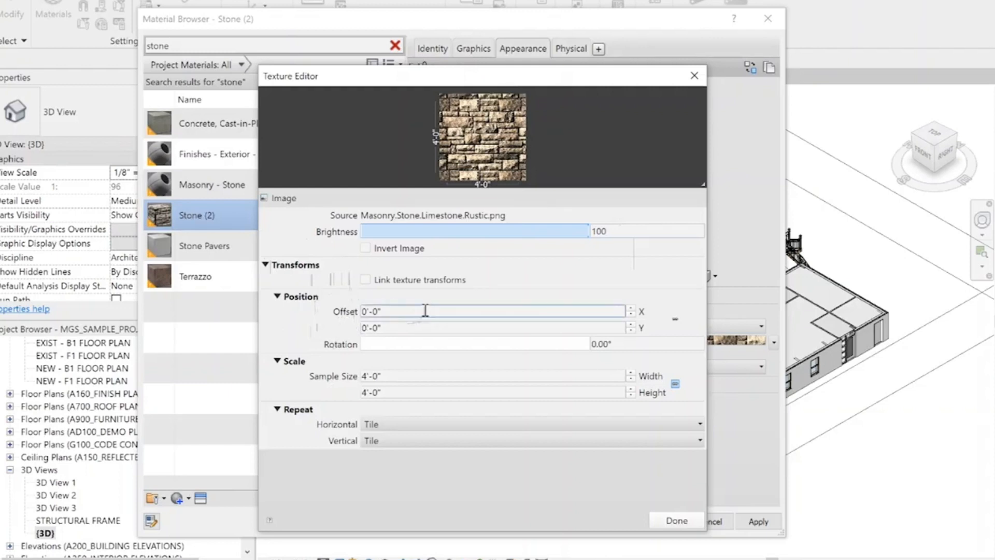
Try X offsets of -0'-1" and 2'-0" on the stone texture and reset the X offset to 0'-0"
click(409, 311)
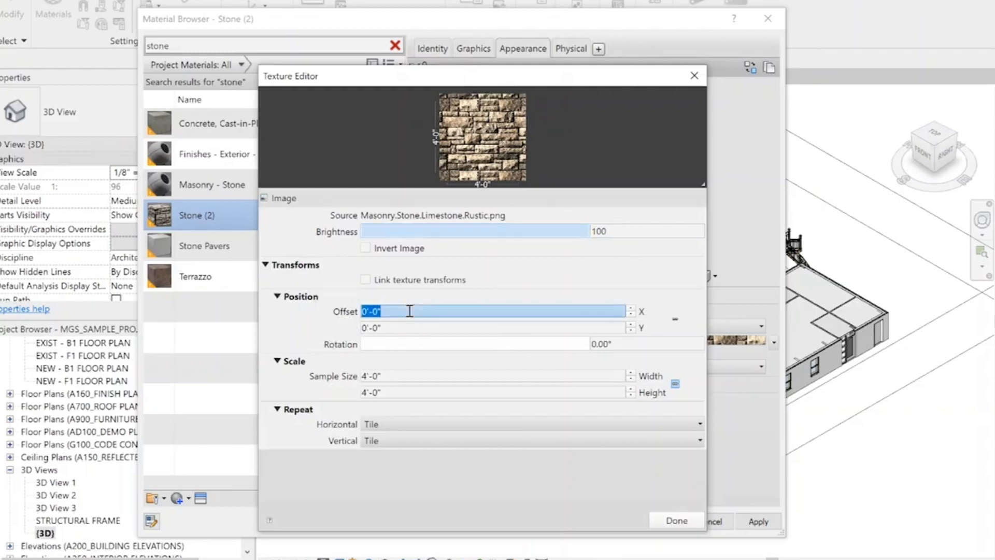
text(-1)
key(Return)
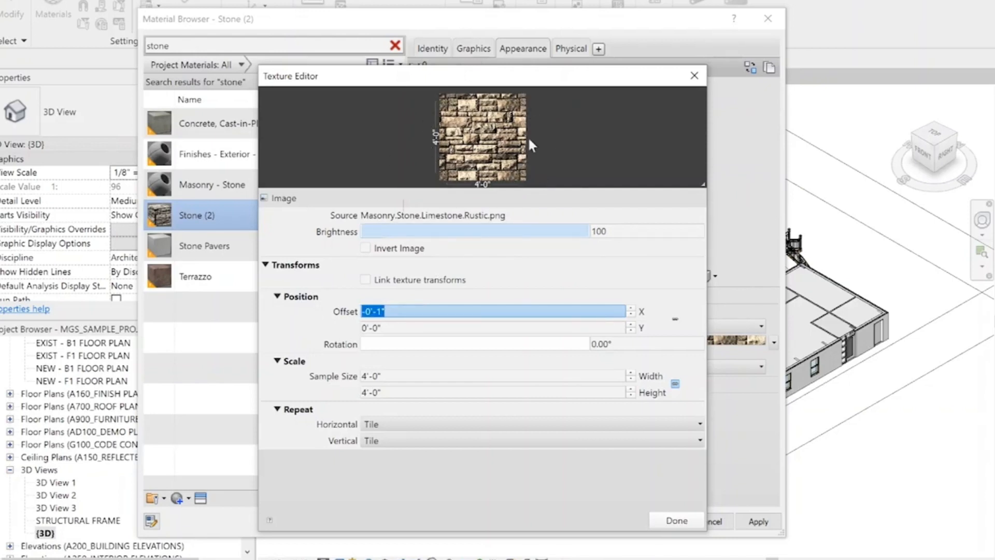
text(2'-0")
key(Return)
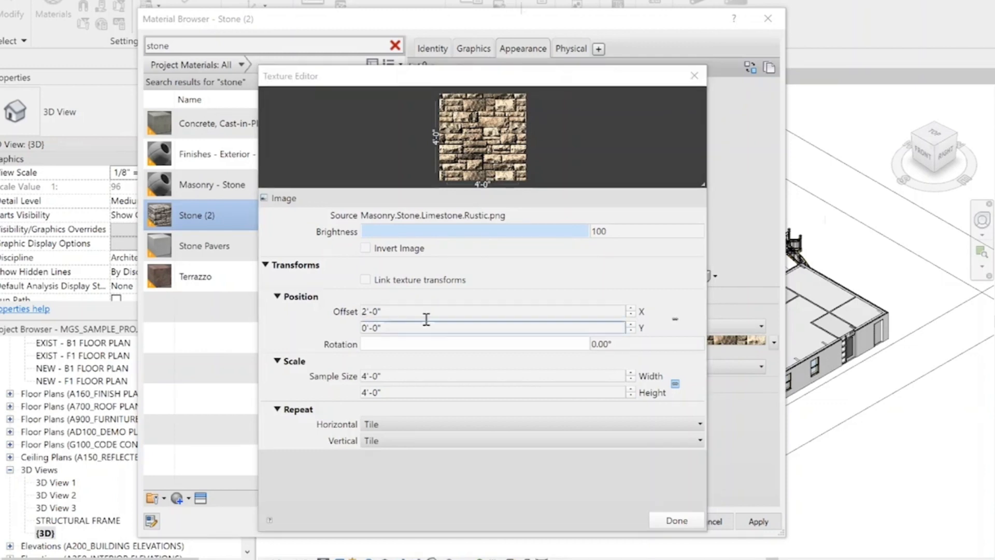
click(415, 315)
text(0)
key(Return)
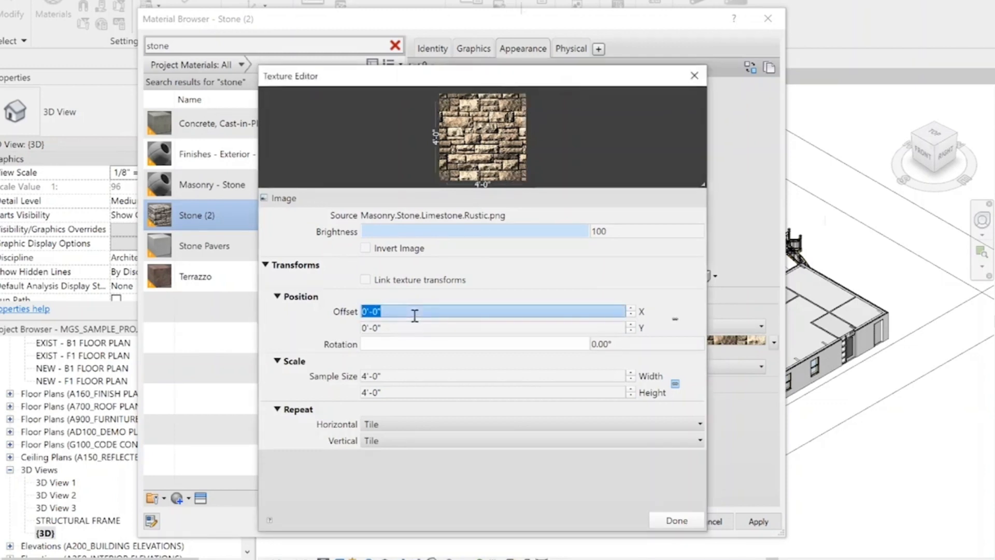
Try a Y offset of 1'-0" on the stone texture and reset it to 0'-0"
click(403, 331)
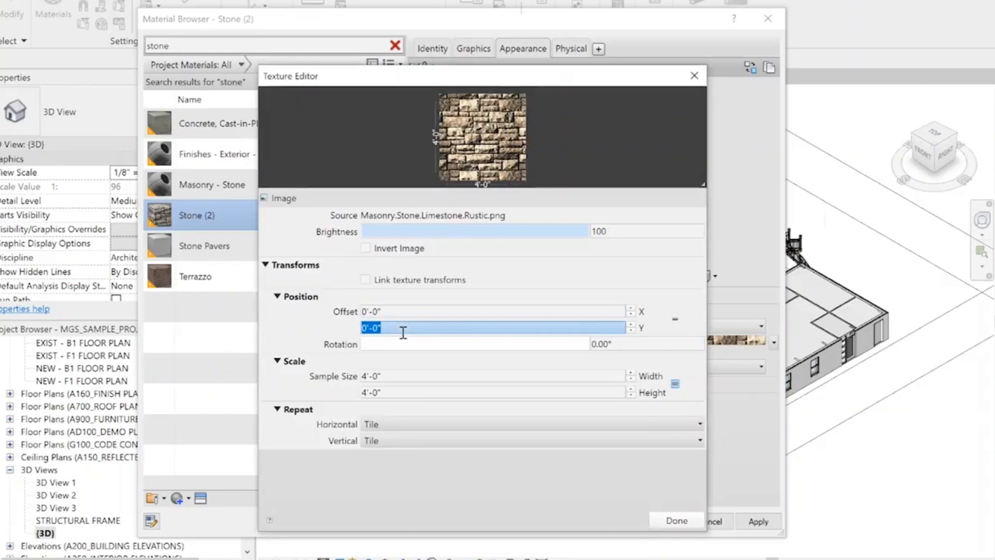
text(1'-0")
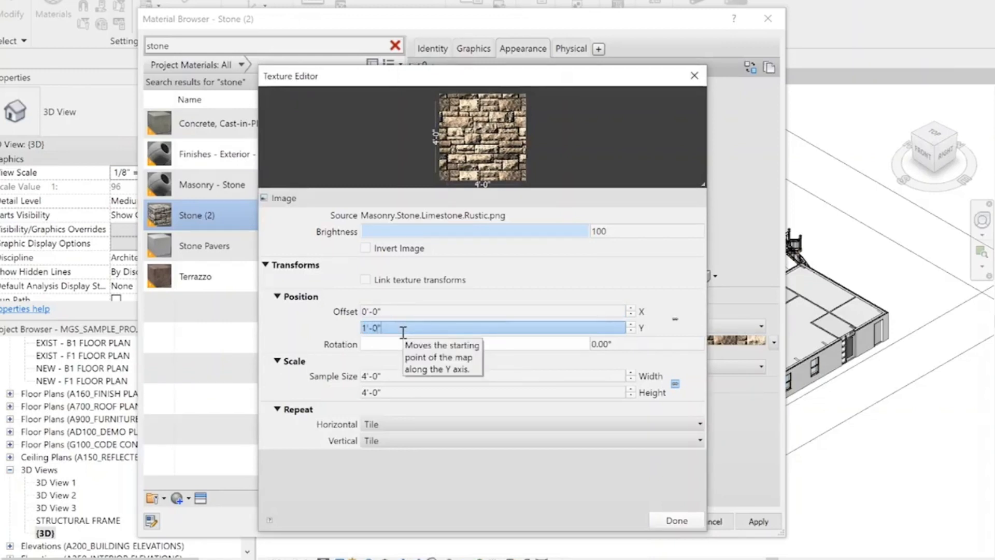
key(Return)
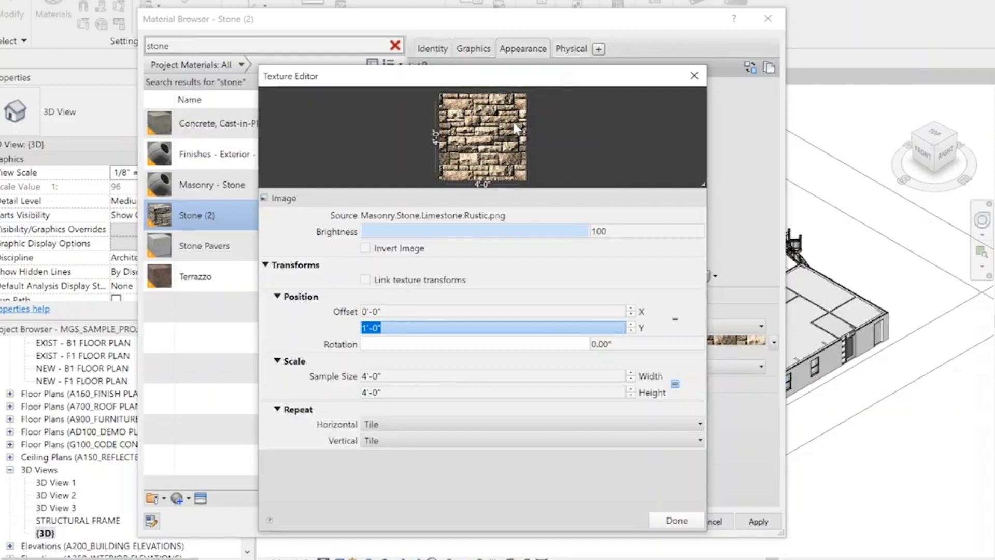
text(0)
key(Return)
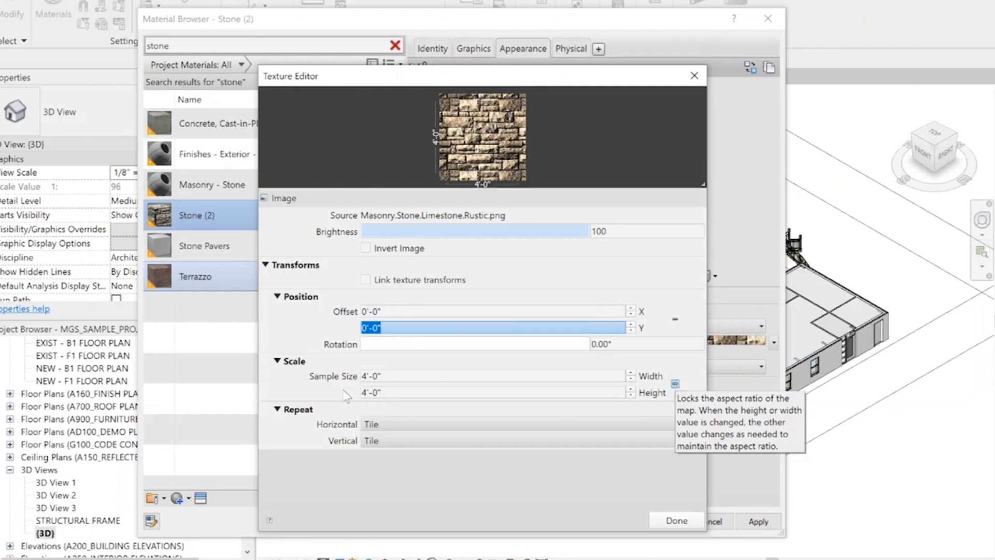
Set the texture's sample size to 7'-0" wide and high with the aspect ratio locked
click(418, 377)
text(7)
key(Return)
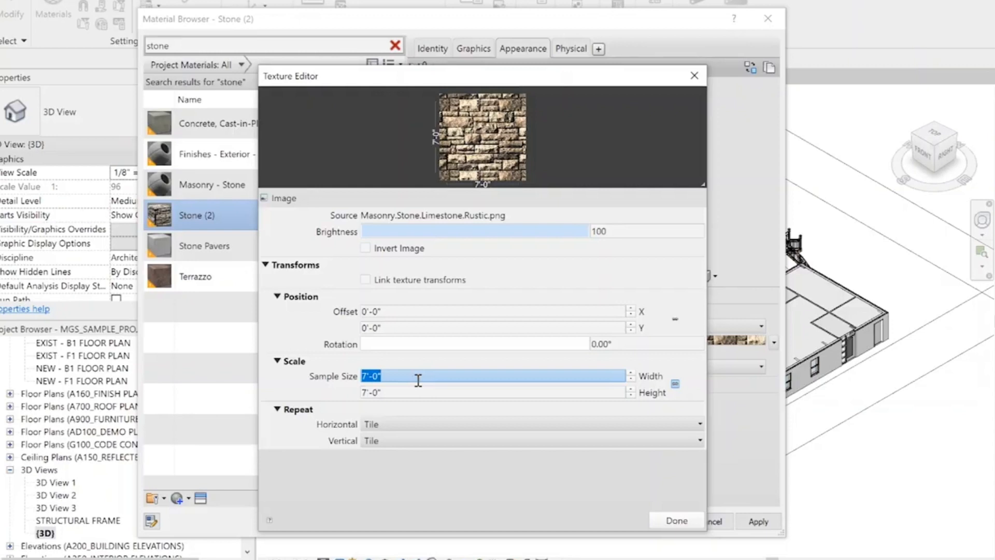
Unlock the sample size's aspect ratio and set only the texture width to 5'-0"
click(674, 387)
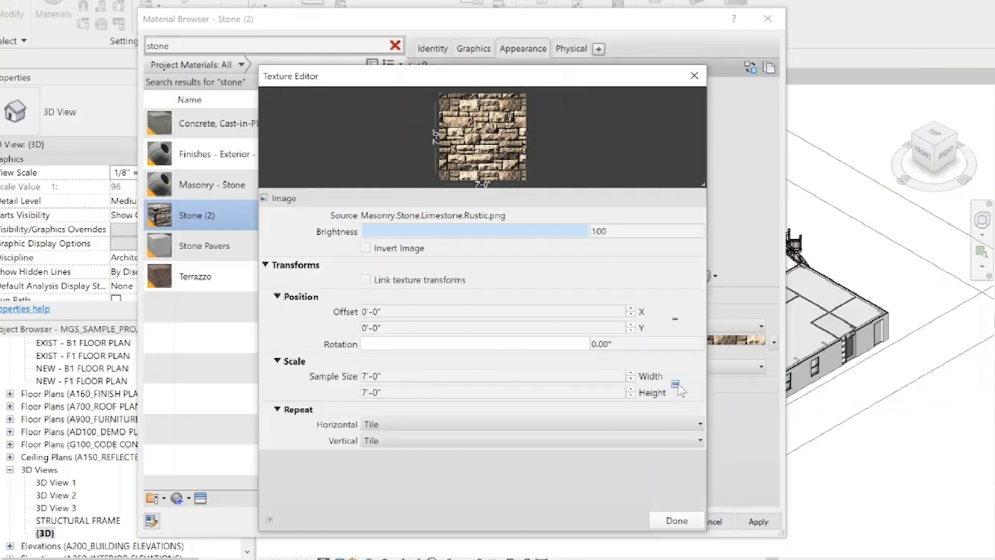
click(398, 375)
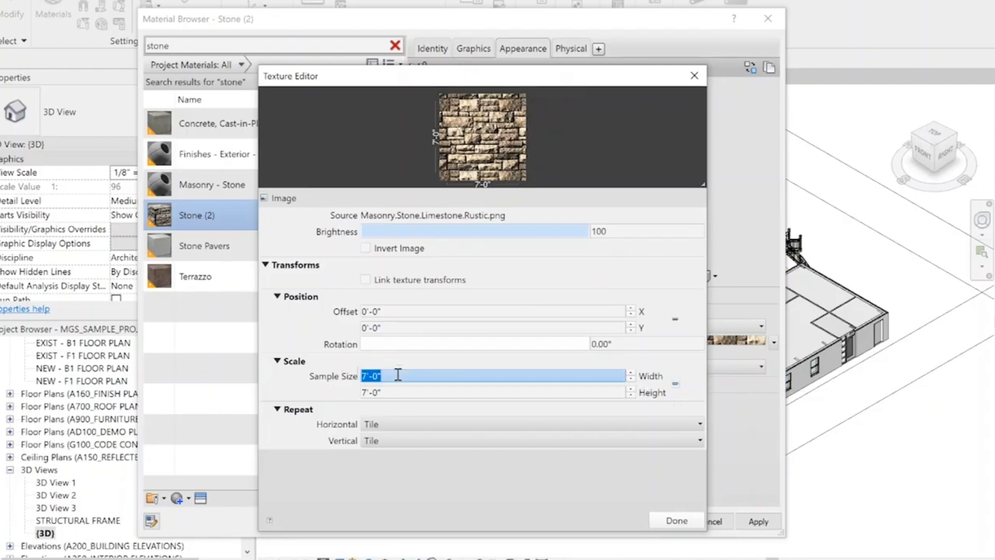
text(5)
key(Return)
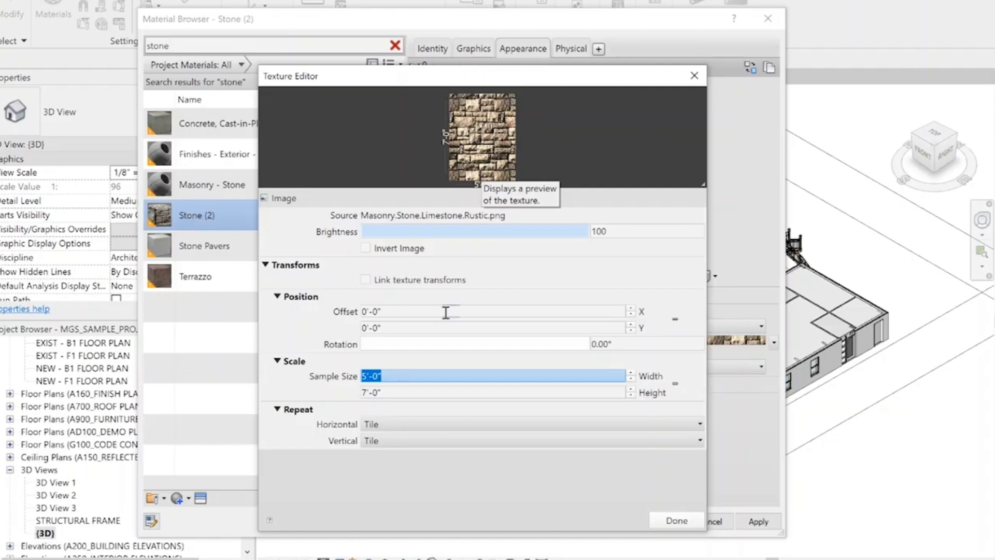
Try the texture's horizontal repeat as None and return it to Tile
click(410, 429)
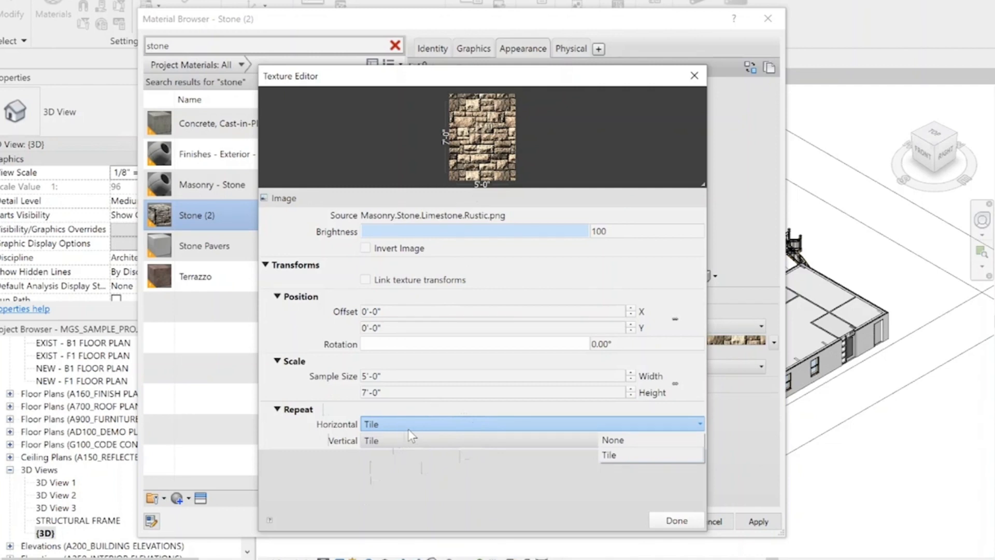
click(612, 440)
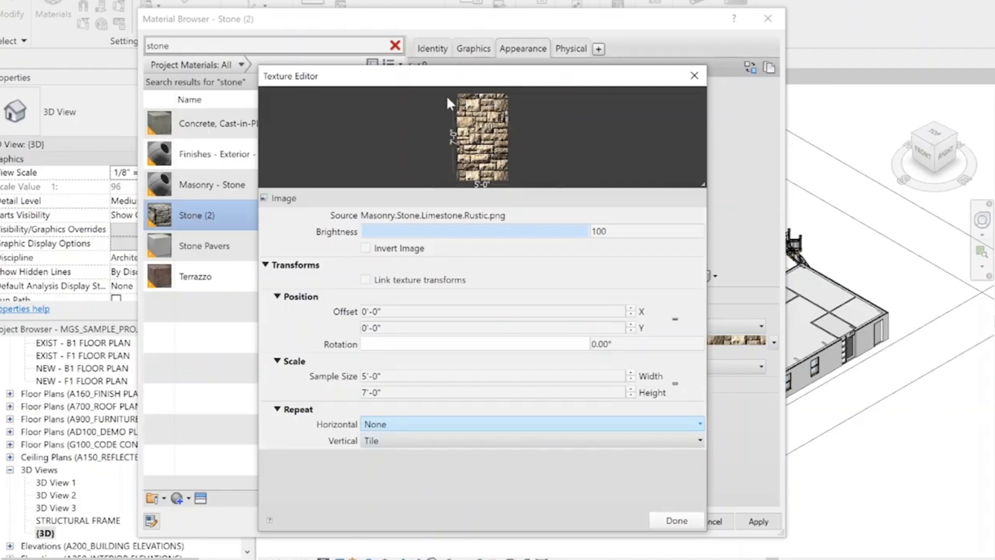
mouse_move(492, 188)
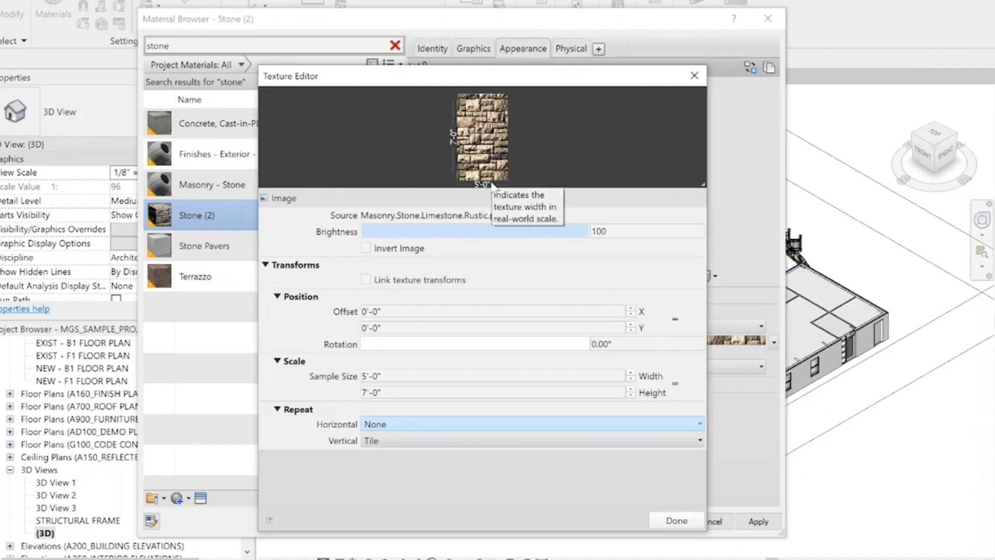
click(381, 424)
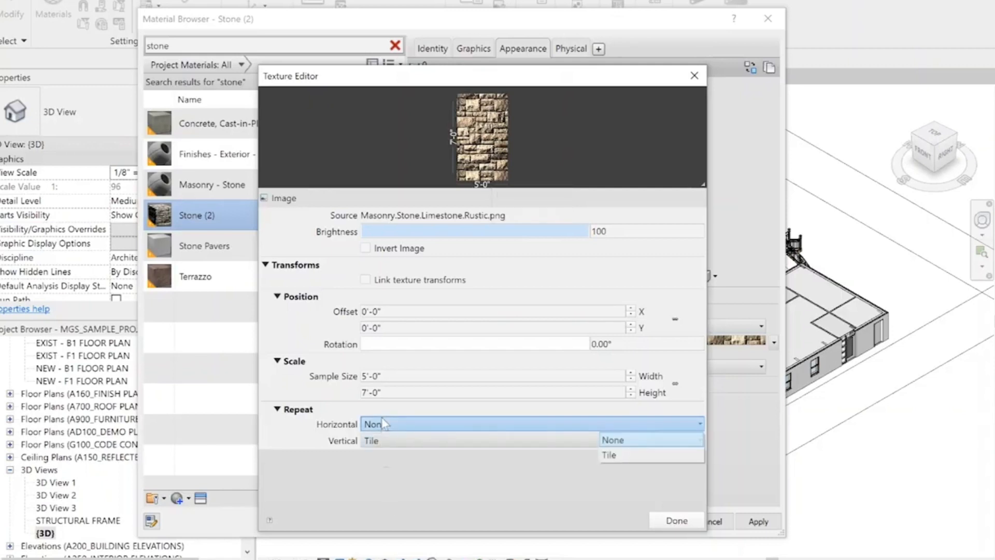
click(612, 456)
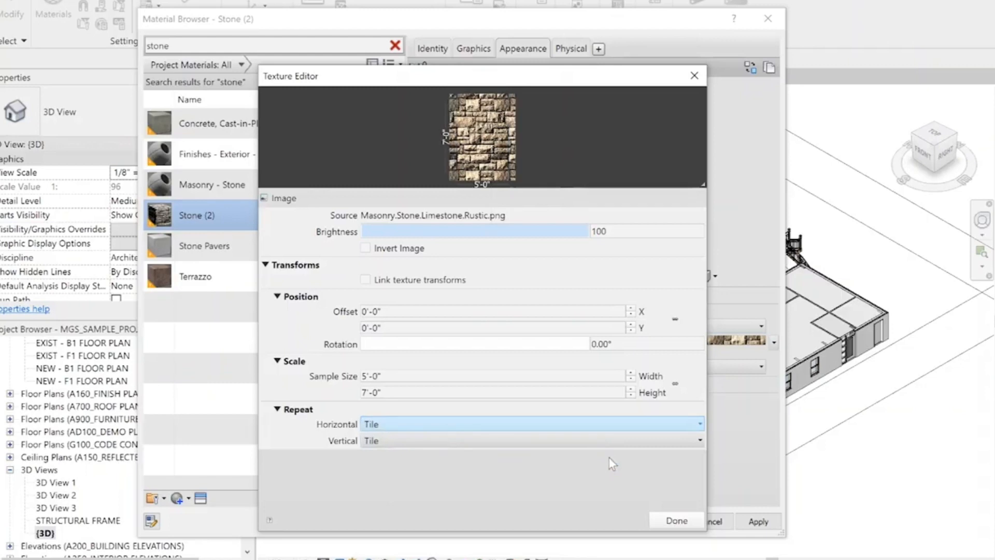
Accept the texture edits, and turn off the relief pattern of Stone (2) with its settings expanded
click(677, 520)
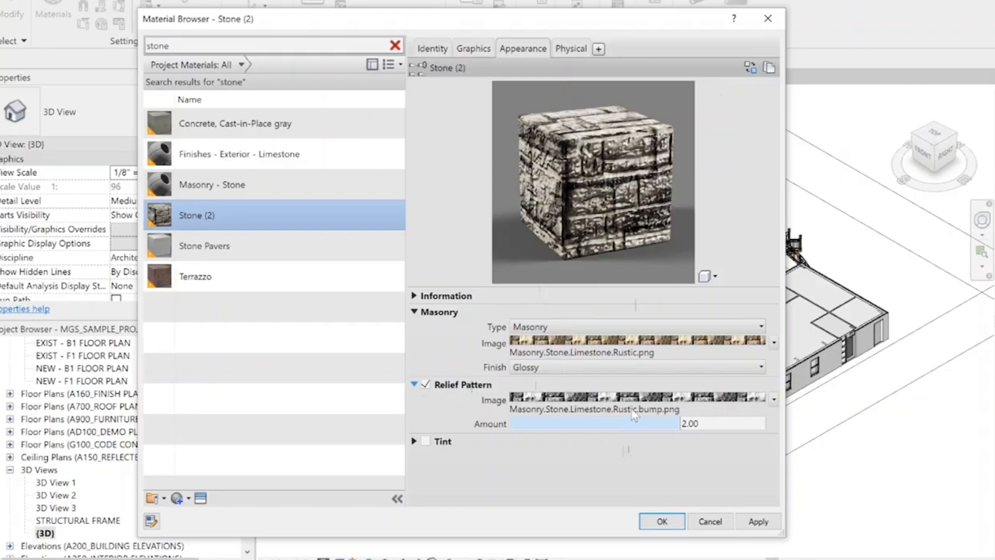
click(425, 384)
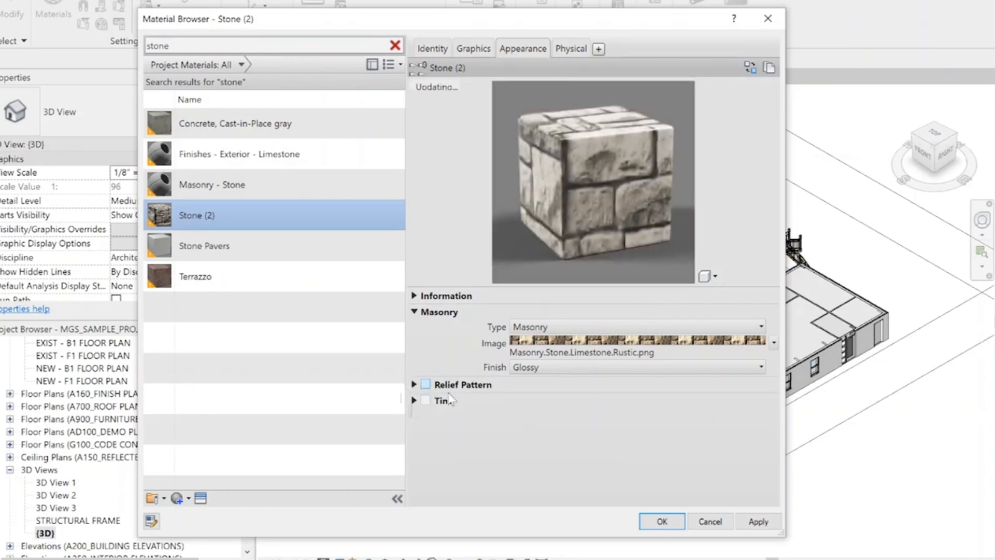
click(414, 384)
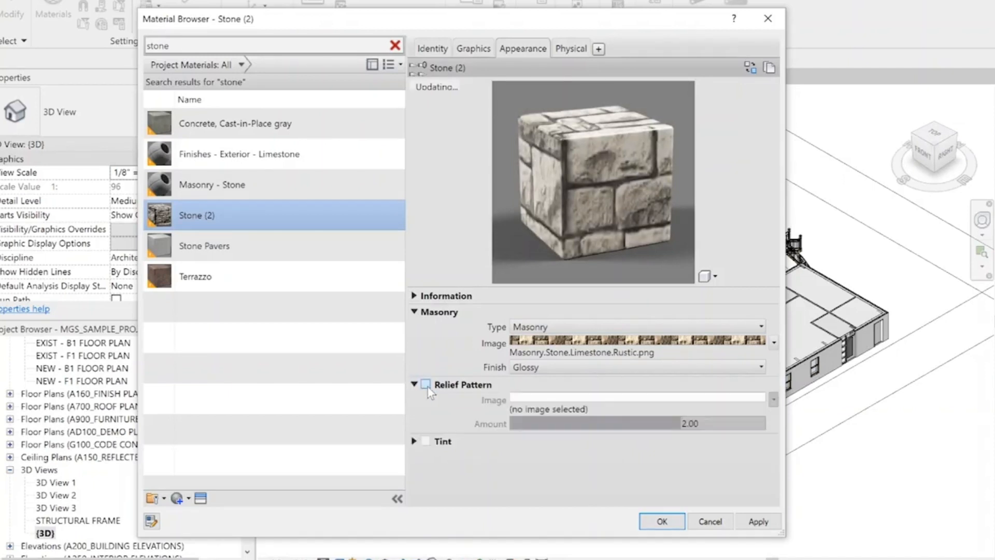
Turn the relief pattern of Stone (2) back on and open its bump image for editing, with the material preview uncovered
click(426, 385)
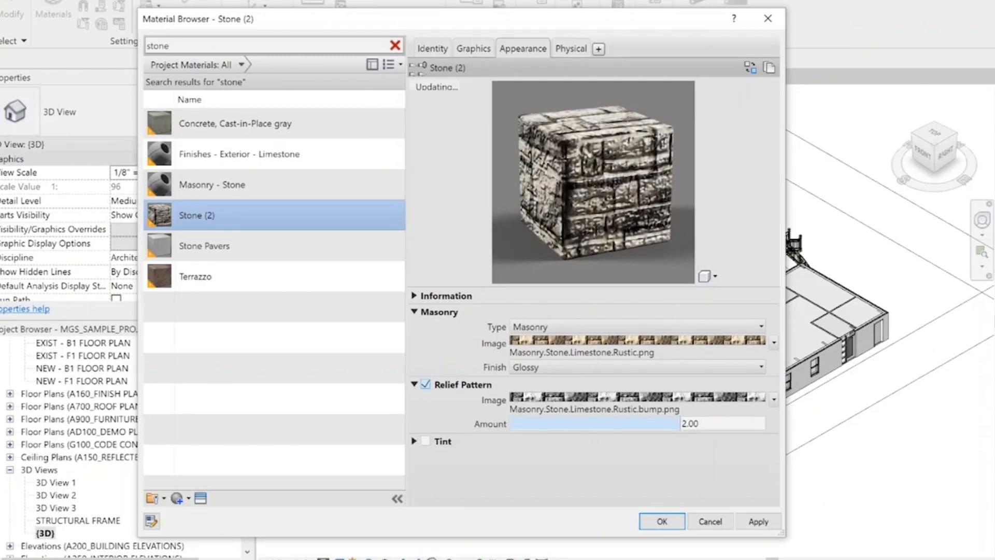
click(650, 400)
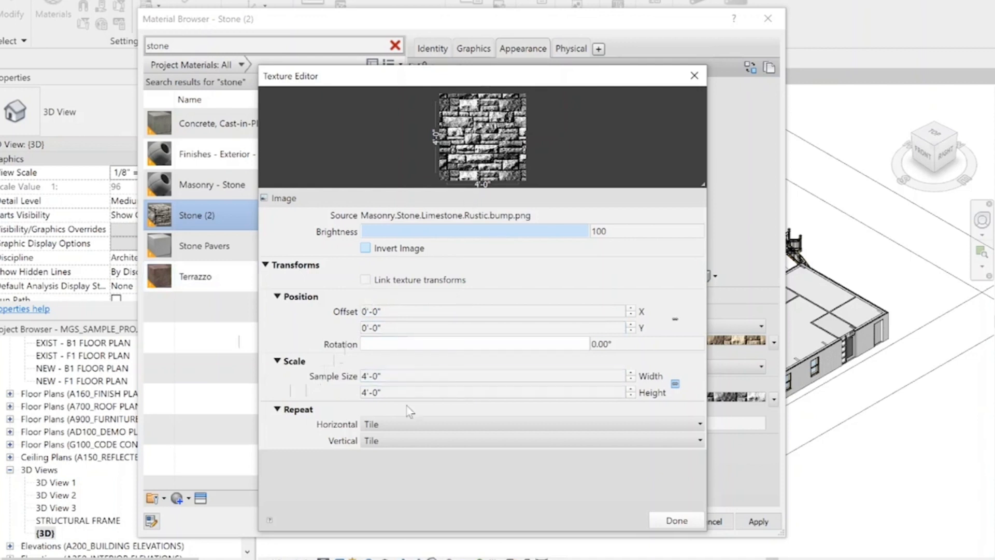
click(456, 326)
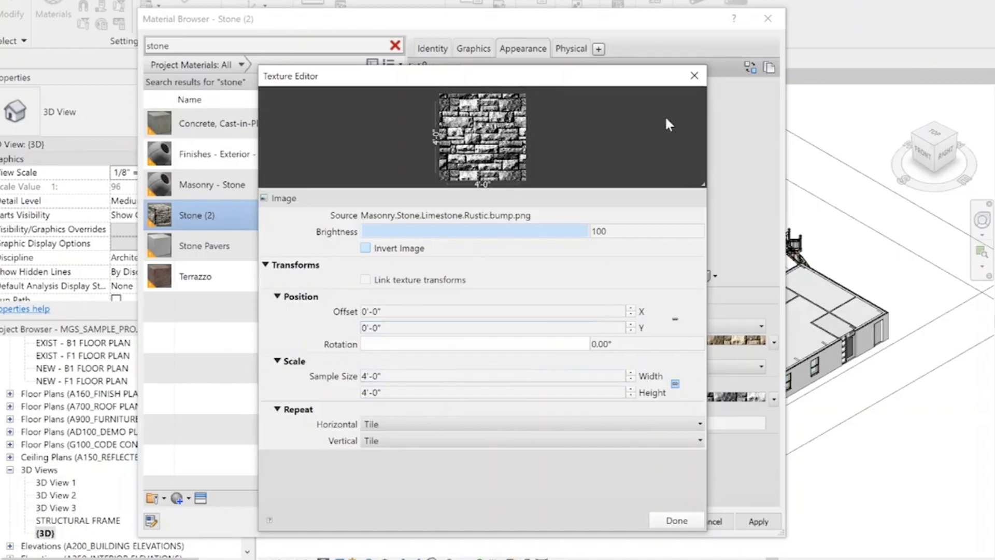
drag(613, 78, 399, 61)
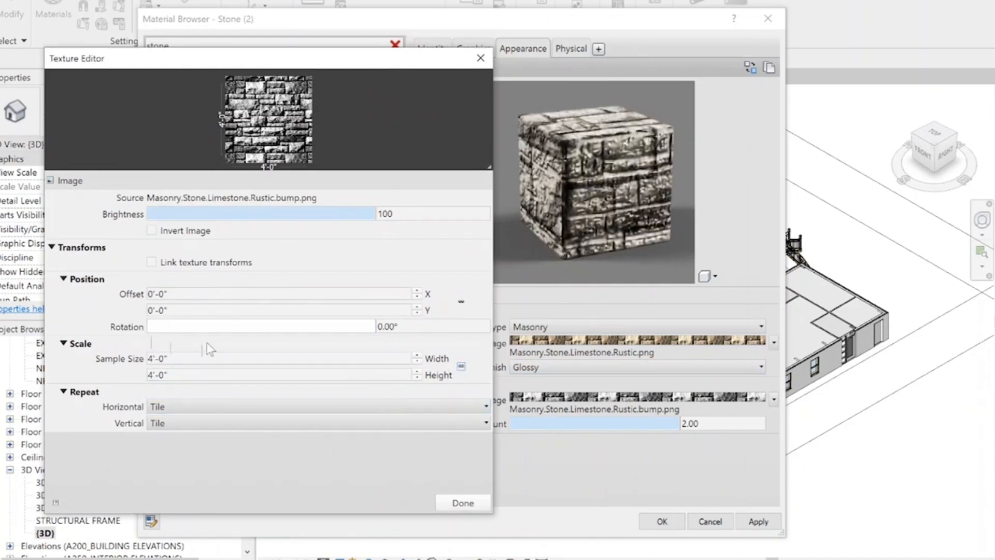
Set the relief image's sample size to 5'-0" wide and 7'-0" high
click(200, 356)
text(5')
click(185, 375)
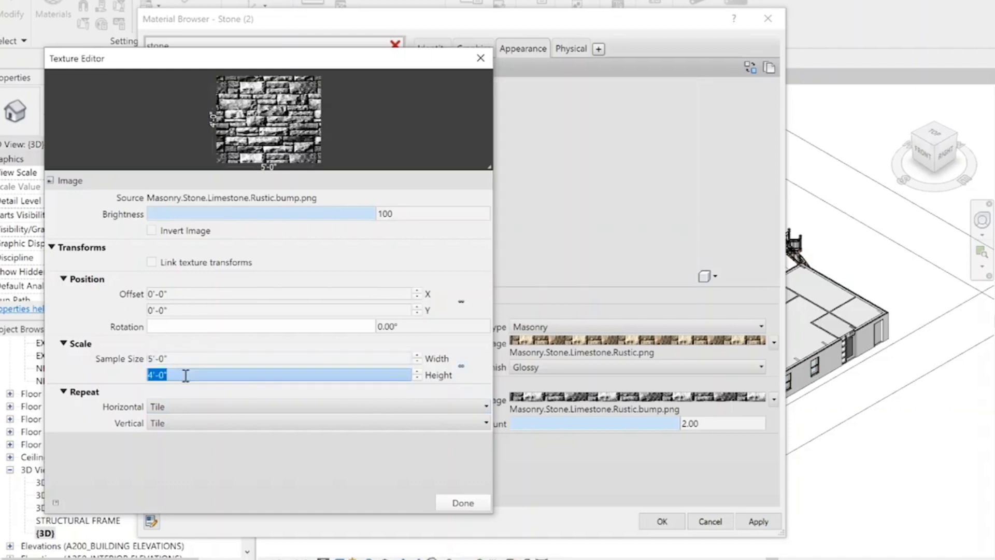
text(7')
key(Return)
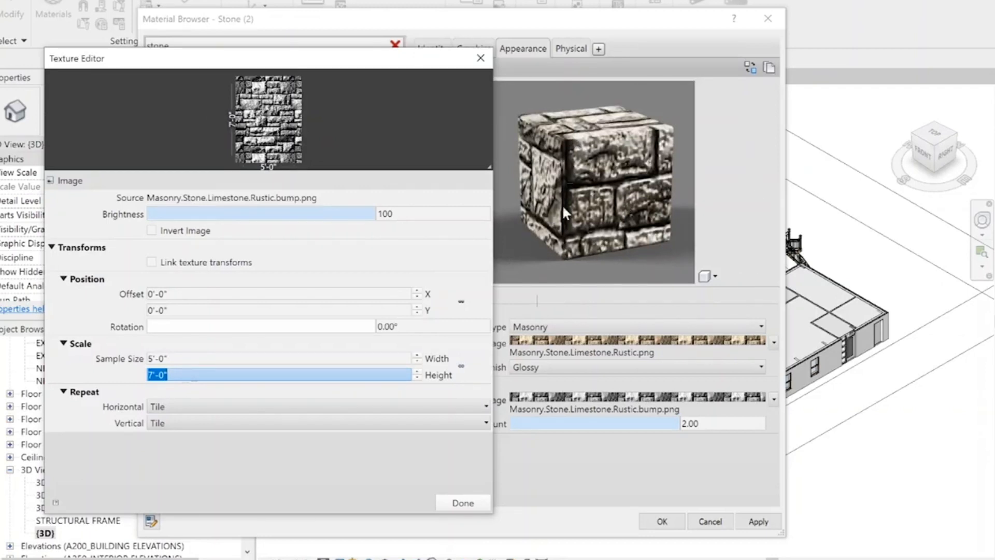
Try inverting the relief image, turn the inversion off again and accept the texture edits
click(152, 231)
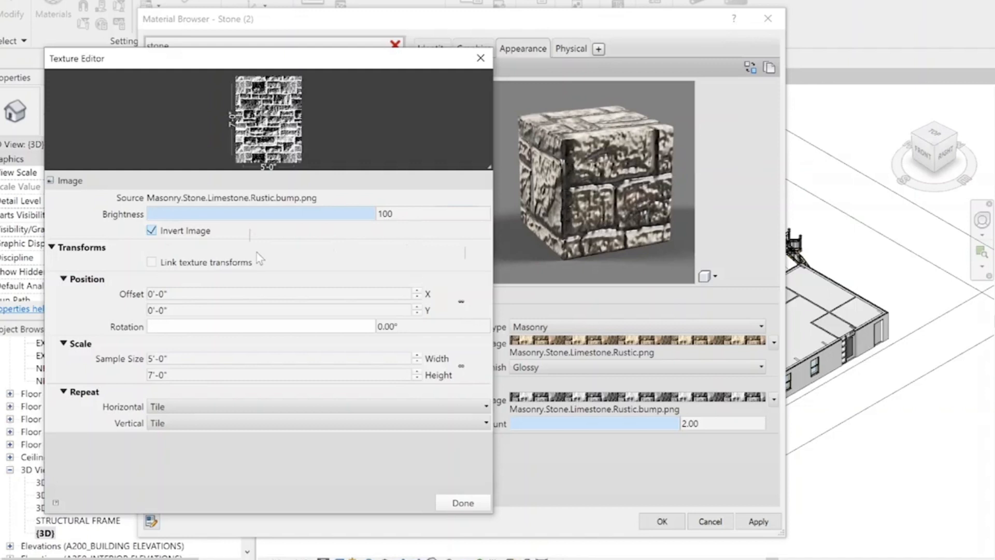
click(151, 230)
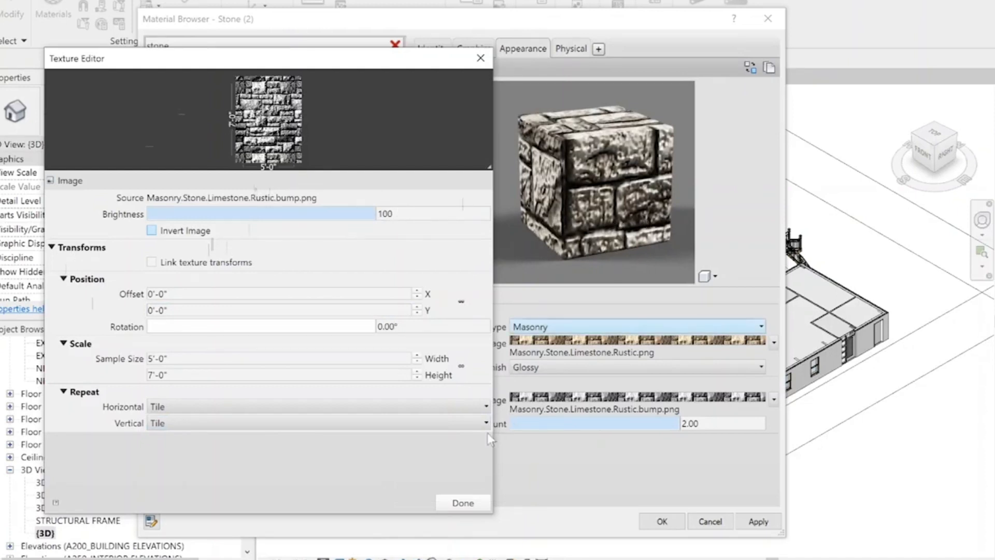
click(463, 502)
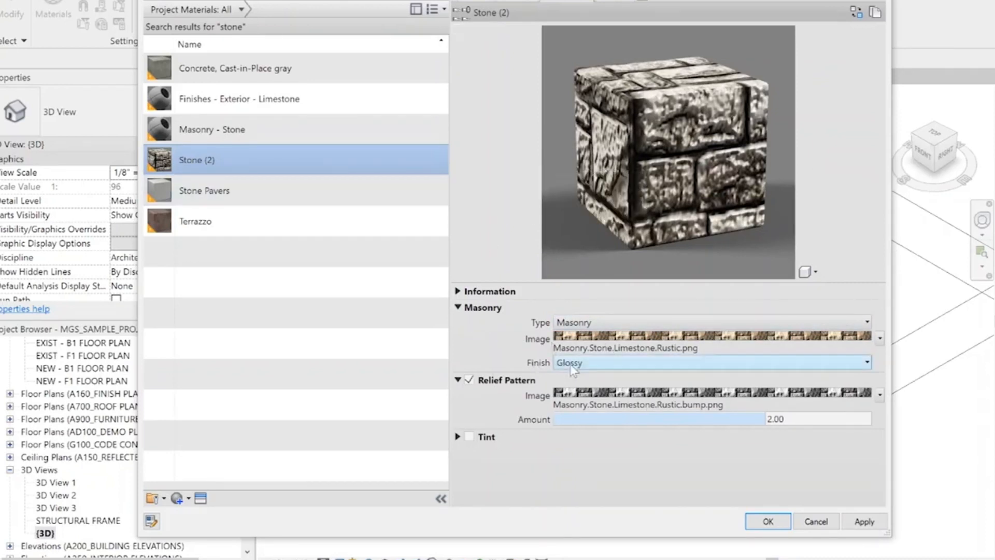
Set the masonry finish of Stone (2) to Matte and turn on its tint
click(613, 361)
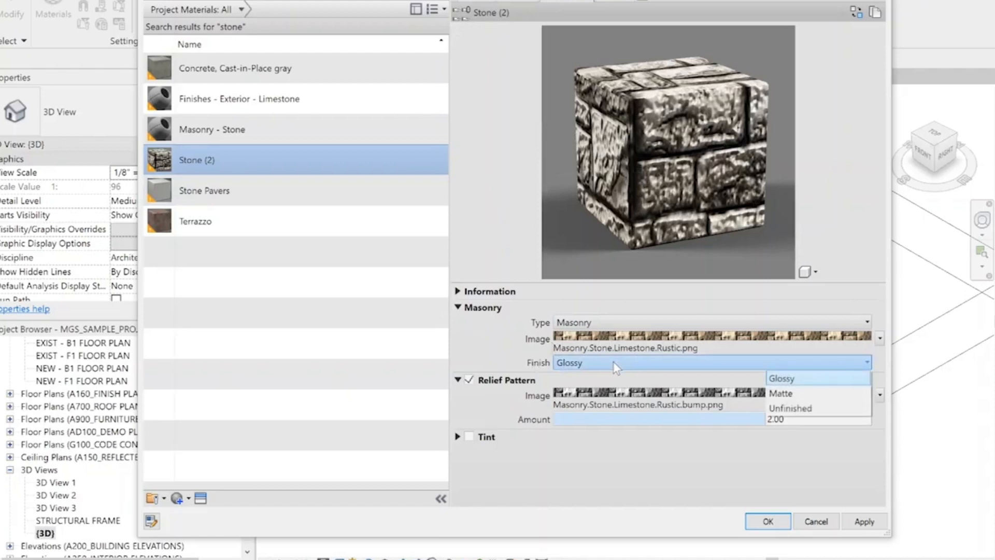
click(807, 395)
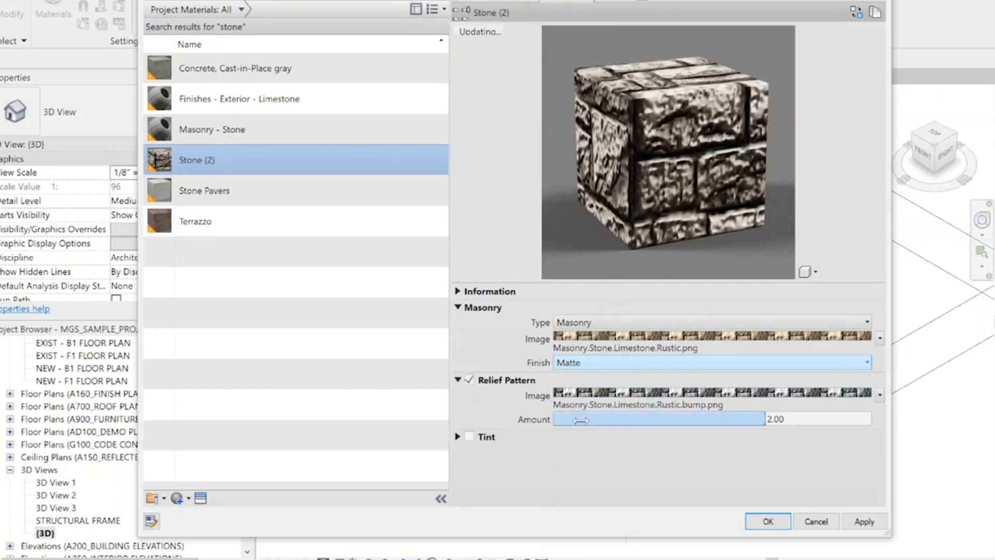
click(470, 438)
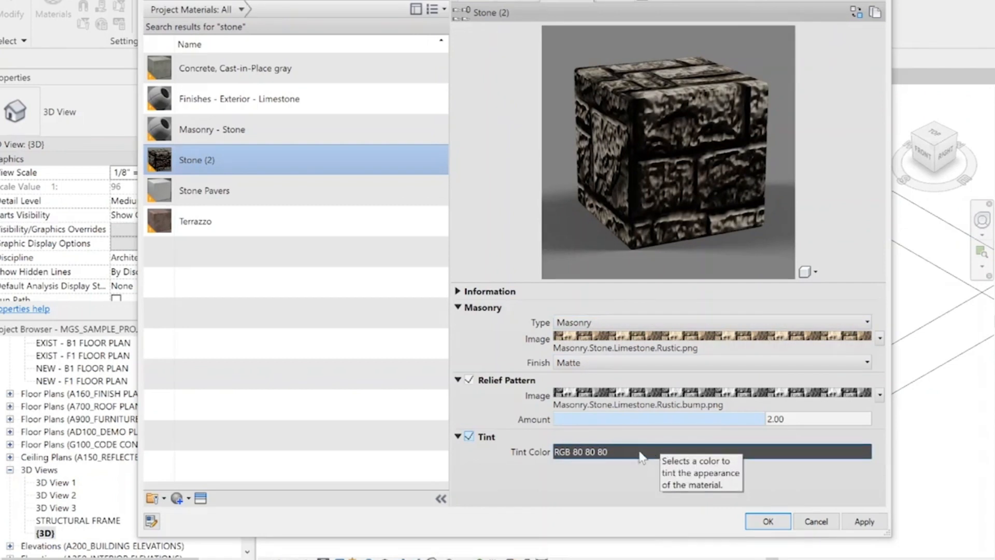
Set the tint color of Stone (2) to the dark red basic color, RGB 64 0 0
click(641, 452)
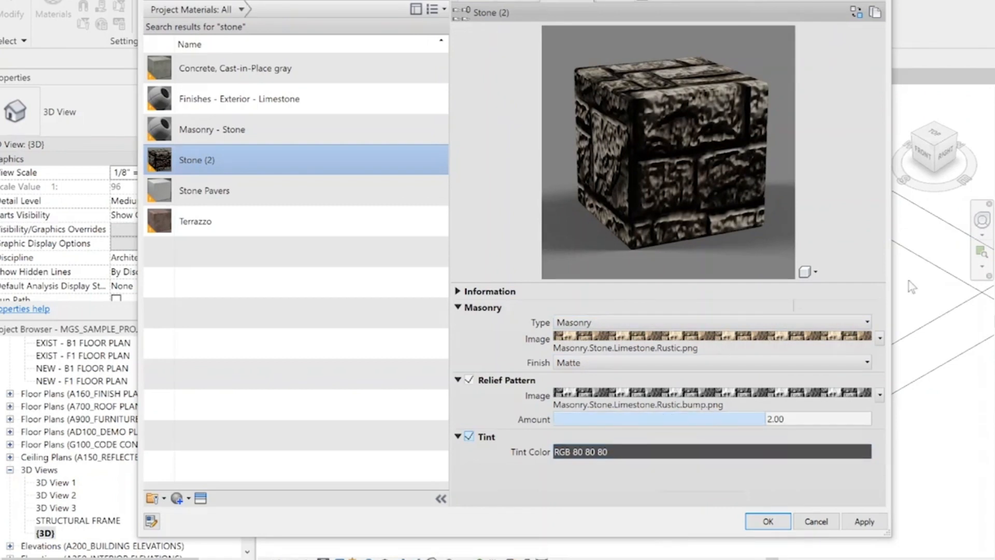
drag(524, 112, 485, 116)
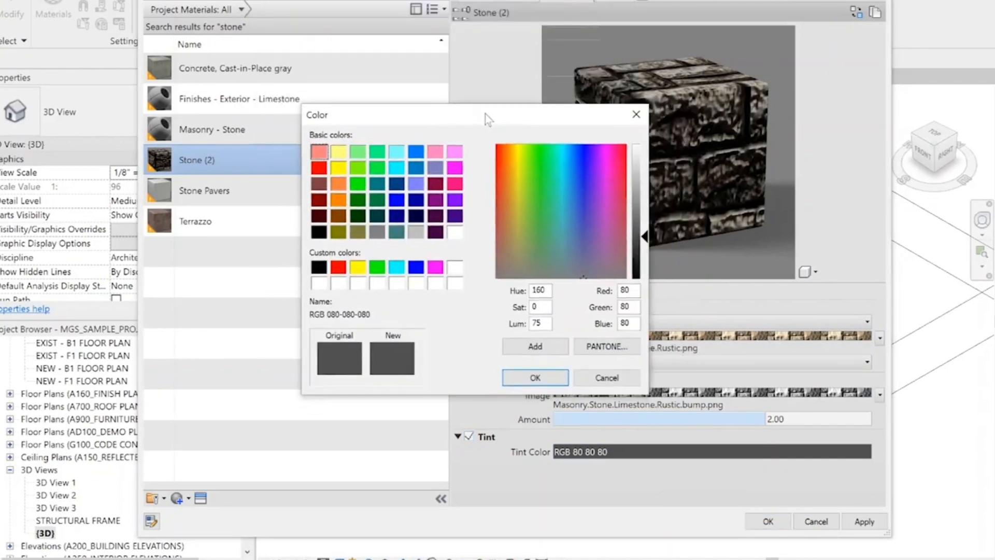
click(321, 217)
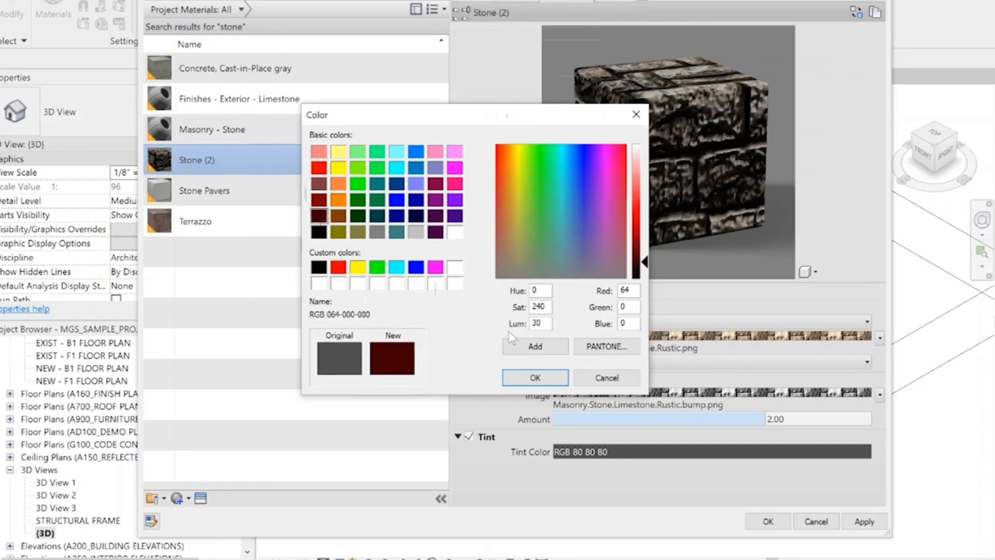
click(560, 378)
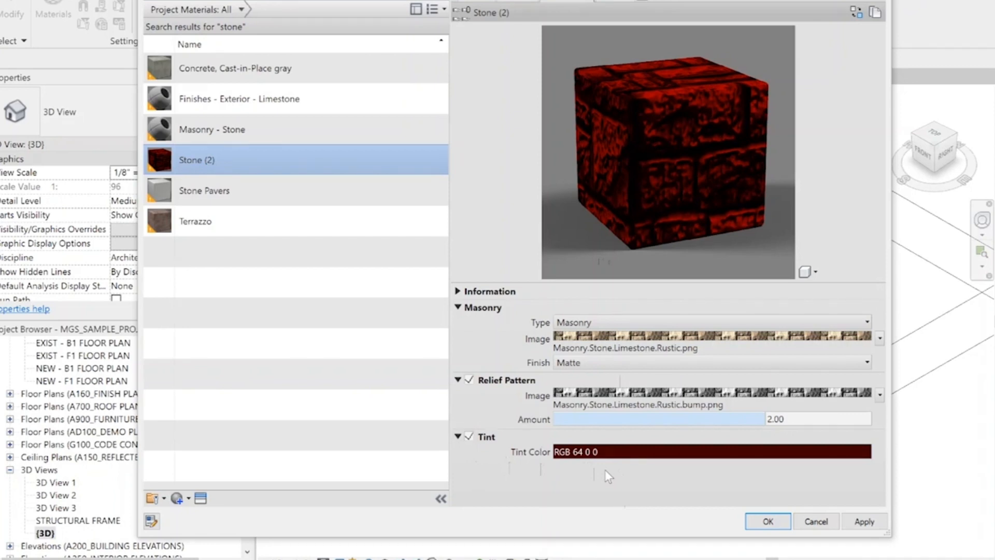
Change the tint color of Stone (2) to a custom brown, RGB 80 62 48, adjusting its hue and luminance
click(630, 460)
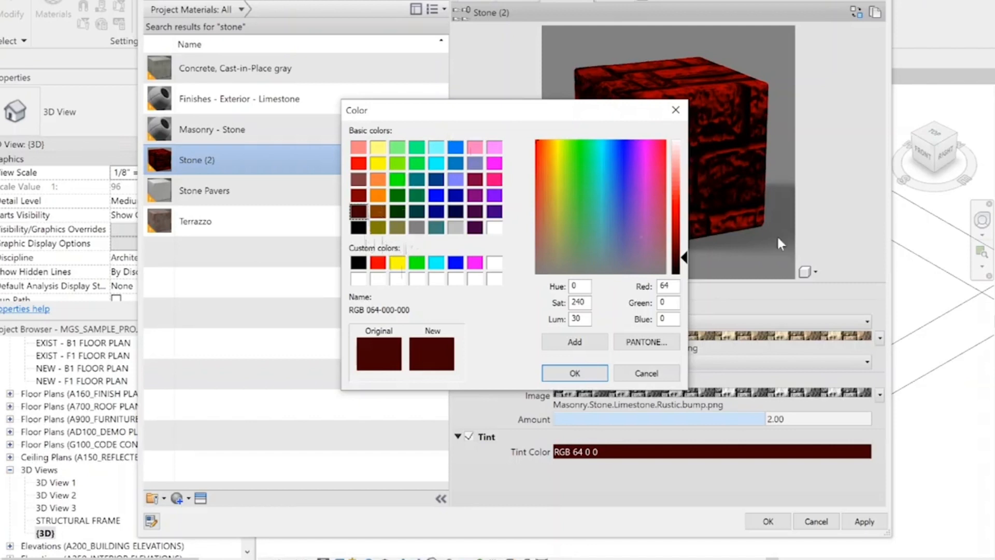
click(544, 242)
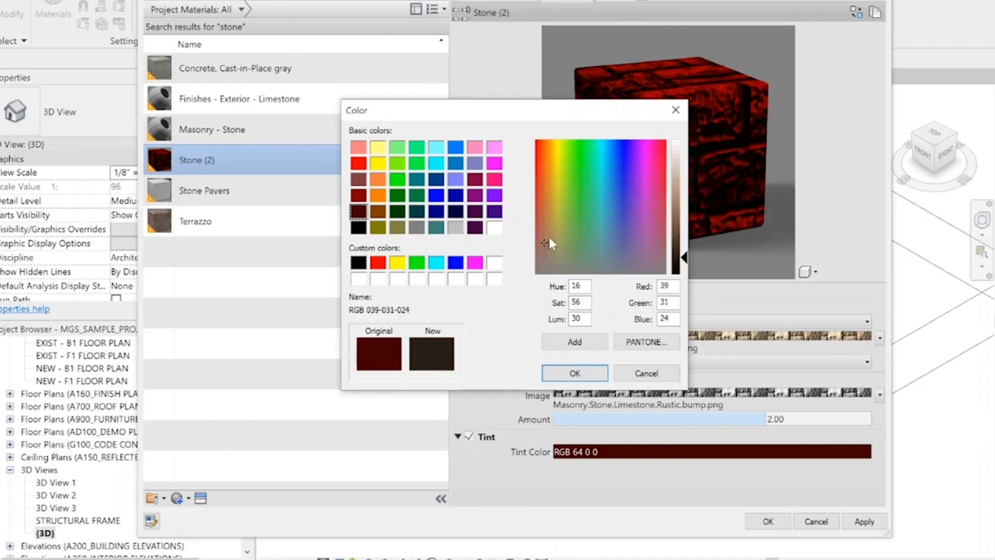
click(679, 223)
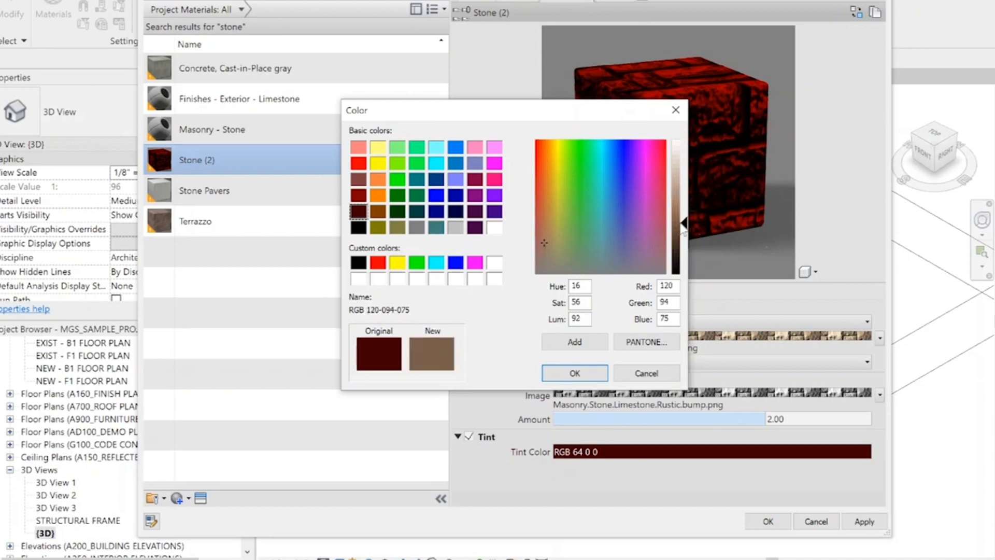
click(682, 227)
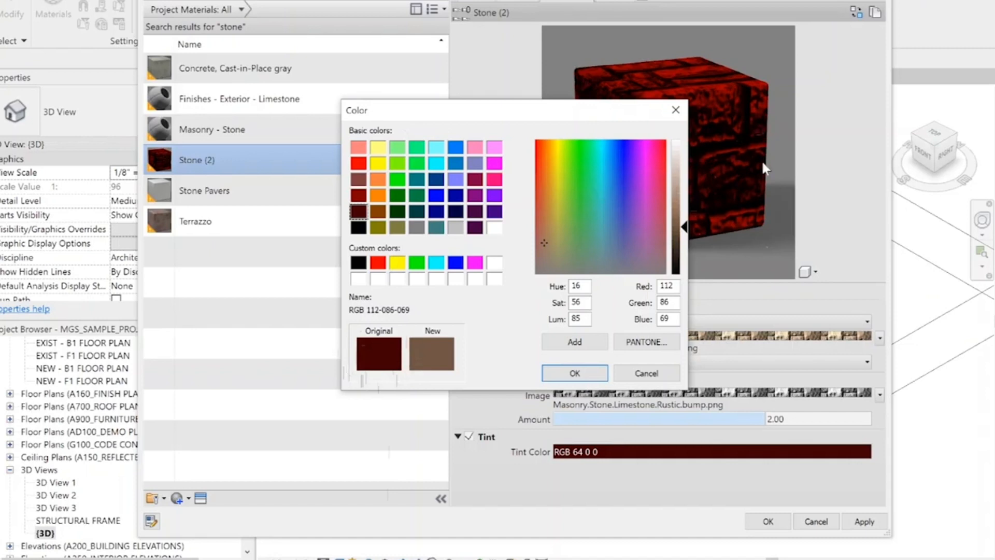
drag(683, 227, 686, 205)
mouse_move(545, 244)
mouse_down()
mouse_move(553, 249)
mouse_move(545, 241)
mouse_up()
drag(684, 206, 684, 246)
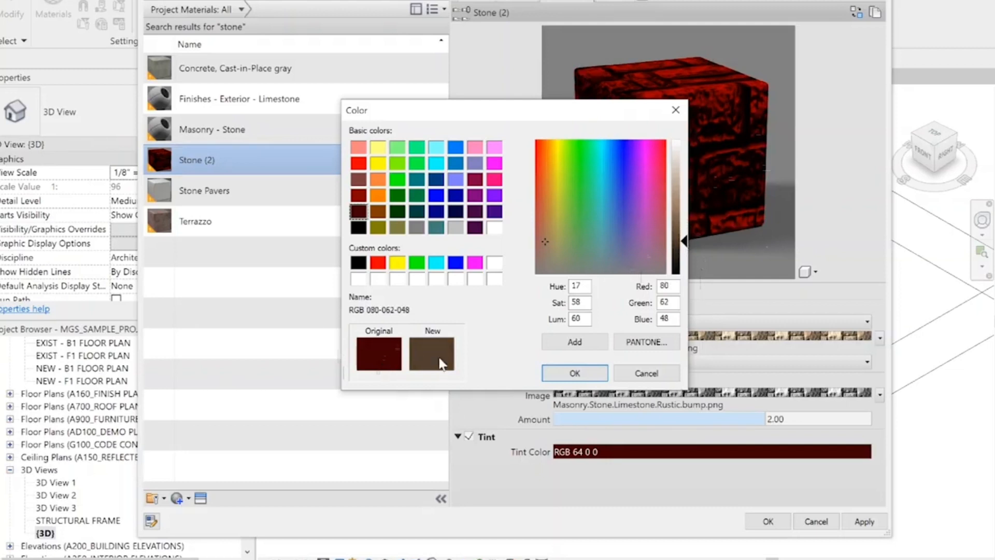
click(575, 373)
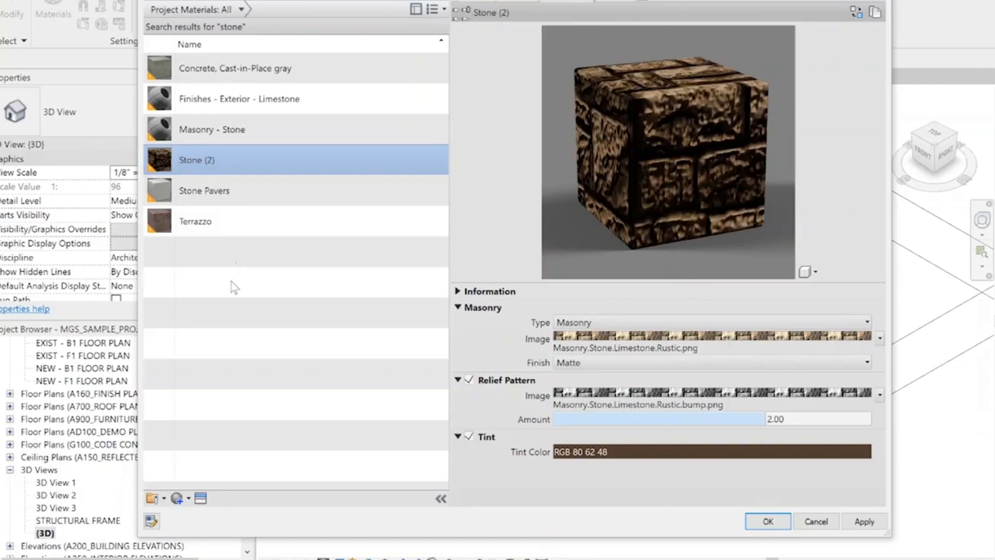
Rename the material Stone (2) as MGS_Limestone_Rustic
right_click(201, 158)
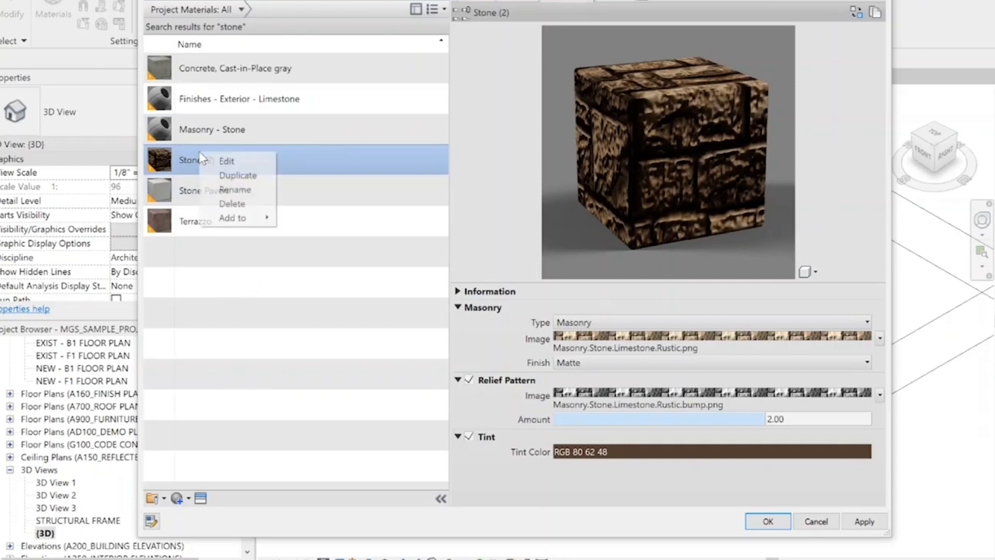
click(241, 190)
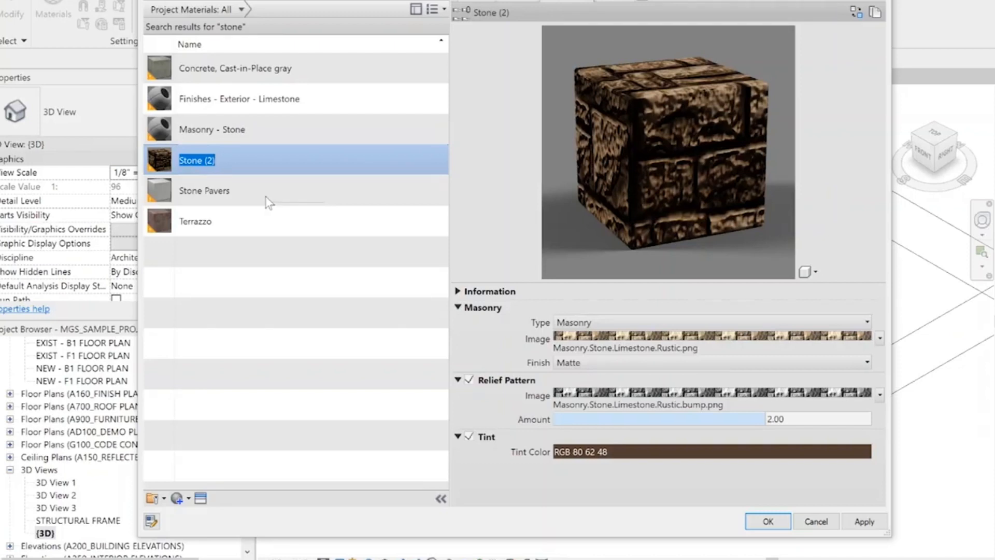
text(MGS_)
text(Limestone_Rustic)
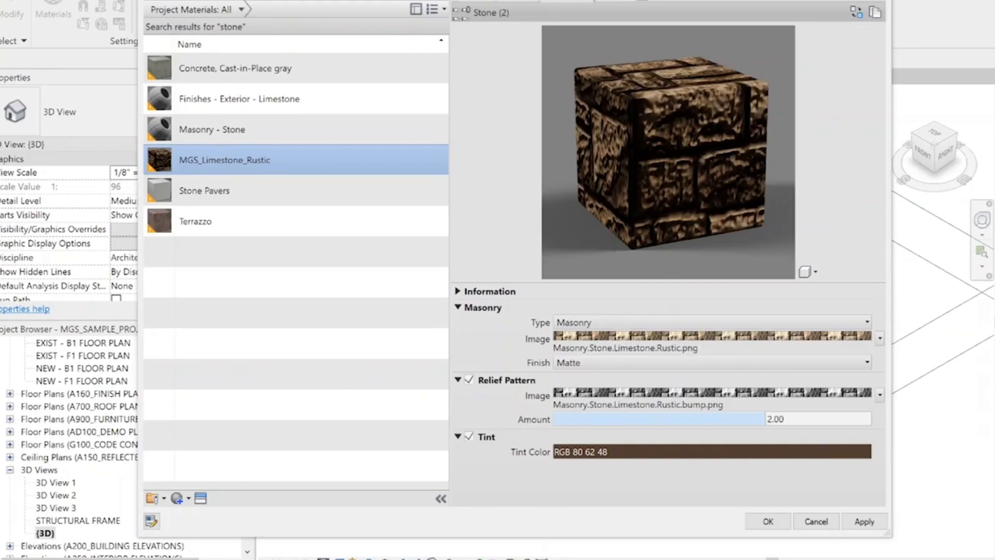
Duplicate the MGS_Limestone_Rustic material and name the copy MGS_Limestone_Rustic_Buff
right_click(260, 161)
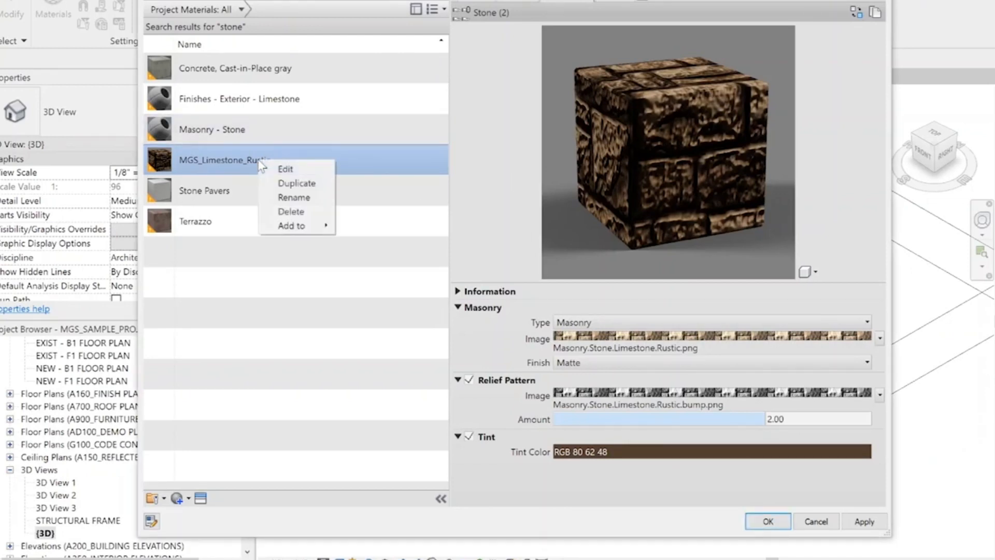
click(298, 183)
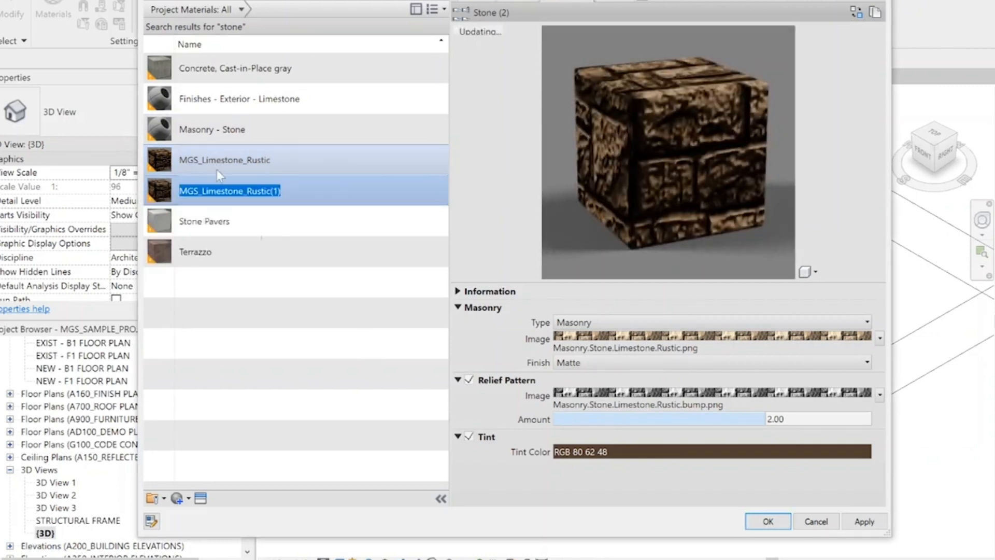
click(300, 193)
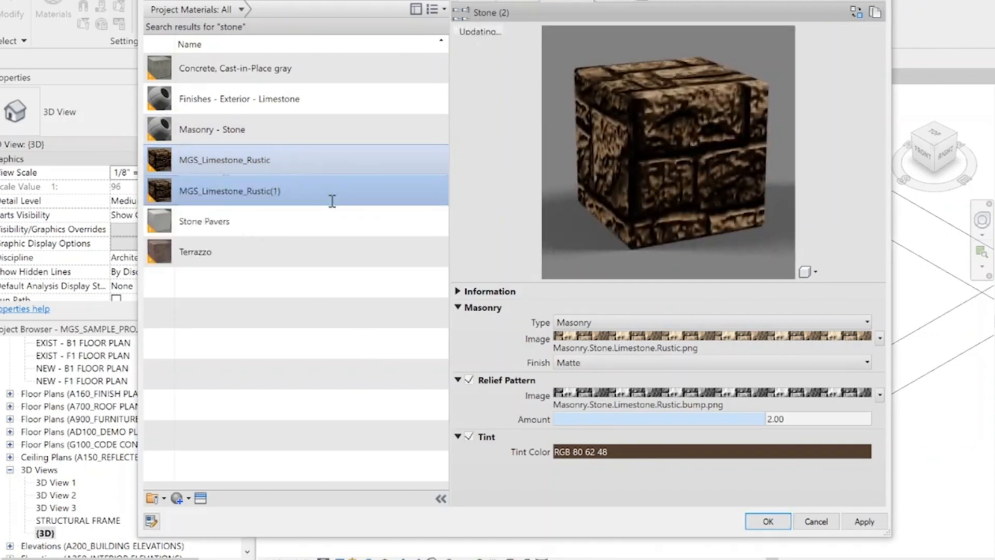
key(BackSpace)
key(BackSpace)
key(BackSpace)
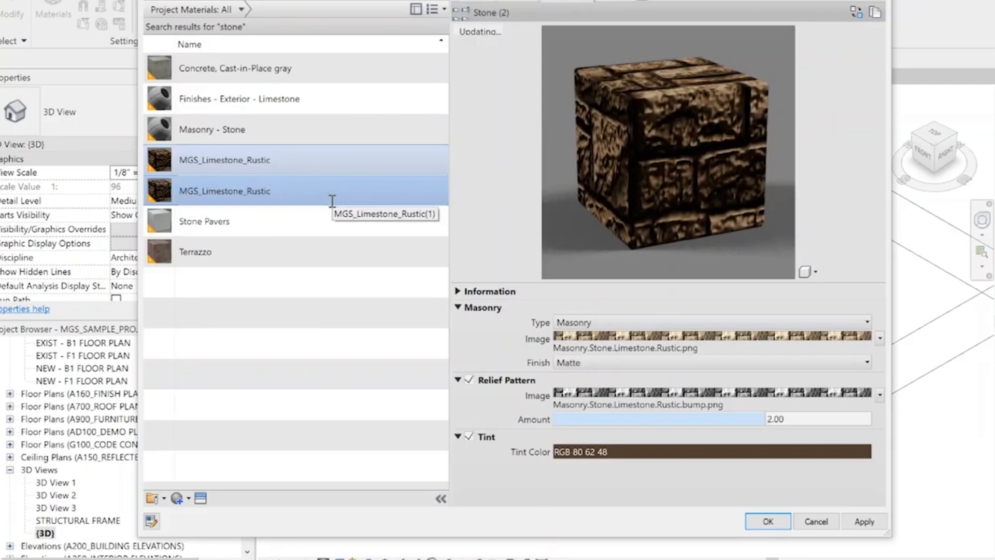
text(_Buff)
Rename the original MGS_Limestone_Rustic material as MGS_Limestone_Rustic_Brown
click(309, 158)
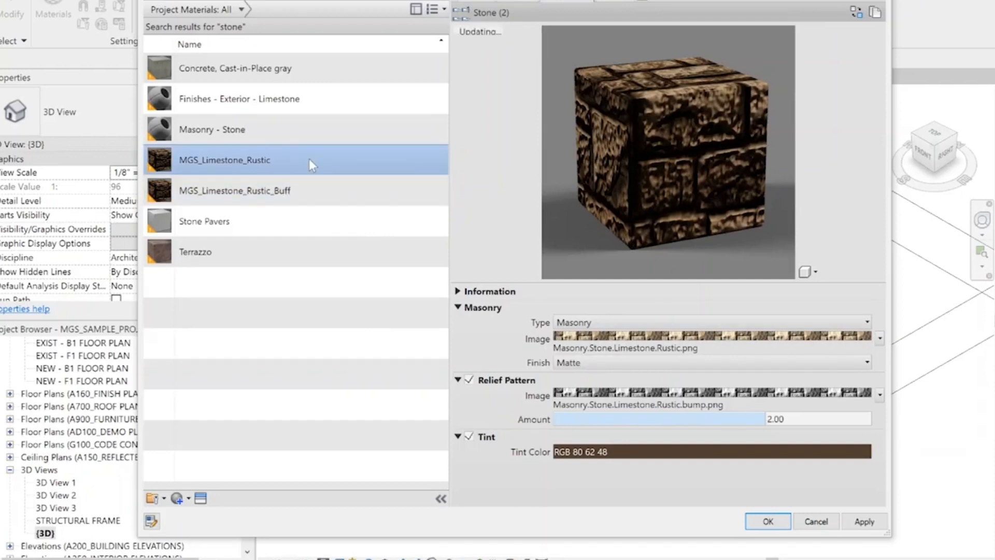
right_click(309, 158)
click(345, 197)
click(306, 161)
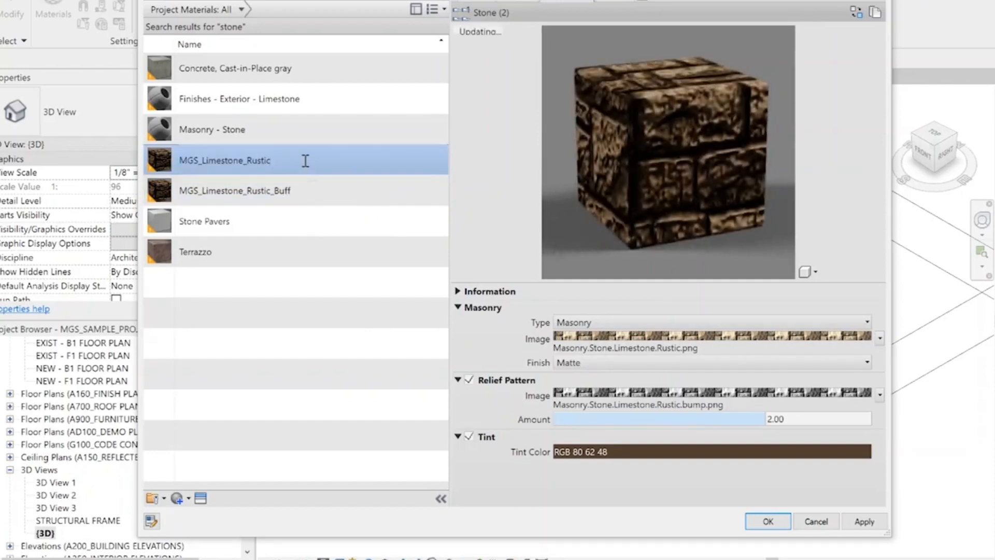
text(_Brown)
key(Return)
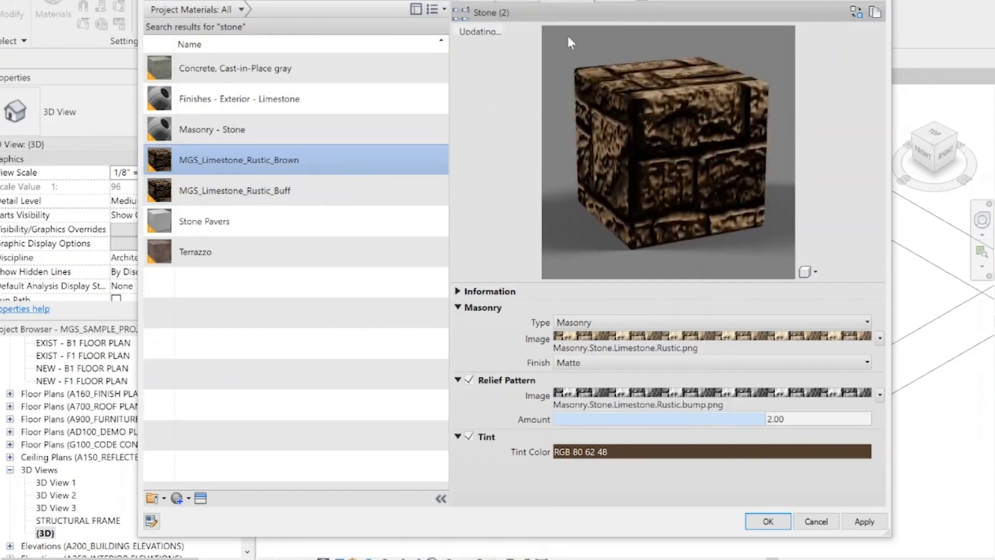
Set the tint color of MGS_Limestone_Rustic_Buff to the pale yellow basic color, RGB 255 255 128
click(285, 199)
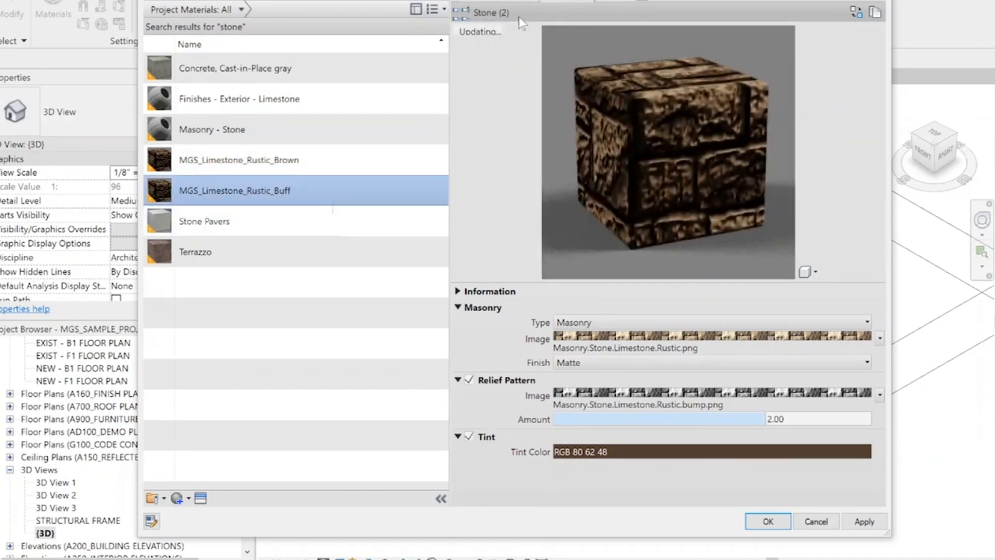
click(617, 454)
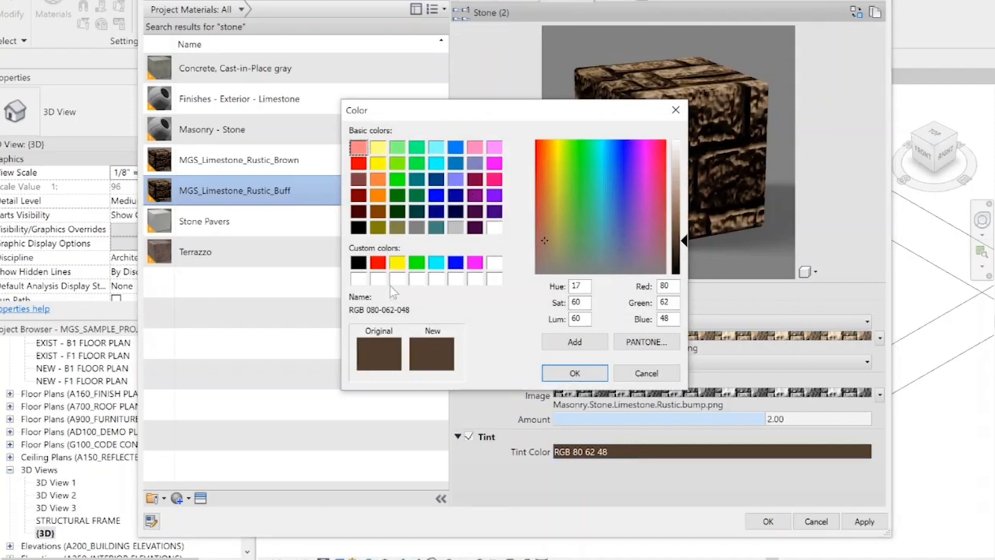
click(377, 147)
click(596, 374)
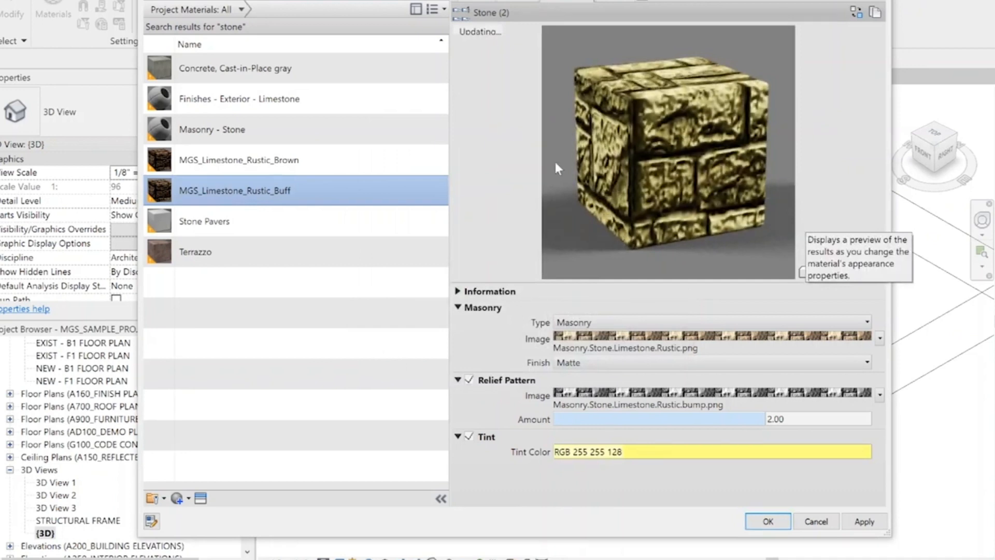
Set the tint color of the MGS_Limestone_Rustic_Brown material to a dark brown, RGB 58 44 31
click(327, 164)
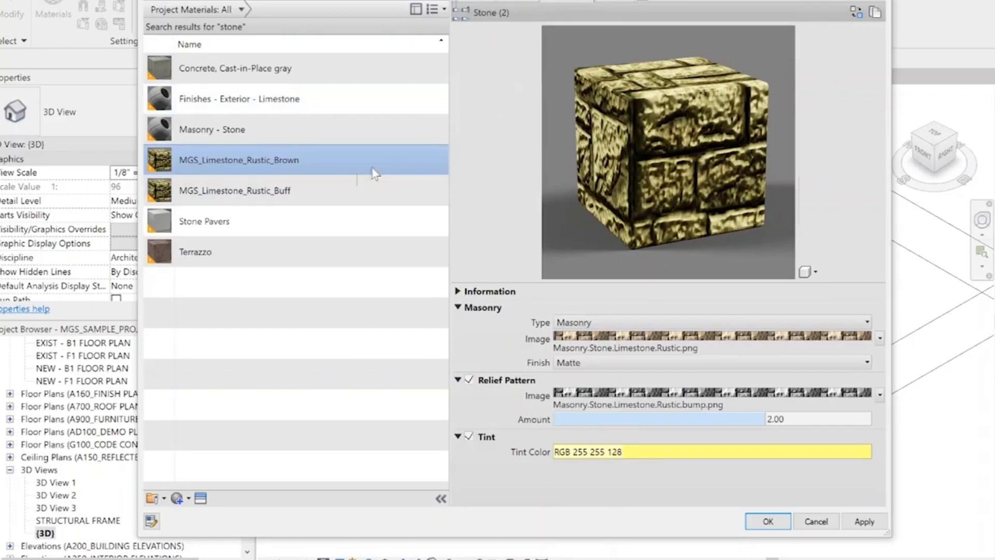
click(727, 452)
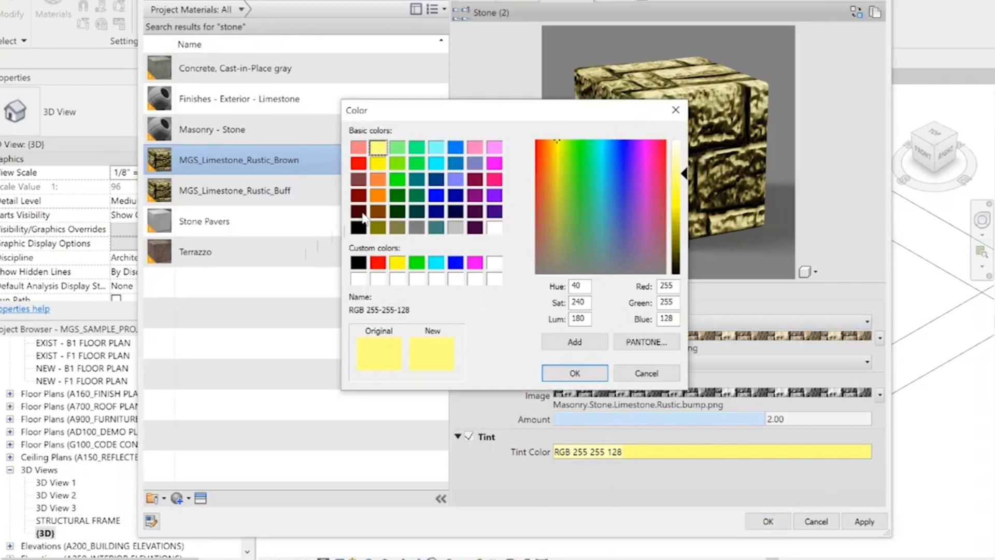
click(363, 182)
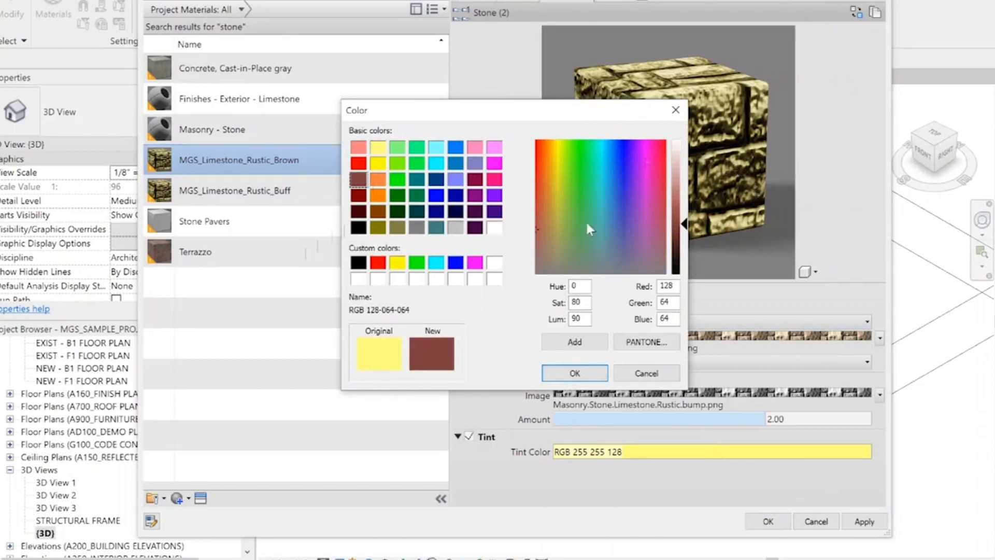
drag(555, 240, 546, 234)
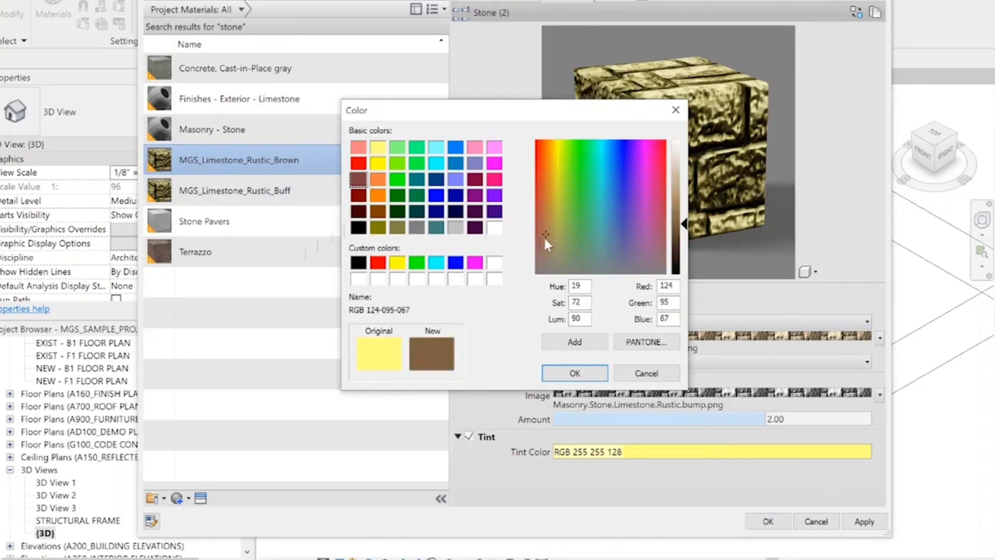
drag(687, 228, 685, 252)
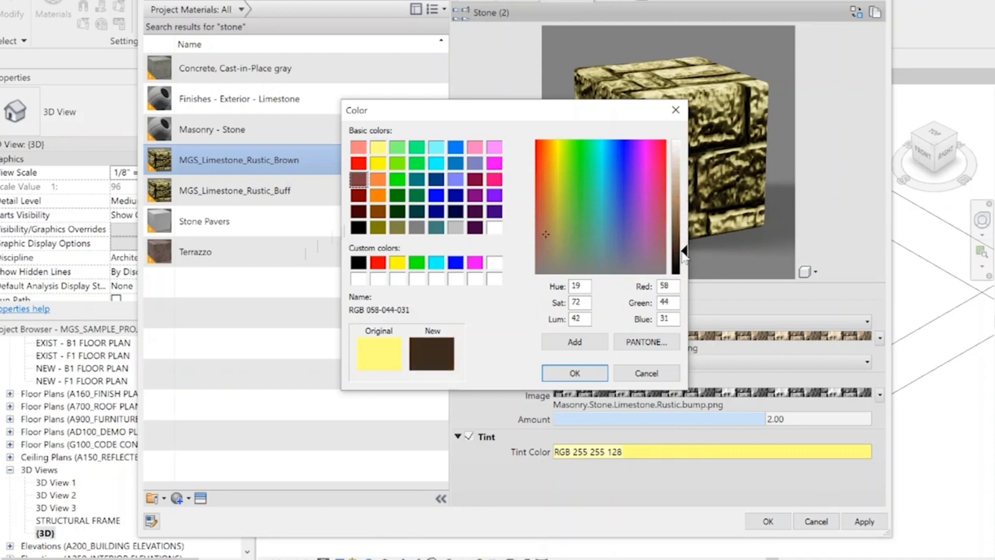
click(575, 373)
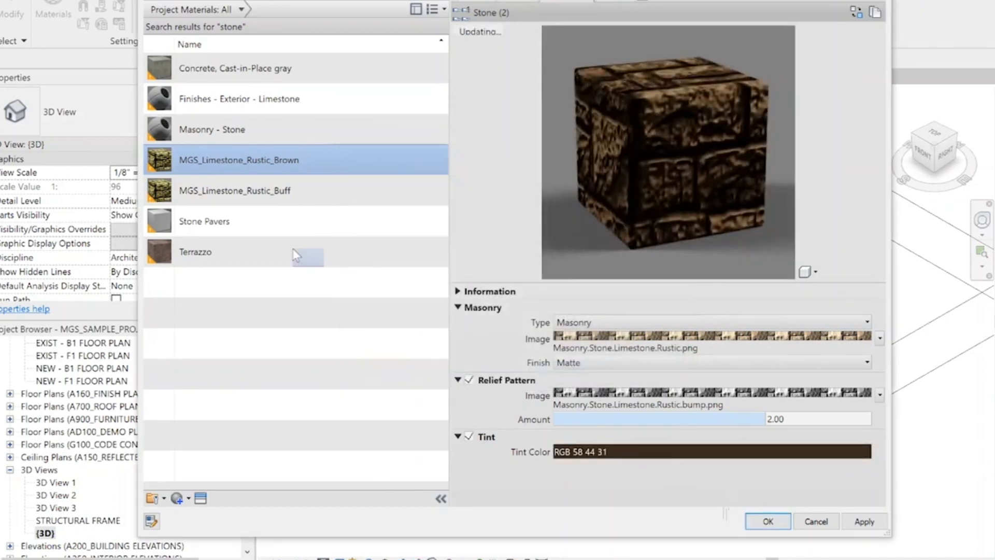
Duplicate the appearance asset of MGS_Limestone_Rustic_Buff so that it no longer shares one with the Brown material
click(290, 189)
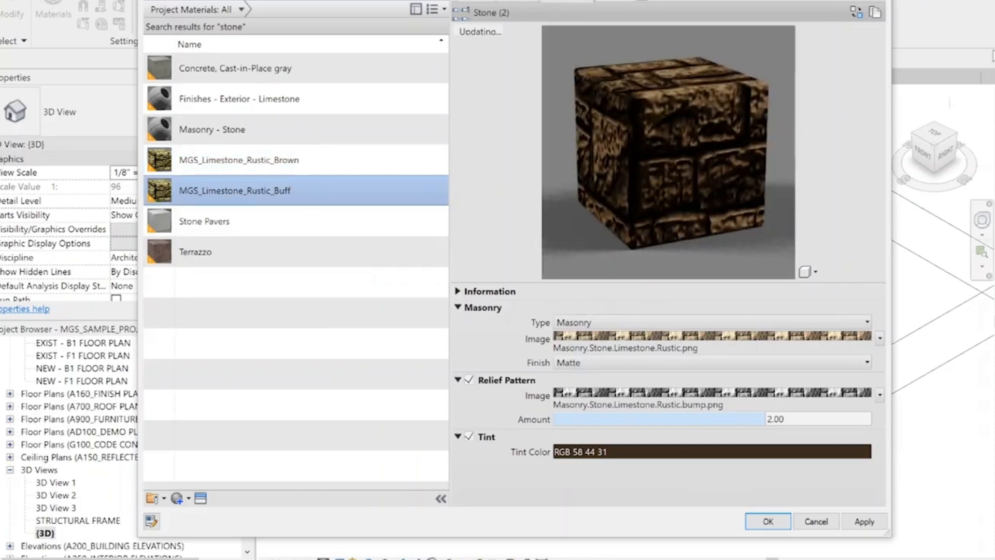
click(875, 13)
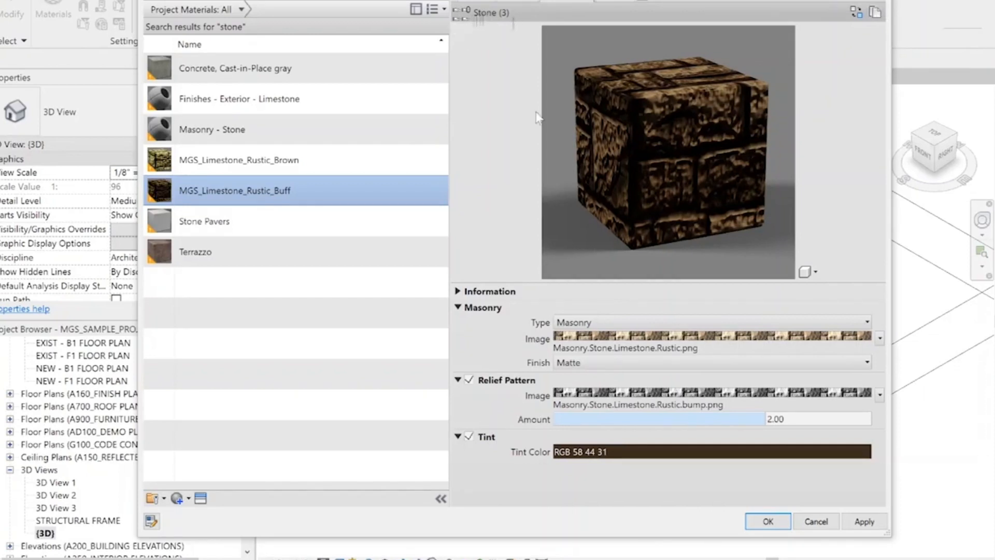
click(226, 148)
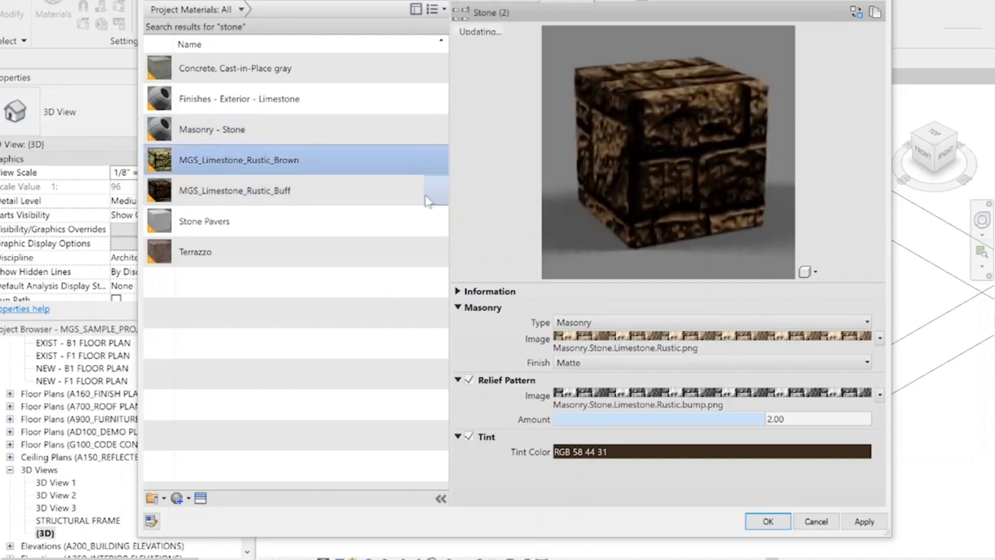
click(298, 191)
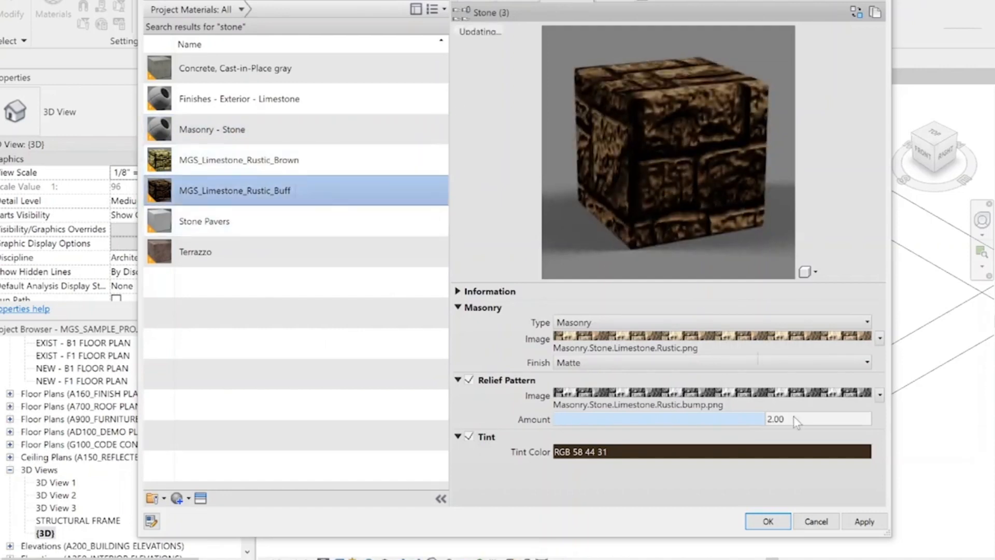
Turn off the tint of MGS_Limestone_Rustic_Buff and compare its appearance with the Brown material
click(594, 451)
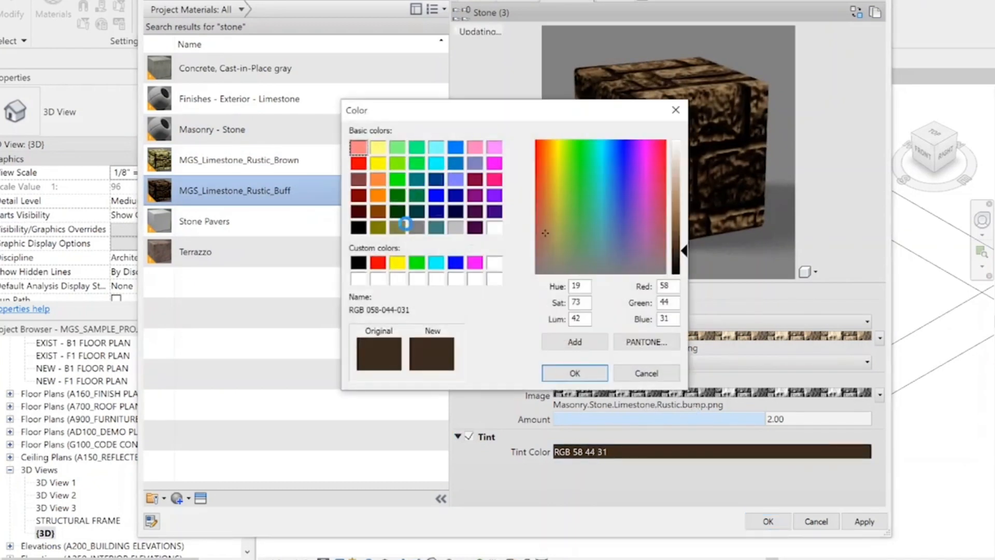
click(668, 372)
click(469, 437)
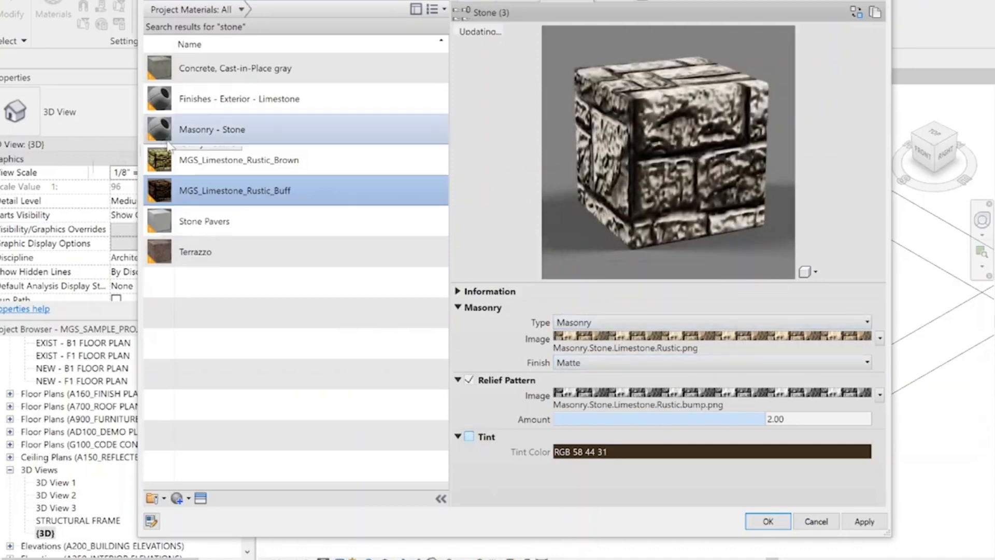
click(267, 167)
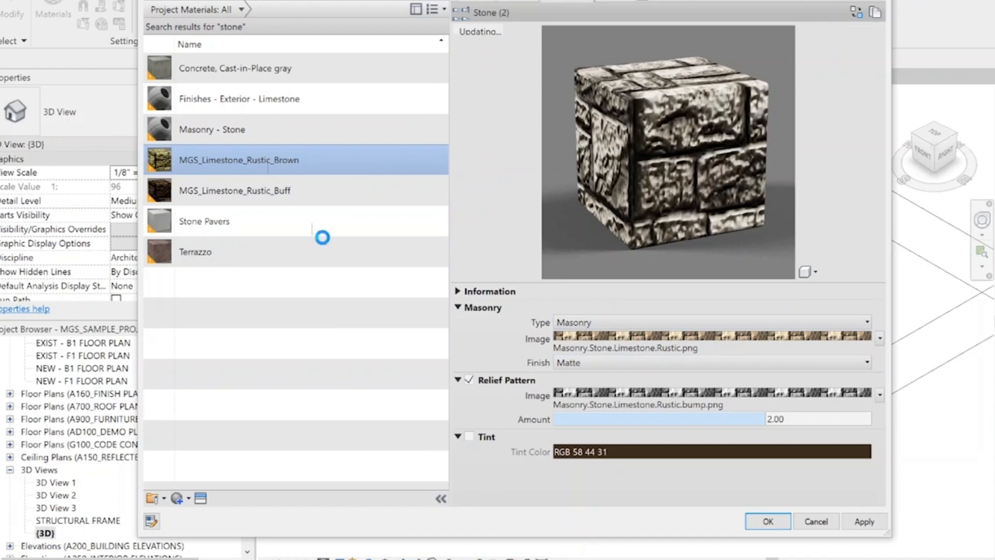
click(320, 191)
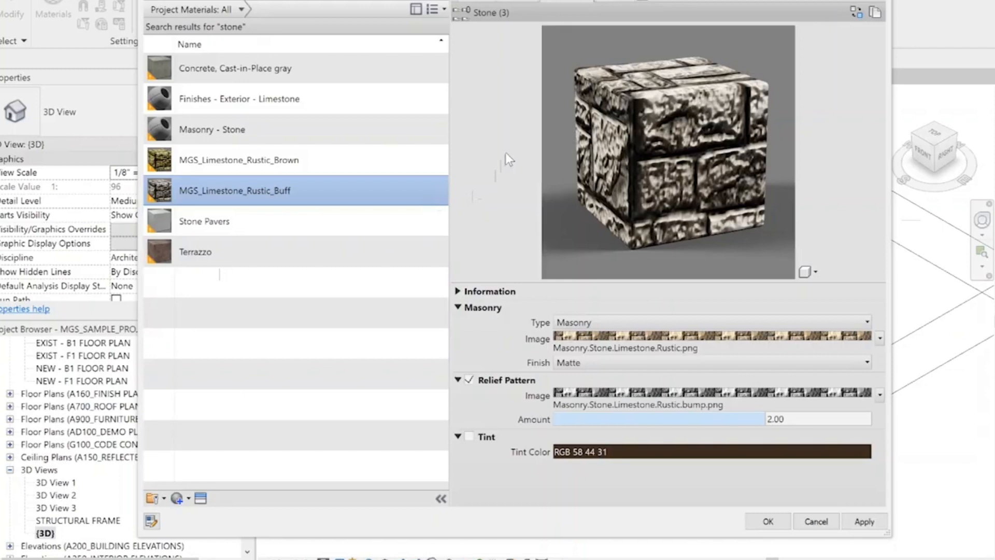
Review the available material classes in the identity information of MGS_Limestone_Rustic_Buff
click(500, 3)
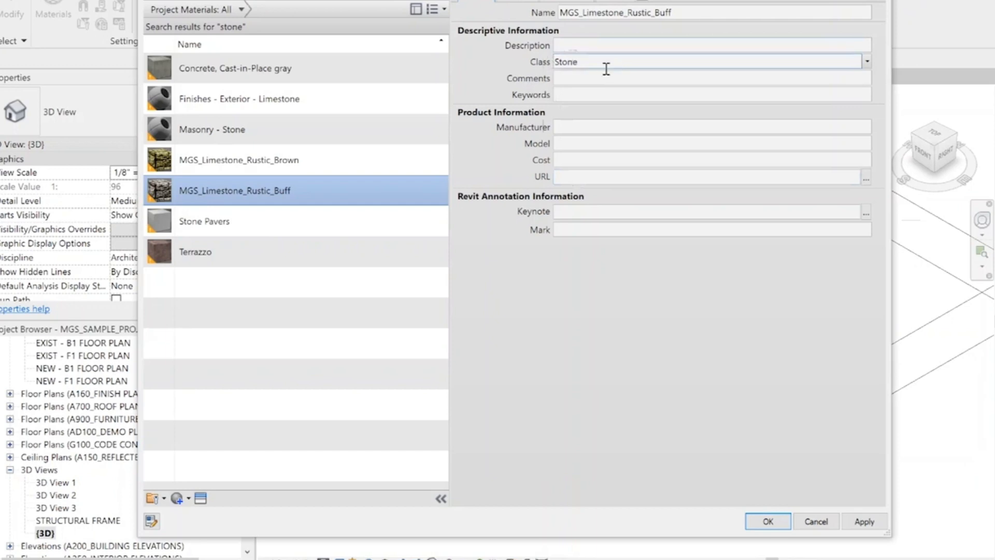
click(867, 61)
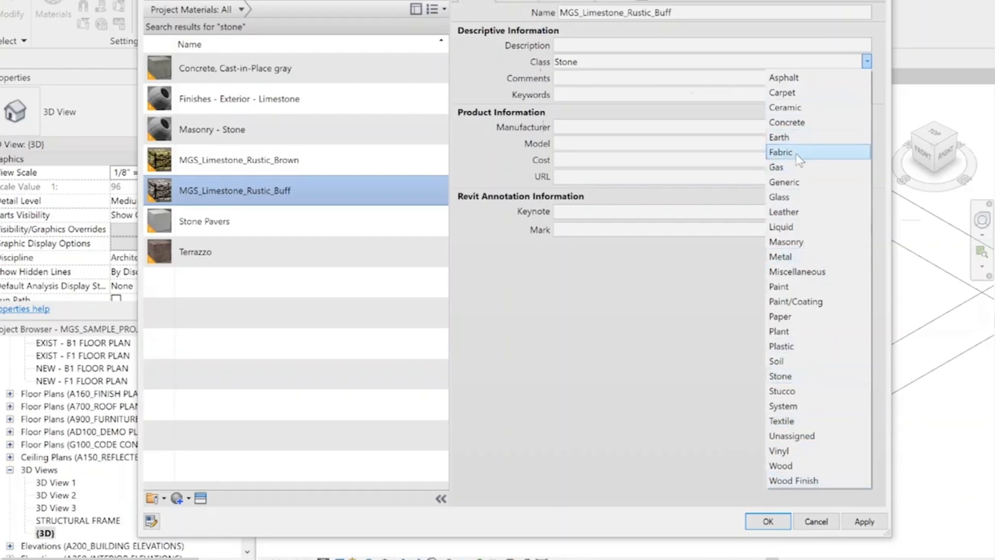
click(671, 313)
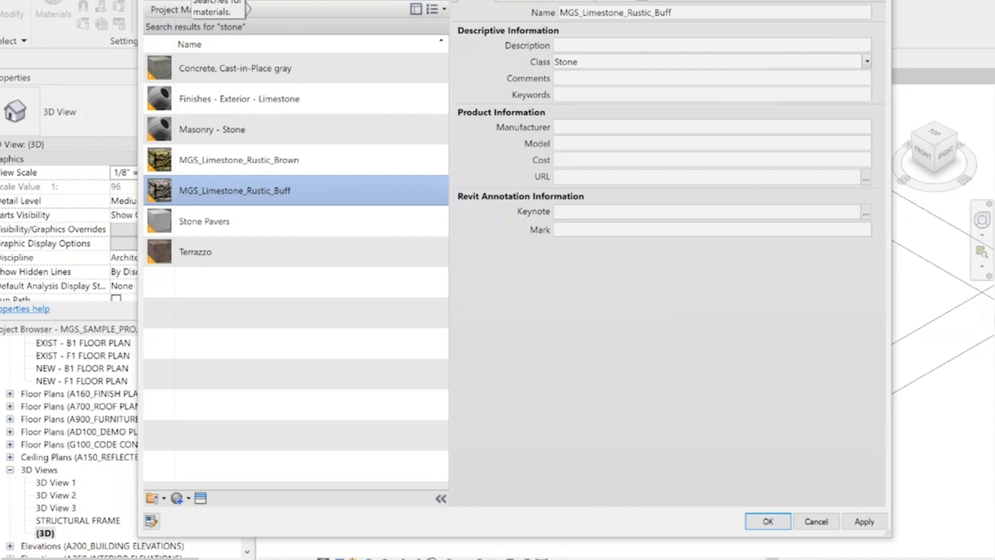
Search the project materials for glass and set the class of the Glass material to Glass
text(glass)
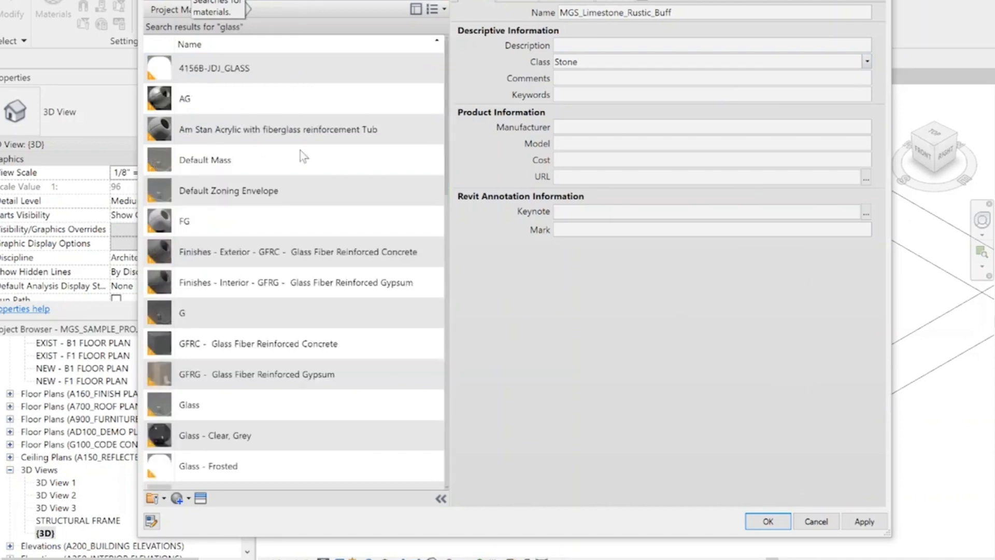
click(228, 403)
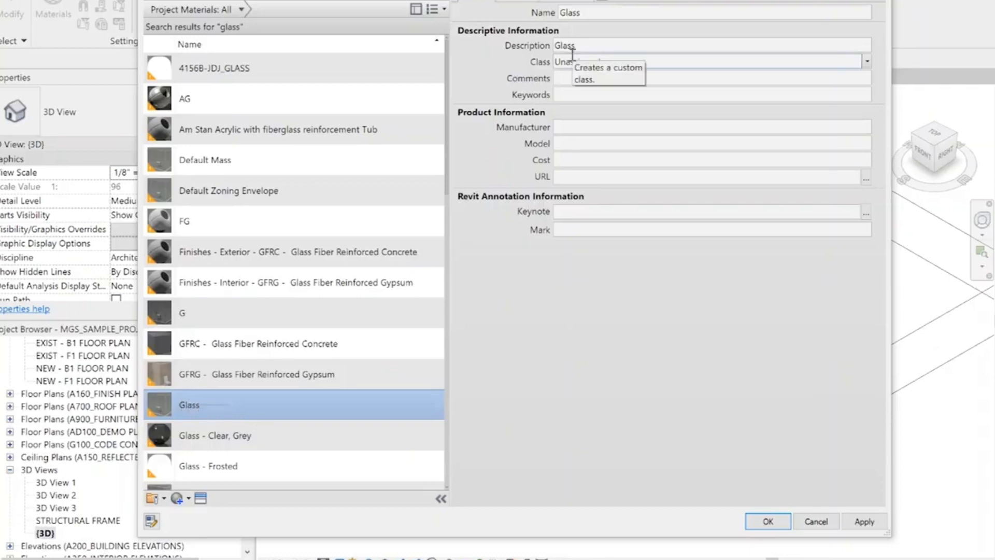
click(867, 62)
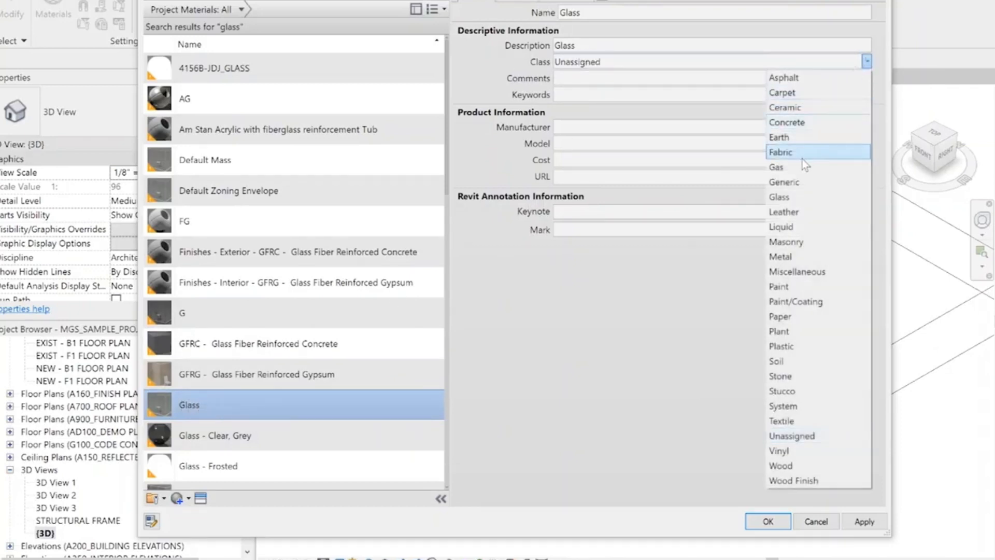
click(789, 198)
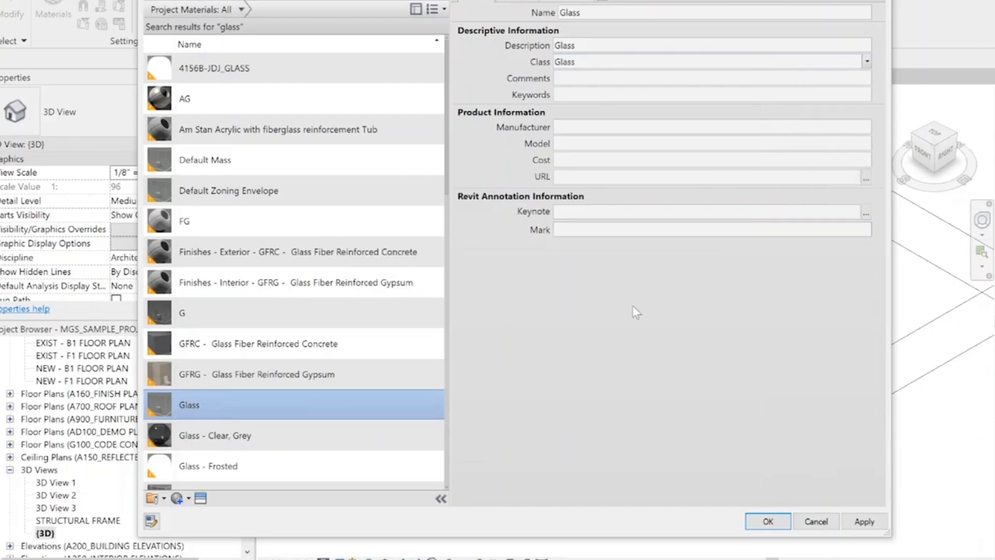
Set the glazing color in the Glass material's appearance to Green
click(544, 3)
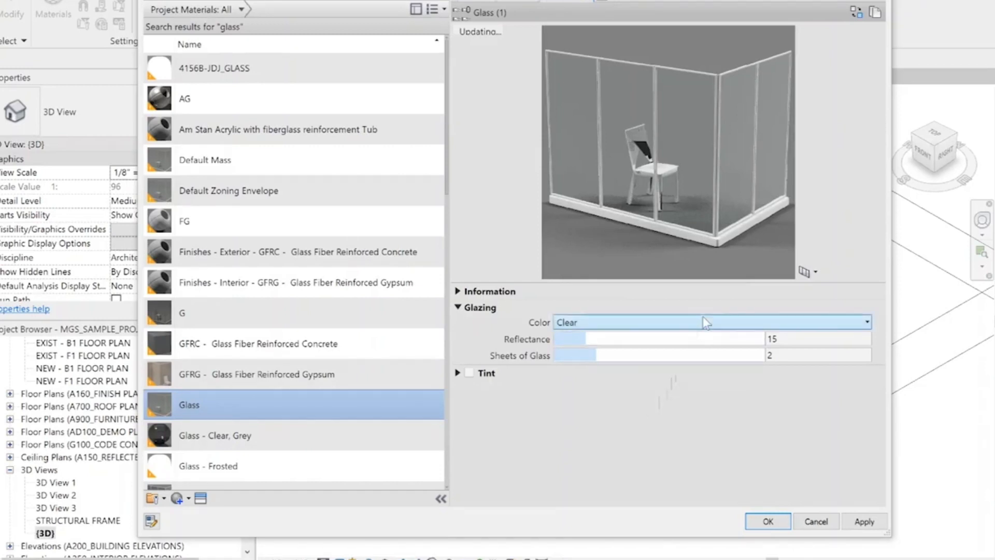
click(559, 322)
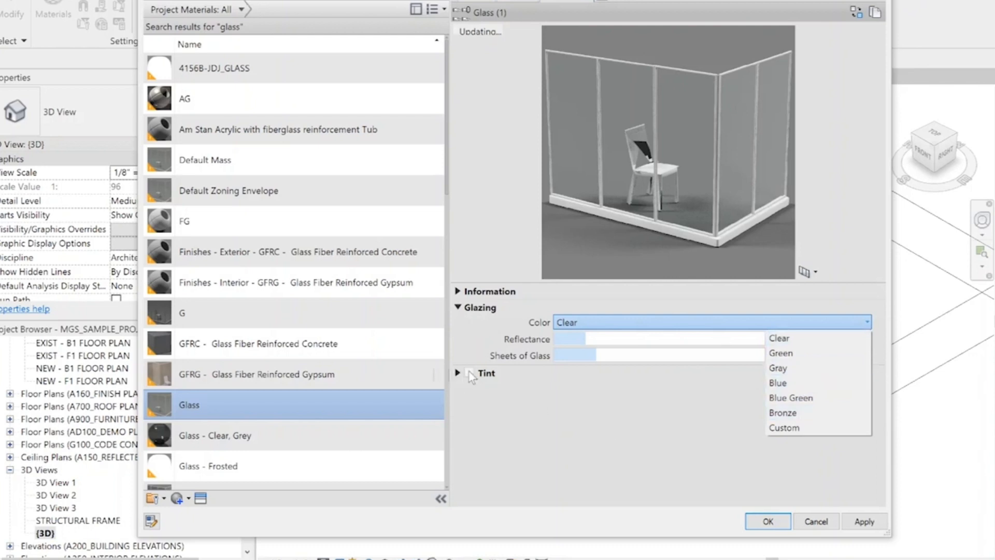
click(817, 357)
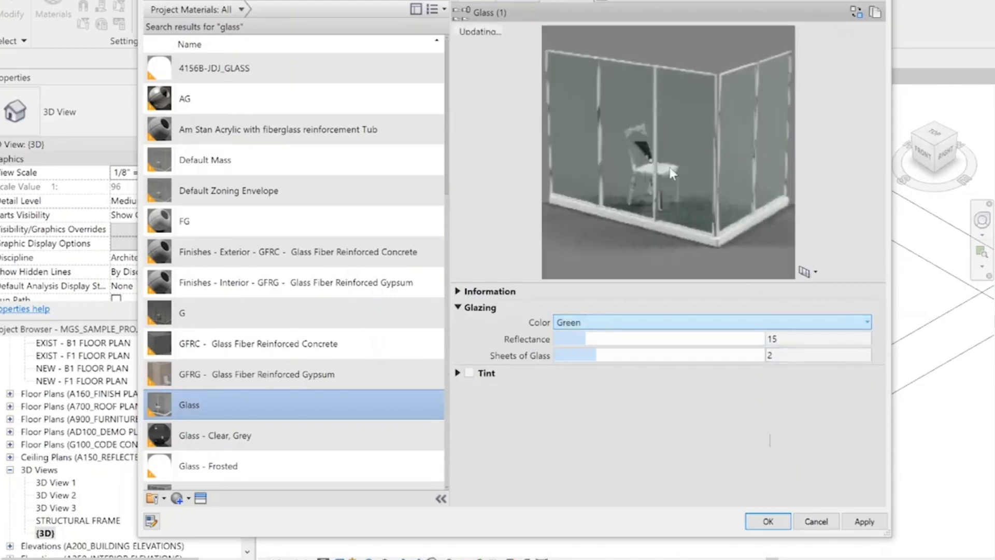
Try glazing reflectances of 80, 100 and 23 for the Glass material and set its sheets of glass to 5
click(586, 340)
drag(587, 340, 722, 340)
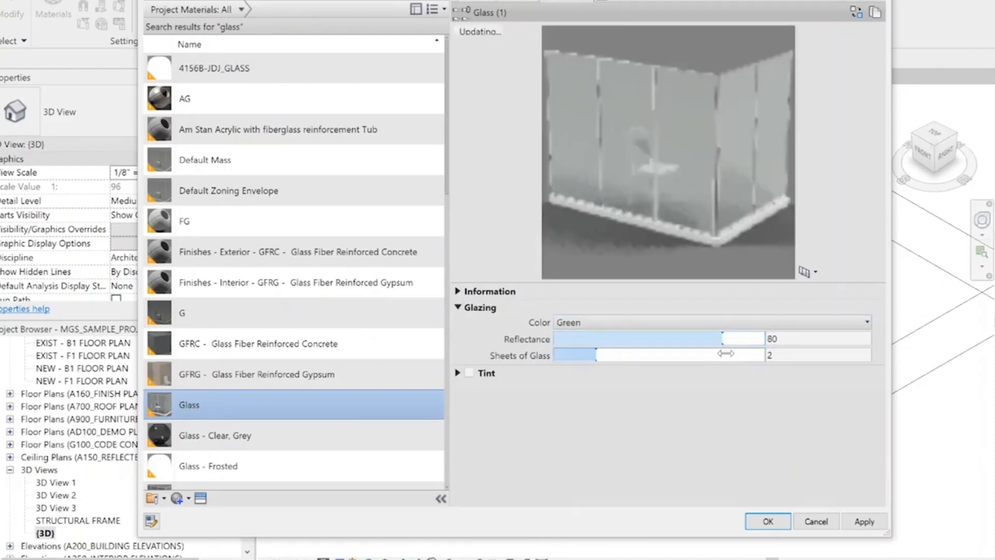
drag(725, 340, 772, 341)
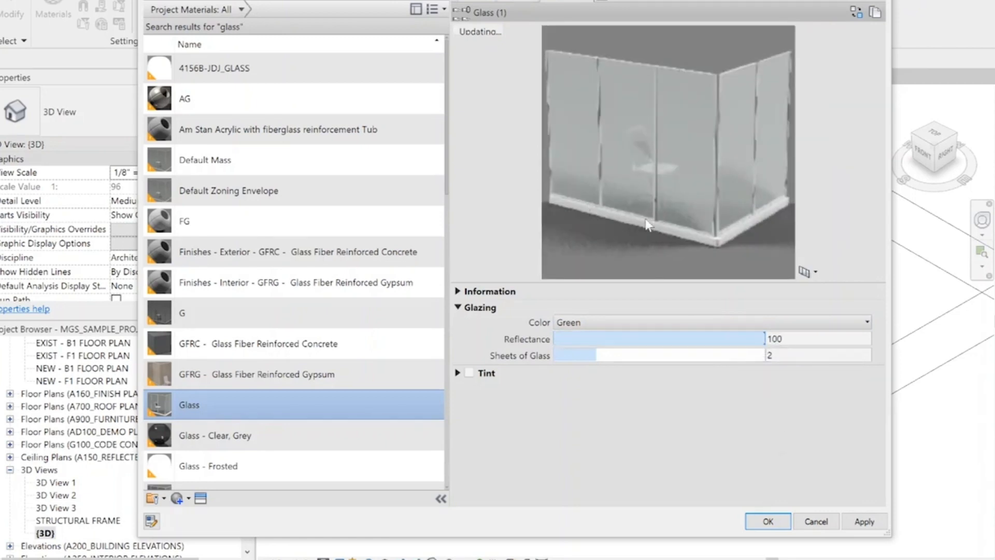
drag(760, 339, 608, 327)
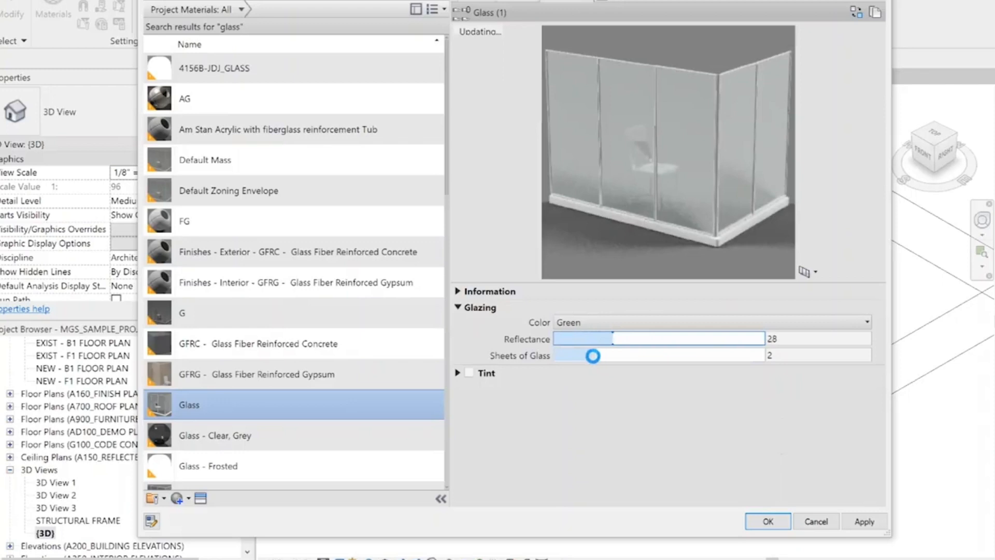
drag(594, 356, 722, 369)
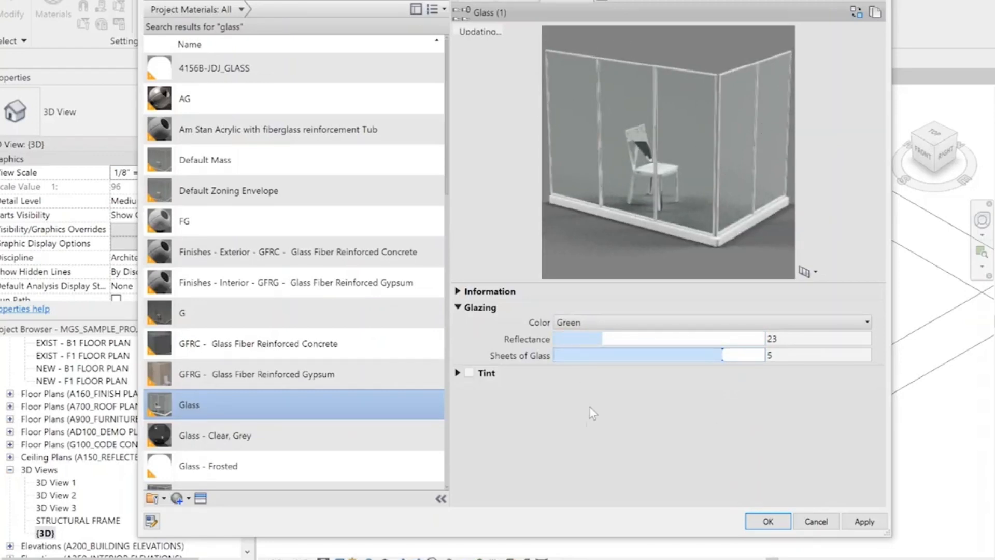
Set the Glass material's glazing to Clear with a reflectance of 41 and 2 sheets of glass
click(666, 323)
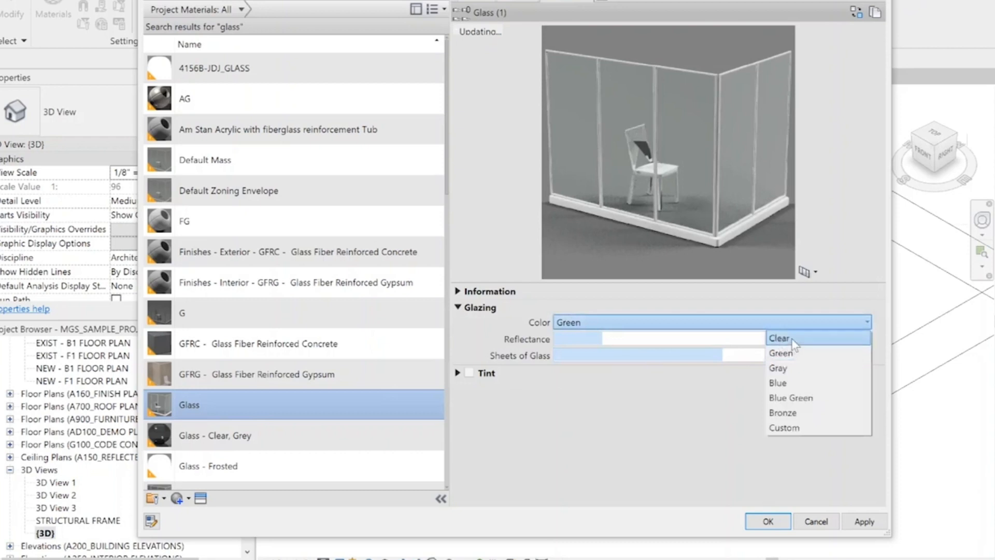
click(793, 339)
drag(602, 340, 641, 340)
drag(718, 356, 592, 352)
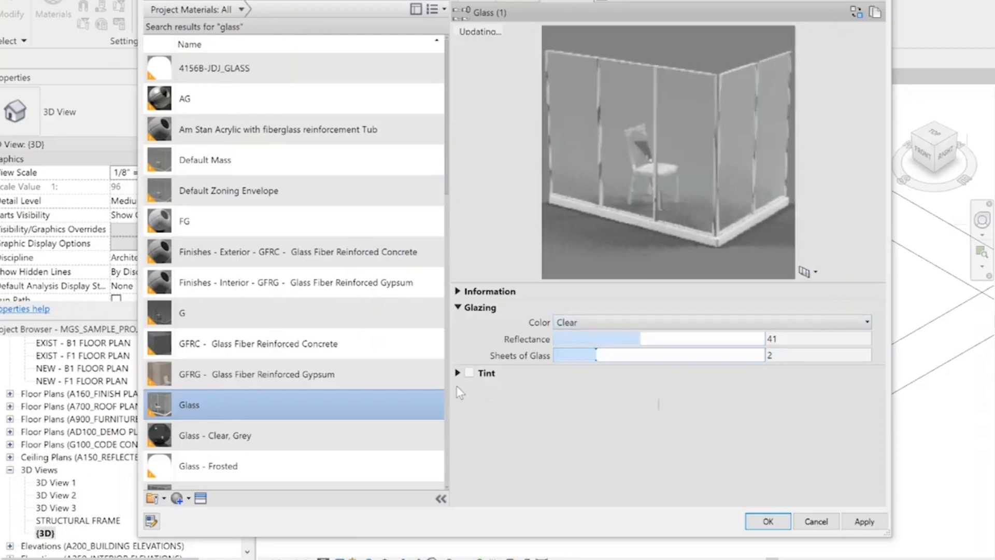
Enable the tint on the Glass material and set its color to a pale pink, RGB 255 230 242
click(469, 373)
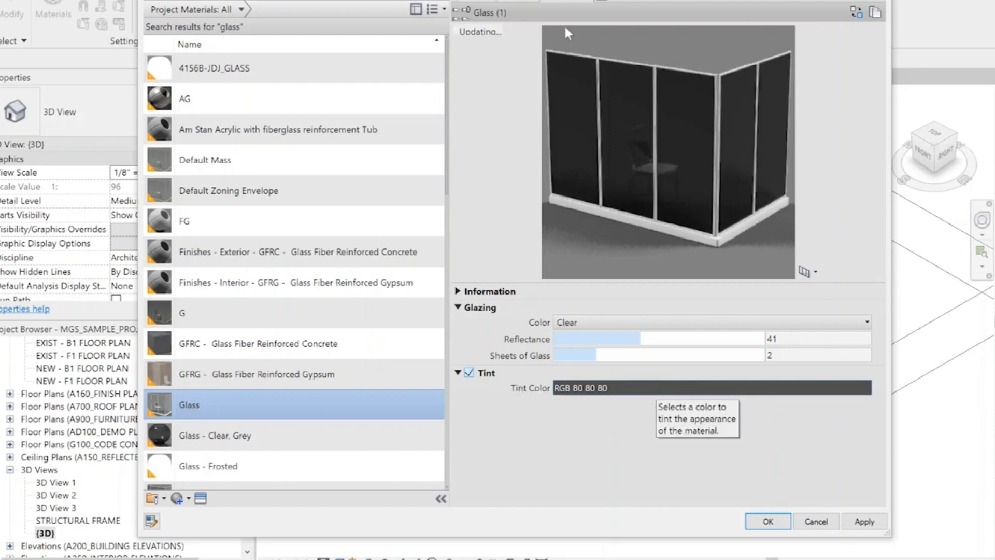
click(623, 394)
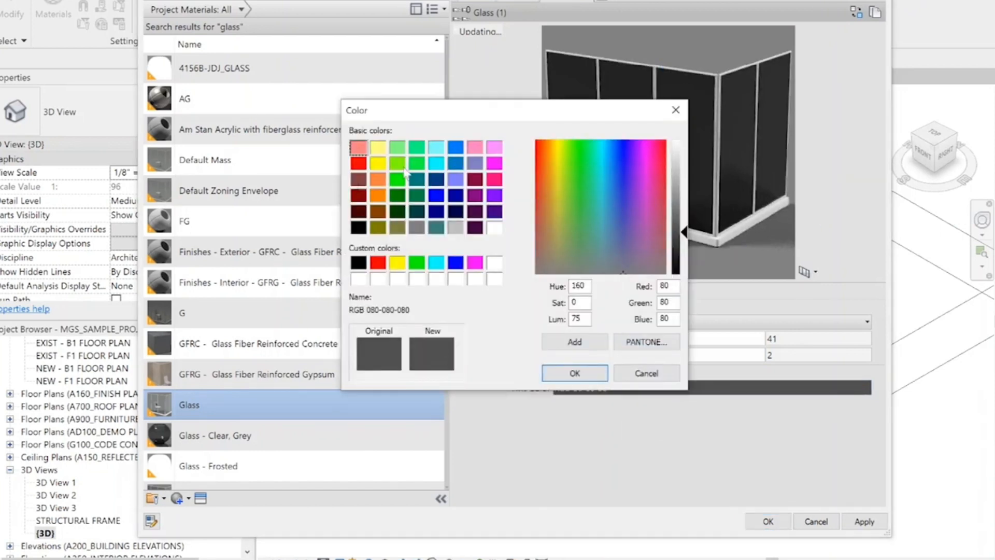
click(479, 149)
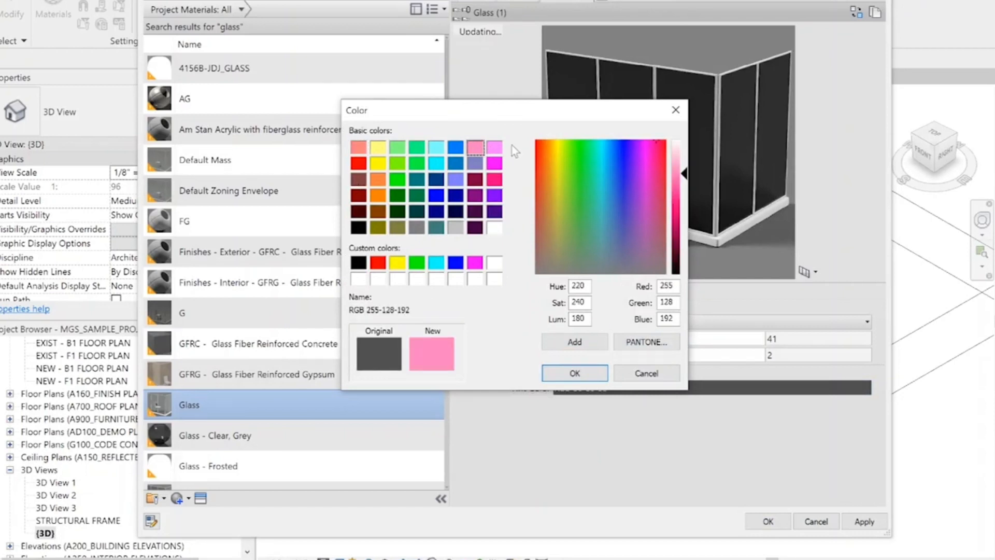
drag(683, 174, 682, 148)
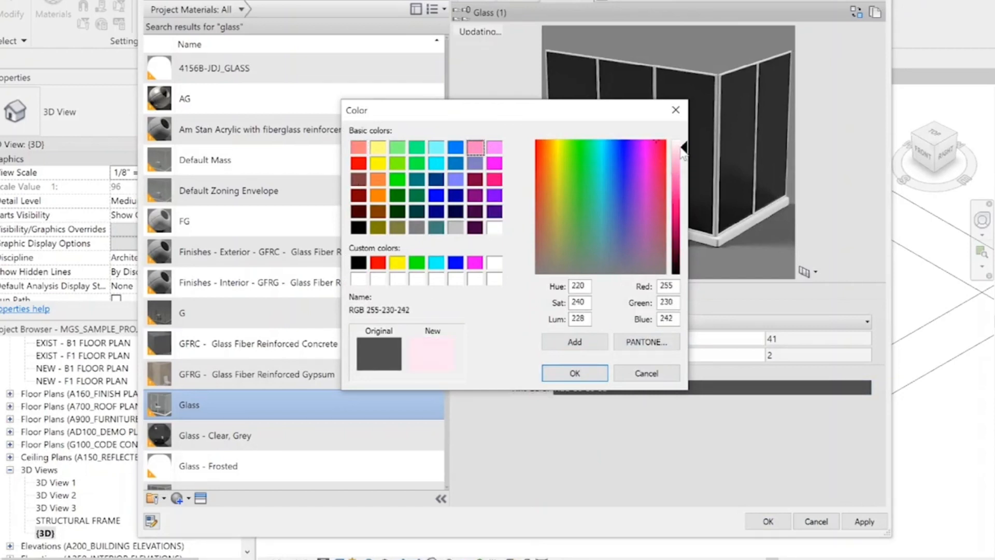
click(577, 373)
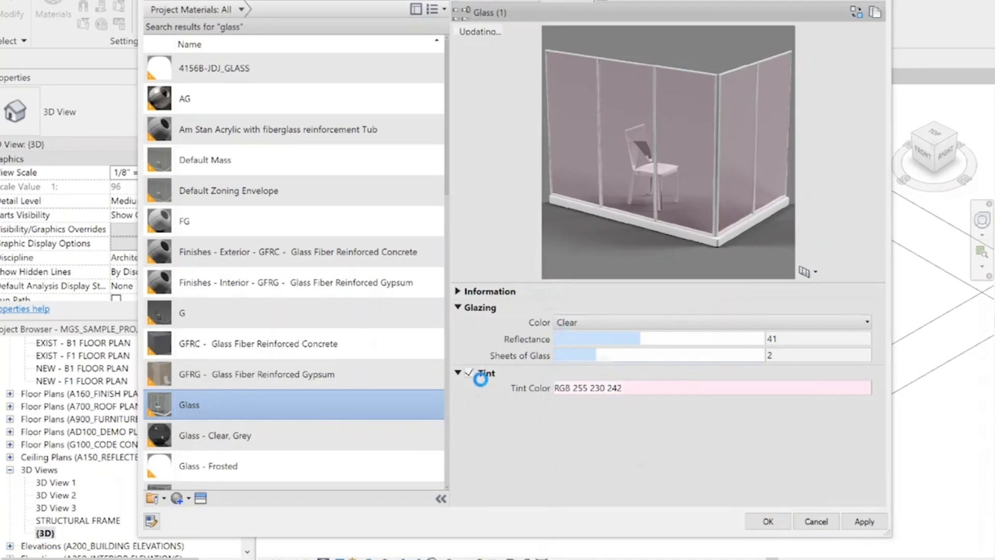
Turn off the tint in the Glass material's appearance
click(465, 372)
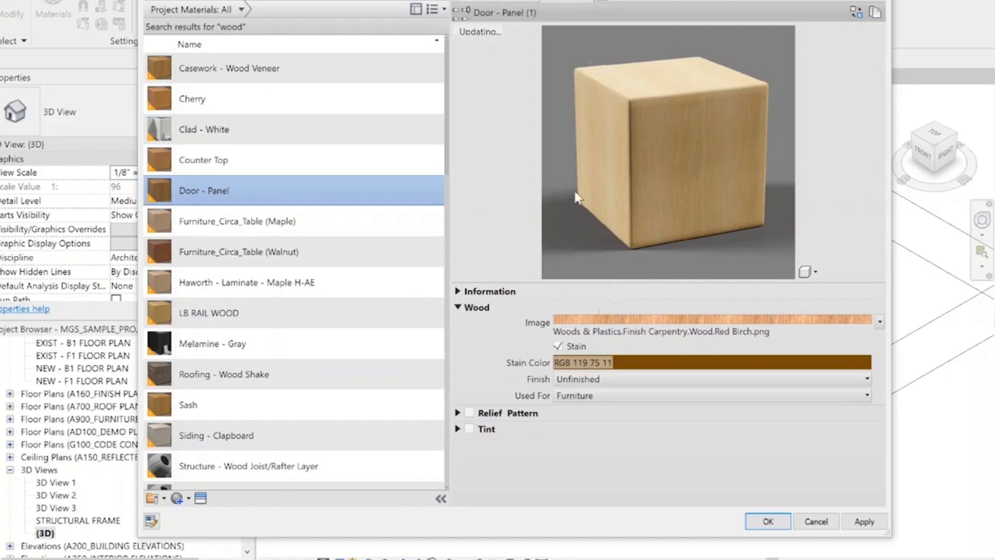
Preview the Door - Panel material's appearance on the Plane scene
click(806, 271)
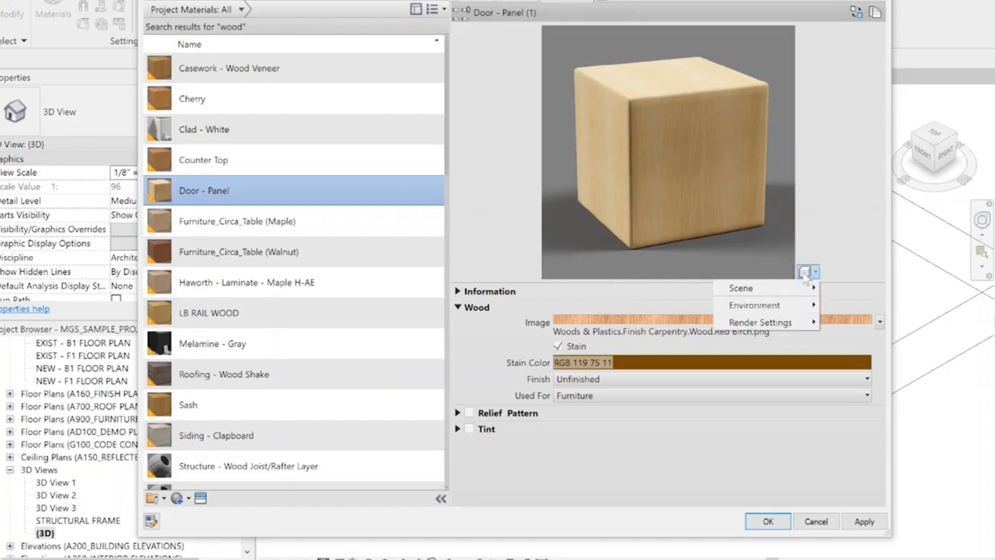
mouse_move(793, 291)
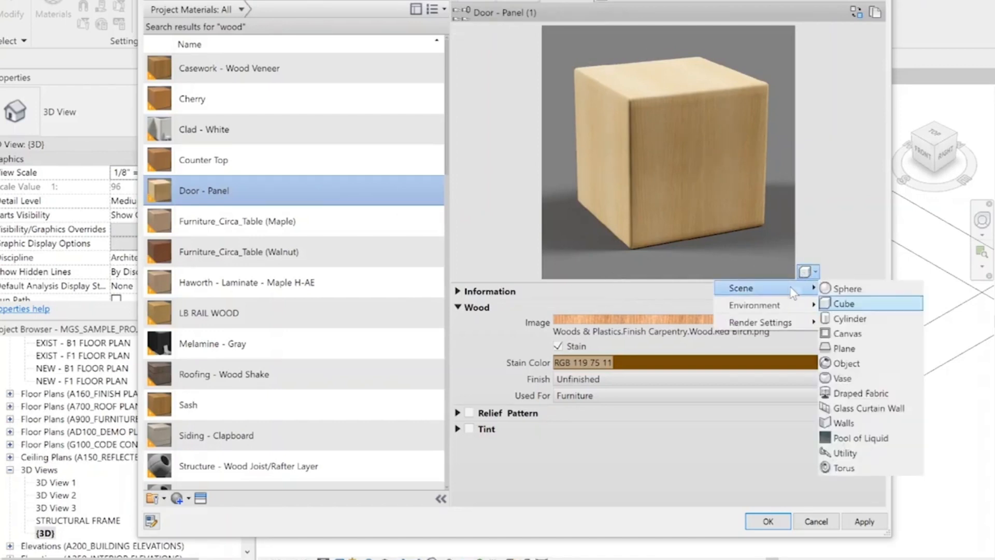
click(860, 350)
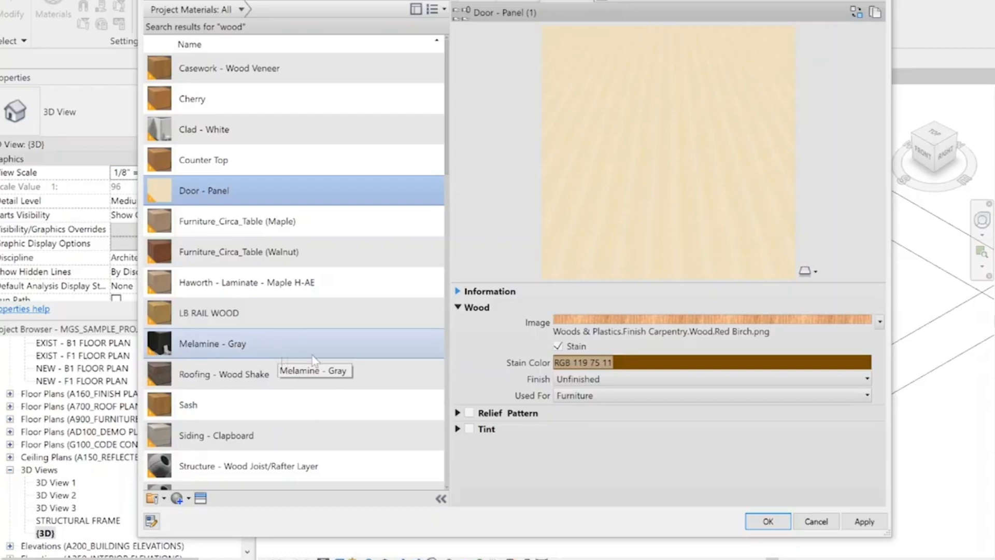
click(784, 520)
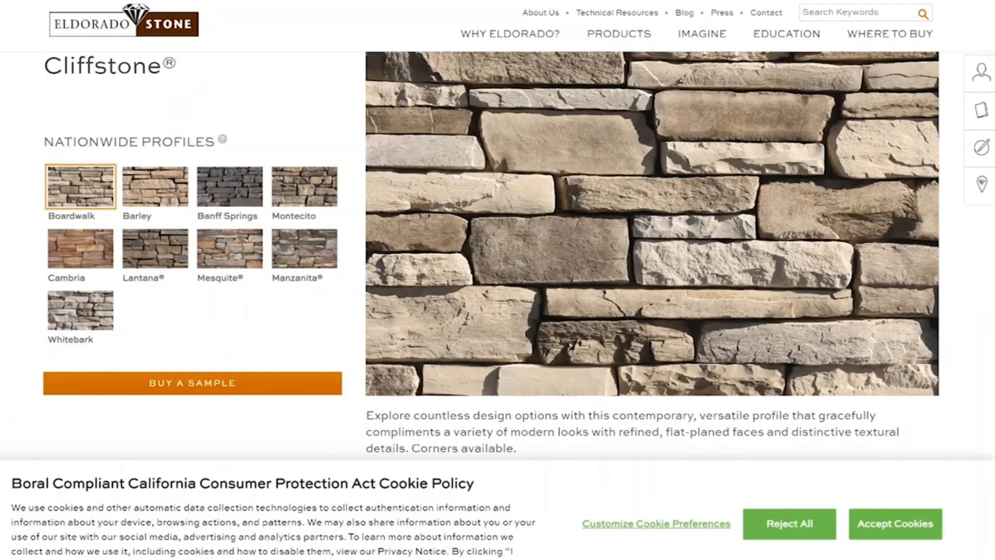
Switch to the web browser, open the Wilsonart site and browse its High Pressure Laminate design library
text(wilsonart)
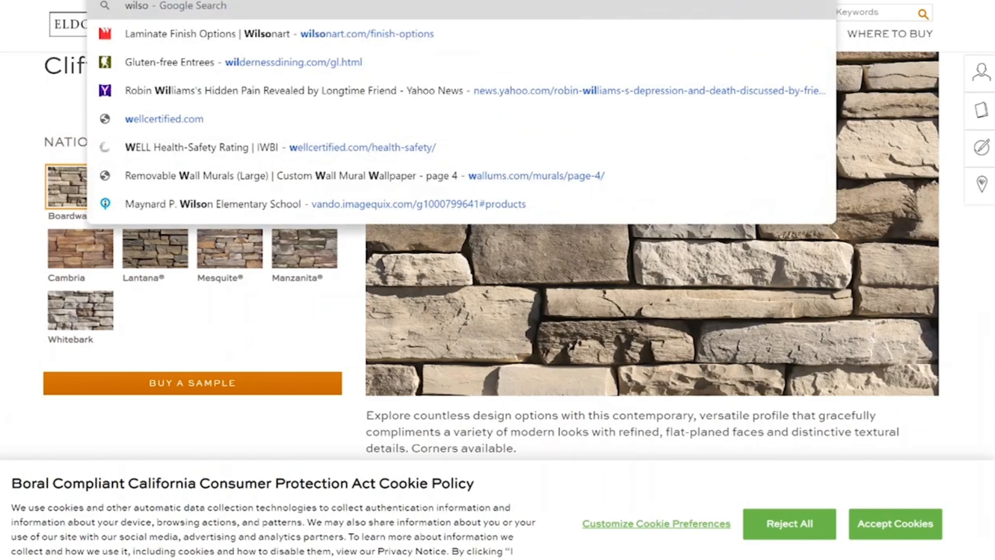
key(Return)
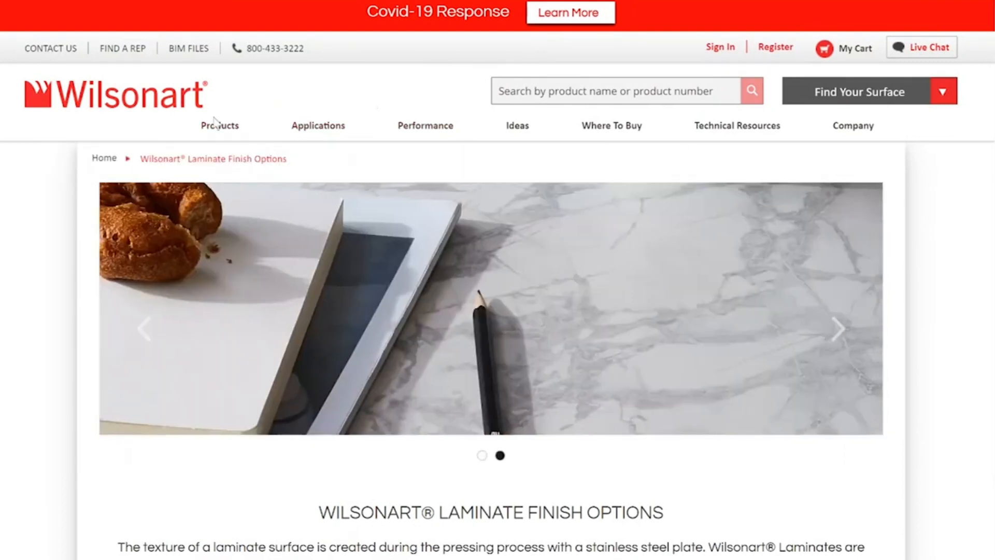
mouse_move(221, 130)
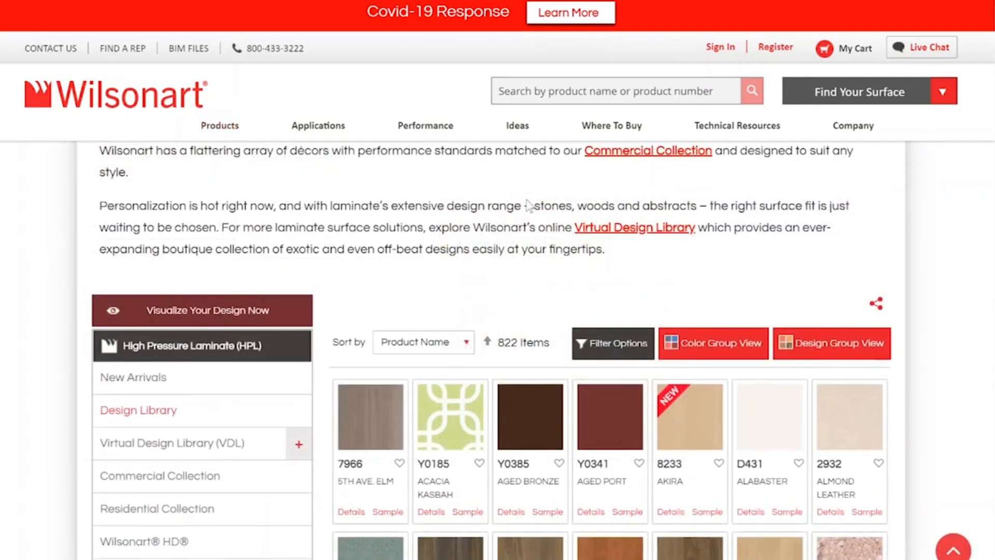
scroll(529, 205, down, 2)
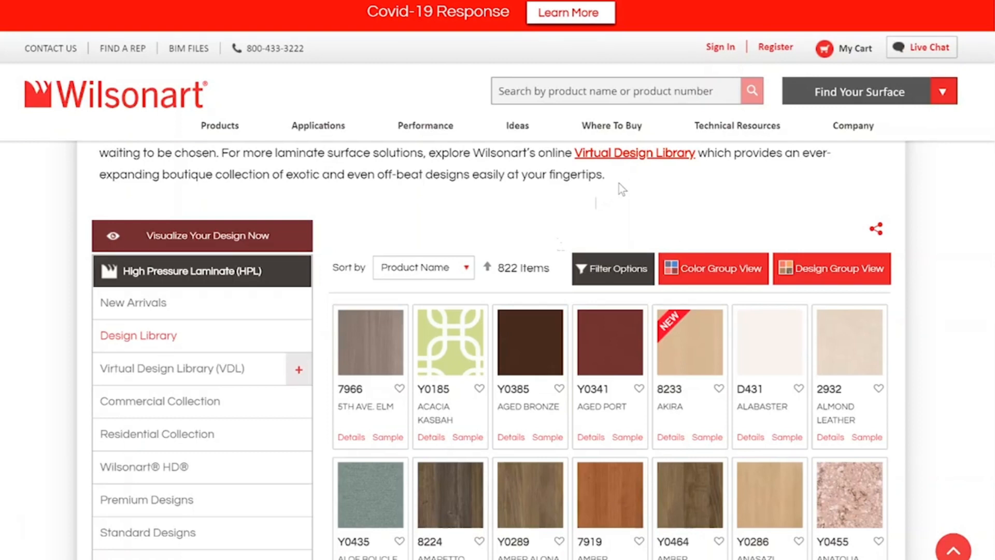
scroll(611, 197, down, 3)
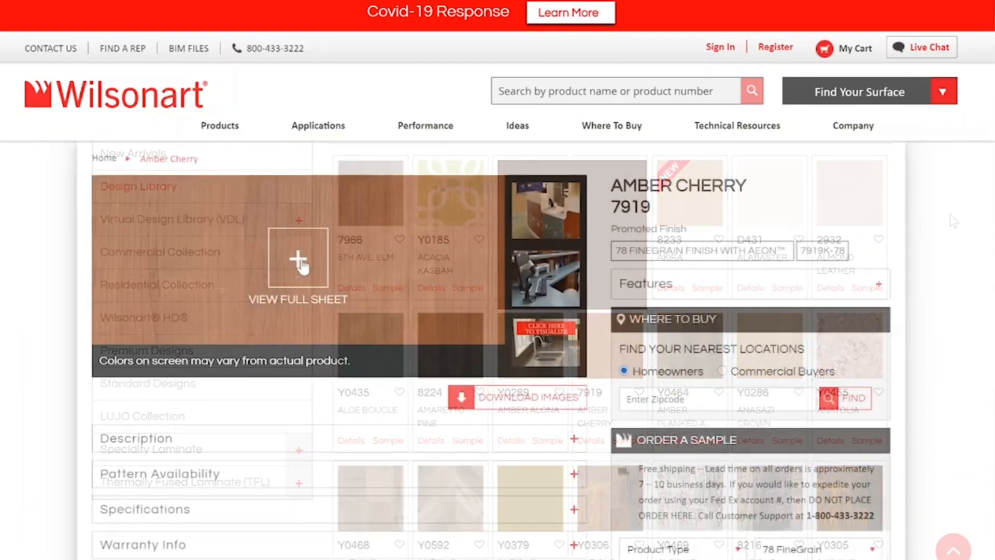
View the full sheet of the Amber Cherry 7919 laminate and download the full-sheet image
click(298, 259)
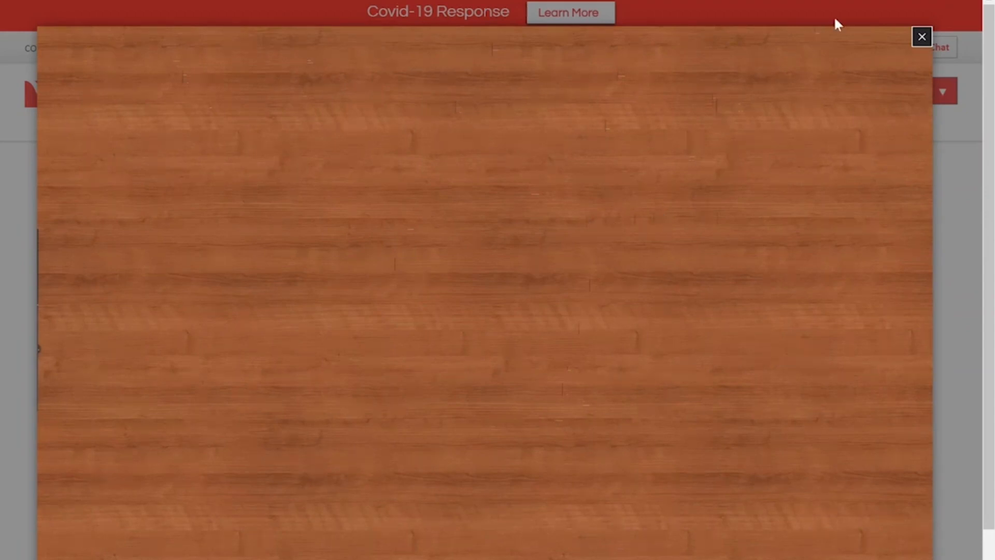
click(922, 36)
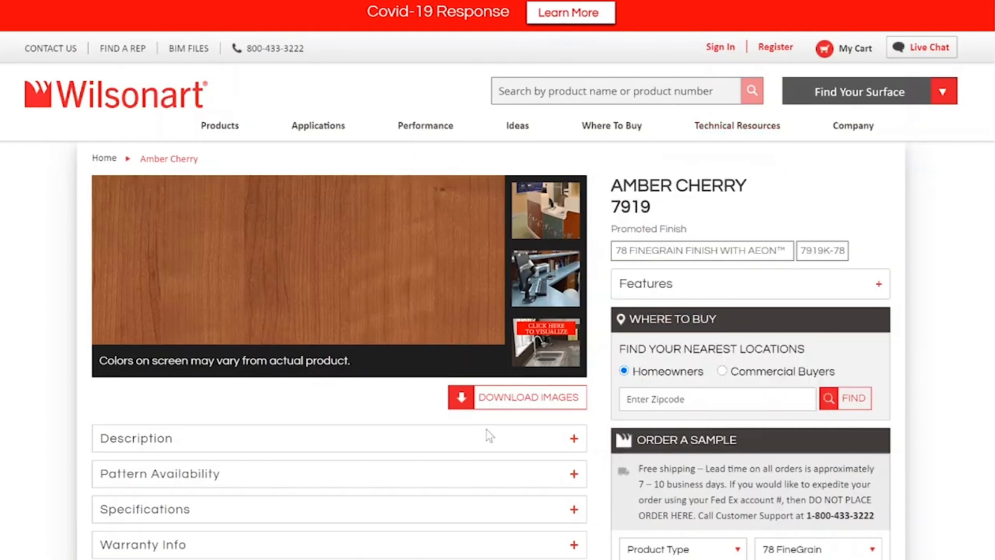
click(490, 400)
click(515, 456)
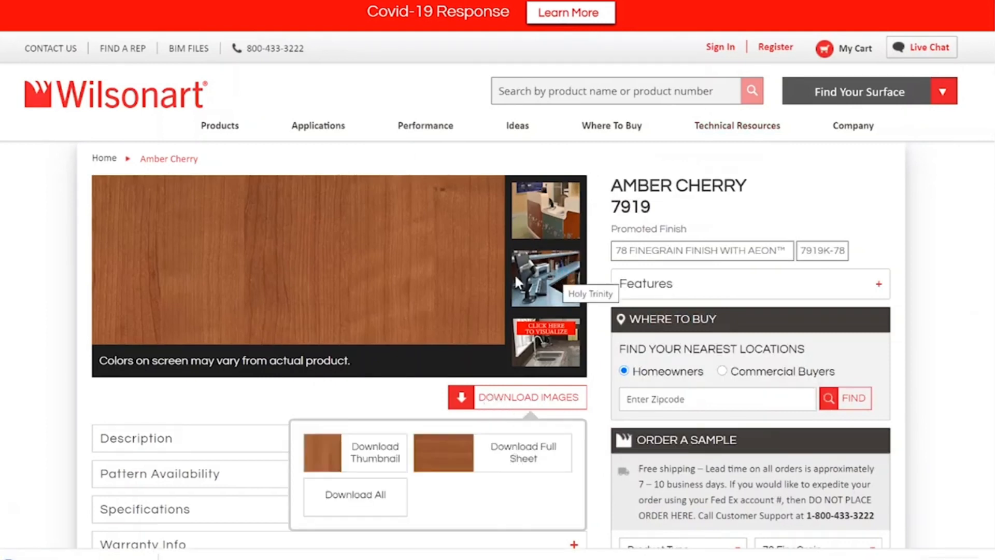
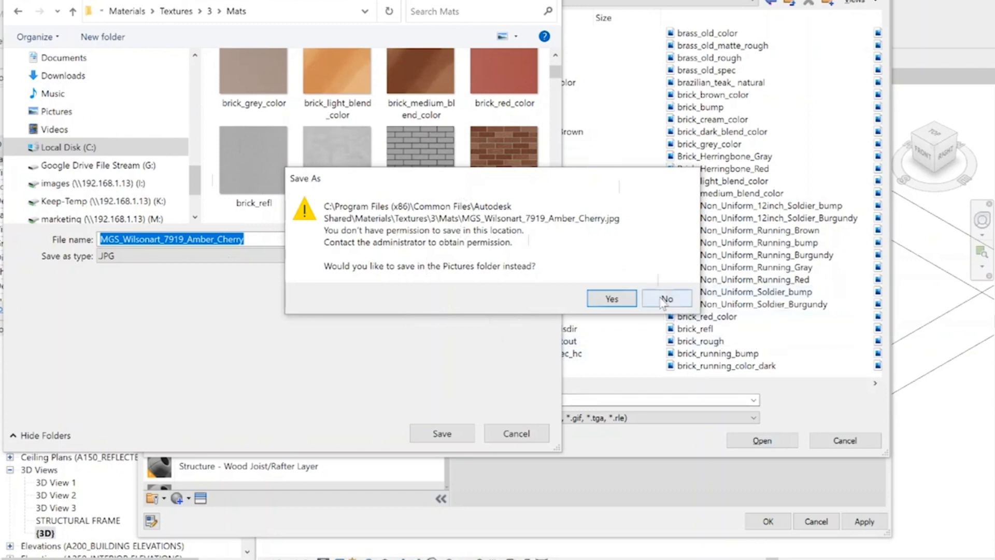
Change the image's save location to the Pictures folder and create a subfolder named MGS Standard Materials there
click(625, 299)
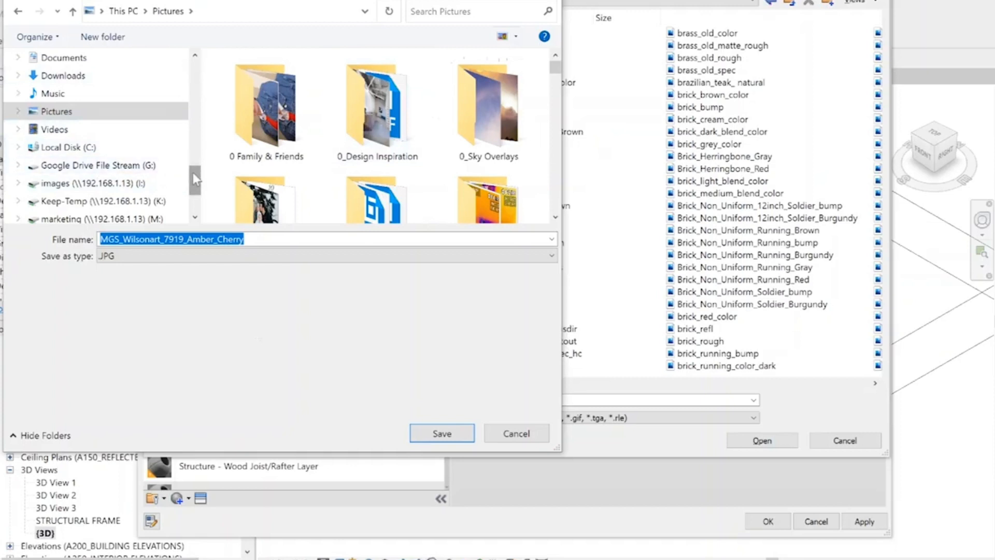
mouse_move(193, 178)
mouse_down()
mouse_move(192, 194)
mouse_move(192, 185)
mouse_up()
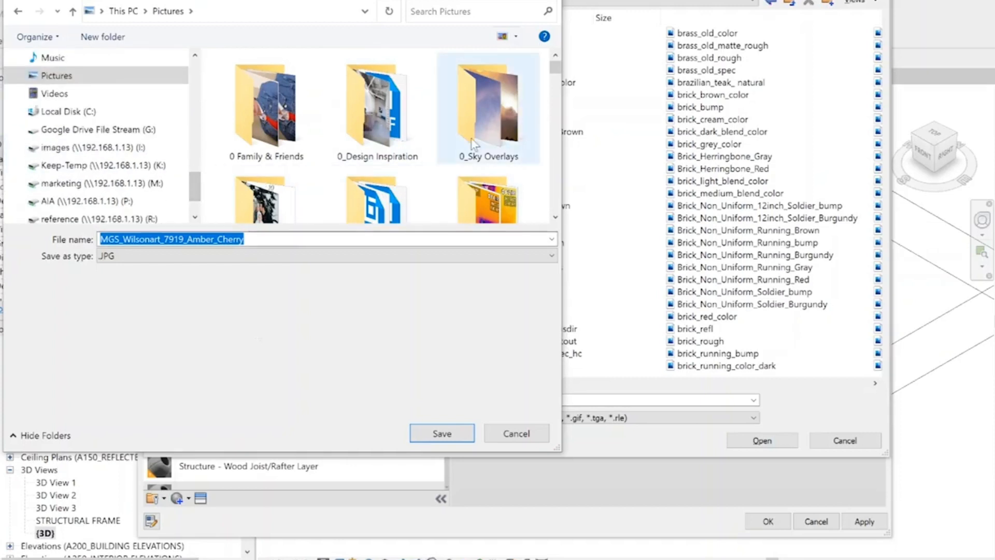
right_click(542, 180)
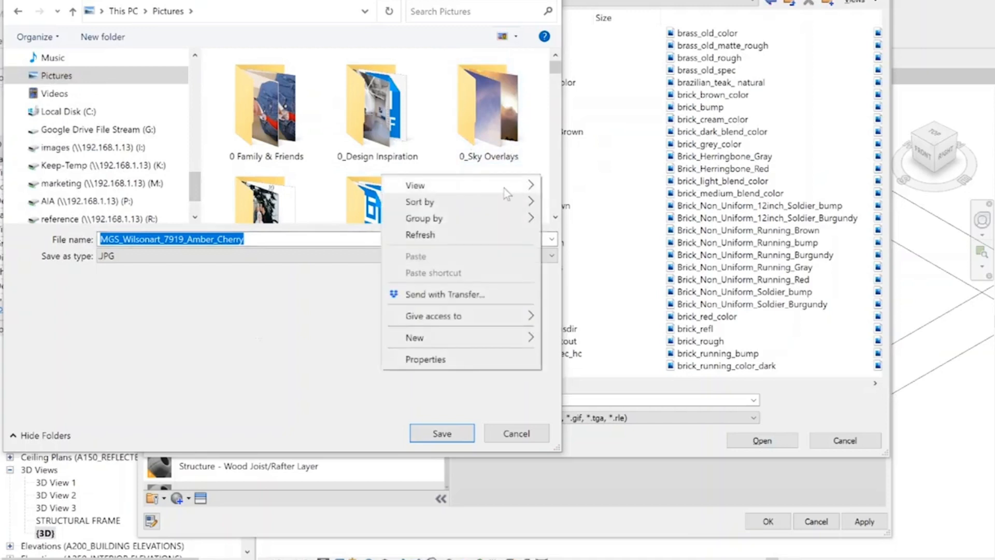
mouse_move(502, 339)
click(577, 339)
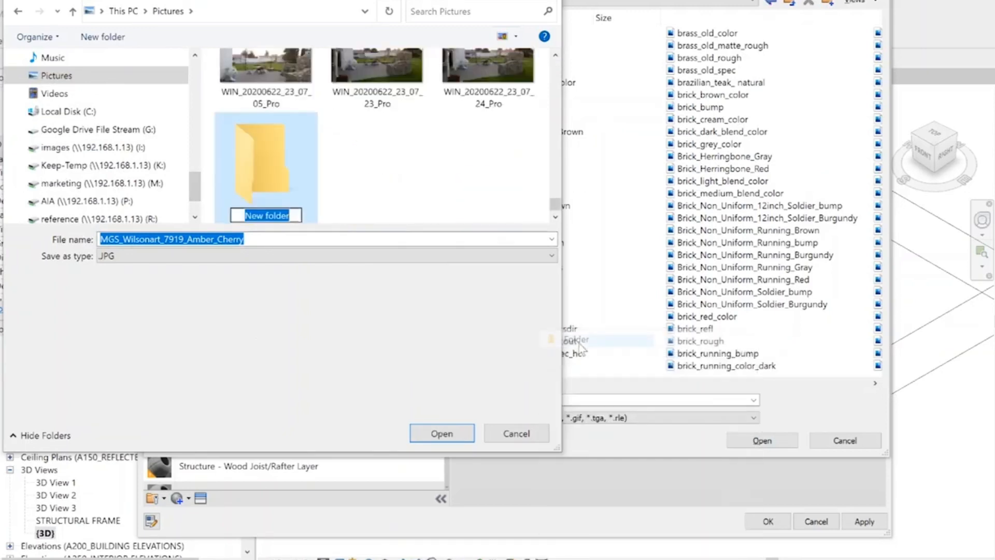
text(MGS)
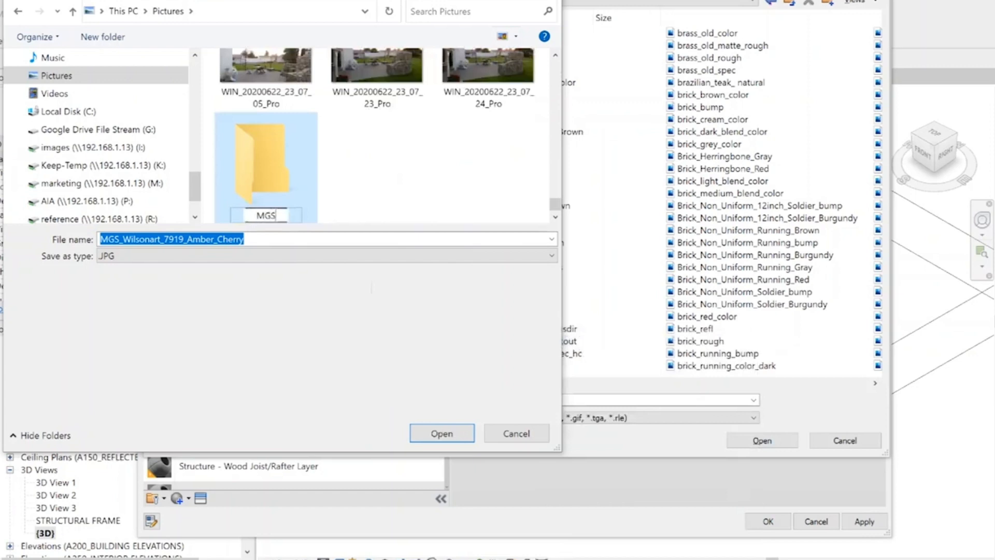
text( Standard Mat)
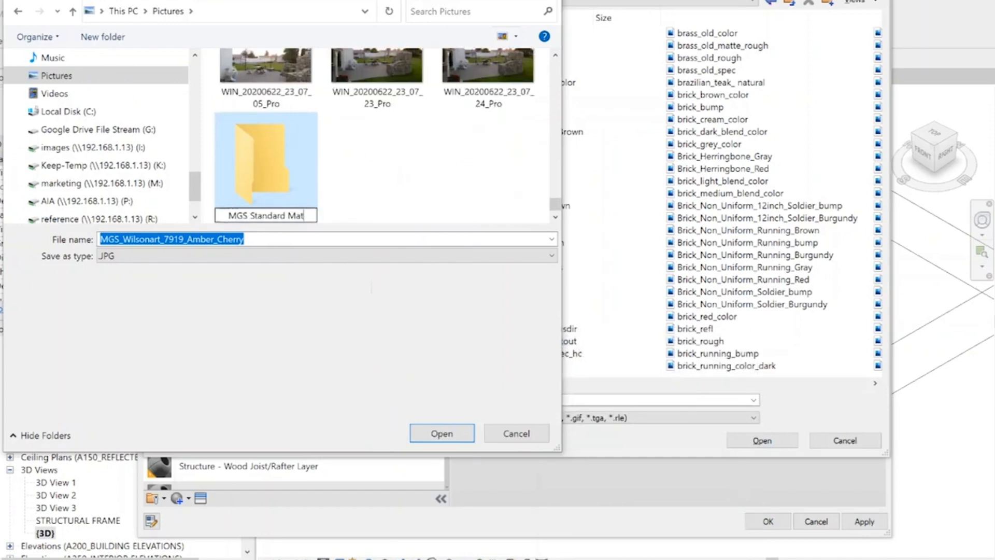
text(erials)
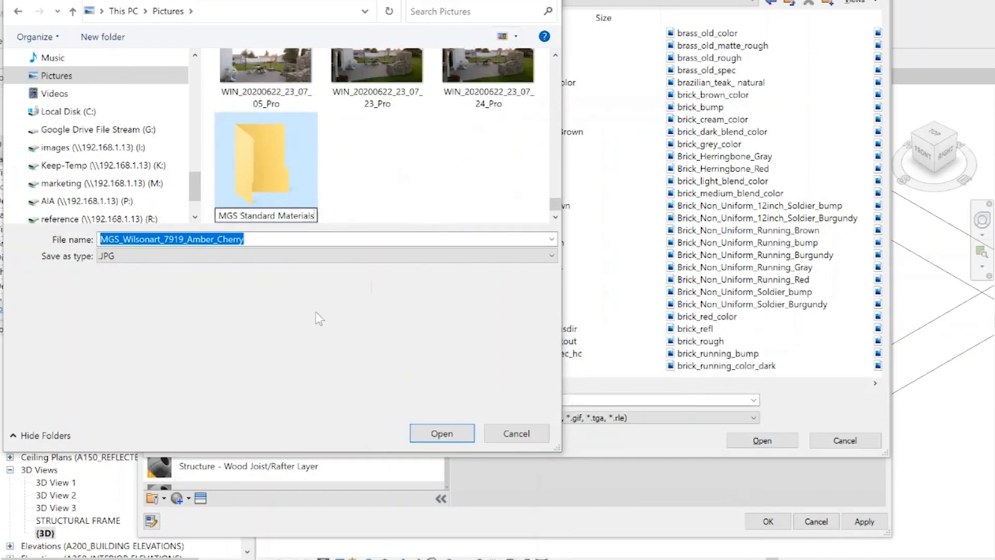
Save the laminate image as MGS_Wilsonart_7919_Amber_Cherry in JPG format inside the MGS Standard Materials folder
click(260, 150)
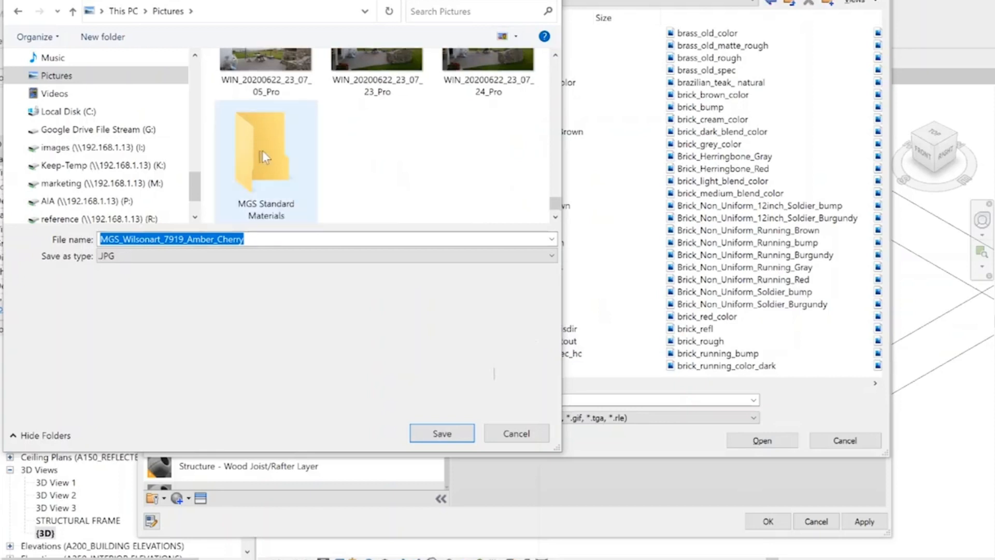
double_click(262, 150)
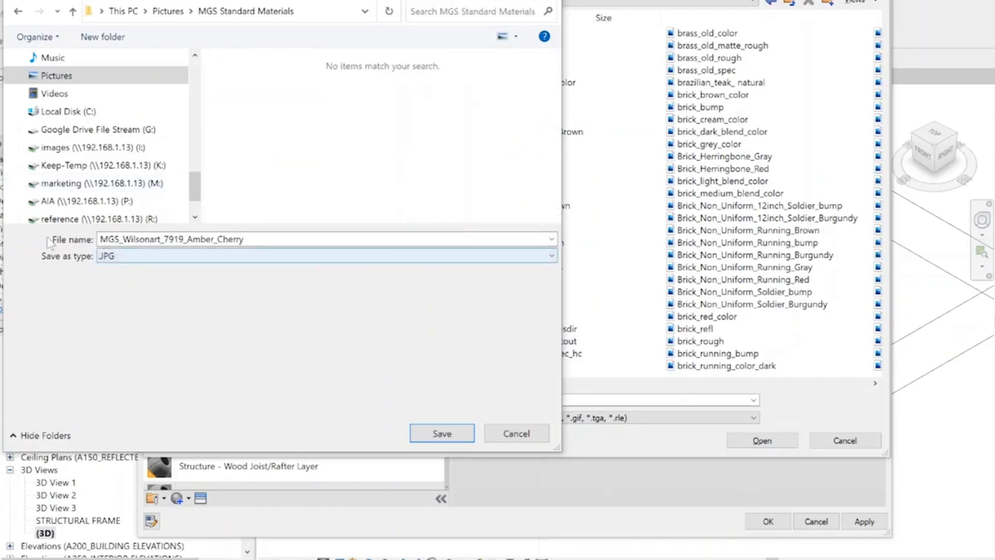
click(464, 435)
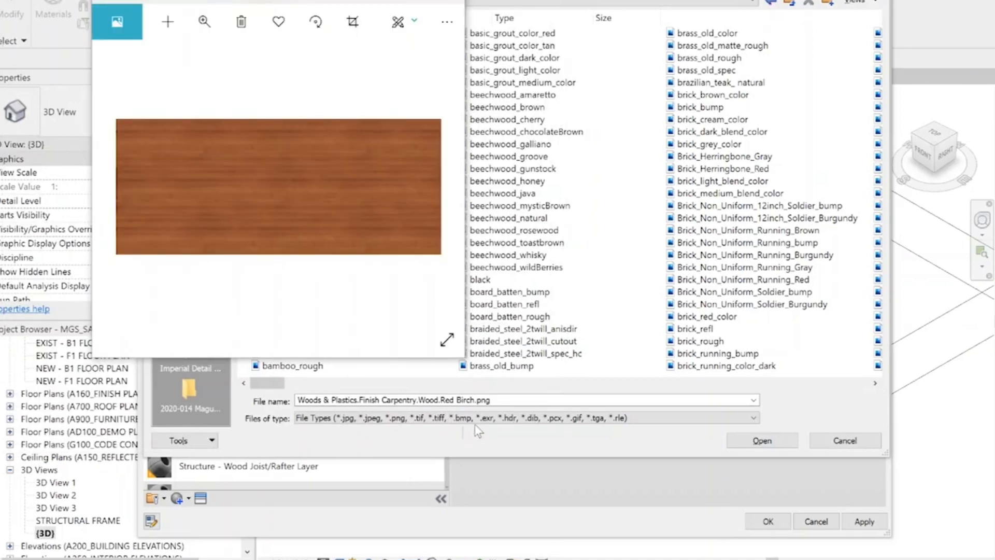
Load MGS_Wilsonart_7919_Amber_Cherry.jpg from MGS Standard Materials in Pictures as the Door - Panel wood image and turn off the stain
click(486, 2)
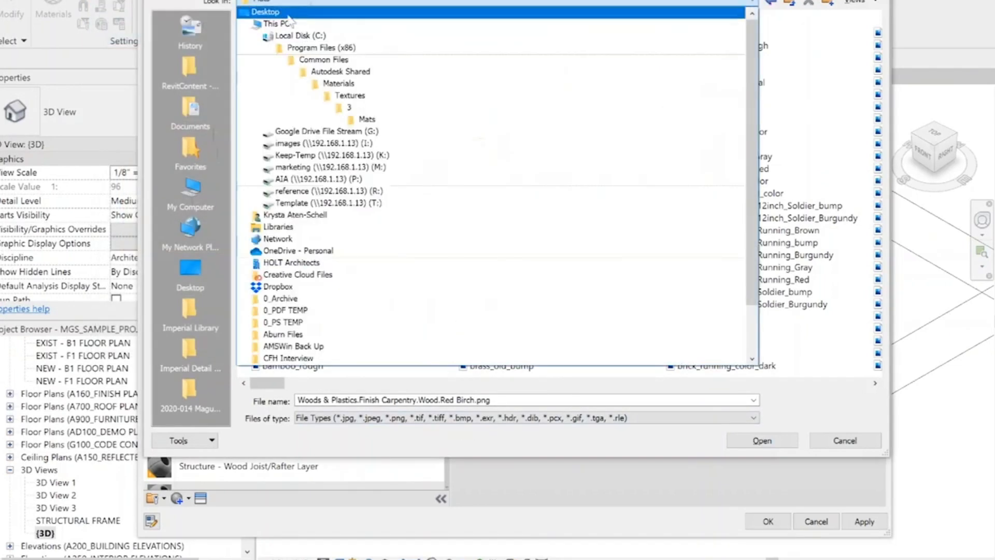
click(280, 24)
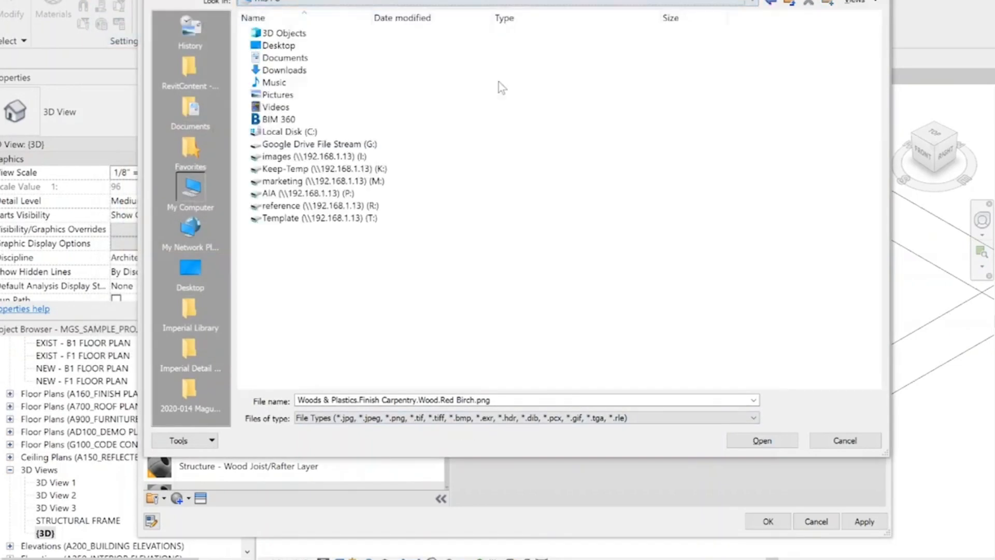
double_click(279, 94)
double_click(551, 31)
double_click(339, 35)
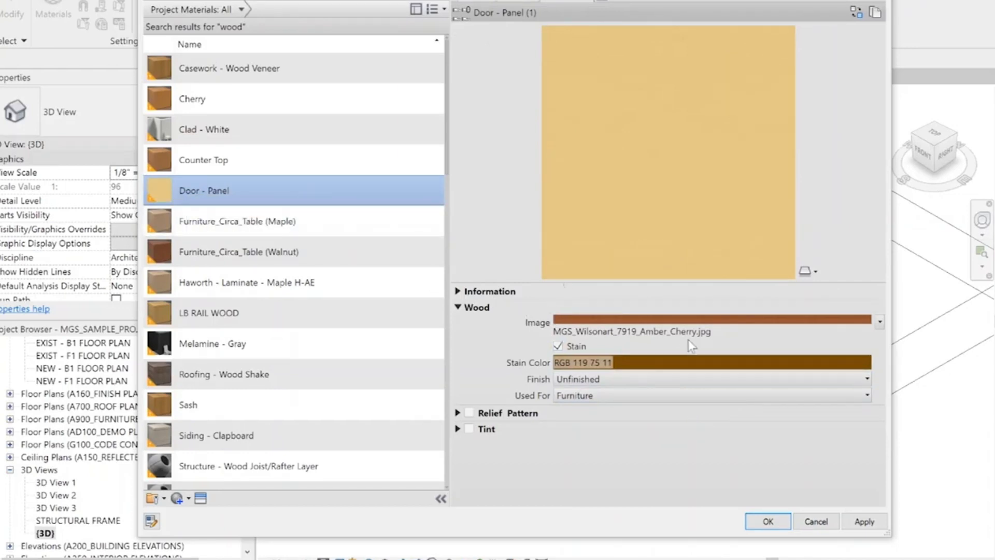
click(574, 349)
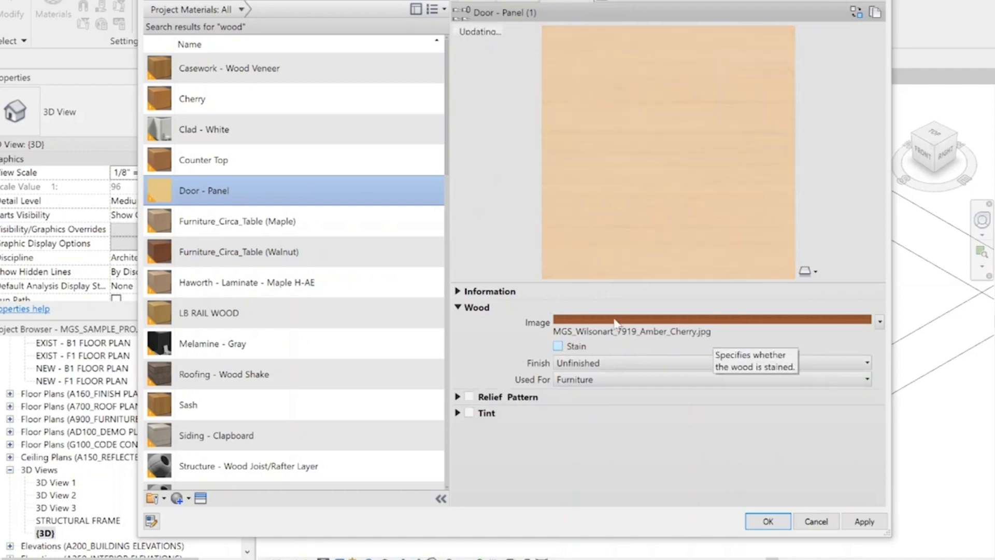
Unlink the wood texture's width and height and set its sample size to 10' wide by 4' high
click(682, 319)
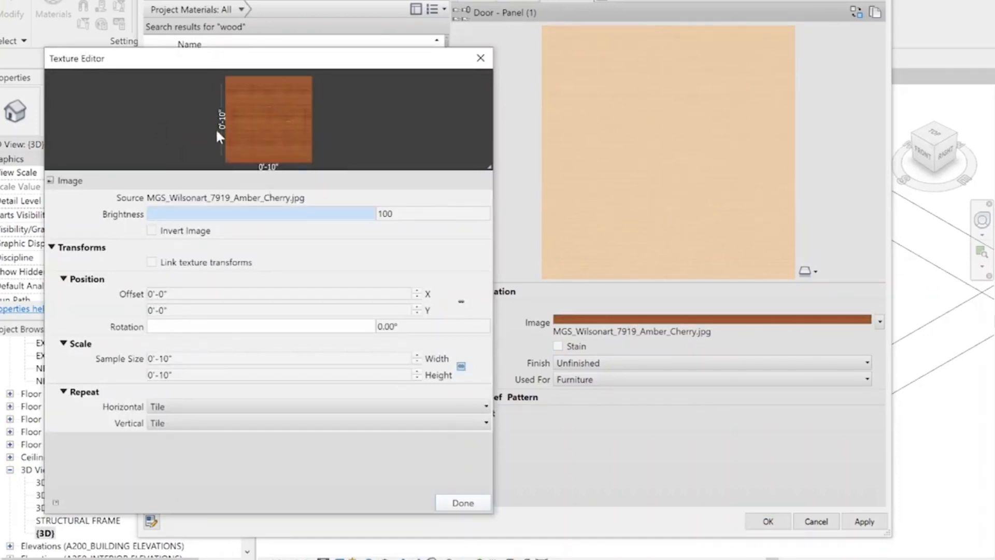
click(461, 370)
click(209, 358)
text(10')
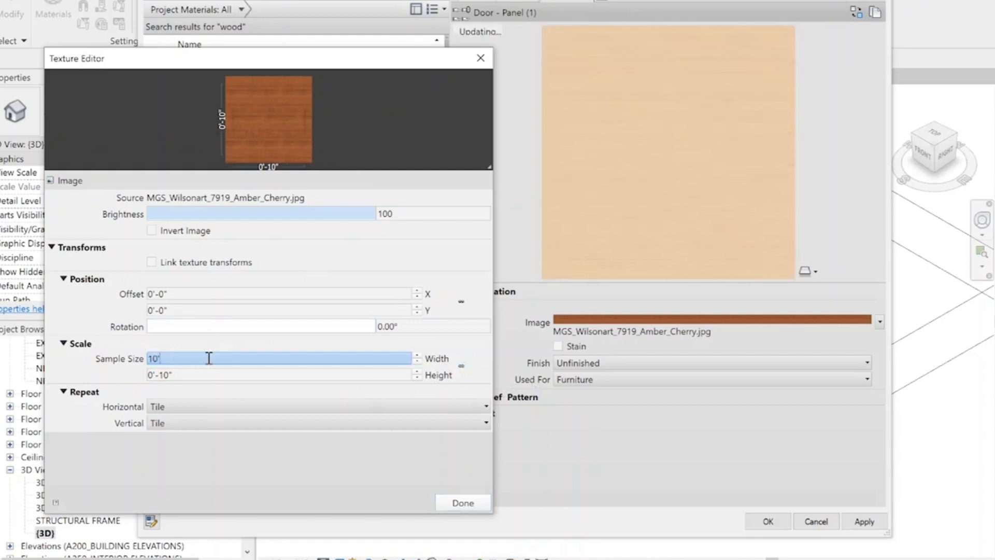
key(Return)
click(188, 375)
text(4')
key(Return)
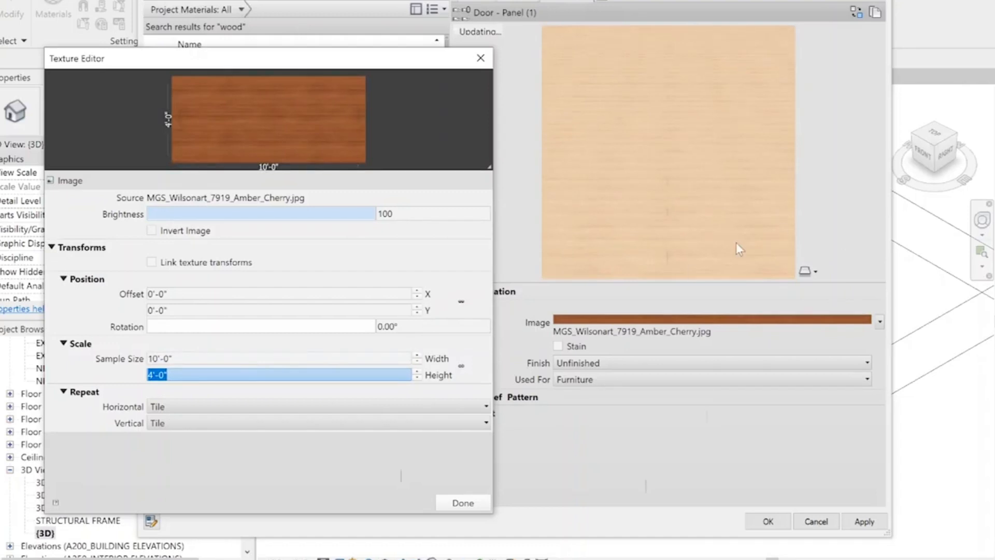
click(486, 507)
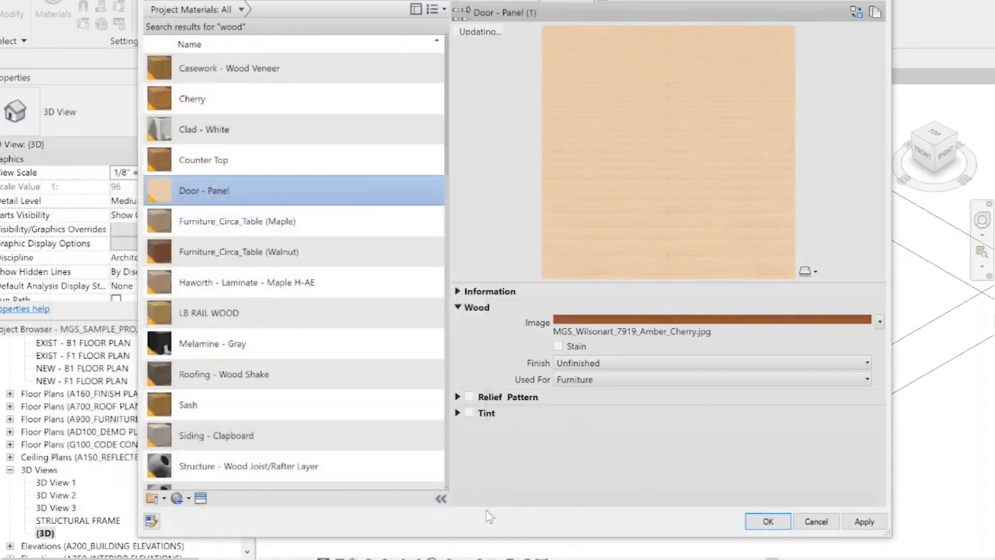
Change the Door - Panel preview scene to Sphere and finally to Cube to check the new wood texture
click(808, 272)
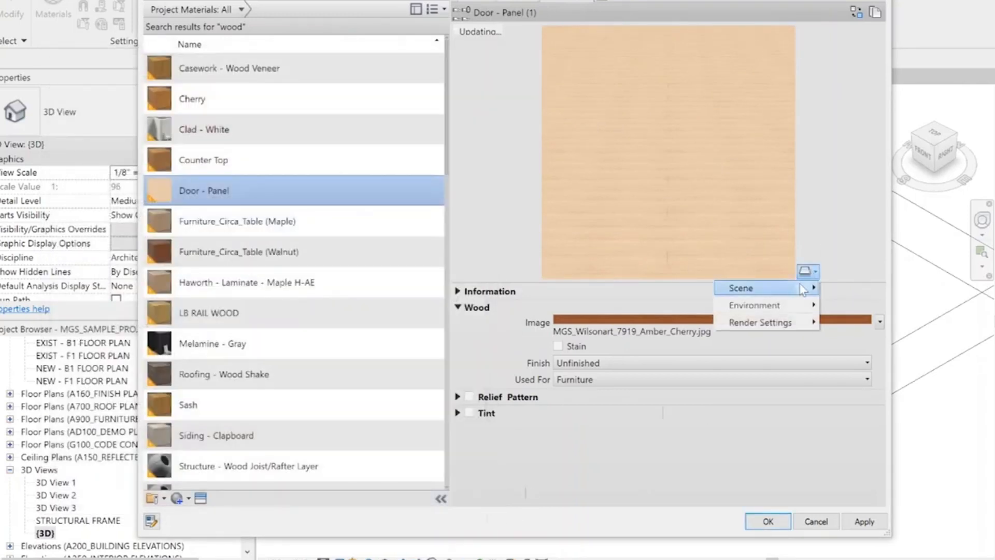
mouse_move(798, 288)
click(865, 294)
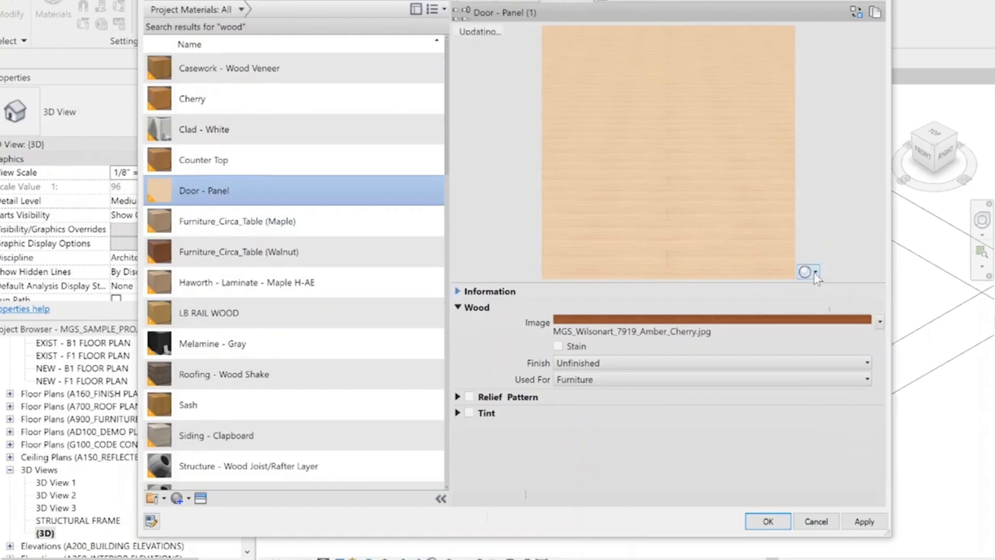
click(809, 272)
mouse_move(751, 288)
click(849, 313)
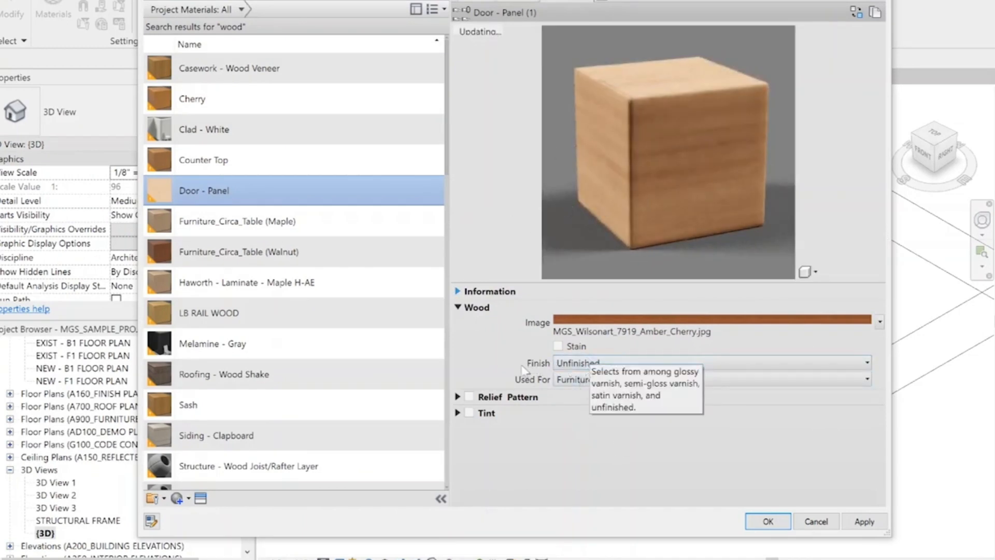
Compare the Satin and Glossy Varnish finishes on Door - Panel, settle on Satin Varnish, and keep the wood used for Furniture
click(612, 366)
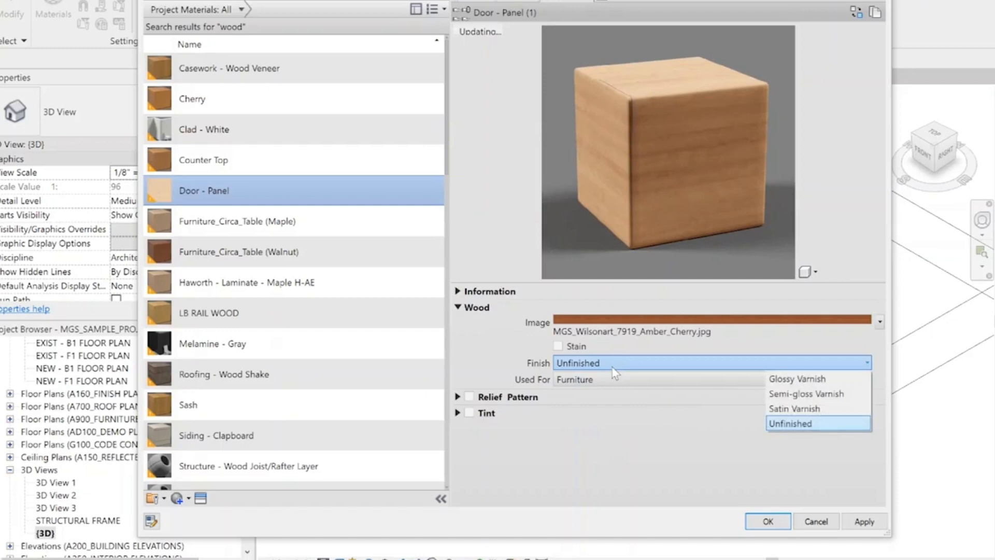
click(835, 412)
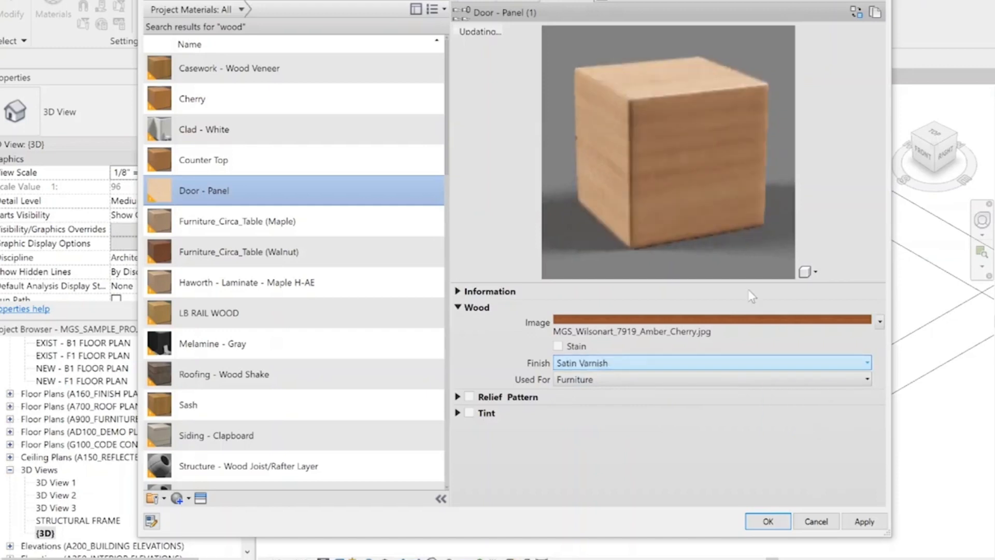
click(691, 360)
click(796, 377)
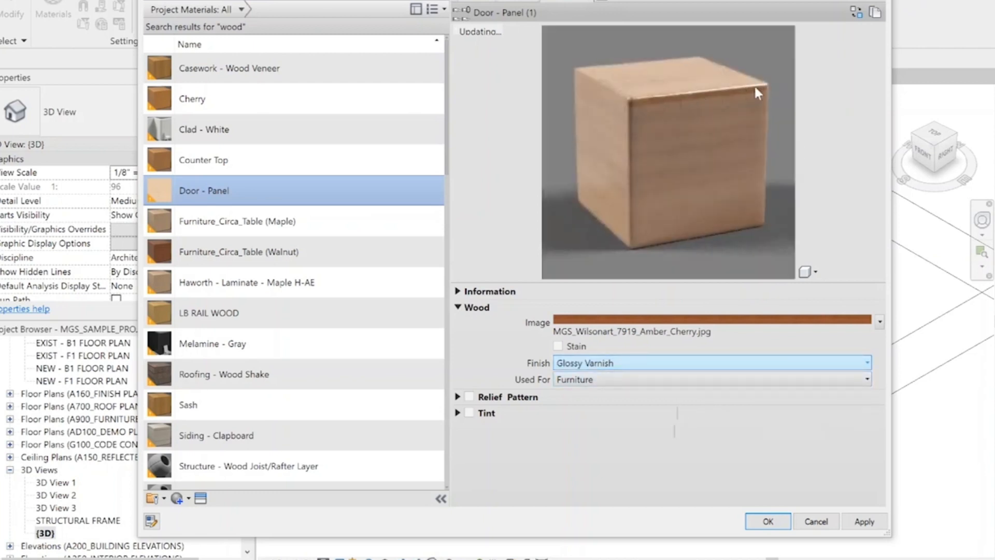
click(604, 363)
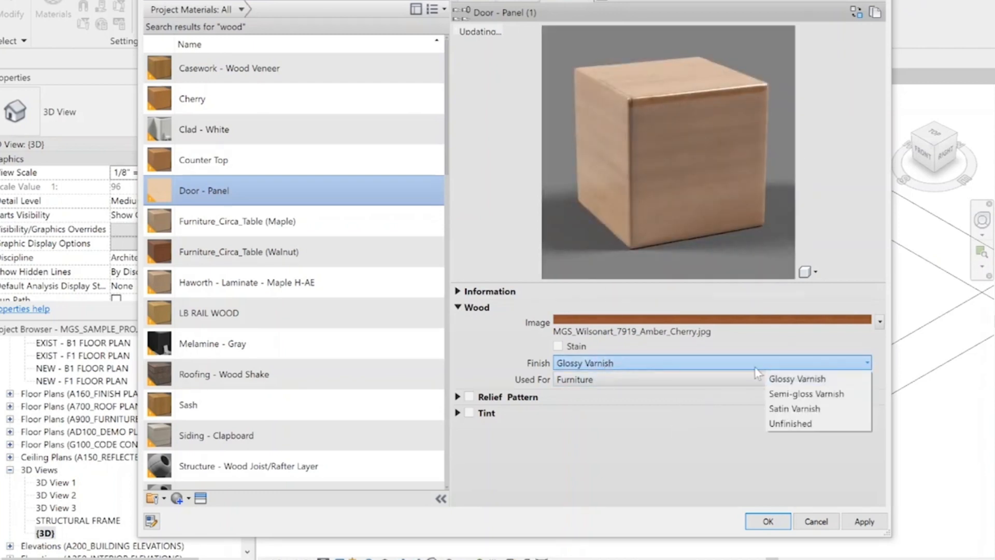
click(829, 413)
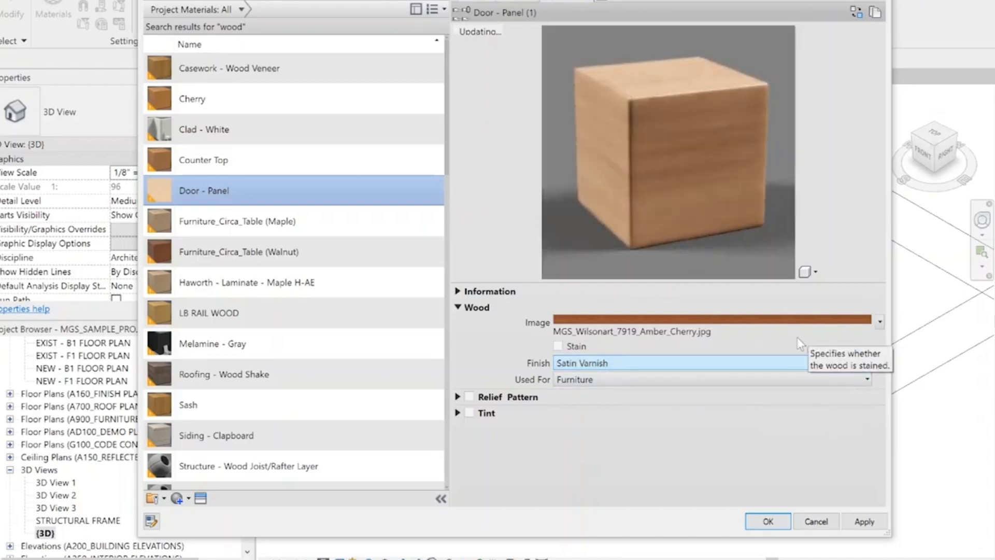
click(590, 380)
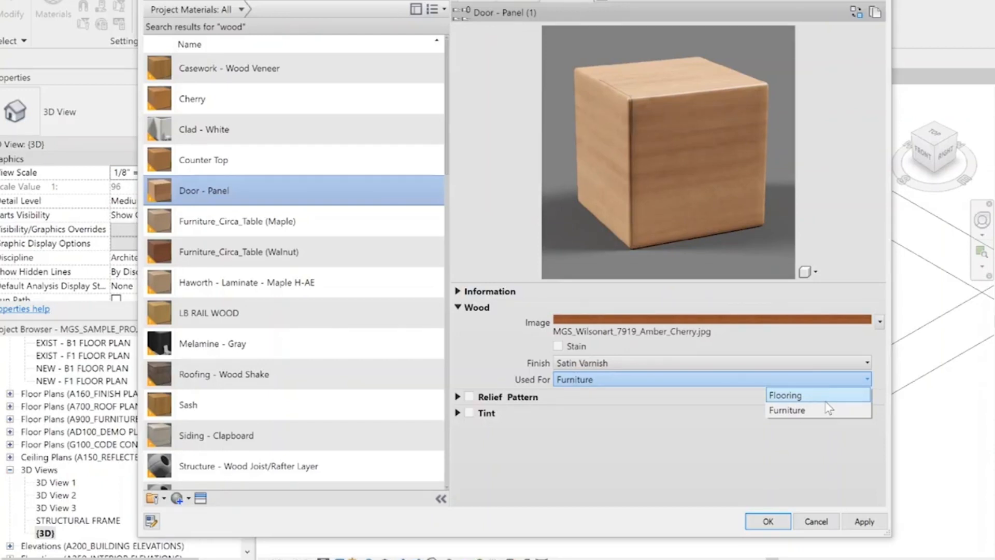
click(828, 409)
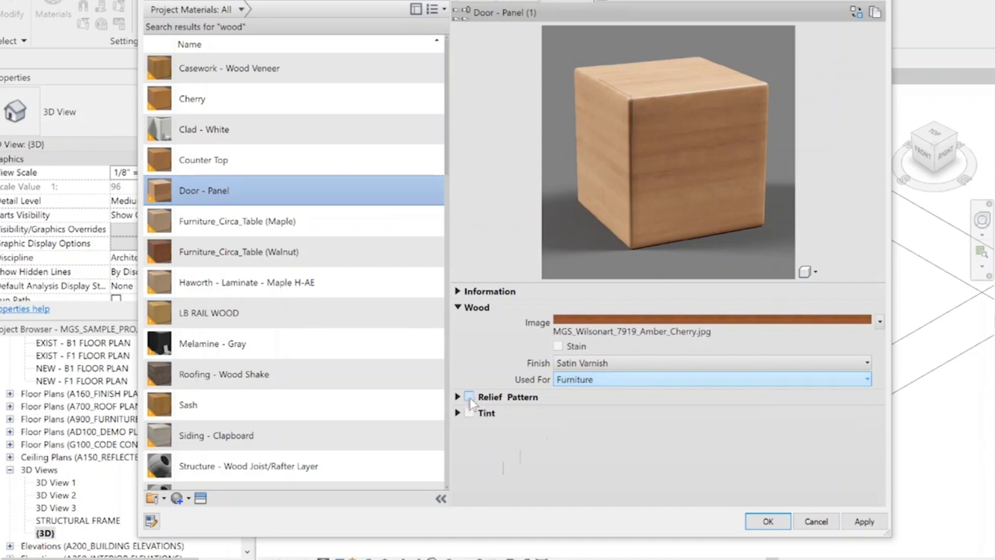
Enable a relief pattern based on wood grain, try strong positive and negative amounts, and set the amount to 0.36
click(469, 396)
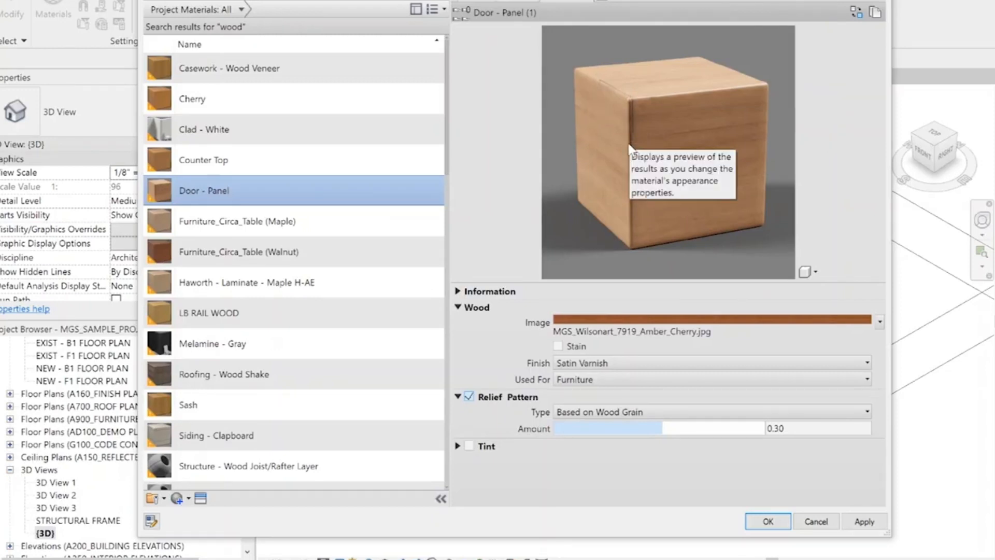
drag(659, 428, 740, 428)
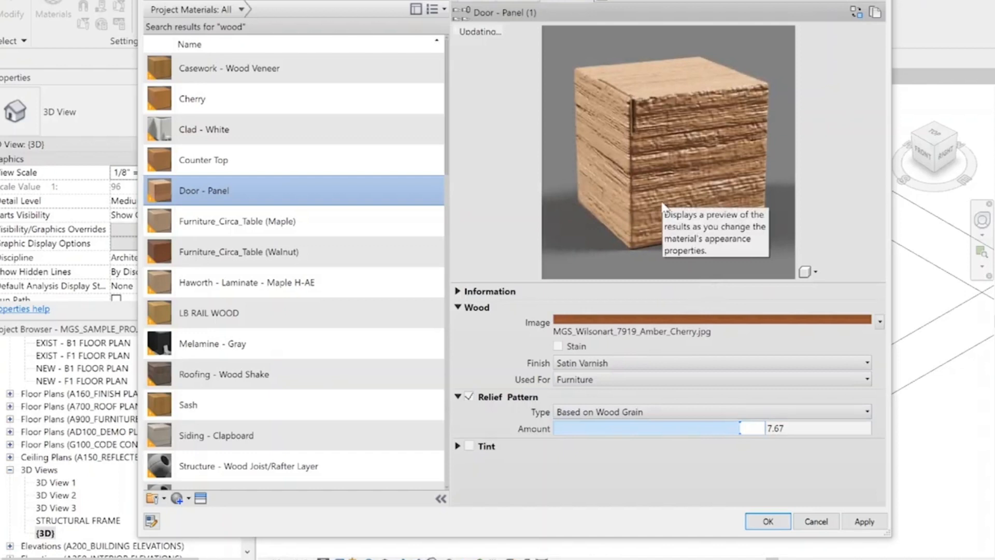
drag(740, 428, 585, 423)
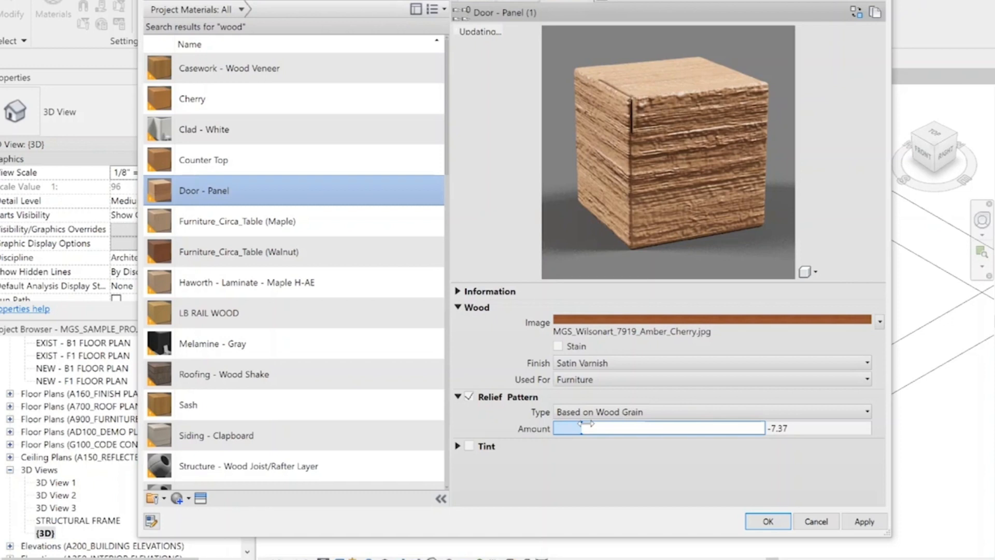
drag(586, 433, 662, 428)
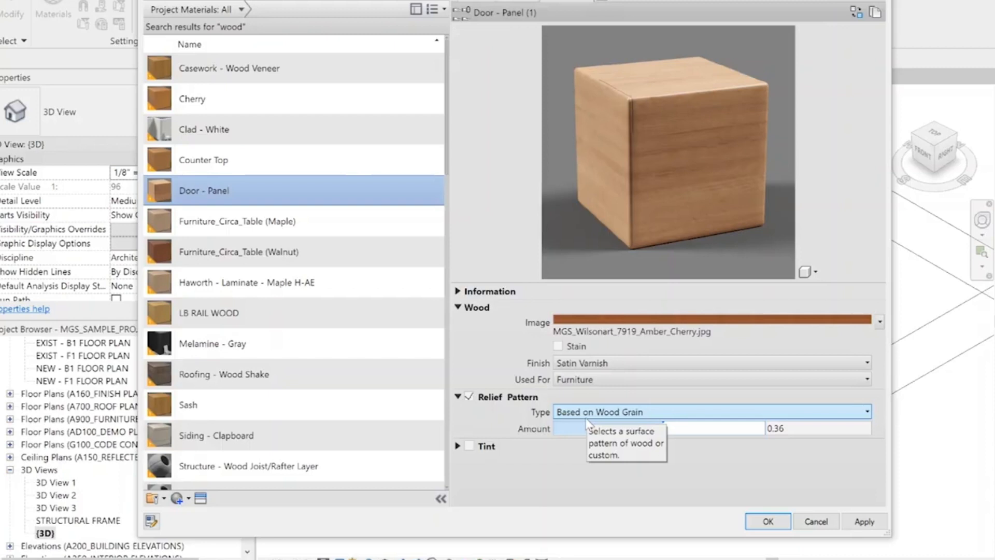
Try the wood stain and the tint on Door - Panel one after the other, turning each off again
click(559, 346)
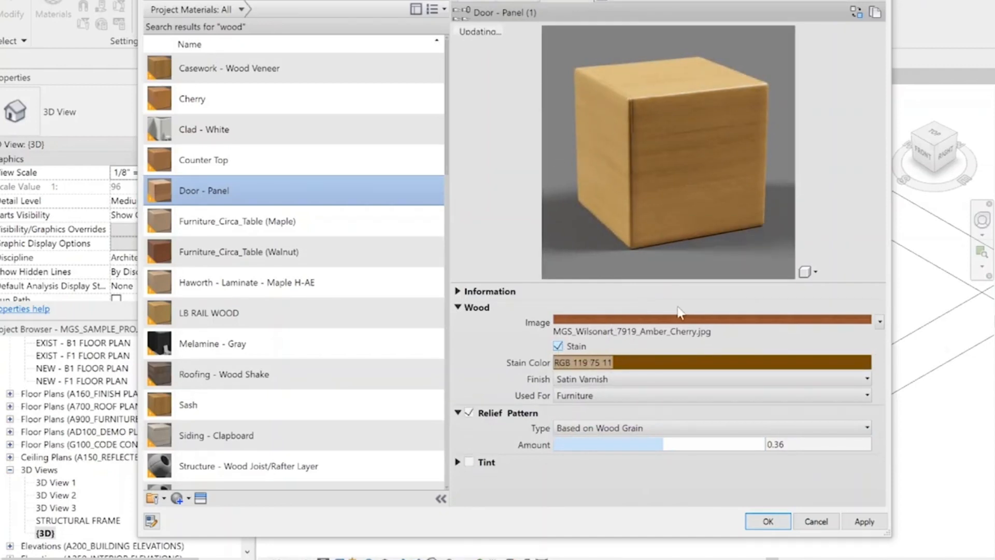
click(657, 363)
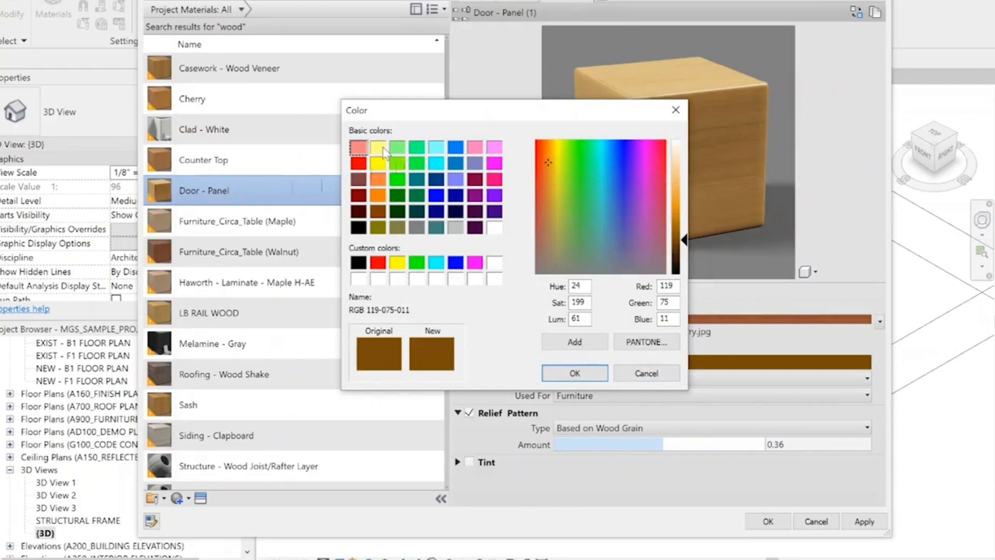
click(676, 110)
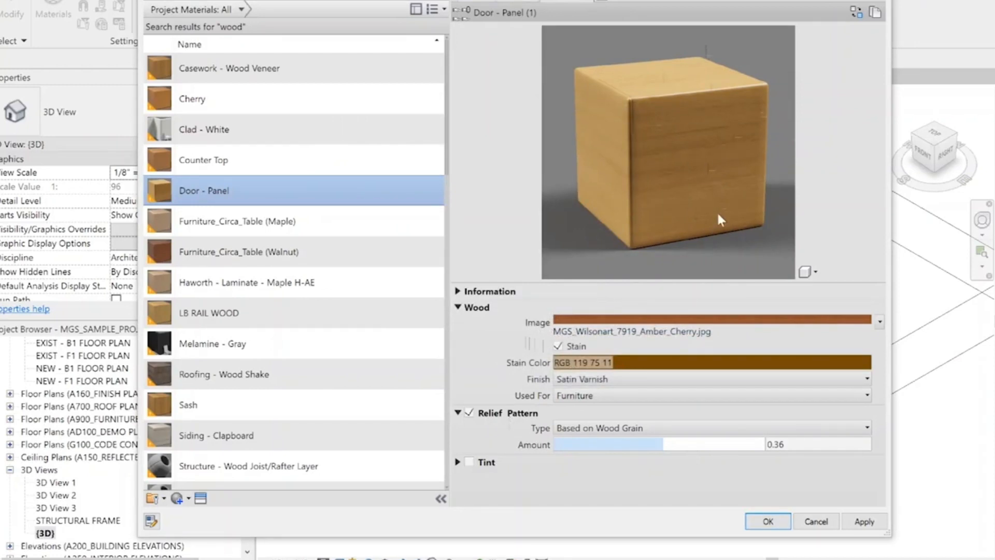
click(558, 346)
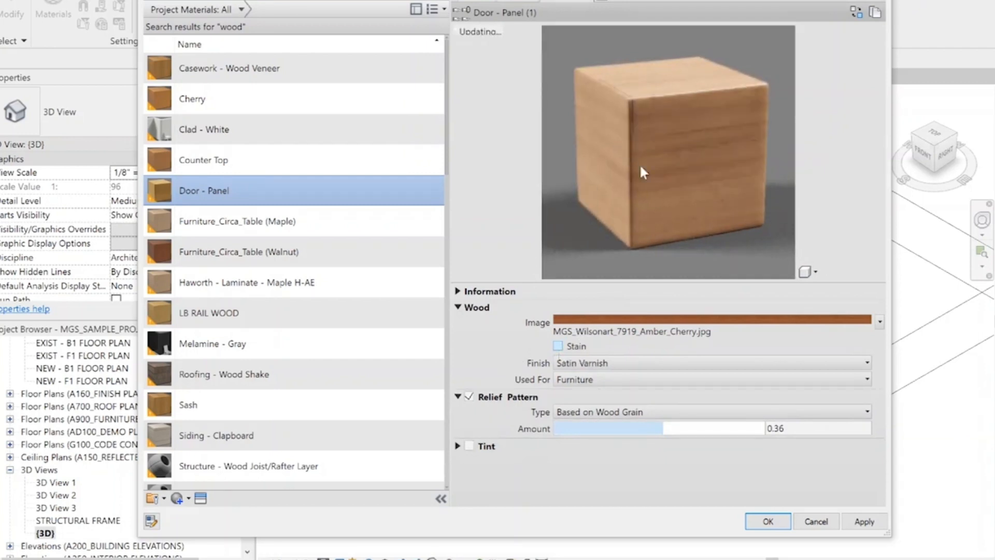
click(471, 446)
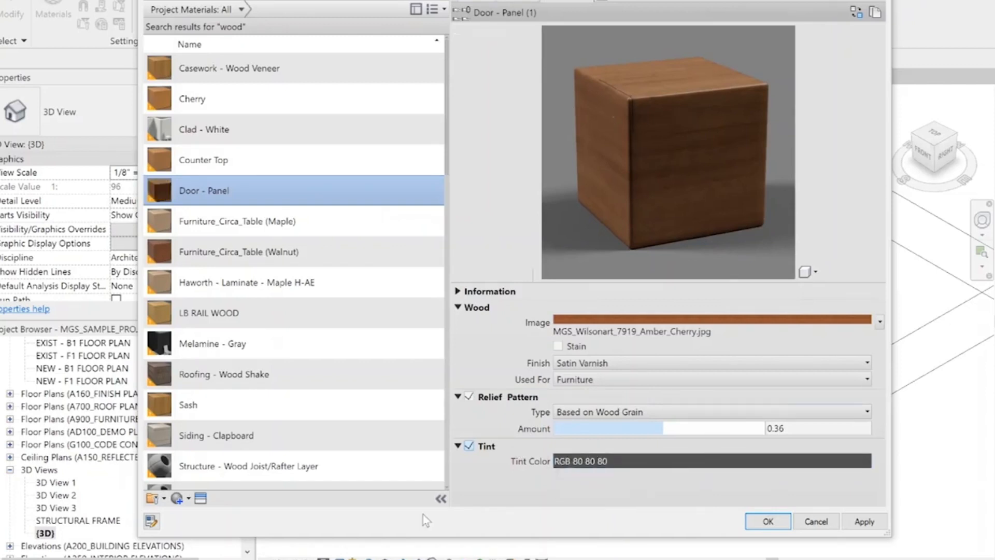
click(469, 445)
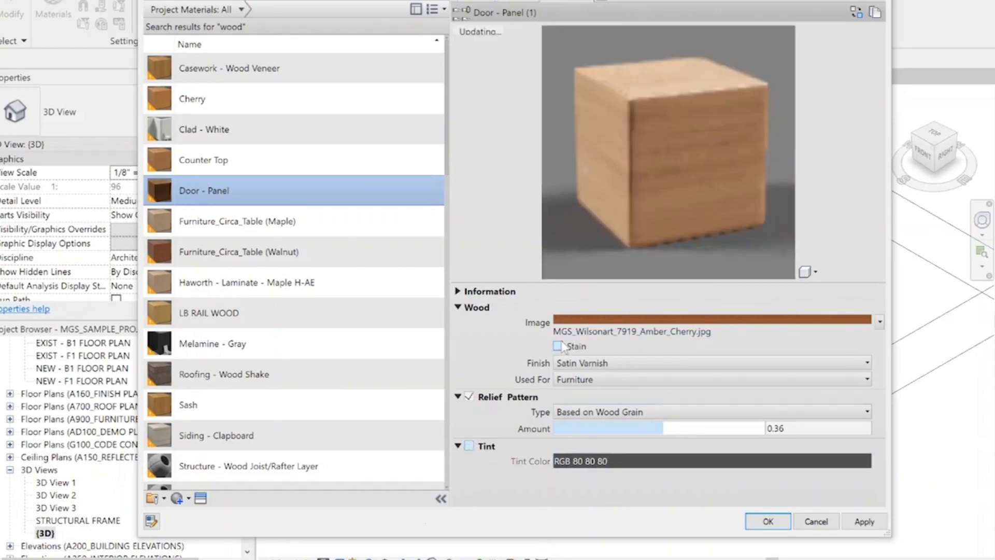
Try a gray RGB 128 128 128 stain color on the Door - Panel wood and turn the stain off again
click(558, 346)
click(660, 364)
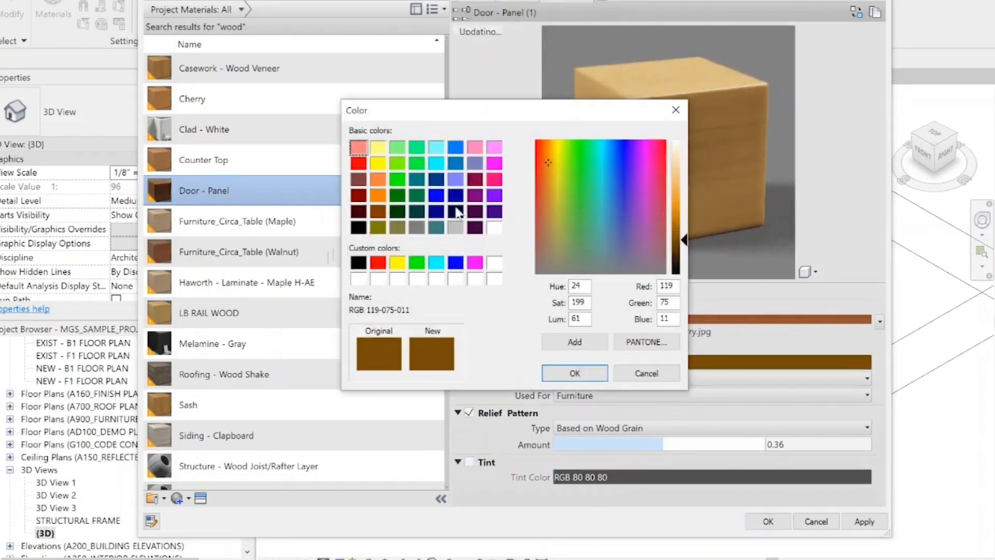
click(416, 227)
click(575, 373)
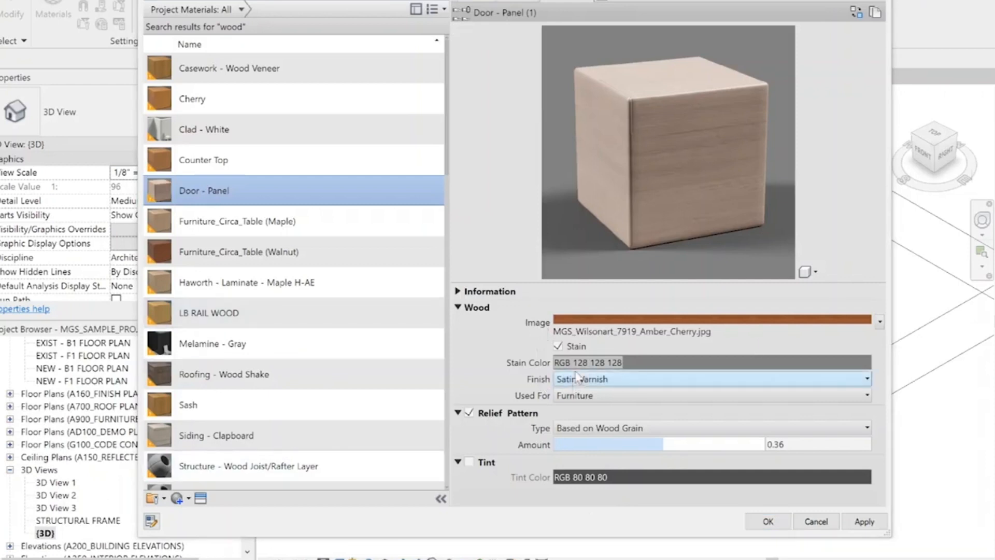
click(559, 346)
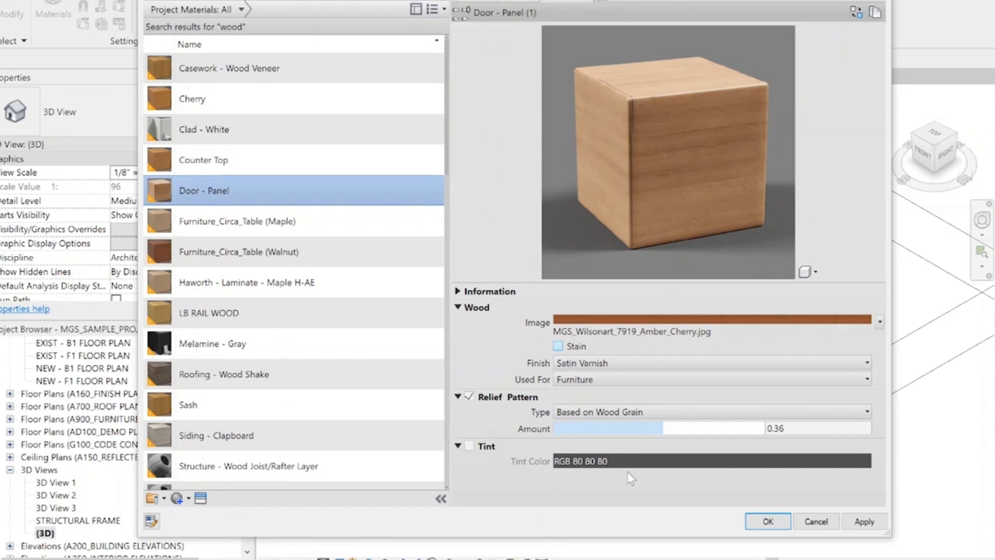
Rename the Door - Panel material as MGS_Door_Panel
scroll(256, 261, down, 1)
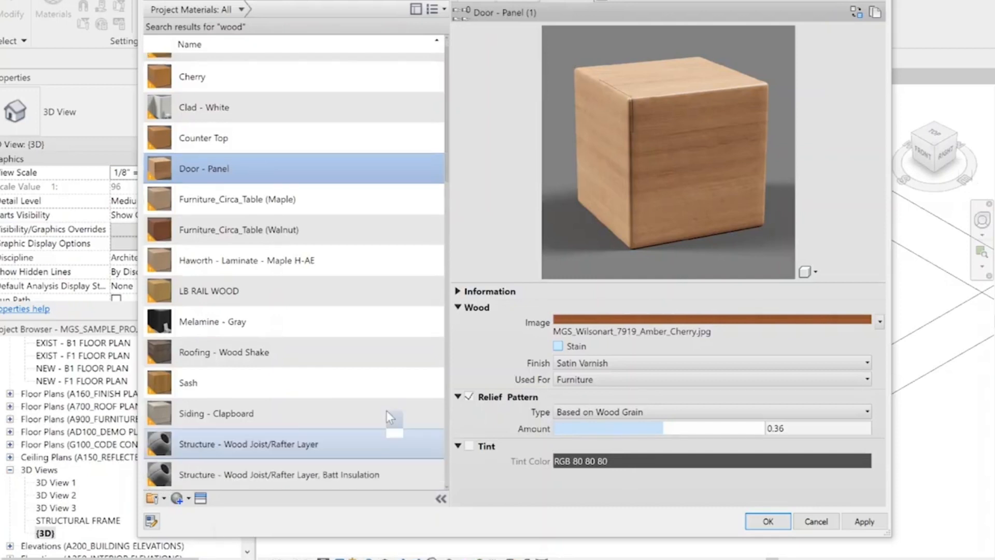
right_click(229, 162)
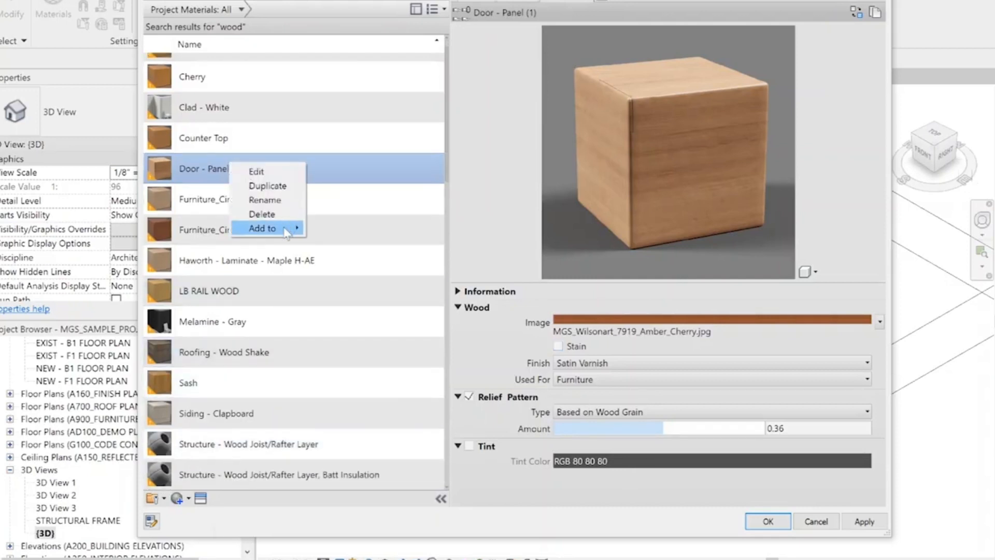
click(272, 202)
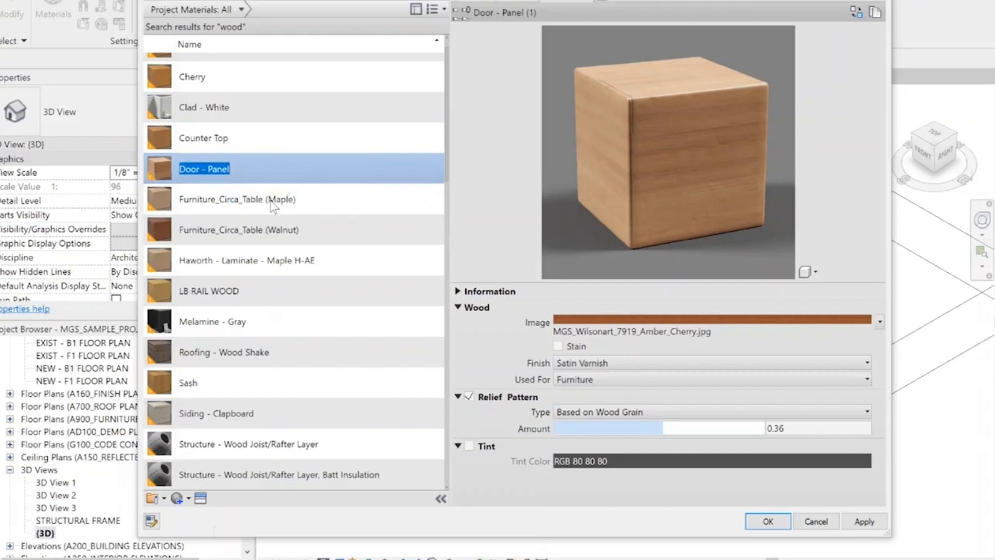
text(MGS)
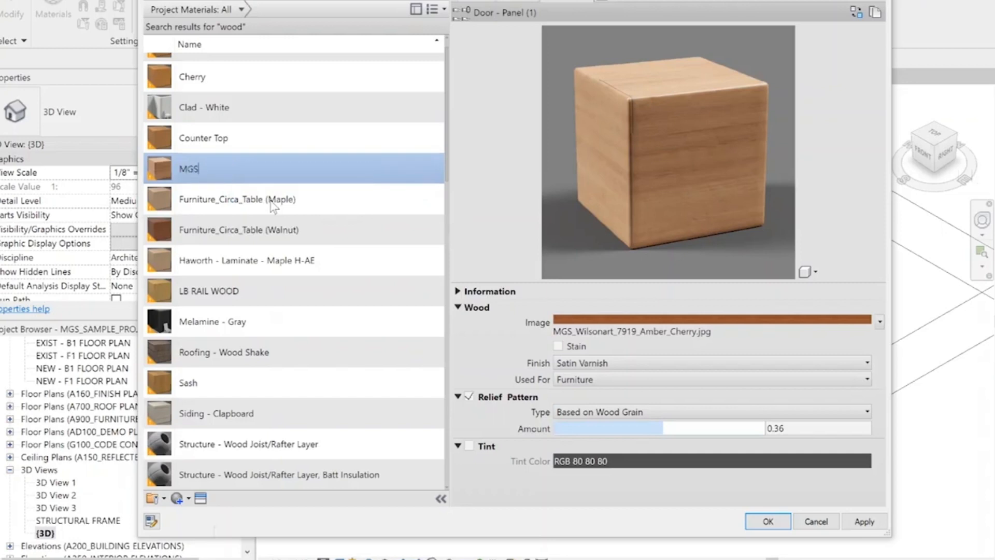
text(_Door_Panel)
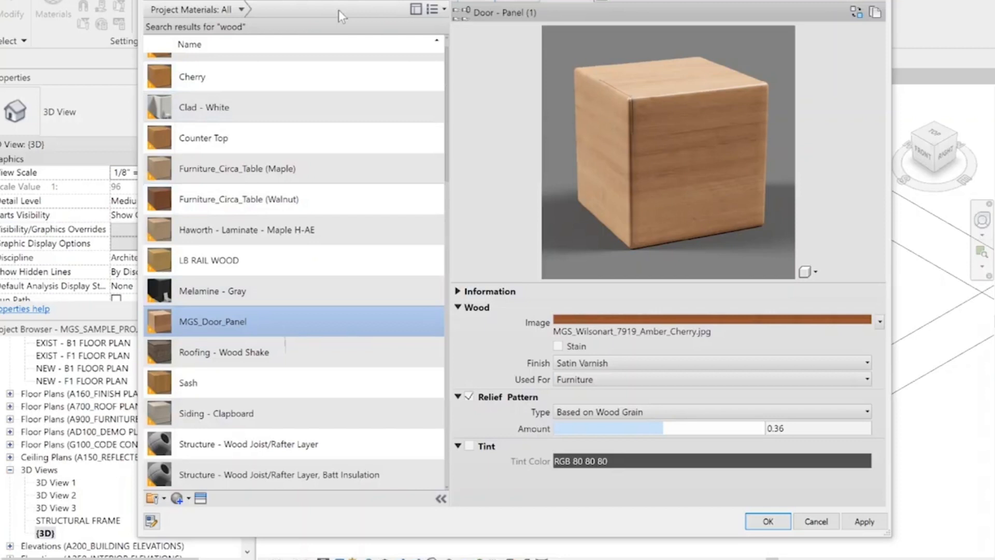
Review MGS_Door_Panel's identity information and make its graphics shading use the render appearance
scroll(179, 181, up, 1)
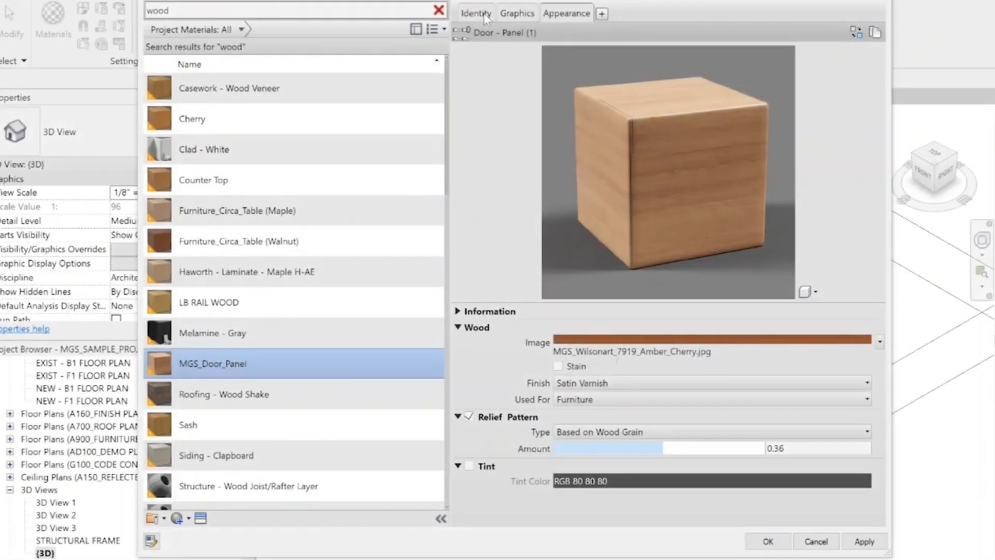
click(487, 15)
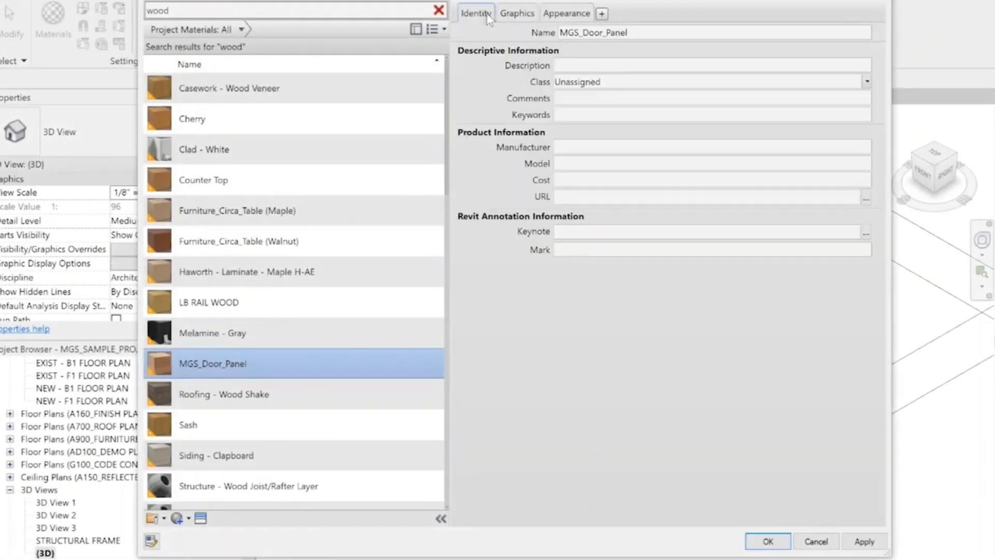
click(517, 14)
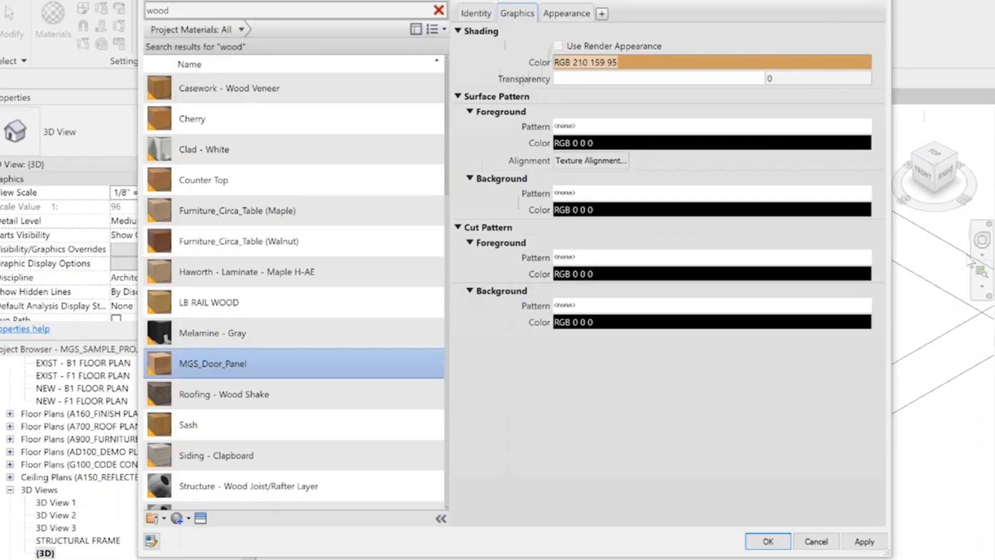
drag(766, 0, 668, 452)
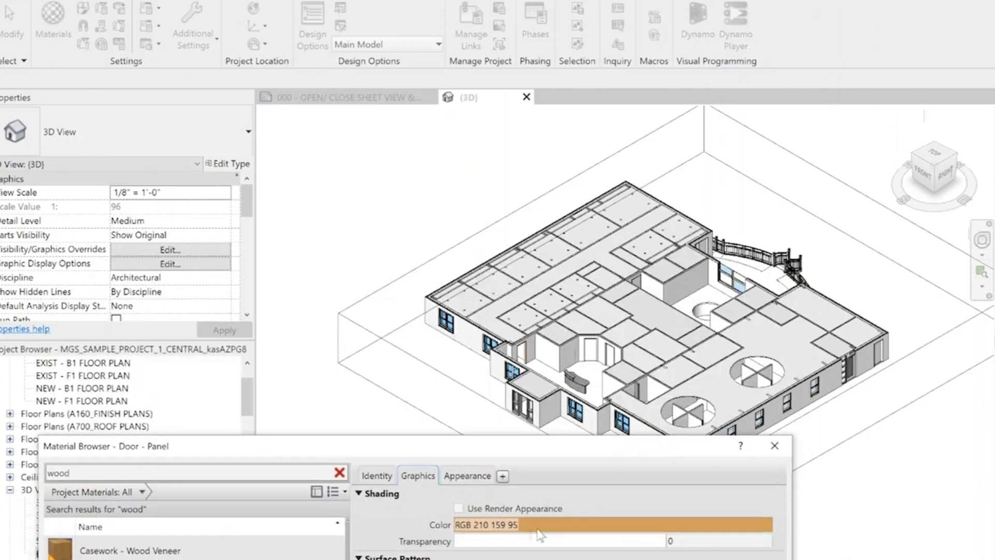
drag(576, 449, 619, 5)
click(498, 60)
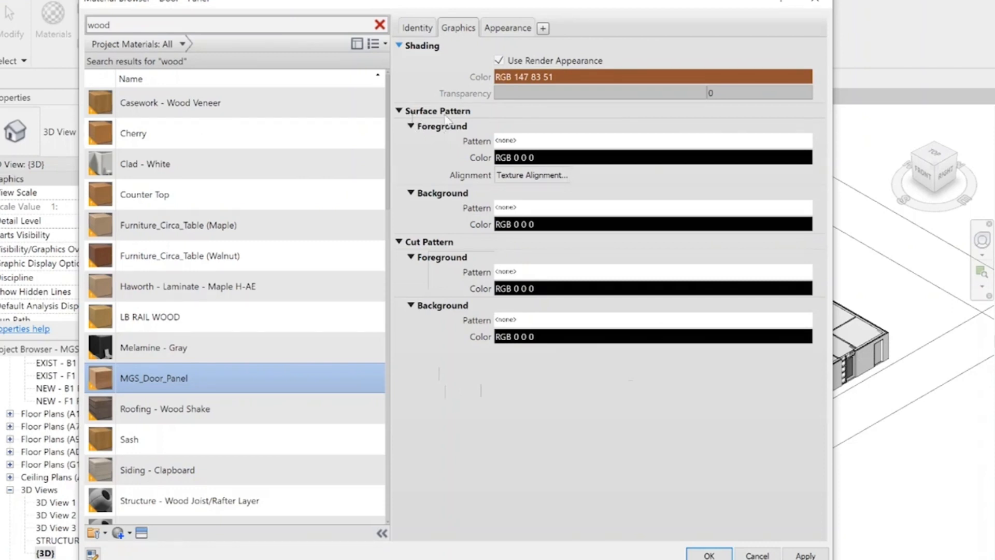
Set MGS_Door_Panel's surface foreground pattern to the Wood_5 model pattern
click(551, 141)
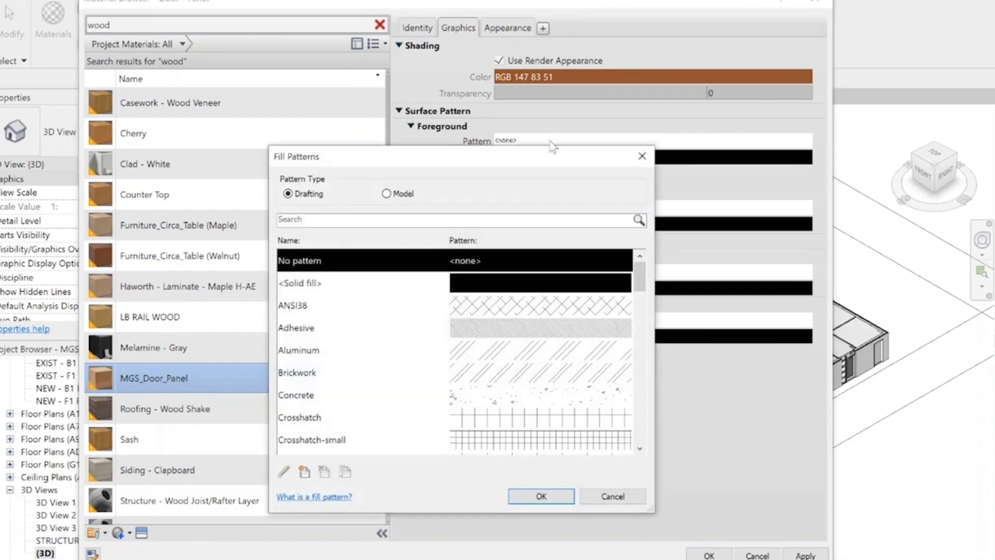
click(316, 222)
scroll(574, 444, down, 10)
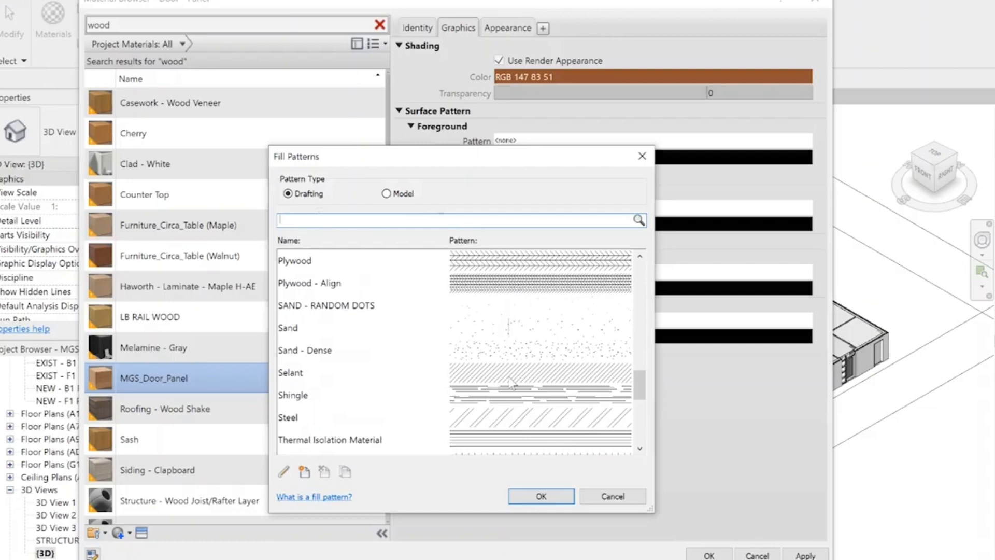
scroll(511, 384, down, 4)
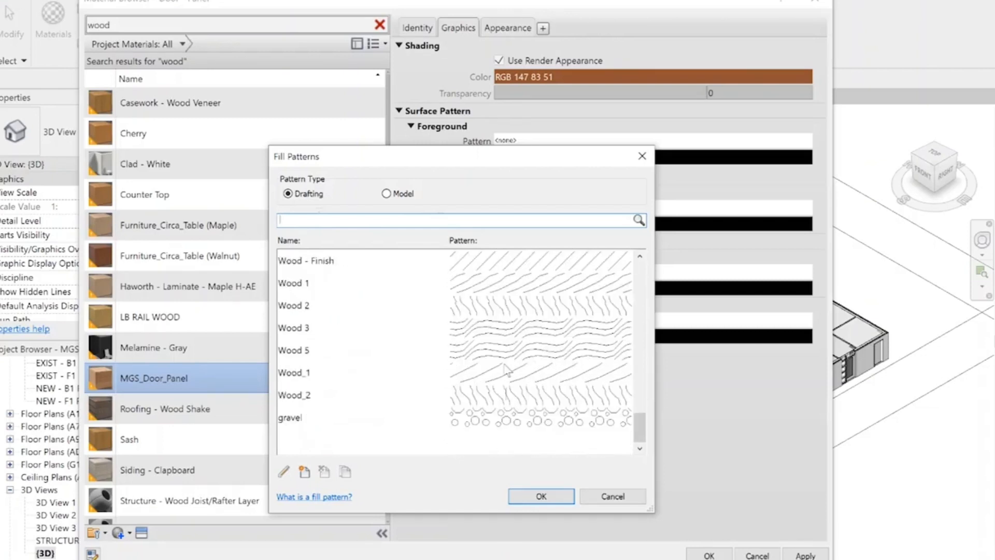
scroll(509, 369, up, 1)
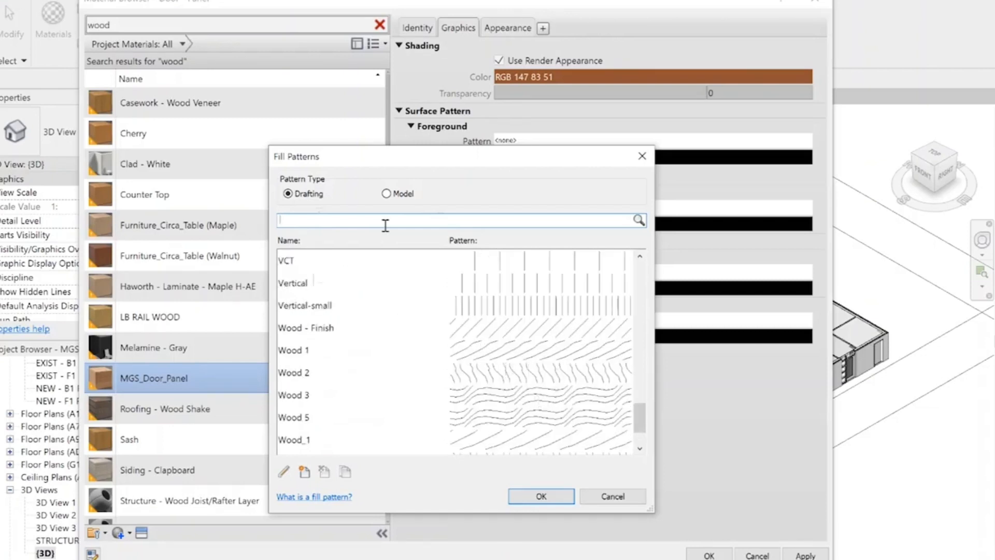
click(386, 193)
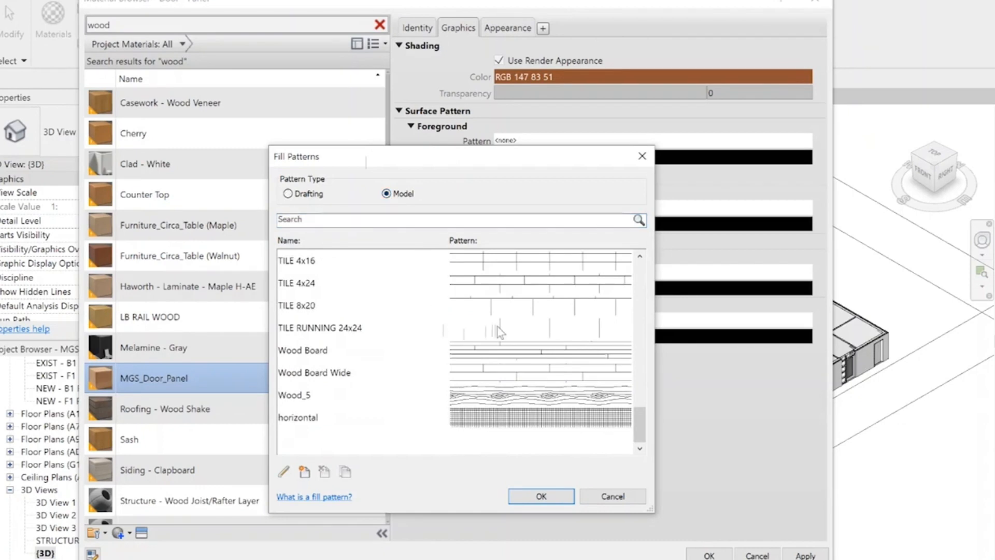
click(508, 400)
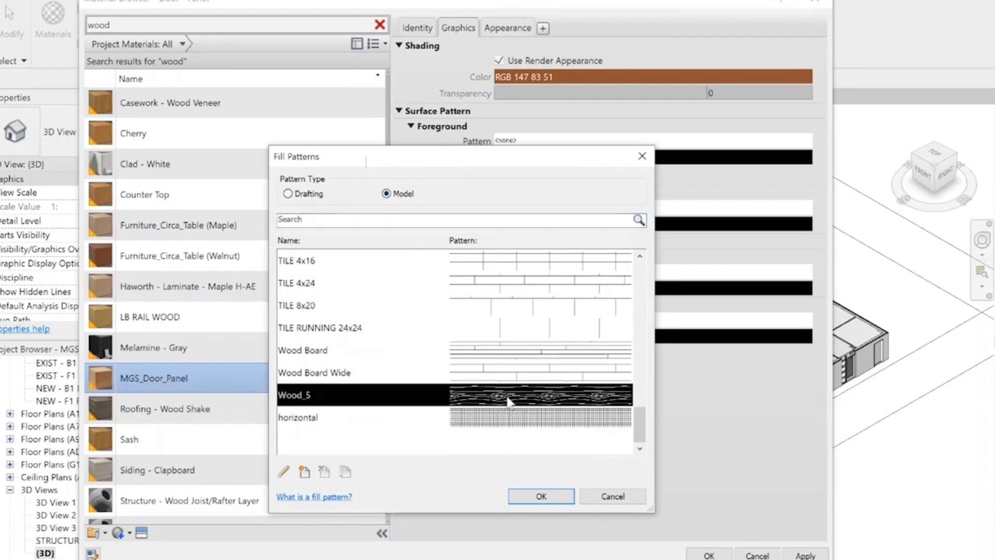
click(548, 499)
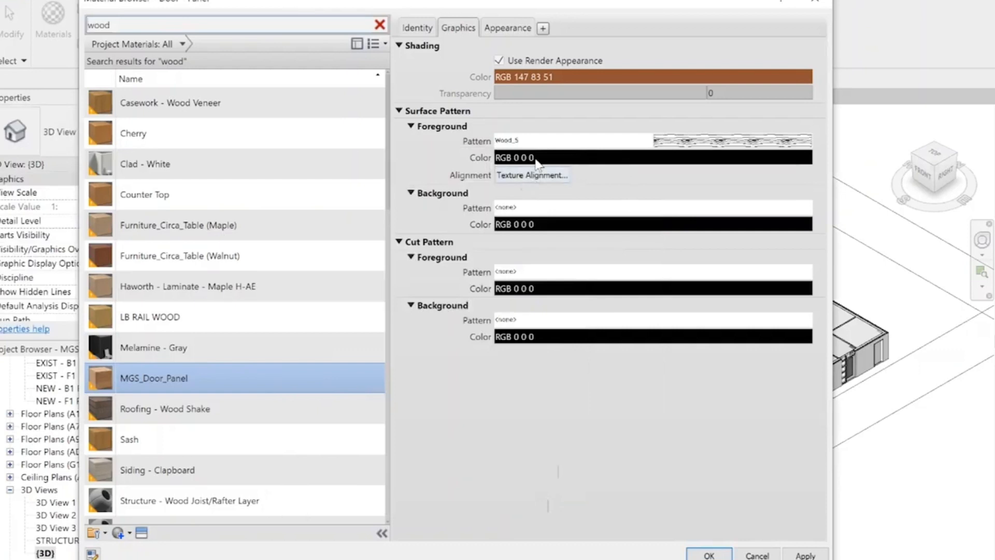
Set the surface foreground pattern color of MGS_Door_Panel to gray RGB 128 128 128
click(538, 159)
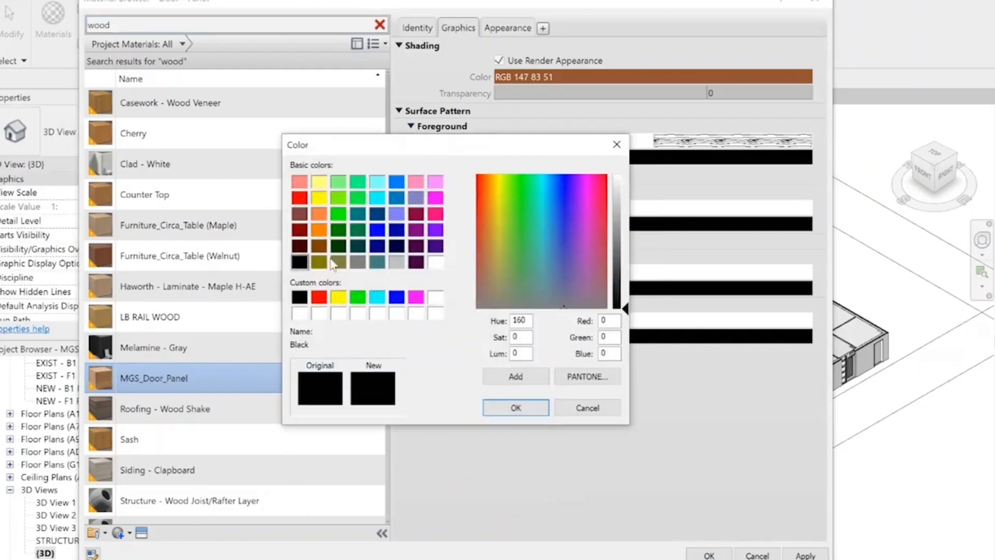
click(357, 262)
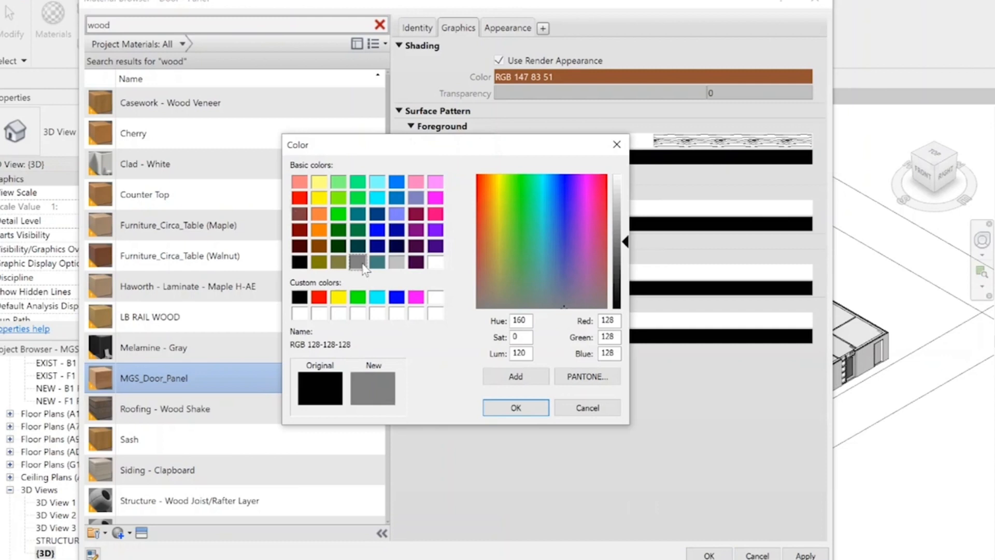
click(515, 407)
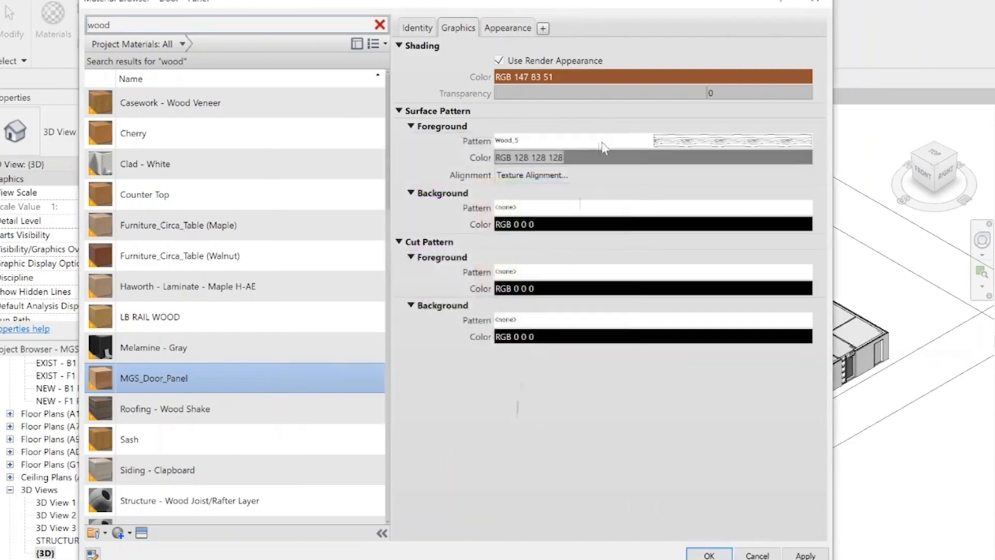
Give MGS_Door_Panel's surface background a solid fill pattern in light gray RGB 192 192 192
click(528, 209)
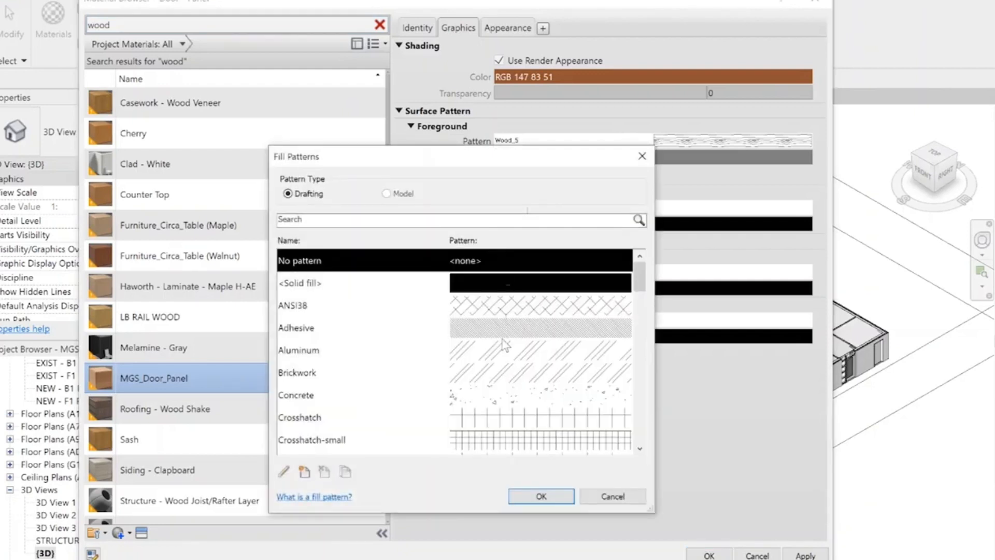
click(516, 291)
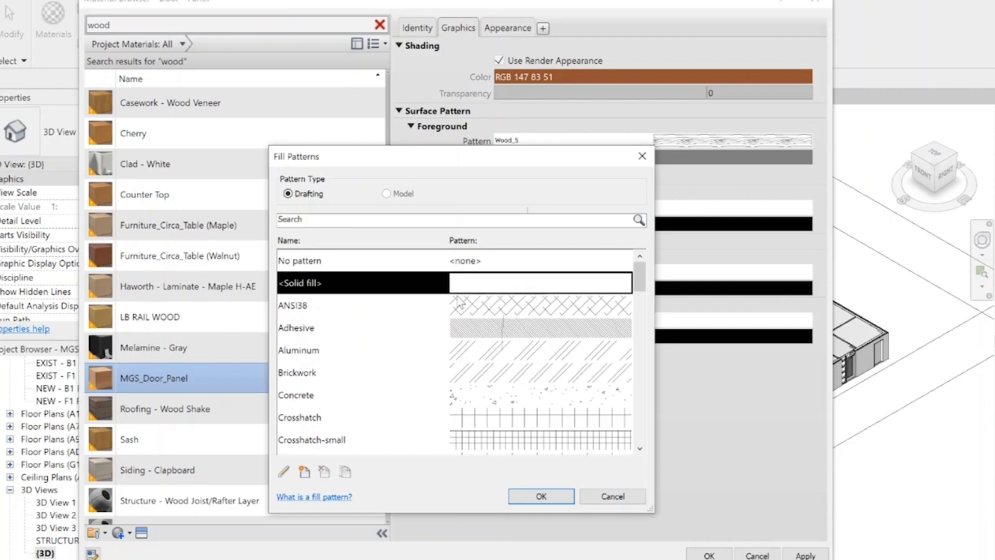
click(534, 498)
click(539, 224)
click(397, 261)
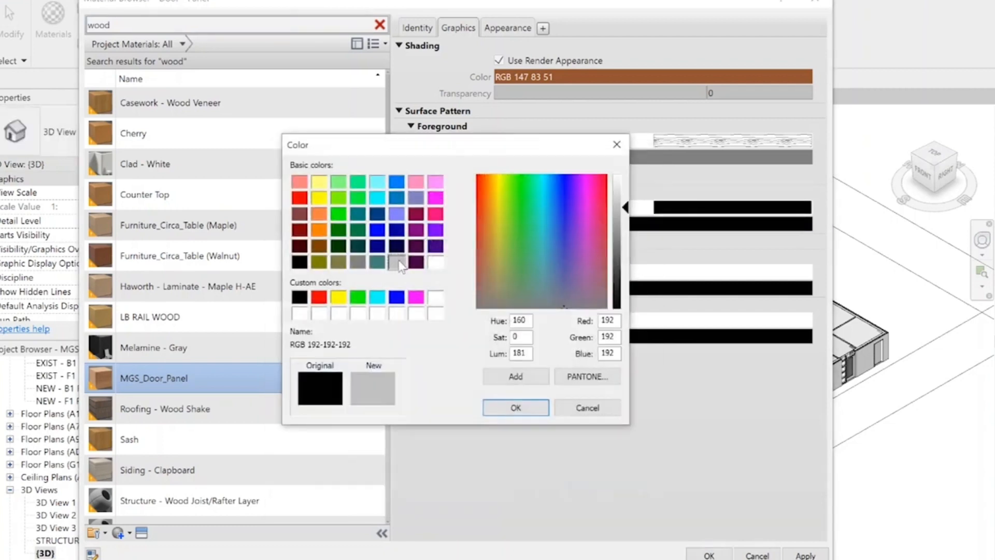
click(516, 408)
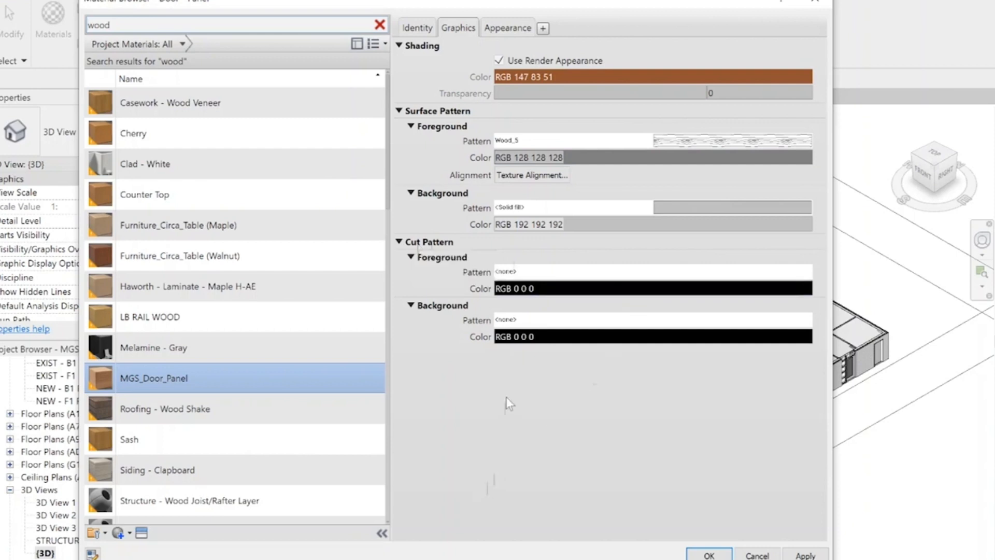
Set MGS_Door_Panel's cut foreground pattern to the Wood_1 drafting pattern and accept the material changes
click(525, 273)
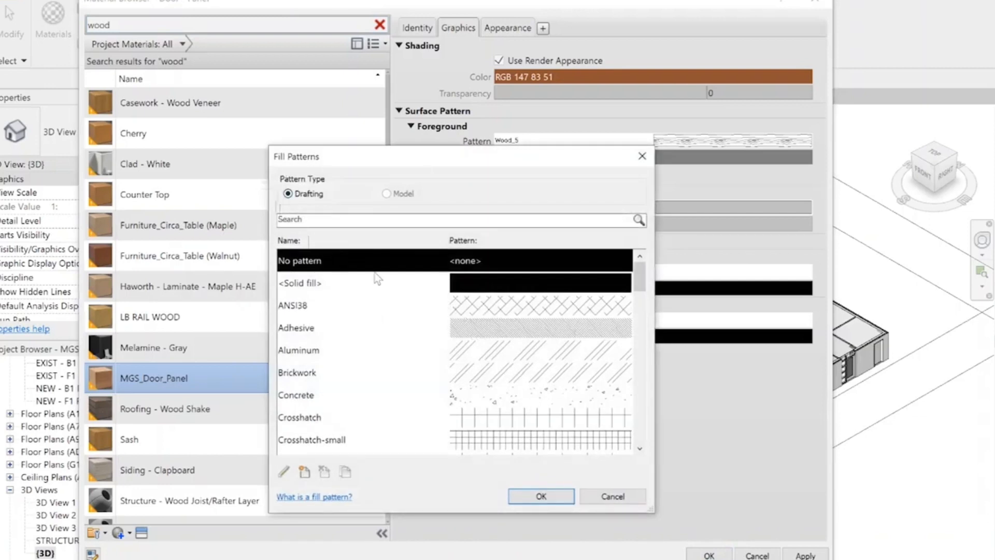
scroll(562, 394, down, 15)
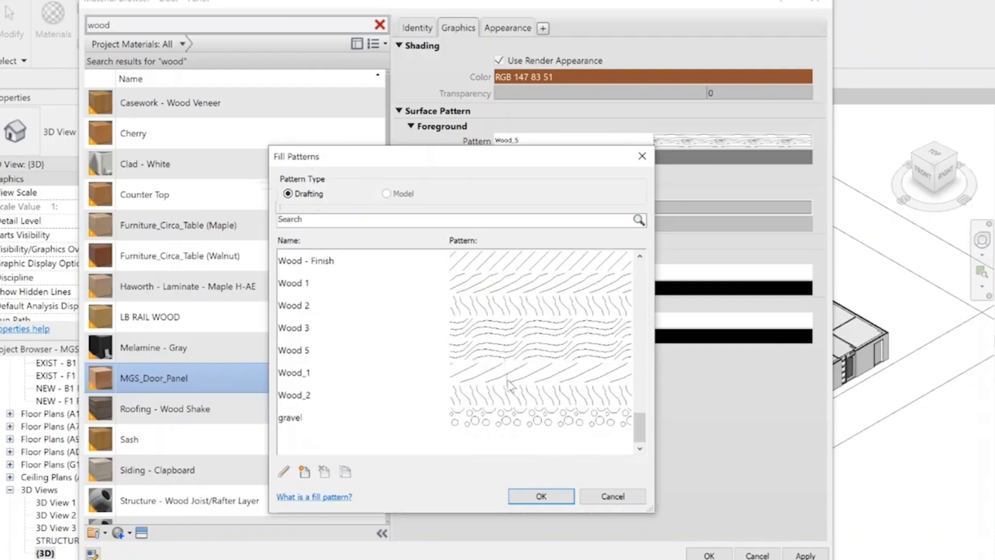
click(512, 377)
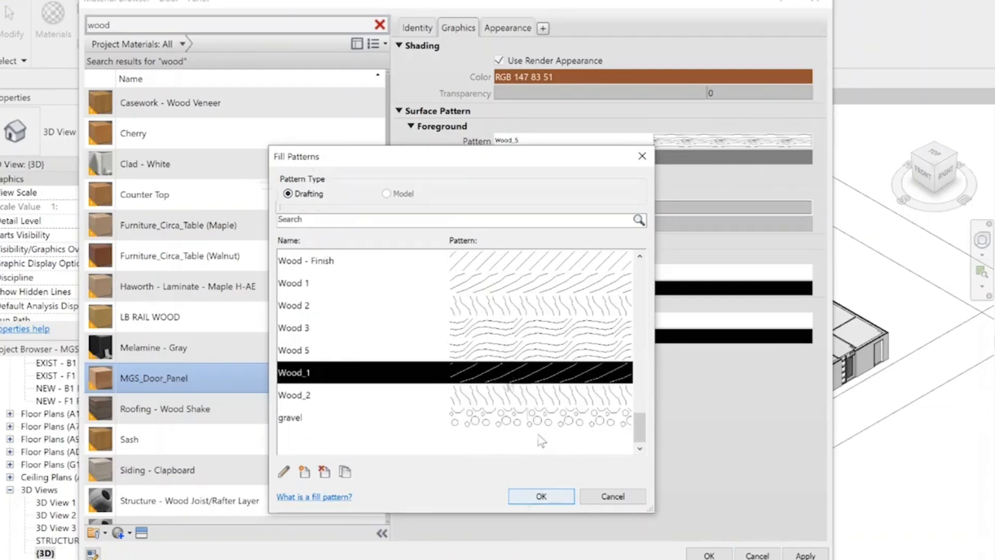
click(541, 496)
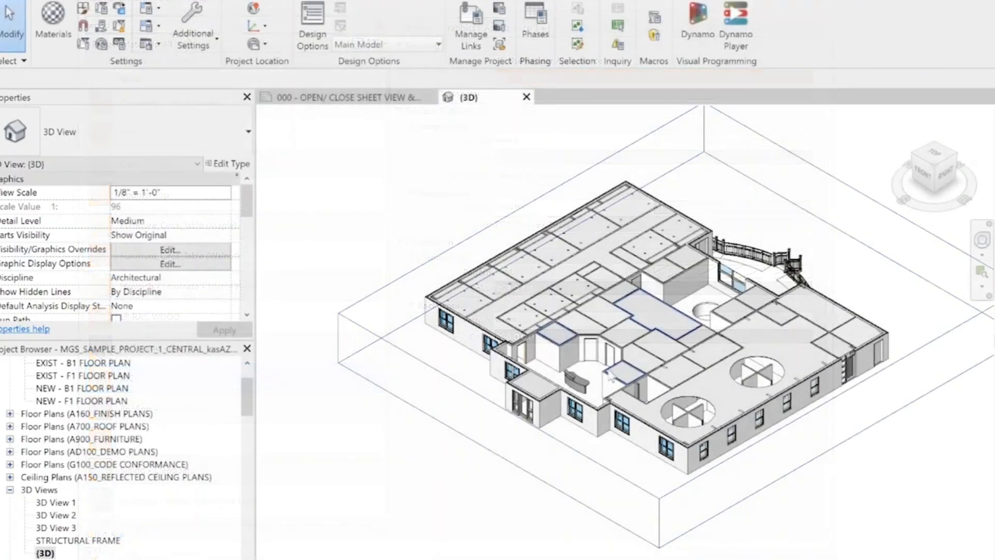
Duplicate the type of the F1 - Single door behind the reception desk in the 3D view as WD - 3'-0"x7'-0"
scroll(586, 369, up, 5)
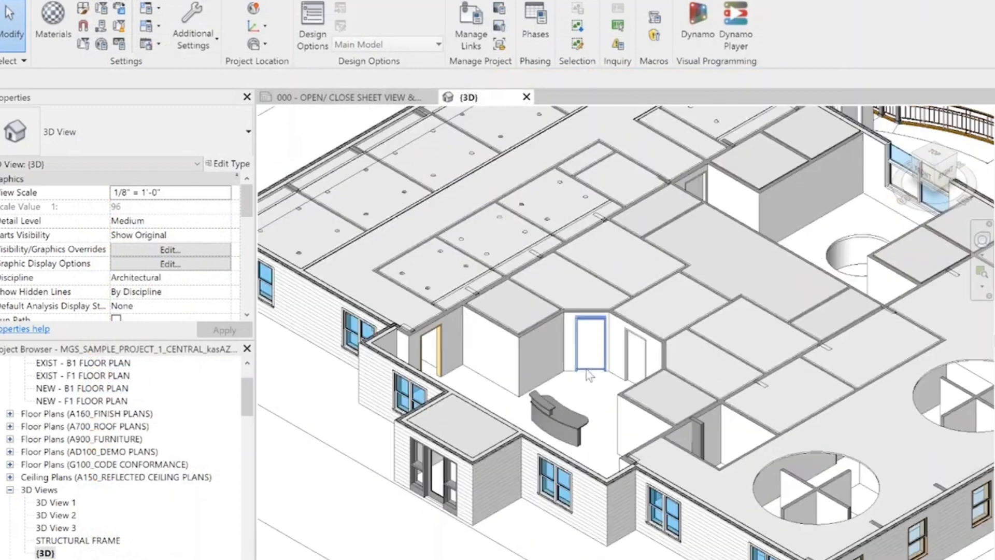
scroll(586, 369, up, 2)
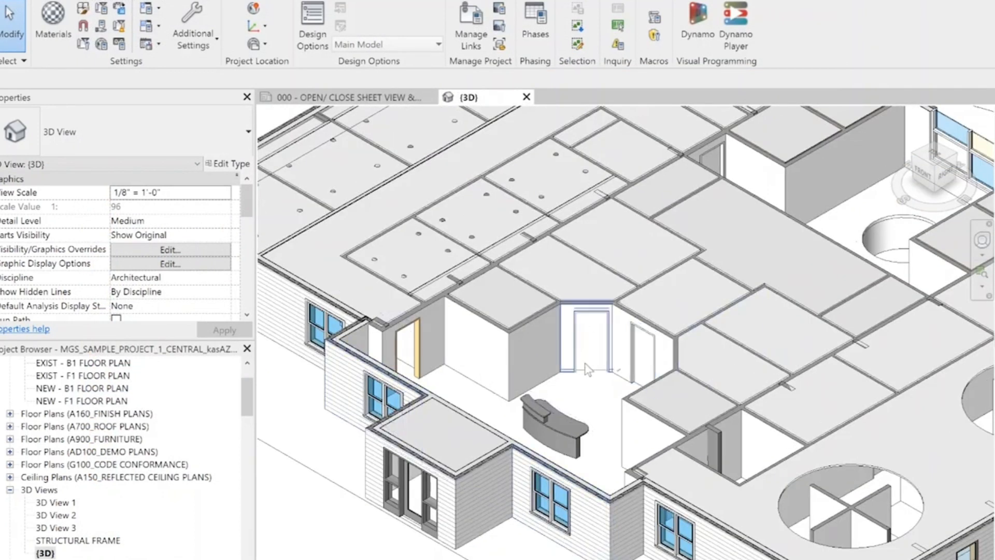
click(580, 365)
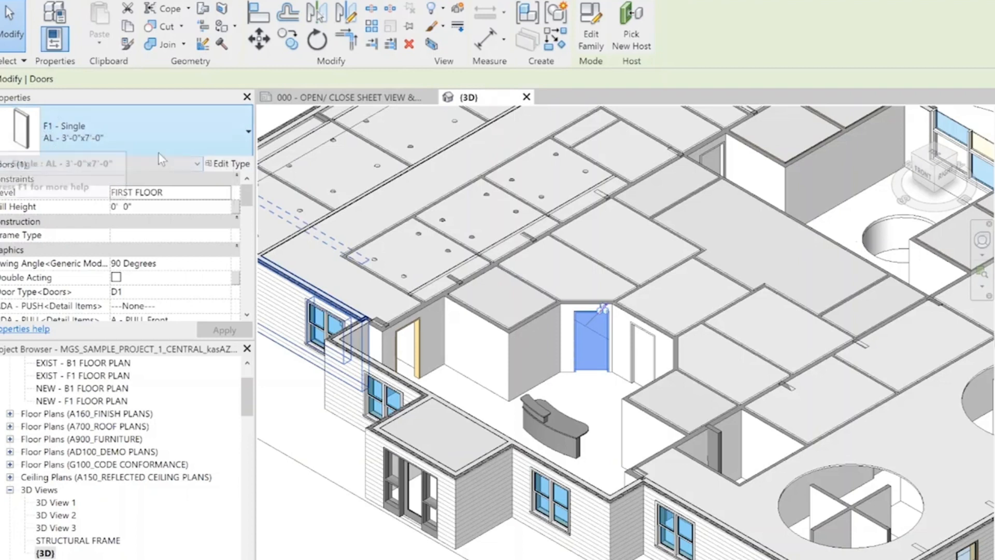
click(235, 136)
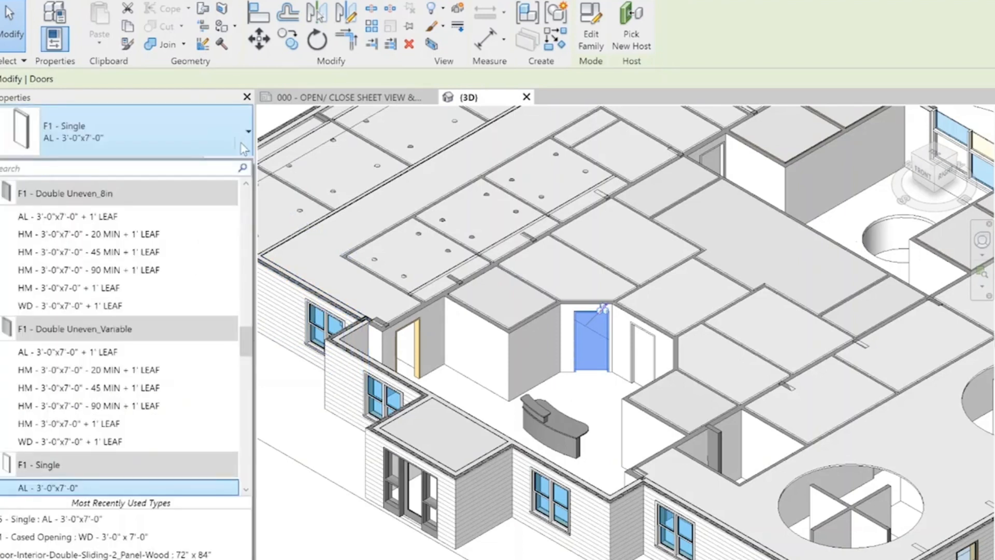
scroll(156, 406, down, 2)
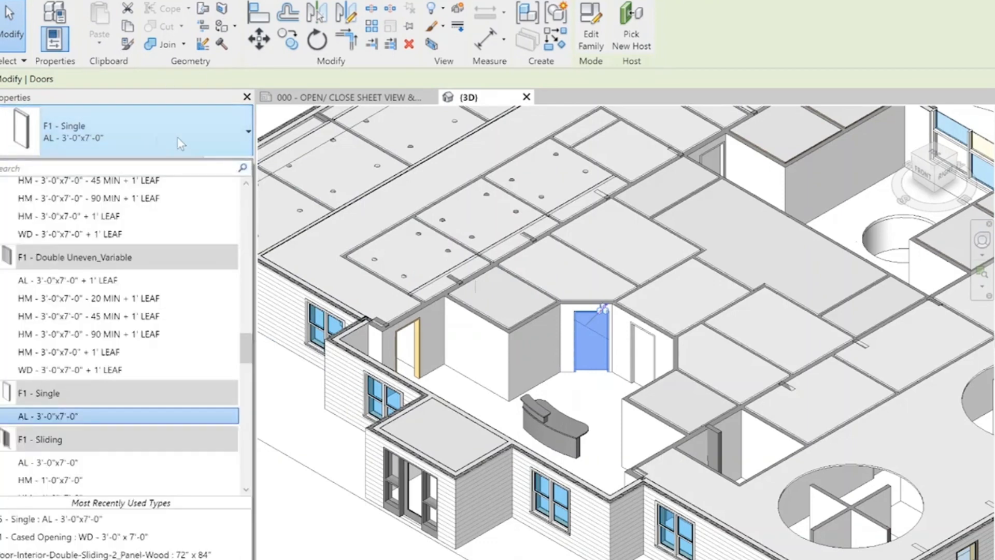
click(209, 150)
click(228, 164)
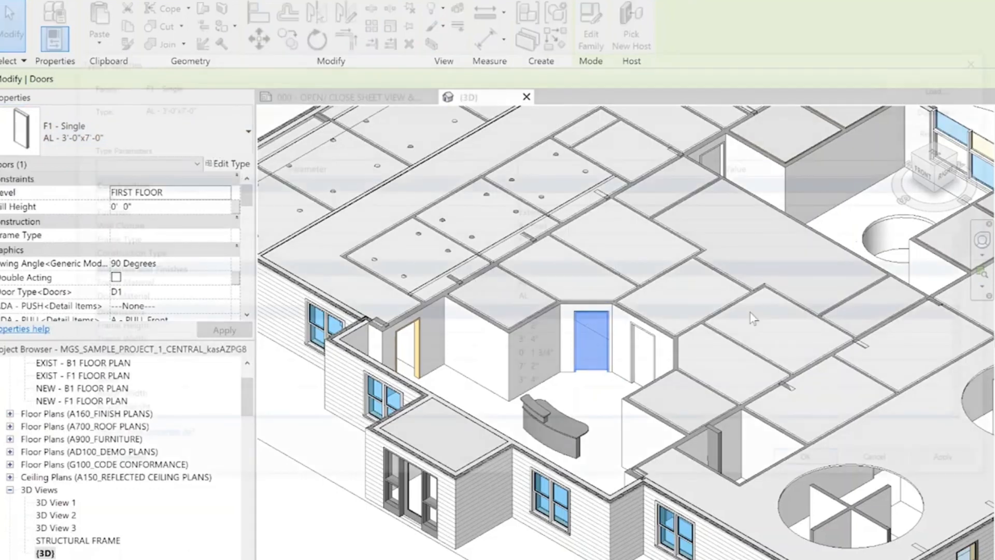
click(943, 106)
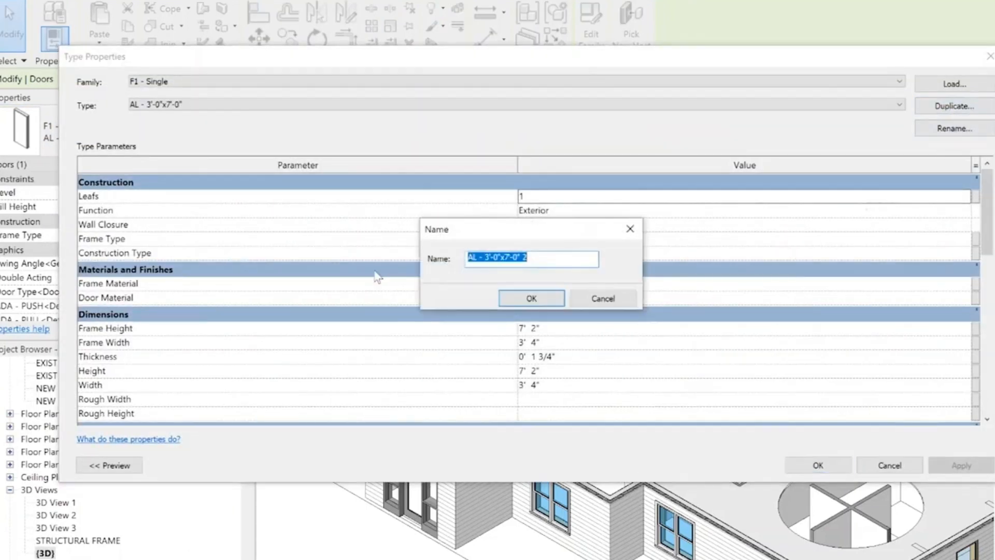
drag(472, 256, 466, 255)
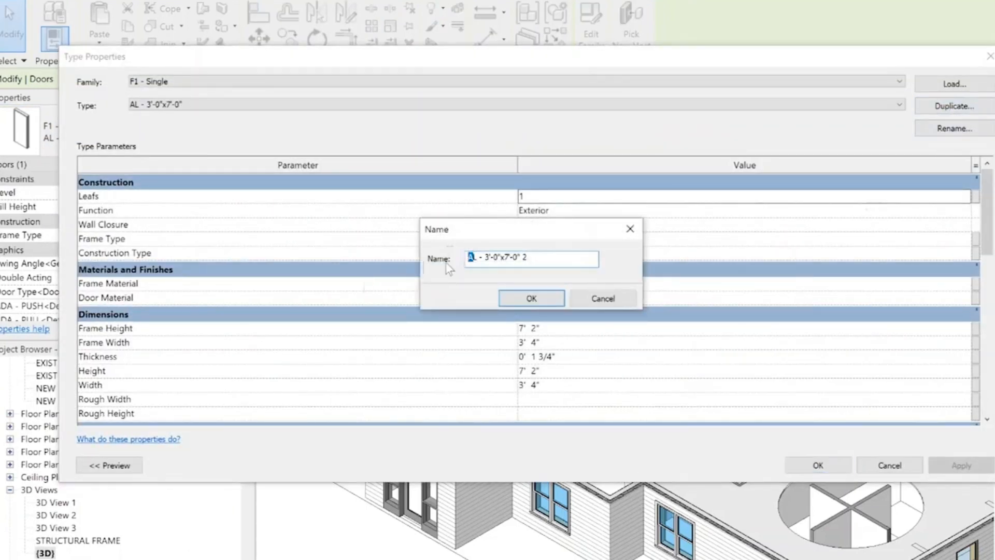
key(BackSpace)
text(WD)
click(532, 298)
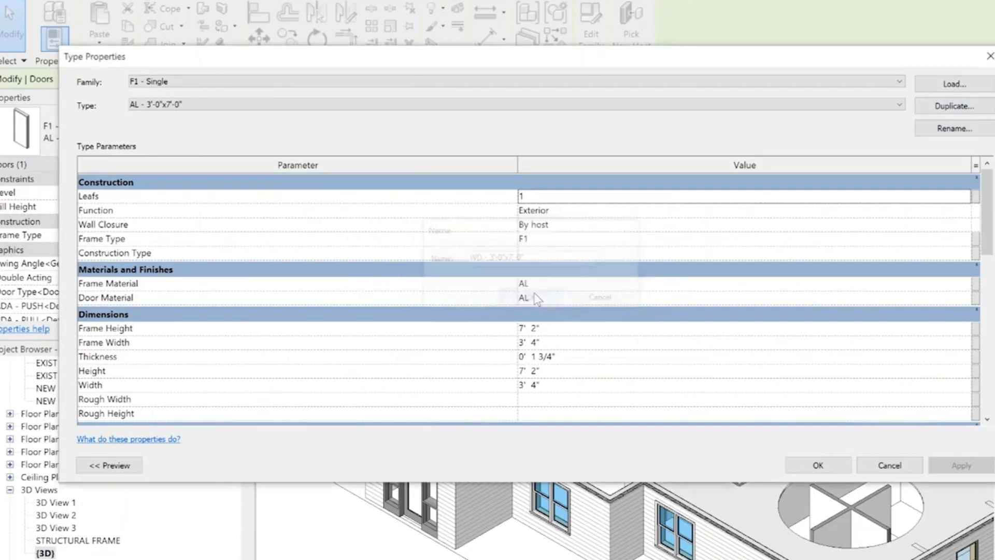
Set the WD - 3'-0"x7'-0" door type's frame material to HM and its door material to MGS_Door_Panel, and apply the type changes
click(564, 282)
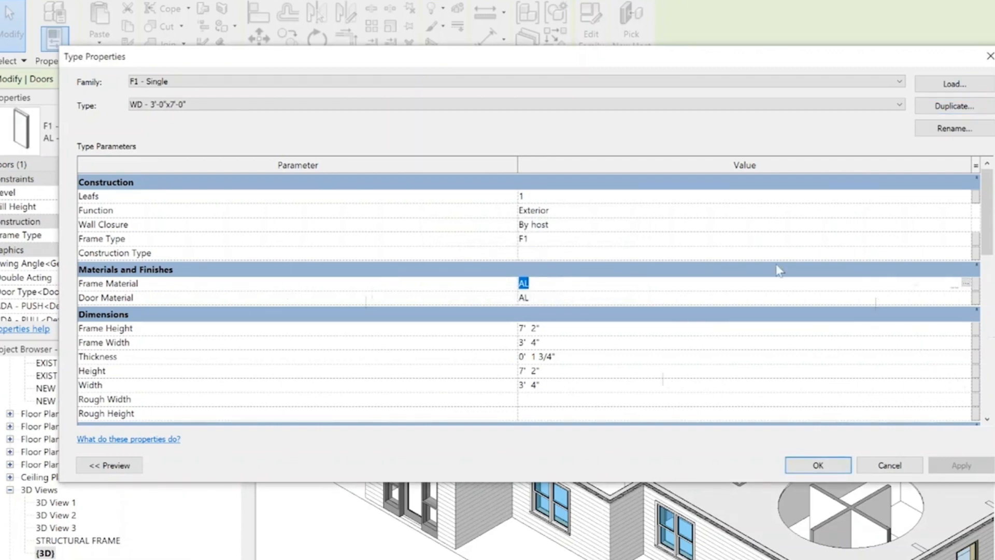
text(hm)
click(548, 298)
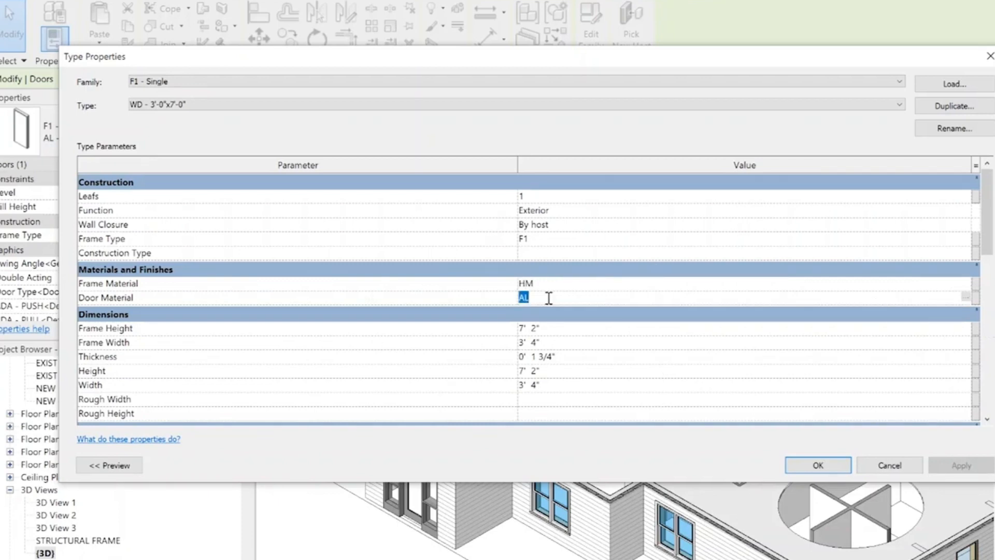
click(966, 297)
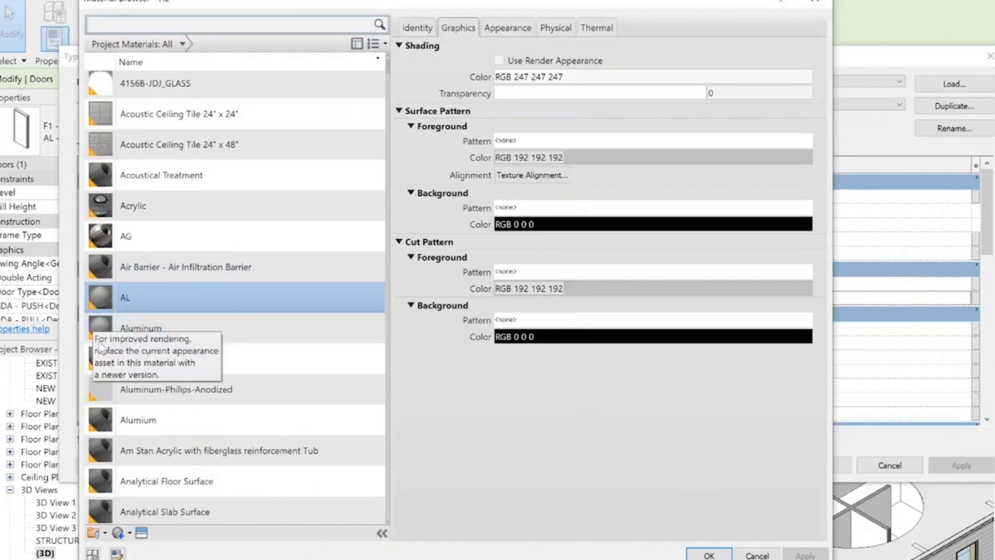
click(165, 28)
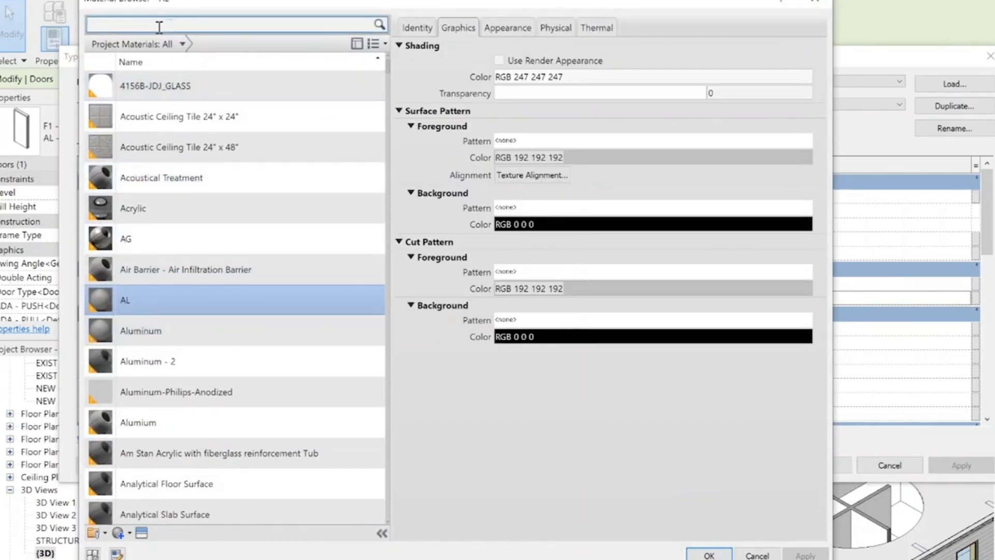
text(mgs)
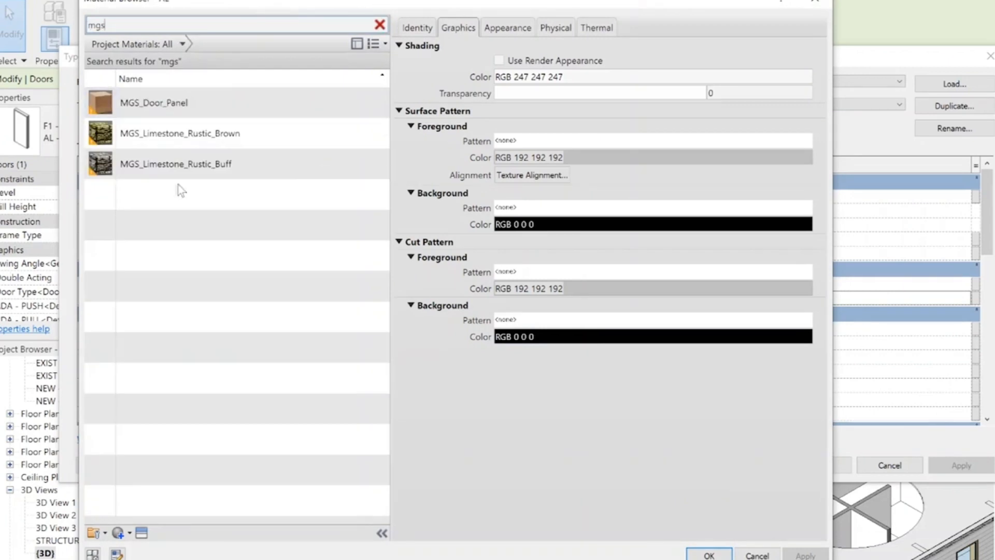
click(166, 106)
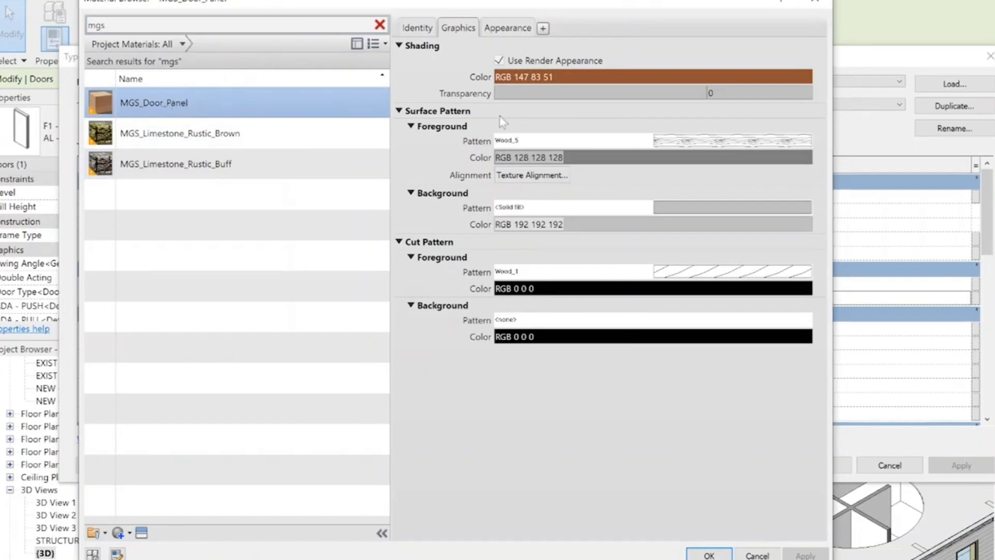
click(709, 553)
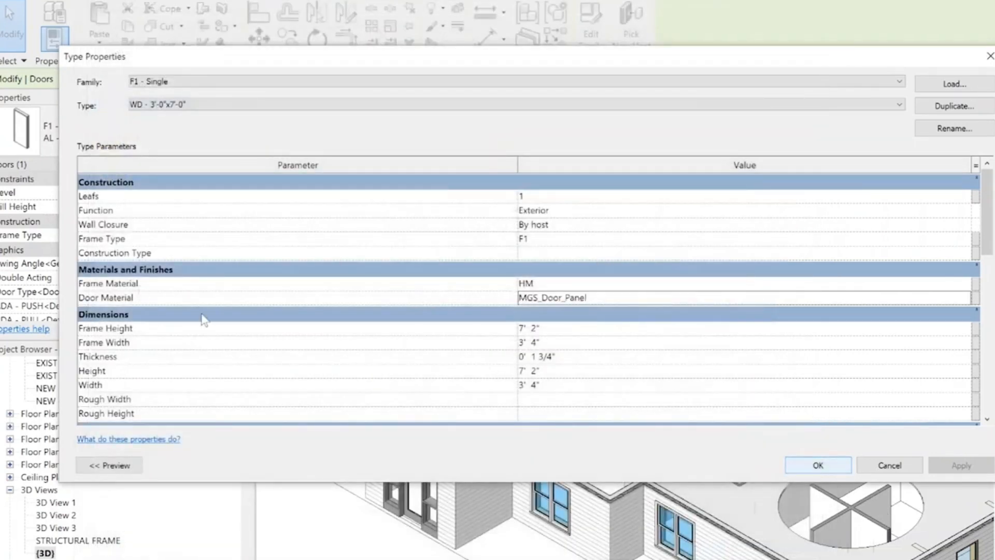
key(Return)
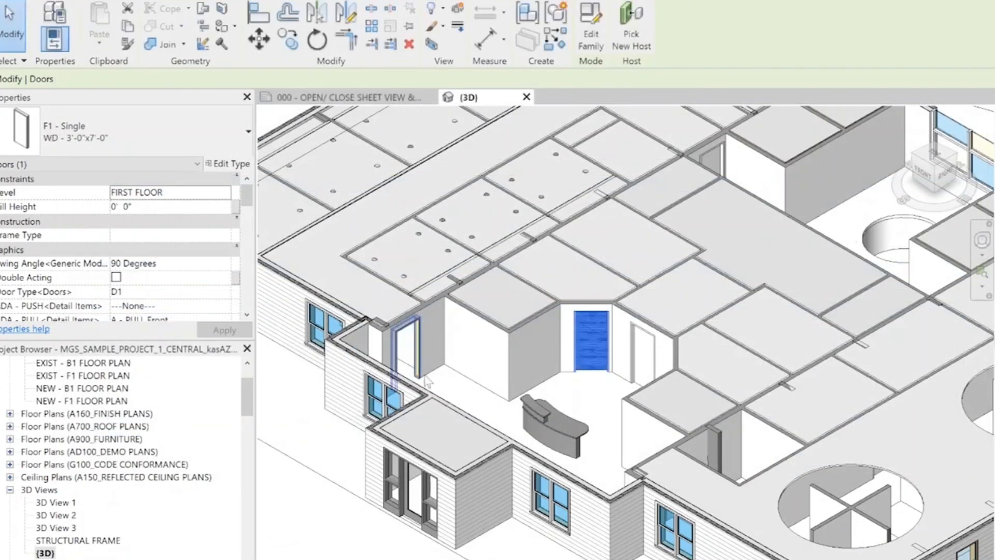
Deselect the wood door and set the HM frame material's class to Paint
key(Escape)
scroll(607, 362, up, 5)
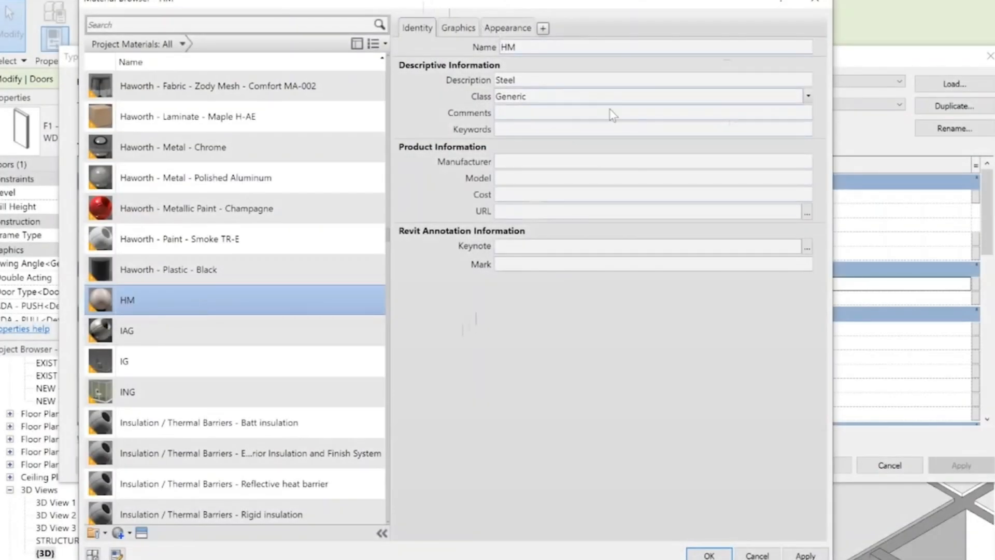
click(504, 31)
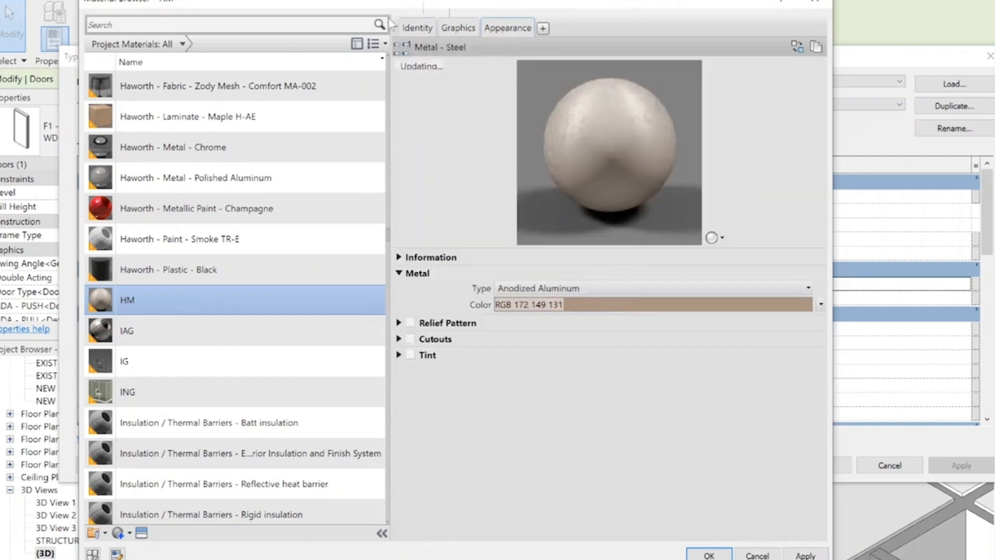
click(411, 29)
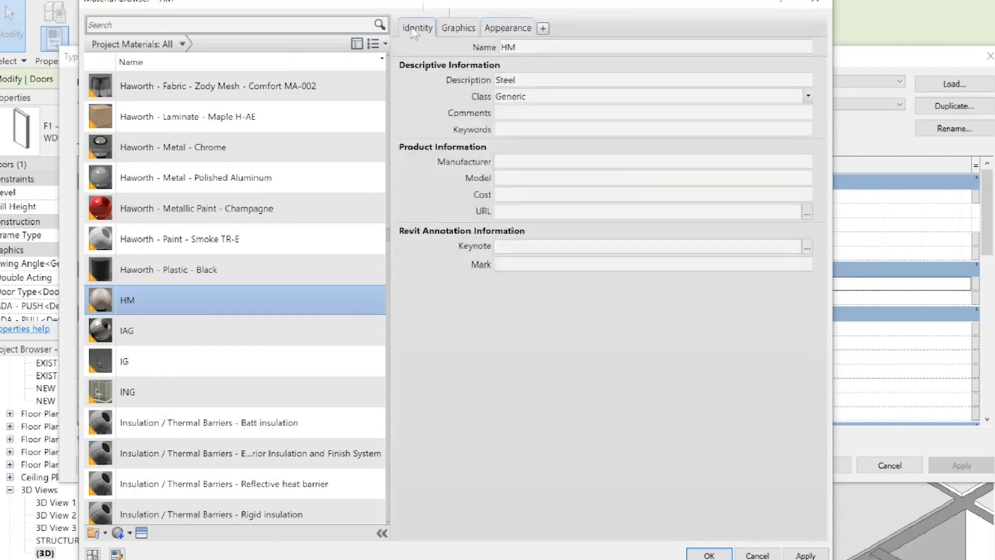
click(808, 97)
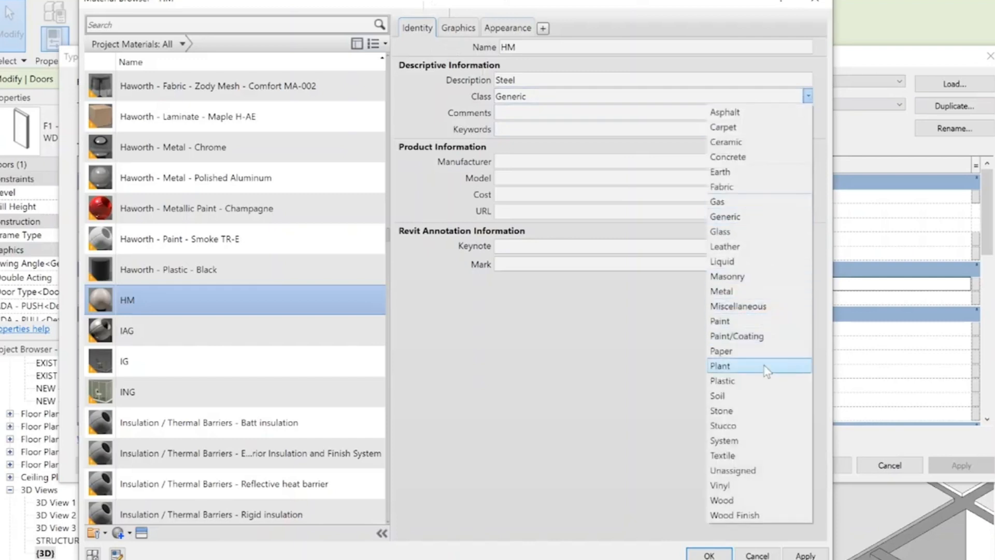
click(749, 320)
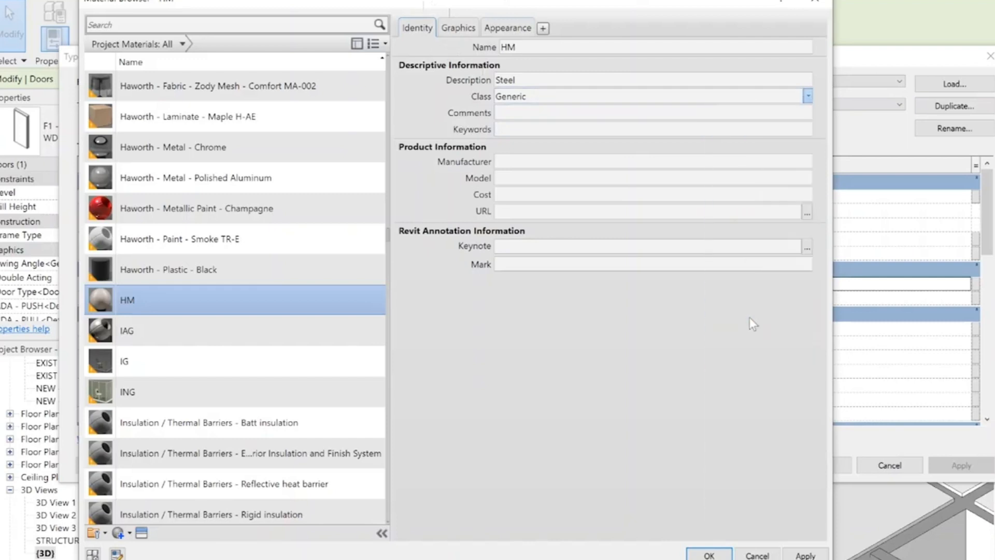
Search the appearance assets for "paint" and replace HM's appearance with Paint - Enamel Glossy (White)
click(503, 29)
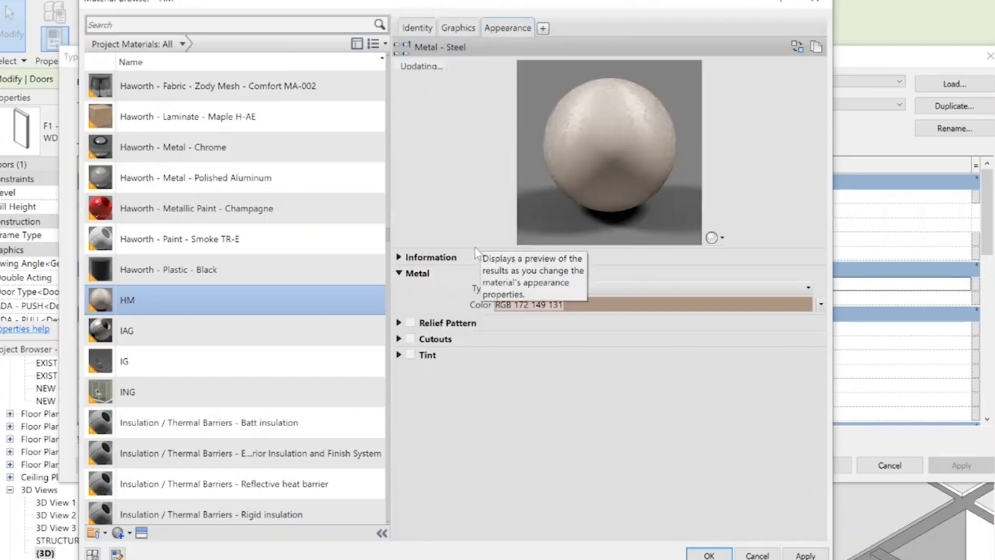
drag(474, 248, 480, 283)
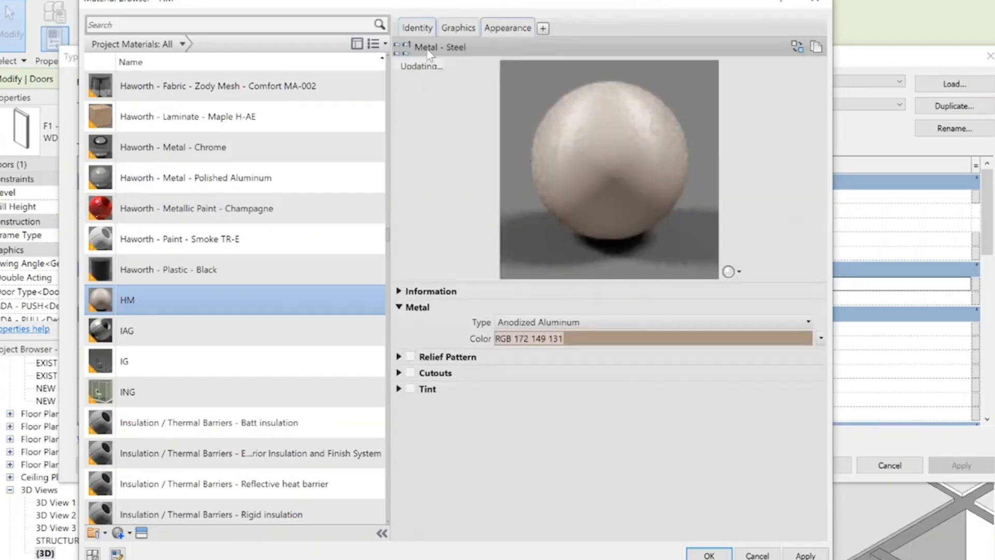
click(798, 49)
click(799, 19)
text(paint)
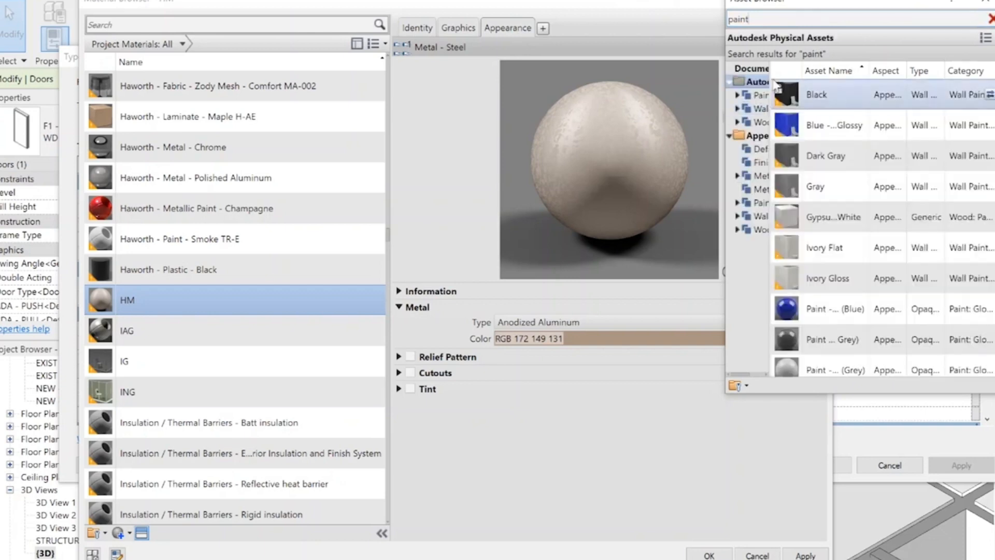
scroll(848, 336, down, 3)
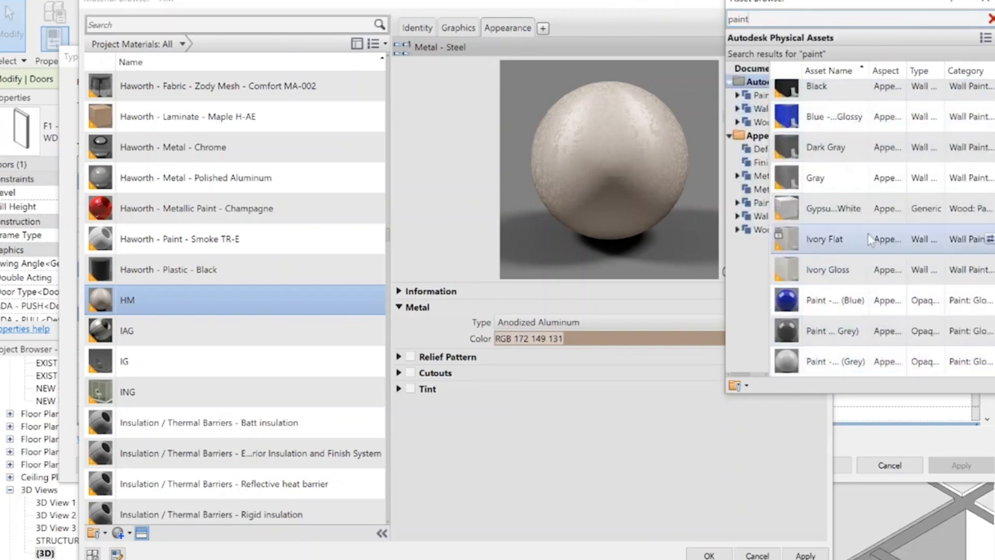
double_click(837, 336)
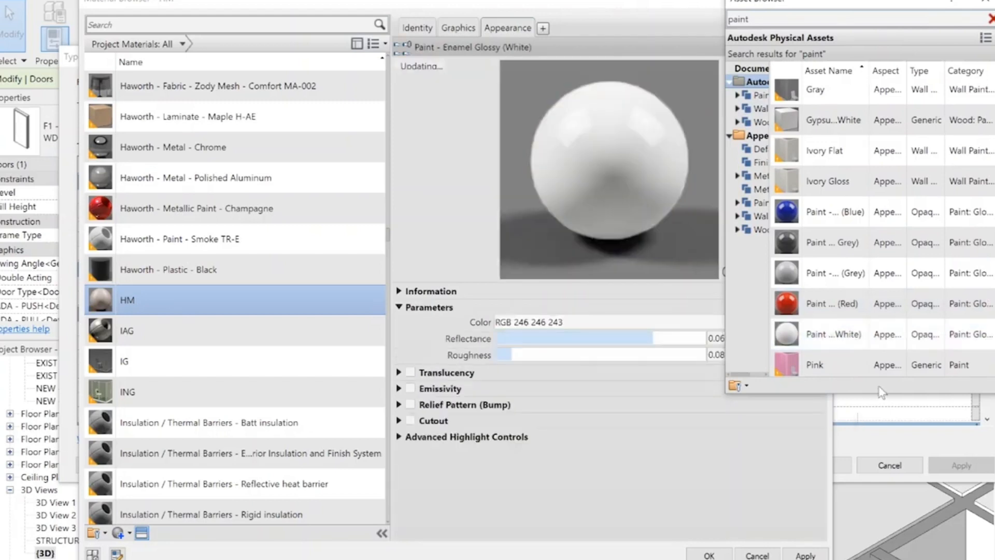
click(610, 452)
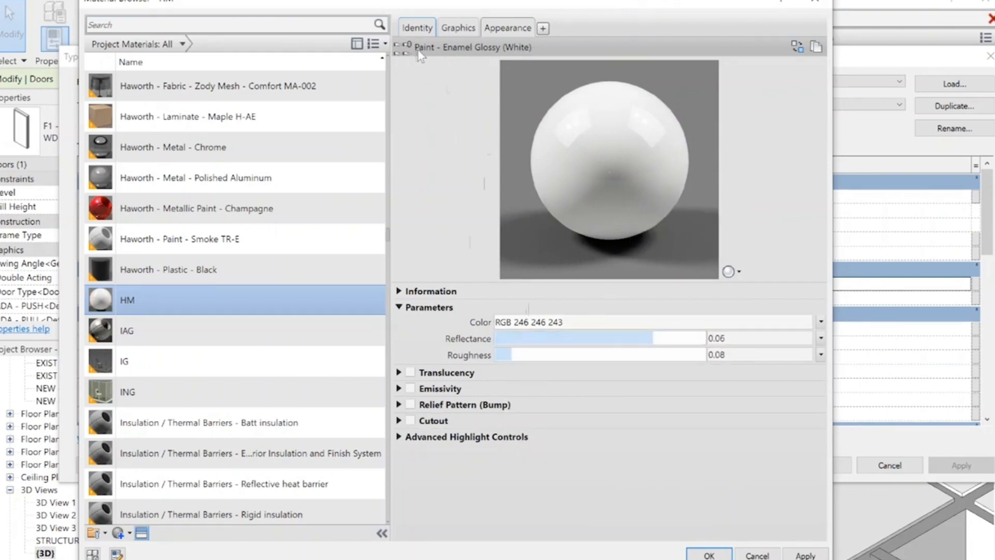
click(418, 30)
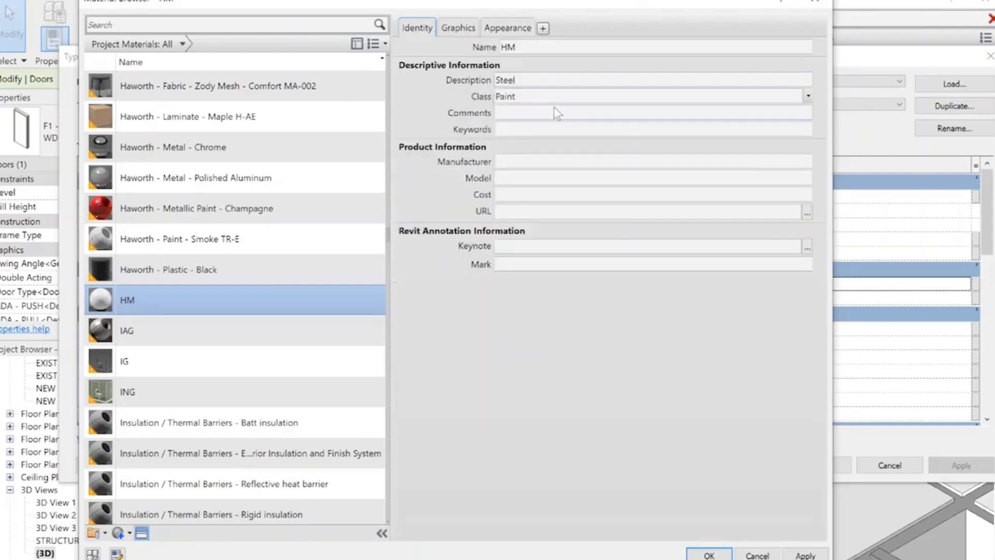
Set the HM paint appearance's reflectance to 0.04 and its color to light gray RGB 192 192 192
click(510, 28)
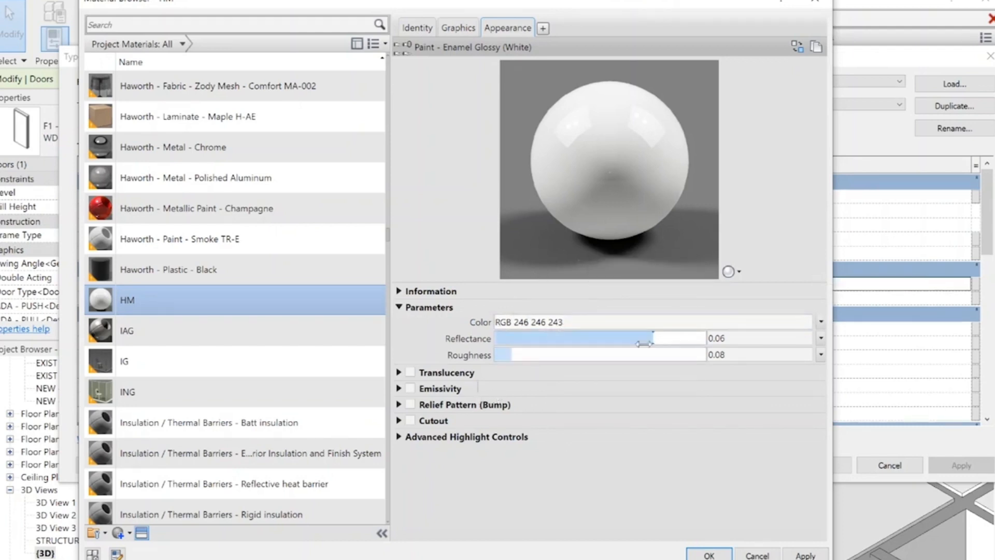
drag(645, 340, 600, 340)
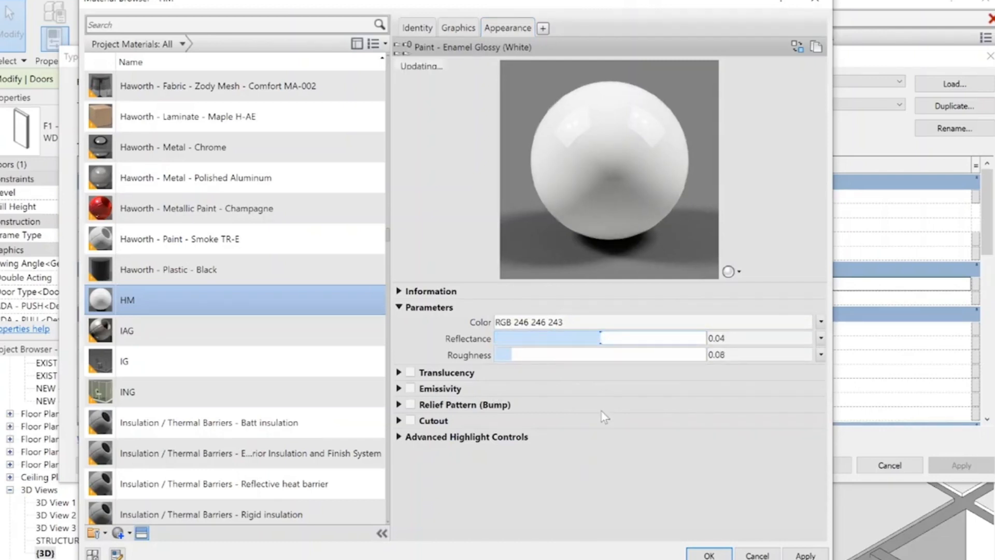
click(585, 324)
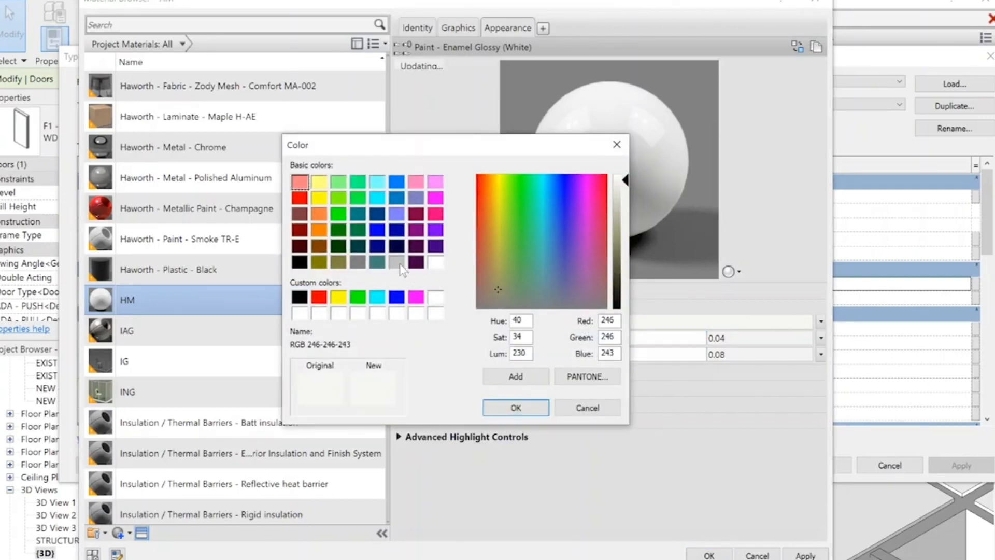
click(398, 263)
click(516, 407)
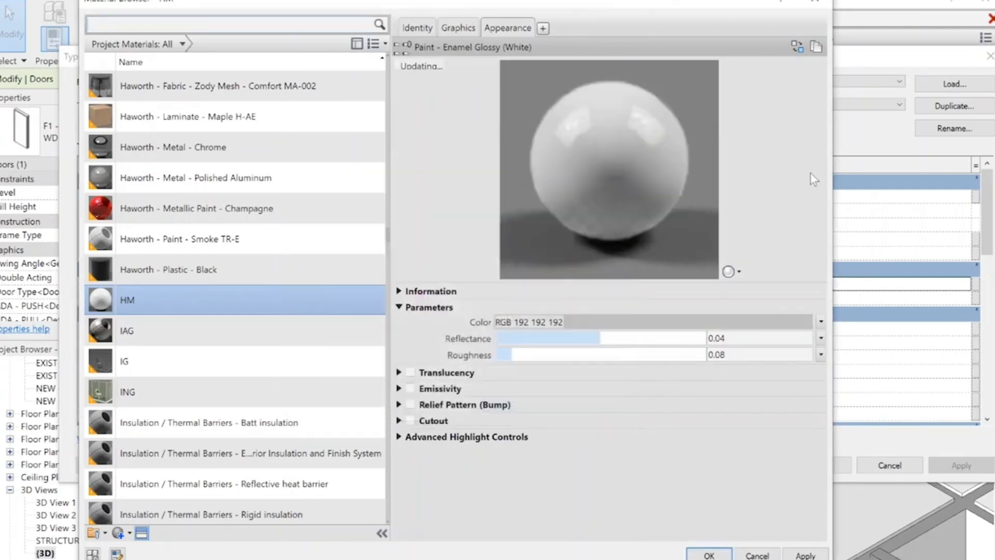
Review the emissivity and advanced highlight settings of HM's paint appearance
click(399, 437)
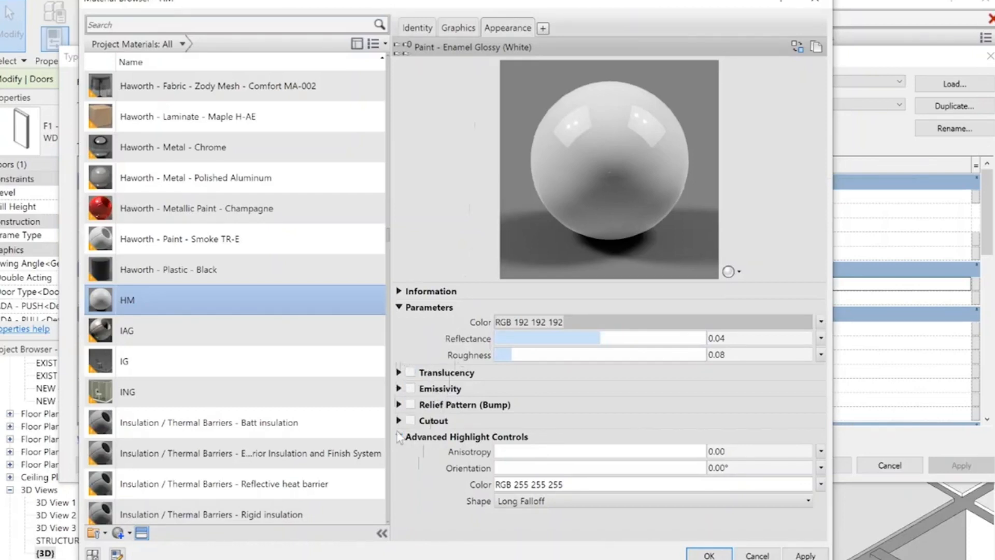
click(399, 389)
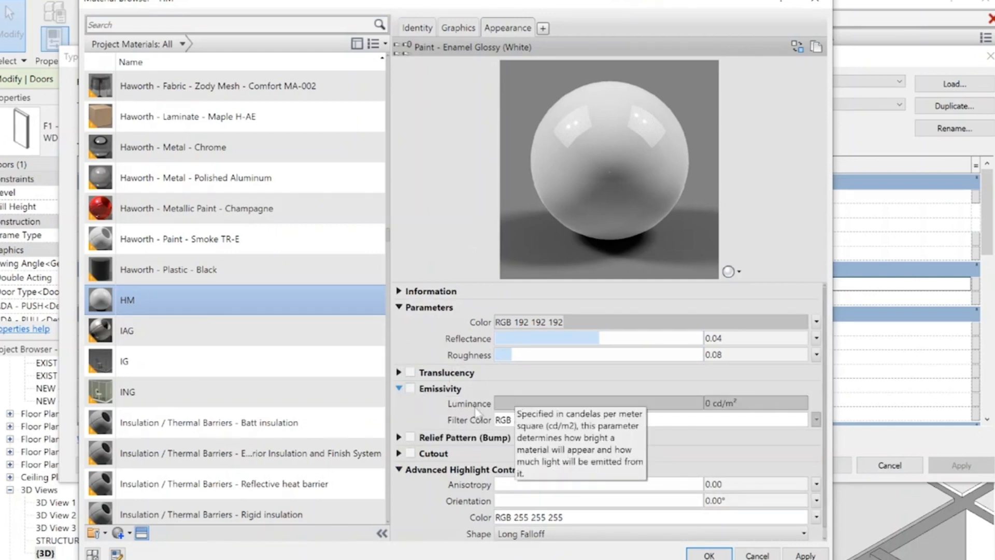
click(399, 388)
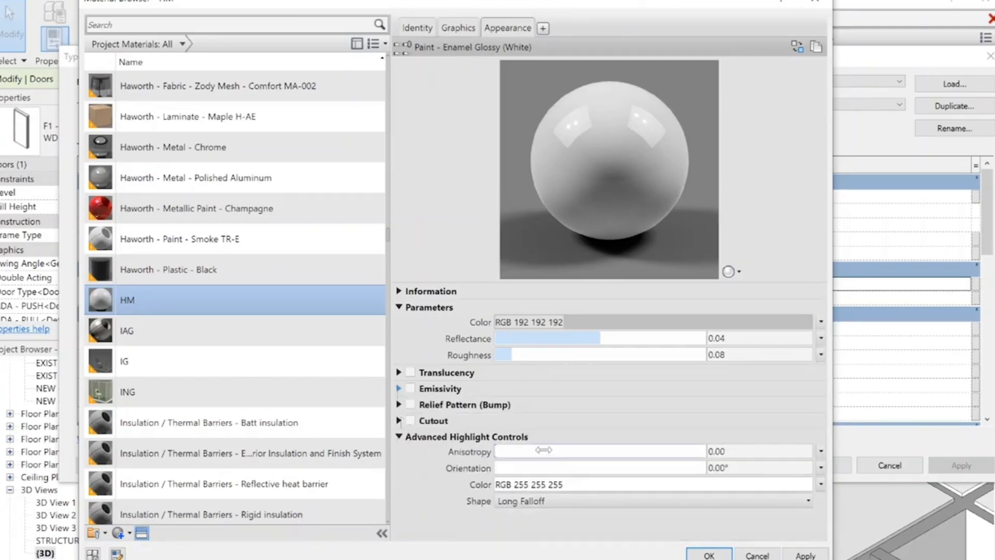
click(399, 436)
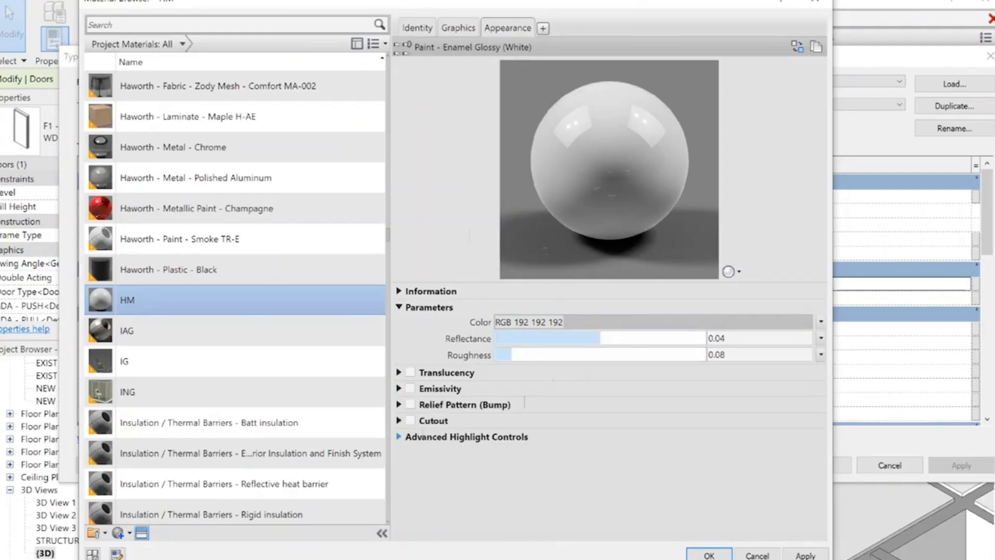
Accept the HM material changes and inspect the wood door panel and its frame up close in the 3D view
click(709, 553)
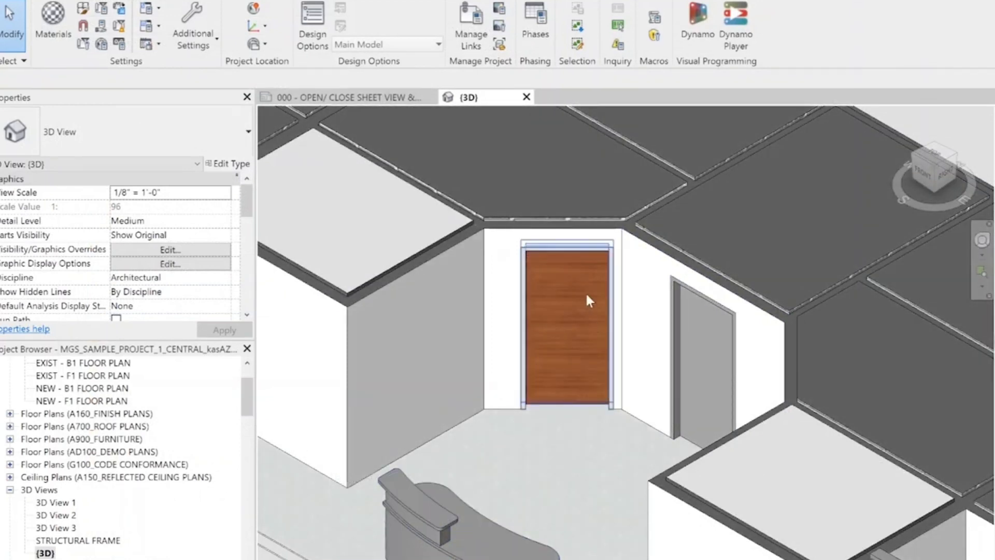
scroll(588, 300, up, 3)
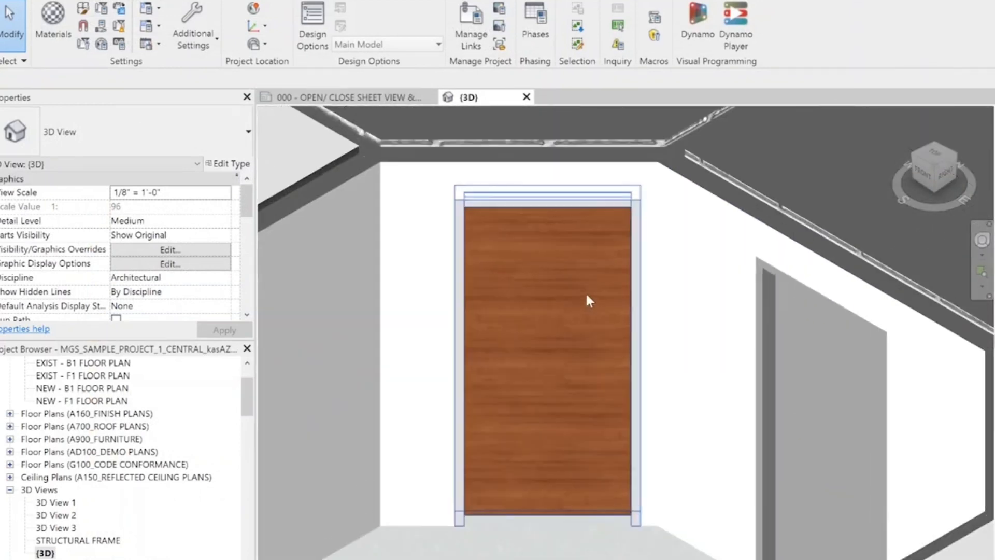
scroll(557, 404, up, 1)
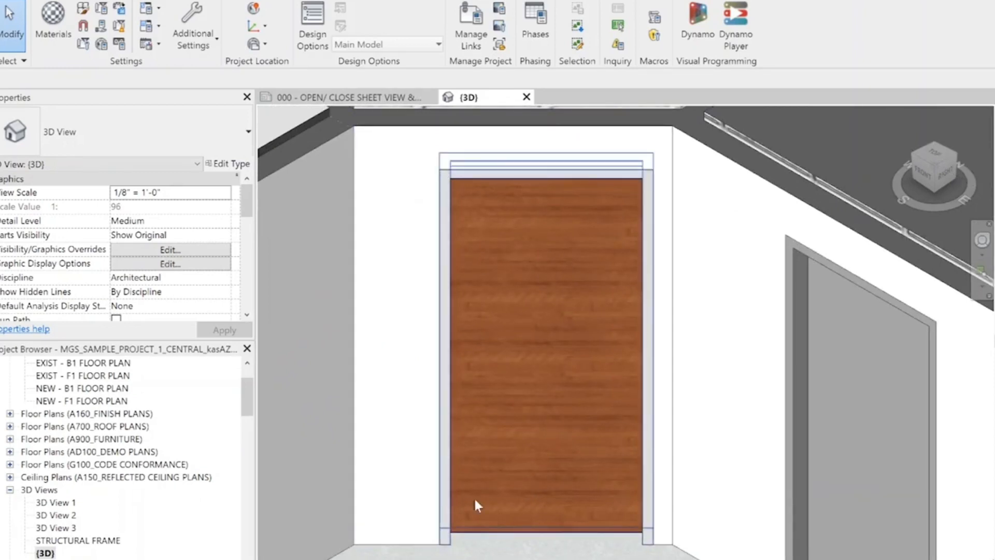
scroll(519, 492, down, 3)
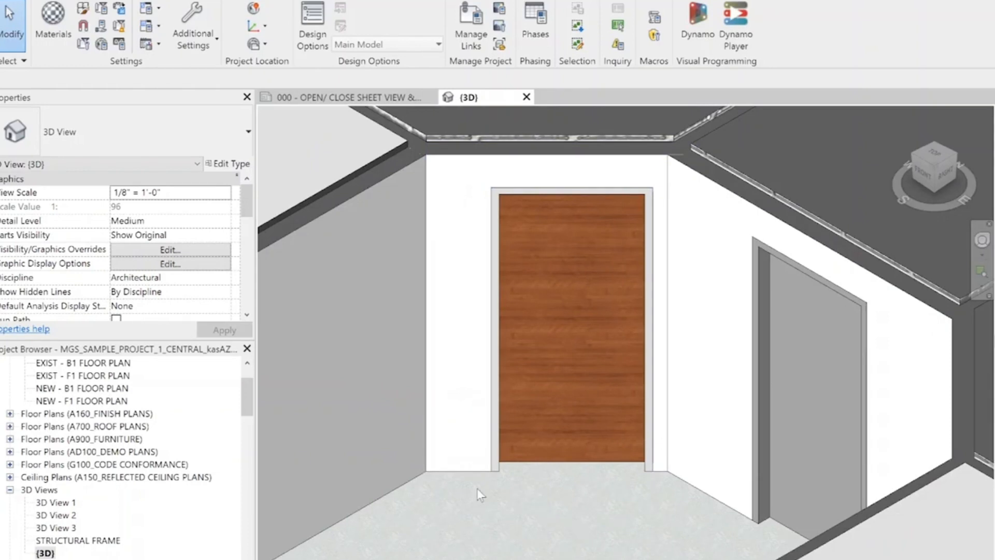
click(690, 35)
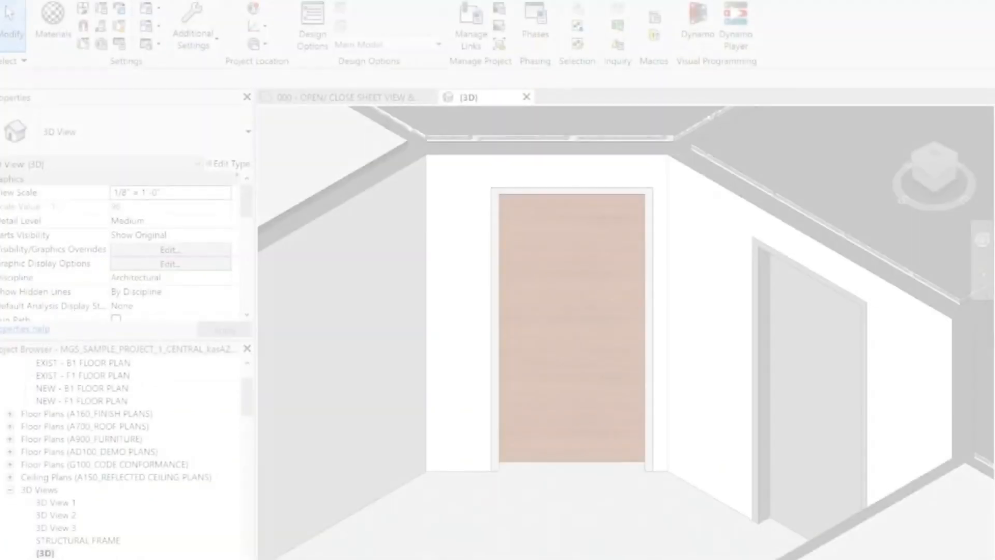
Collapse the project's view list, expand its schedules and open the ROOM SCHEDULE
scroll(91, 459, up, 2)
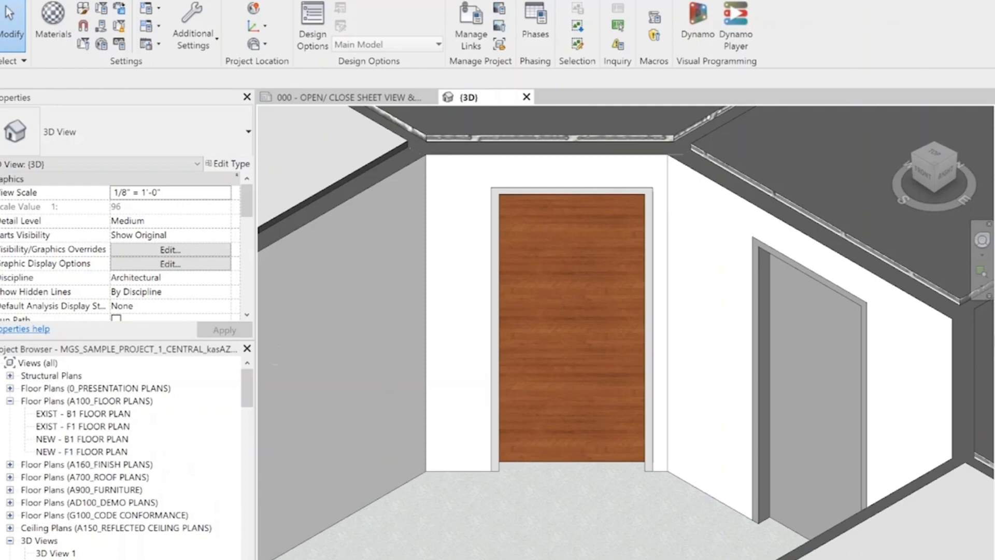
scroll(133, 438, down, 2)
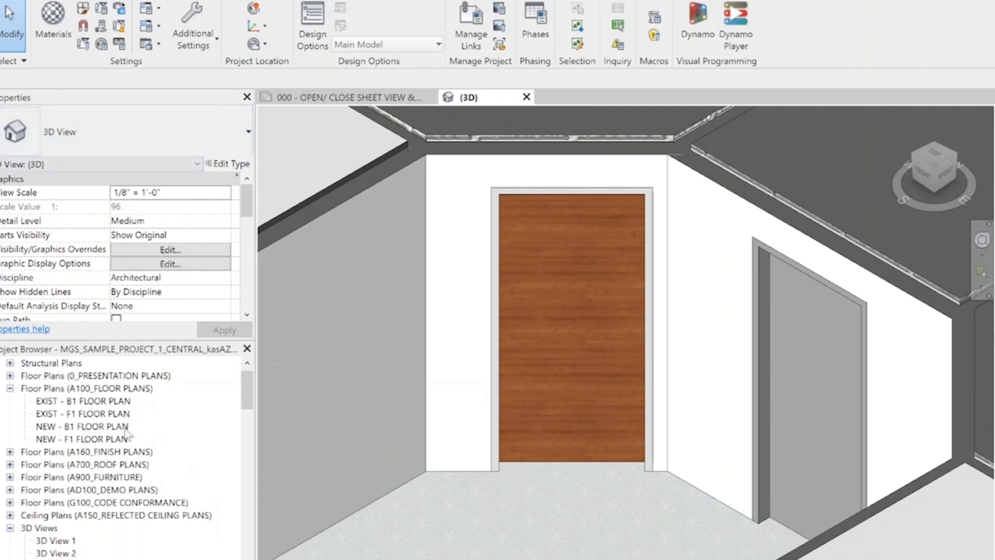
scroll(103, 435, down, 3)
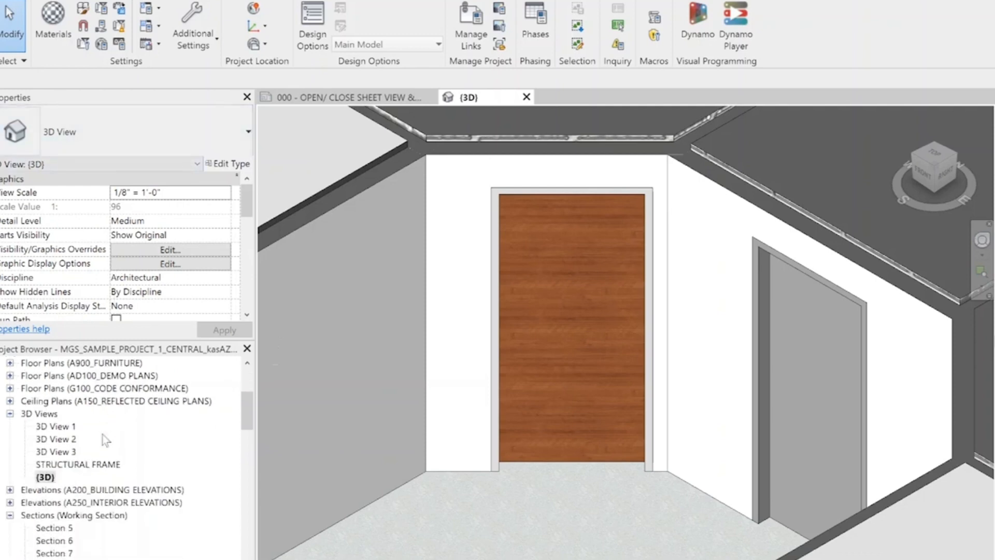
scroll(103, 434, up, 4)
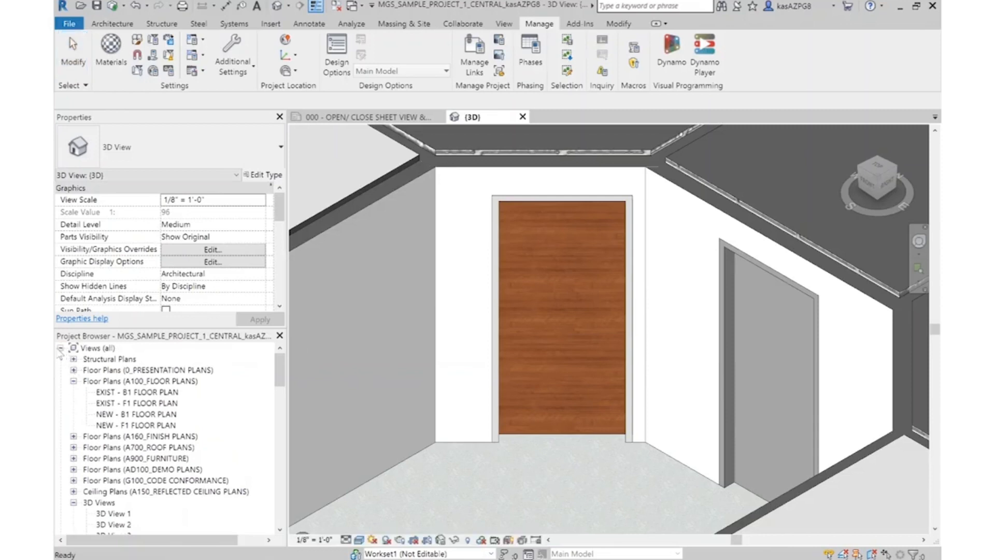
click(61, 347)
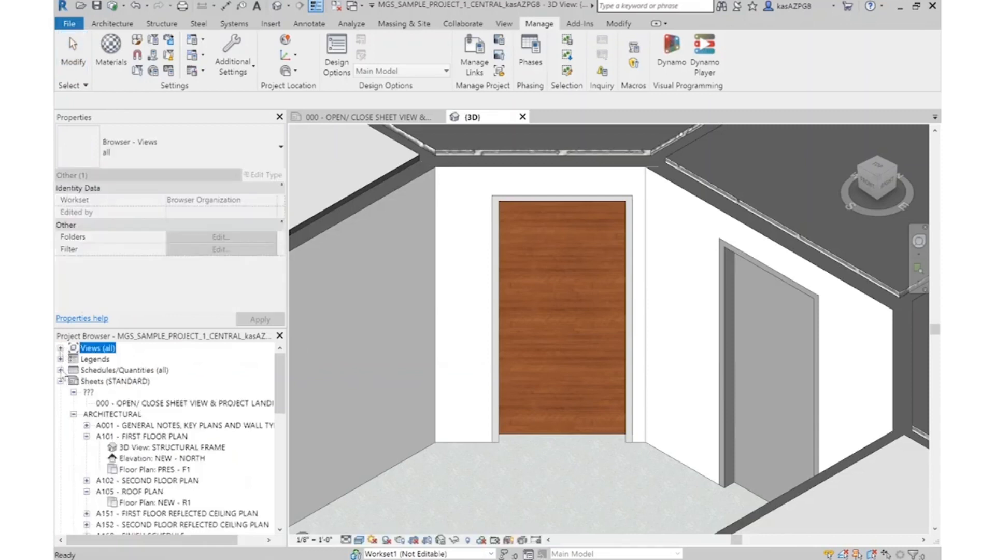
click(61, 369)
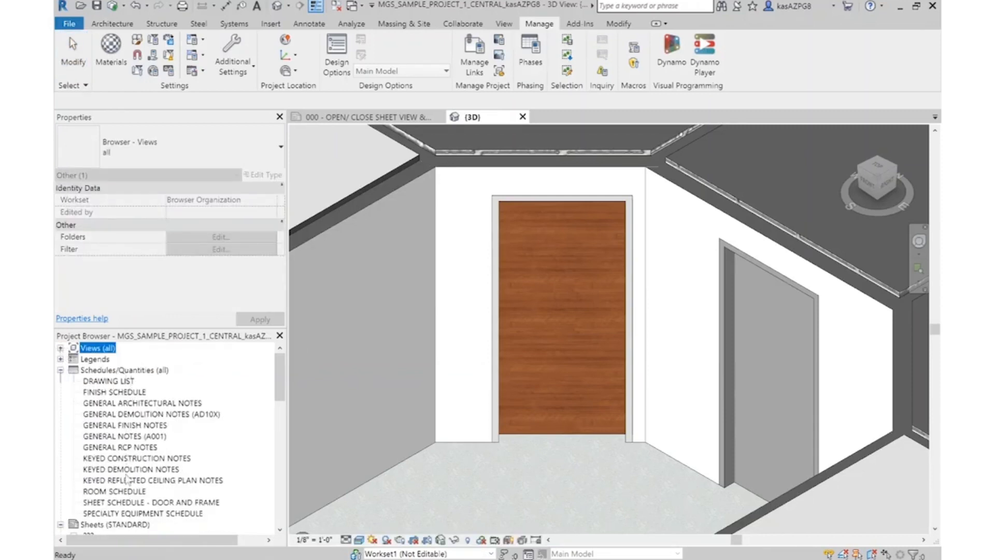
double_click(120, 494)
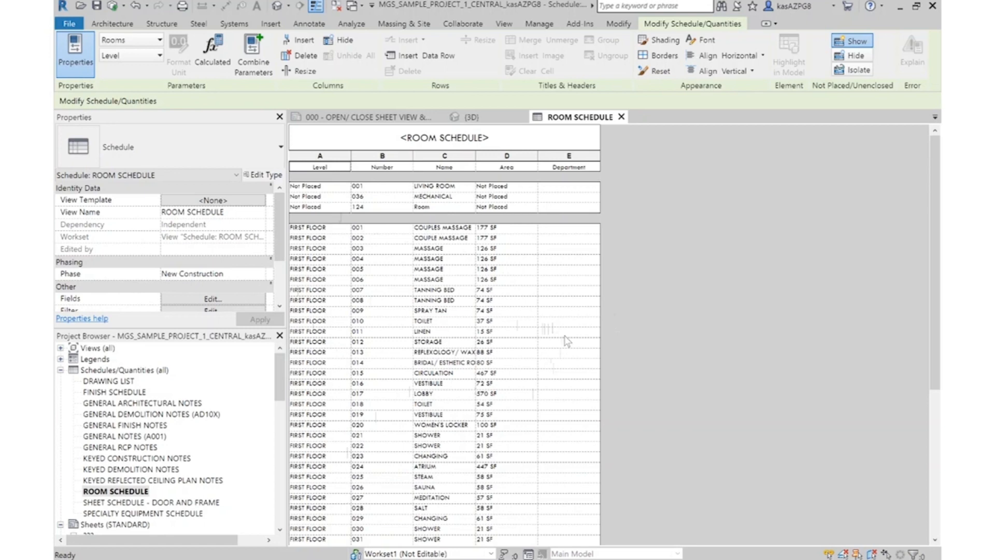
Open the FINISH SCHEDULE and the architectural sheet A160 - FINISH SCHEDULE
double_click(127, 393)
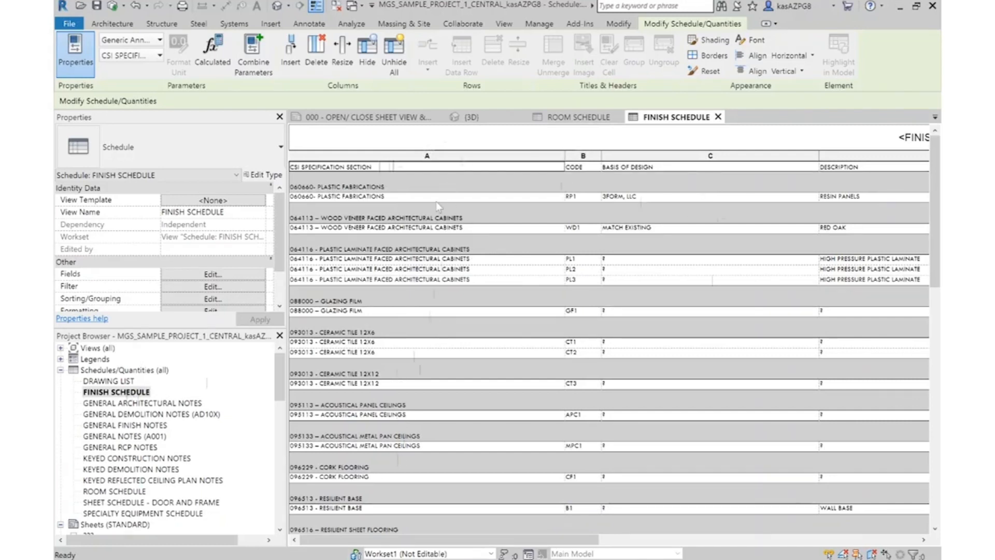
scroll(166, 498, down, 4)
scroll(166, 494, down, 2)
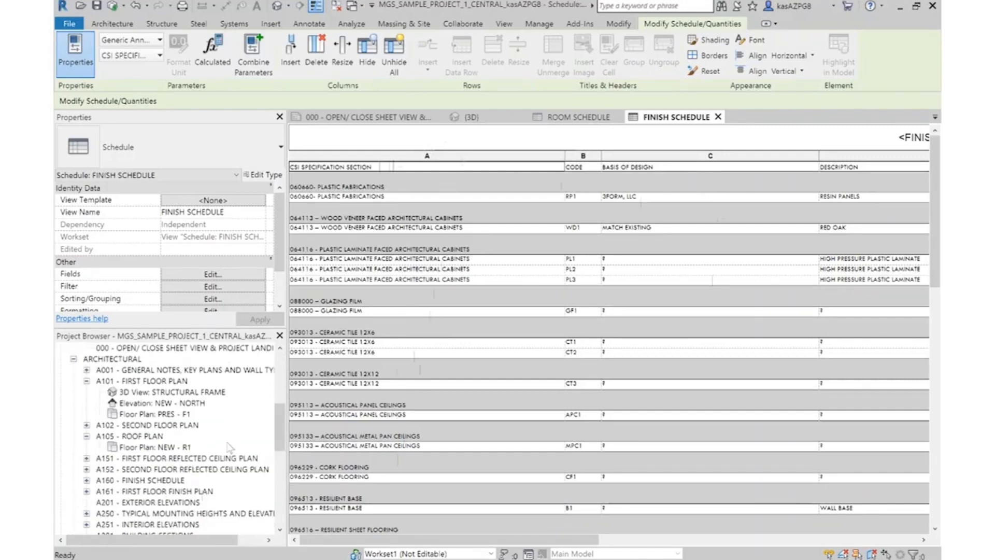
double_click(146, 471)
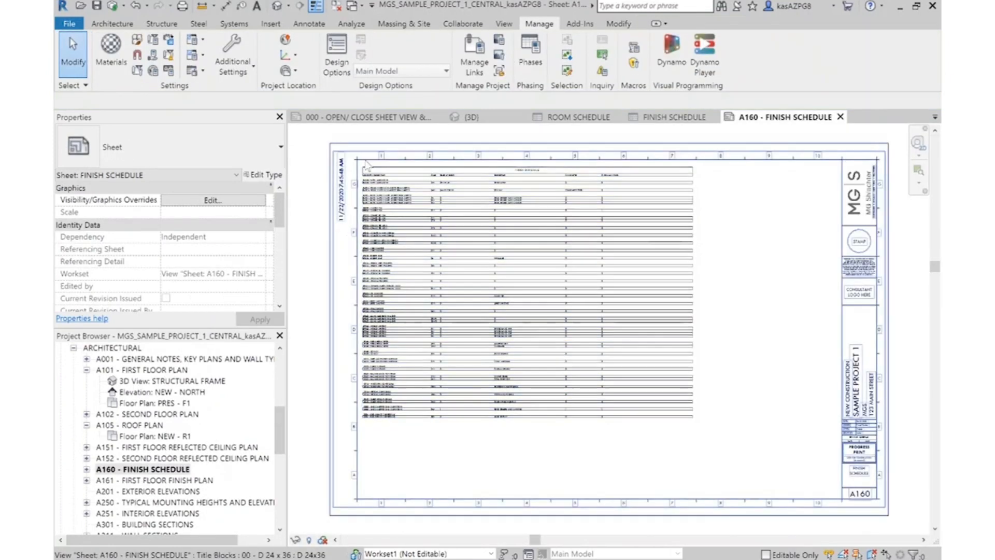
Examine the specification section, code, basis of design, description and color/style columns of the finish schedule on sheet A160
scroll(371, 169, up, 5)
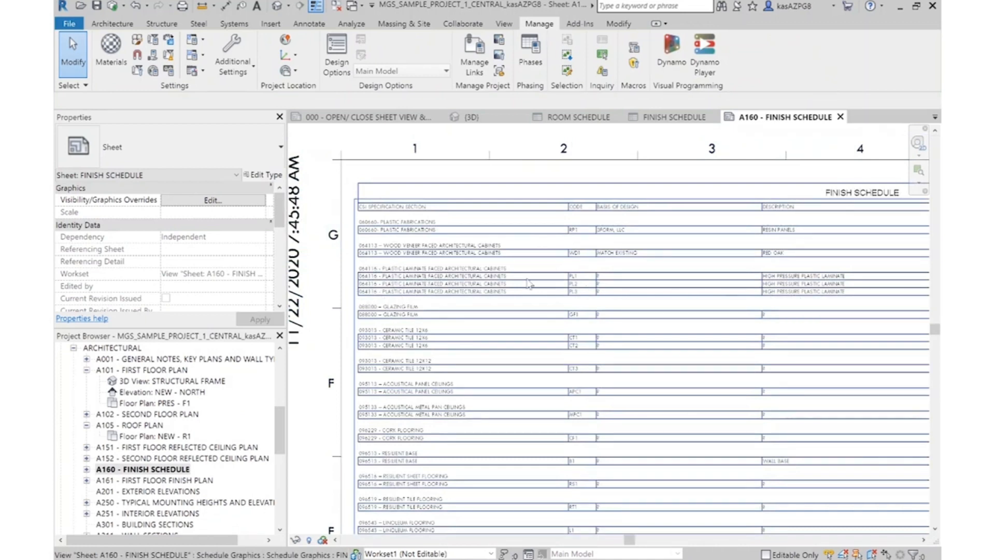
scroll(730, 283, down, 1)
middle_drag(720, 284, 525, 271)
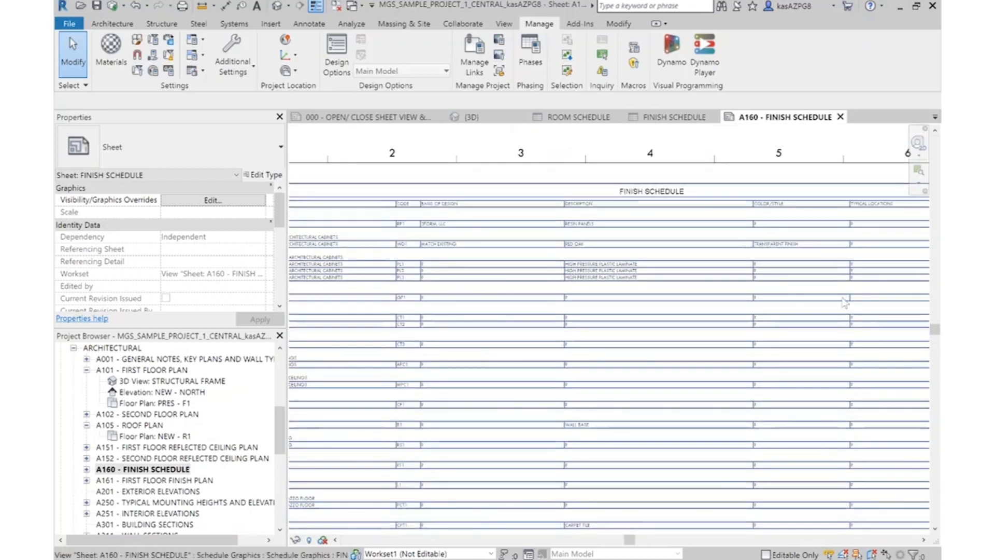
scroll(829, 289, down, 3)
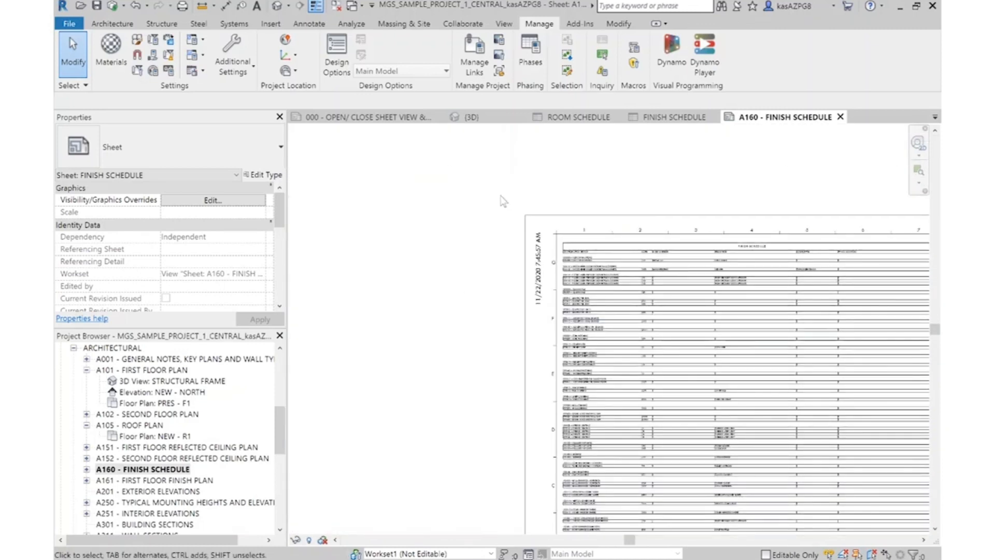
scroll(277, 476, down, 1)
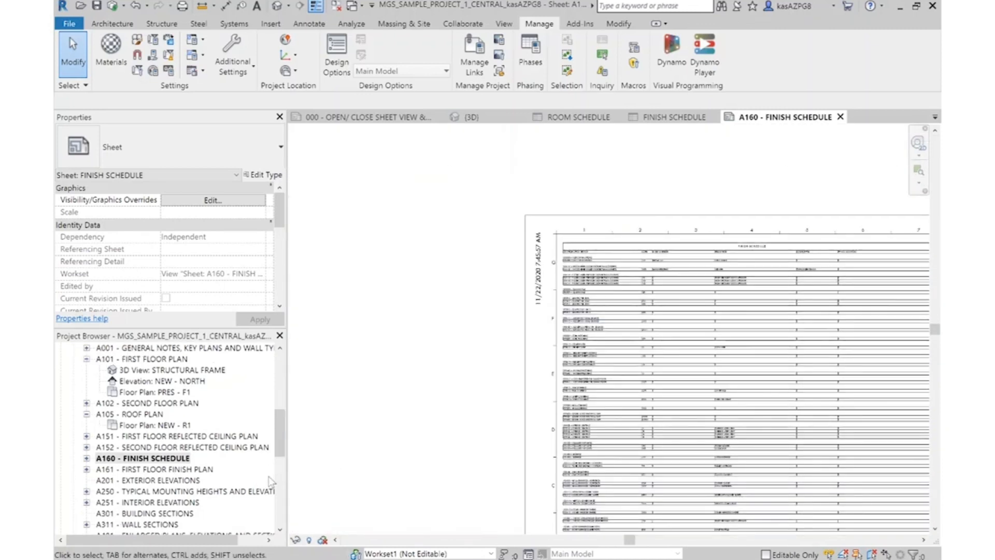
scroll(271, 482, down, 2)
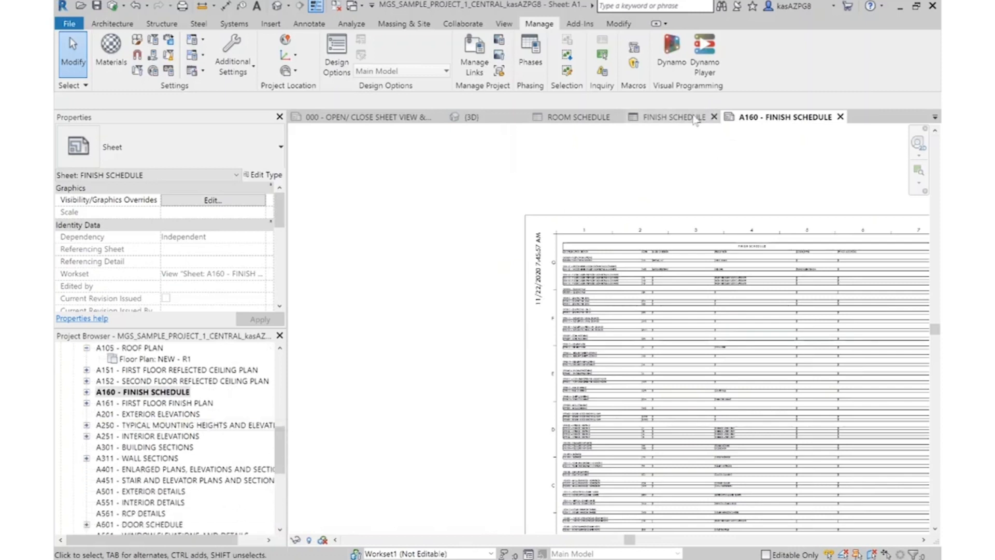
Return to the ROOM SCHEDULE and add the Ceiling Finish and Base Finish fields to its scheduled fields
click(574, 120)
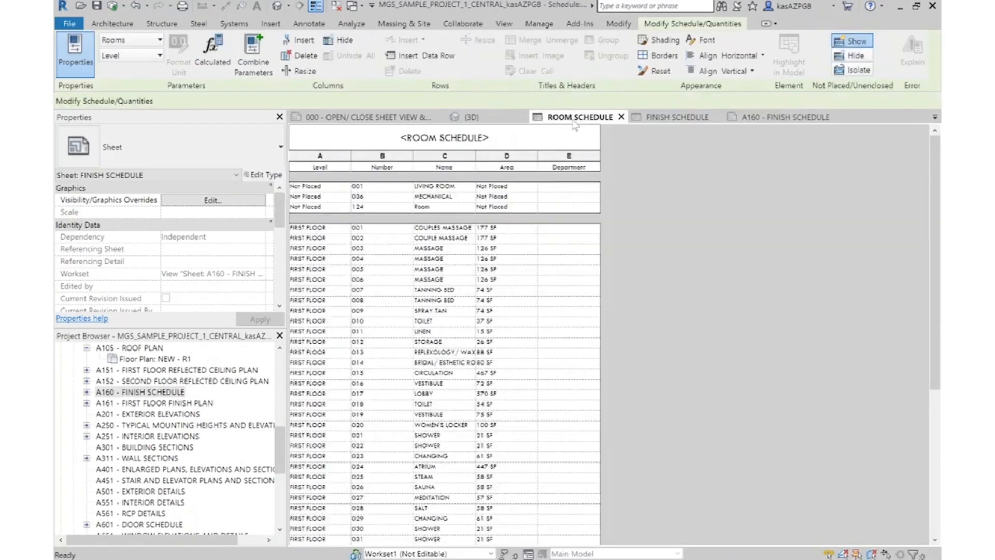
scroll(180, 272, down, 3)
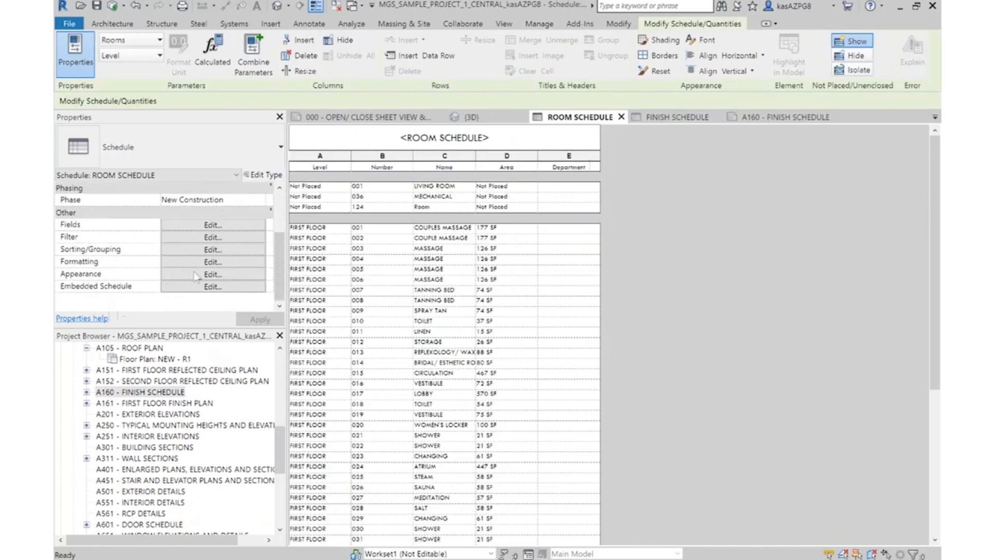
click(191, 226)
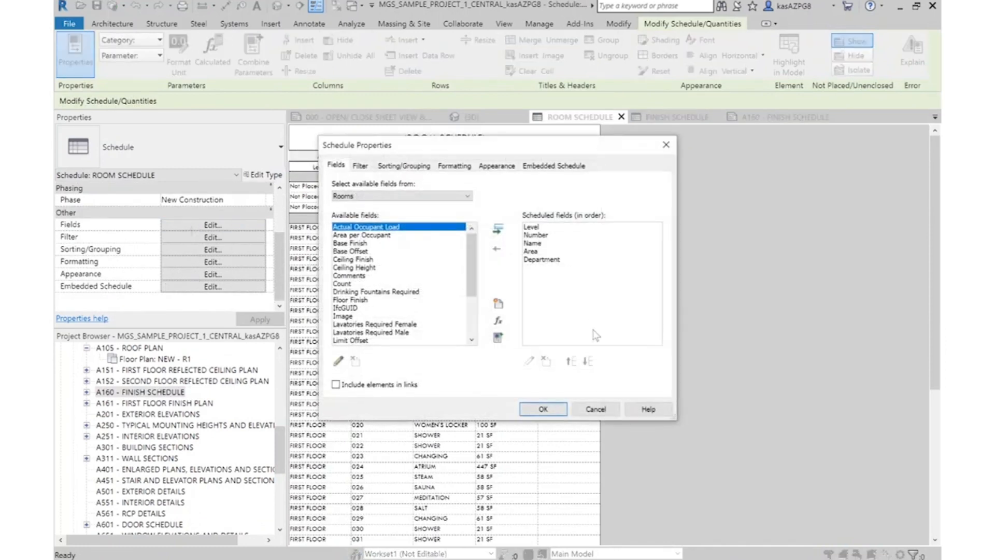
click(363, 259)
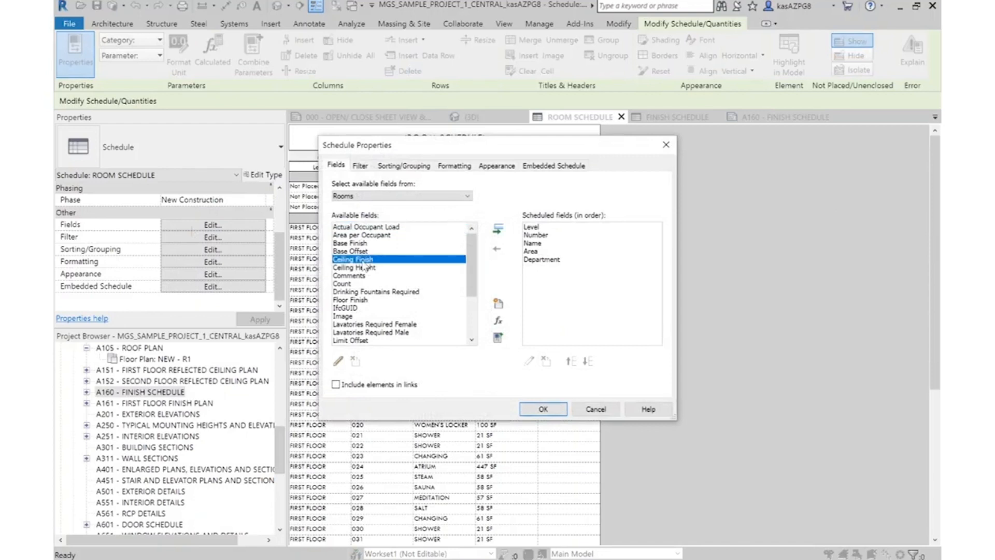
click(498, 228)
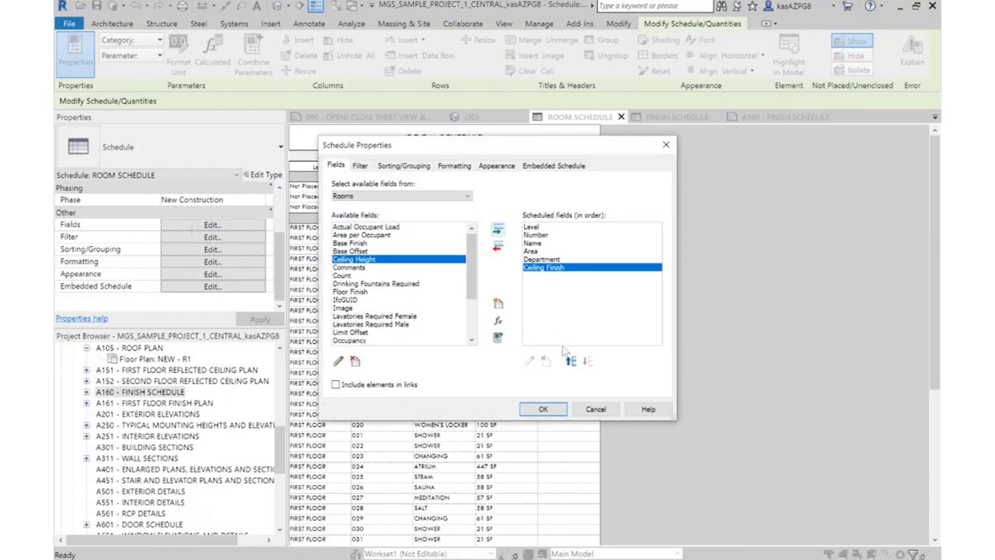
click(352, 243)
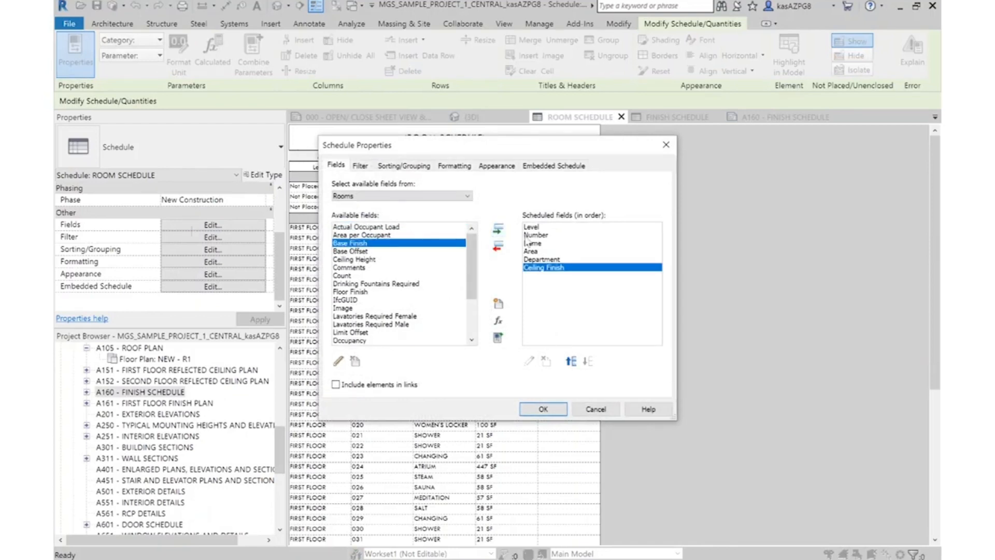
click(497, 229)
Add the Wall Finish, Floor Finish and Ceiling Height fields to the room schedule's scheduled fields
scroll(451, 297, down, 3)
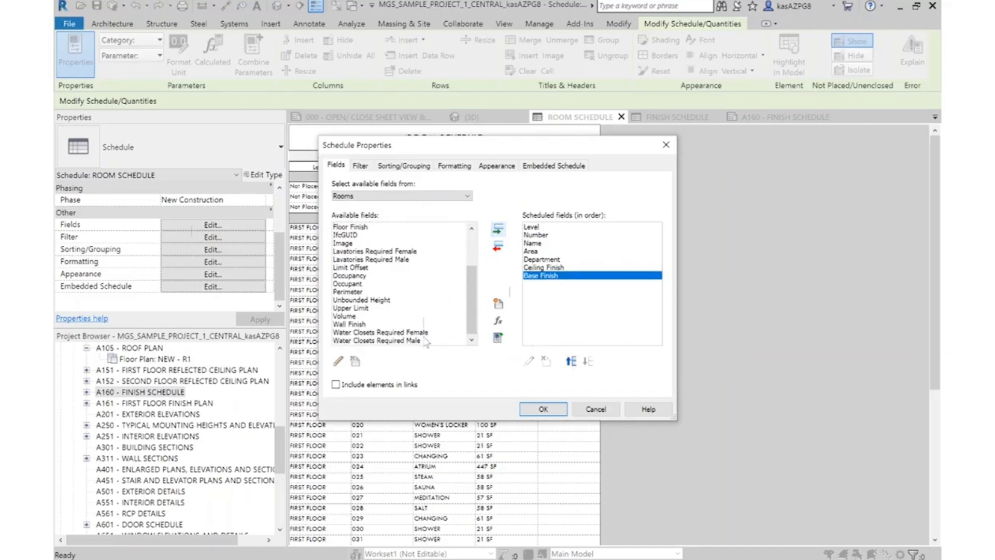
click(348, 325)
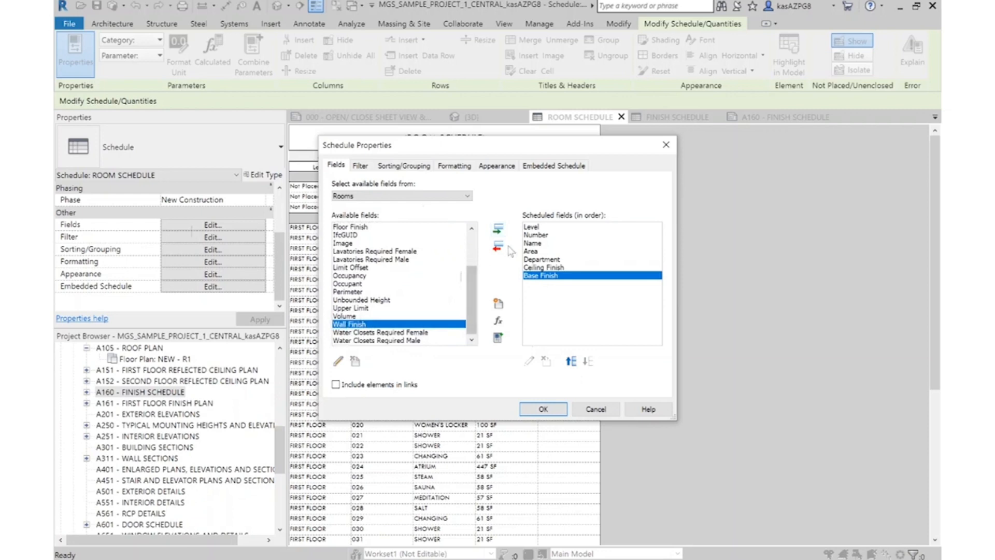
click(498, 229)
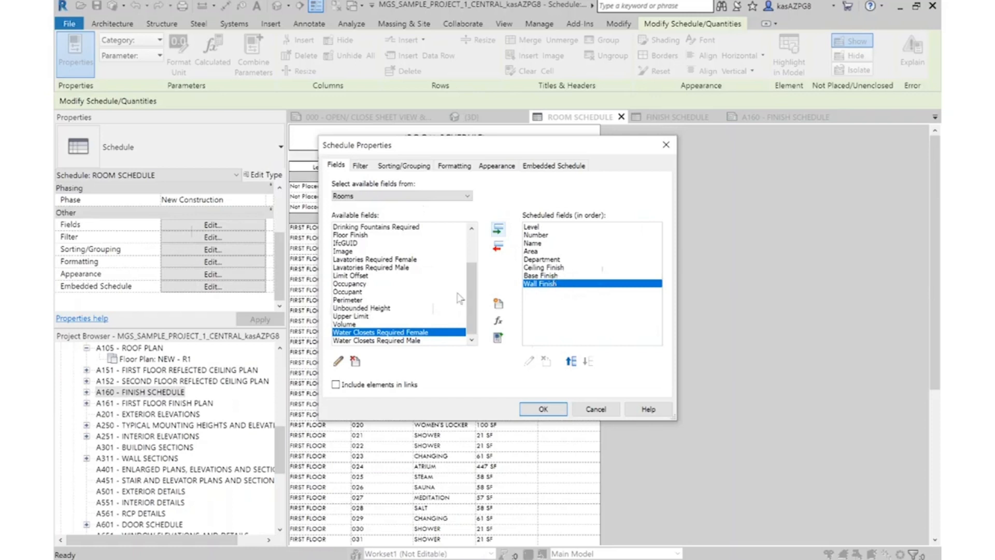
scroll(418, 292, up, 2)
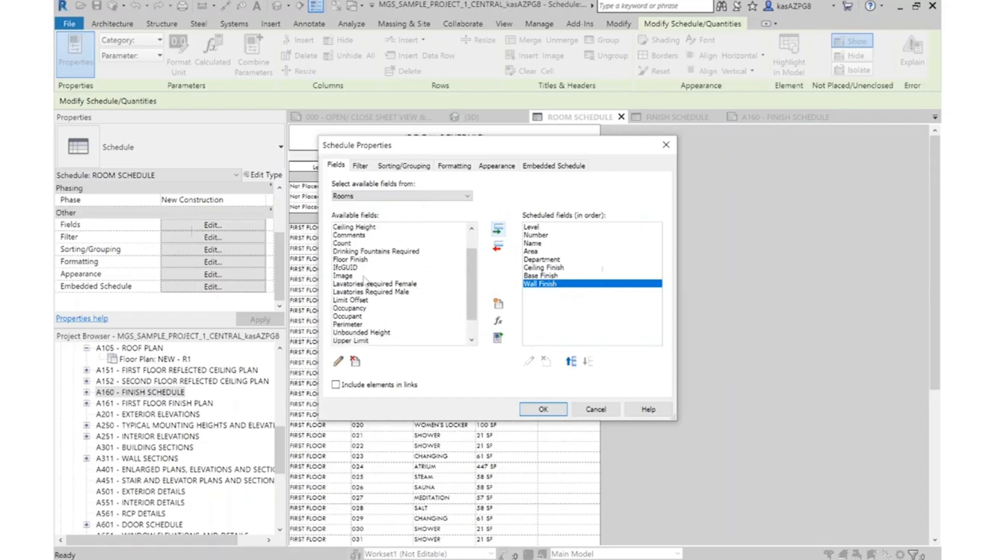
click(377, 259)
click(496, 228)
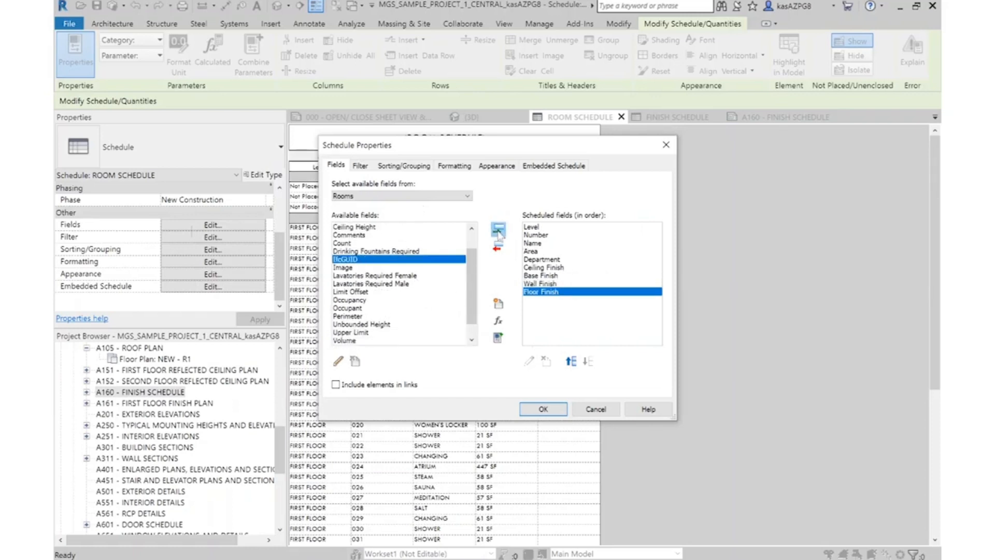
scroll(399, 303, up, 2)
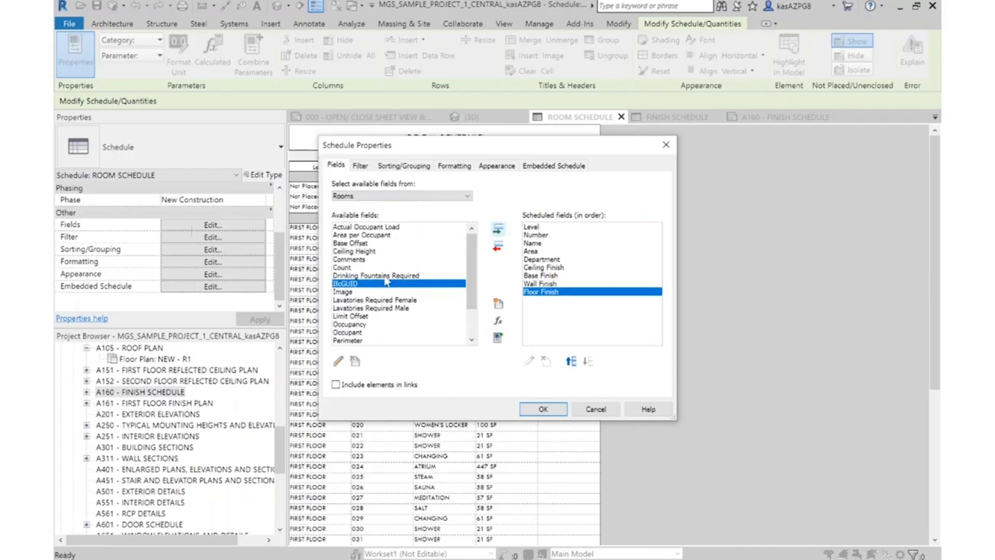
click(358, 251)
click(498, 230)
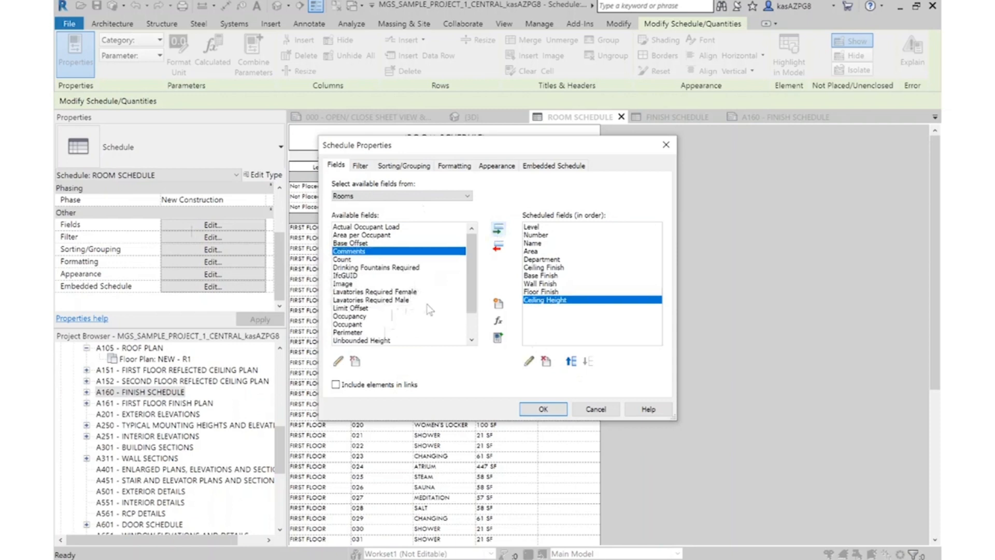
scroll(428, 309, down, 2)
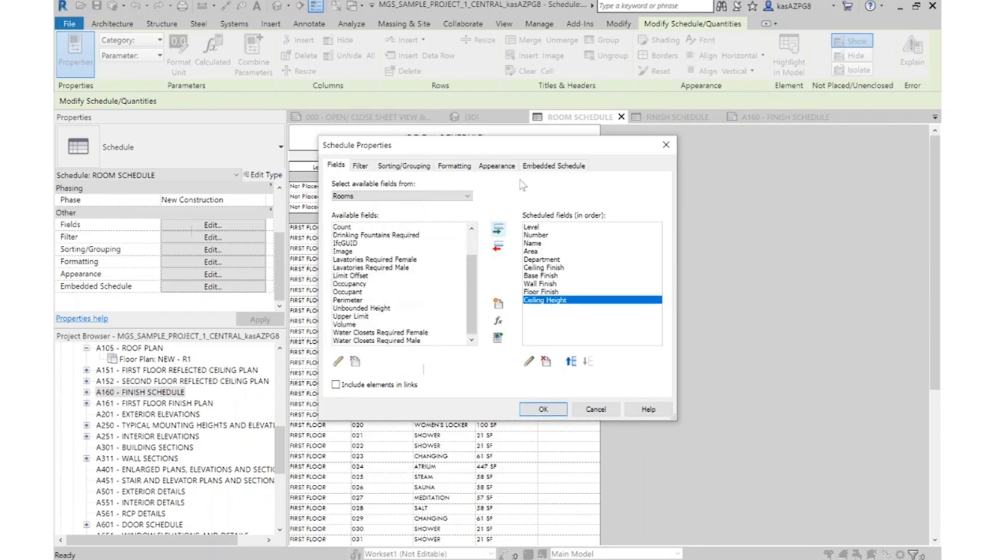
Remove the Level and Department fields from the room schedule's scheduled fields
drag(526, 149, 612, 229)
click(624, 307)
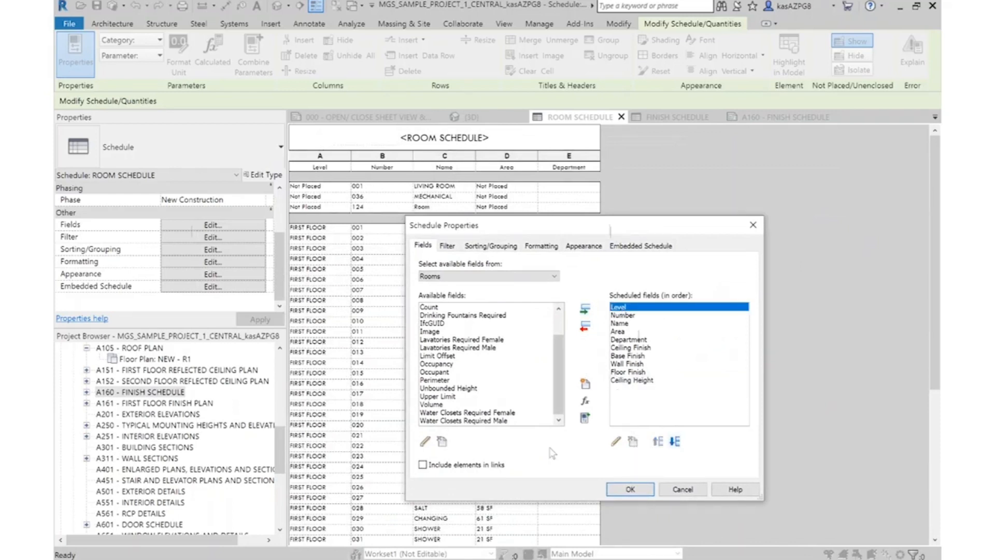
click(585, 326)
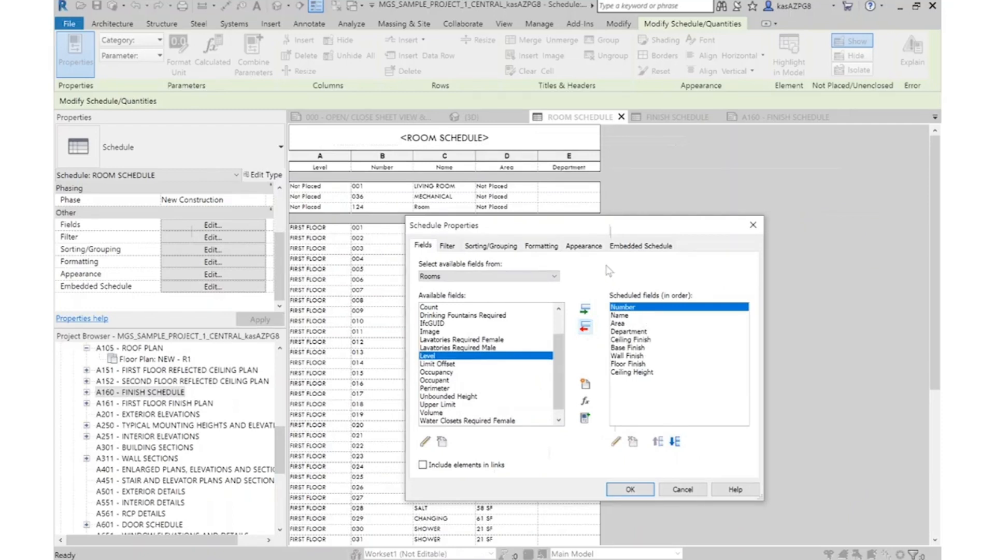
click(628, 331)
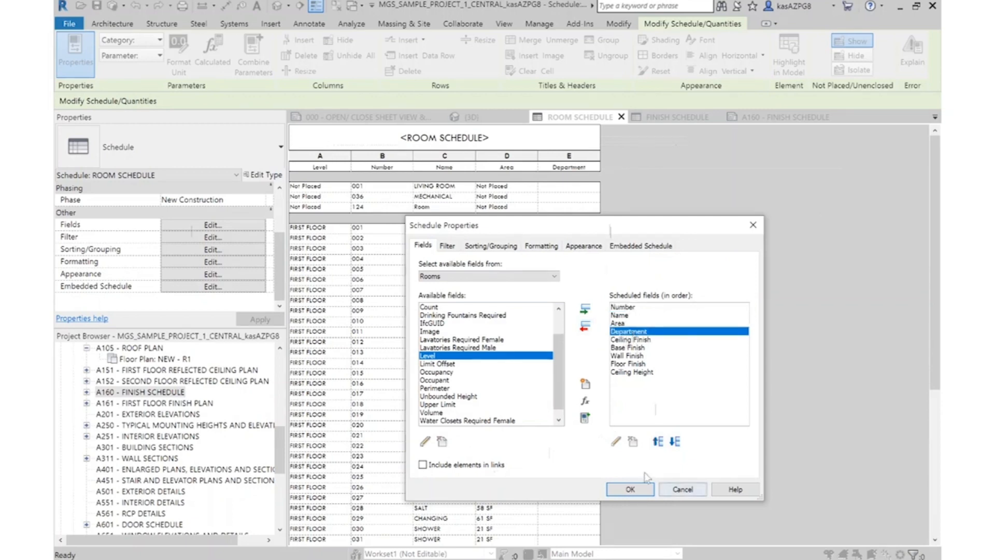
click(585, 326)
Reorder the finish fields after Area as Floor Finish, Base Finish, Wall Finish and Ceiling Finish, and apply the schedule properties
click(630, 356)
click(658, 442)
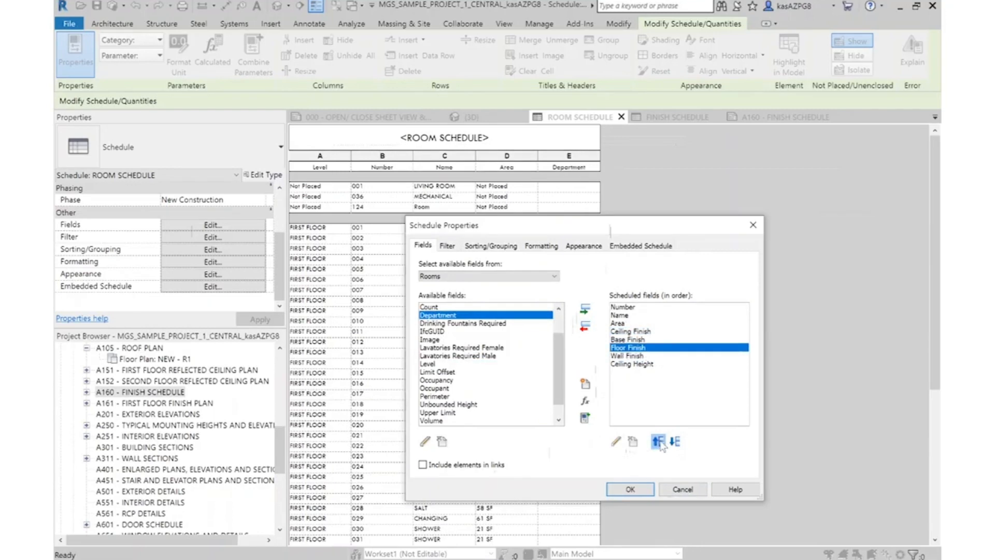
click(659, 442)
click(658, 442)
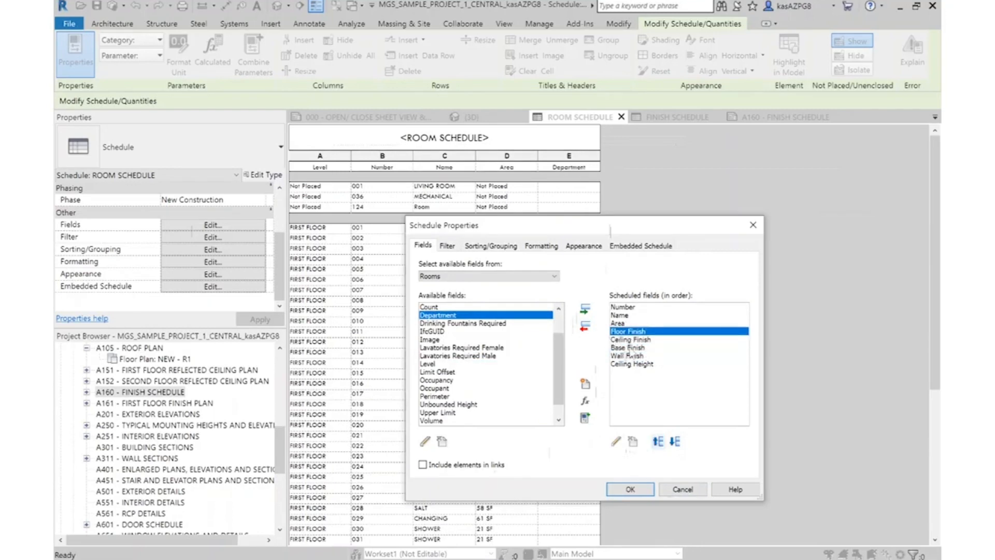
click(628, 347)
click(659, 442)
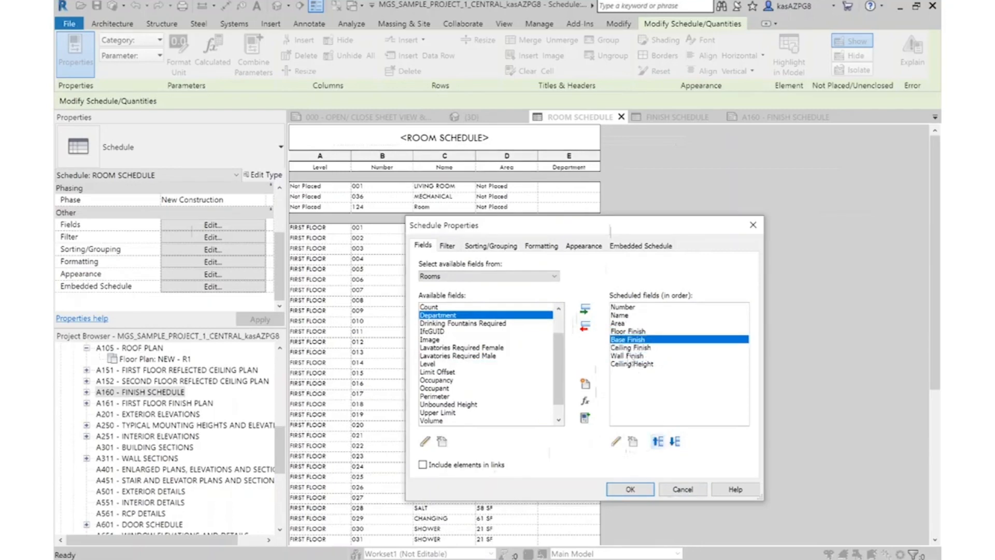
click(628, 355)
click(658, 441)
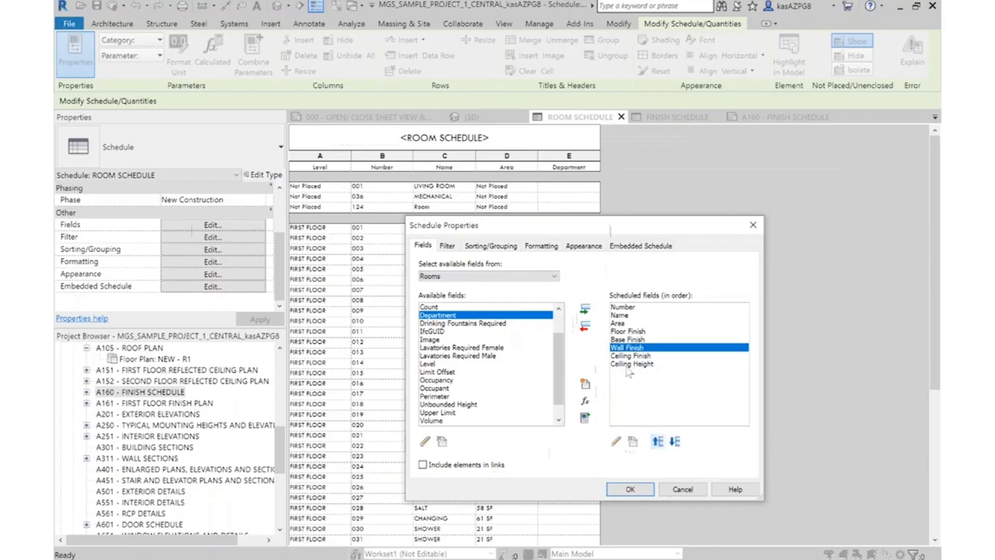
click(630, 490)
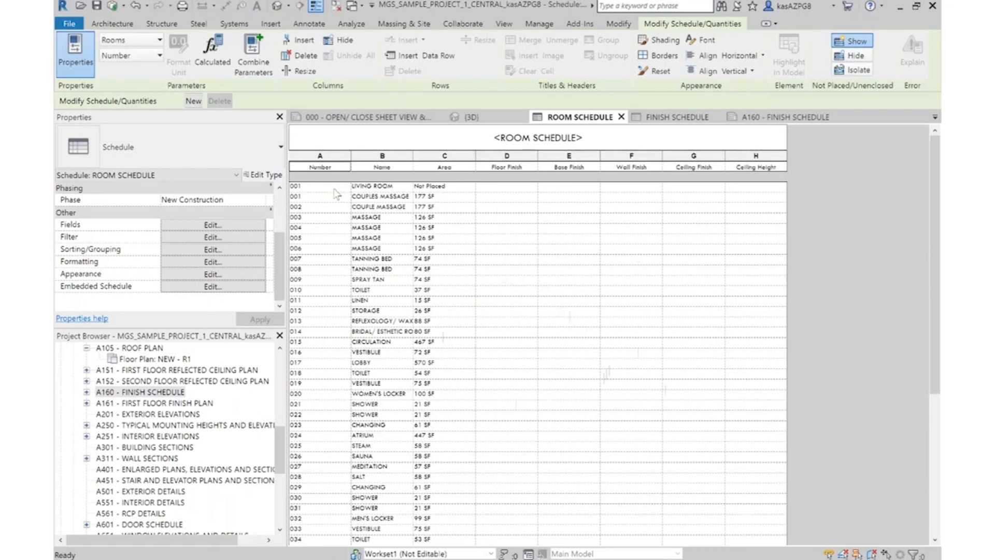
Delete the unplaced LIVING ROOM, number 001, from the room schedule and accept the room's removal
click(307, 186)
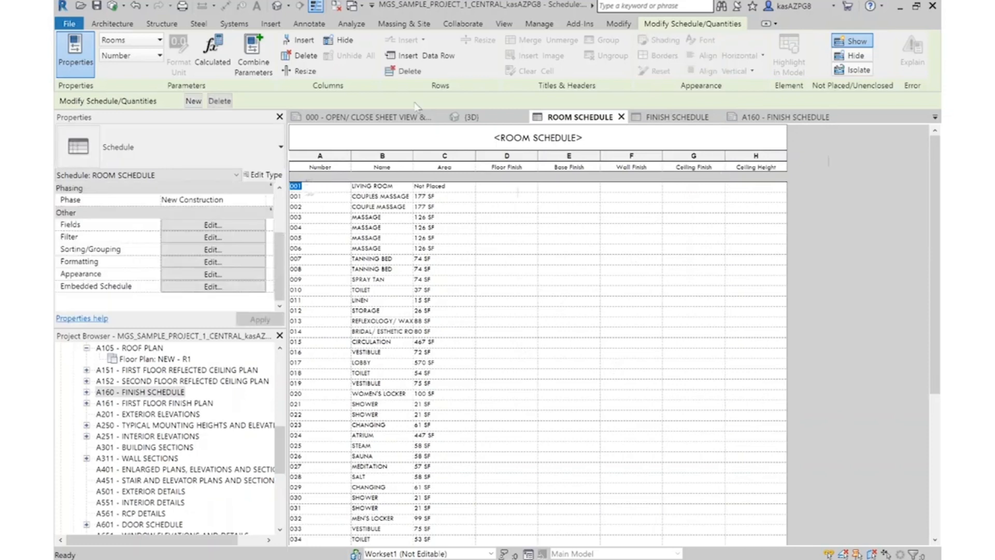
click(405, 71)
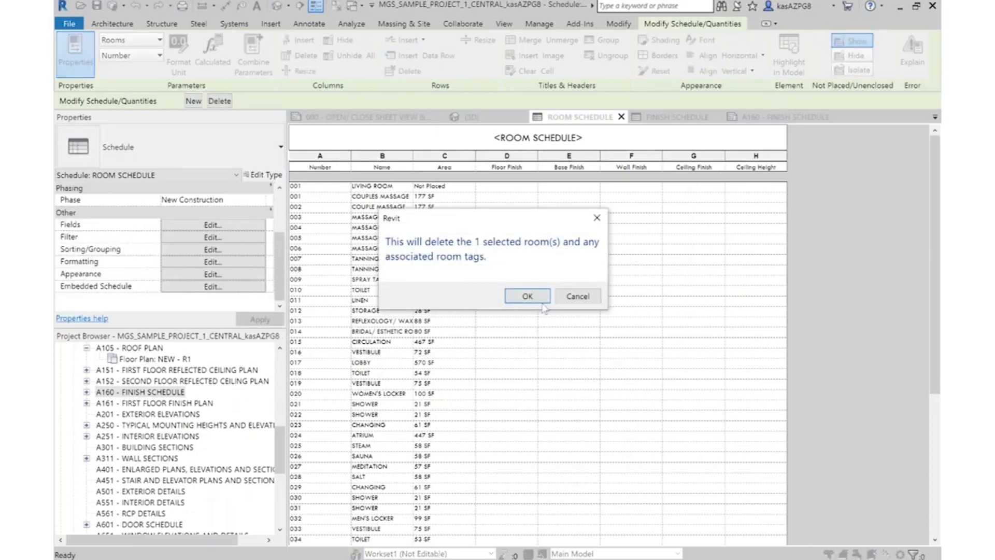
click(542, 302)
Delete the row of the unplaced MECHANICAL room, number 036, and accept the room's removal
scroll(449, 299, down, 7)
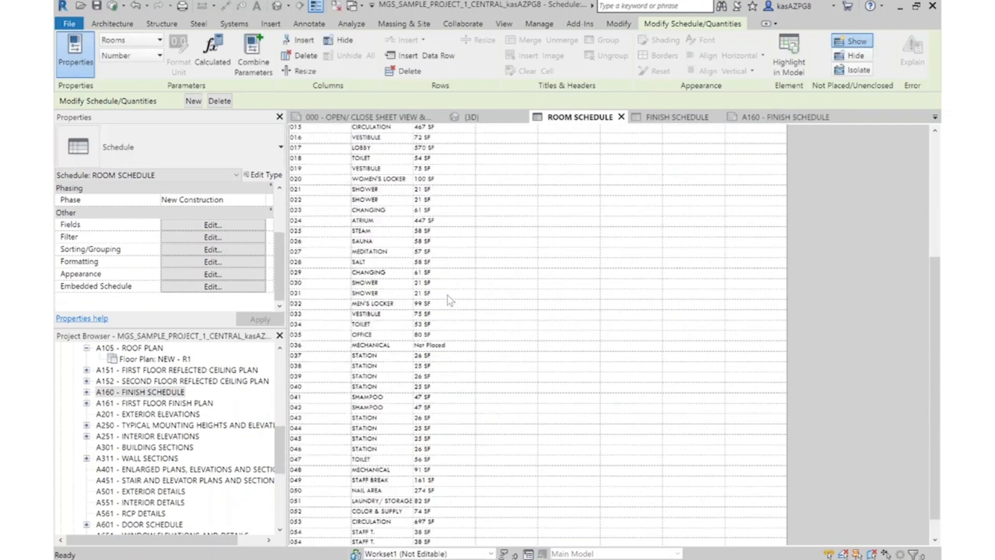
scroll(449, 300, down, 1)
right_click(443, 333)
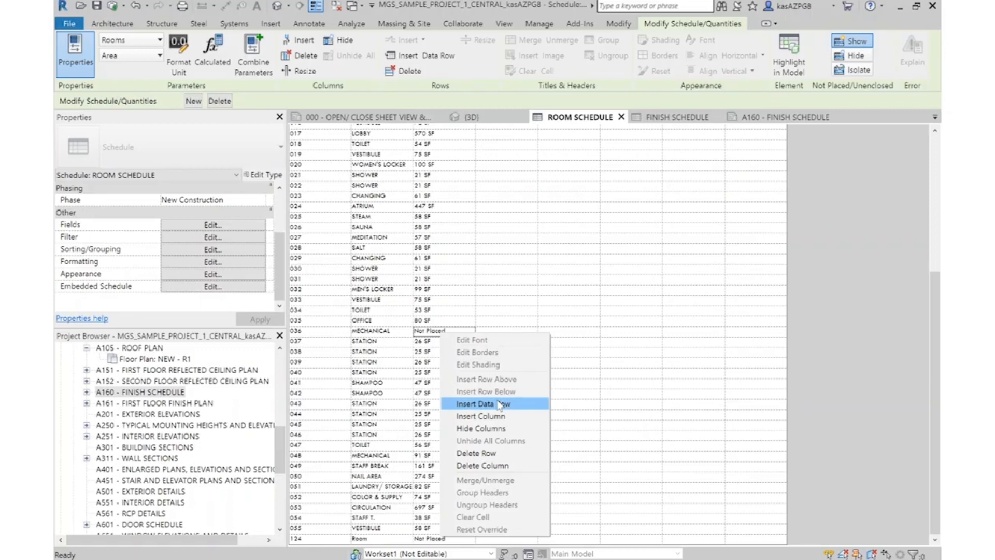
click(492, 455)
key(Return)
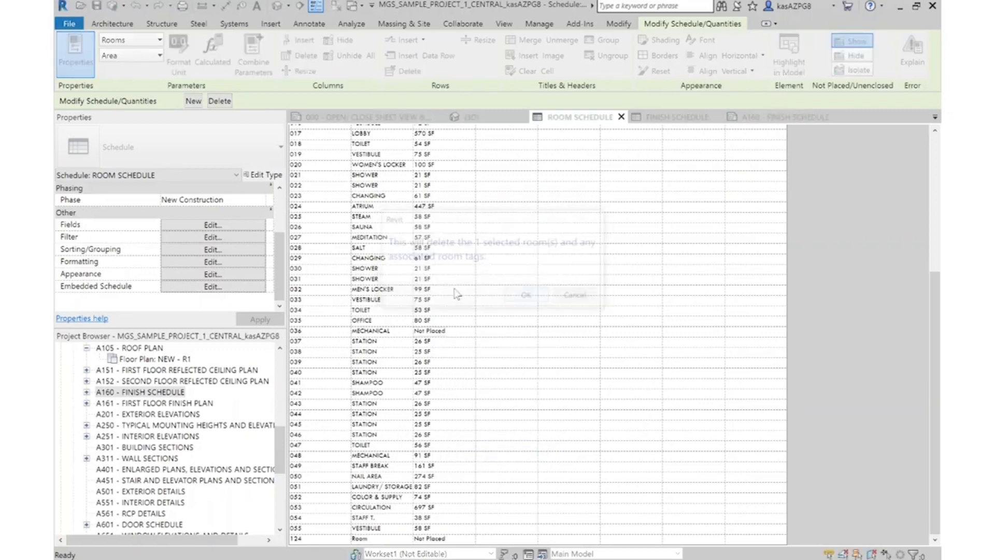
Delete the row of the unplaced room 124 and widen the schedule's Name column to fit the full room names
right_click(443, 539)
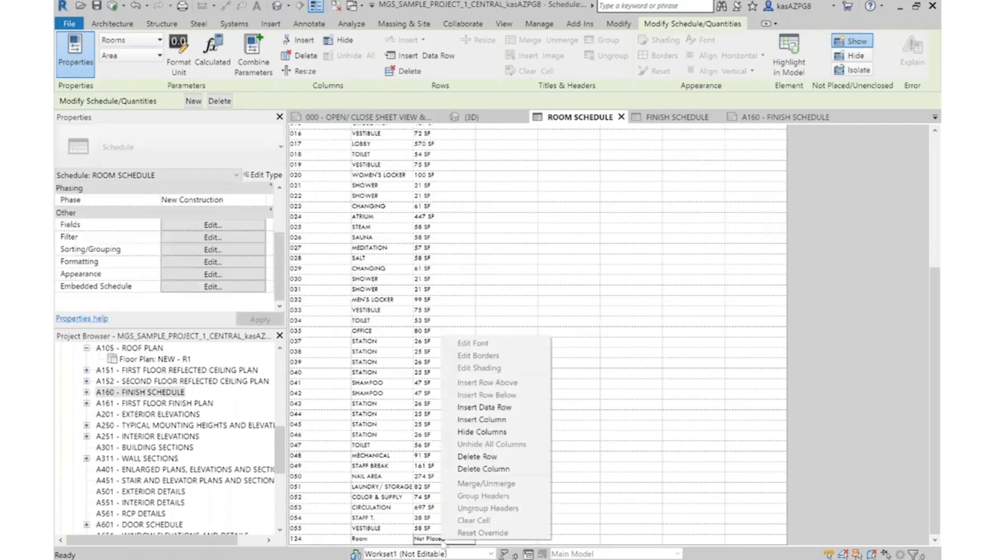
click(504, 465)
click(528, 298)
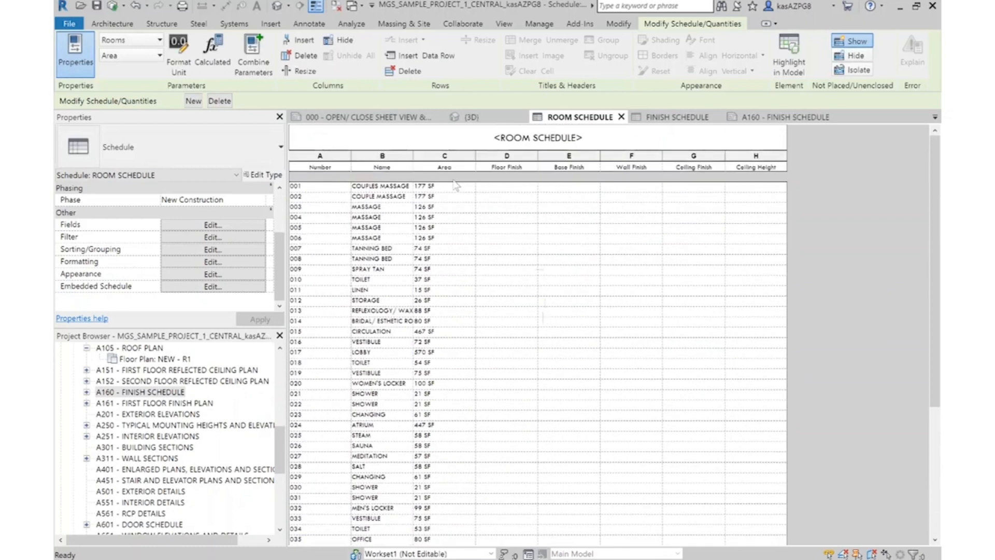
drag(413, 155, 434, 154)
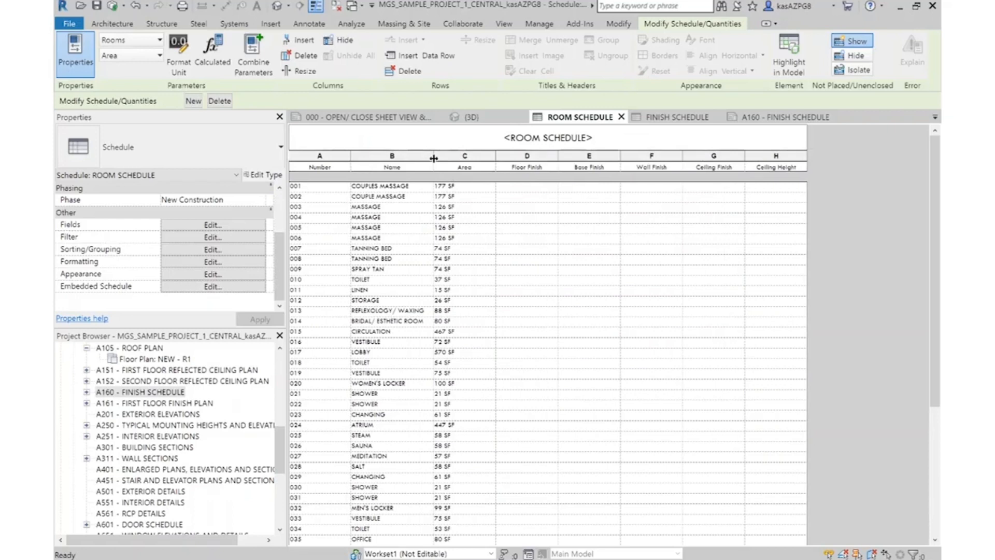
Set the Floor Finish of COUPLES MASSAGE room 001 to CARPET TILE in the room schedule
click(524, 187)
text(copr)
key(BackSpace)
key(BackSpace)
key(BackSpace)
text(CA)
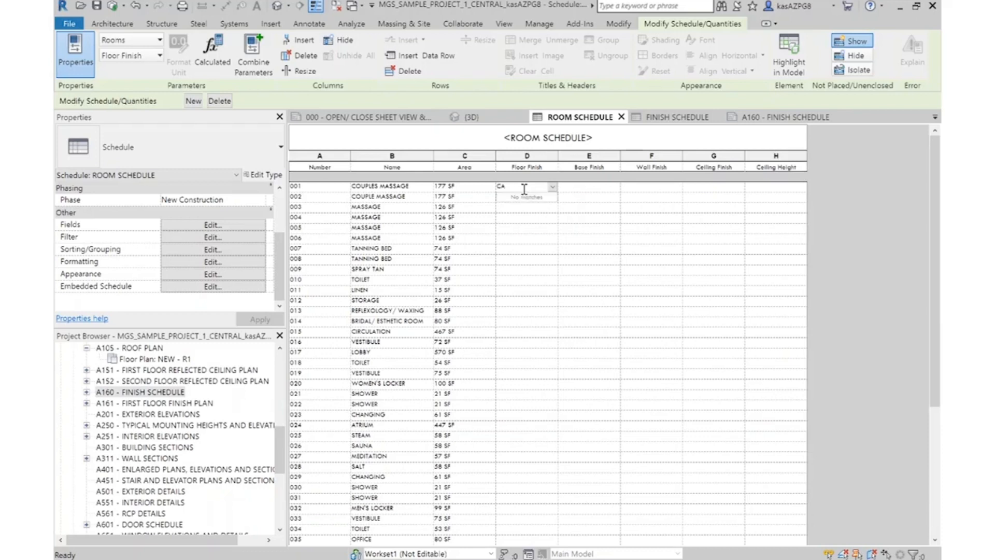
text(RPET TILE)
key(Return)
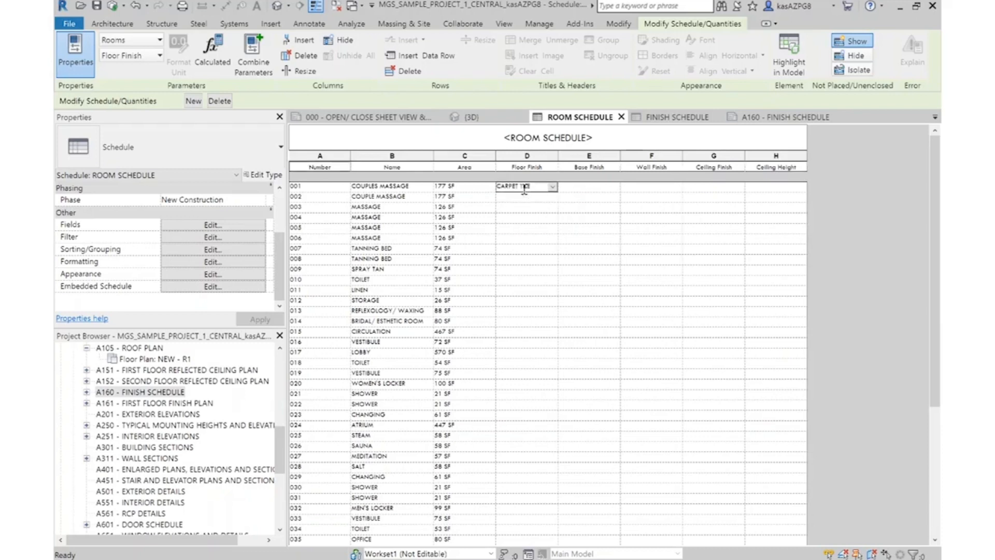
Fill in room 001's remaining finishes with RB for the base, PT for the wall and ACP for the ceiling
click(612, 188)
text(RB)
key(Return)
click(653, 187)
text(P)
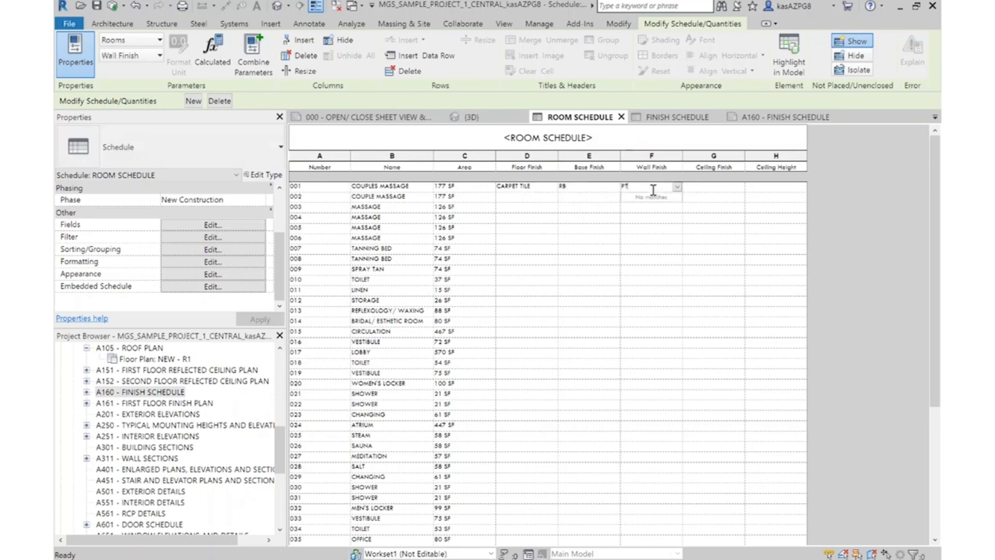
text(T)
click(704, 187)
text(ACT)
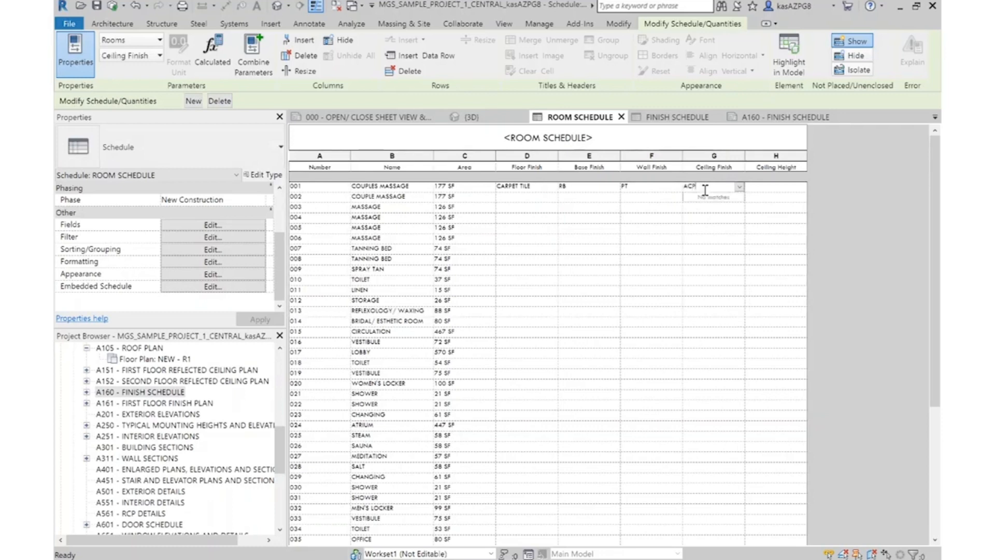
click(780, 188)
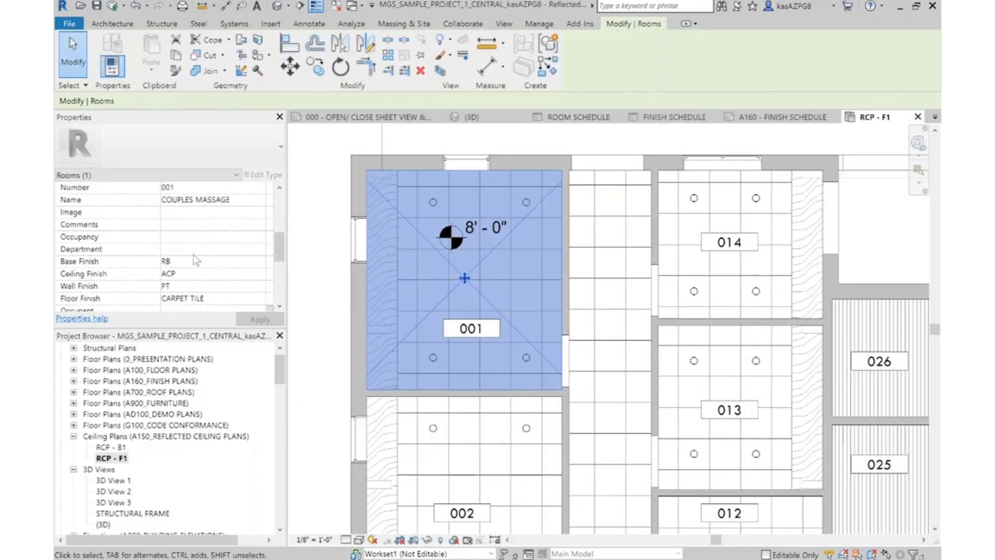
Review room 001's finish, identity and height properties in the RCP - F1 ceiling plan
scroll(231, 284, down, 1)
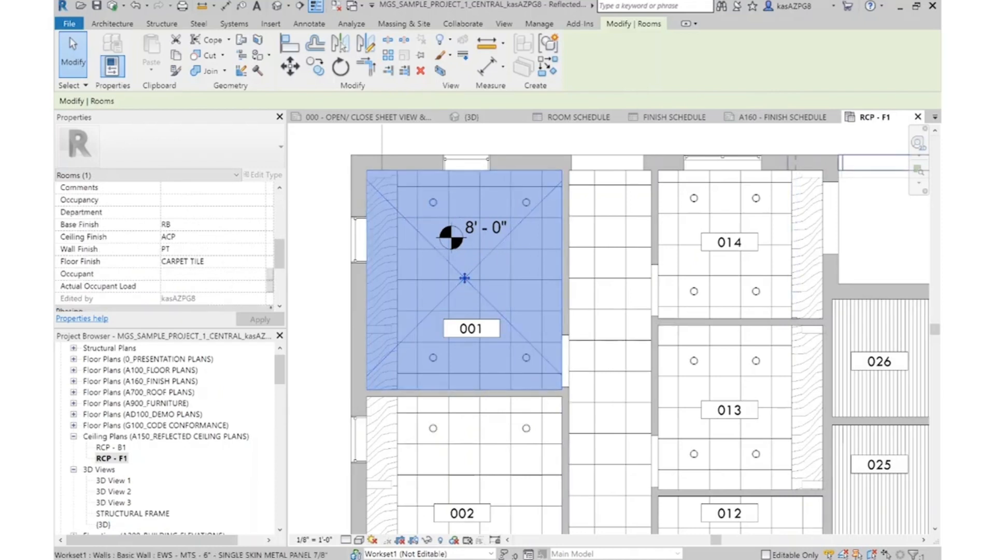
scroll(199, 254, down, 4)
scroll(201, 254, up, 4)
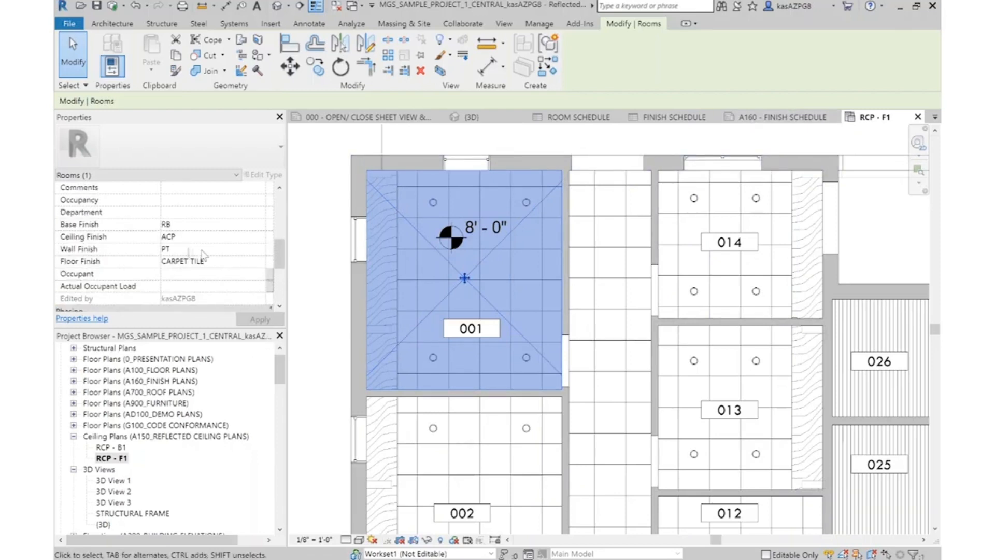
scroll(211, 266, up, 5)
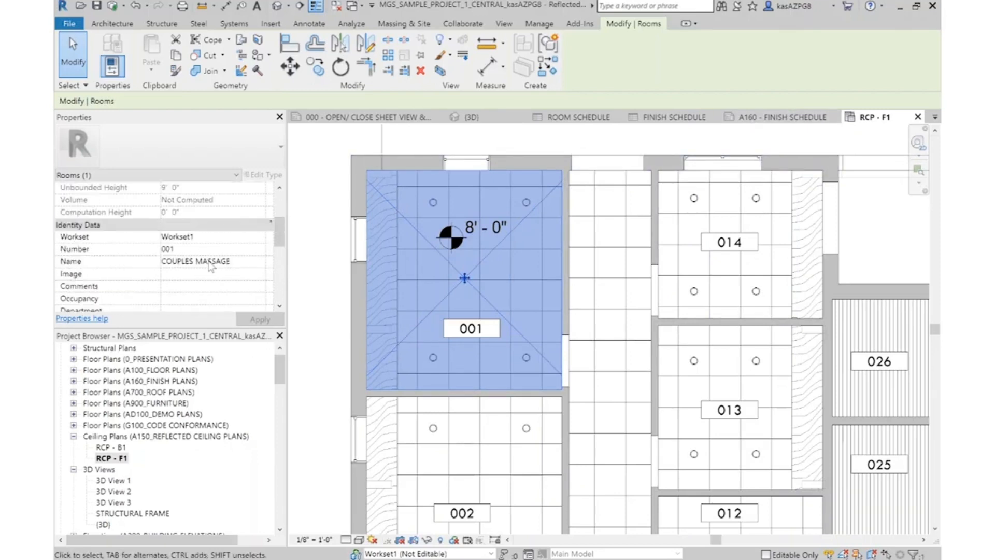
scroll(211, 266, down, 3)
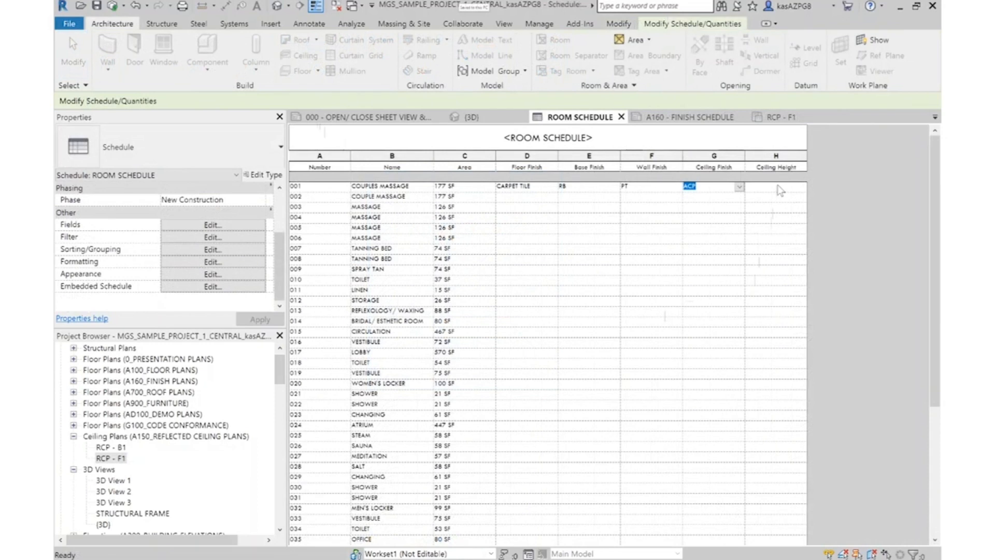
Try entering Ceiling Height values in the room schedule, 8 for room 001 and 9 for room 002
click(776, 188)
text(8')
click(803, 205)
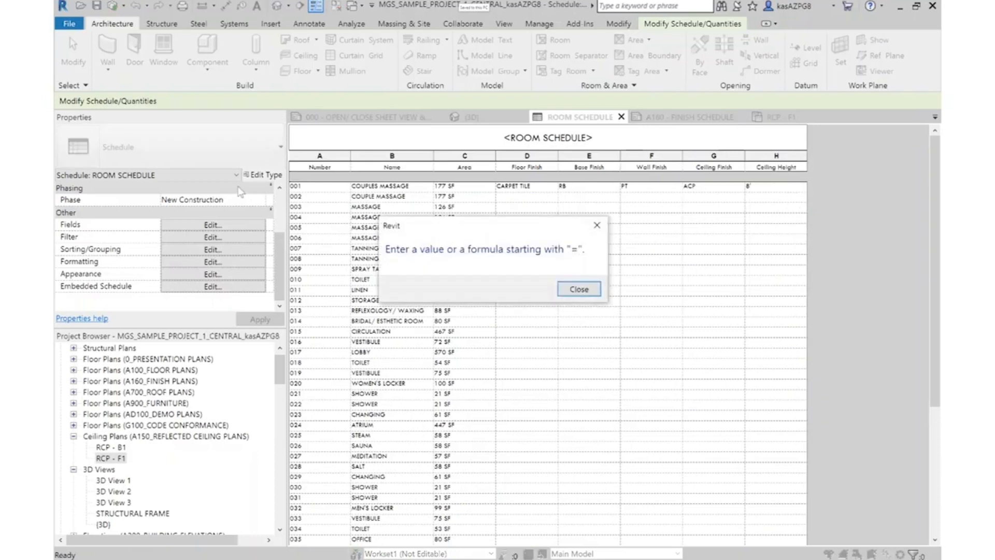
click(579, 289)
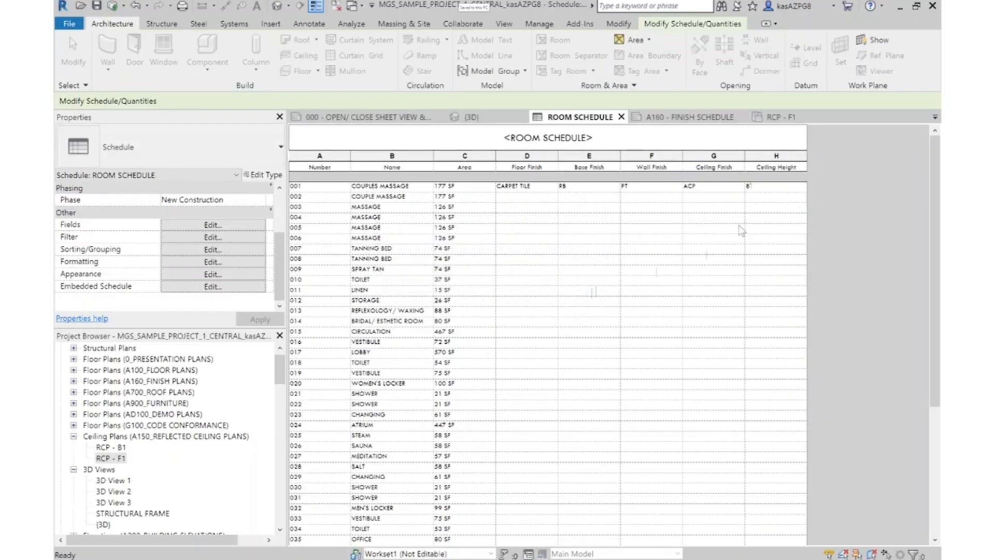
drag(760, 190, 717, 184)
text(8)
click(794, 254)
click(762, 188)
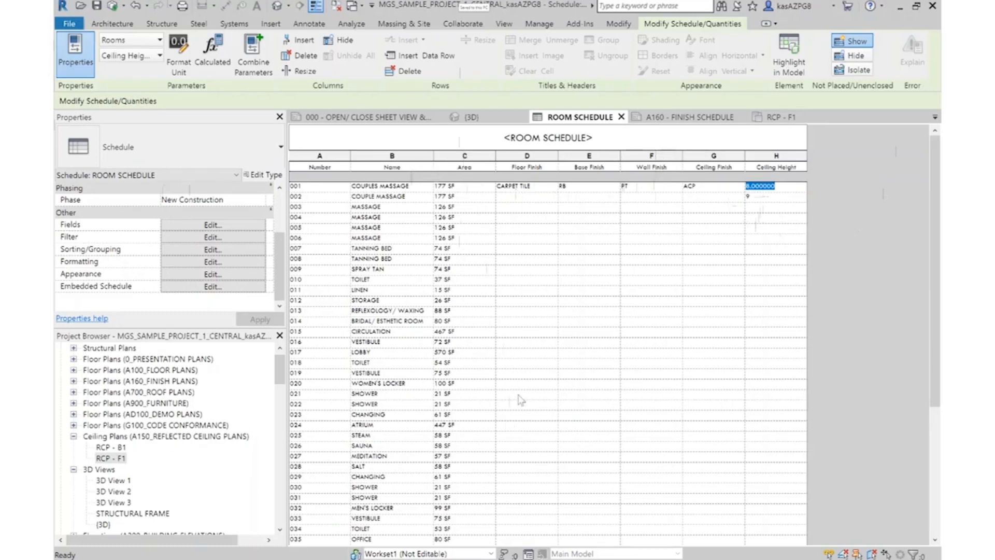
Remove the Ceiling Height field from the room schedule and delete its parameter, accepting the loss of its data
click(784, 156)
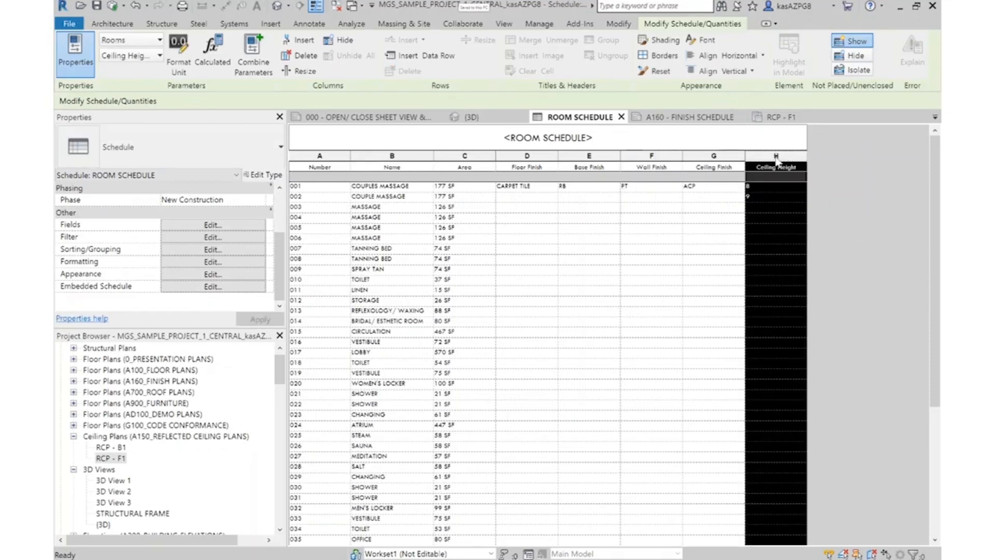
right_click(779, 158)
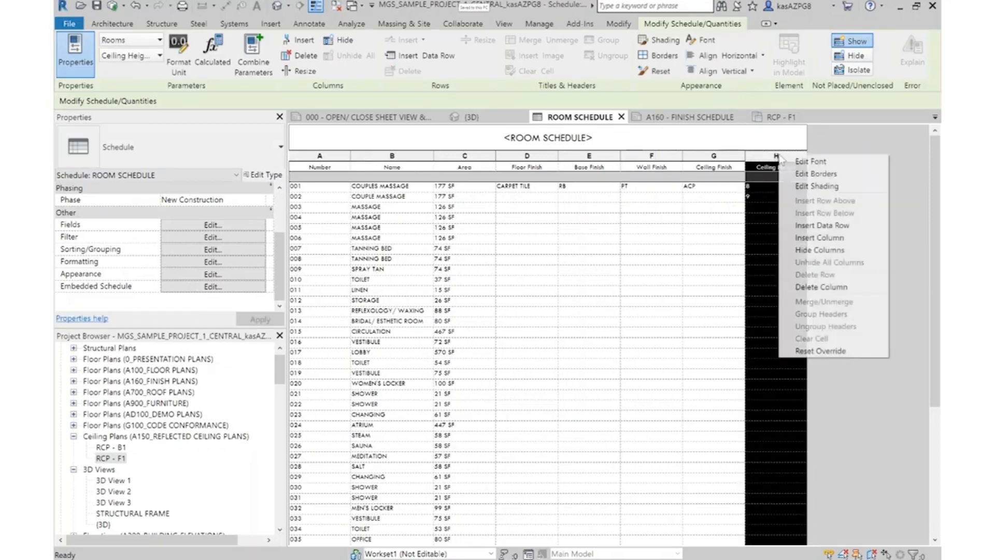
click(780, 132)
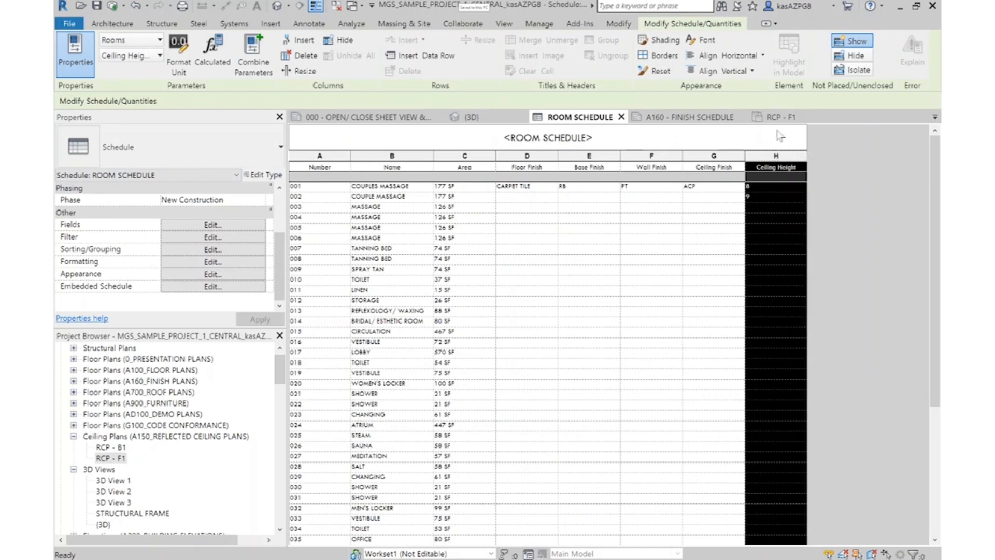
click(207, 224)
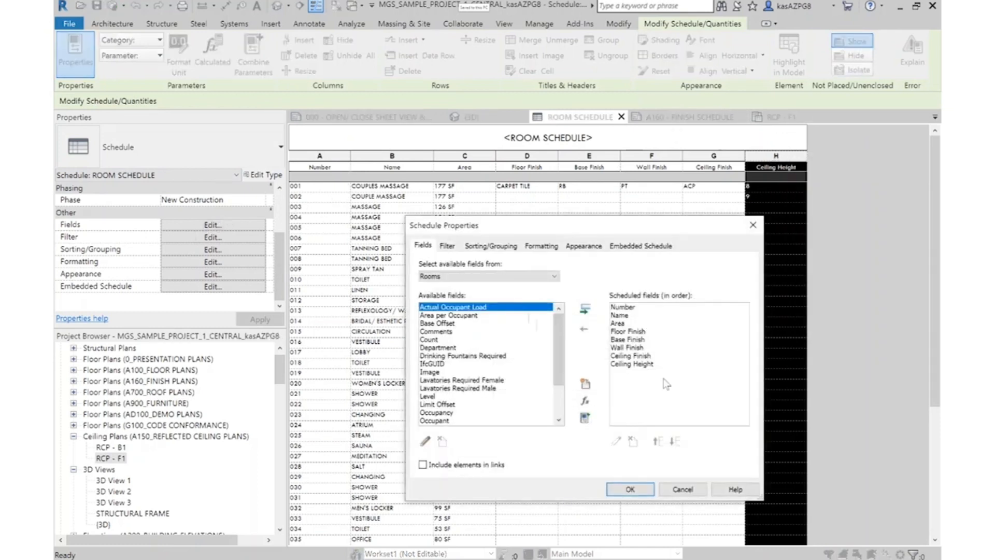
click(645, 364)
click(585, 326)
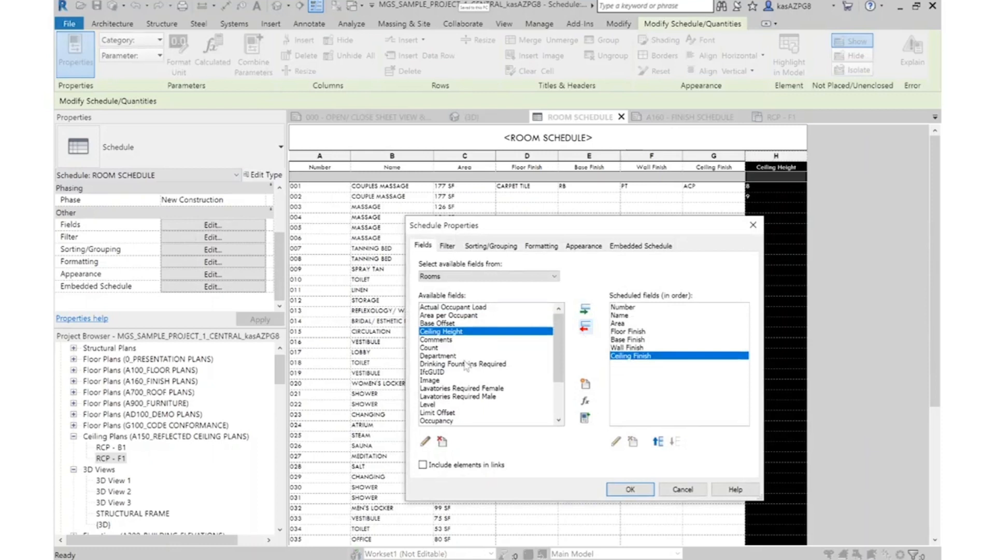
click(442, 441)
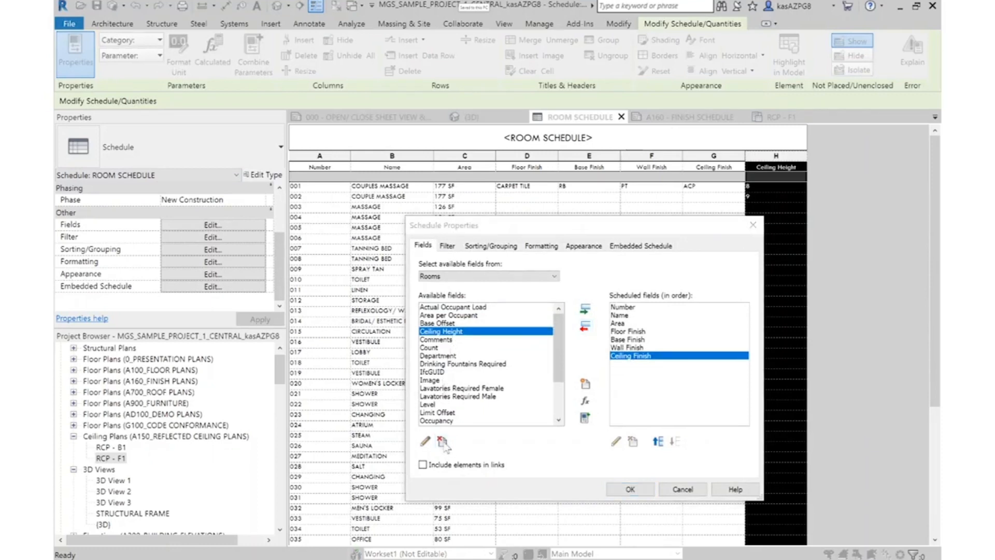
click(530, 311)
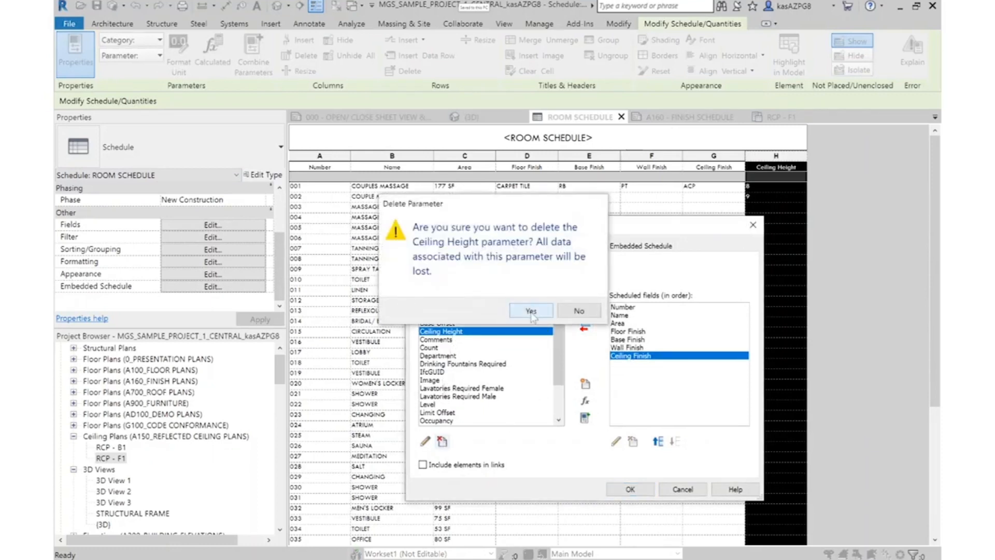
Add the Unbounded Height field after Ceiling Finish and apply the schedule properties
click(472, 388)
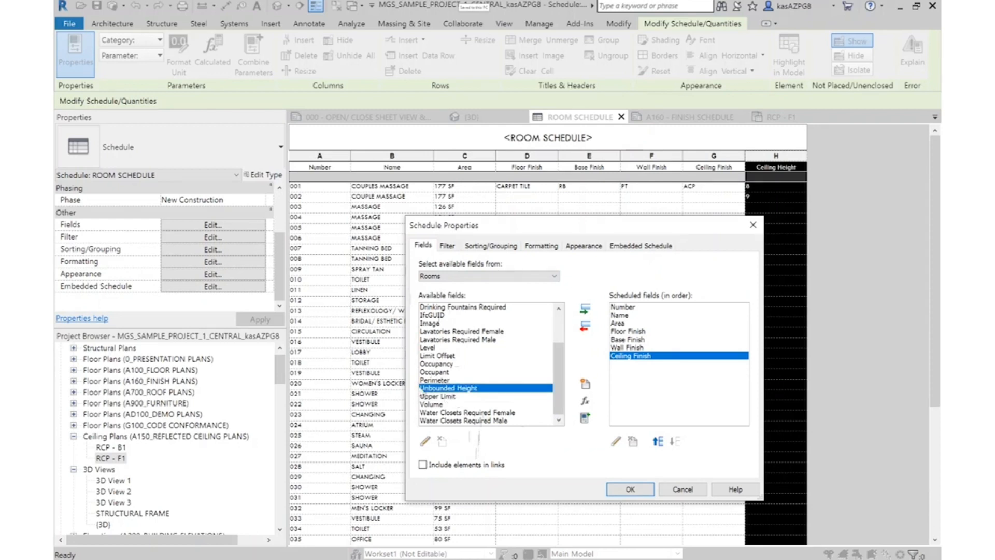
click(585, 309)
click(630, 489)
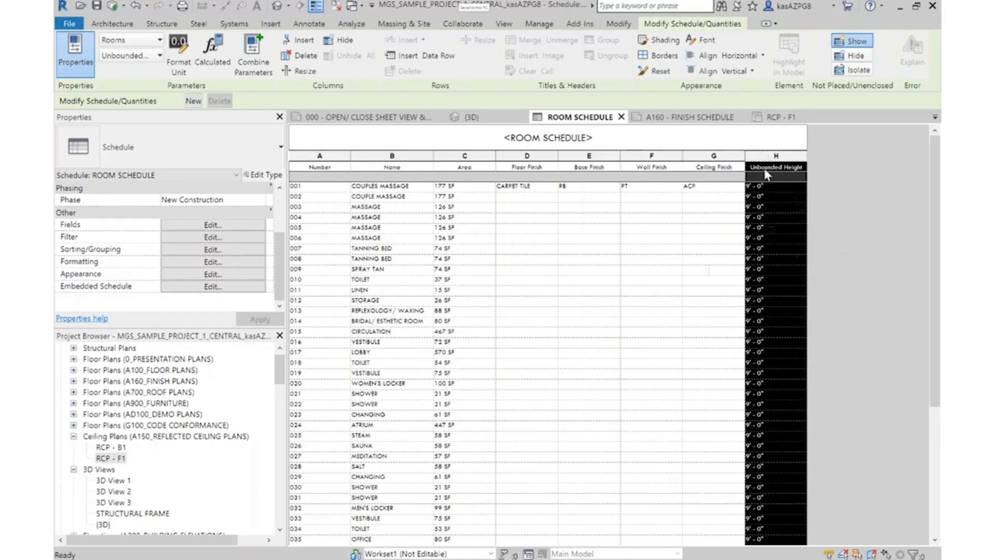
Rename the Unbounded Height column header to Ceiling Height
drag(783, 166, 719, 162)
text(Cei)
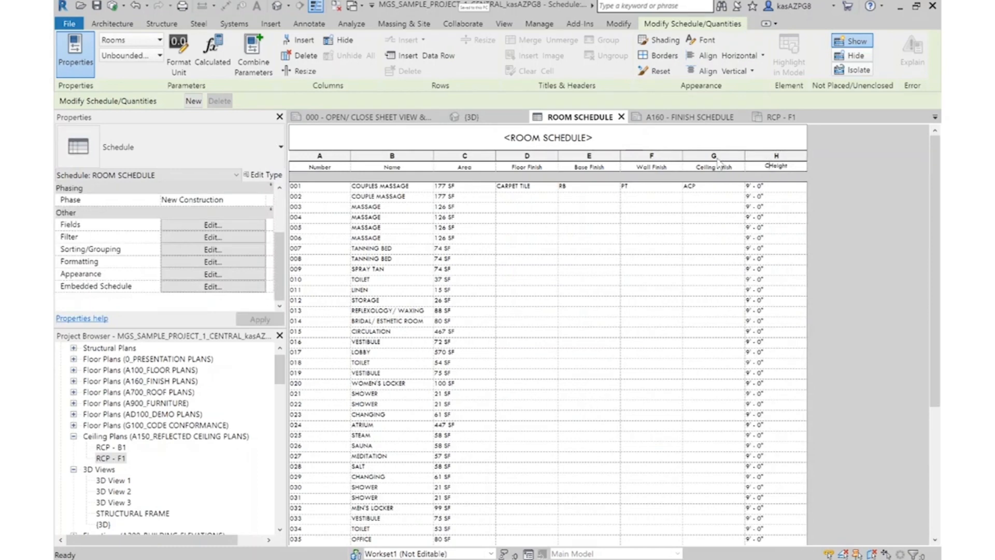
text(ling)
key(BackSpace)
key(BackSpace)
text(ling)
key(Return)
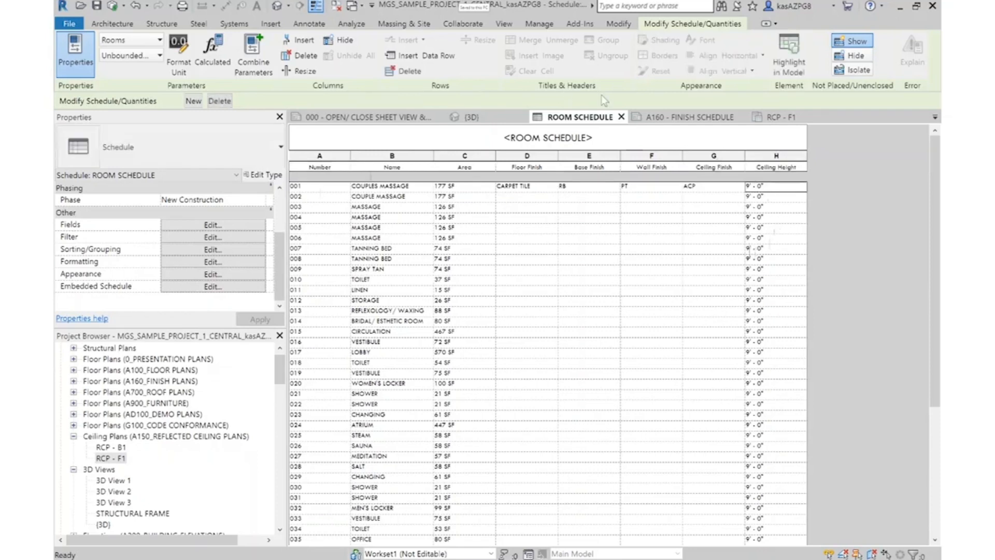
Open the RCP - F1 ceiling plan and examine the constraints of room 001, including its Limit Offset
click(787, 118)
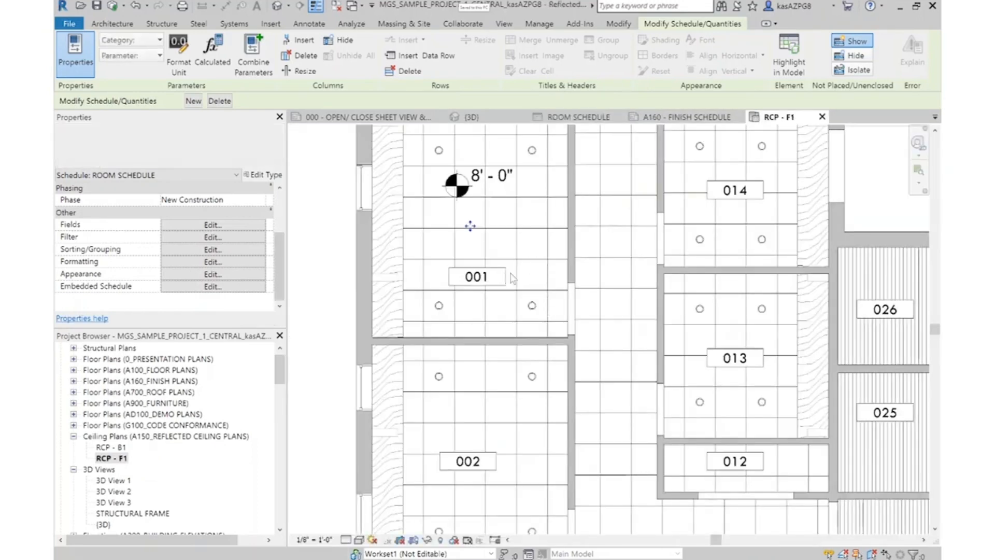
click(511, 256)
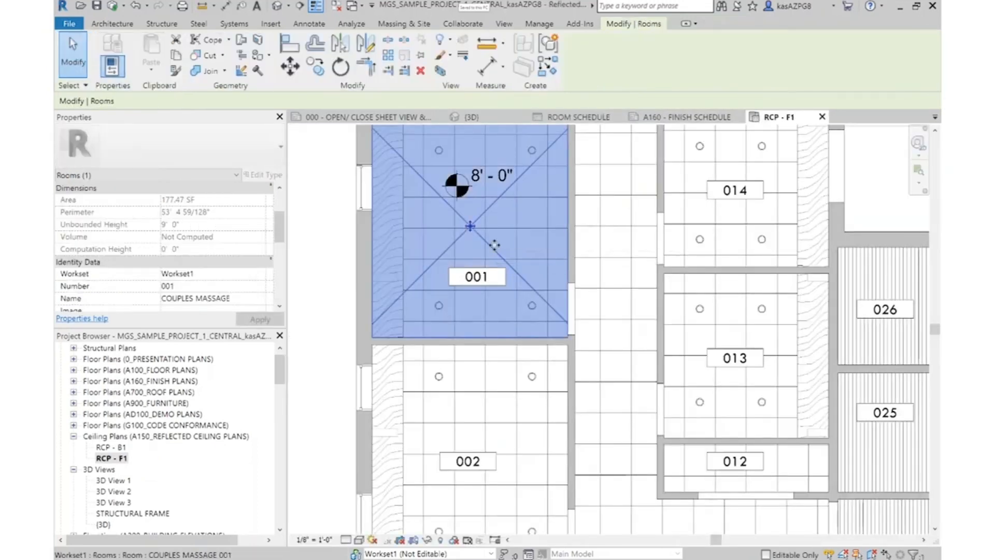
scroll(141, 232, down, 2)
scroll(141, 231, up, 4)
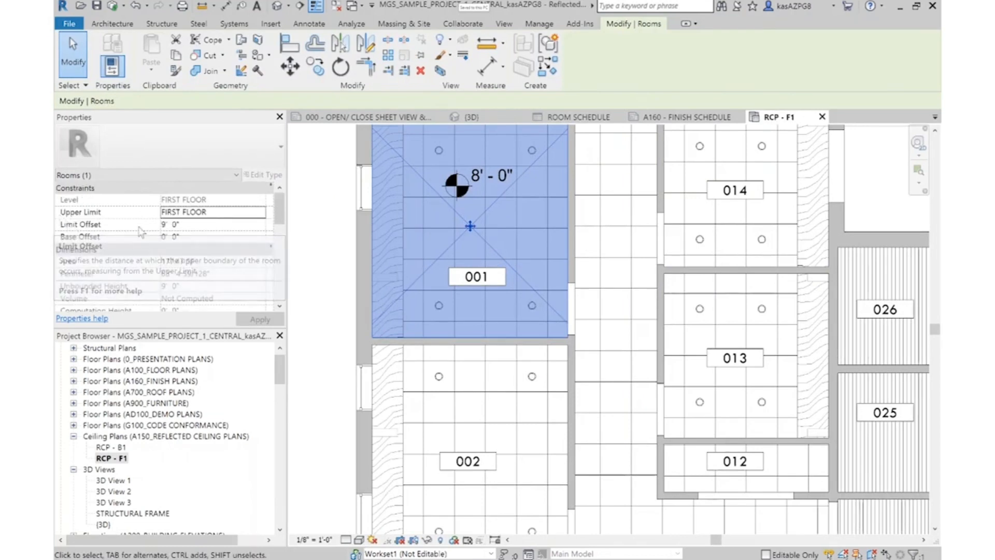
click(209, 229)
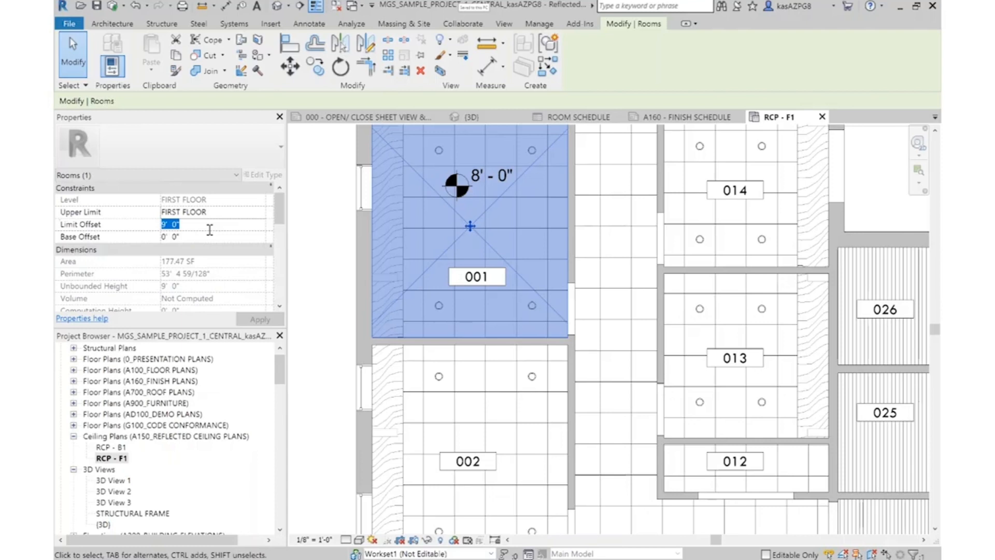
right_click(496, 251)
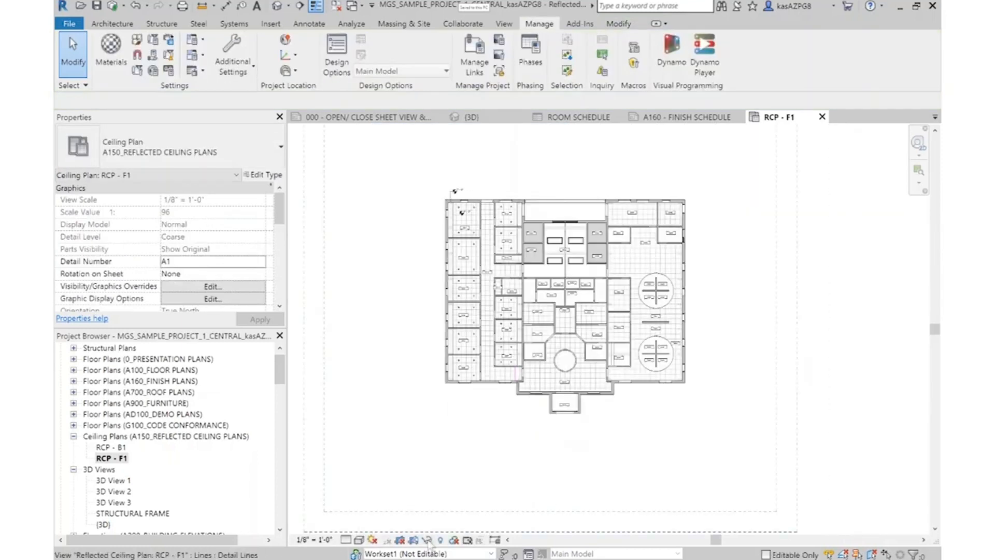
Select the whole first-floor ceiling plan and filter the selection to Rooms only
drag(393, 166, 697, 422)
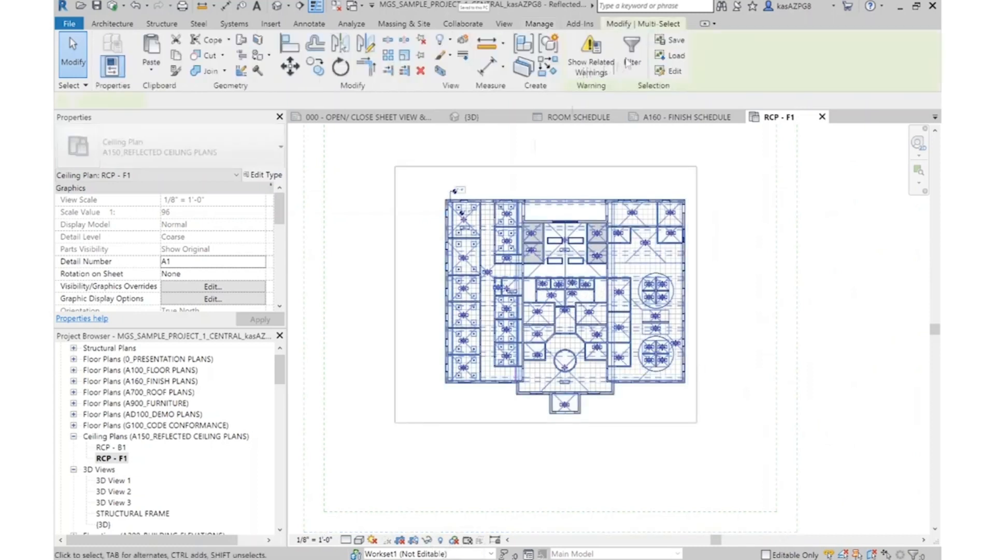
click(631, 52)
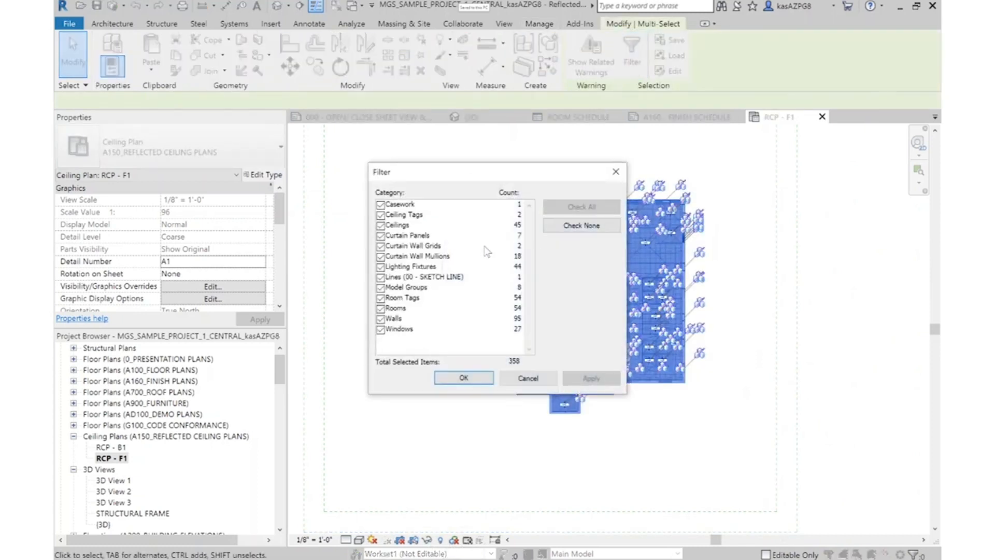
click(579, 226)
click(381, 308)
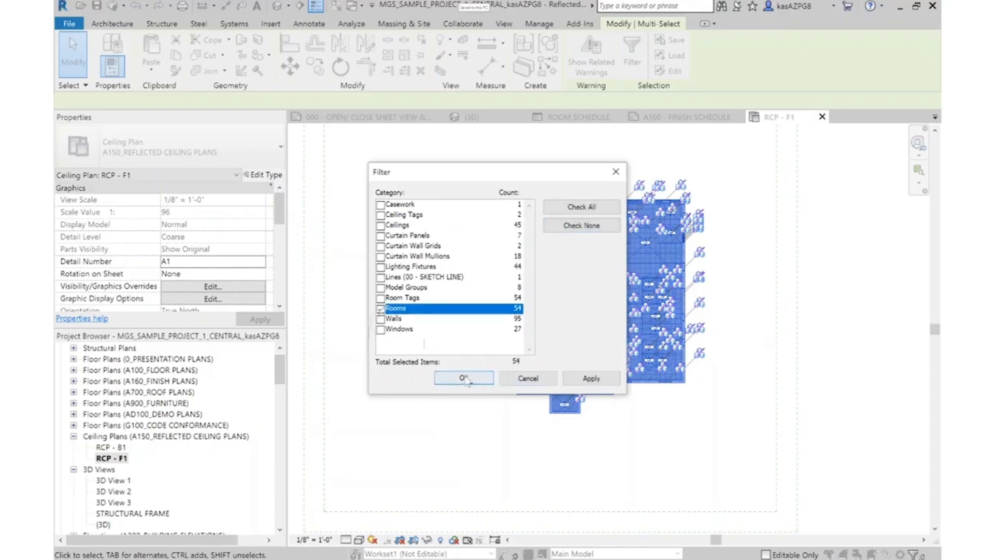
click(464, 377)
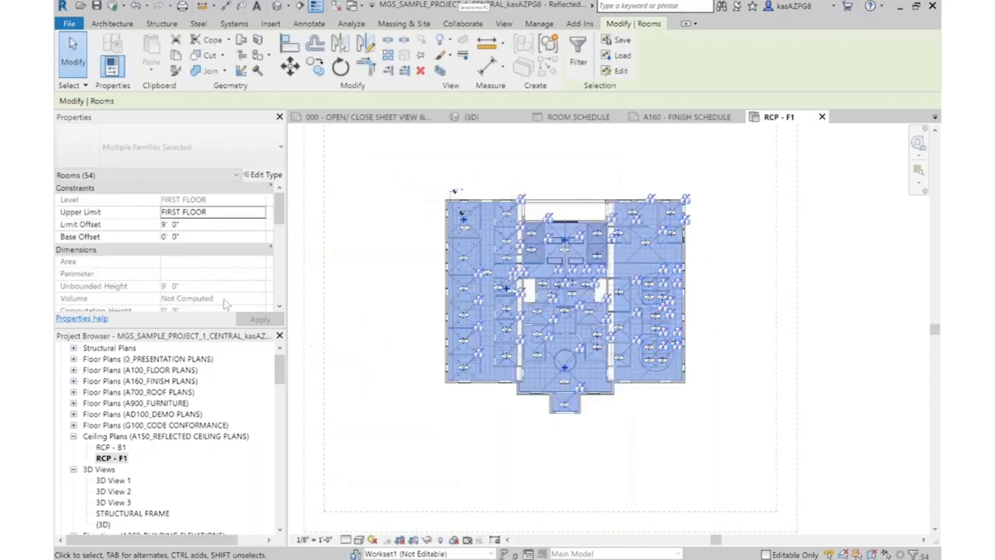
Set the Limit Offset of all selected rooms to 8' 0" and clear the selection
click(203, 227)
text(8)
key(Return)
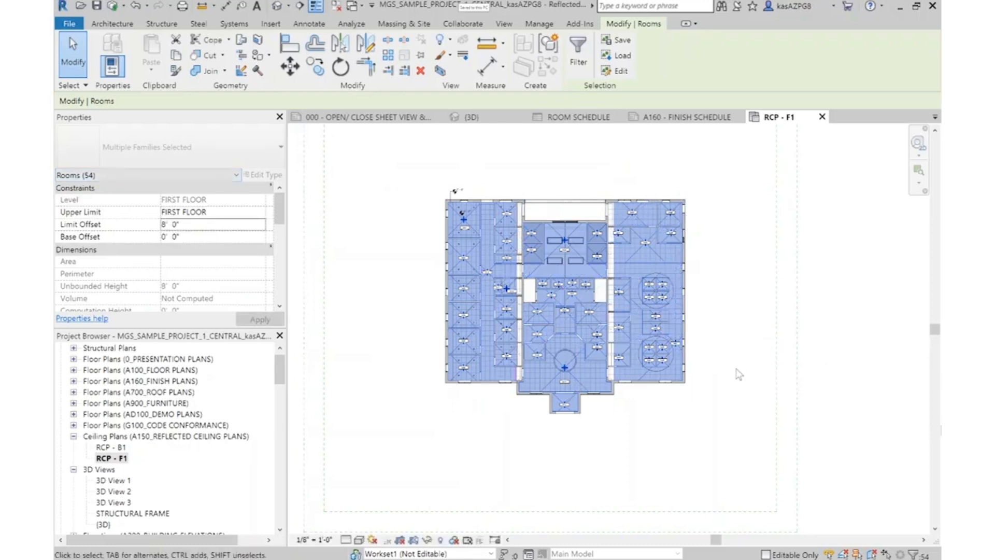
click(739, 374)
Tag all untagged ceilings in the current view with the 00 - Ceiling Tag : Height tag
scroll(456, 188, up, 5)
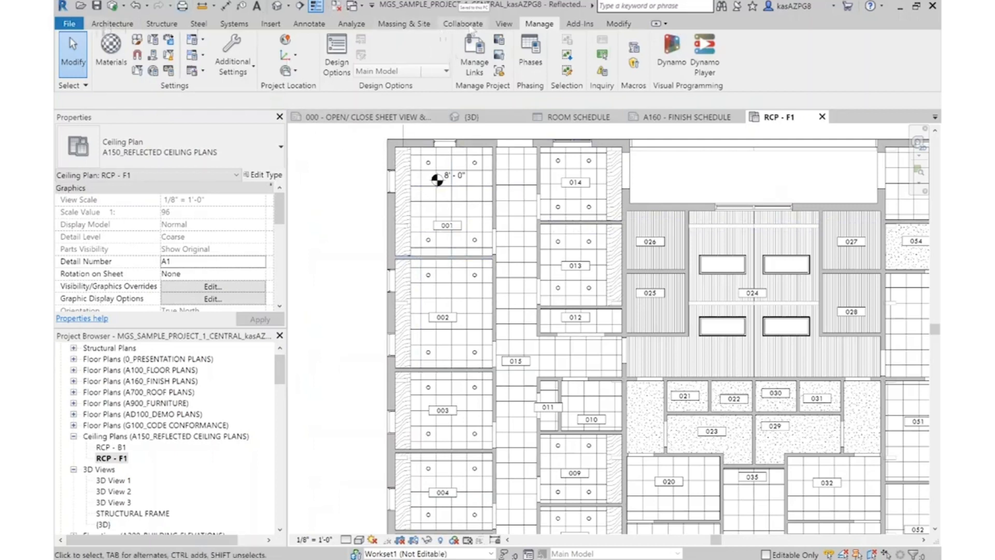
click(112, 23)
click(309, 23)
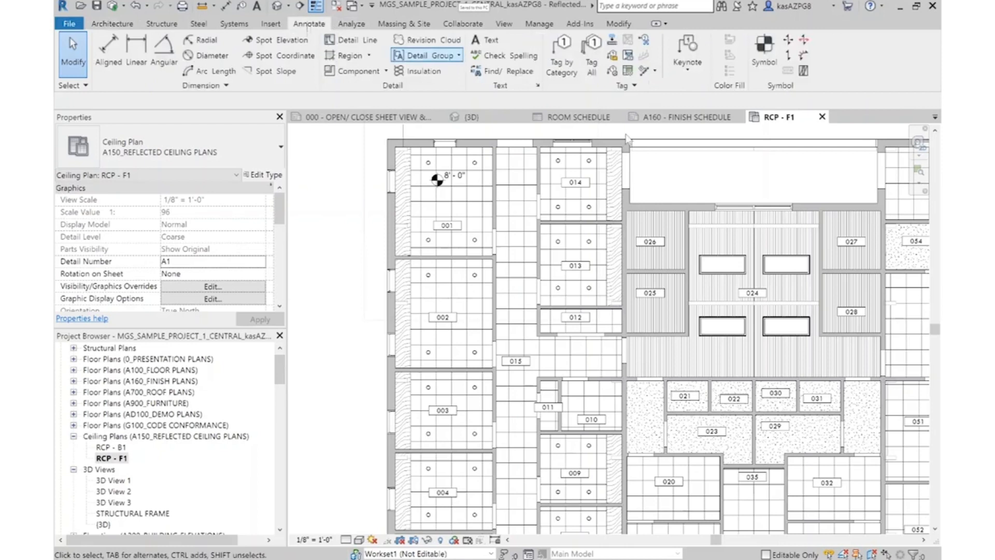
click(591, 57)
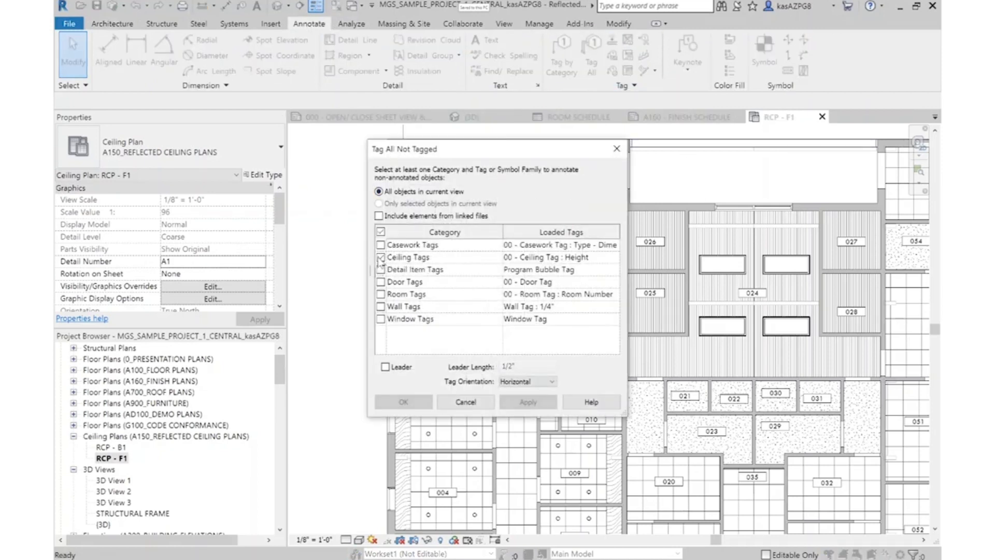
click(381, 257)
click(528, 401)
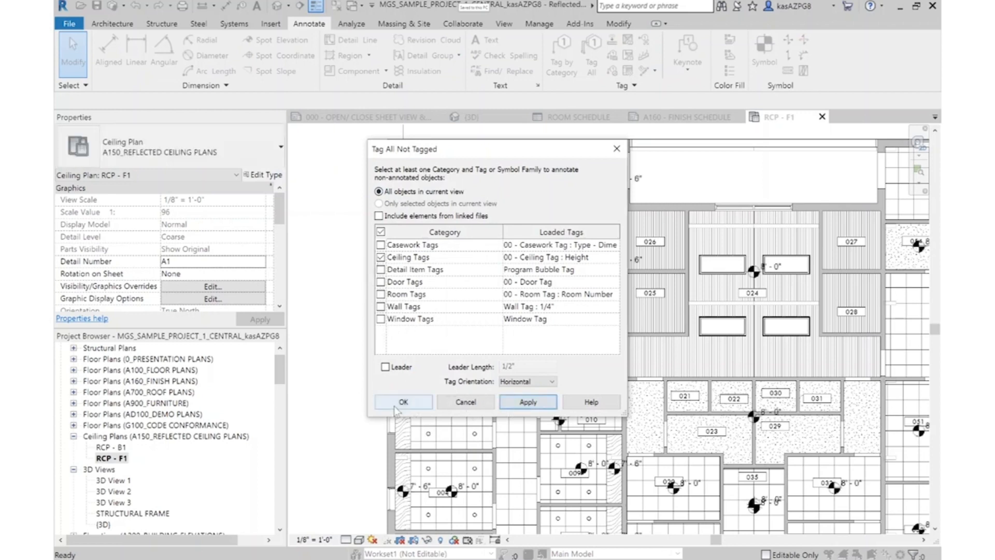
click(397, 406)
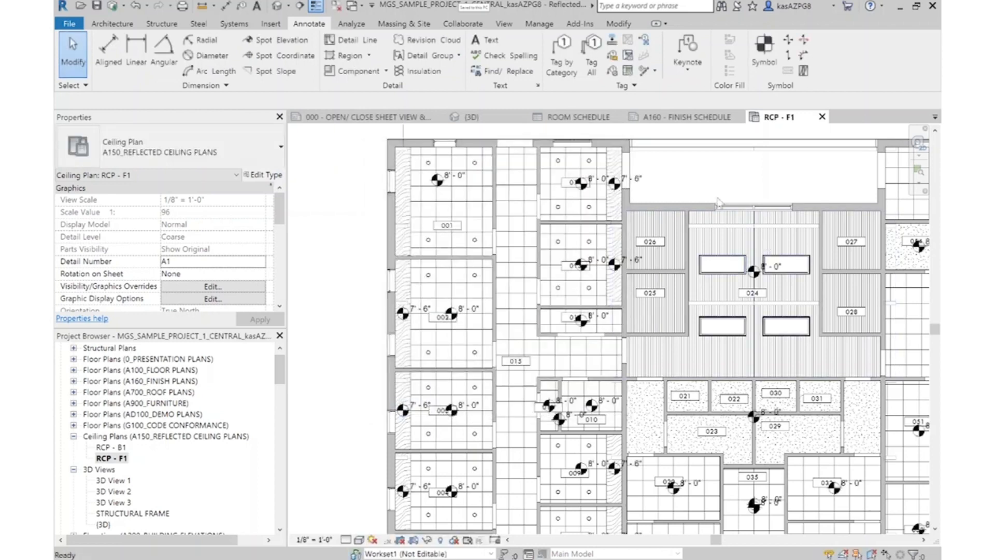
Move the 9' - 0" ceiling tag out of the circular ceiling in room 017 onto the surrounding grid ceiling
middle_drag(770, 523, 663, 324)
scroll(653, 325, up, 5)
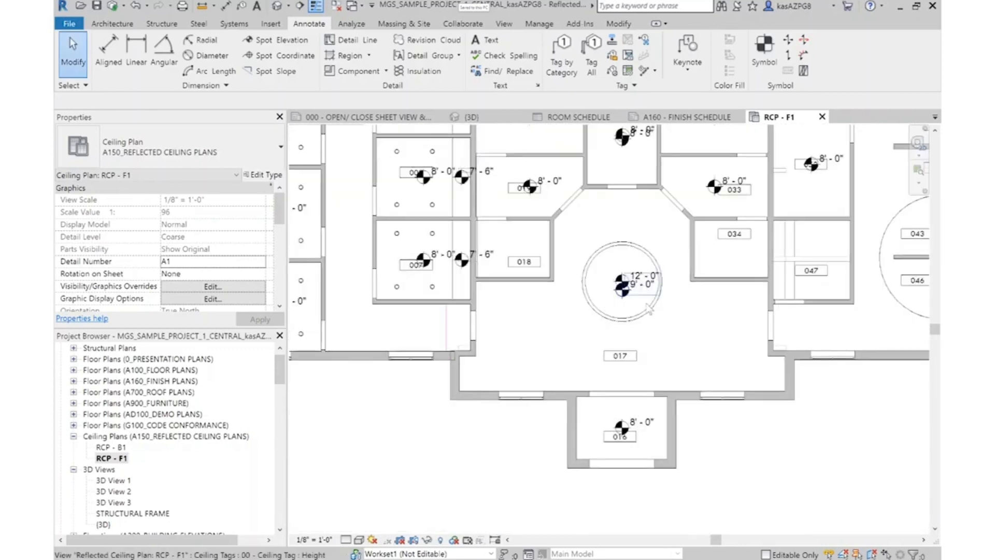
scroll(635, 329, down, 2)
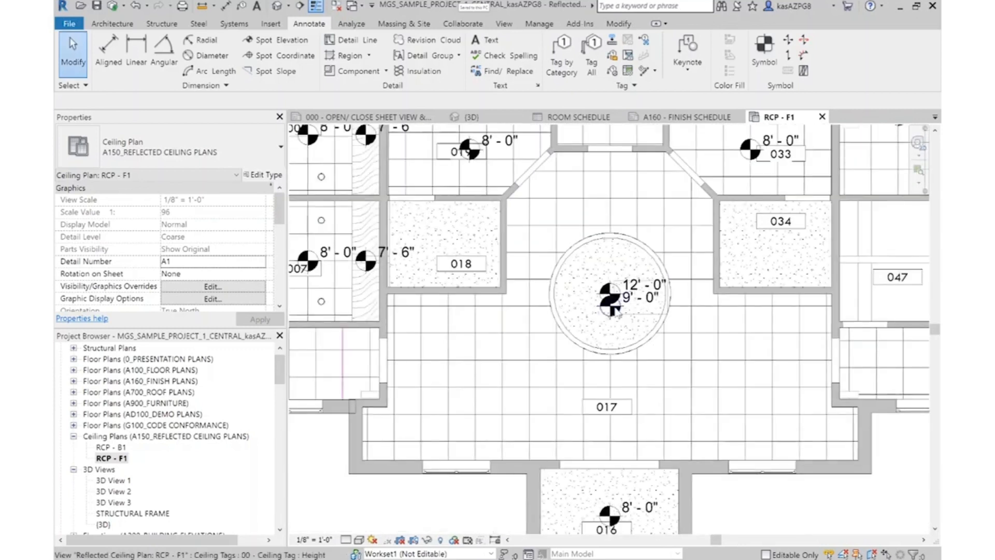
click(613, 308)
mouse_move(718, 389)
mouse_down()
mouse_move(720, 400)
mouse_move(718, 381)
mouse_up()
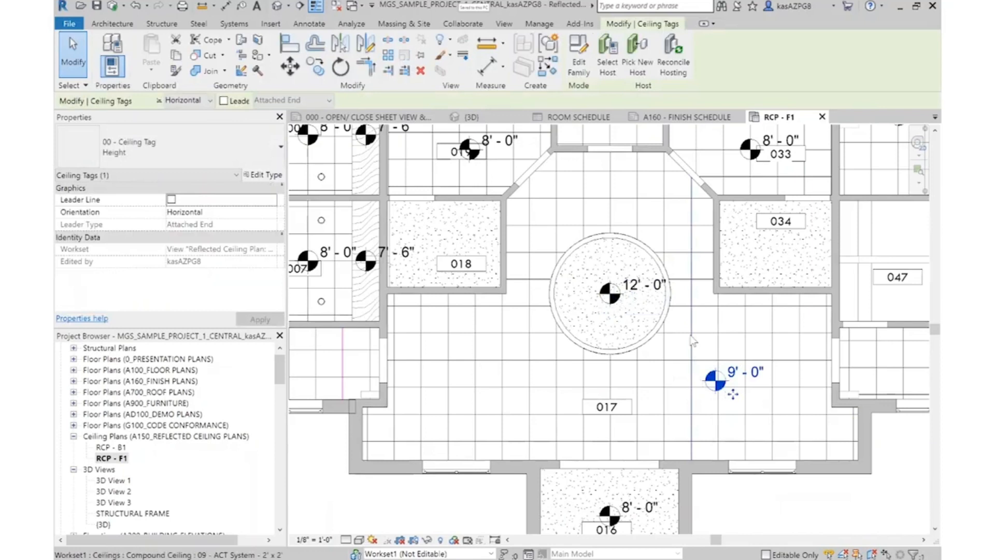
key(Escape)
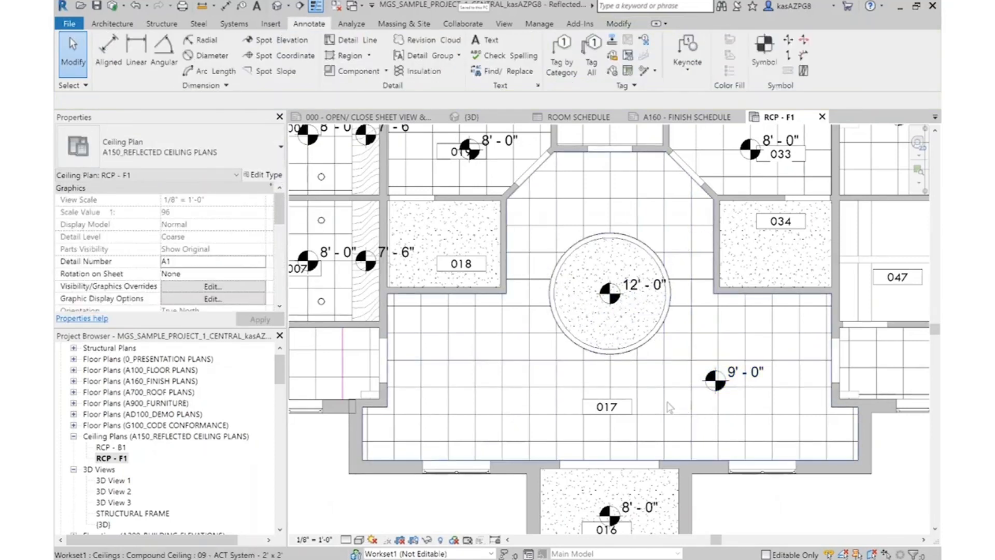
Set the Limit Offset of room 017 to 9' 0" and clear the selection
click(636, 412)
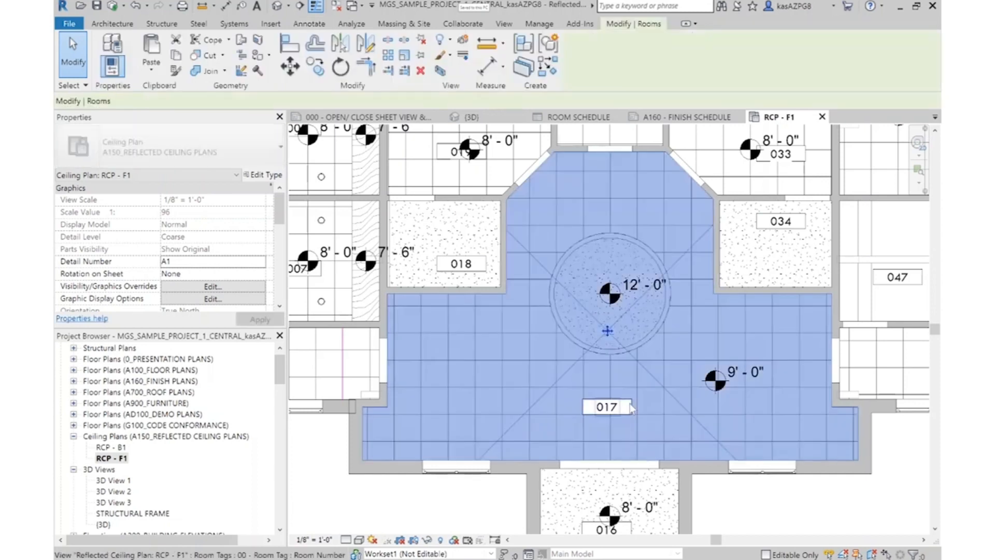
click(209, 224)
text(9)
key(Return)
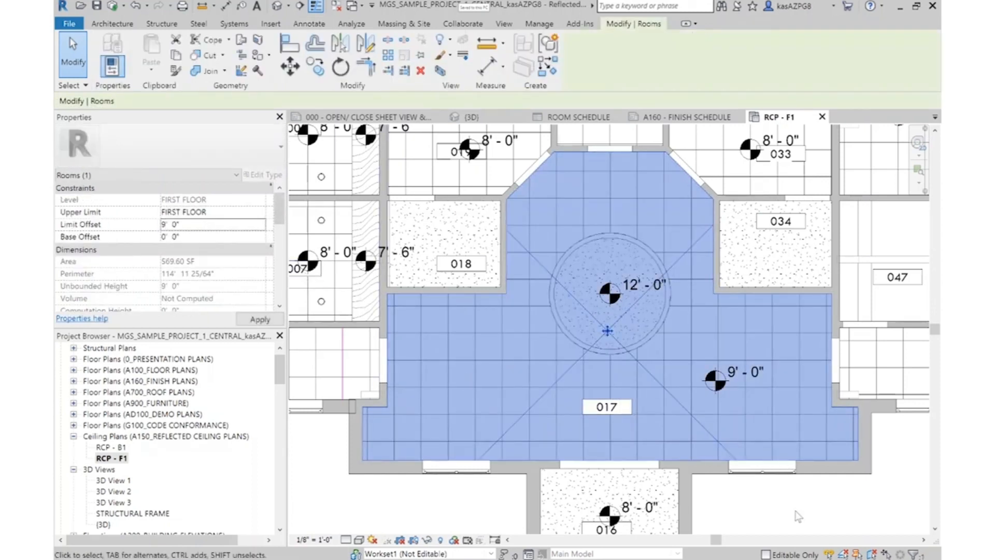
key(Escape)
Delete the ceiling height tag between the skylights in atrium room 024
scroll(710, 321, down, 1)
scroll(710, 321, down, 1)
mouse_move(370, 329)
middle_down()
mouse_move(449, 340)
mouse_move(253, 367)
middle_up()
middle_drag(777, 385, 590, 480)
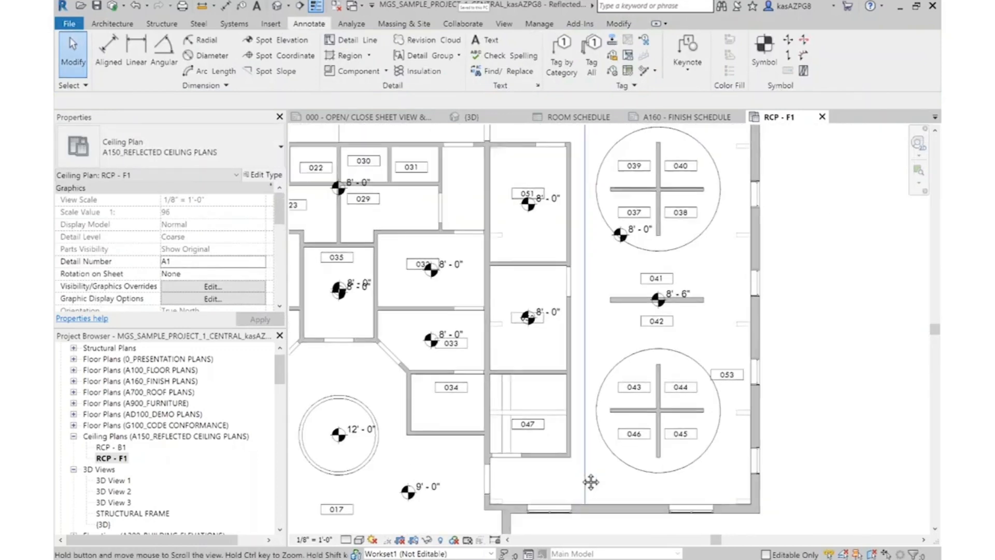
middle_drag(339, 136, 628, 304)
scroll(624, 271, up, 1)
scroll(637, 179, up, 2)
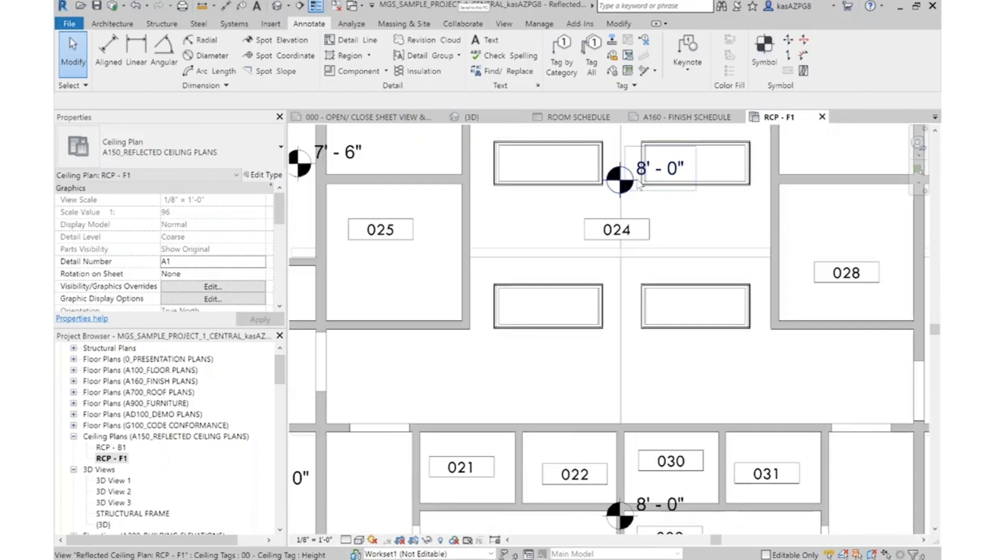
click(628, 185)
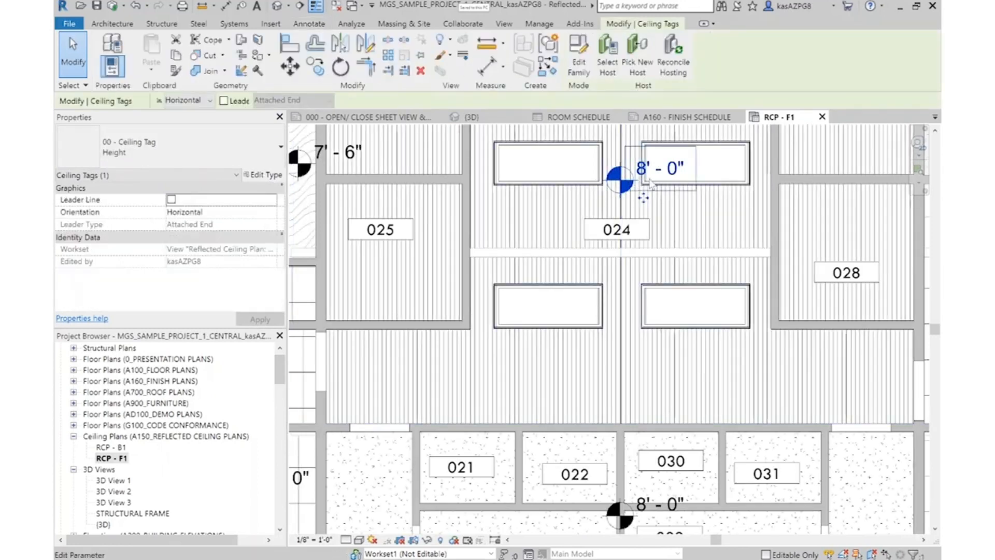
key(Delete)
scroll(642, 234, down, 5)
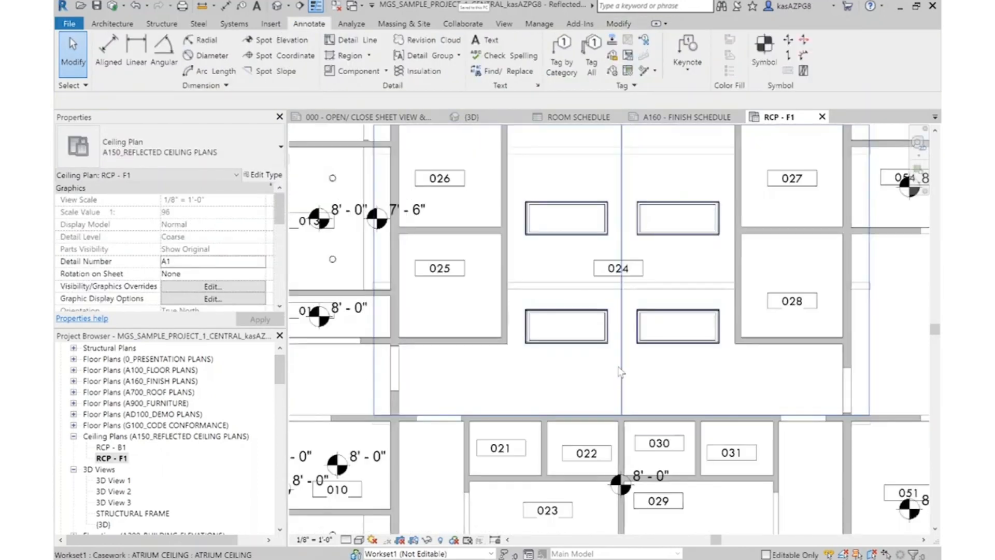
Open the section through the atrium from NEW - F1 FLOOR PLAN and check the ceiling height above FIRST FLOOR with a temporary detail line
scroll(649, 274, up, 3)
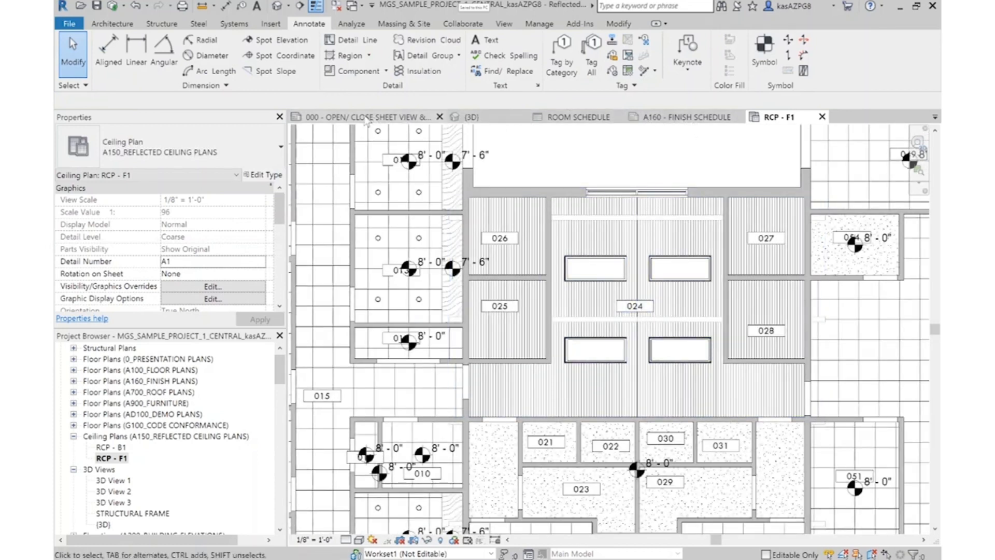
scroll(167, 442, up, 1)
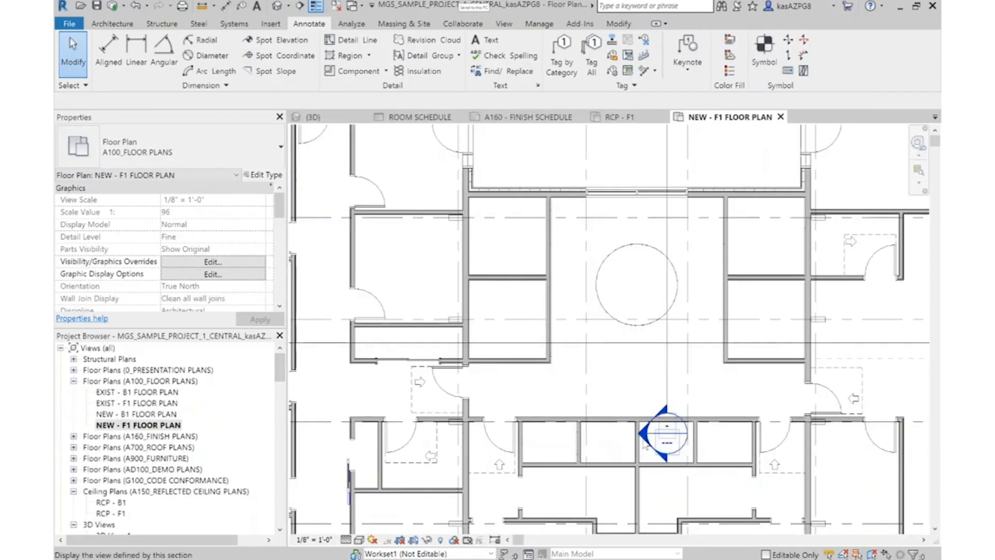
double_click(644, 439)
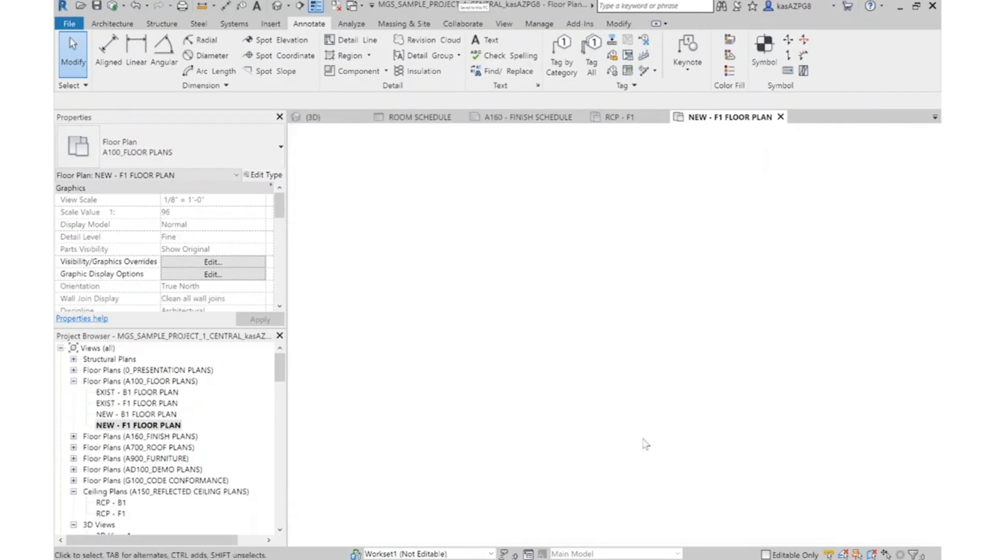
scroll(590, 332, up, 2)
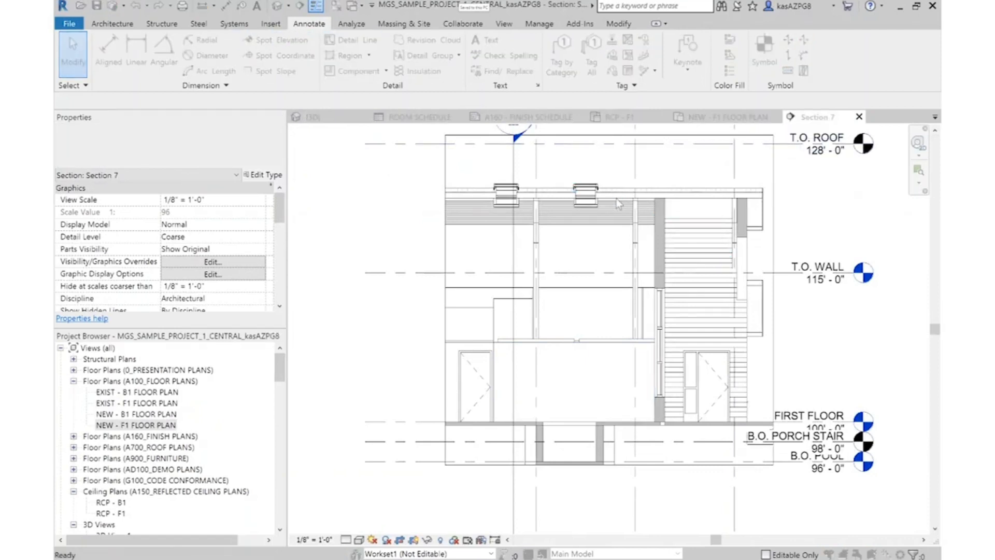
click(579, 337)
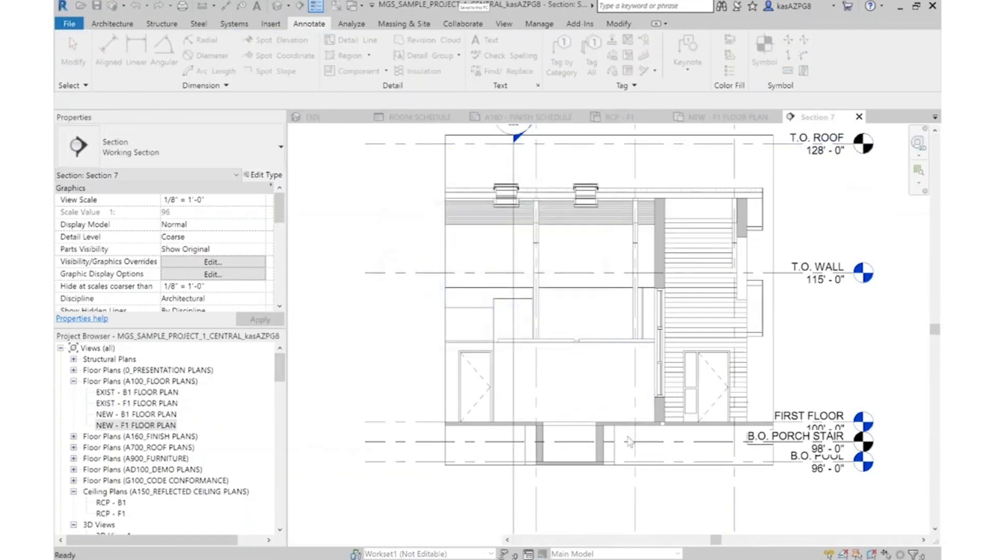
click(601, 423)
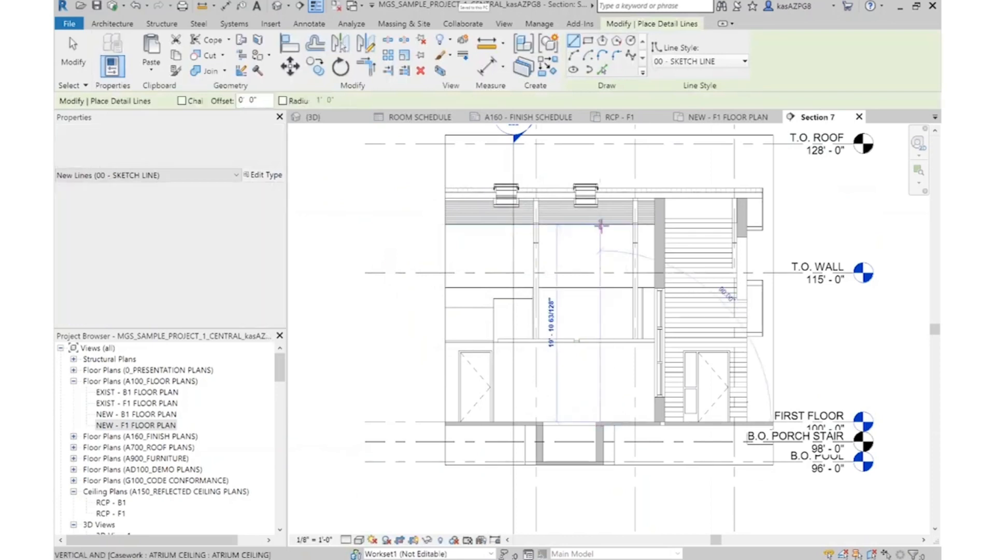
scroll(601, 197, up, 3)
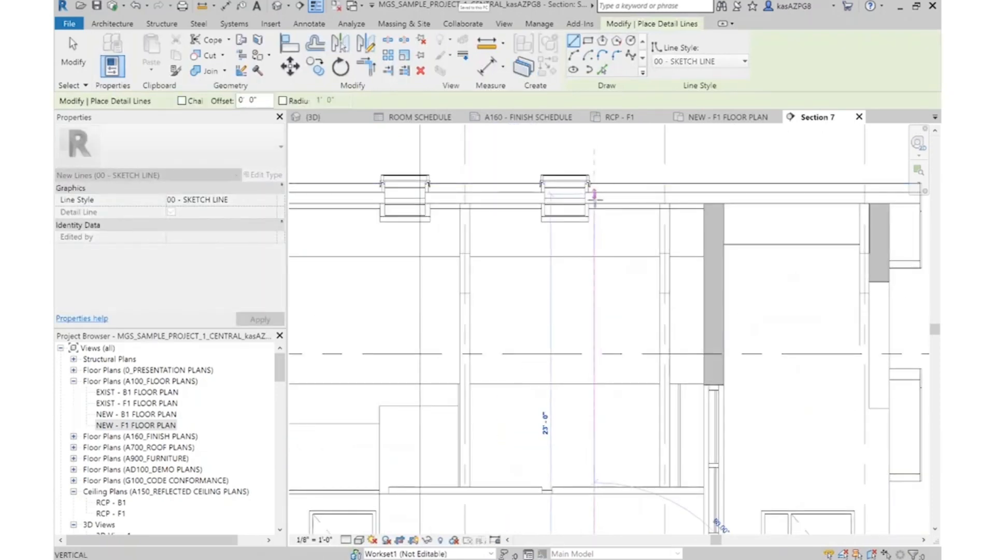
key(Escape)
key(Escape)
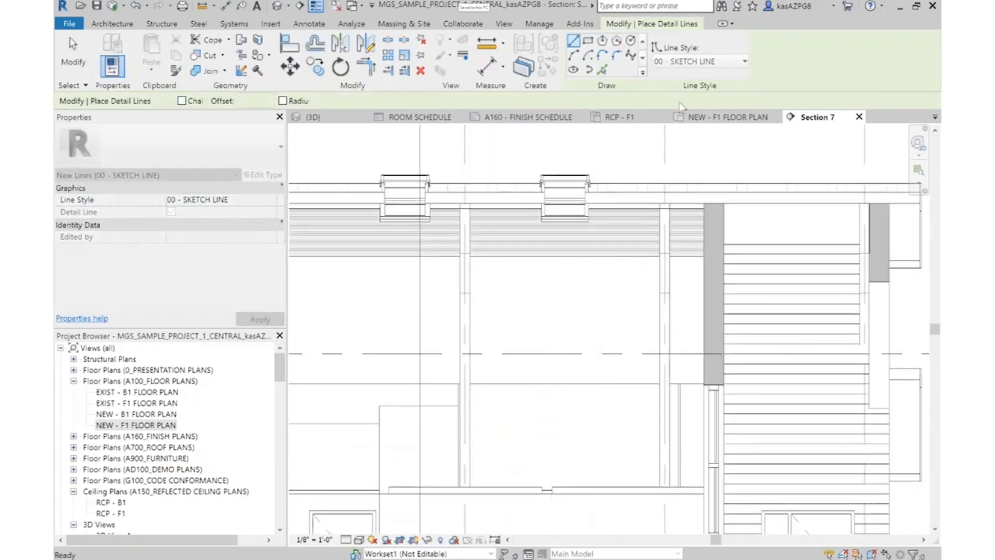
Return to the RCP - F1 ceiling plan and set the Limit Offset of atrium room 024 to 22' 6"
click(619, 116)
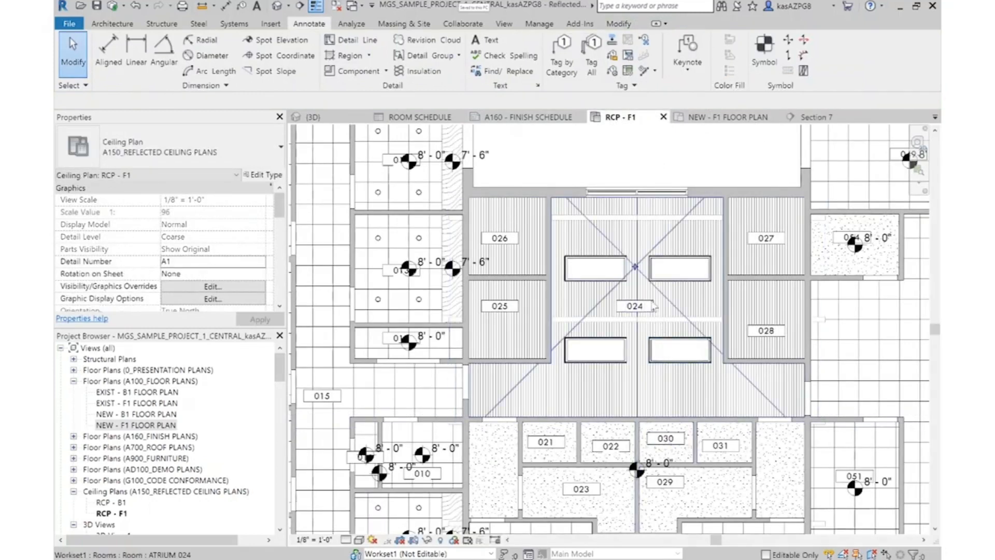
click(658, 305)
scroll(270, 239, down, 1)
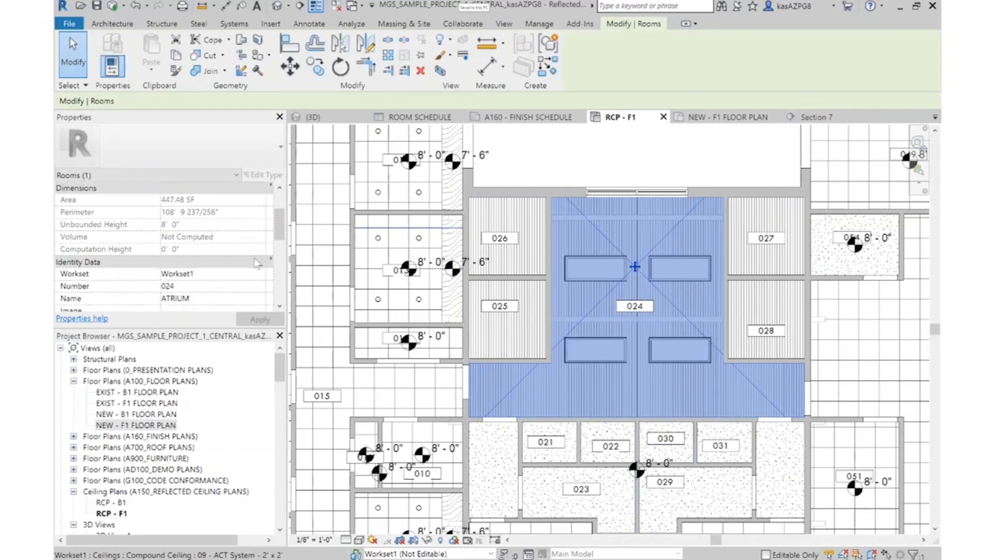
scroll(205, 237, down, 5)
scroll(206, 237, up, 6)
click(195, 228)
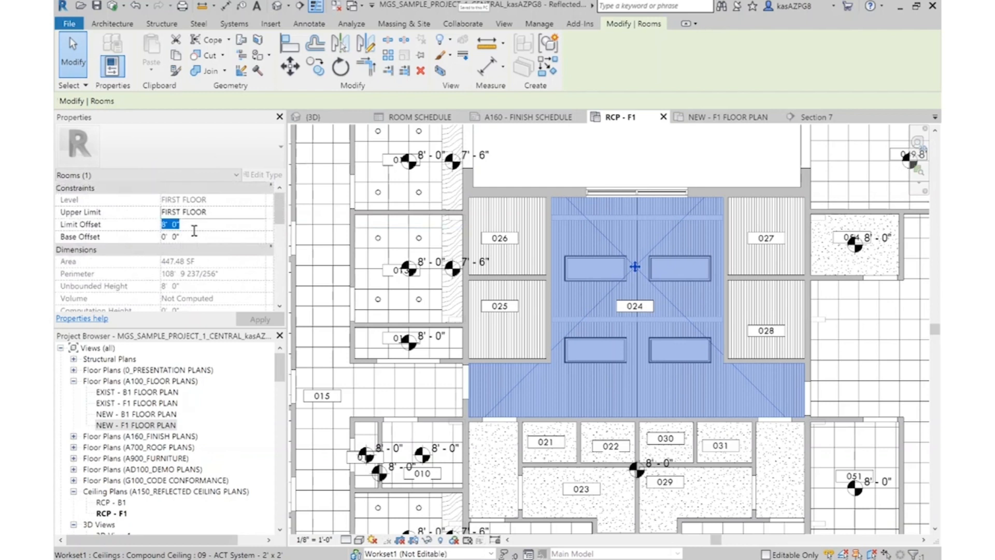
text(22)
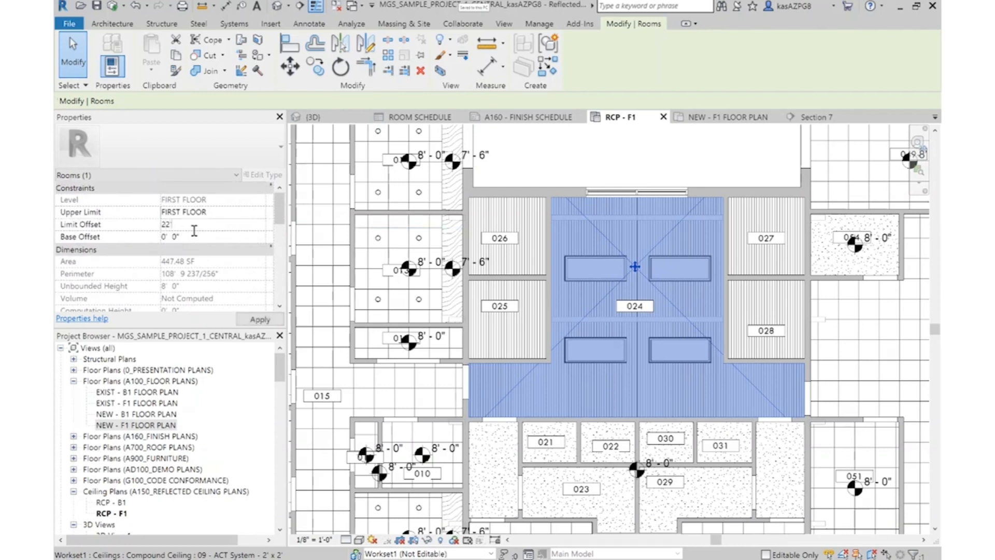
text('  6)
key(Return)
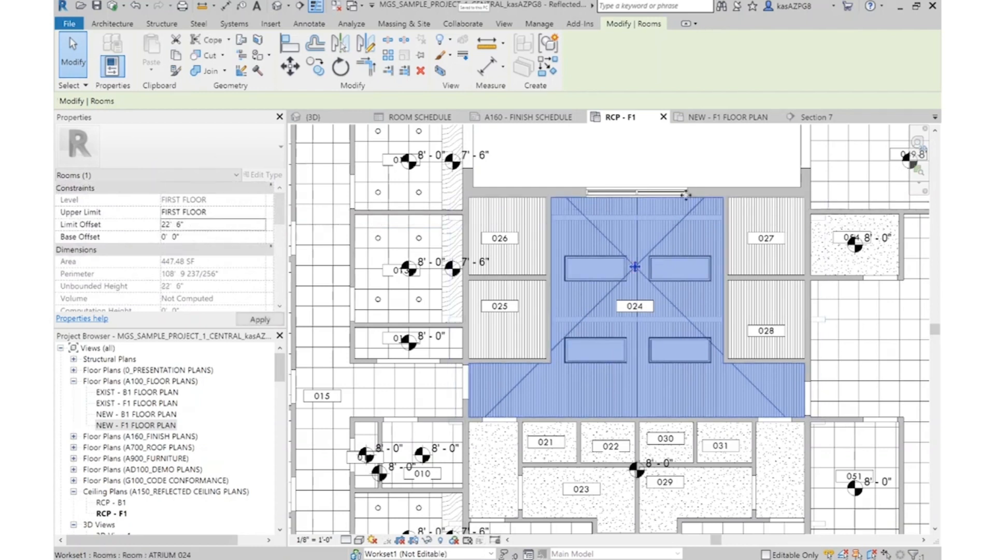
Open the ROOM SCHEDULE and review the Ceiling Height column for all rooms
click(419, 117)
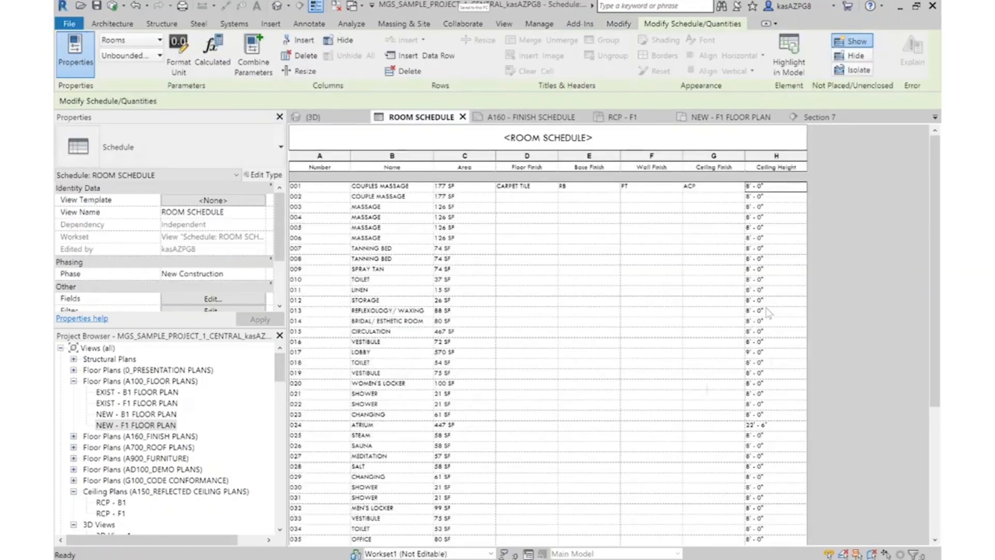
scroll(769, 432, down, 5)
scroll(770, 438, up, 5)
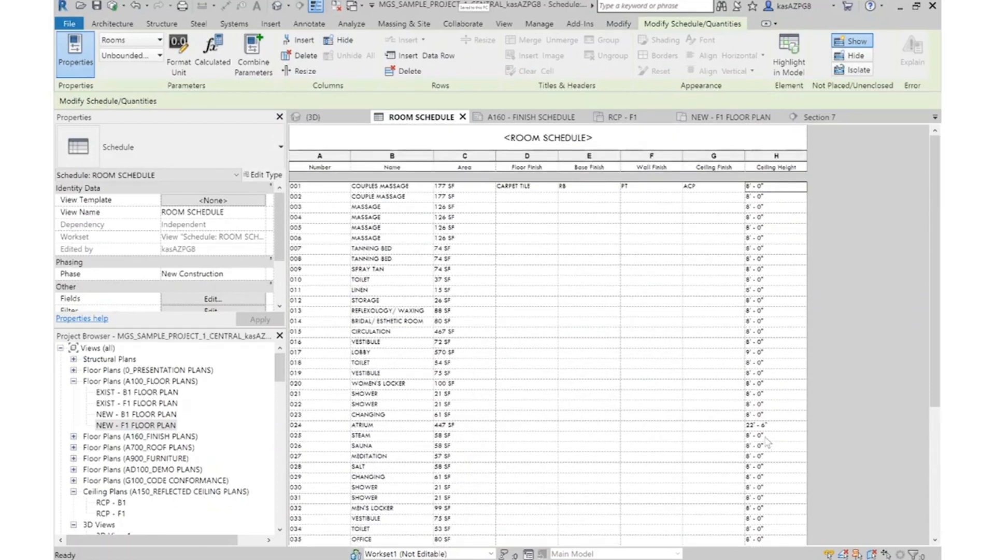
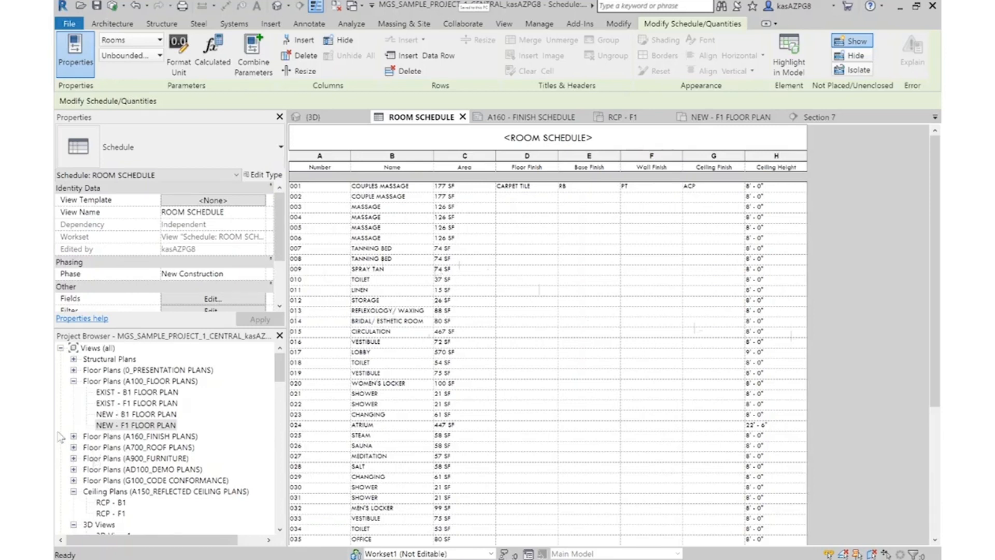
Open the NEW - F1 FINISH PLAN view from the A160_FINISH PLANS floor plans
click(73, 435)
double_click(110, 459)
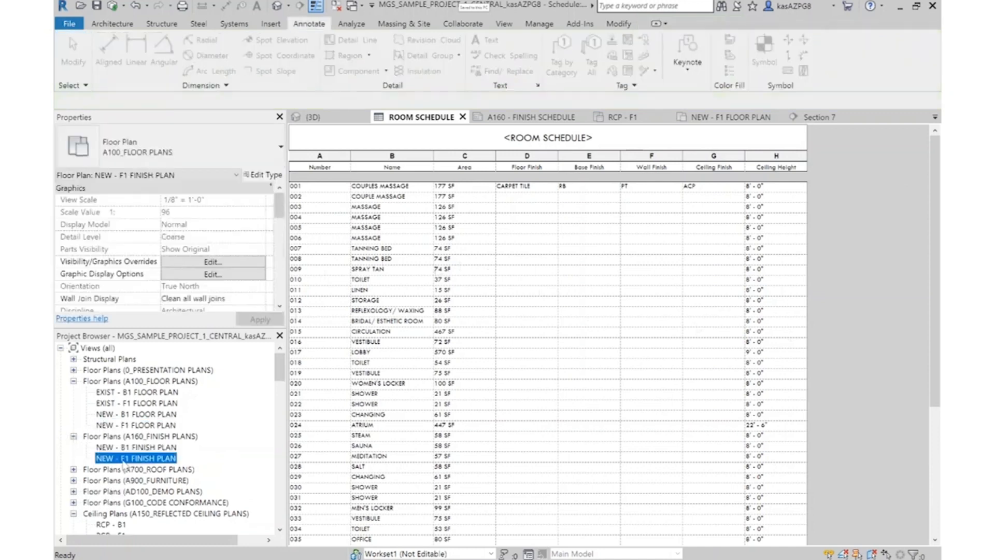
scroll(601, 393, down, 3)
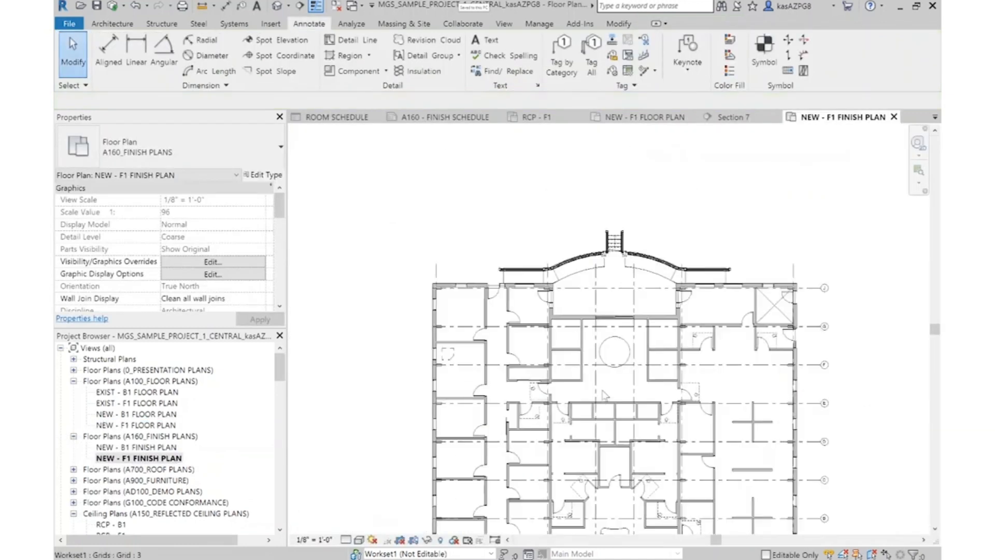
middle_drag(575, 345, 565, 217)
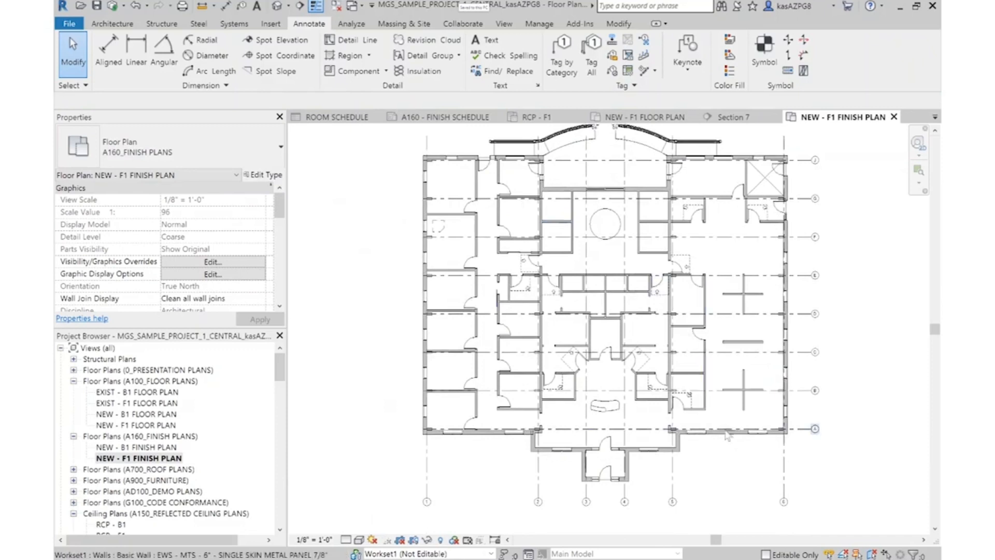
Remove the 36" angled corner base cabinet from the second room down along the west exterior wall
click(440, 227)
scroll(438, 226, up, 4)
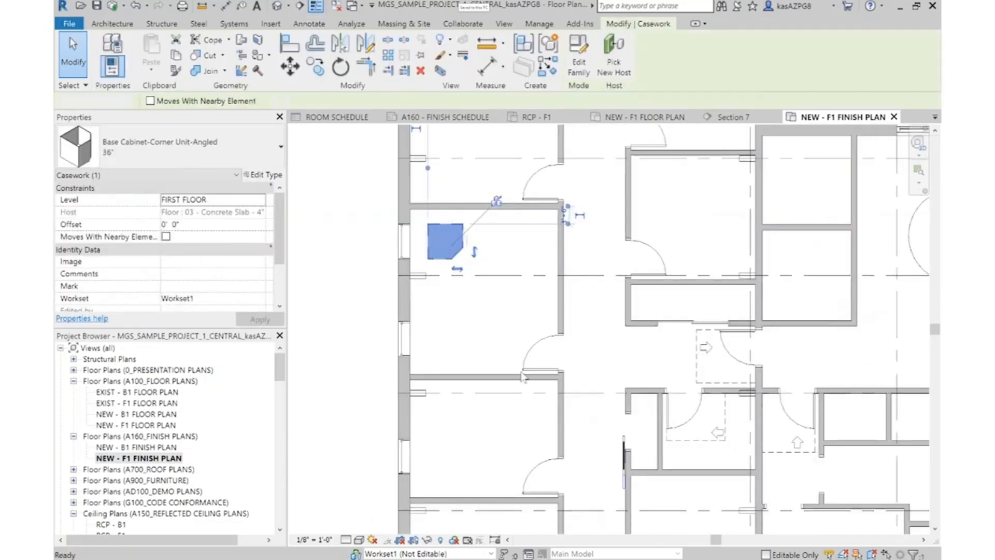
key(Escape)
scroll(516, 301, down, 3)
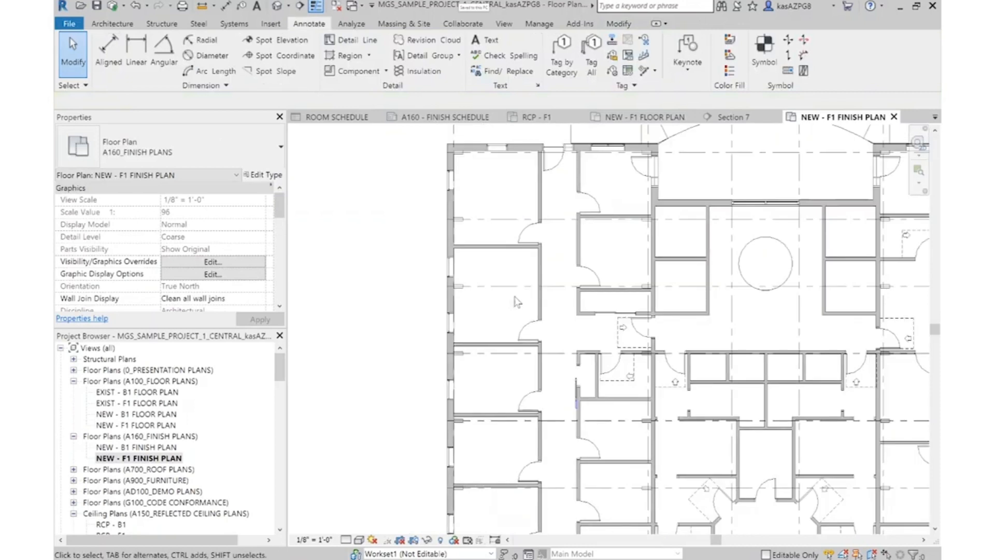
Tag all untagged rooms in the finish plan with the 00 - Finish Tag, using Tag All without leaders
click(592, 62)
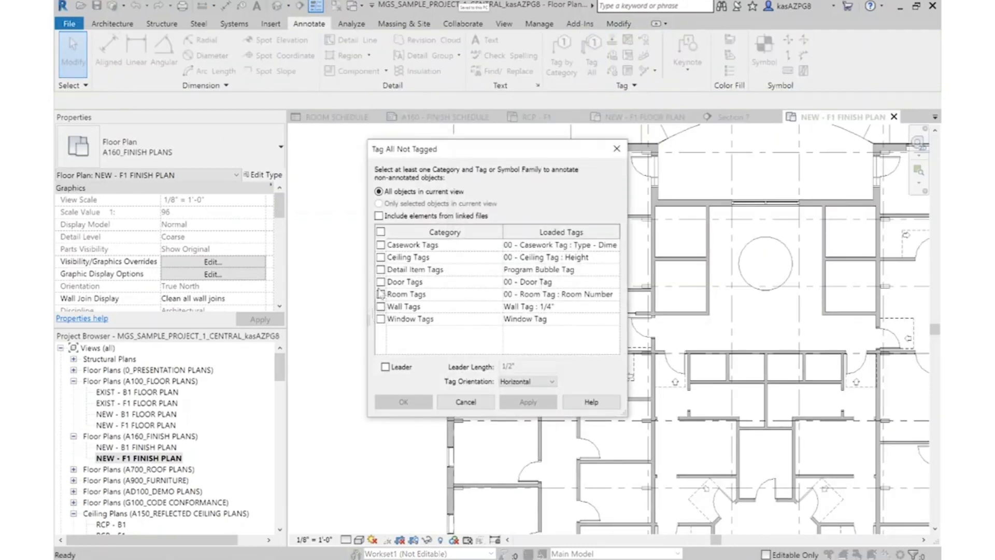
click(380, 294)
click(586, 295)
click(613, 295)
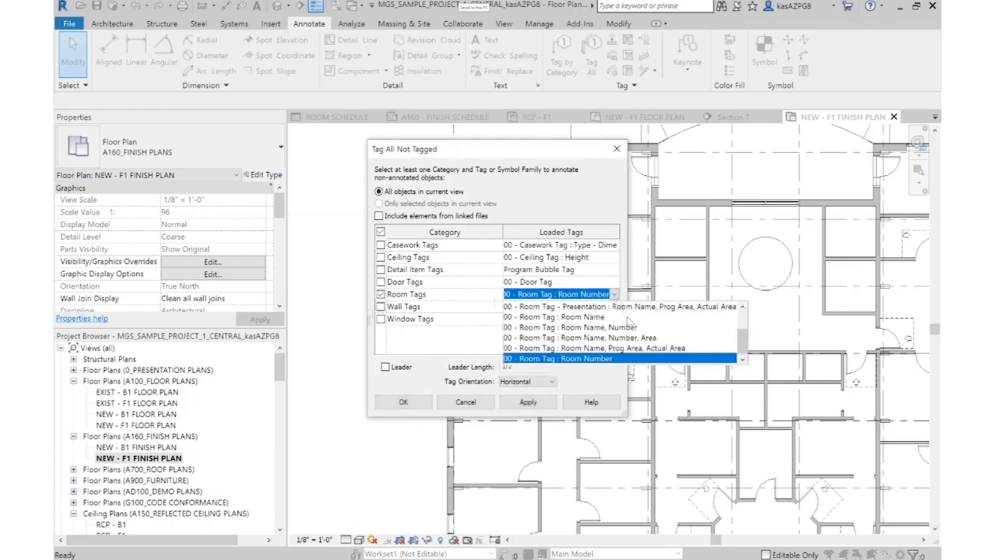
scroll(624, 337, up, 2)
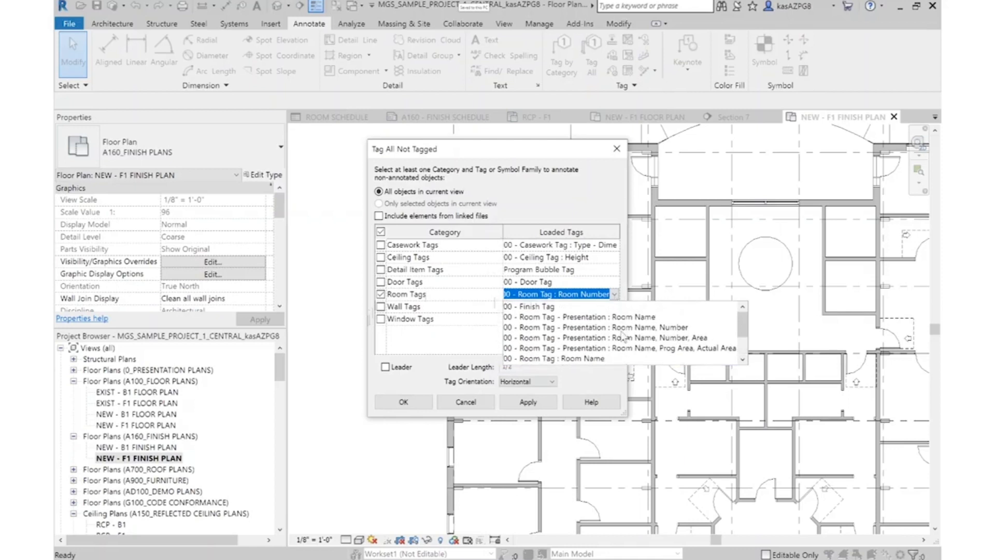
click(534, 307)
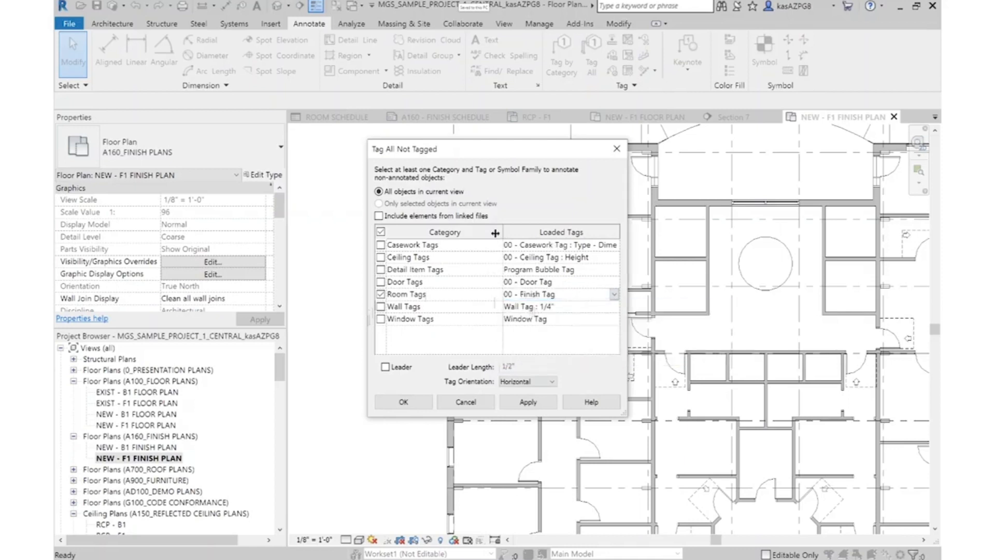
click(542, 404)
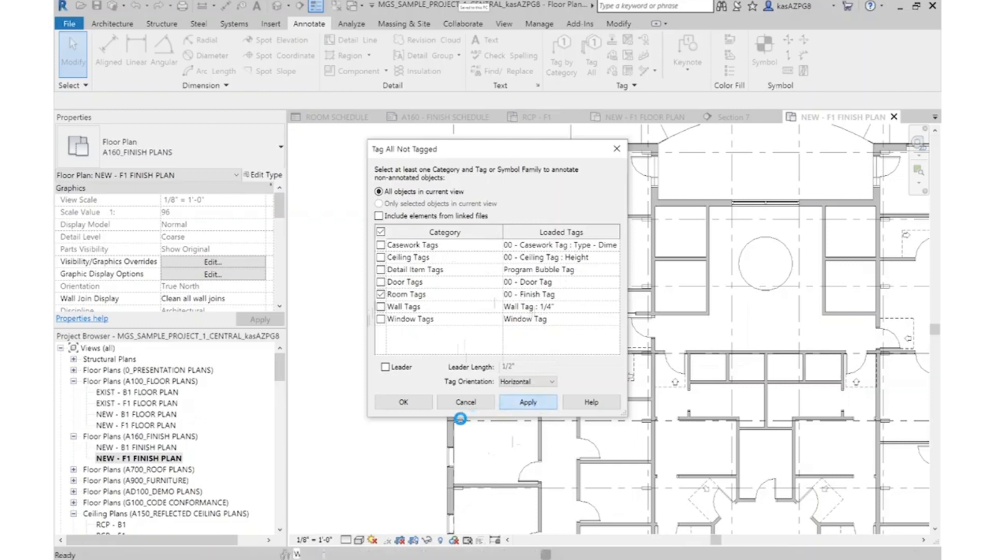
click(402, 402)
Shorten the CARPET TILE floor finish in the finish tag of COUPLES MASSAGE 001 to CARP
scroll(502, 178, up, 1)
scroll(502, 178, up, 2)
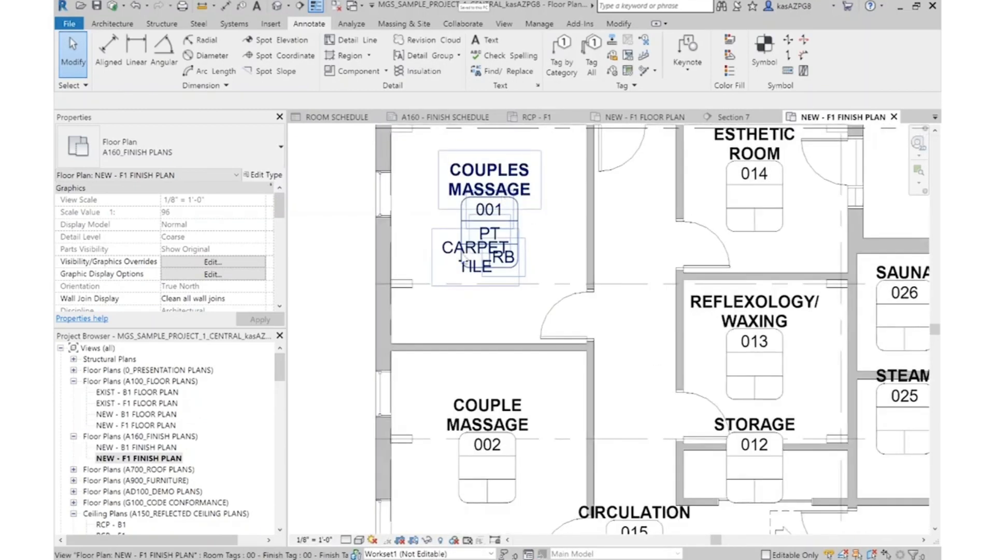
click(472, 272)
click(557, 200)
scroll(466, 210, up, 2)
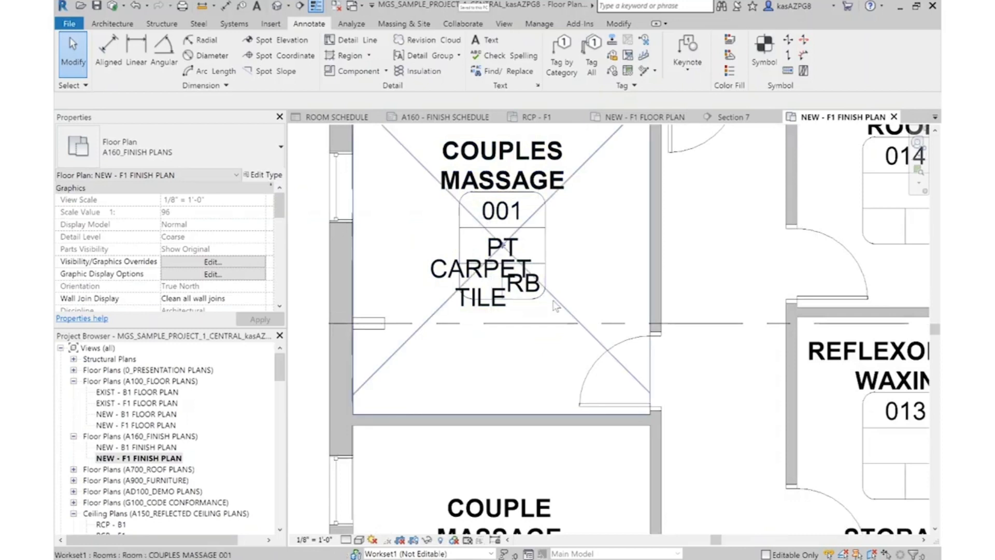
click(558, 300)
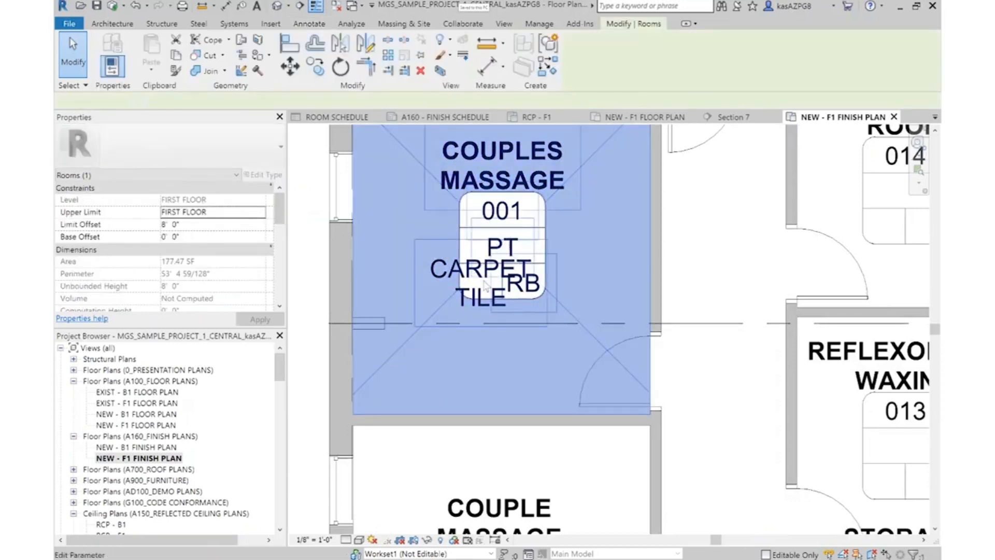
click(469, 305)
click(469, 305)
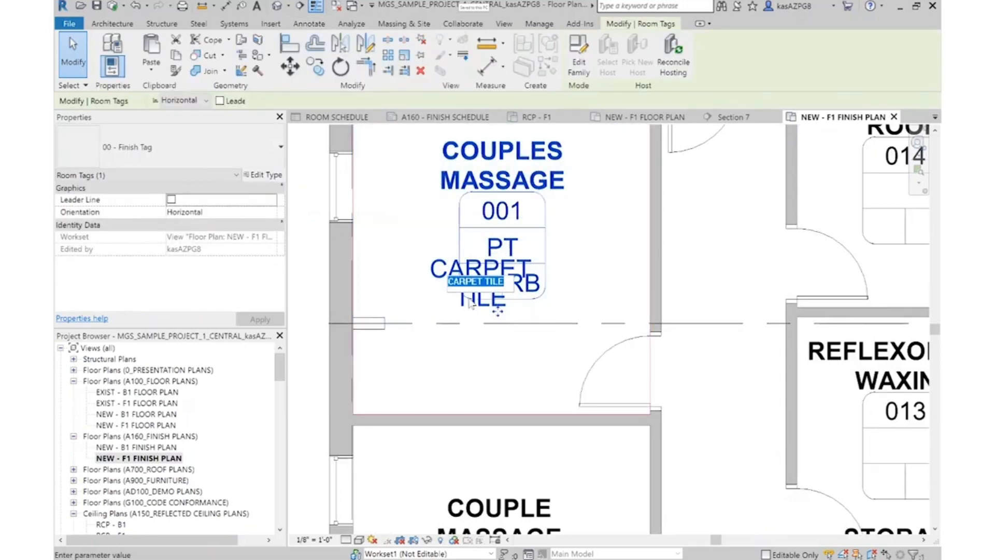
text(c)
key(BackSpace)
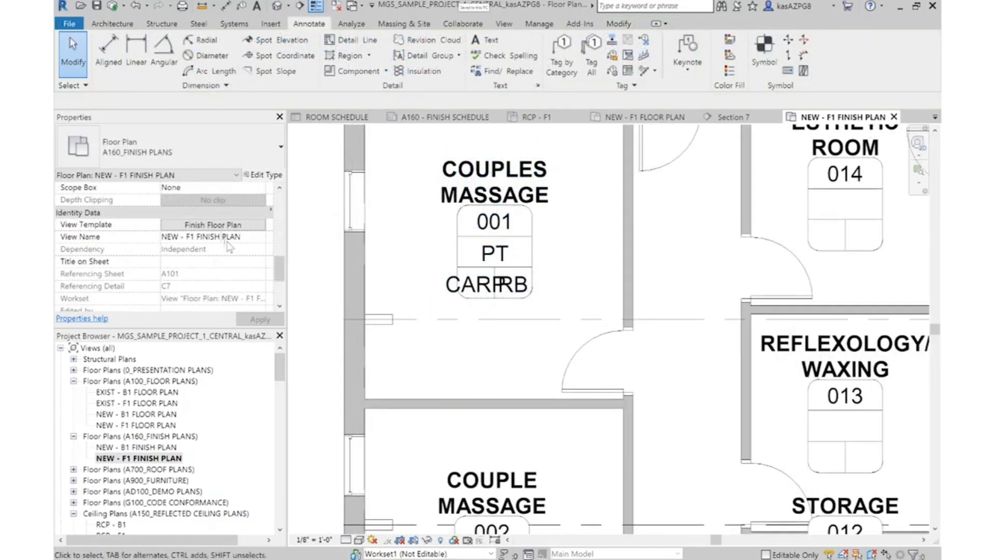
Set the View Scale of the Finish Floor Plan view template to 1/4" = 1'-0"
click(230, 224)
click(609, 207)
click(634, 206)
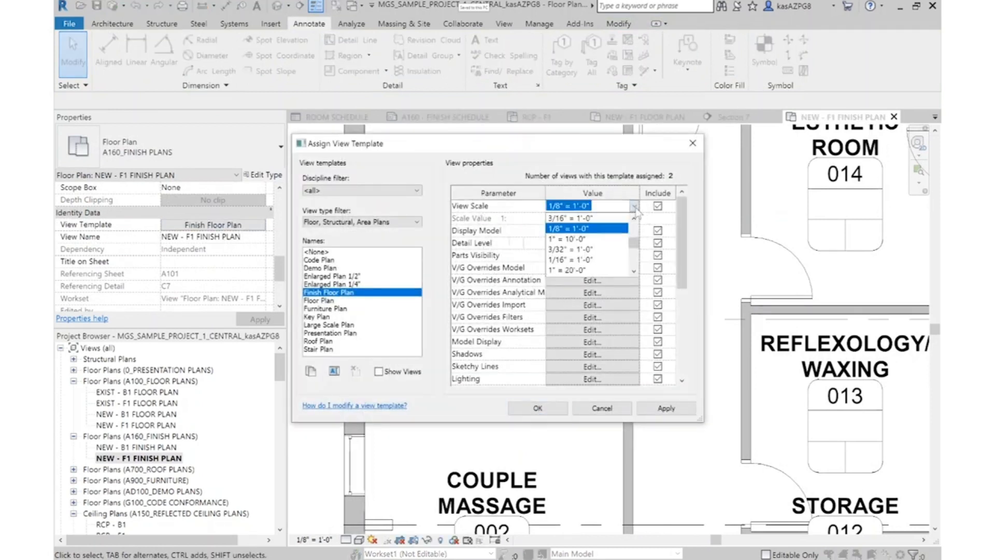
scroll(567, 259, up, 2)
click(569, 250)
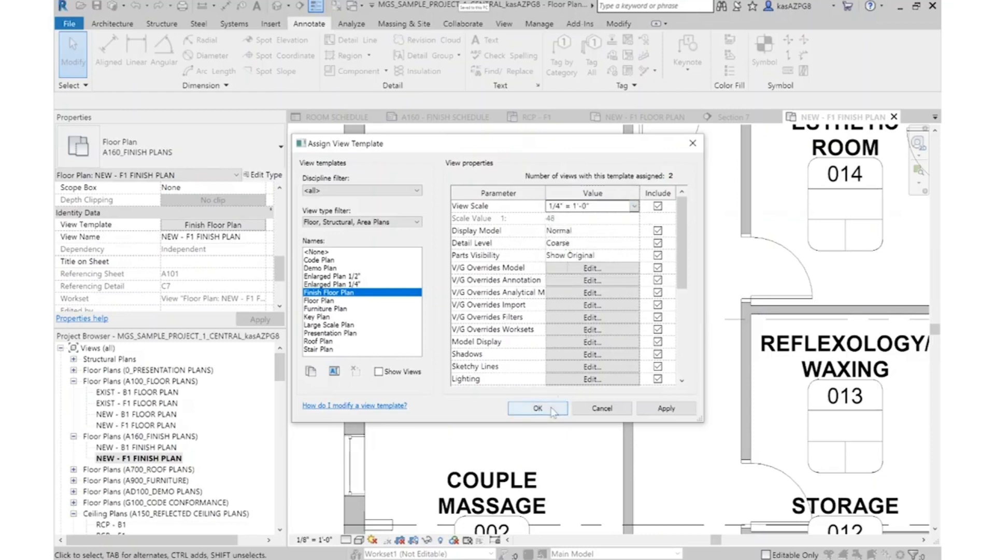
click(552, 410)
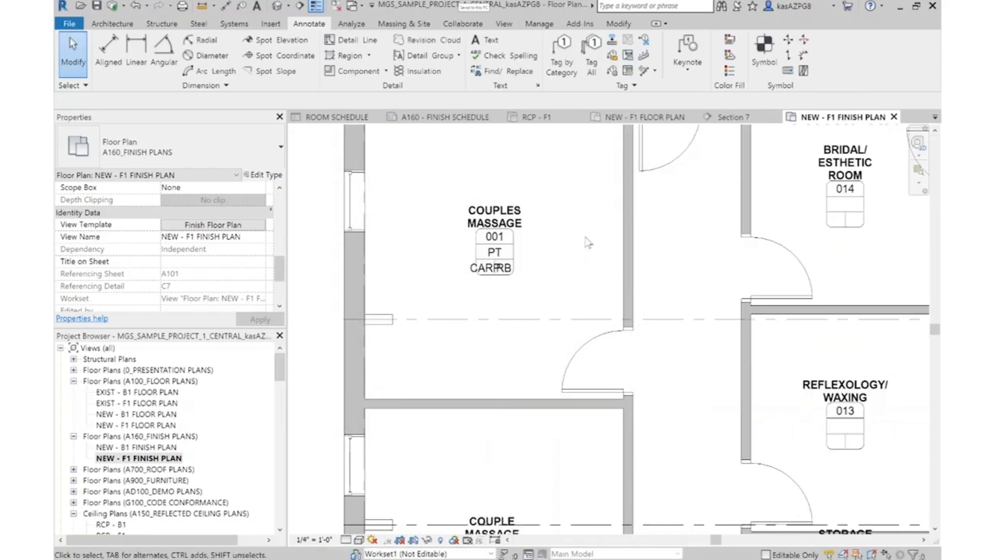
Change the floor finish code in the COUPLES MASSAGE 001 finish tag to CAR
scroll(469, 265, up, 2)
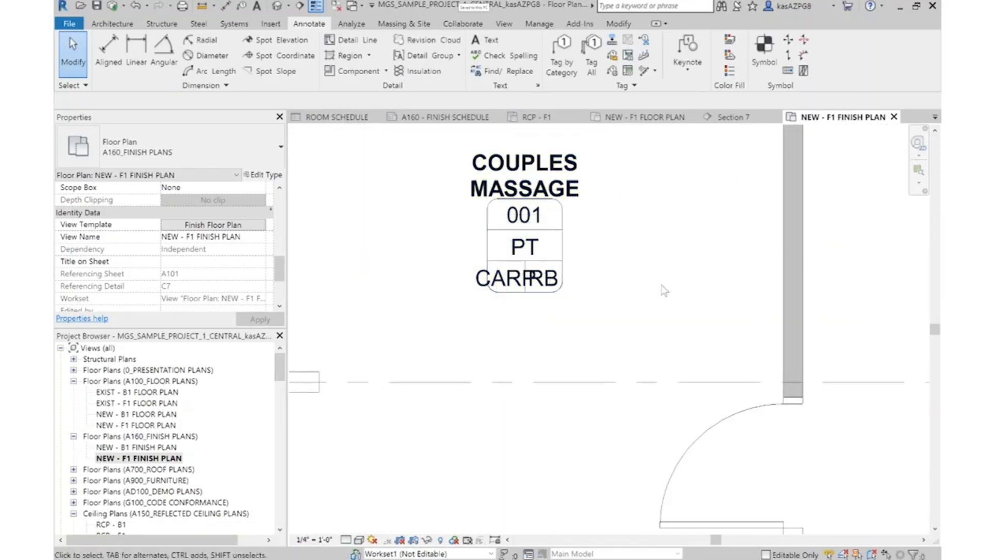
click(497, 278)
click(499, 280)
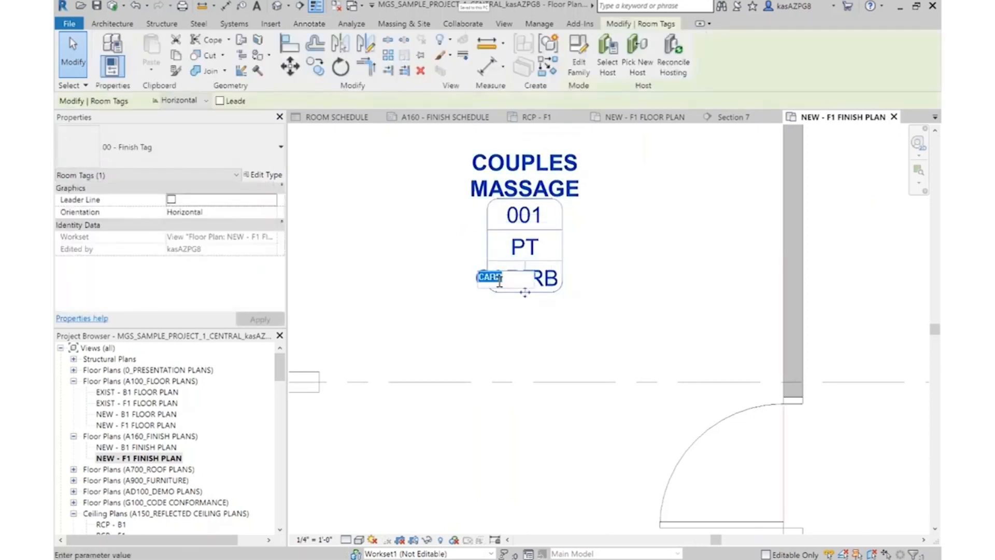
text(CAR)
key(Return)
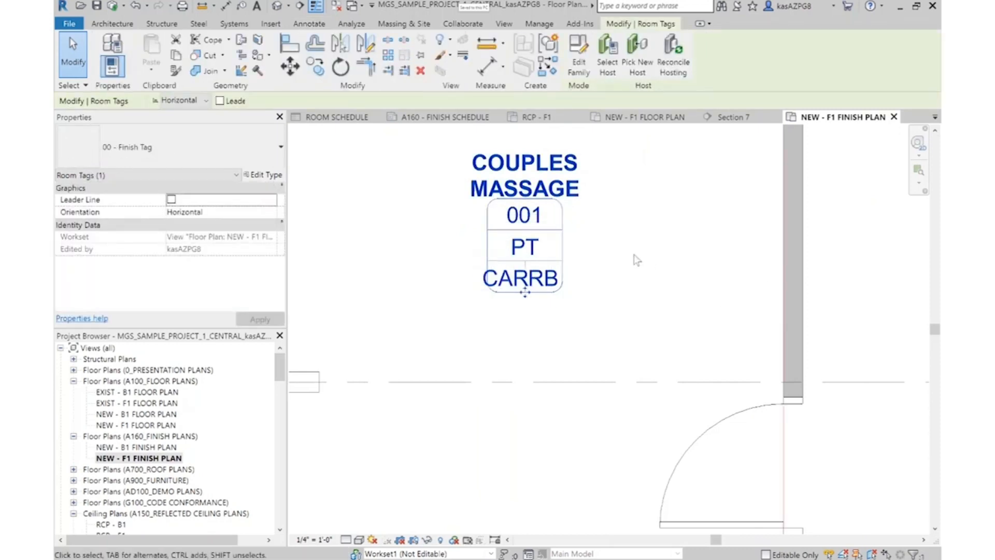
Abbreviate the floor finish code in the COUPLES MASSAGE 001 finish tag to C
click(499, 279)
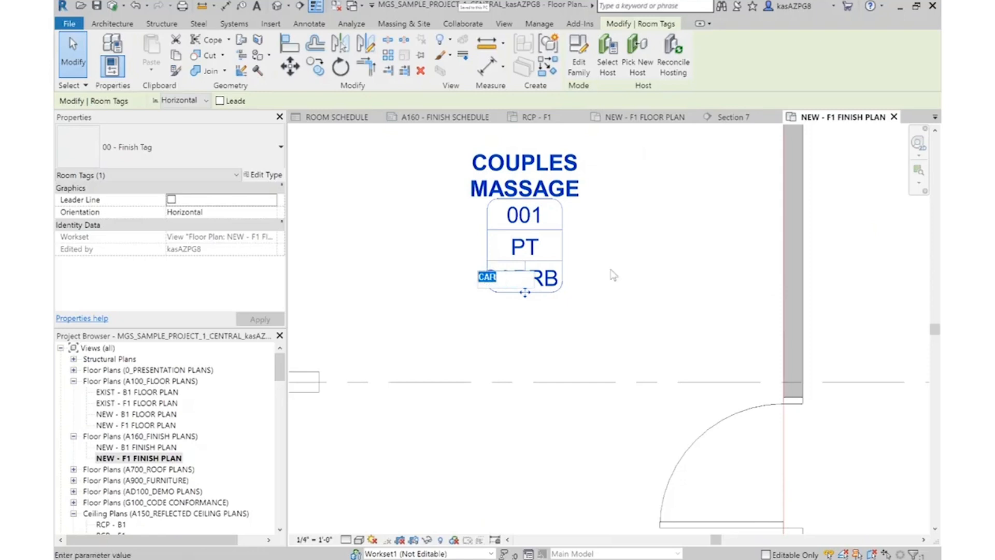
text(C)
key(Return)
click(648, 307)
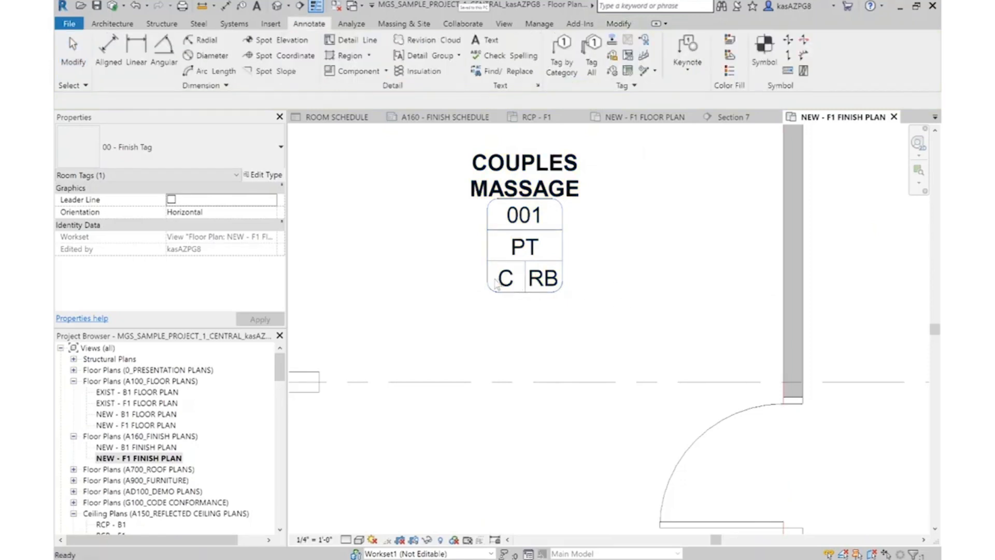
scroll(697, 310, down, 3)
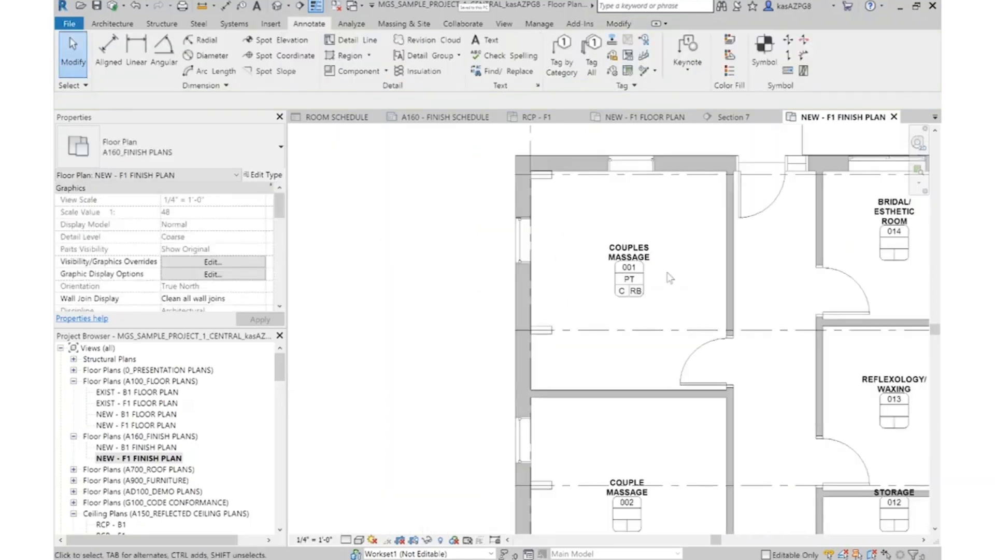
scroll(596, 290, up, 2)
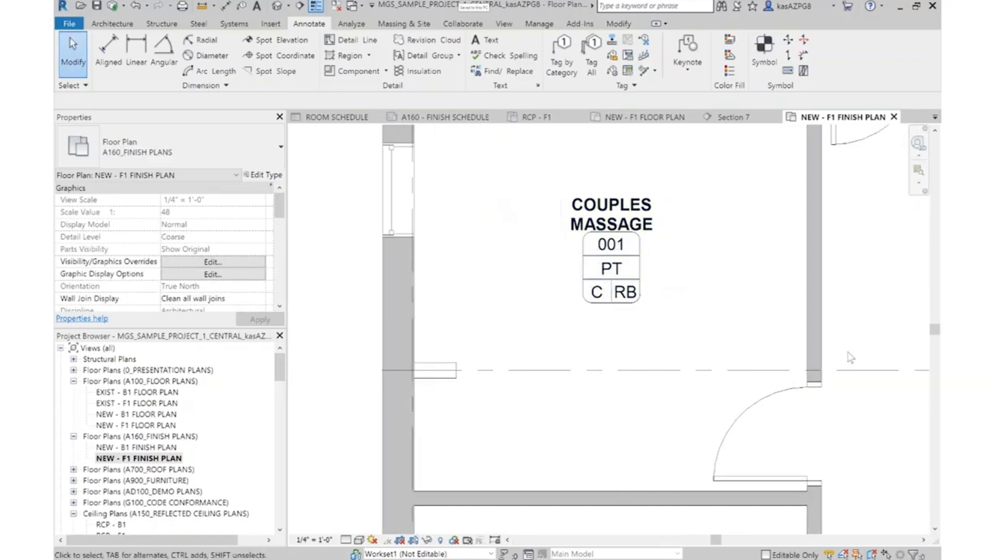
Set the wall finish to PT in the finish tag of Couple Massage room 002
scroll(615, 263, up, 1)
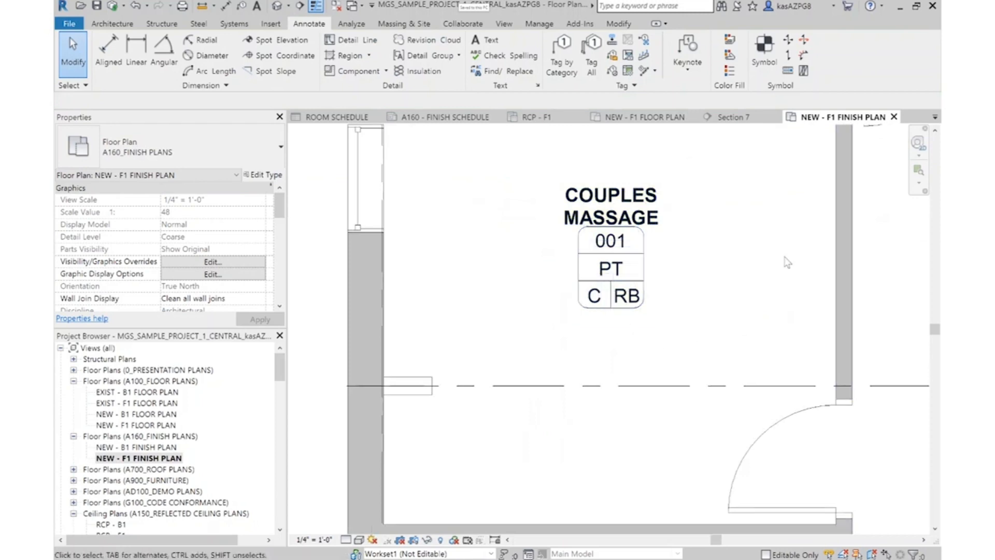
scroll(749, 305, down, 3)
middle_drag(760, 297, 538, 262)
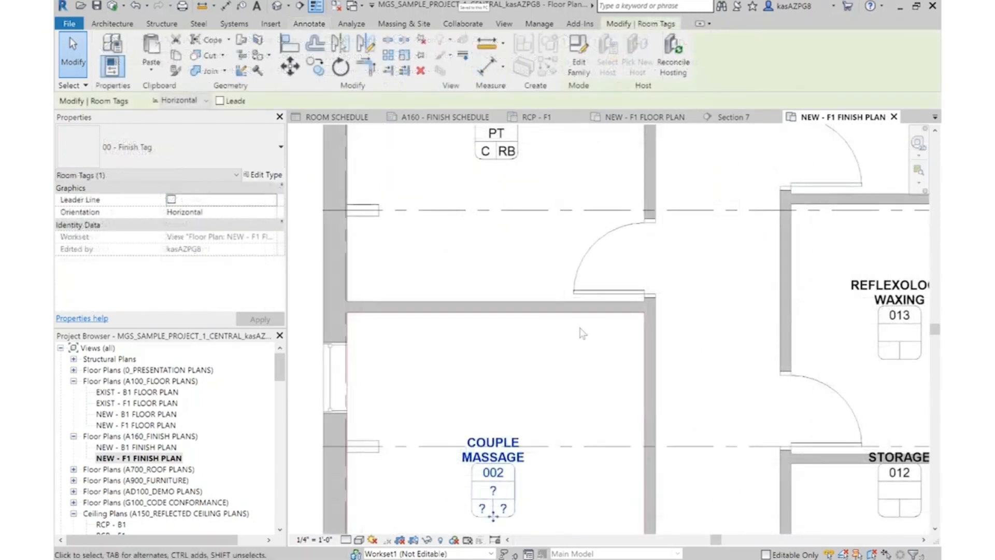
scroll(582, 333, down, 1)
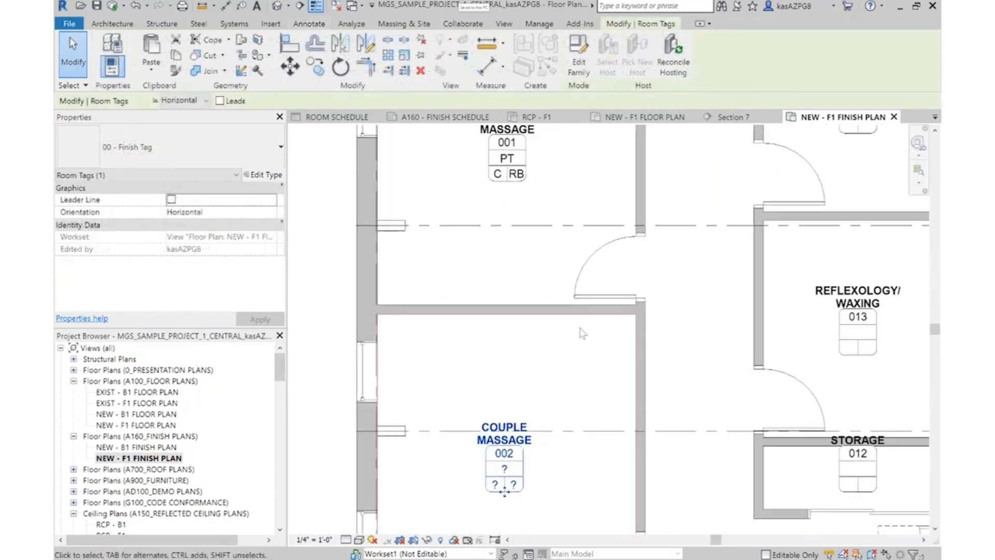
click(504, 469)
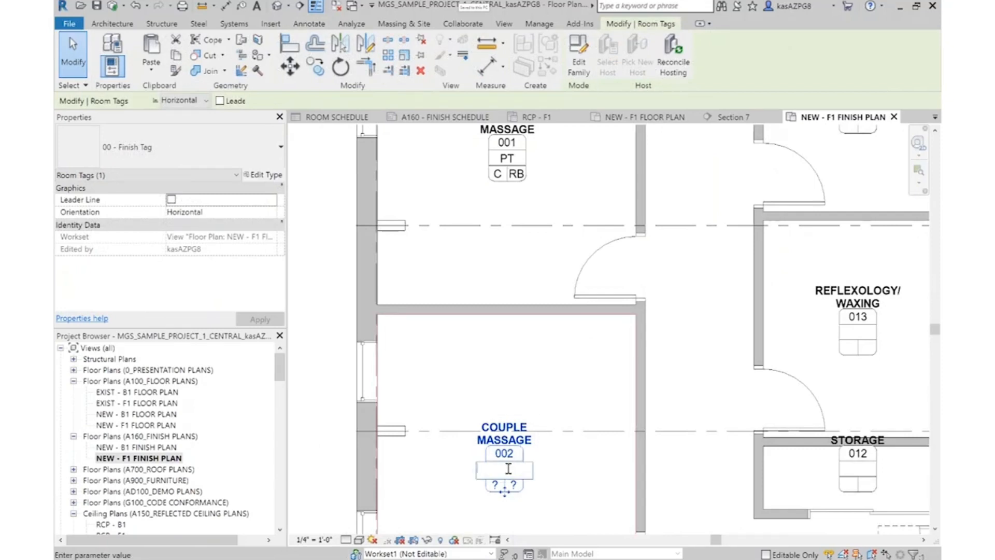
text(PT)
key(Return)
Enter C as the floor finish and RB as the base finish in the room 002 tag
scroll(519, 404, up, 4)
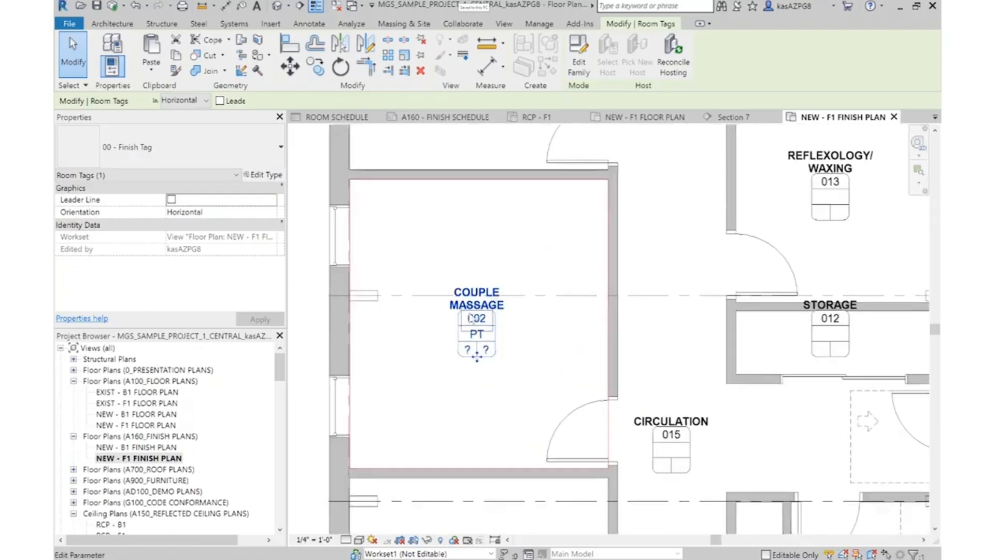
click(462, 377)
text(C)
key(Return)
click(492, 377)
text(RB)
key(Return)
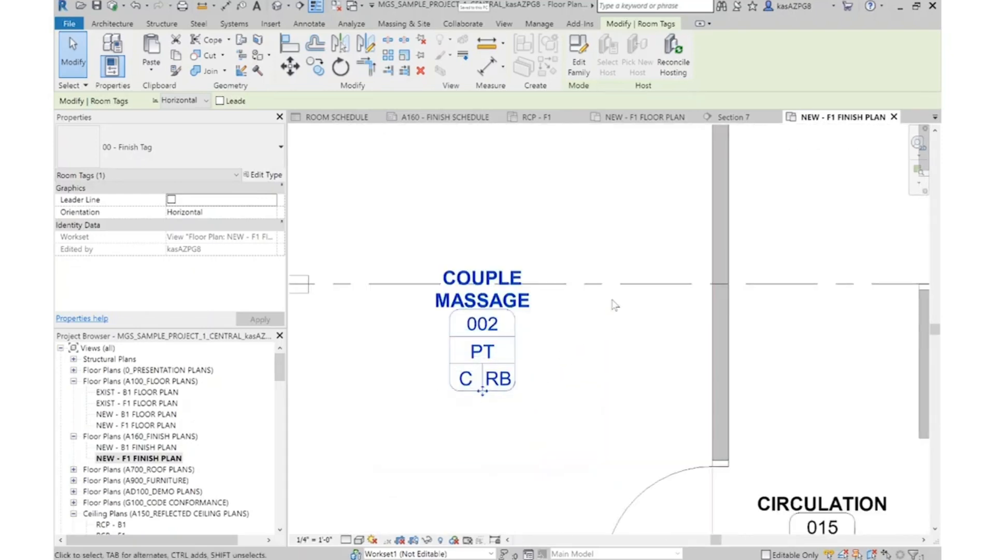
Review the finishes in the ROOM SCHEDULE and the model category visibility settings of the NEW - F1 FINISH PLAN view
click(359, 116)
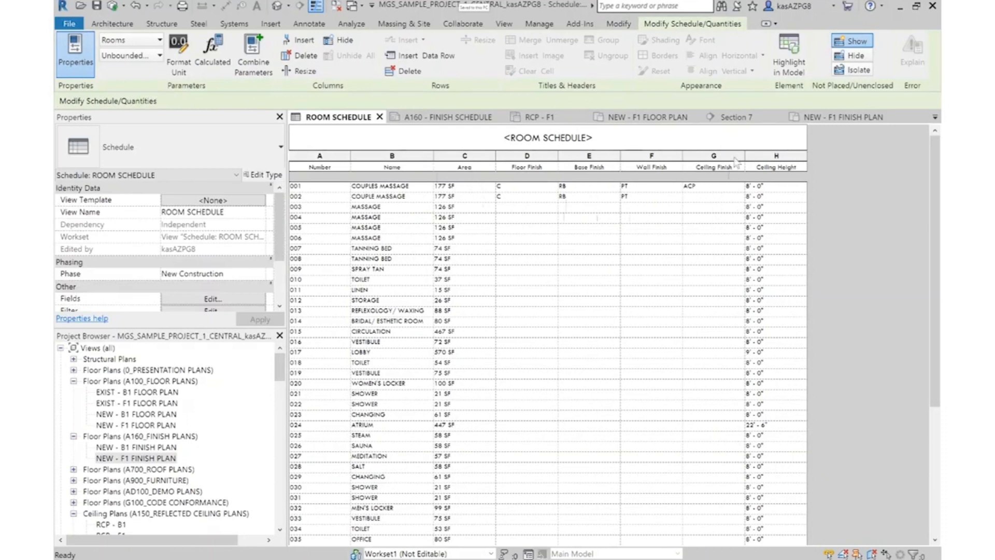
click(840, 117)
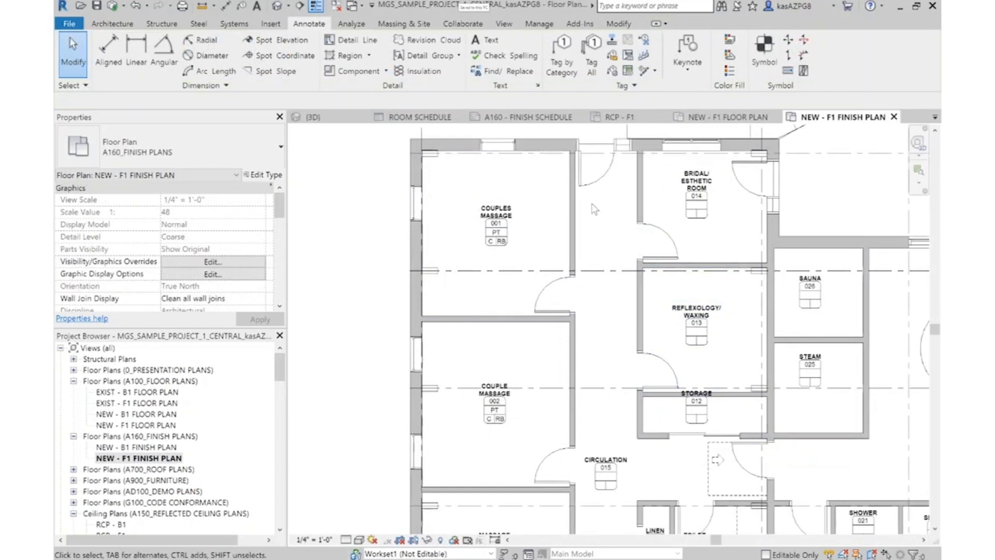
key(v)
key(g)
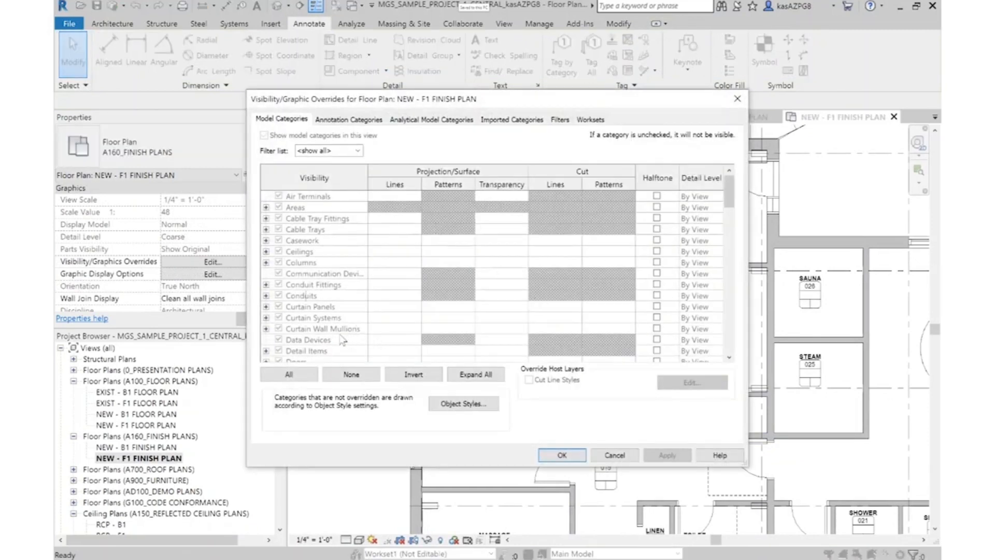
scroll(341, 339, down, 5)
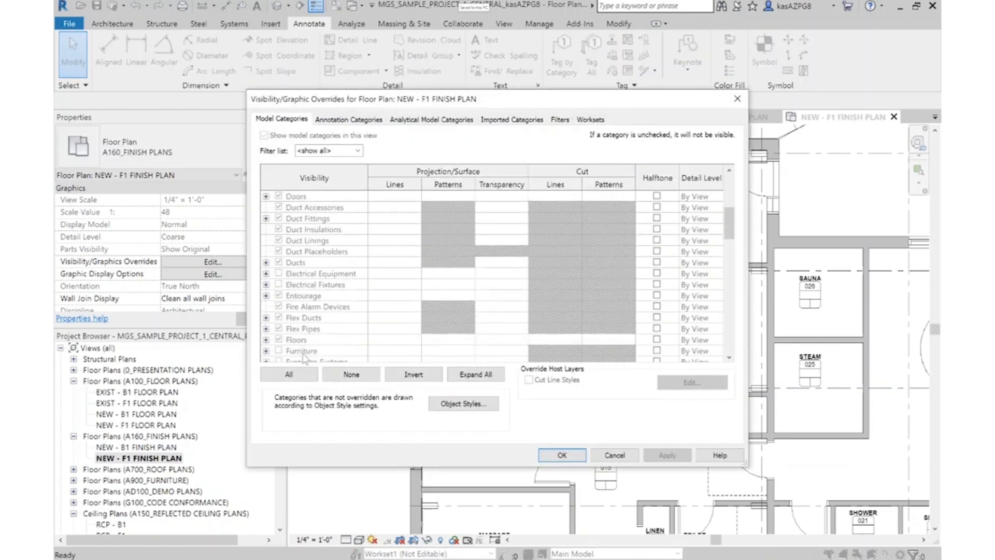
click(615, 455)
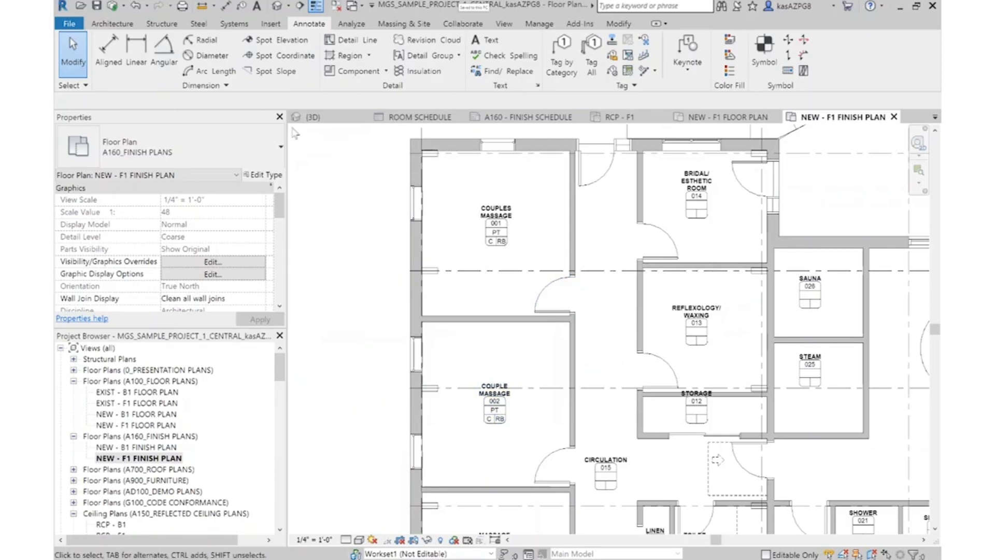
Start a new floor and sketch a rectangular boundary along the inner wall faces of Couples Massage room 001
click(121, 24)
click(301, 71)
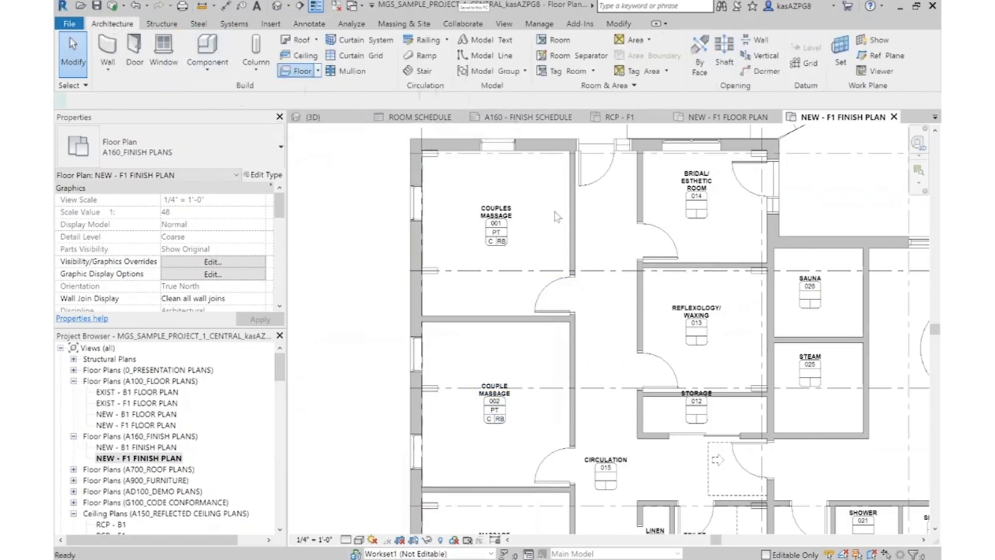
click(688, 40)
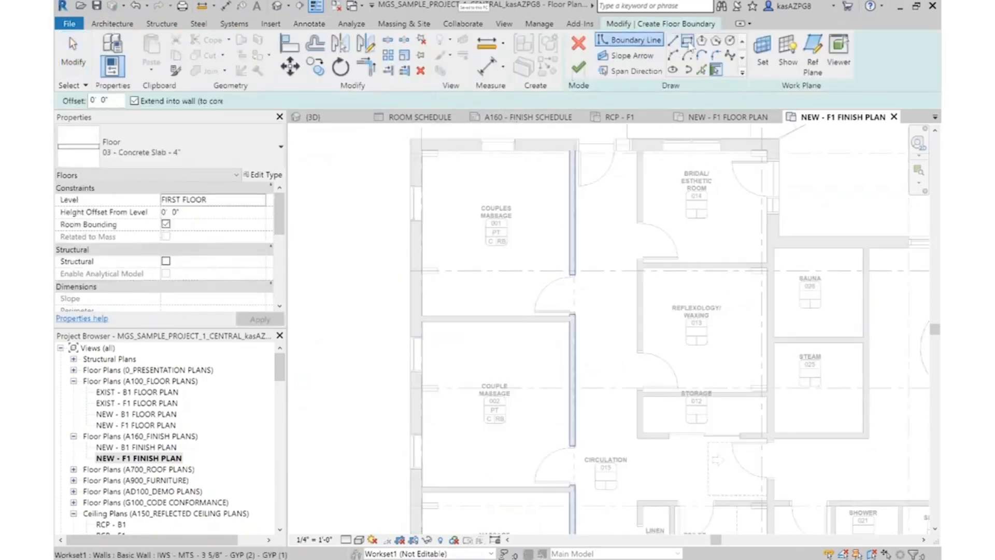
scroll(430, 163, up, 4)
scroll(415, 199, up, 3)
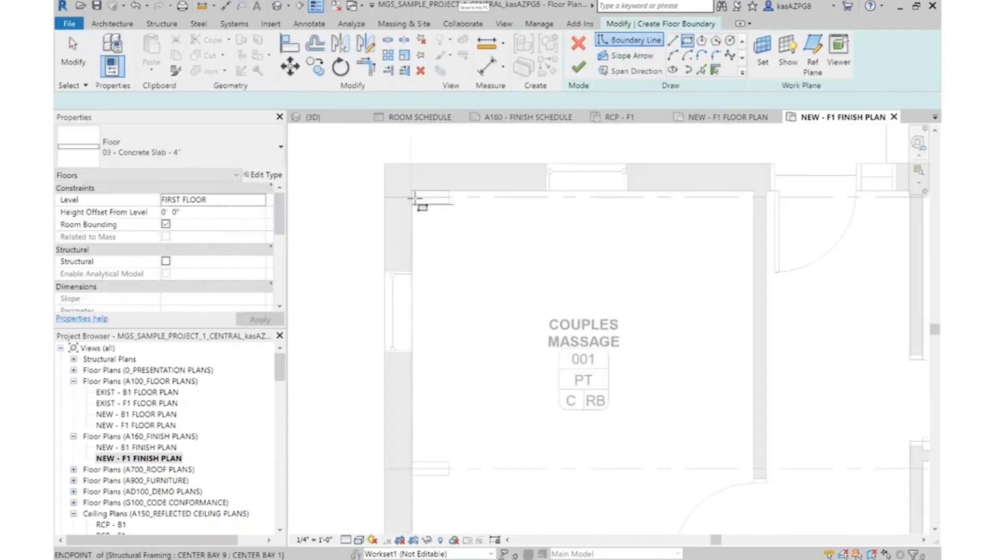
click(410, 187)
scroll(411, 186, down, 4)
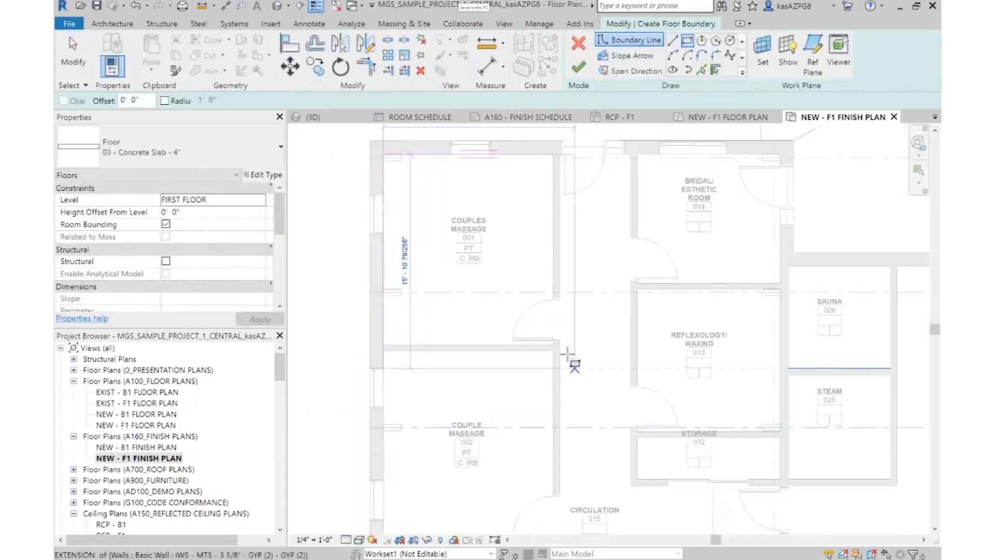
scroll(574, 285, up, 5)
click(544, 334)
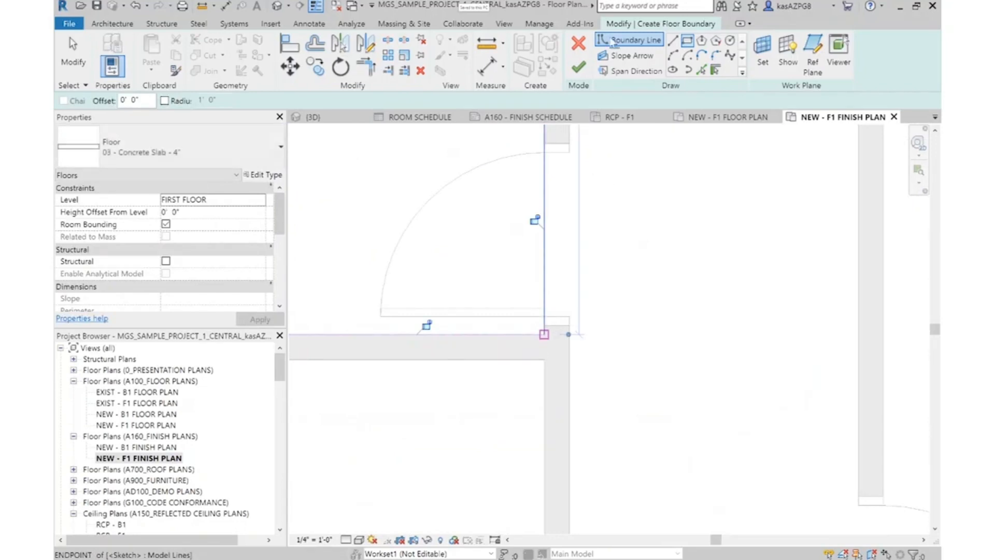
Add floor boundary lines that extend into room 001's door opening and run across it at mid-wall thickness between the jambs
key(l)
key(i)
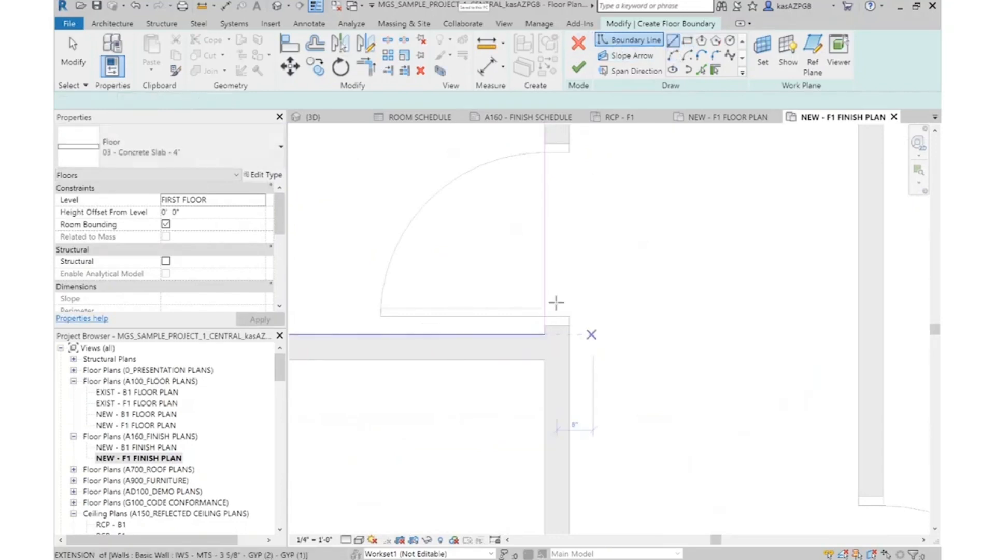
scroll(535, 327, up, 2)
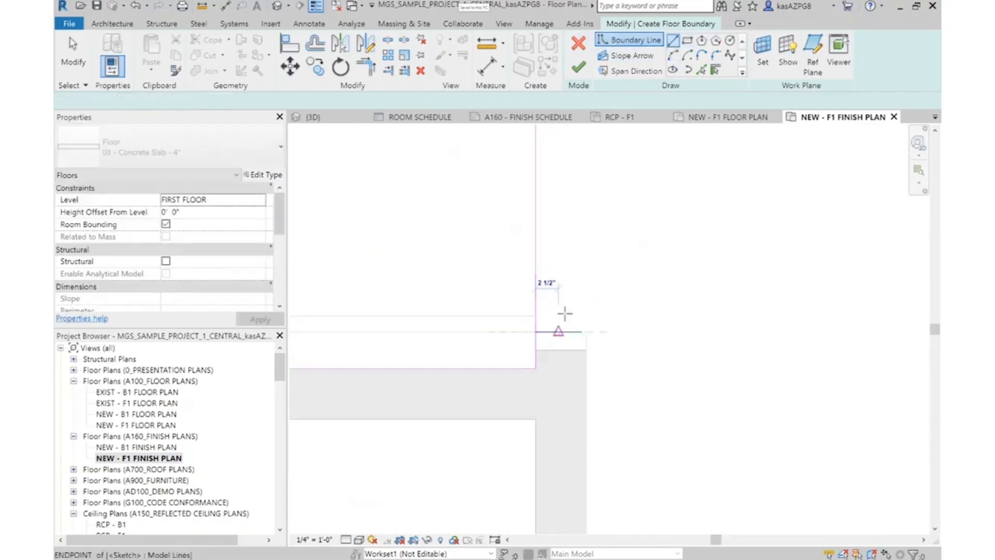
scroll(535, 331, down, 3)
scroll(557, 218, up, 2)
scroll(557, 217, up, 1)
click(559, 216)
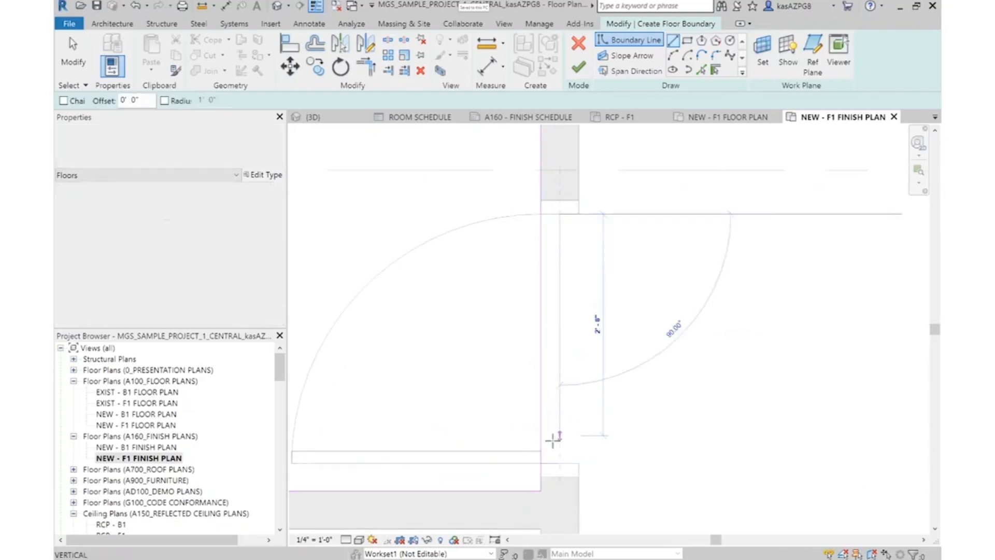
click(560, 432)
key(Escape)
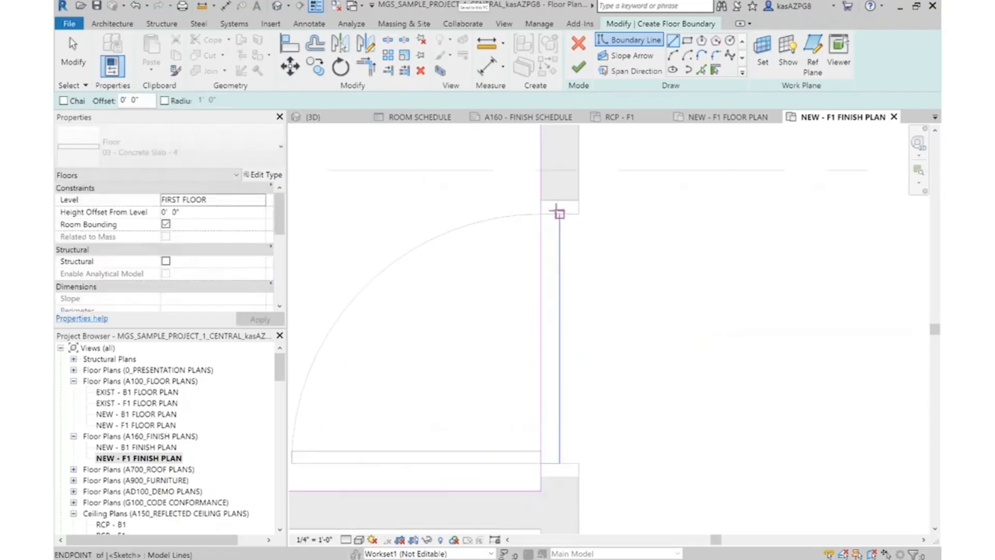
Trim the boundary lines to corners at both door jambs so the floor outline jogs into the door opening
click(367, 66)
click(541, 195)
click(548, 214)
click(551, 463)
click(541, 473)
scroll(673, 352, down, 4)
key(Escape)
scroll(697, 343, down, 3)
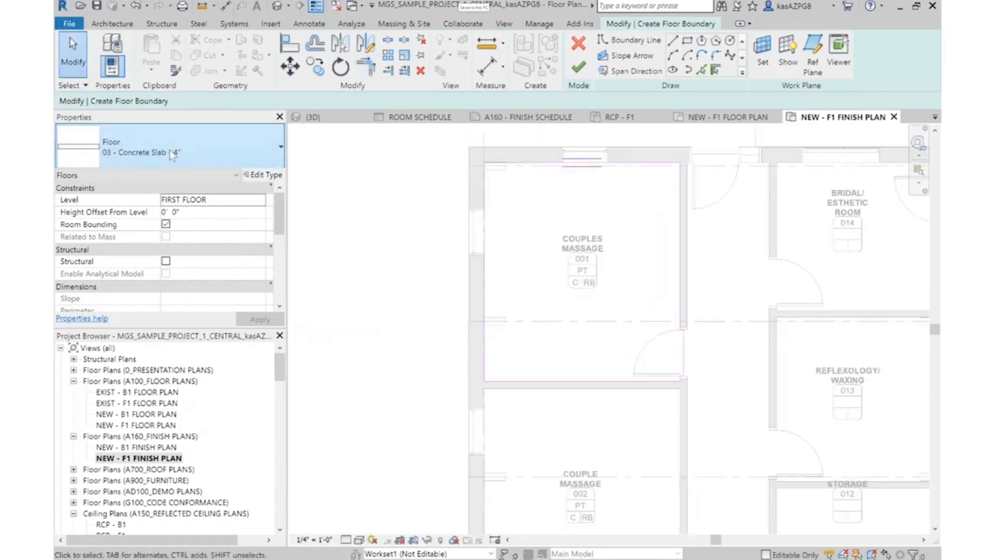
Assign the type 09 - Floor Finish - Carpet with a .25" height offset from level, and finish the floor
click(169, 150)
scroll(191, 315, down, 2)
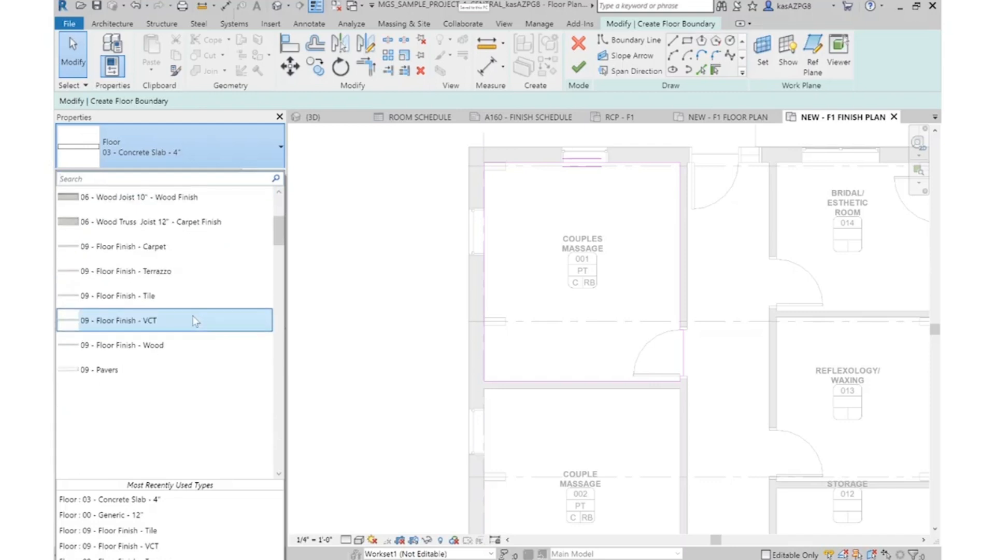
click(153, 247)
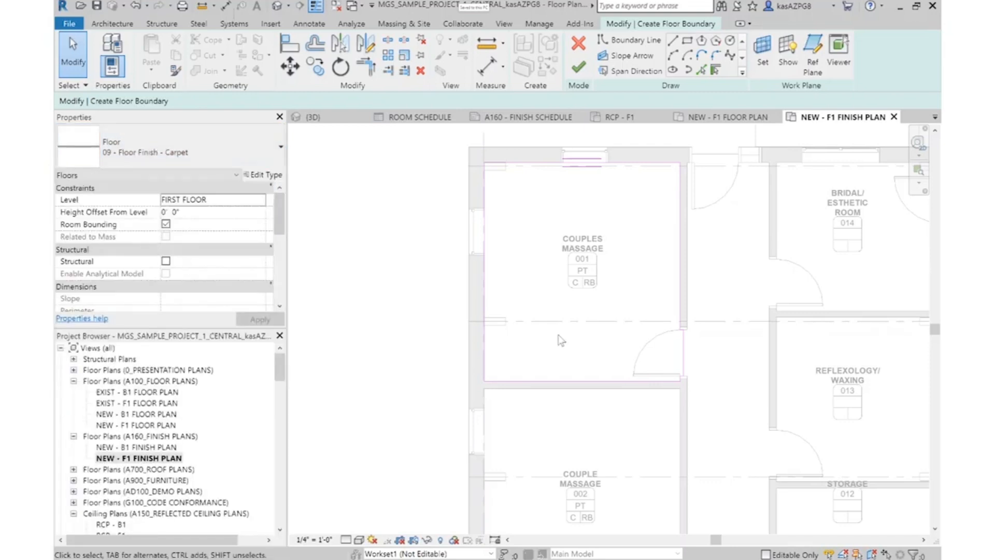
click(222, 214)
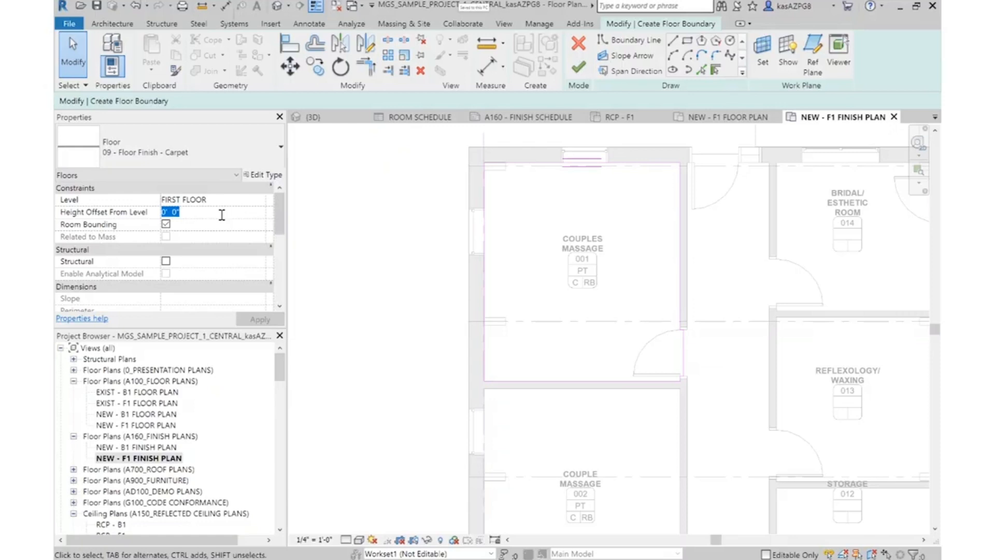
text(1/4)
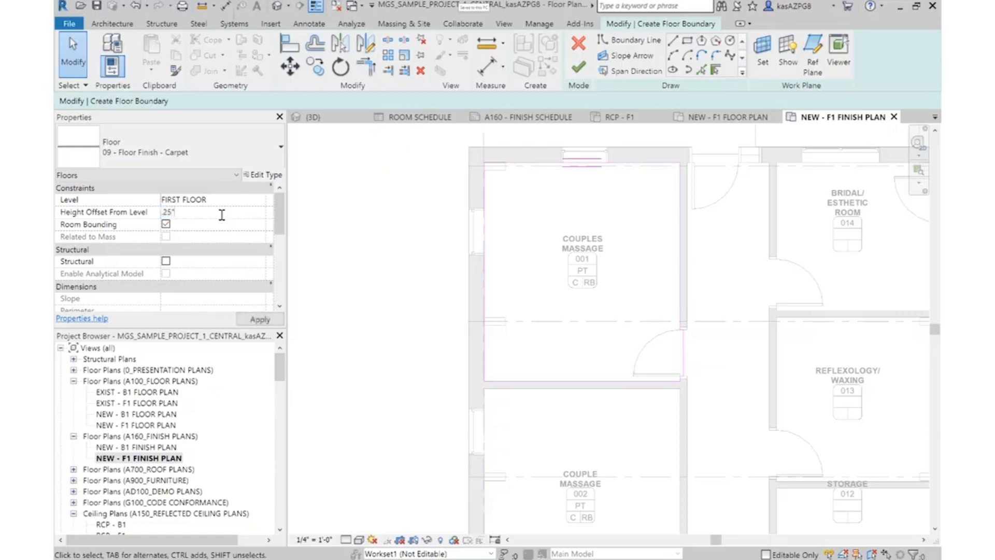
key(Return)
key(f)
key(f)
key(Escape)
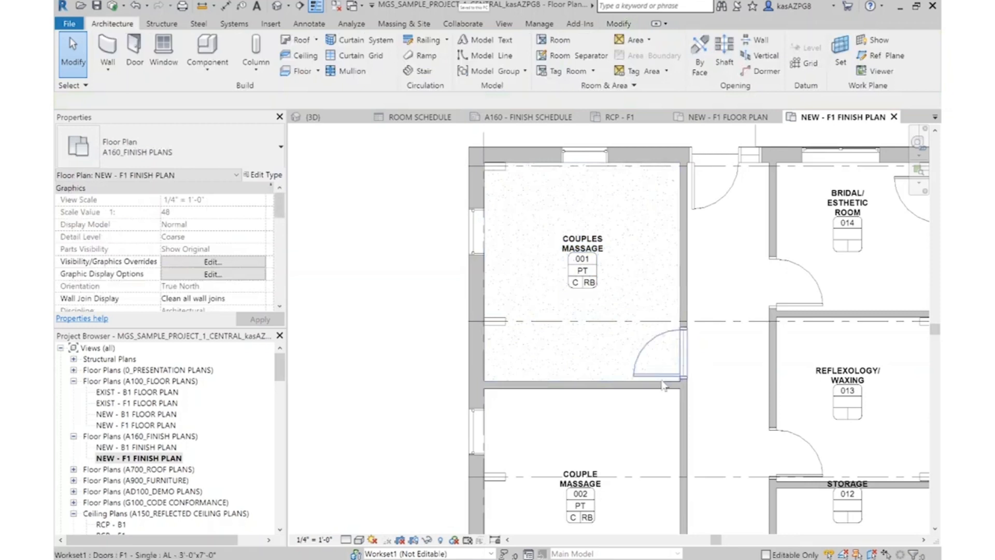
click(688, 339)
key(Delete)
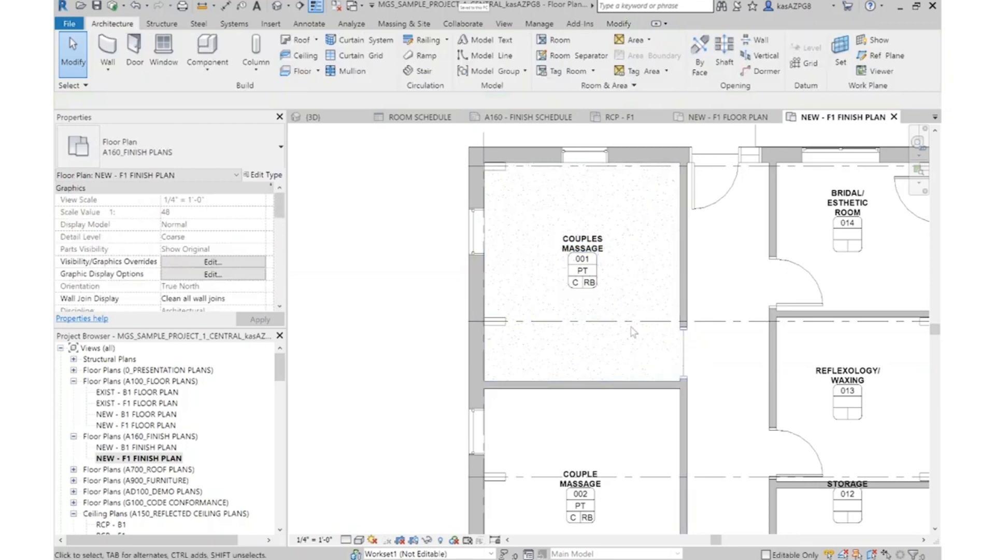
scroll(544, 184, up, 3)
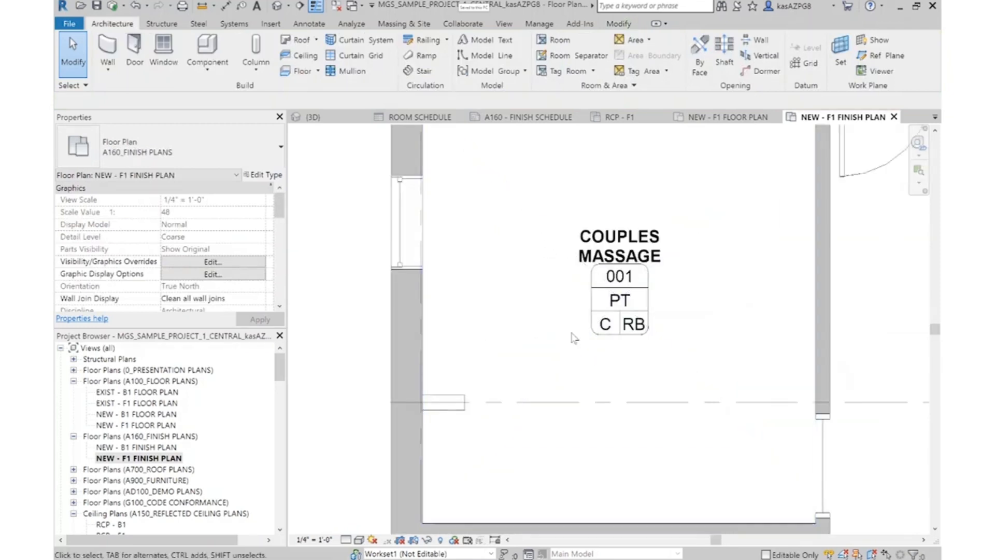
scroll(527, 373, down, 3)
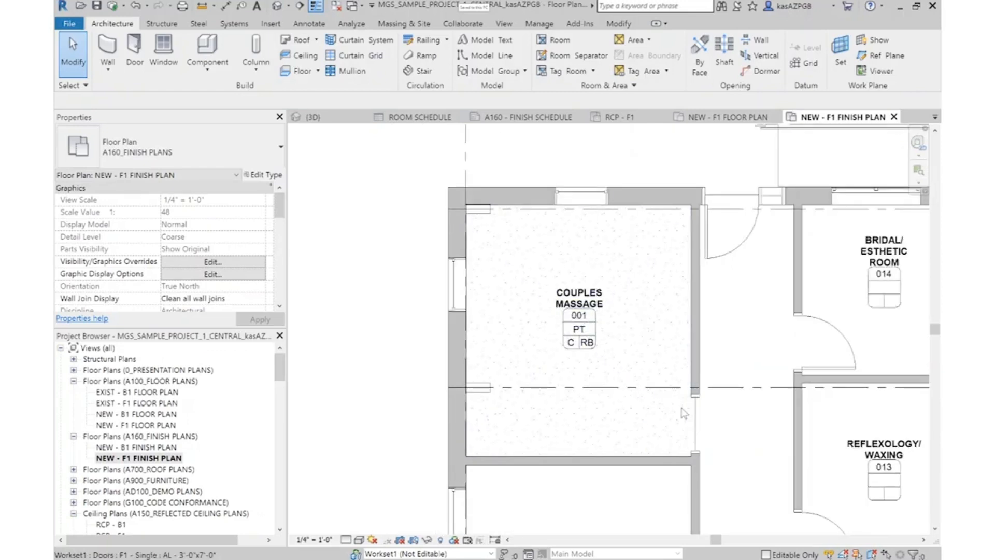
Override the graphics of the carpet floor in room 001 by element in this view, setting surface transparency to 100
click(691, 332)
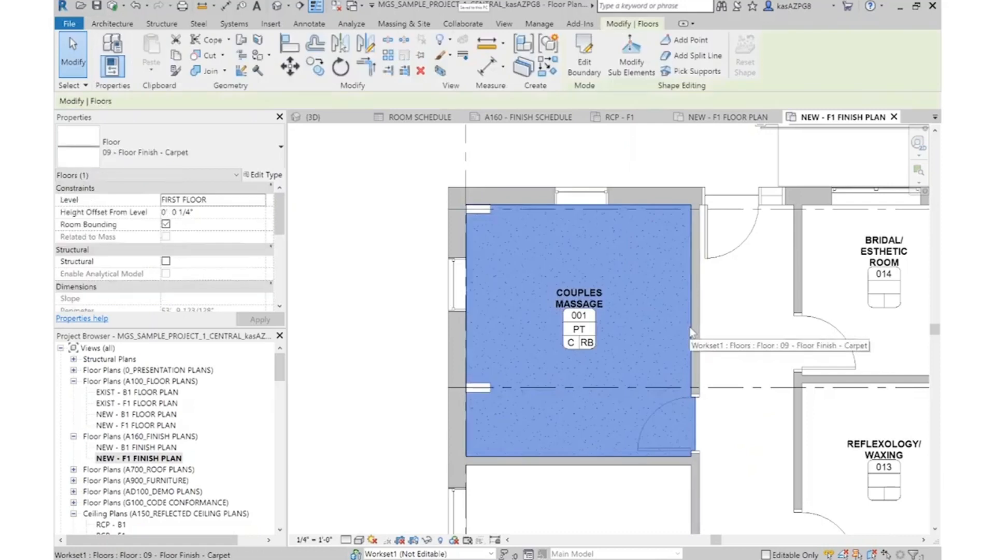
right_click(692, 332)
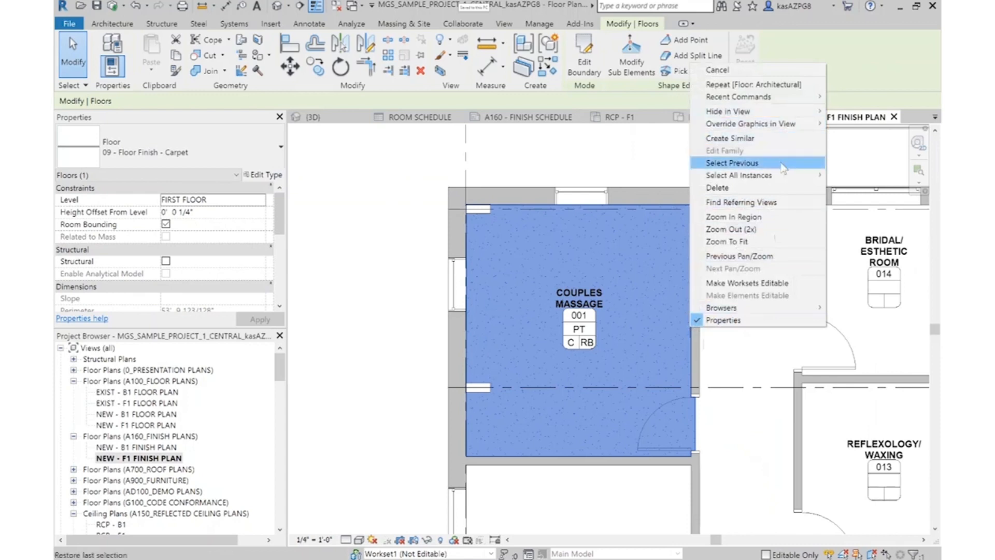
mouse_move(773, 179)
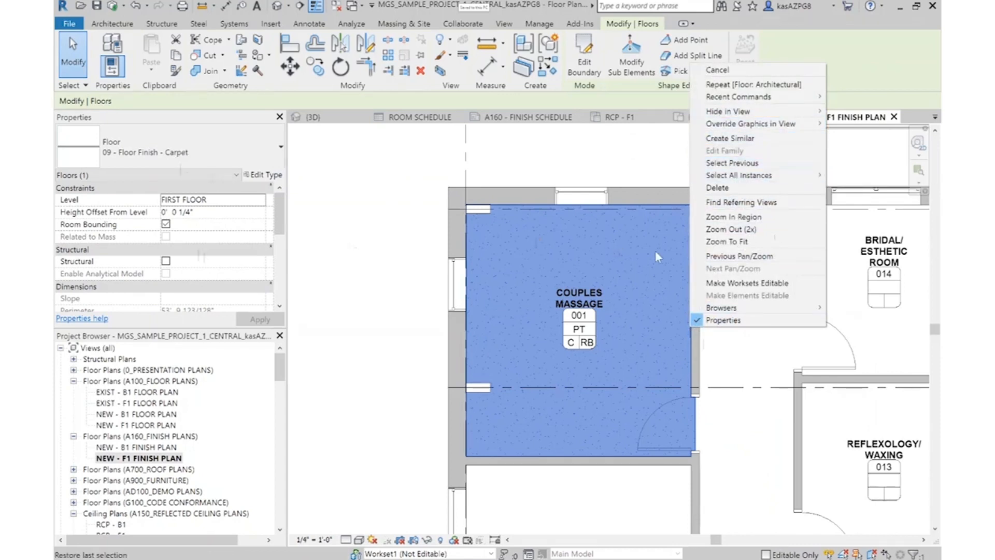
mouse_move(695, 123)
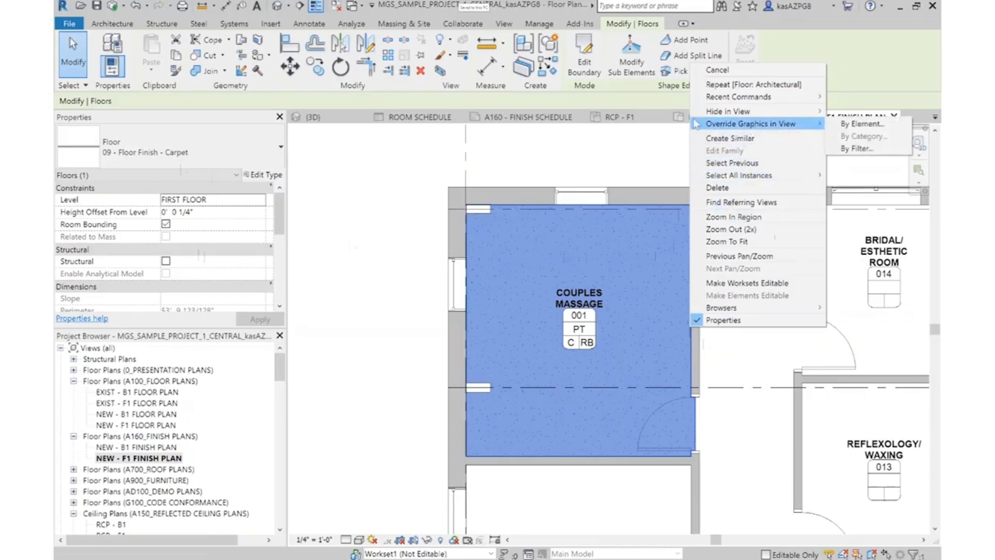
click(861, 124)
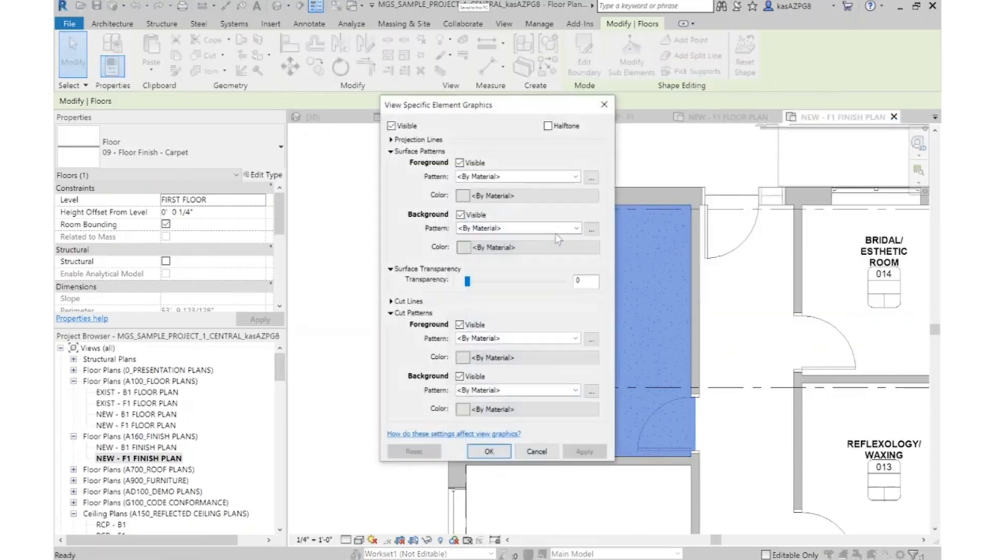
drag(467, 281, 613, 294)
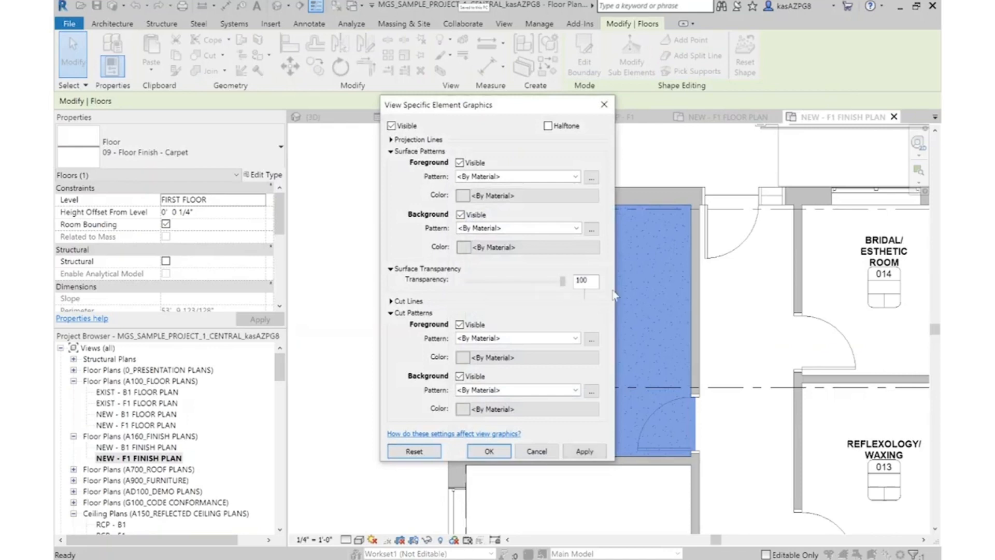
click(488, 450)
click(781, 318)
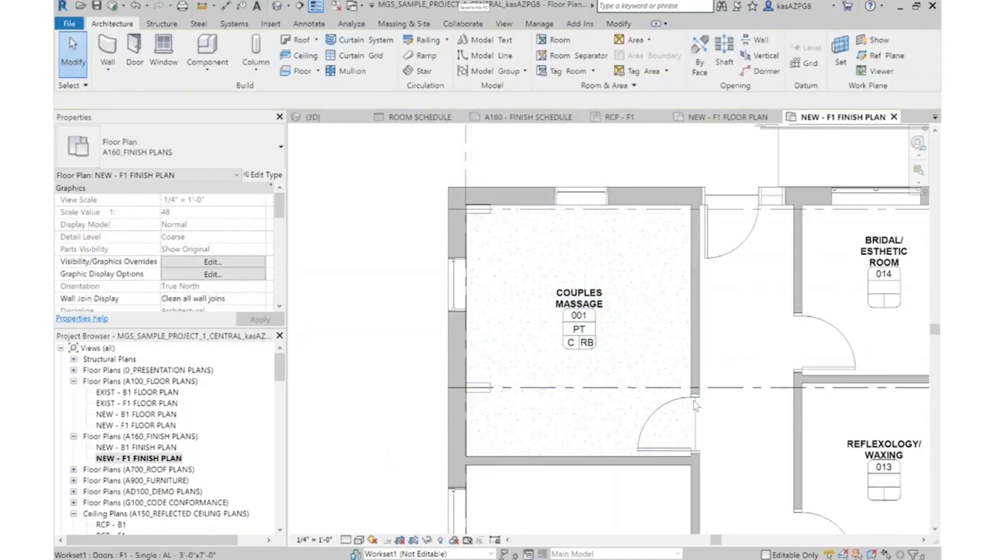
Select the carpet floor in room 001 and open the appearance settings of its structure layer's material, Finishes - Interior - Carpet 1
key(Tab)
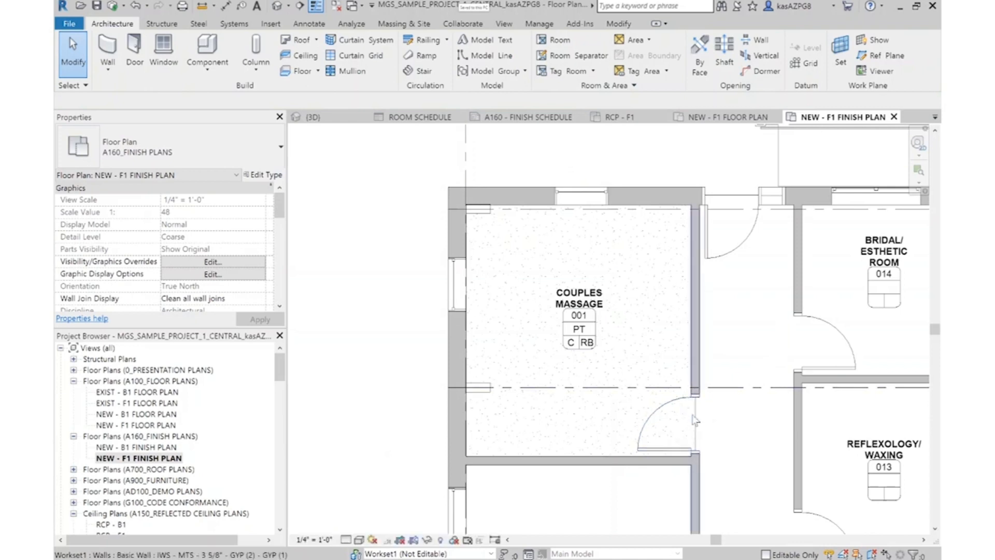
click(696, 420)
key(Tab)
key(Tab)
key(Tab)
key(Tab)
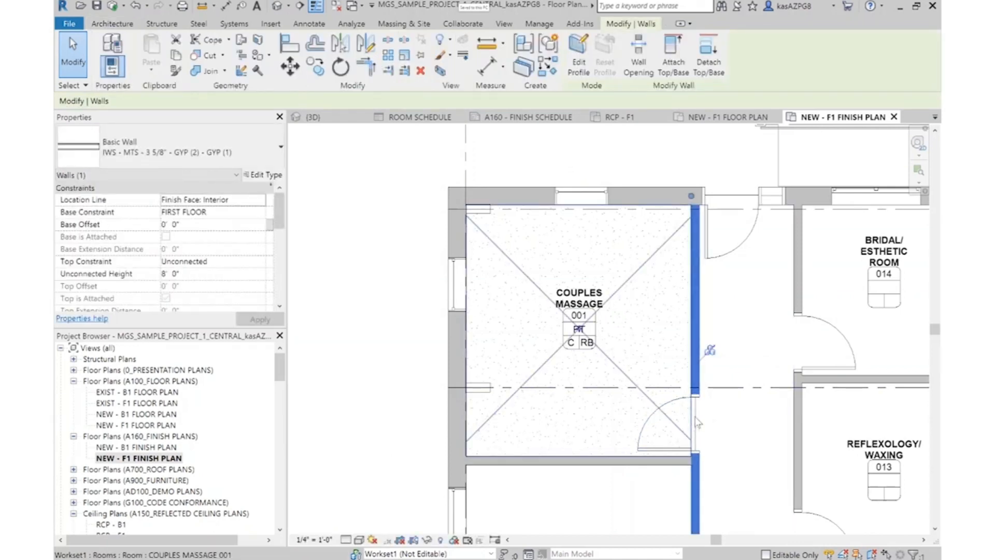
click(270, 176)
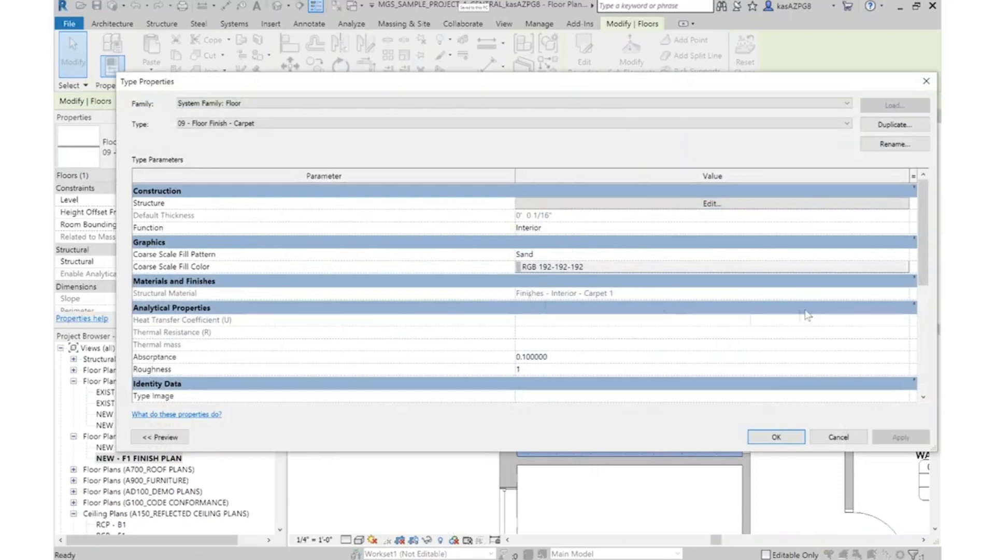
click(687, 205)
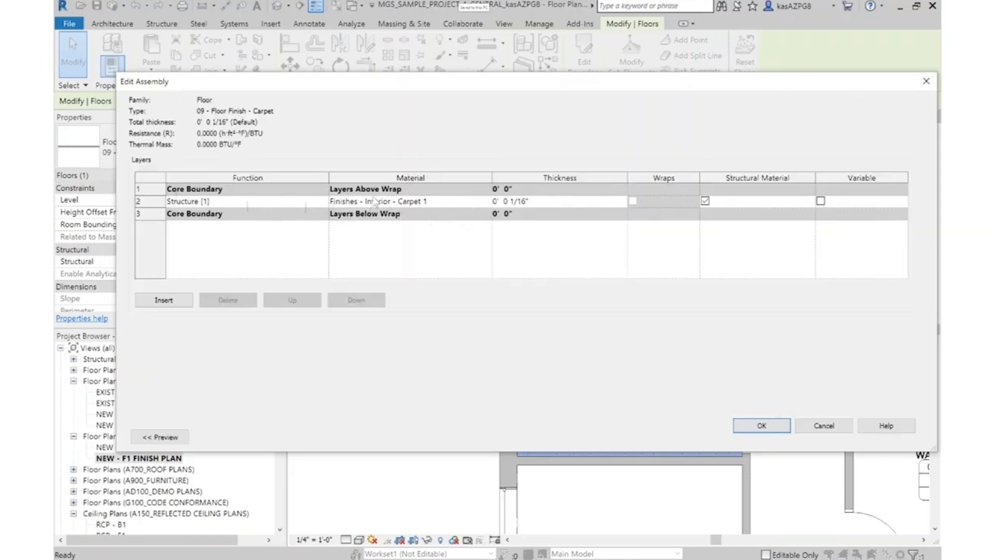
click(469, 202)
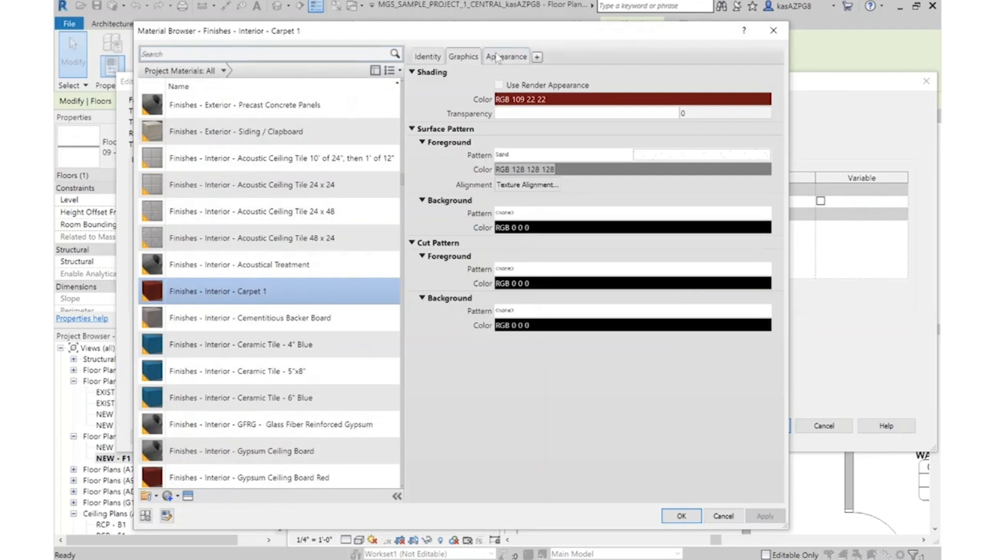
click(500, 56)
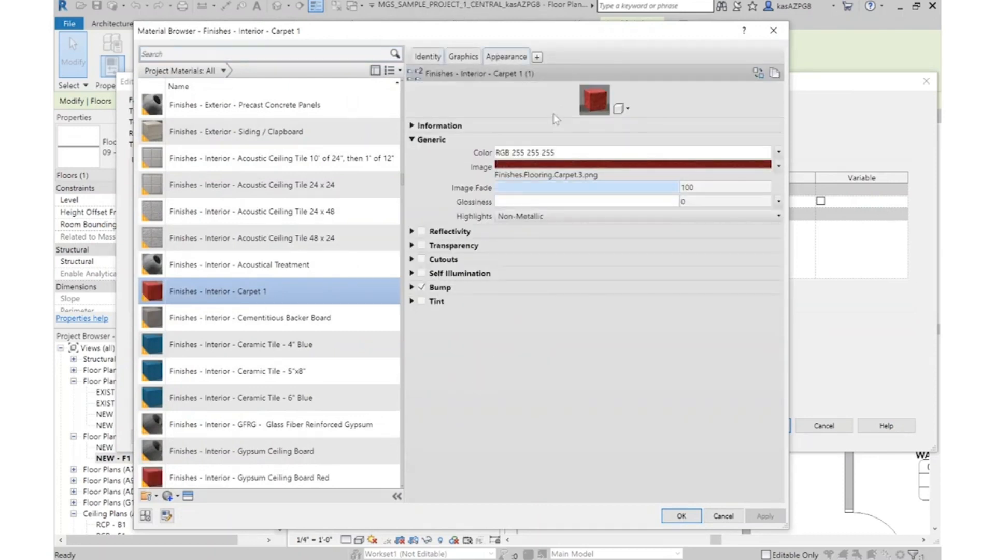
mouse_move(594, 100)
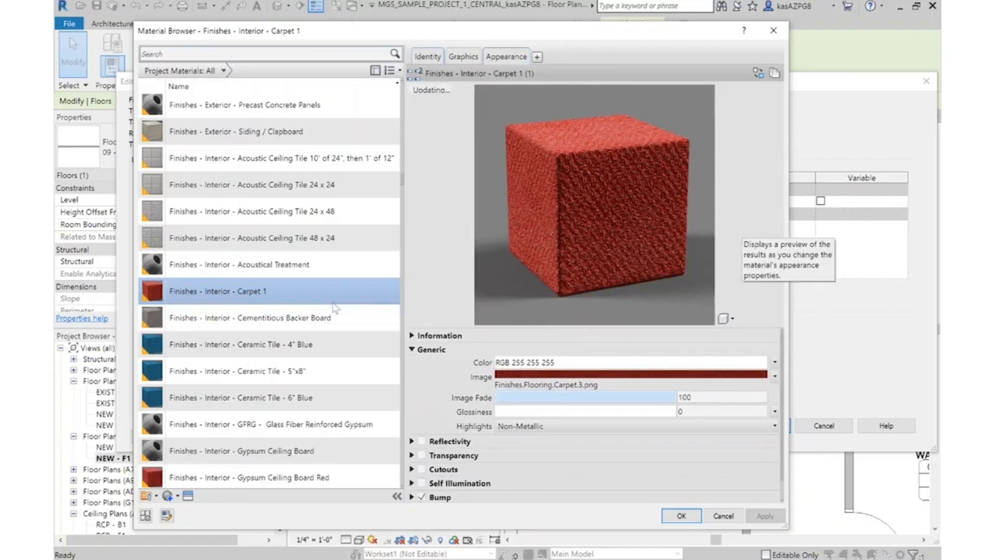
Rename the material Finishes - Interior - Carpet 1 as MGS_CARPET 1
right_click(208, 293)
click(253, 327)
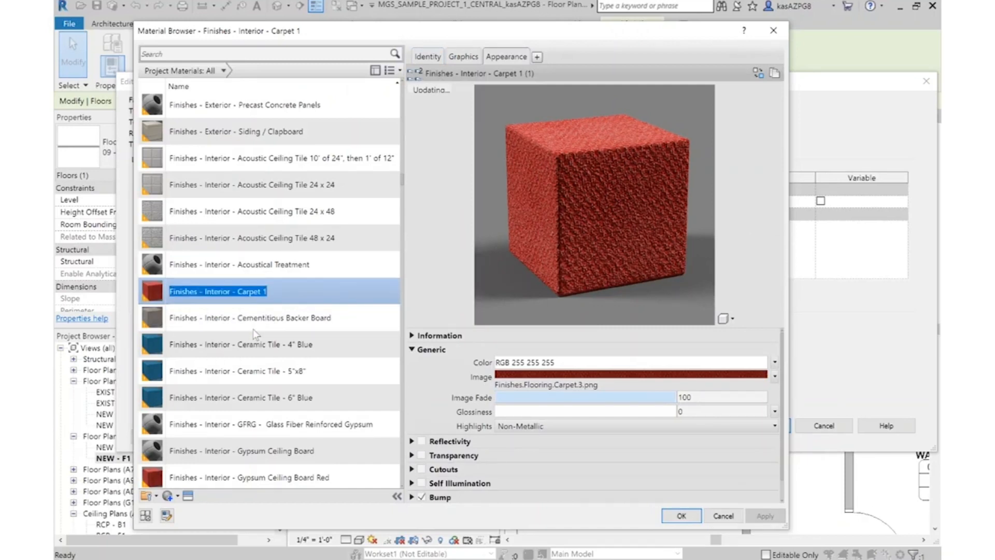
text(mg)
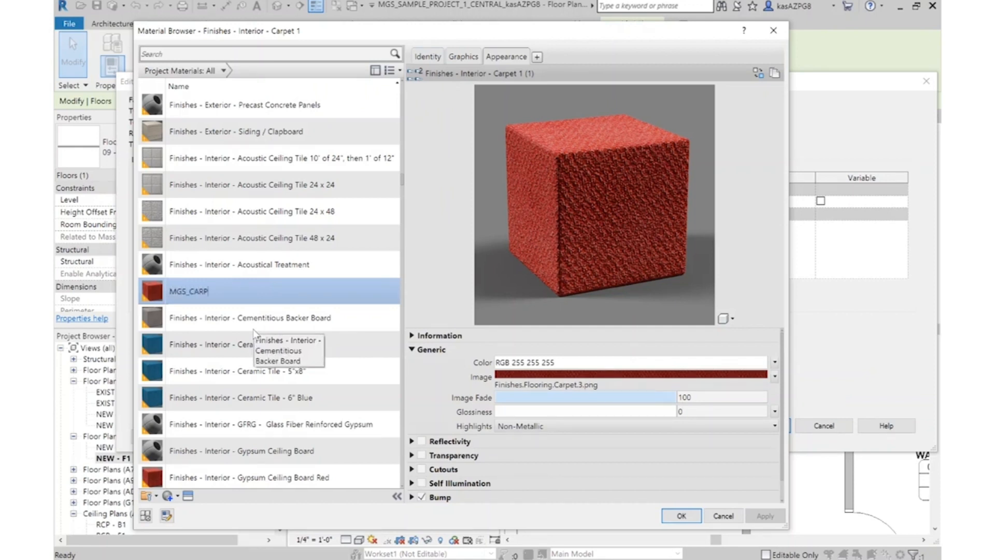
key(Return)
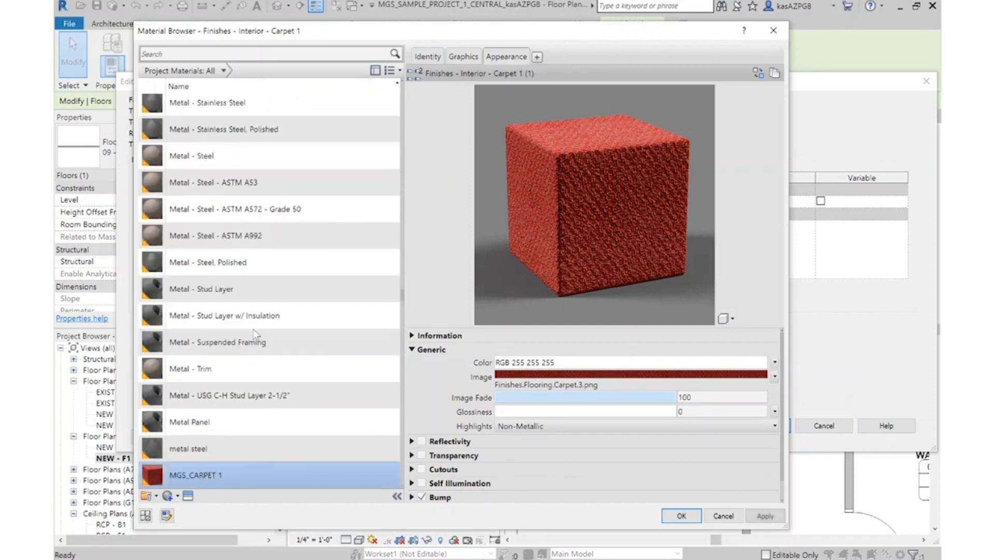
Open the file selection for the carpet material's appearance image and show the texture files in the Mats folder as enlarged thumbnails
click(565, 385)
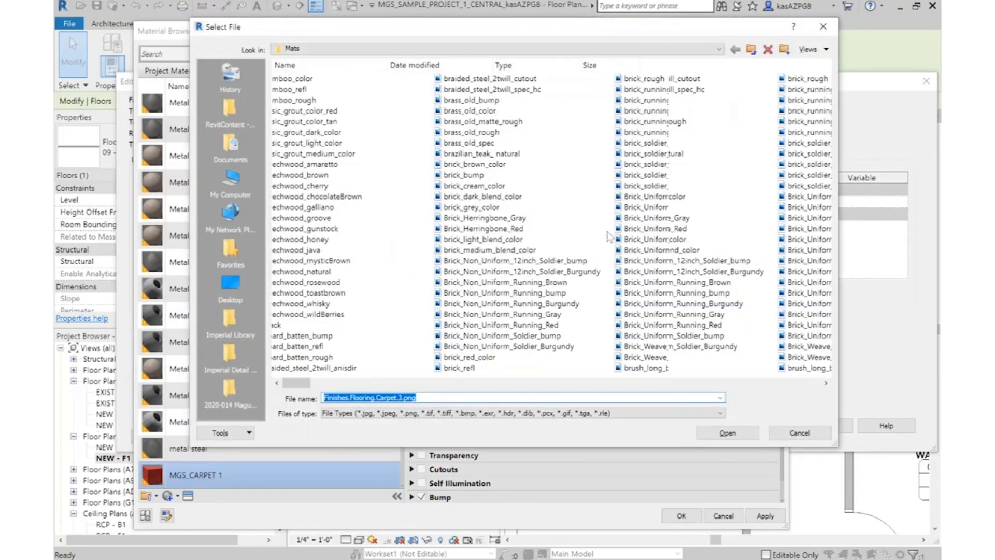
click(809, 51)
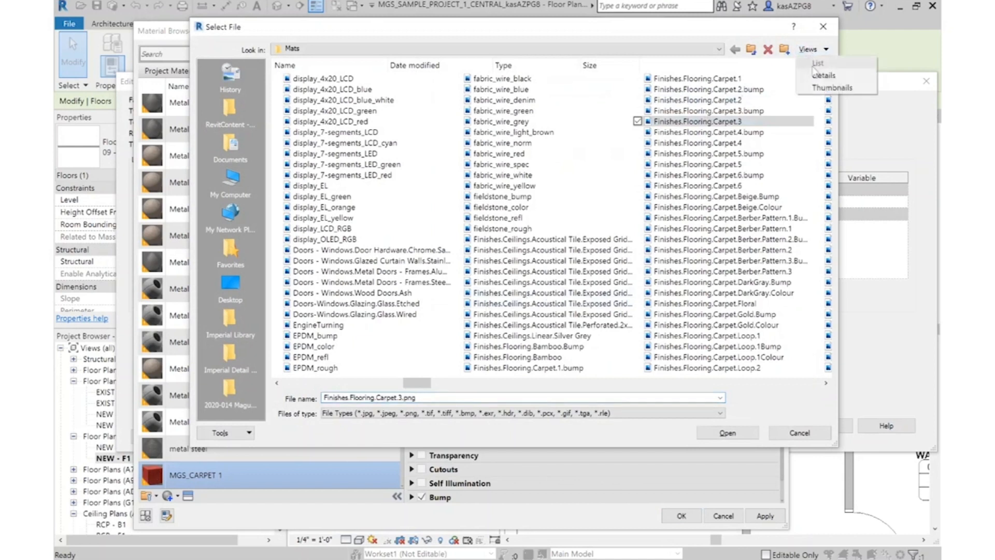
click(824, 87)
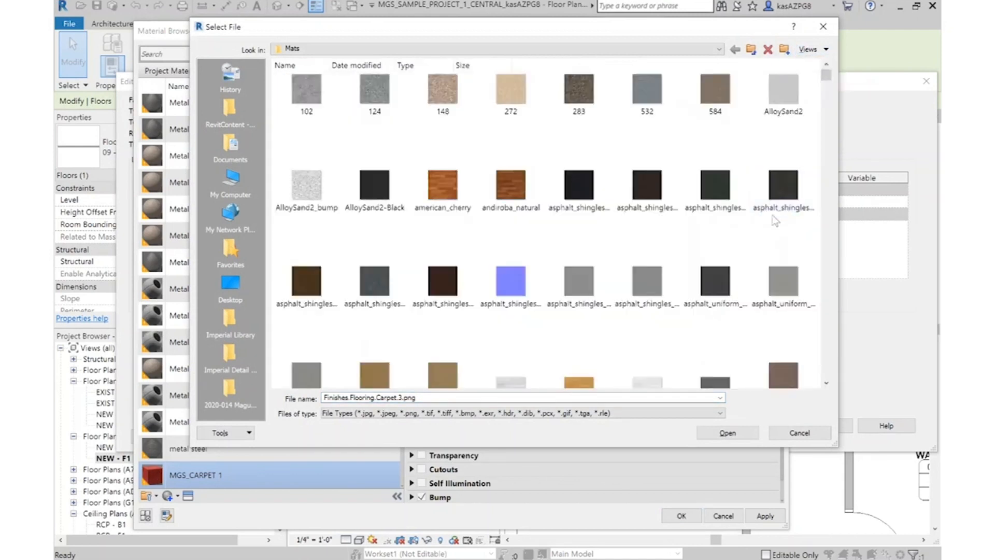
ctrl+scroll(477, 207, up, 4)
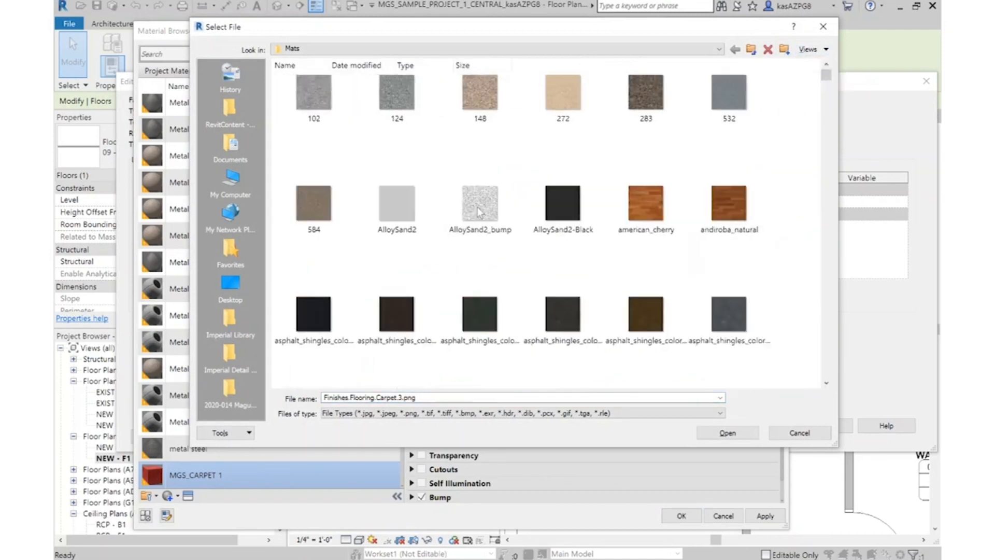
ctrl+scroll(477, 207, up, 1)
Browse the carpet textures and assign carpet_loops_color_tan.jpg as the appearance image of MGS_CARPET 1
scroll(481, 212, down, 10)
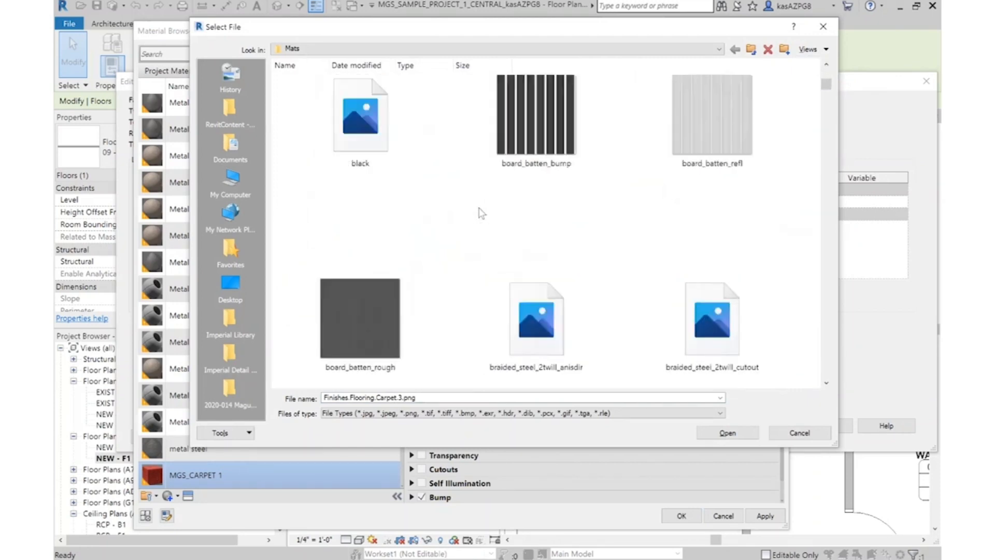
scroll(591, 239, down, 5)
click(539, 154)
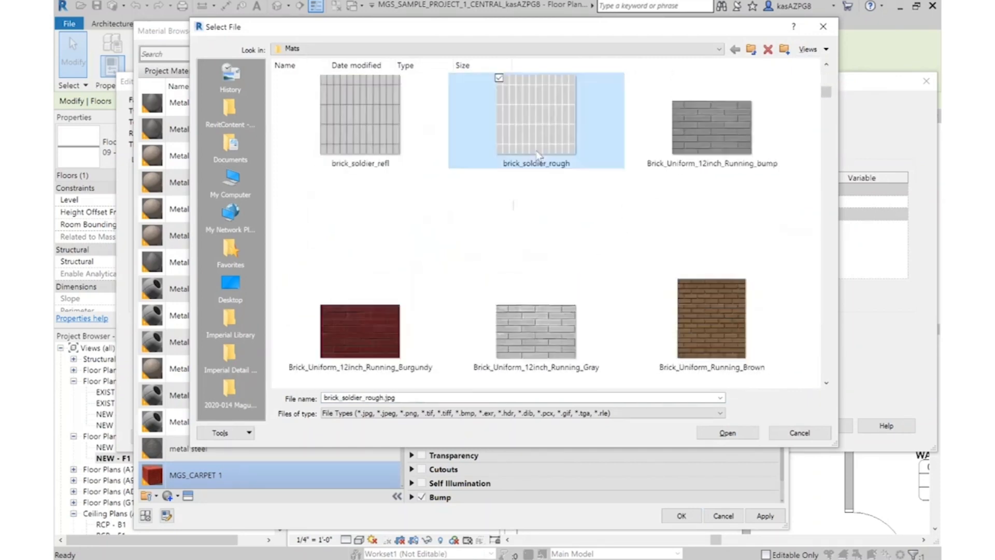
key(c)
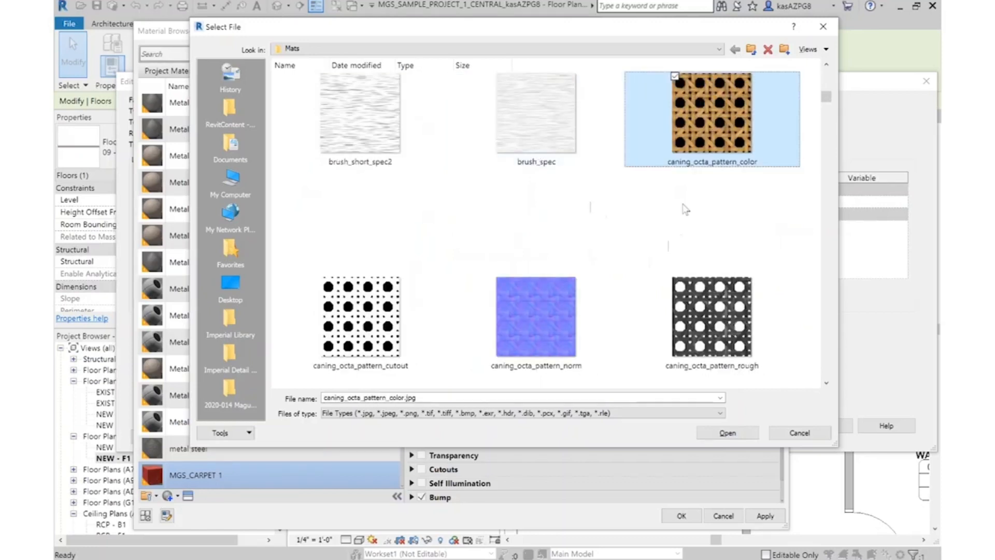
scroll(658, 275, down, 5)
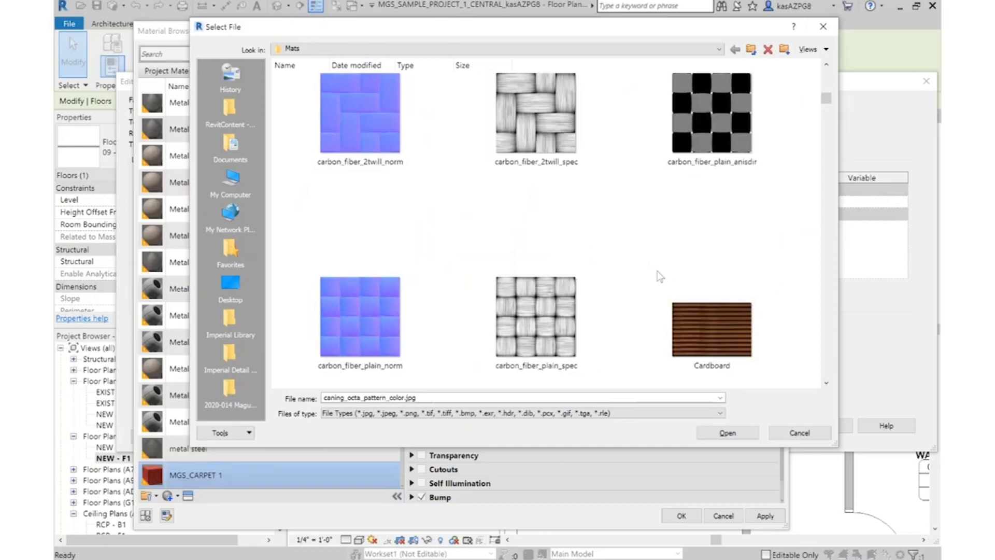
scroll(660, 276, down, 3)
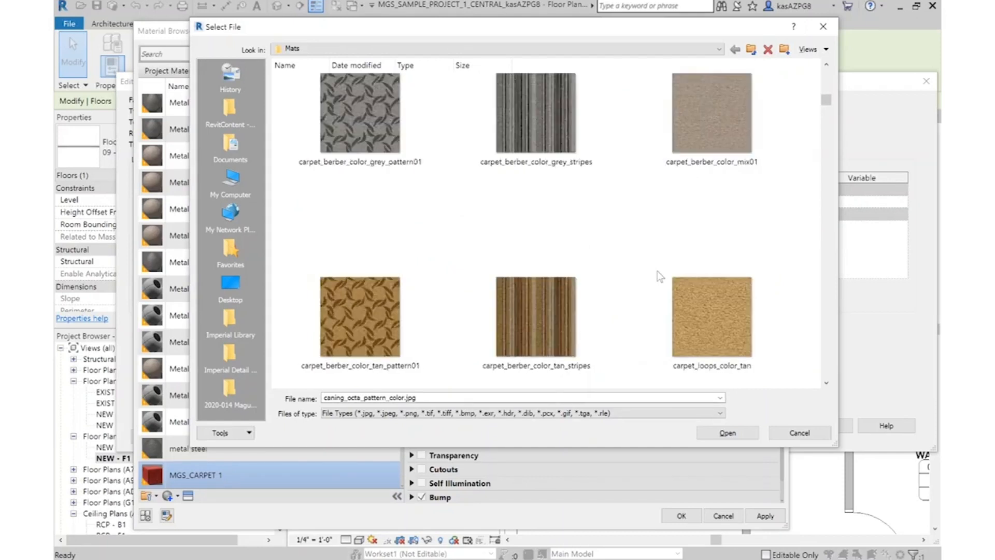
scroll(659, 276, down, 1)
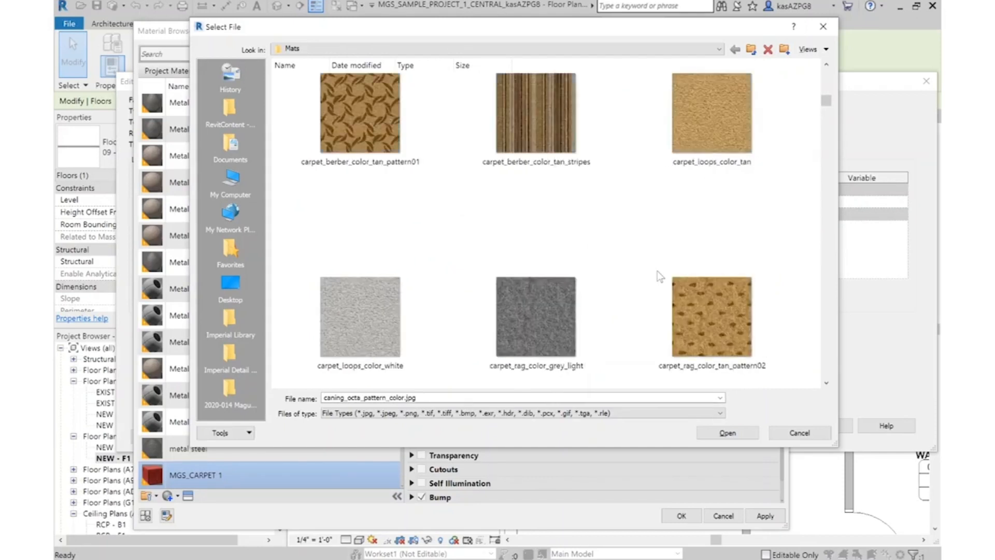
scroll(659, 276, down, 1)
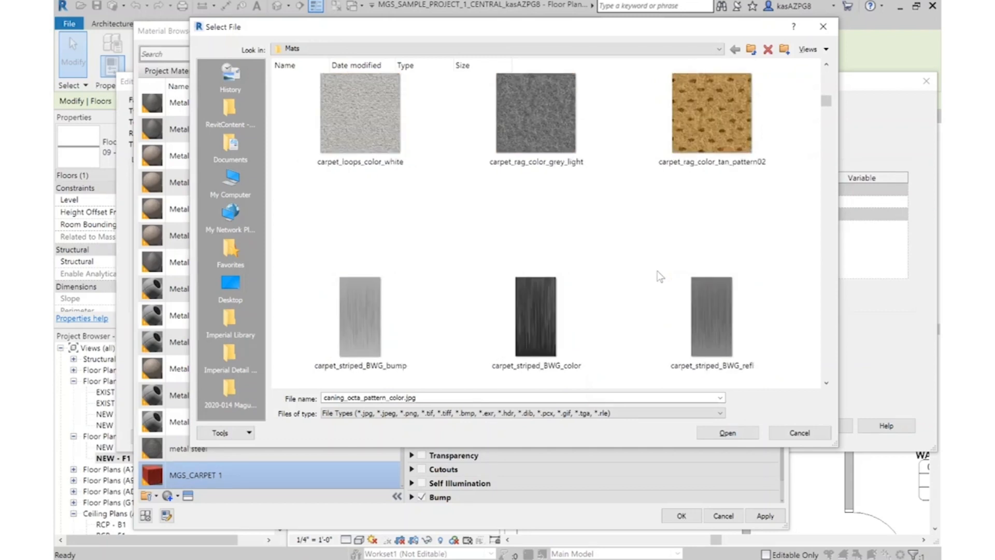
scroll(660, 276, down, 1)
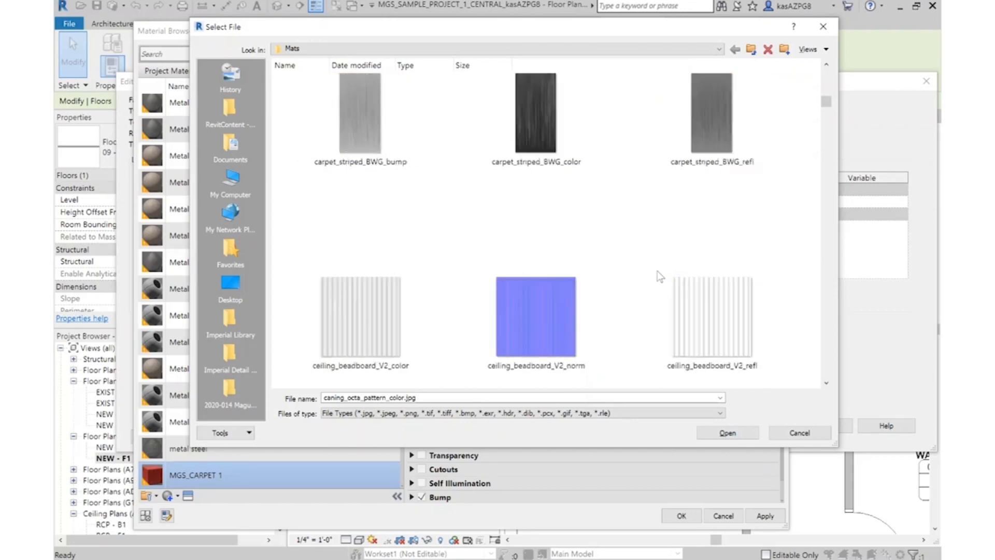
scroll(660, 276, up, 1)
scroll(659, 276, up, 2)
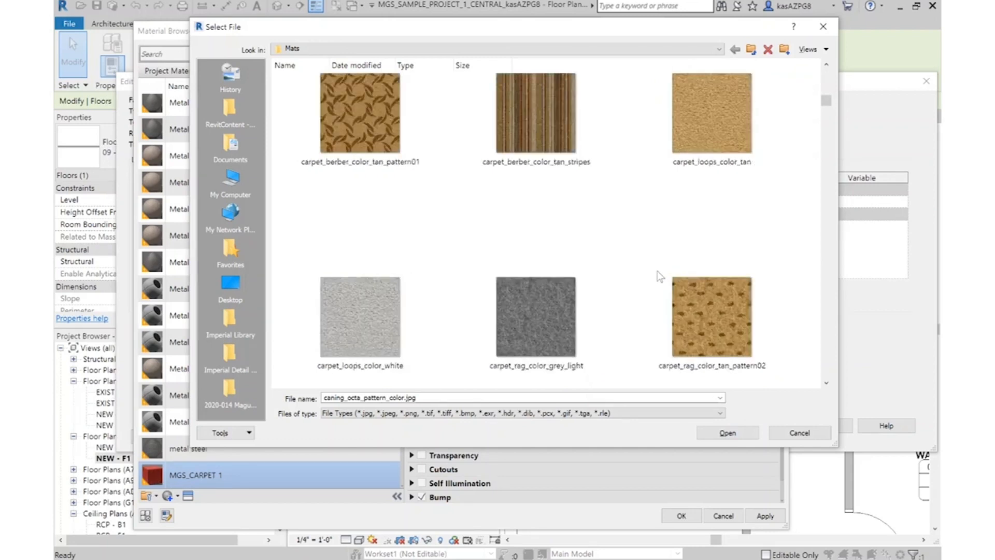
scroll(659, 277, up, 2)
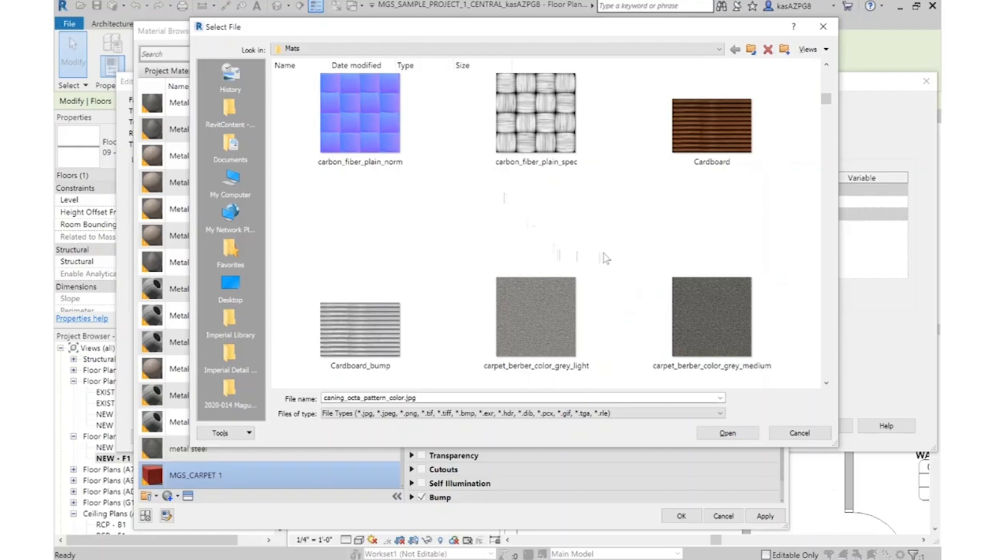
scroll(606, 258, down, 3)
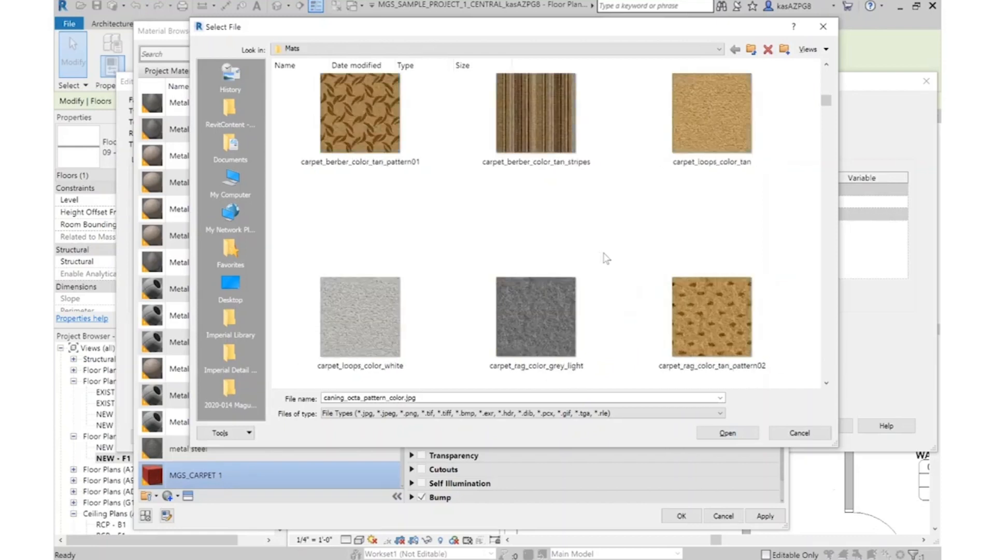
scroll(607, 258, down, 1)
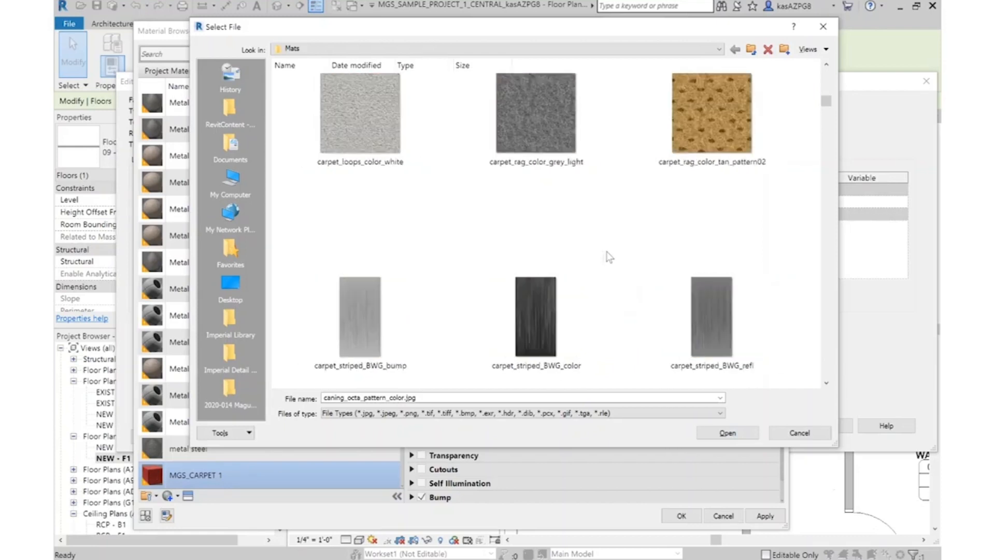
scroll(623, 249, up, 1)
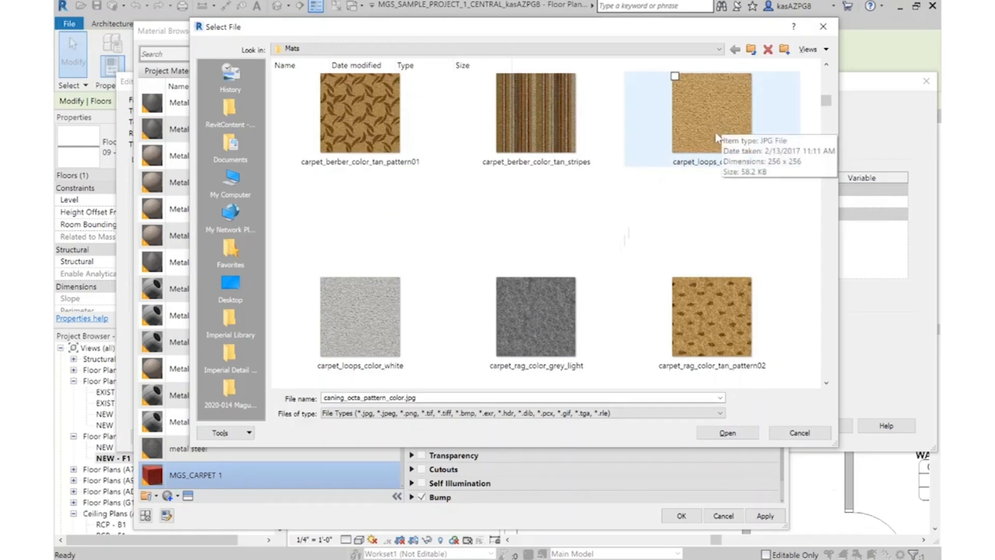
double_click(736, 117)
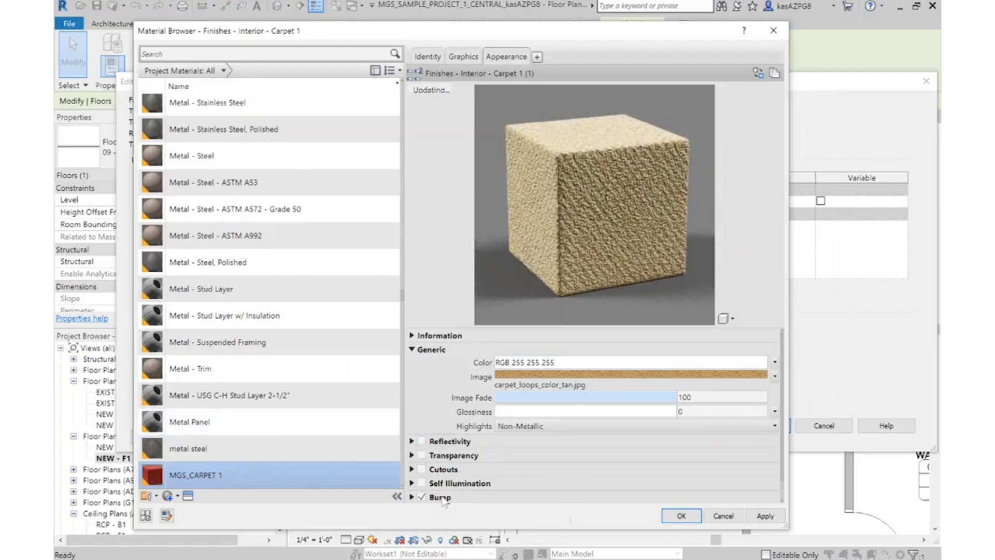
Replace the bump image of MGS_CARPET 1 with carpet_striped_BWG_bump.jpg from the Mats folder
scroll(455, 489, down, 1)
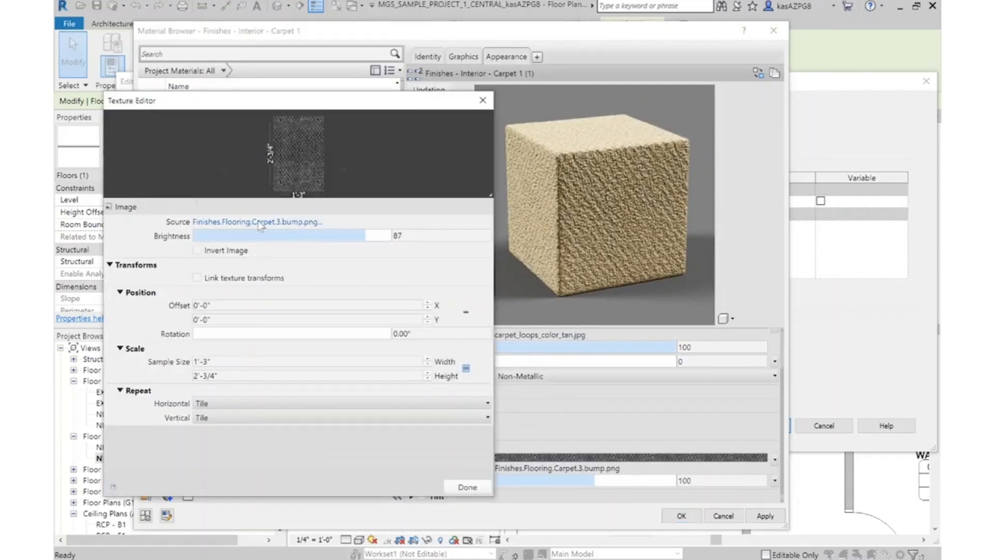
click(260, 221)
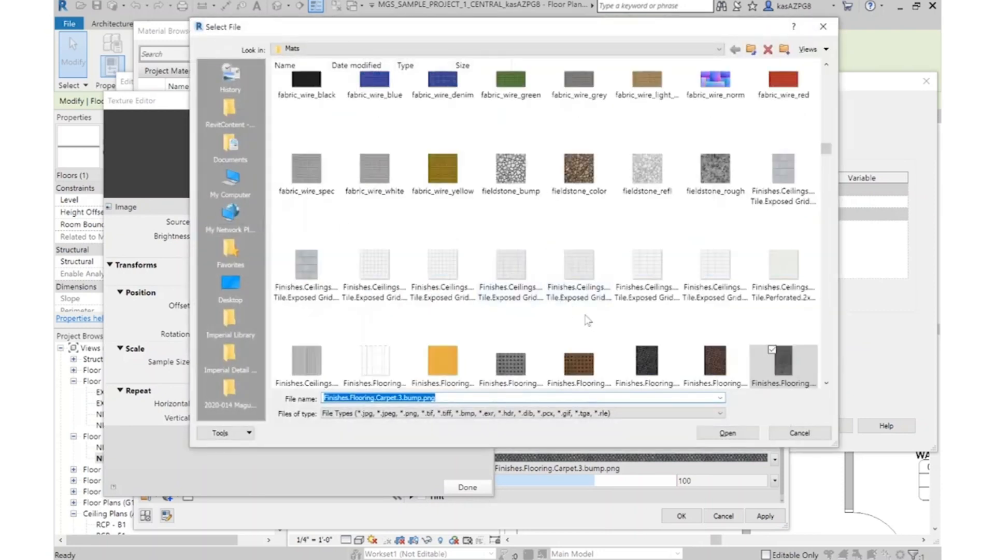
ctrl+scroll(587, 321, up, 5)
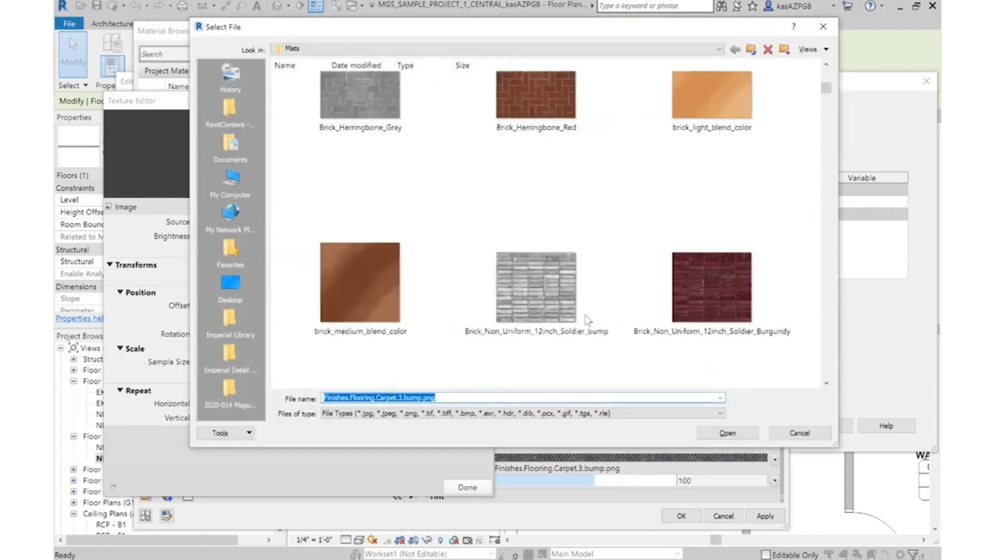
scroll(536, 256, down, 3)
click(532, 249)
key(c)
scroll(564, 287, down, 5)
scroll(565, 291, down, 3)
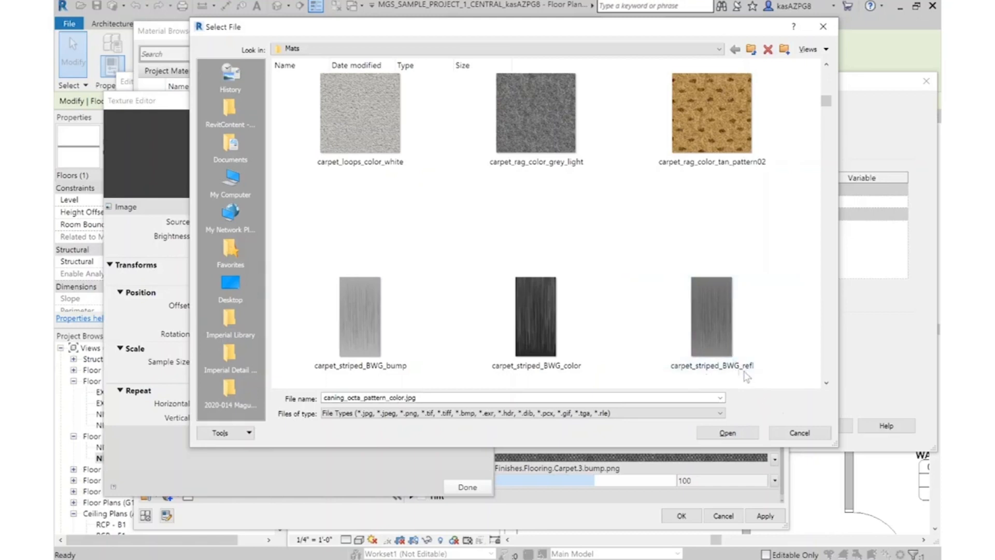
double_click(362, 318)
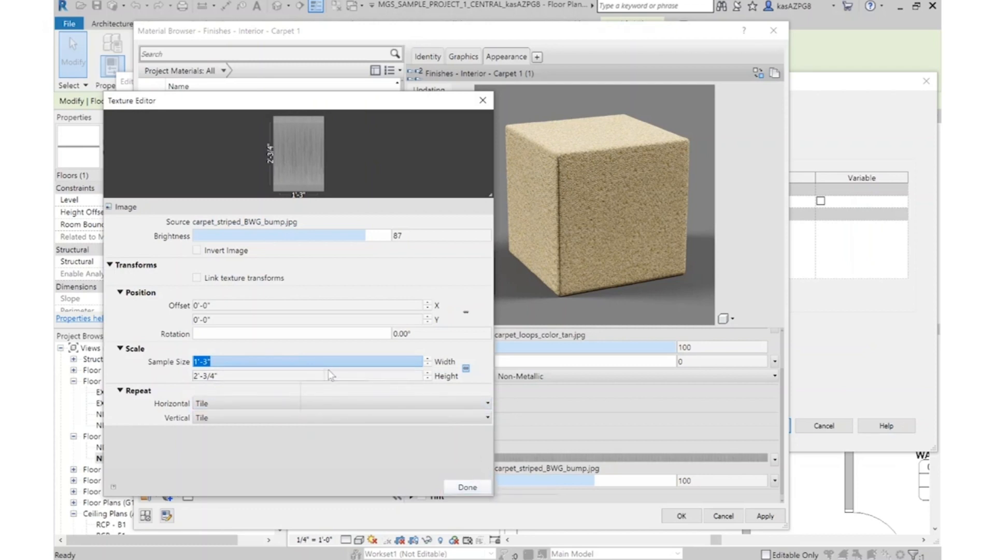
Set the bump texture's sample size to 1'-0" wide and 2'-0" high, with width and height unlinked
text(12)
key(Tab)
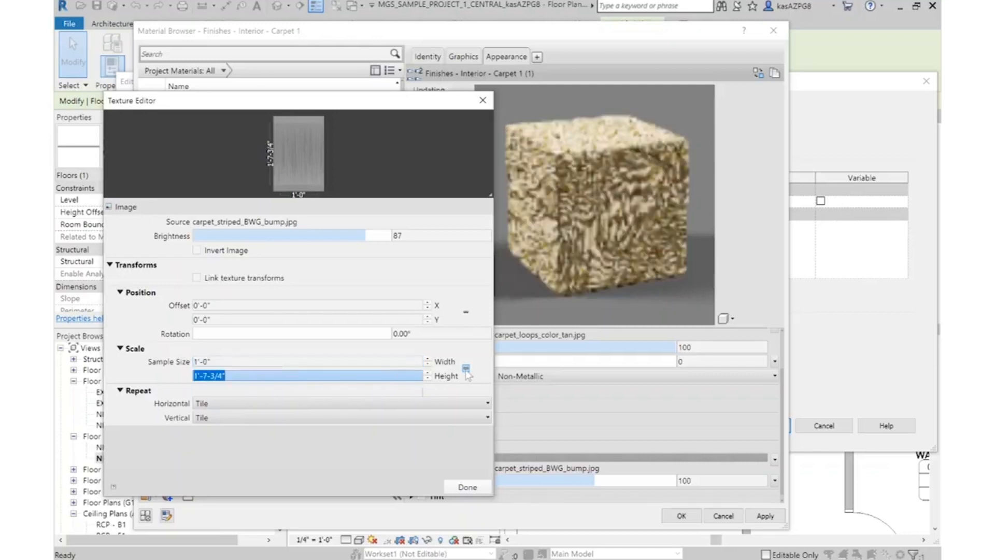
click(464, 369)
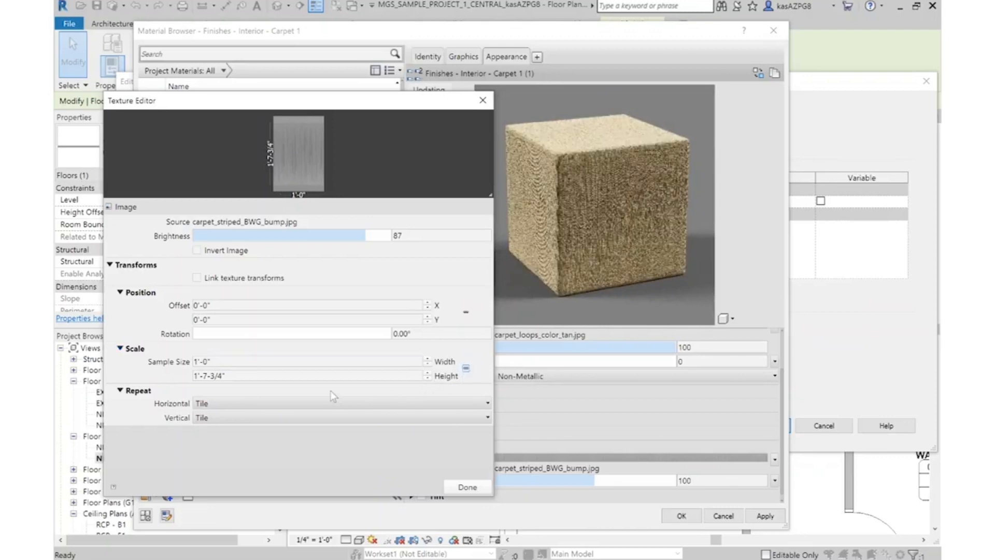
double_click(230, 375)
text(2)
key(Return)
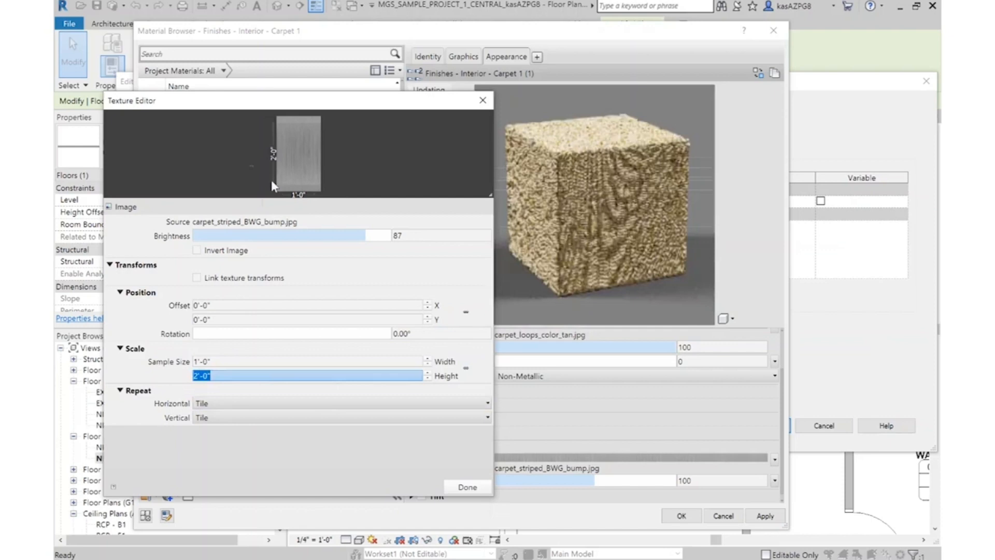
click(468, 486)
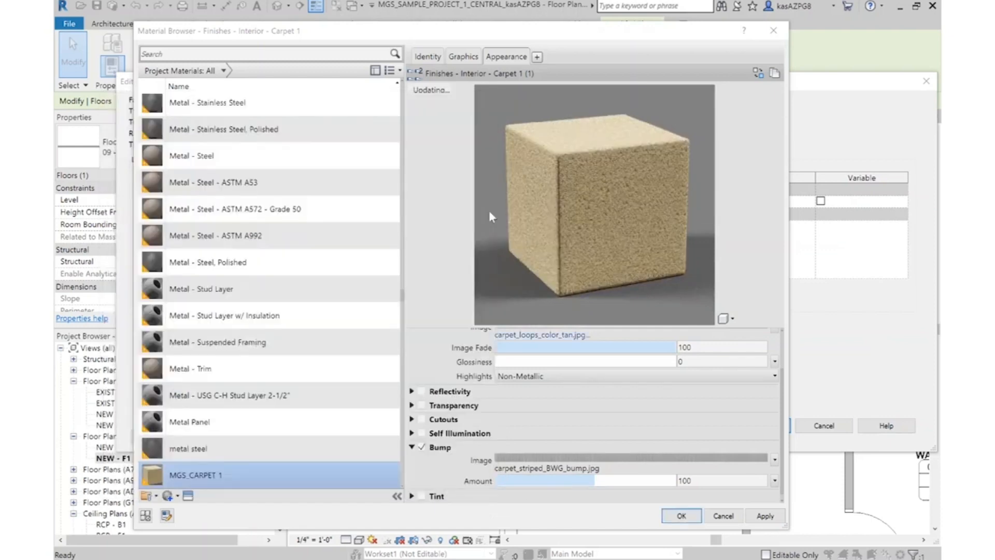
Change the appearance image of MGS_CARPET 1 to carpet_striped_BWG_color and accept the material changes
click(542, 334)
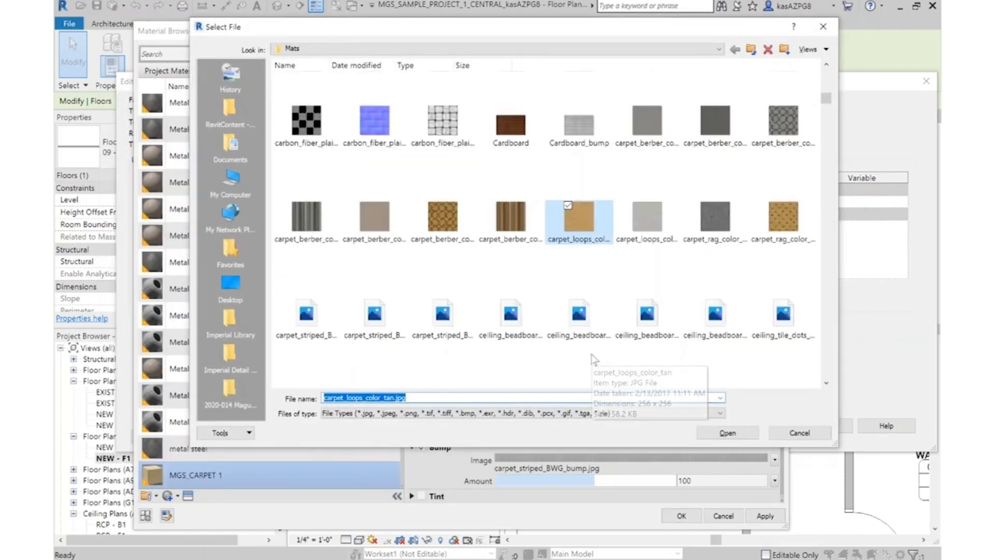
double_click(372, 308)
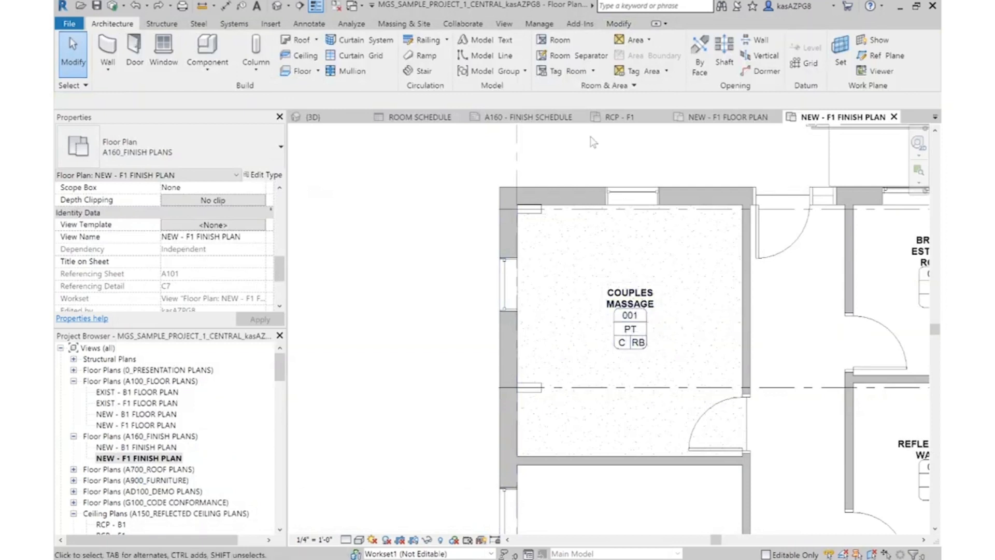
Open the 3D view and lower the section box's top to cut through the first-floor walls and expose the carpeted room
click(338, 114)
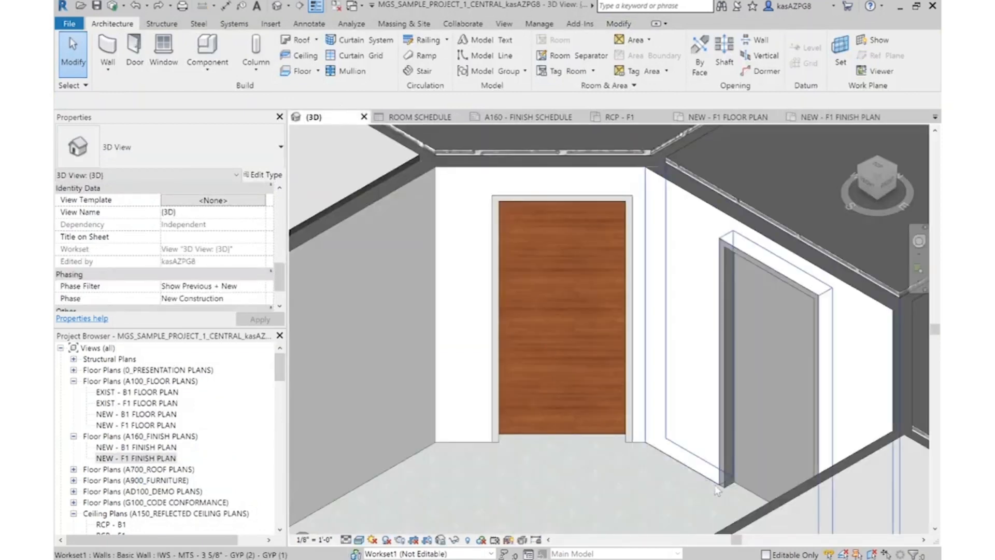
scroll(656, 389, down, 3)
scroll(656, 388, down, 5)
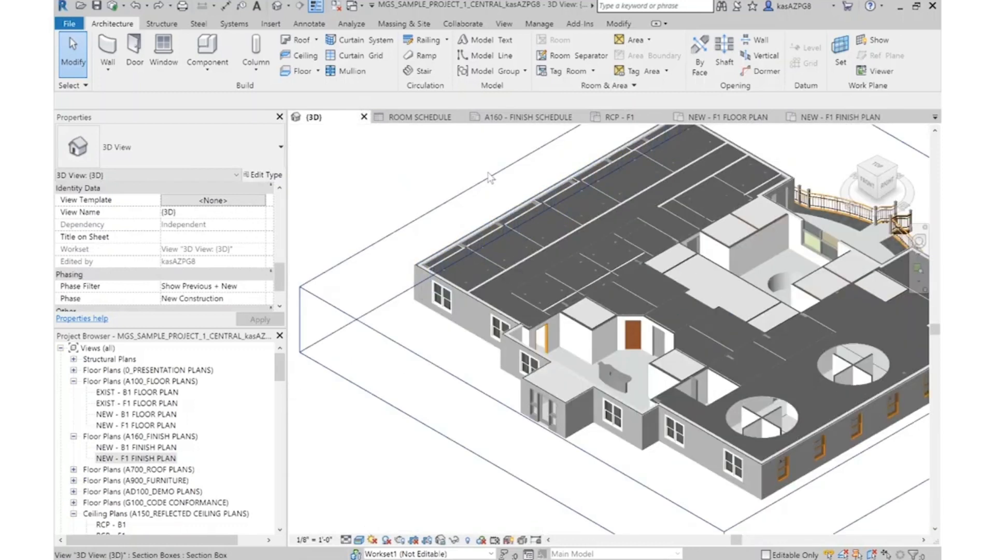
click(736, 263)
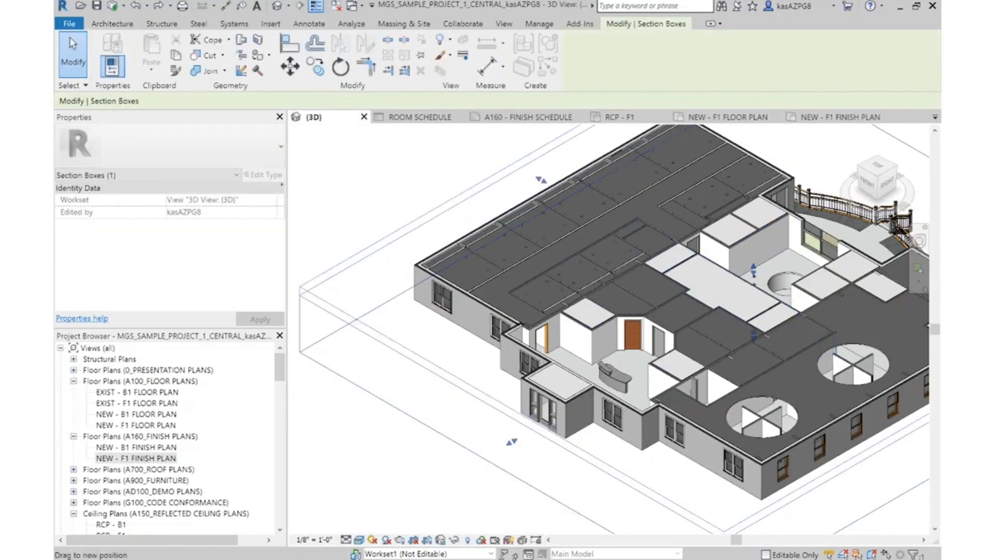
scroll(706, 144, up, 8)
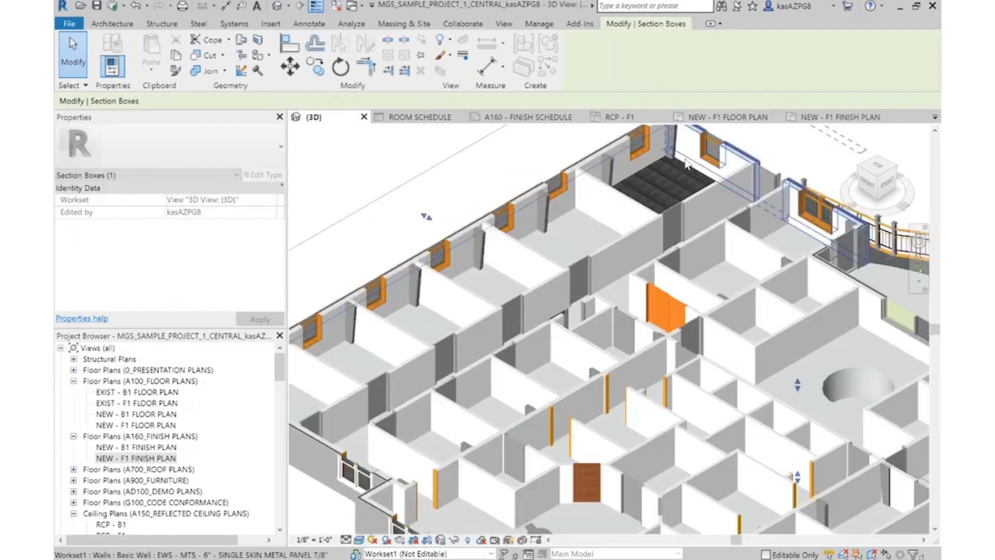
scroll(624, 216, up, 1)
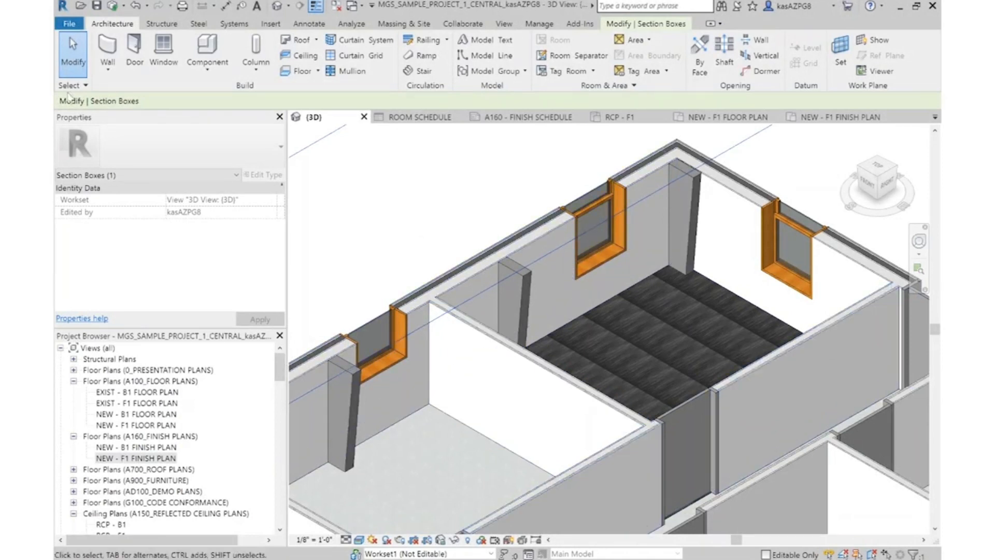
Place a horizontal Wall Base - 6" wall sweep along the floor on the long exterior wall of the carpeted room
click(107, 66)
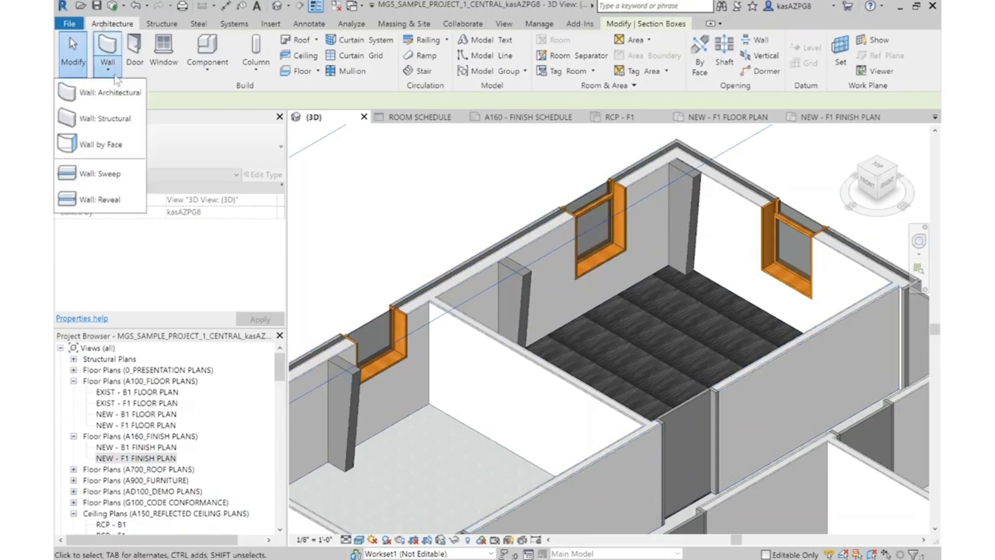
click(111, 166)
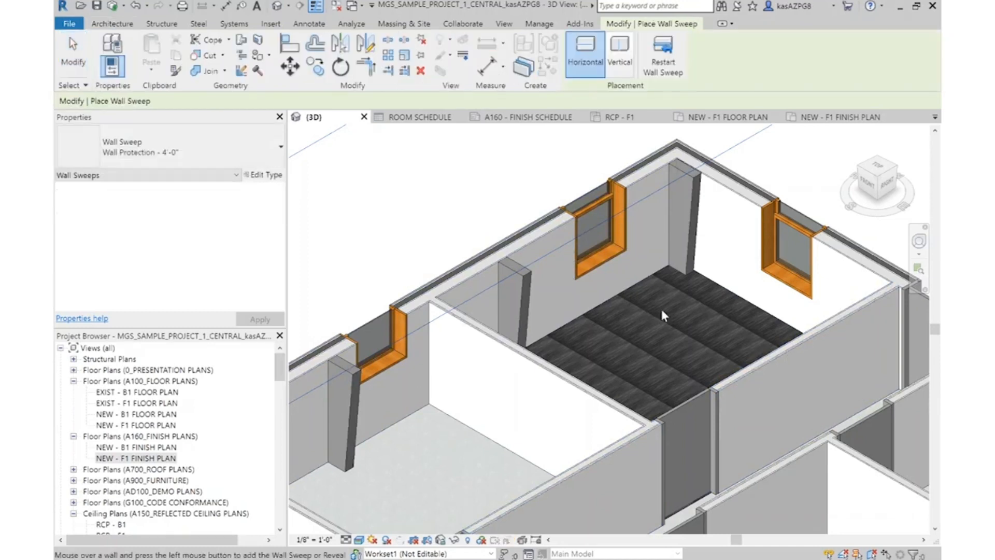
click(180, 143)
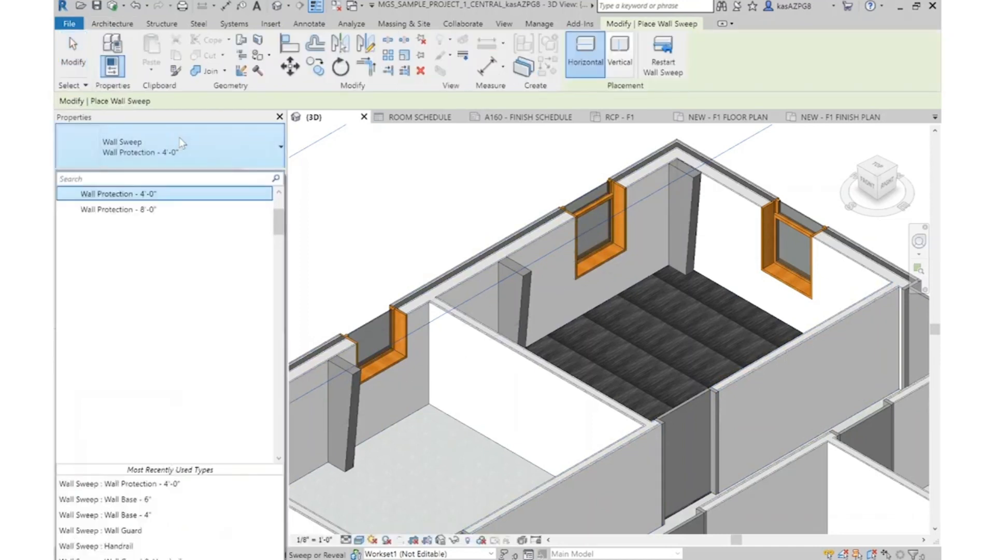
scroll(198, 211, up, 3)
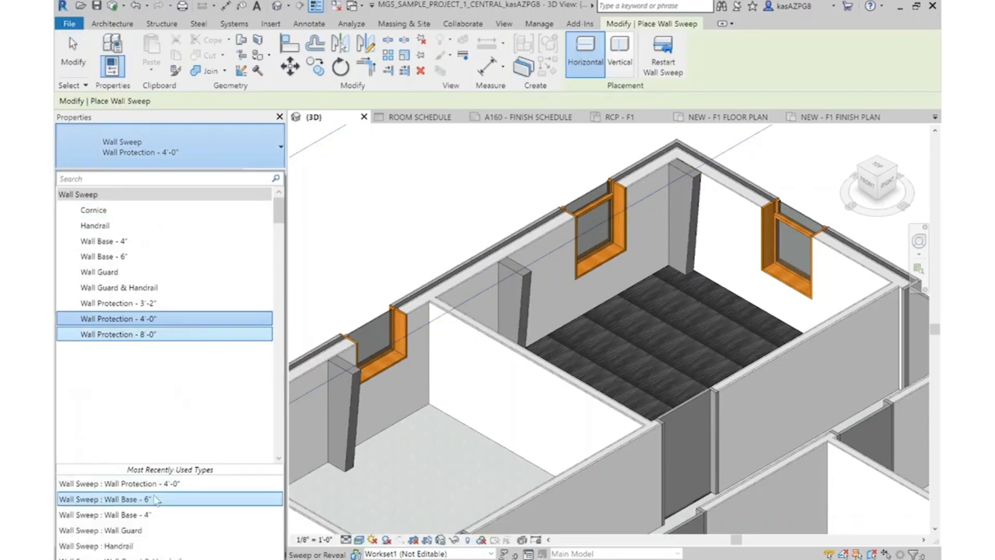
click(132, 499)
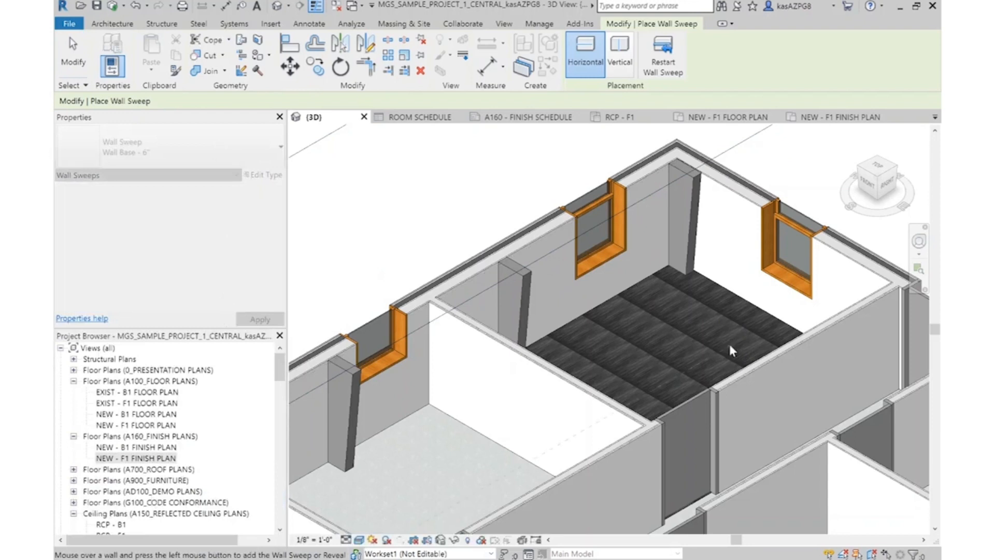
click(632, 292)
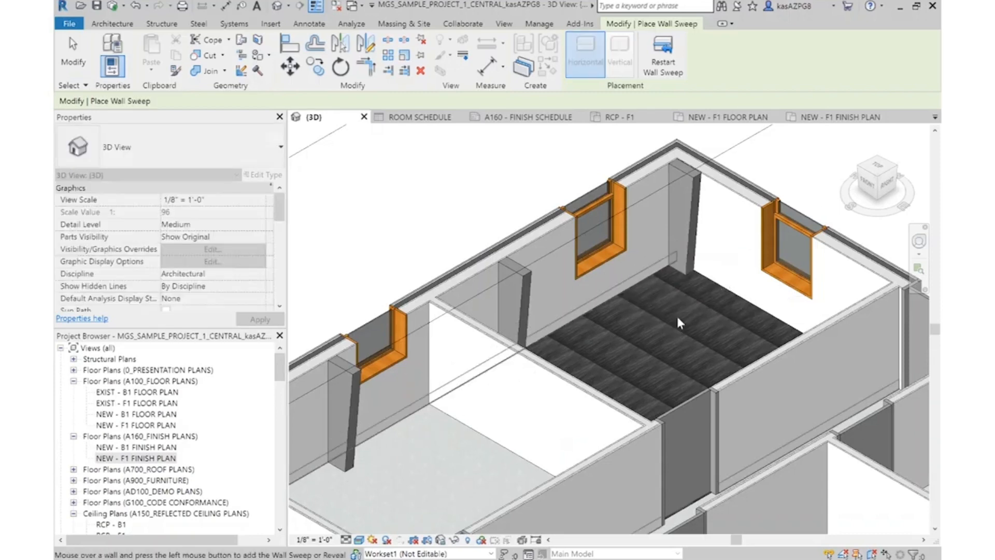
key(Escape)
scroll(676, 314, up, 4)
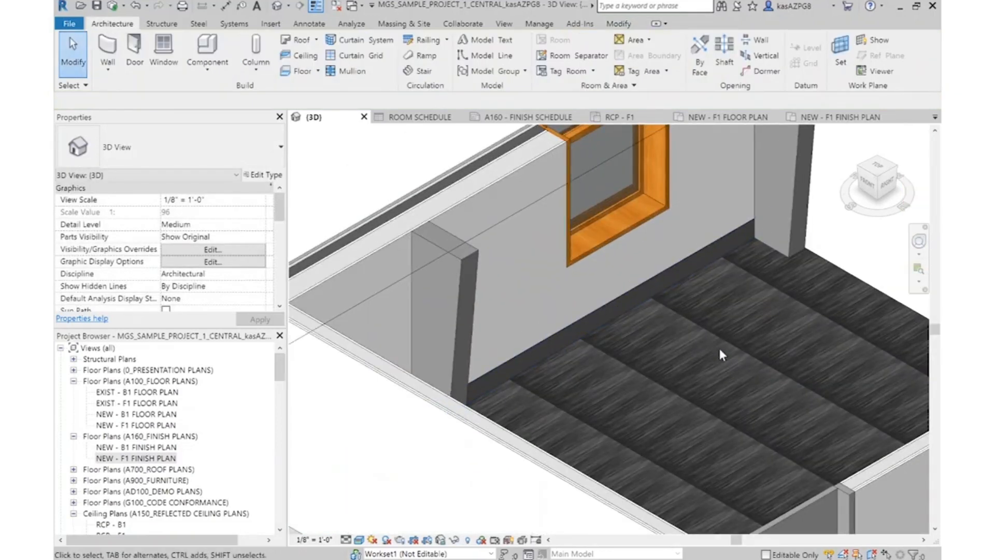
scroll(718, 346, down, 5)
scroll(617, 343, up, 1)
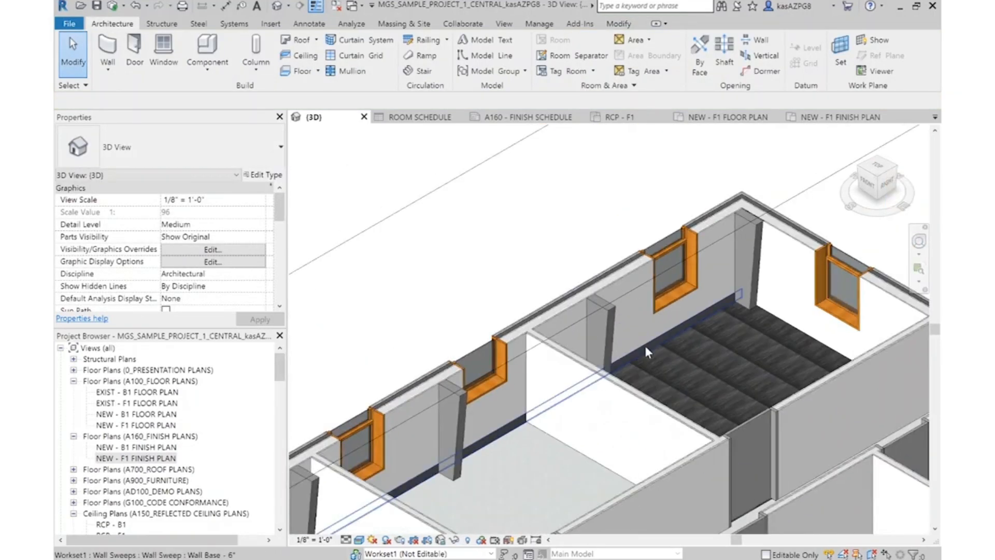
Extend the Wall Base - 6" sweep to the adjoining exterior wall at the carpeted room's corner
middle_drag(712, 348, 620, 352)
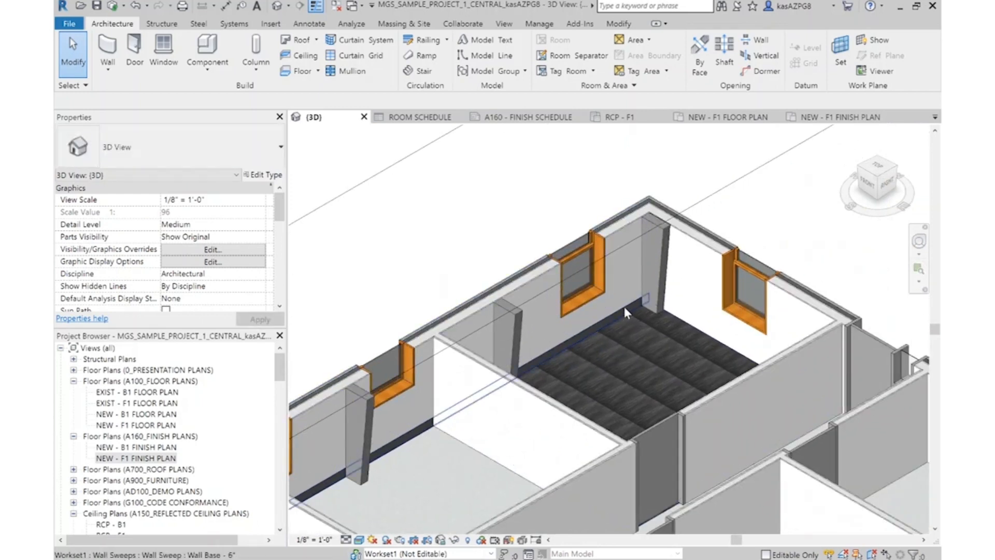
click(624, 309)
click(590, 57)
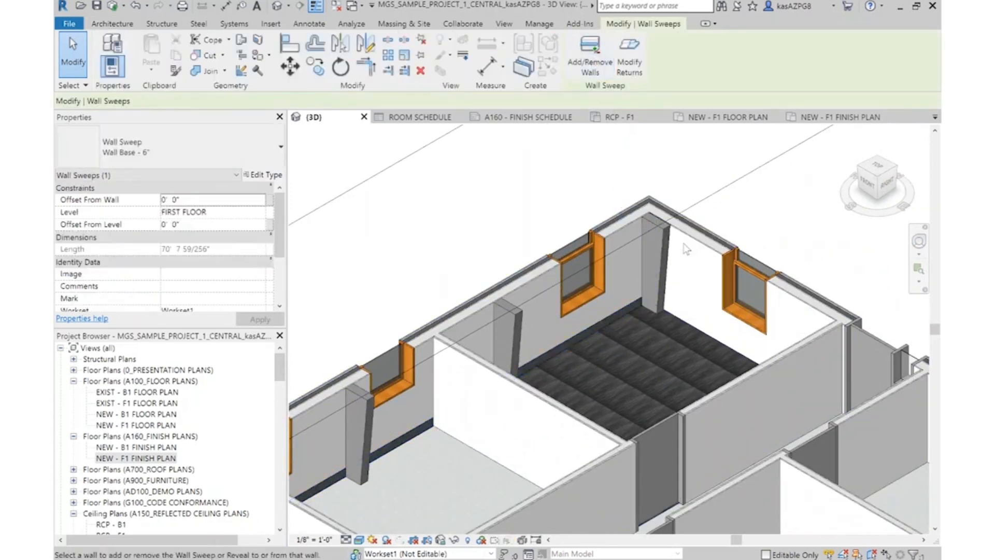
click(666, 362)
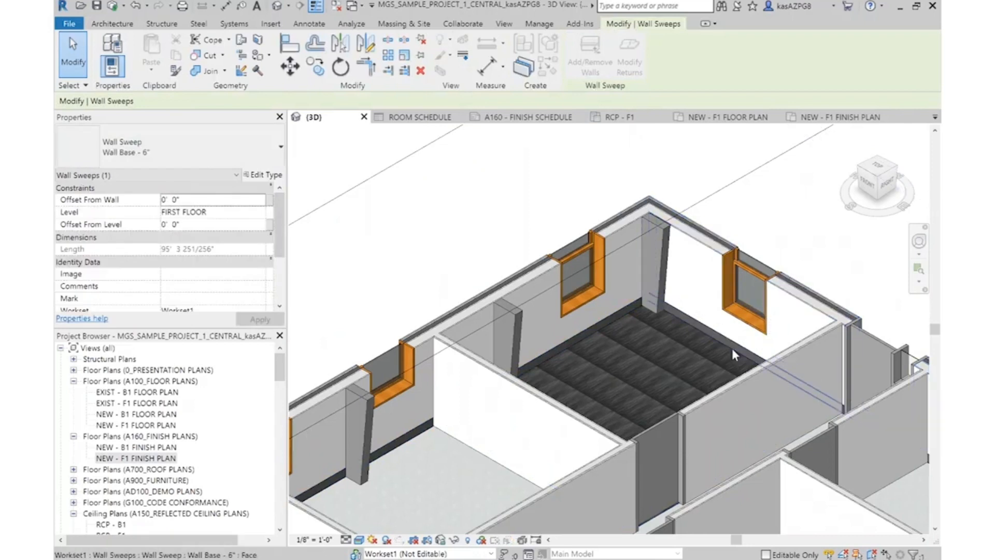
Extend the Wall Base - 6" sweep to the carpeted room's interior side wall, viewing the room from the opposite direction
drag(867, 182, 882, 190)
scroll(891, 363, up, 5)
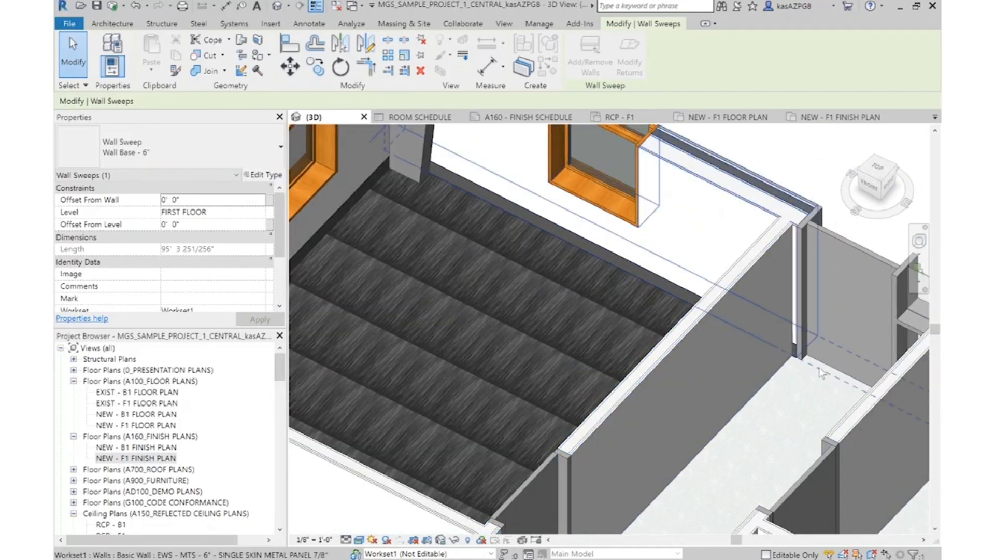
scroll(819, 358, down, 5)
click(860, 172)
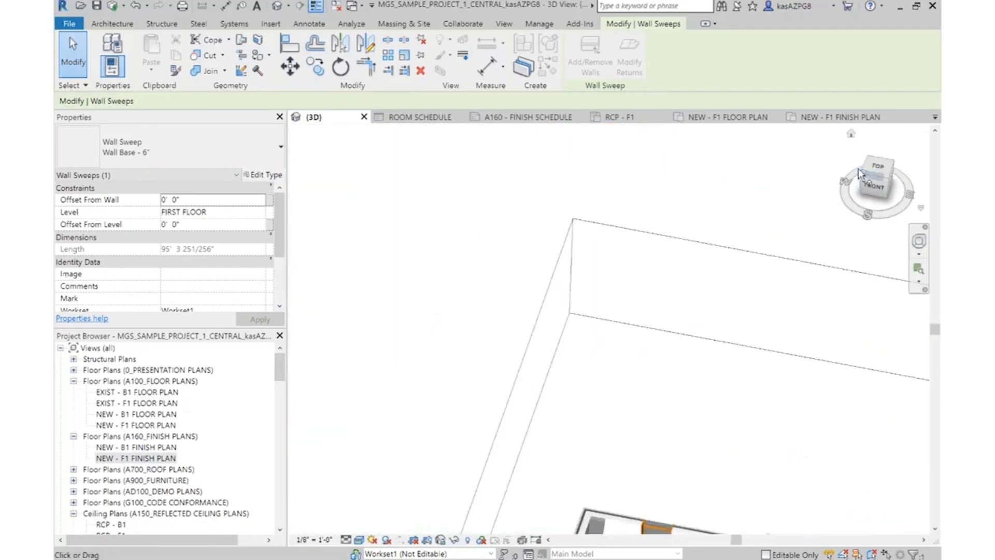
scroll(482, 249, up, 5)
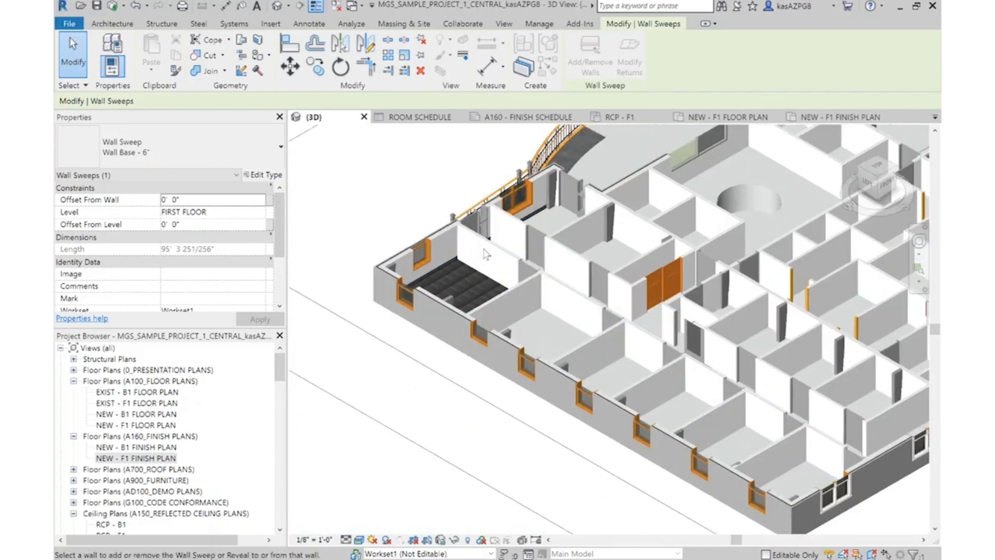
key(Escape)
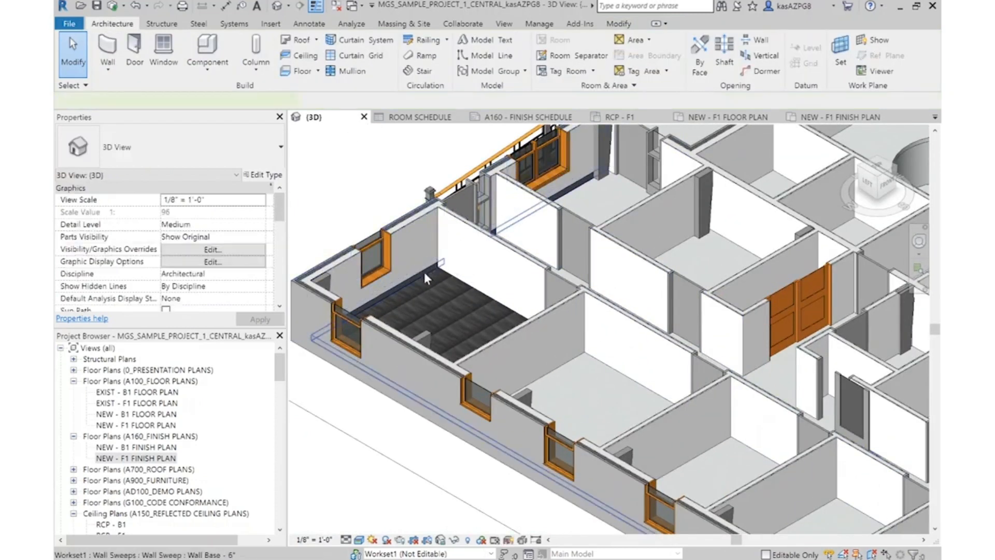
click(424, 275)
click(590, 52)
click(485, 265)
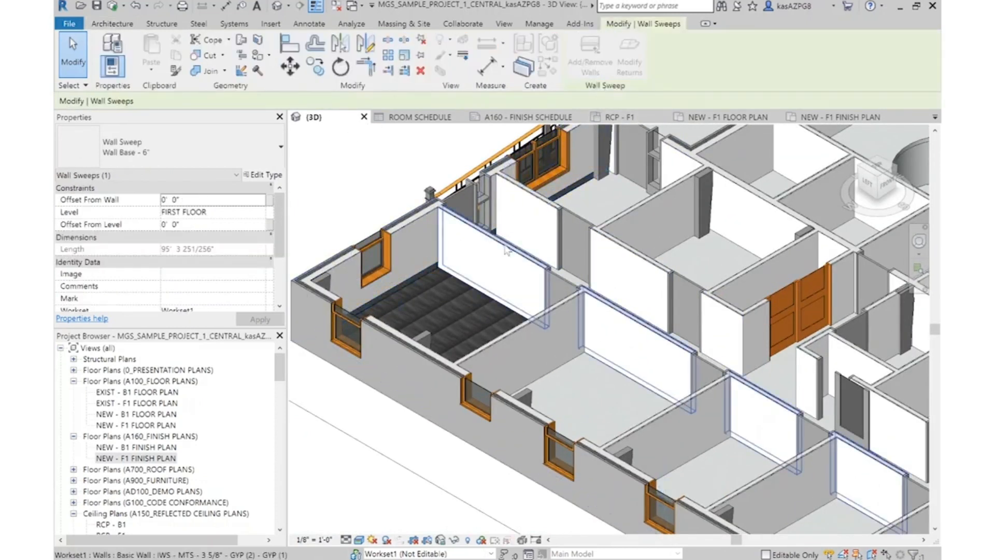
key(Escape)
key(Escape)
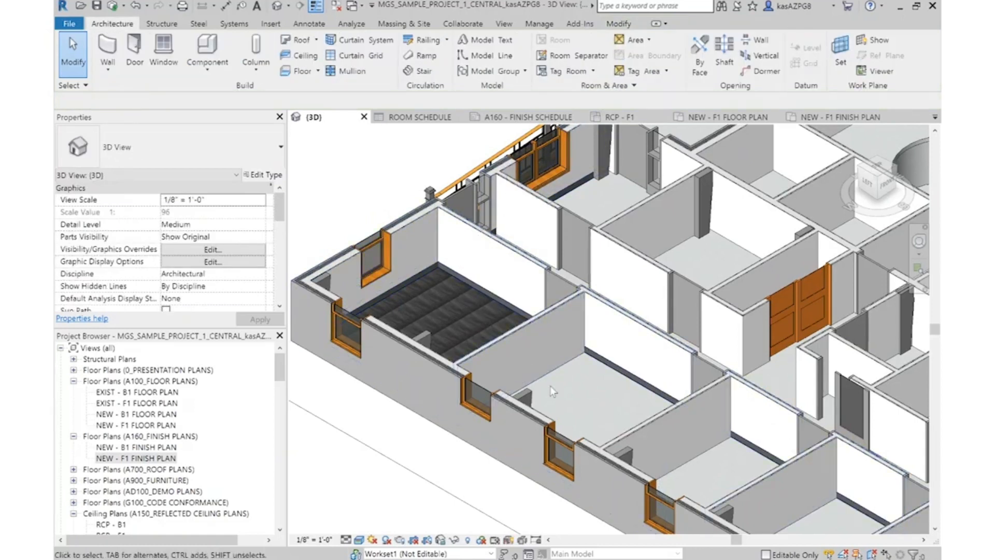
click(622, 380)
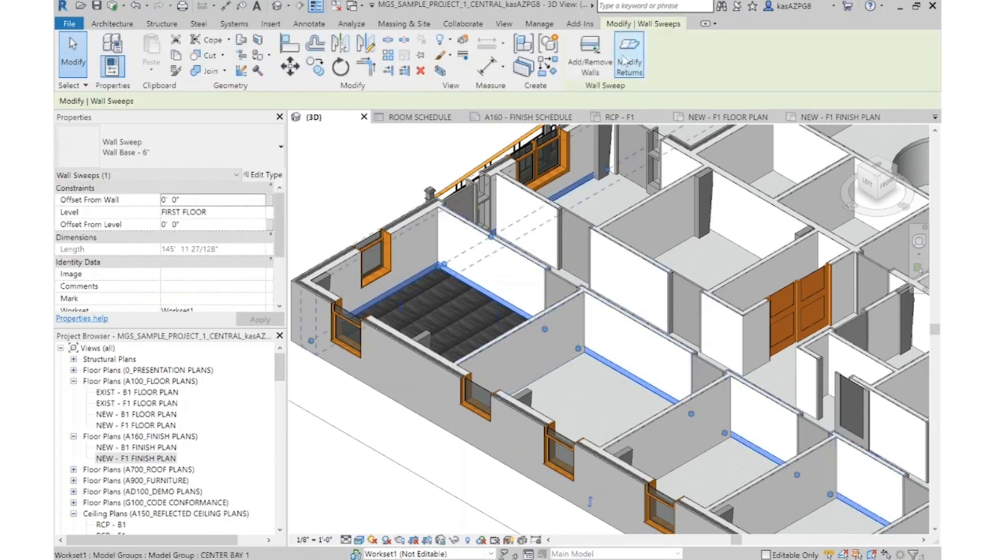
key(Escape)
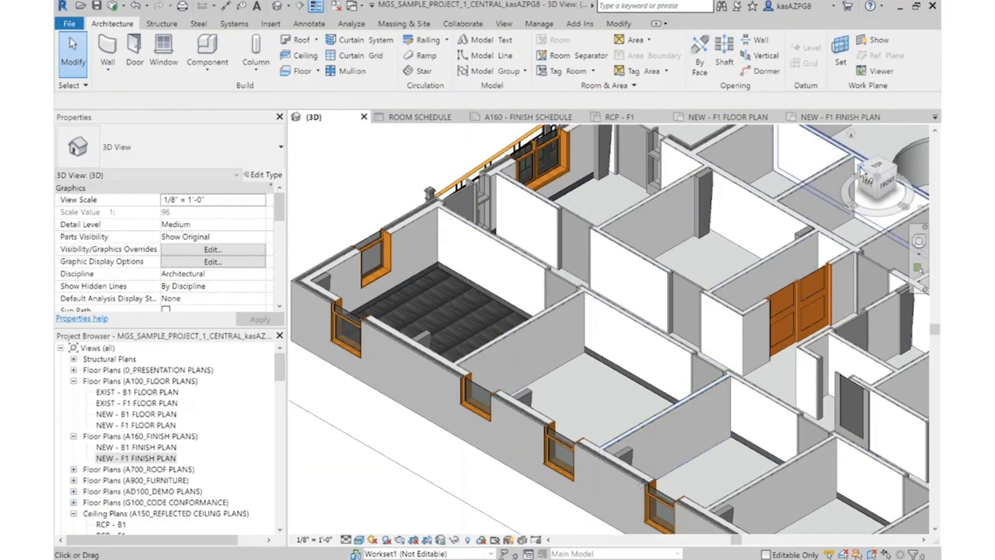
Extend the Wall Base - 6" sweep to the partition wall between the carpeted room and the adjoining room
click(862, 171)
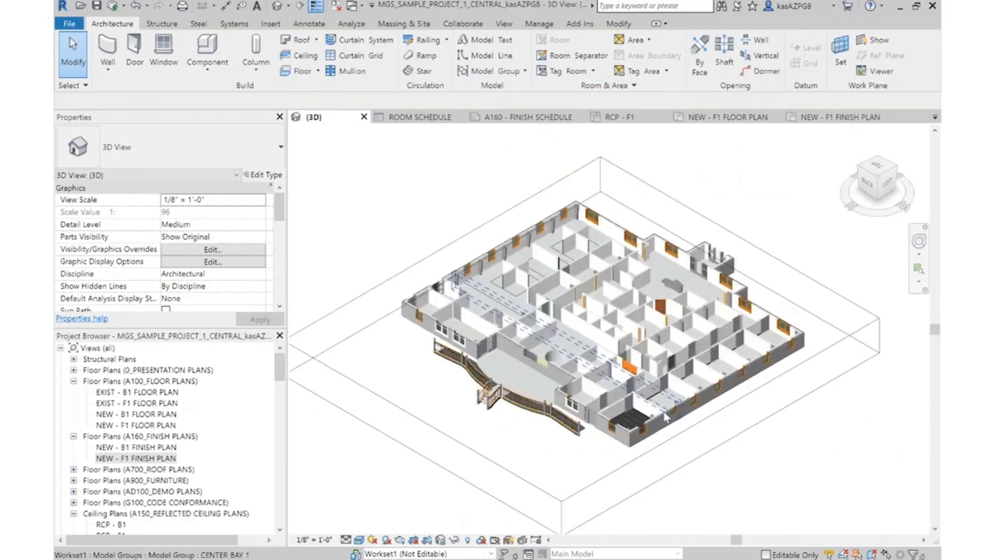
scroll(666, 417, up, 6)
click(661, 350)
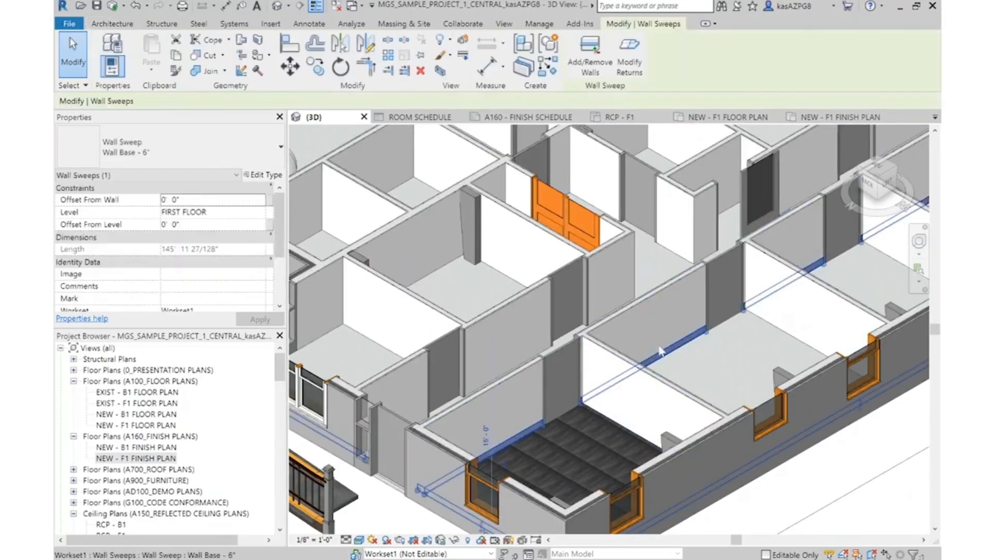
click(590, 57)
click(629, 370)
key(Escape)
key(Escape)
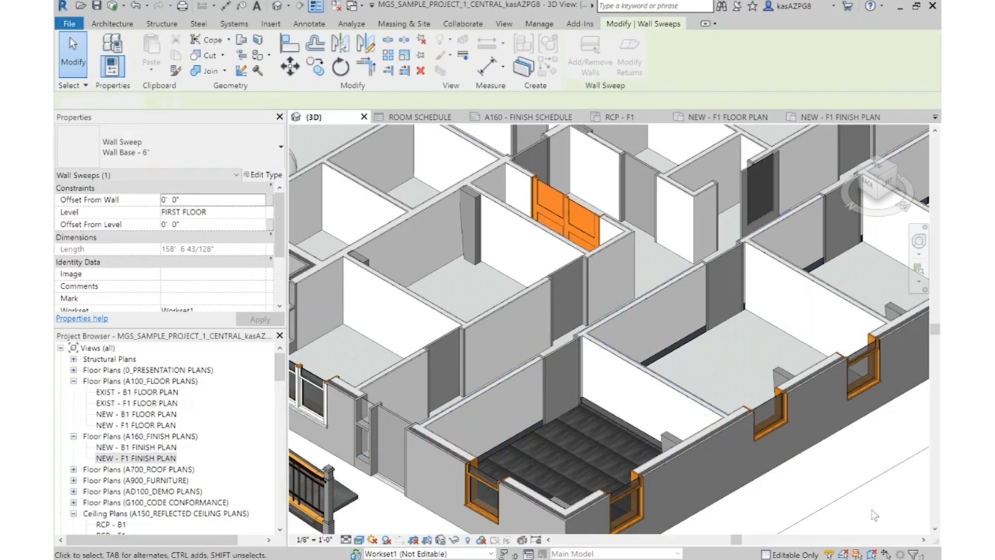
Change every F1 - Single AL - 3'-0"x7'-0" door in the entire project to the WD - 3'-0"x7'-0" type
right_click(553, 355)
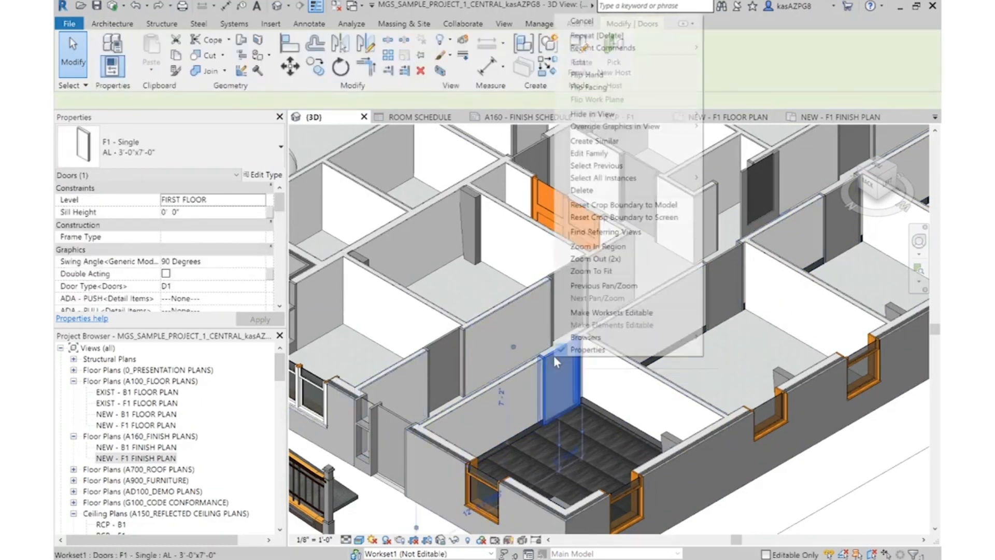
mouse_move(674, 181)
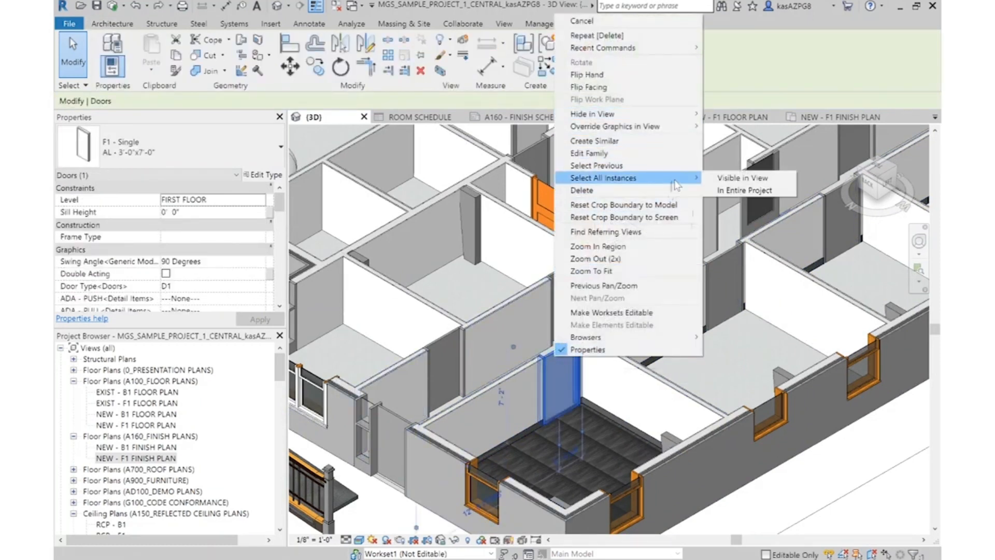
click(745, 191)
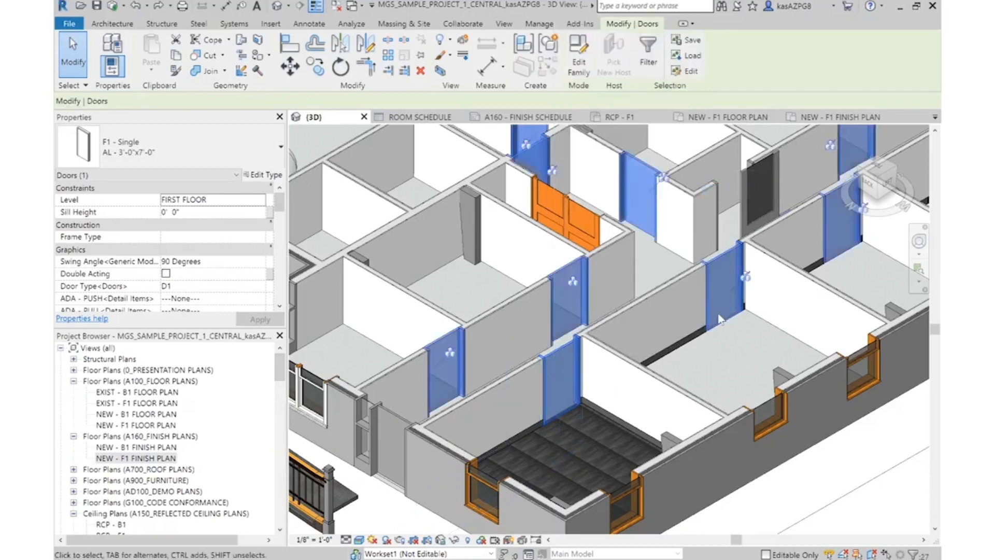
click(119, 130)
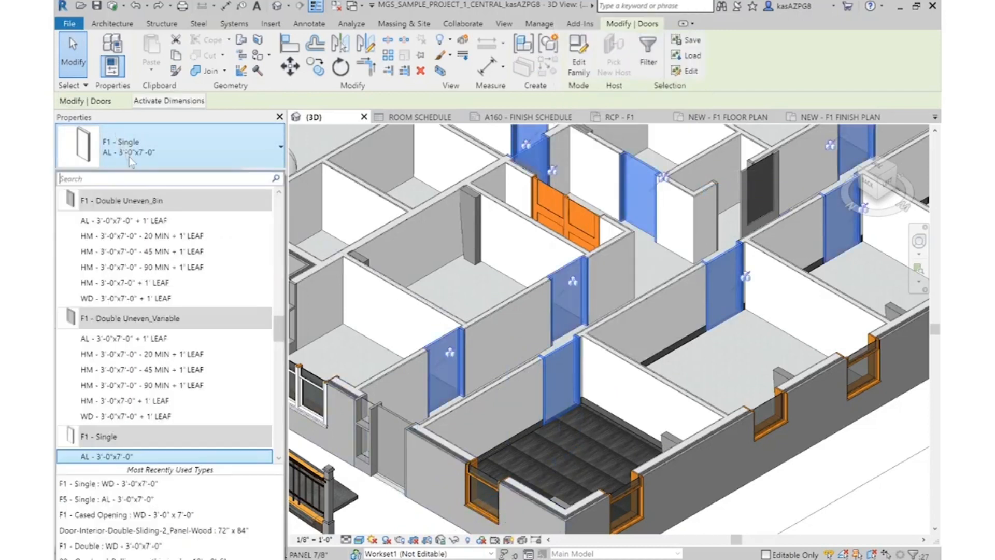
scroll(145, 430, down, 1)
click(127, 444)
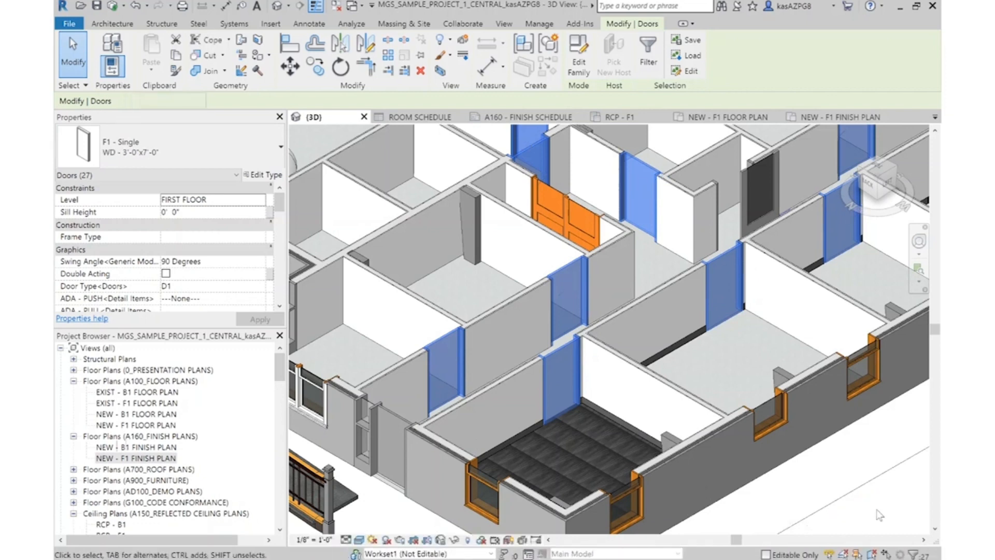
key(Escape)
scroll(506, 443, up, 4)
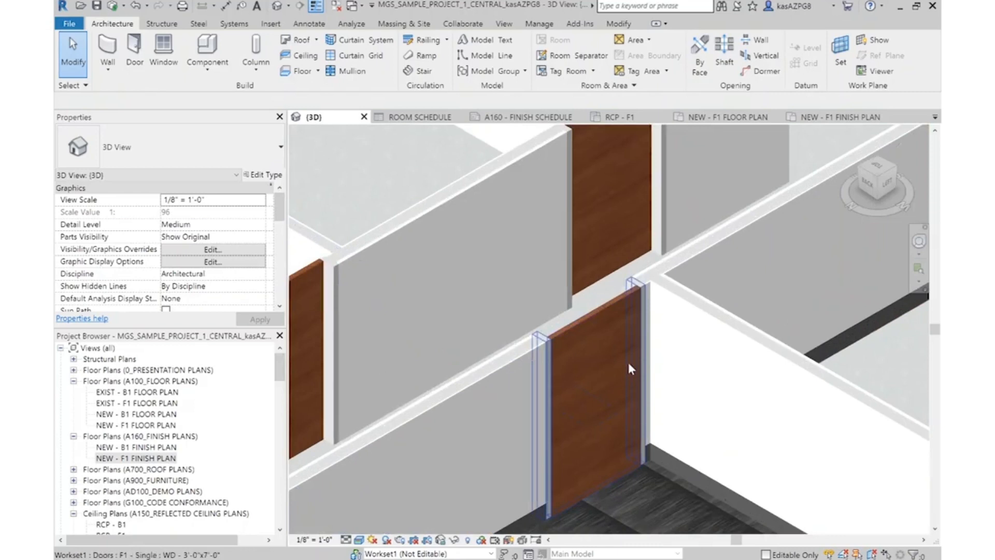
scroll(588, 447, down, 6)
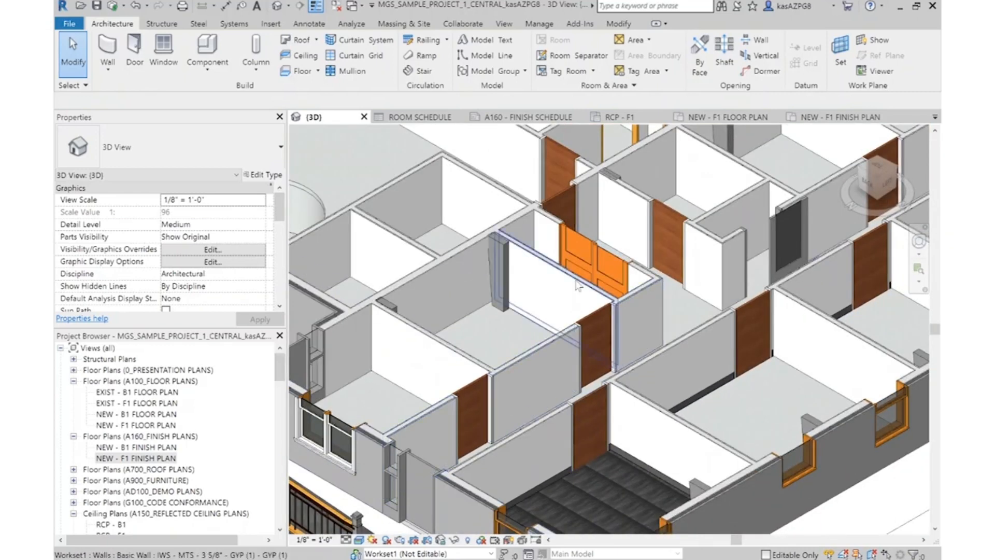
For the 08 - Double Hung 36" x 60" window type, search sash materials for PLASTIC and select Plastic - White
scroll(523, 446, up, 6)
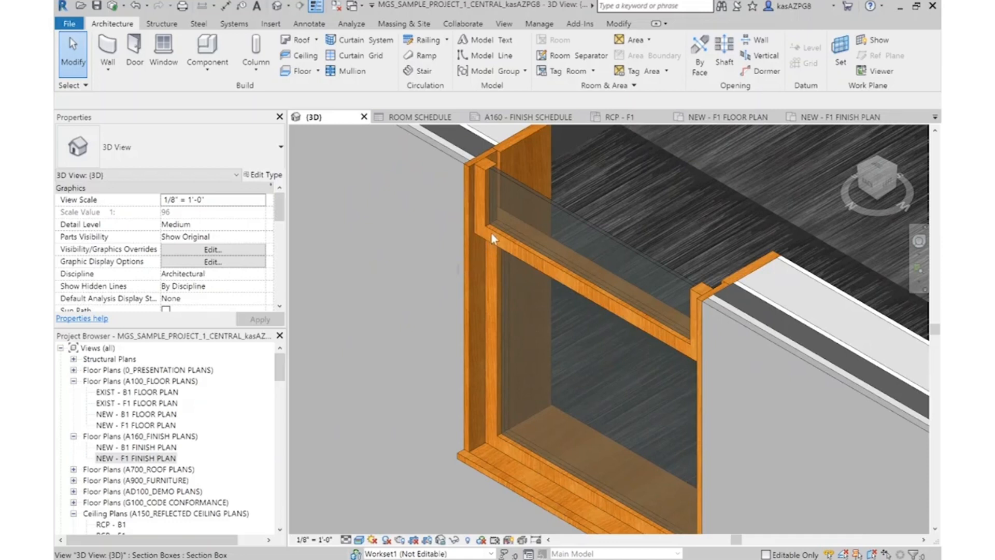
click(476, 222)
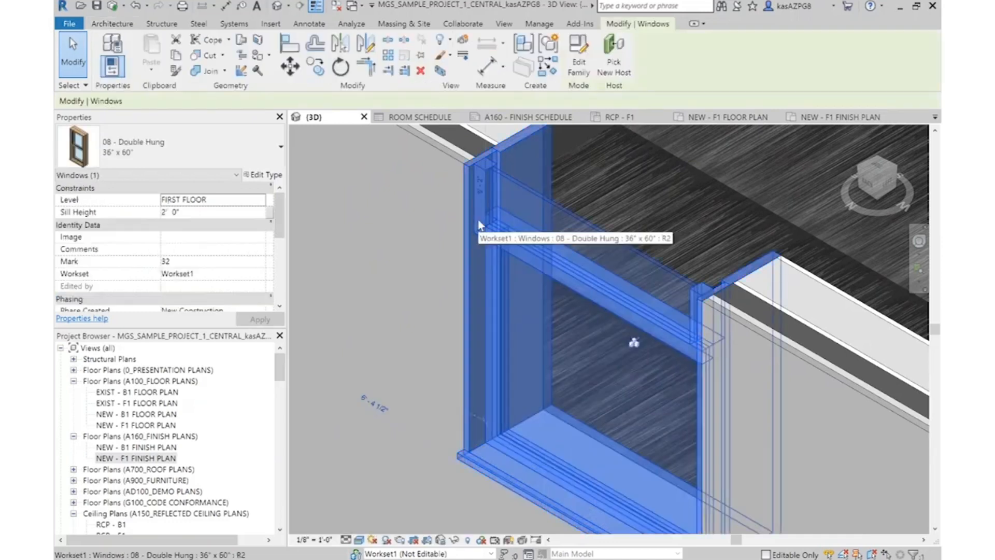
click(264, 176)
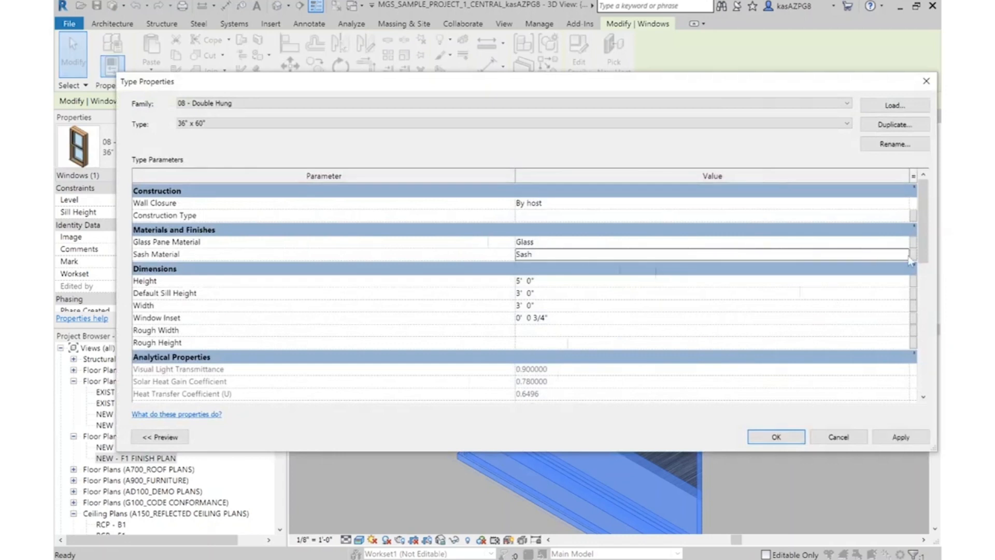
click(899, 257)
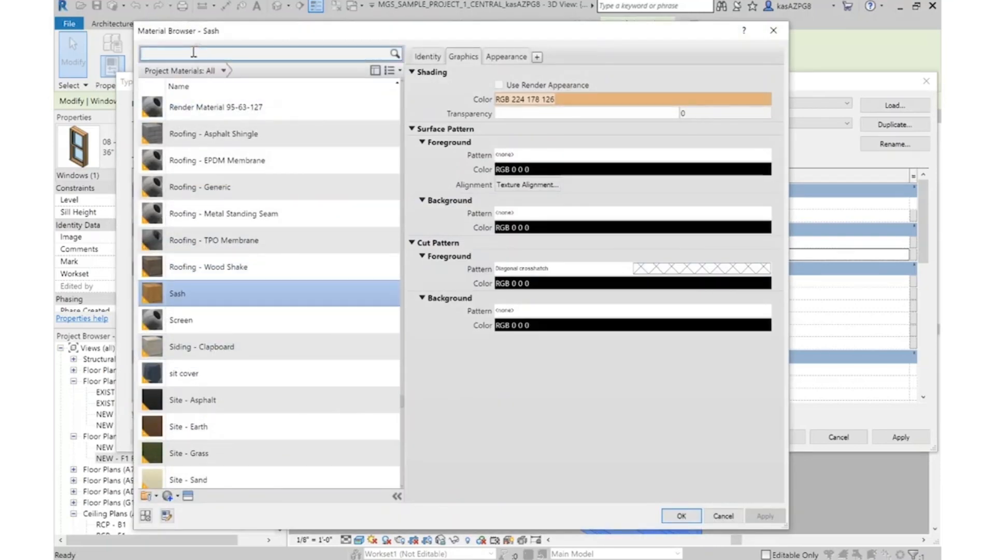
text(PLASTI)
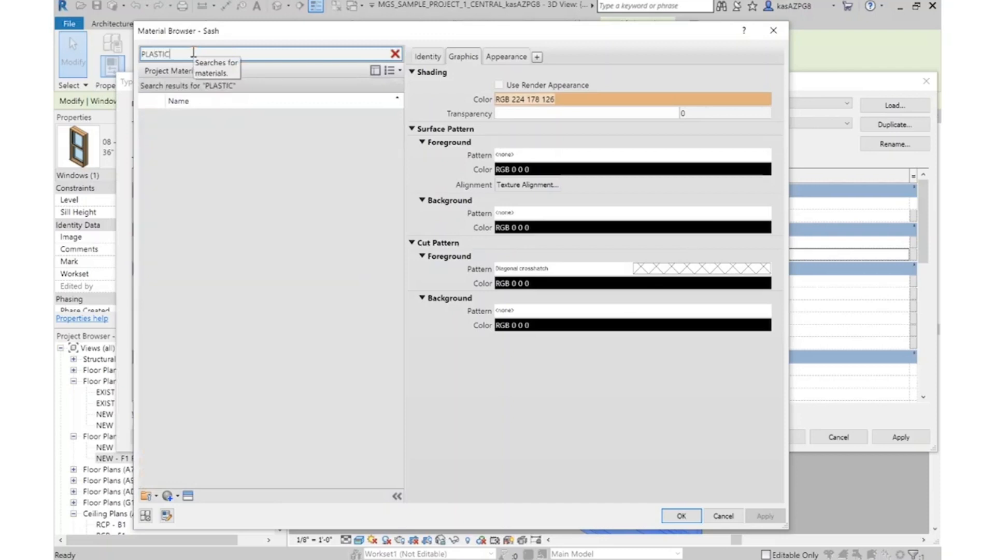
text(C)
scroll(202, 310, down, 5)
click(203, 388)
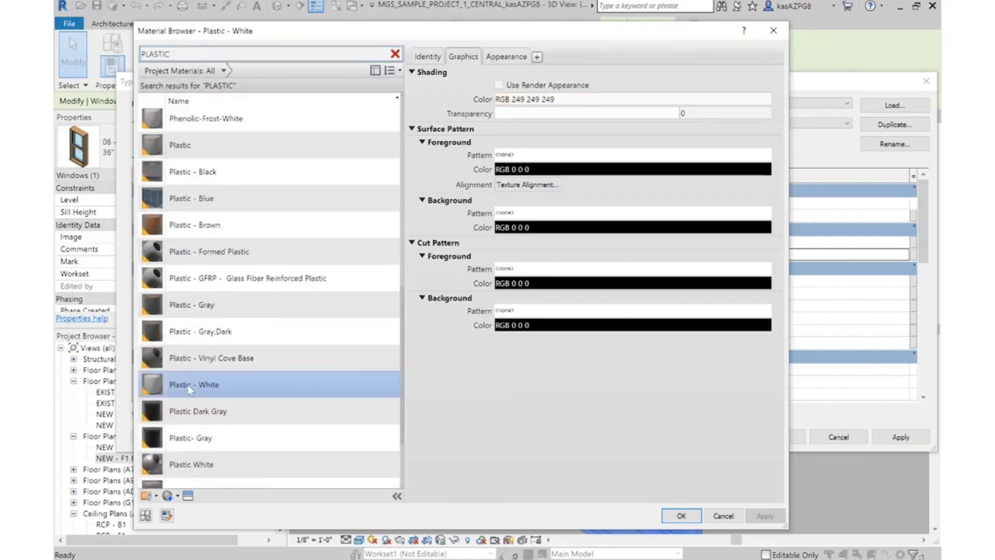
Set the Plastic - White material's appearance finish to Glossy, with the appearance preview enlarged
click(506, 57)
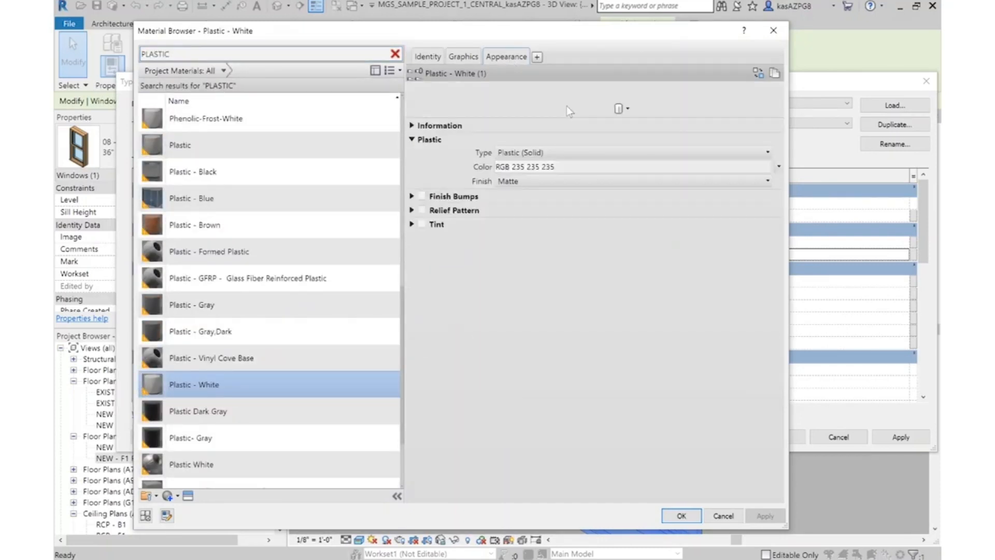
drag(566, 121, 582, 347)
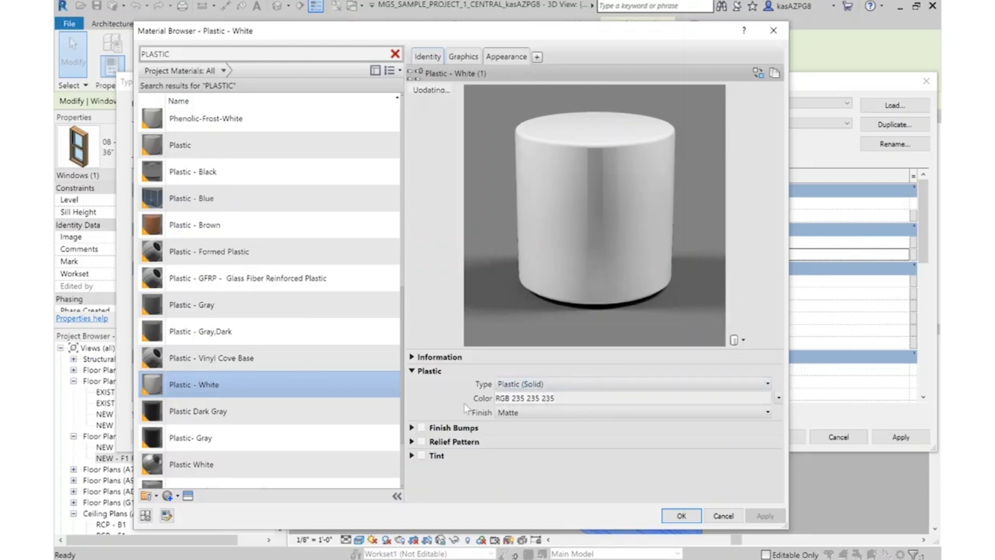
click(520, 413)
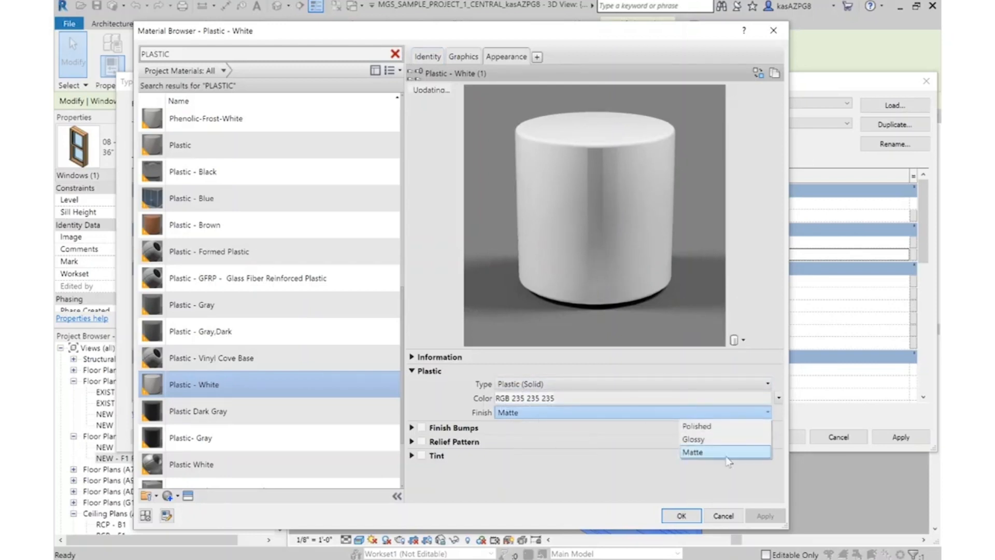
click(715, 439)
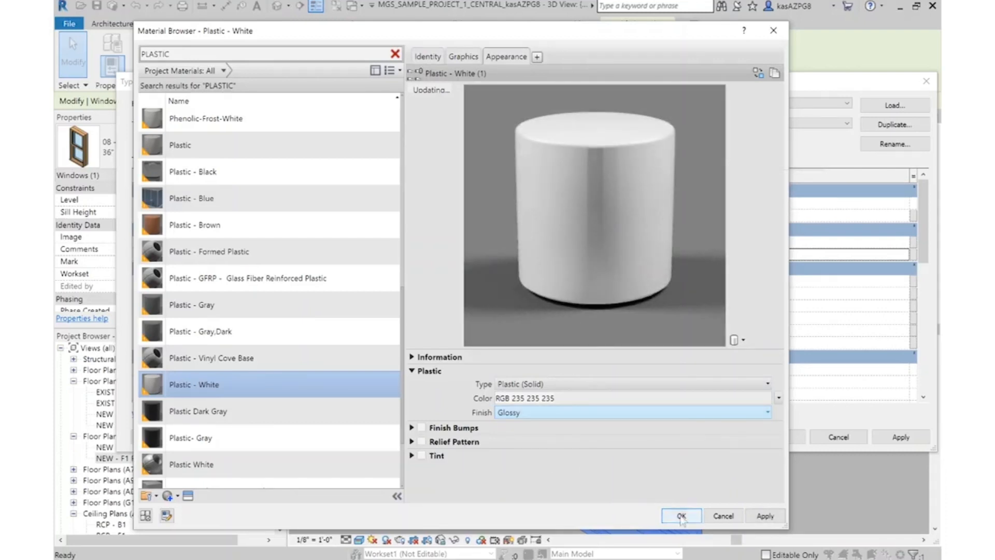
Rename the white plastic material as MGS_White_Vinyl_Window and apply it as the double-hung window type's sash material
right_click(201, 387)
click(248, 424)
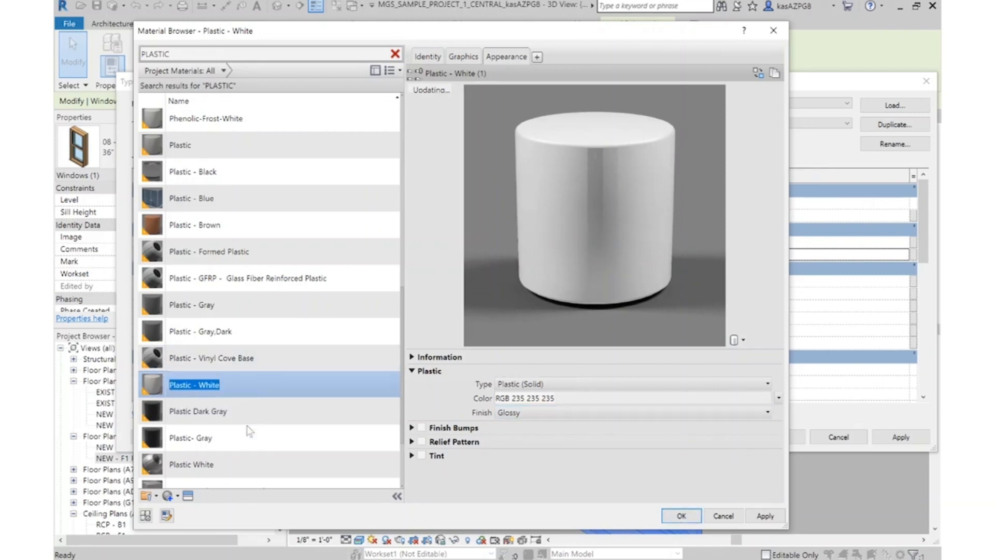
text(m)
key(BackSpace)
text(MGS_)
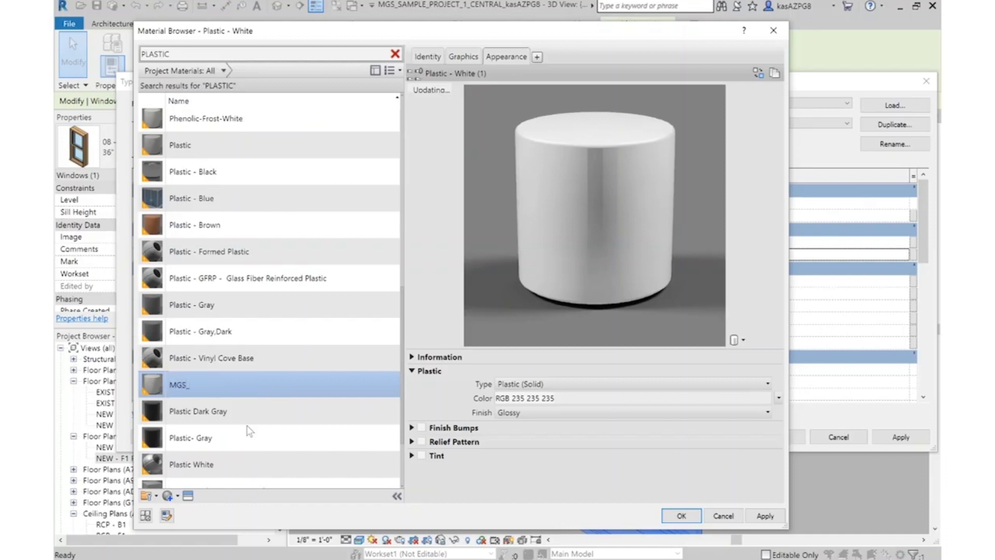
text(White_Vinyl_Window)
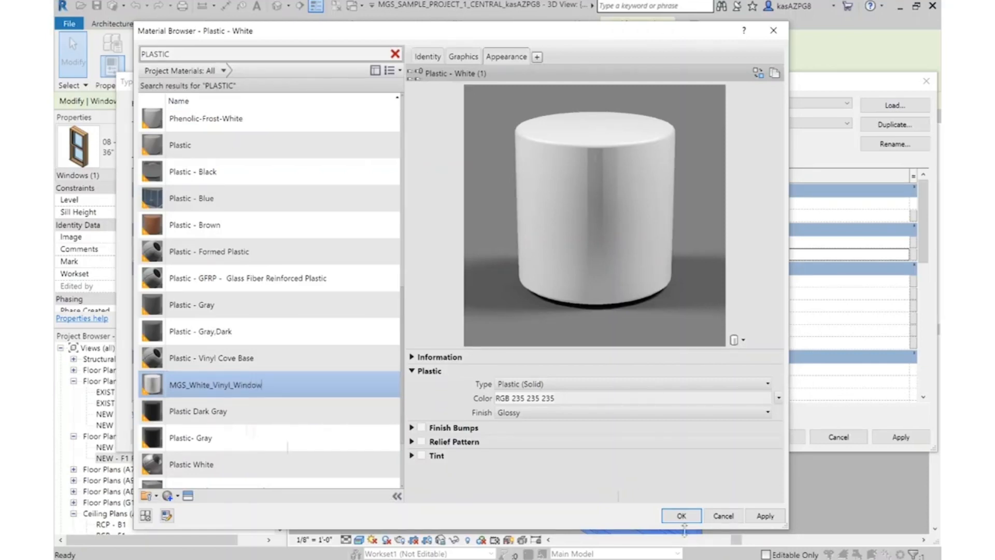
click(681, 515)
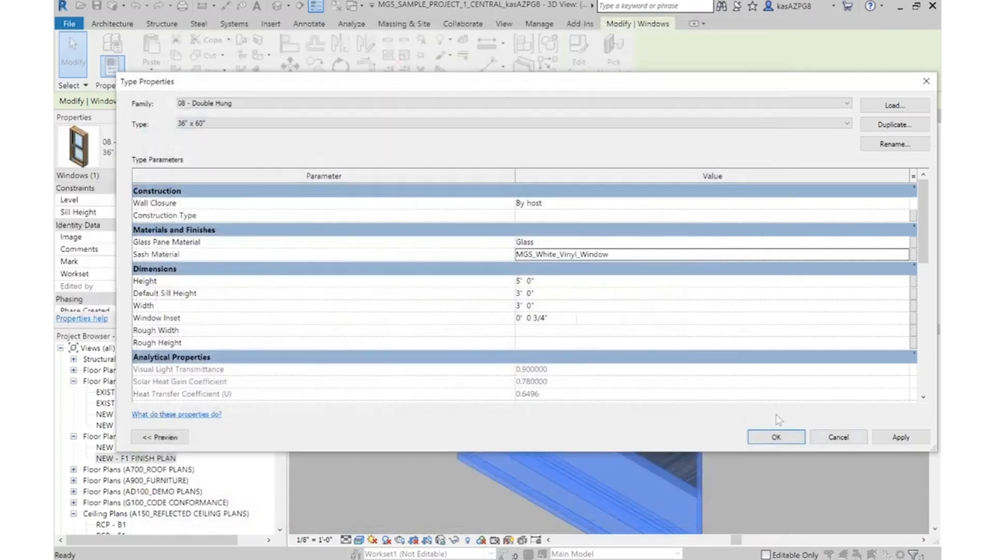
click(776, 437)
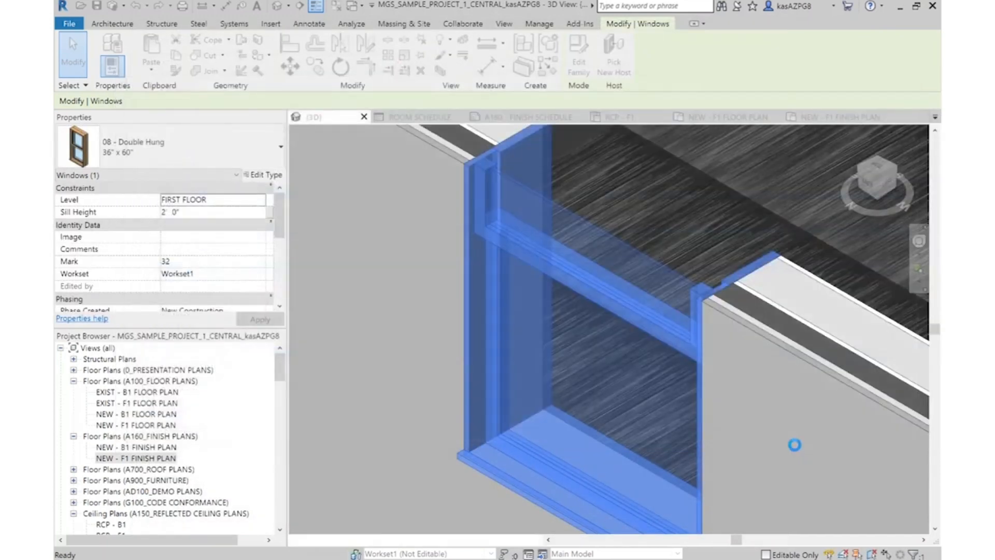
key(Escape)
scroll(649, 332, down, 10)
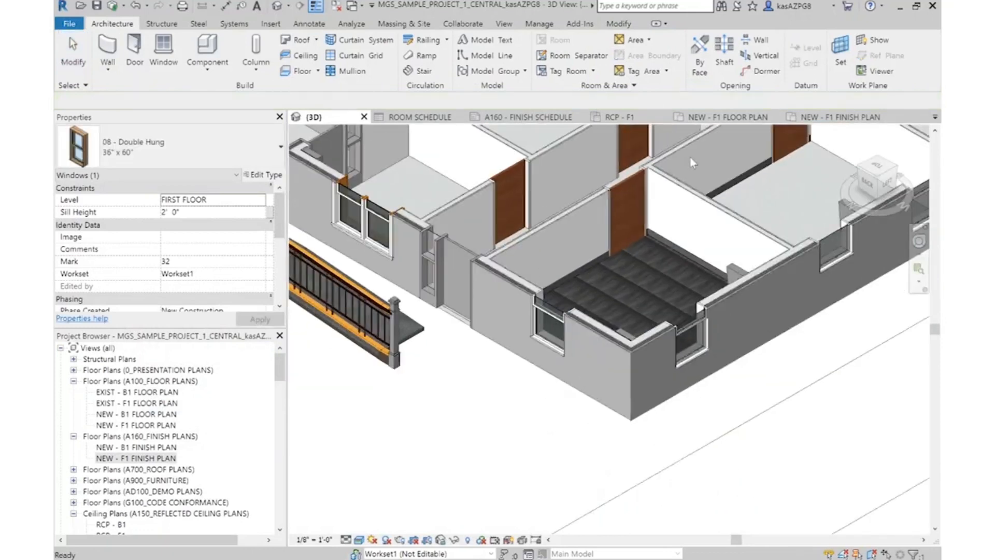
Close the A160 - FINISH SCHEDULE sheet and the RCP - F1 view, and switch to NEW - F1 FLOOR PLAN
click(531, 117)
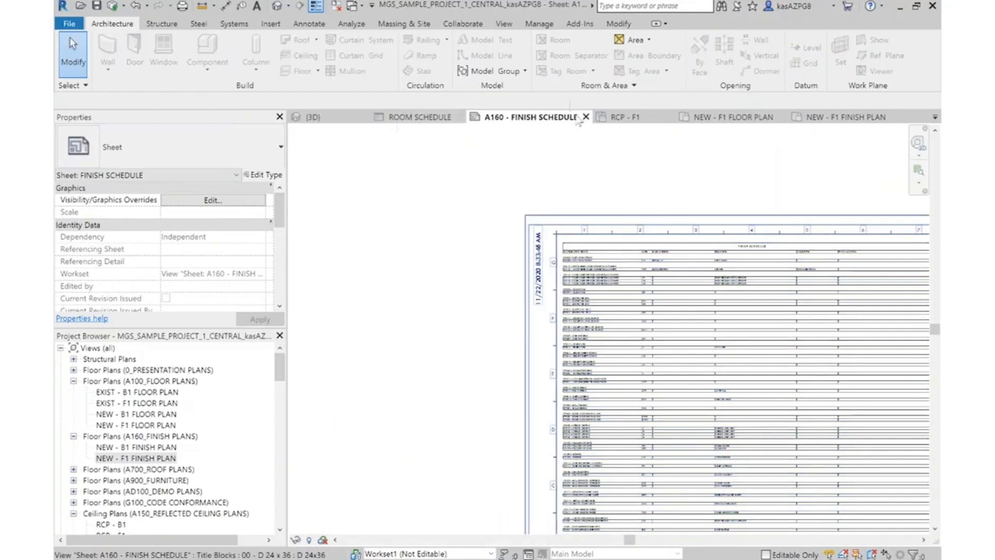
click(586, 117)
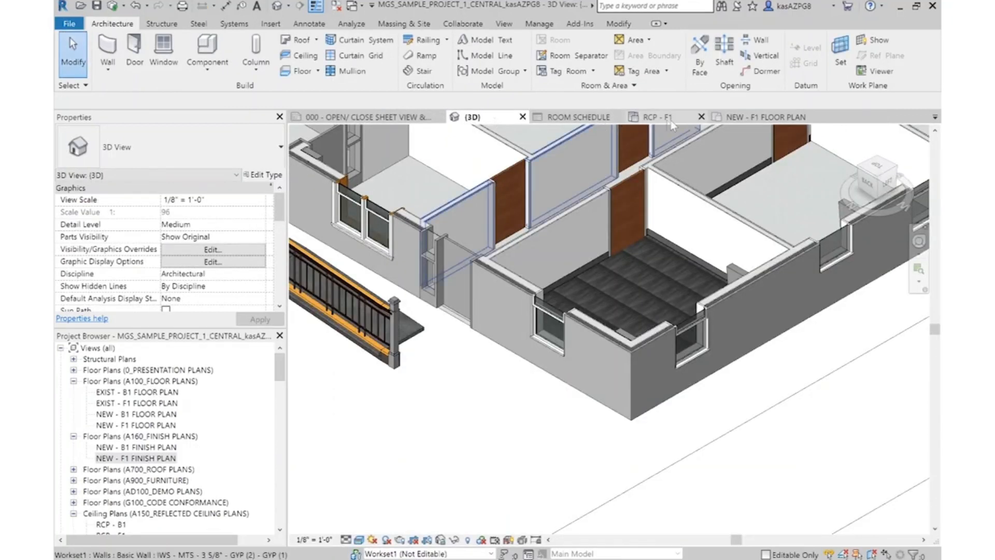
click(701, 117)
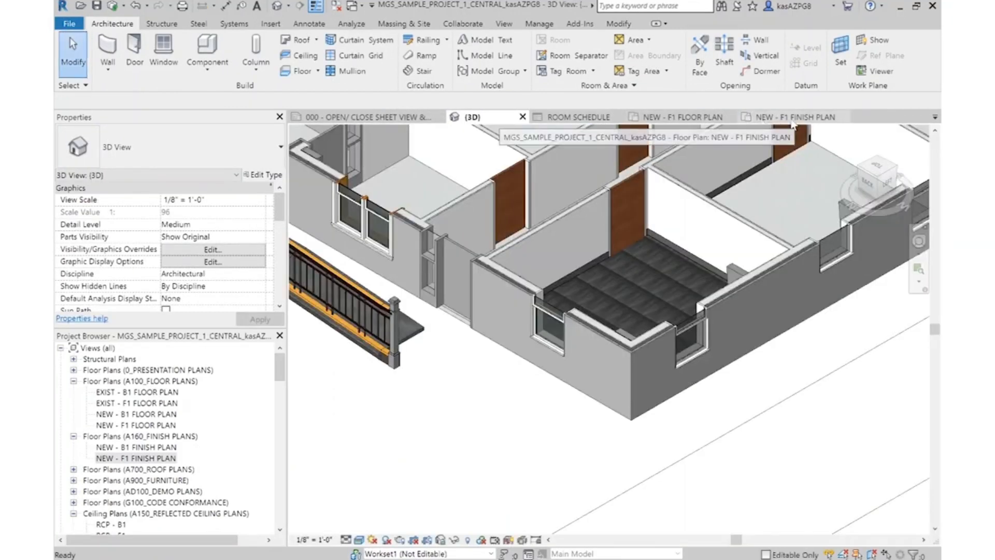
click(793, 117)
click(679, 117)
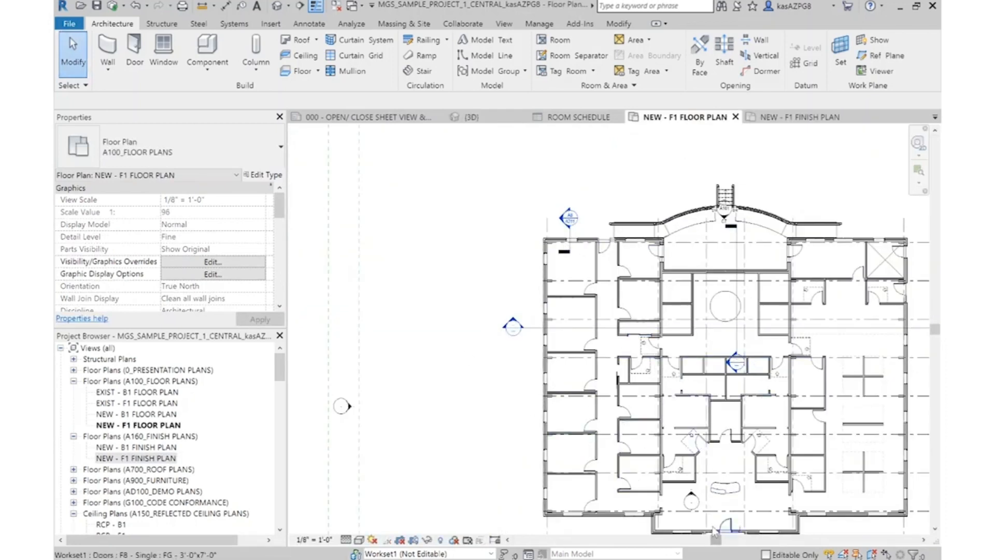
Place an A250_INTERIOR ELEVATIONS marker in the middle of the plan's upper-left corner room, facing the left exterior wall
scroll(714, 531, up, 1)
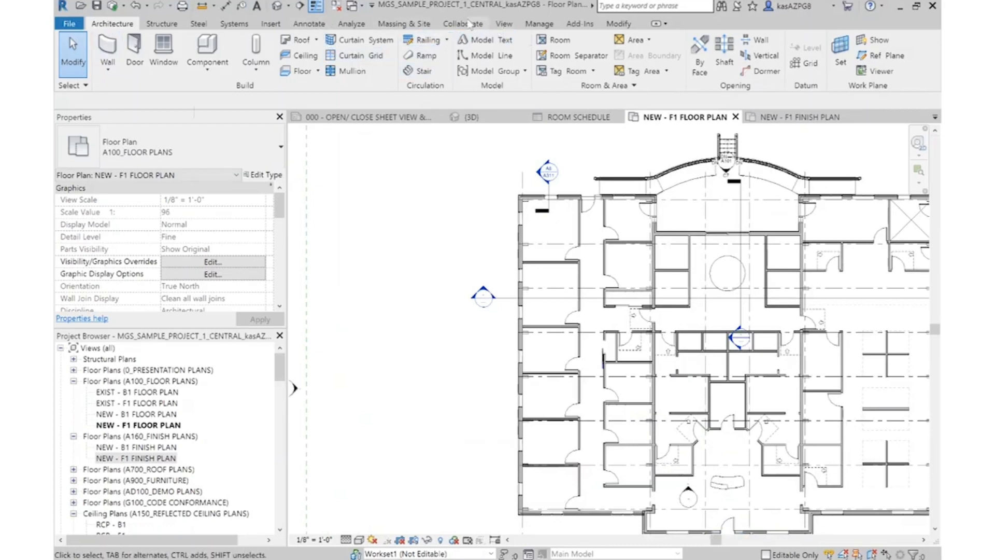
click(504, 24)
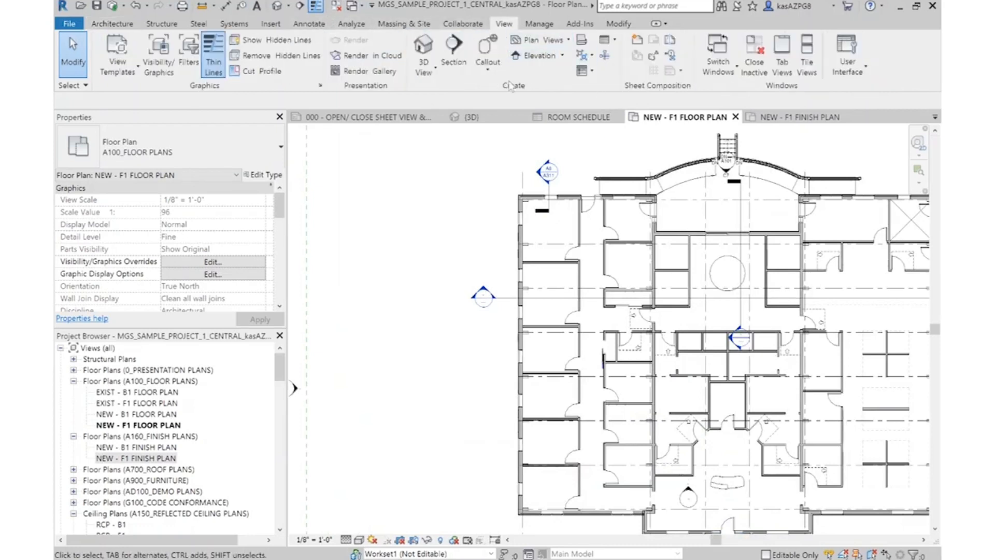
click(562, 55)
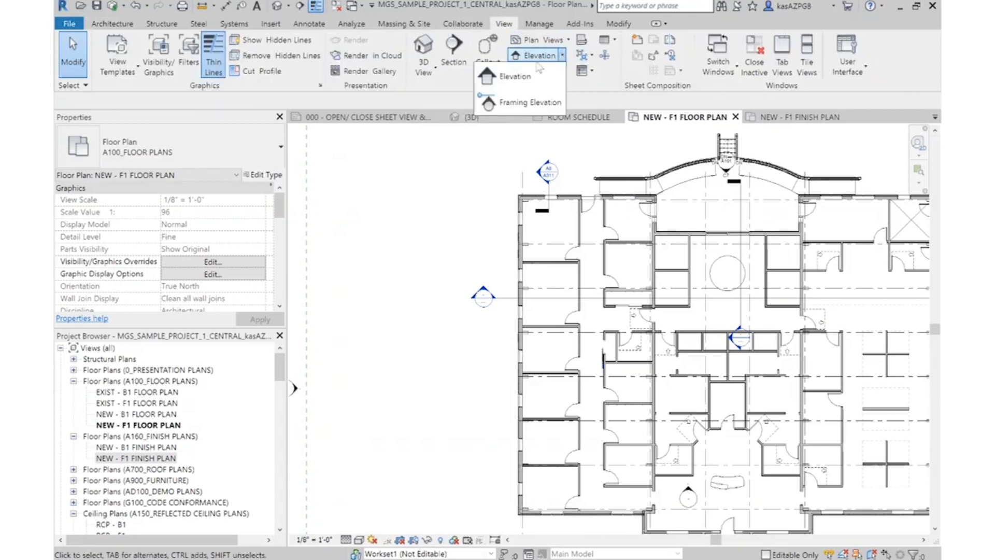
click(506, 73)
scroll(600, 245, up, 4)
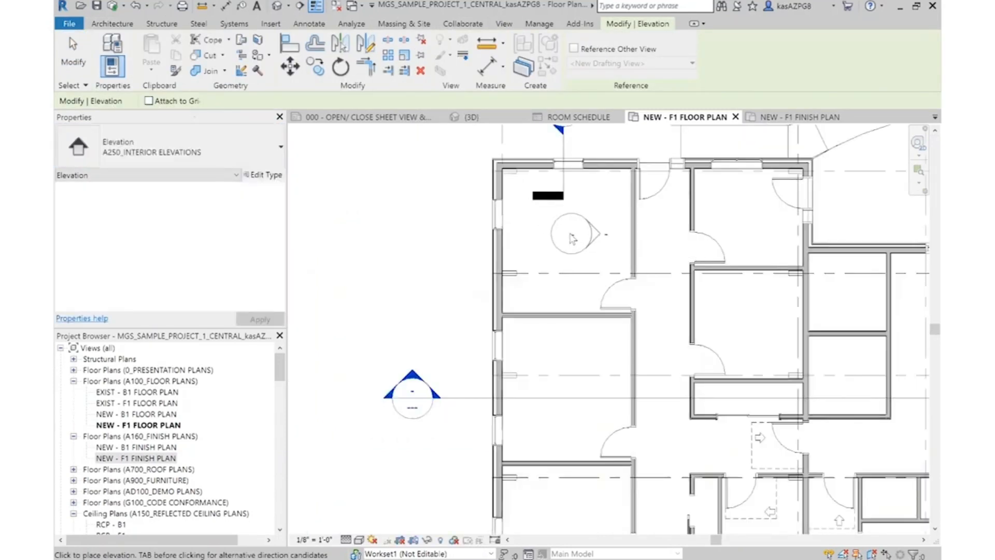
scroll(562, 234, up, 2)
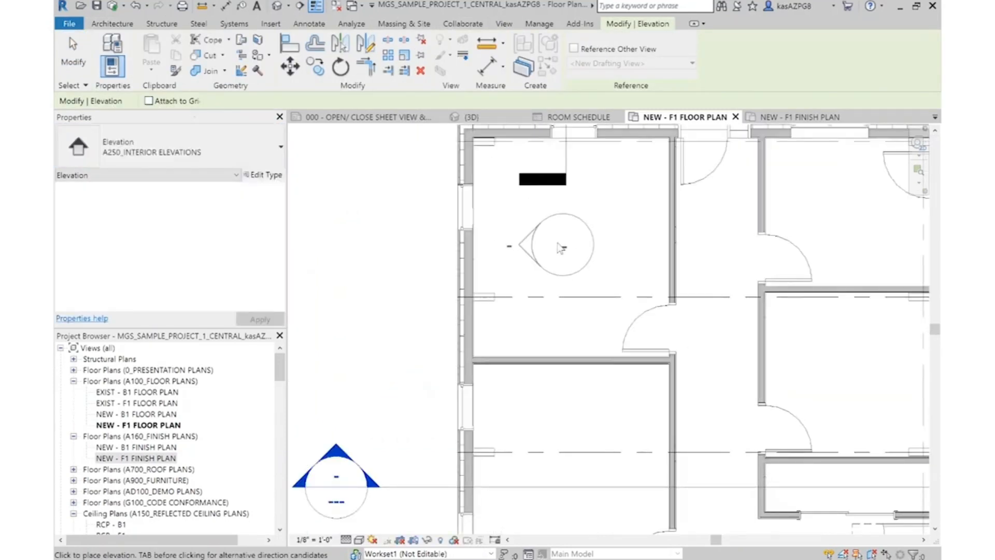
click(567, 251)
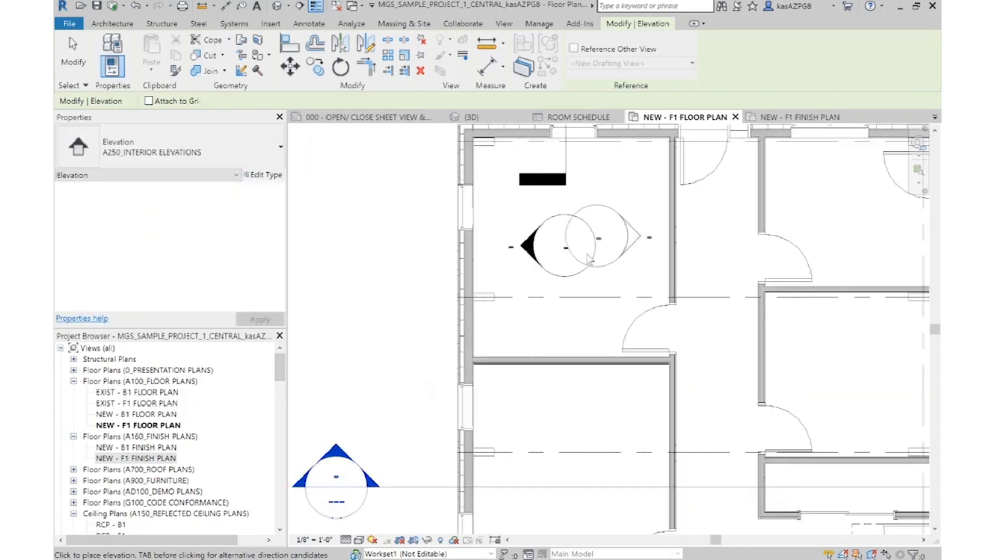
key(Escape)
key(Escape)
Turn on the remaining three view directions of the corner room's elevation marker so it covers all four walls
click(526, 250)
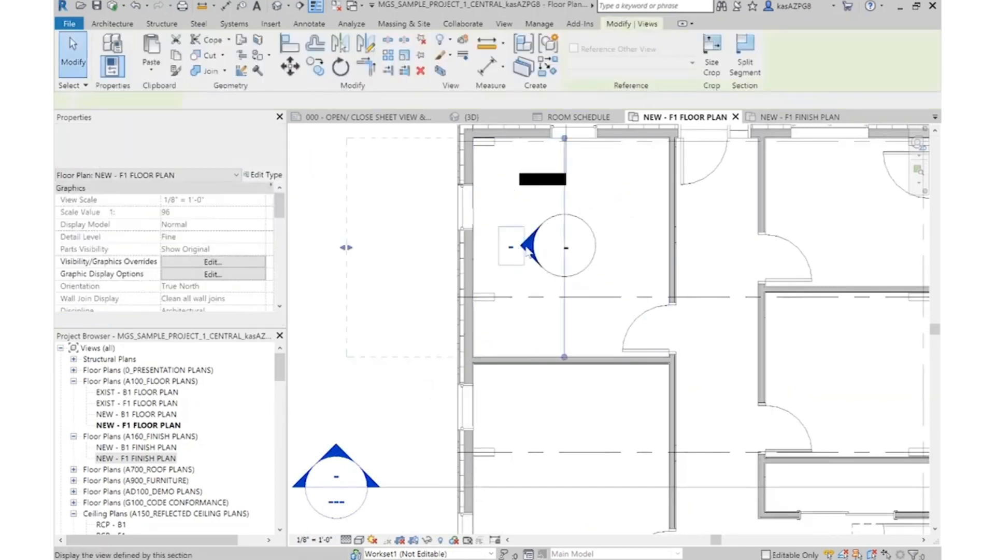
key(Escape)
click(596, 236)
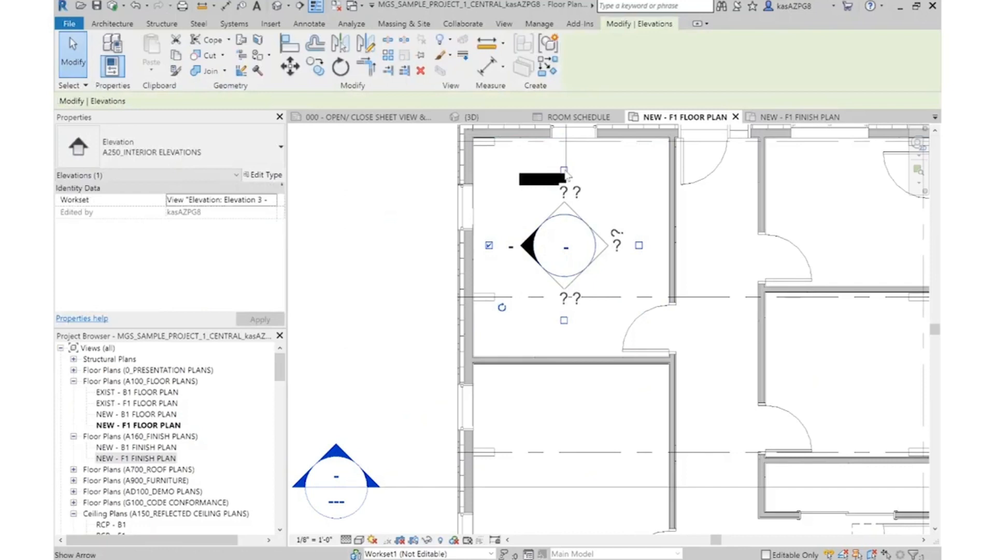
click(564, 170)
click(639, 245)
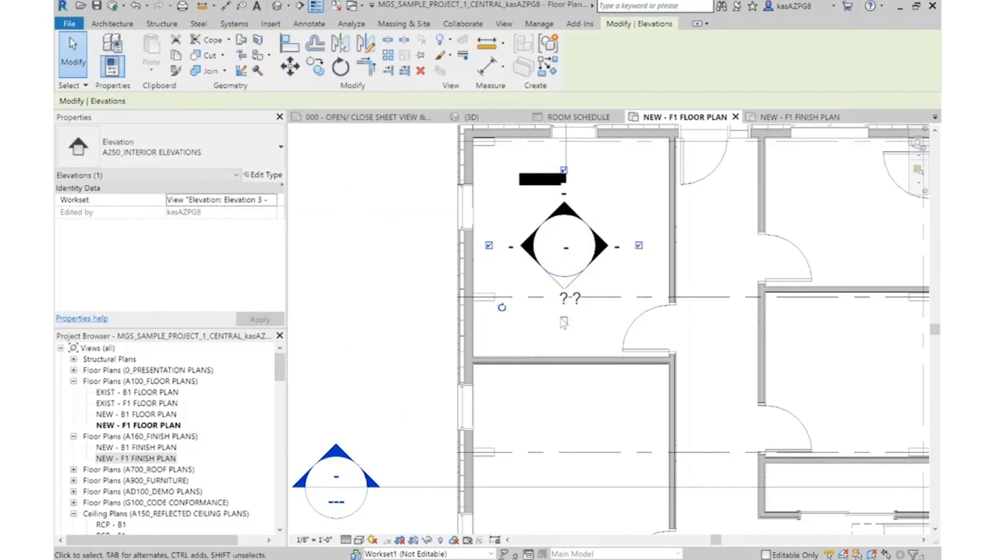
click(563, 321)
key(Escape)
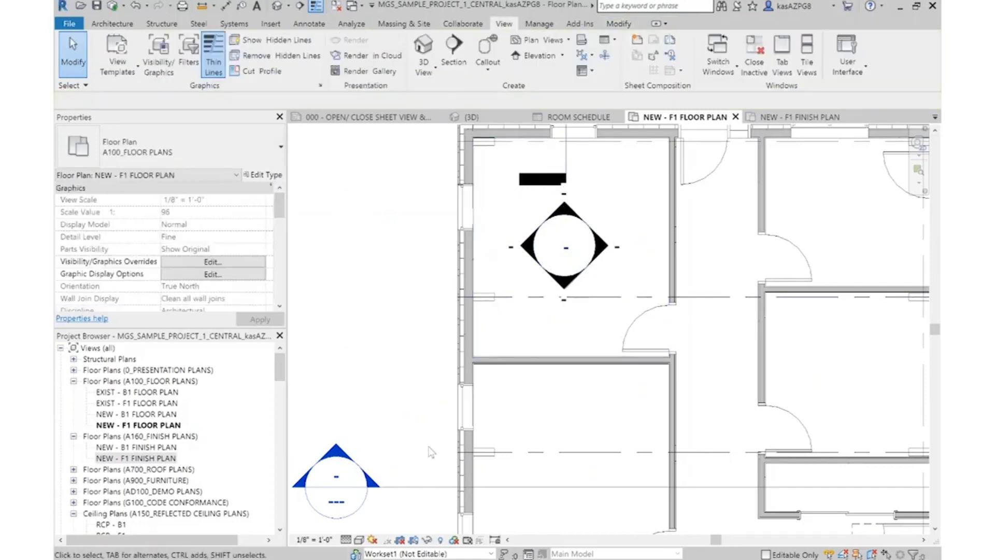
Set the view scale in the Floor Plan view template to 1/4" = 1'-0"
click(316, 541)
click(316, 541)
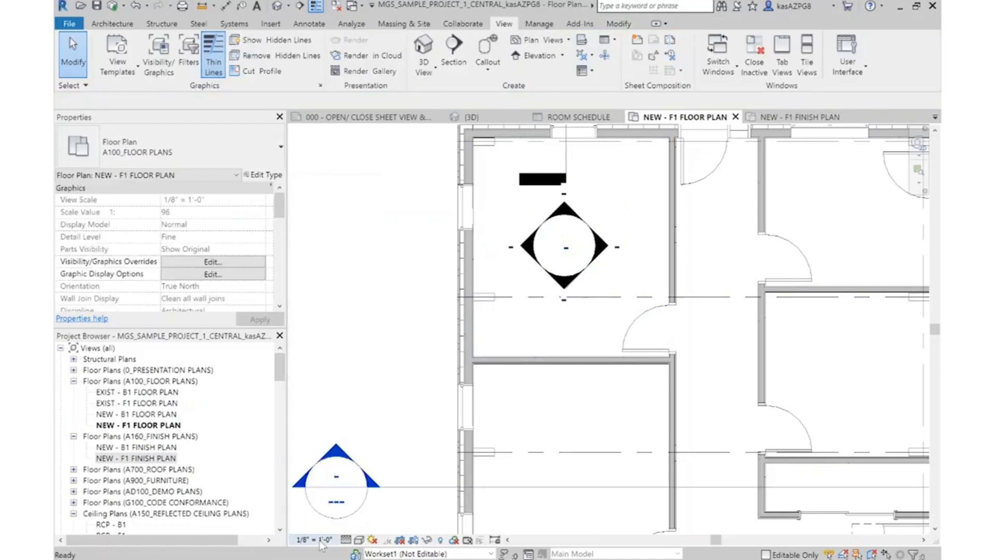
scroll(209, 230, down, 5)
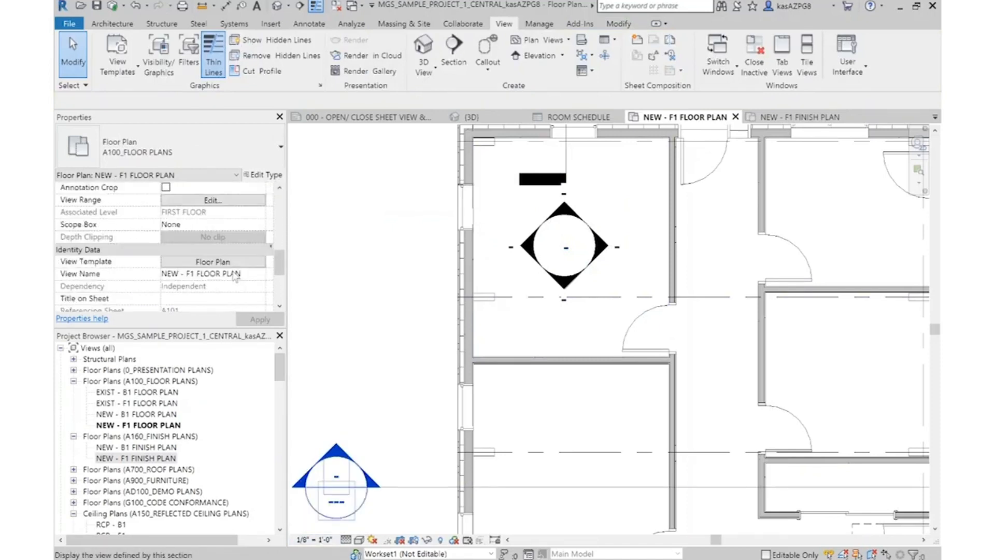
click(208, 263)
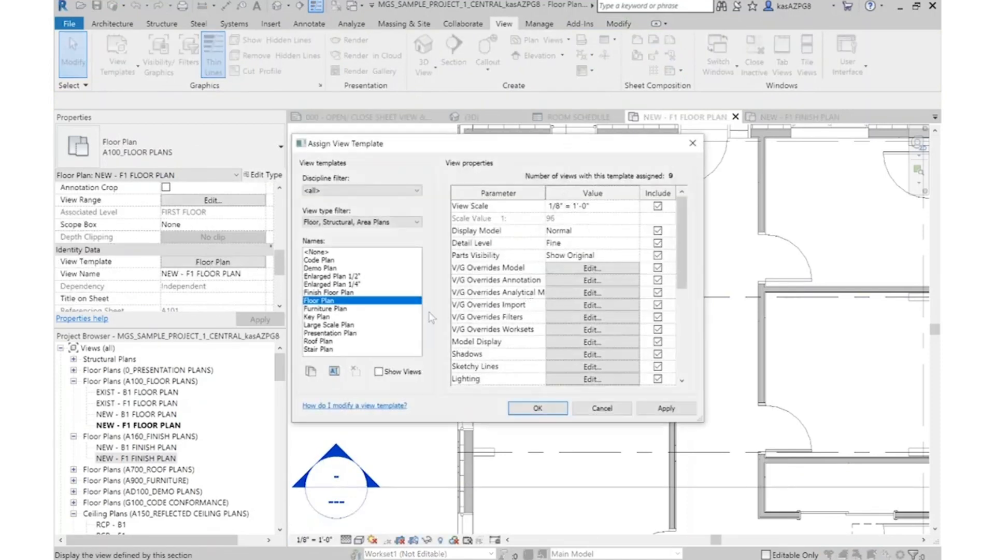
click(634, 208)
scroll(577, 239, up, 1)
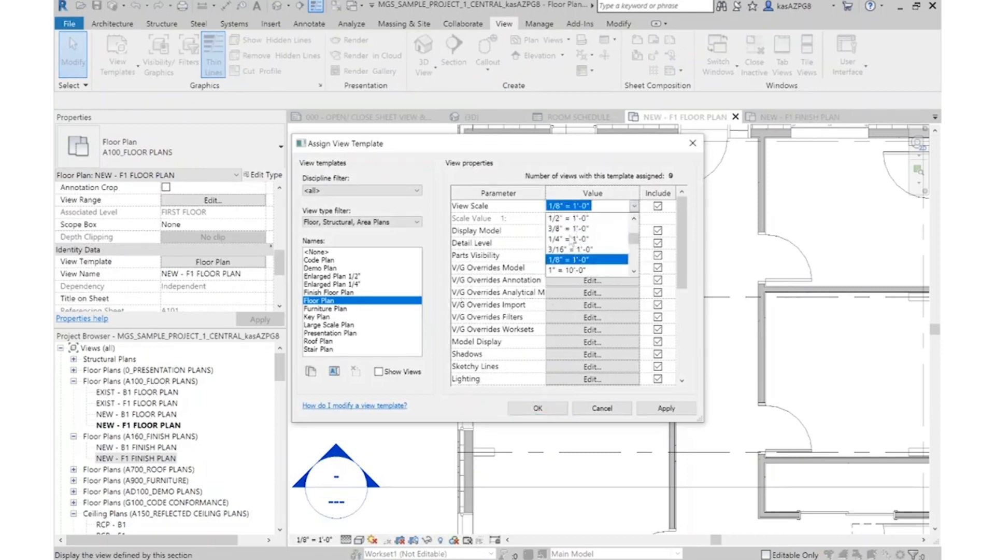
click(572, 239)
key(Return)
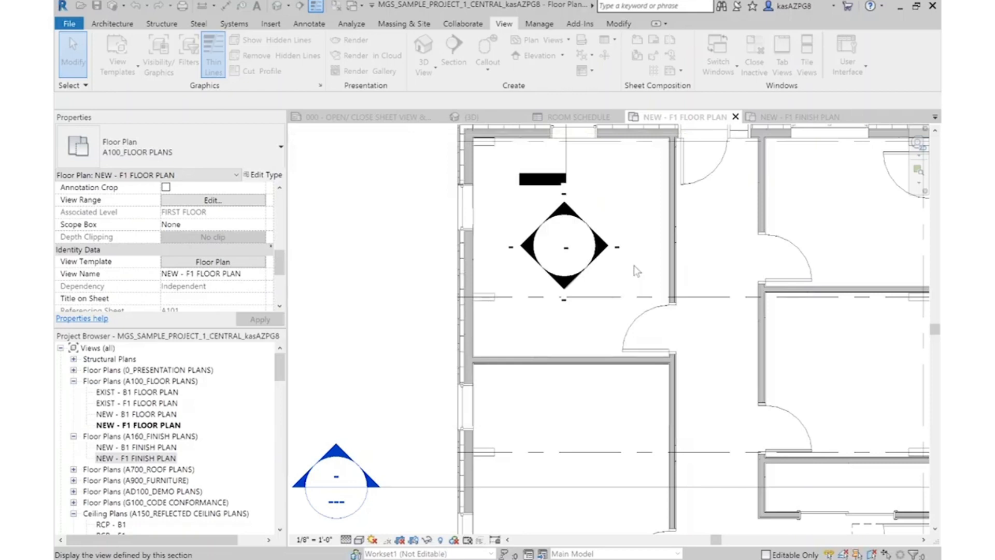
Open the corner room's interior elevation facing the door wall and extend its crop region beyond the room's walls, ceiling and floor
scroll(519, 256, up, 2)
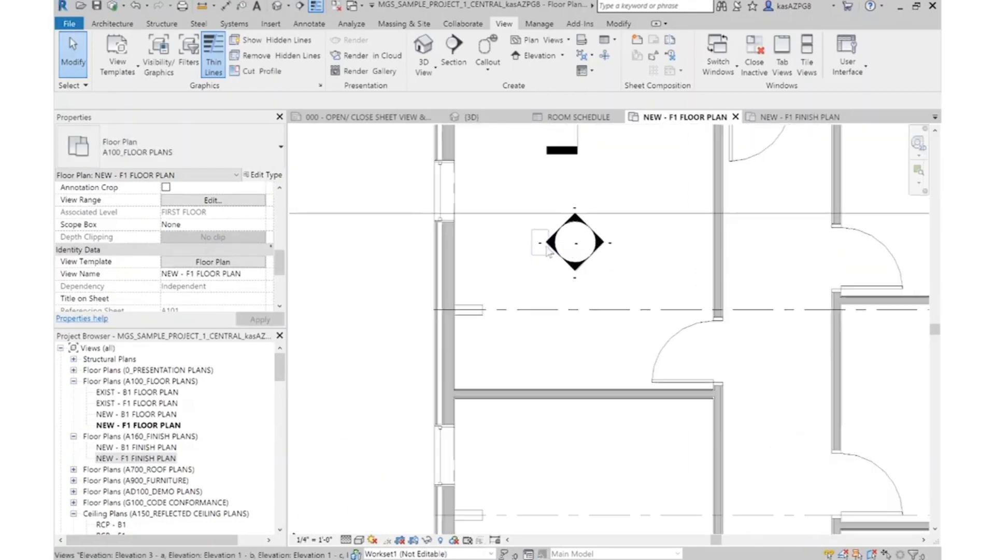
double_click(595, 309)
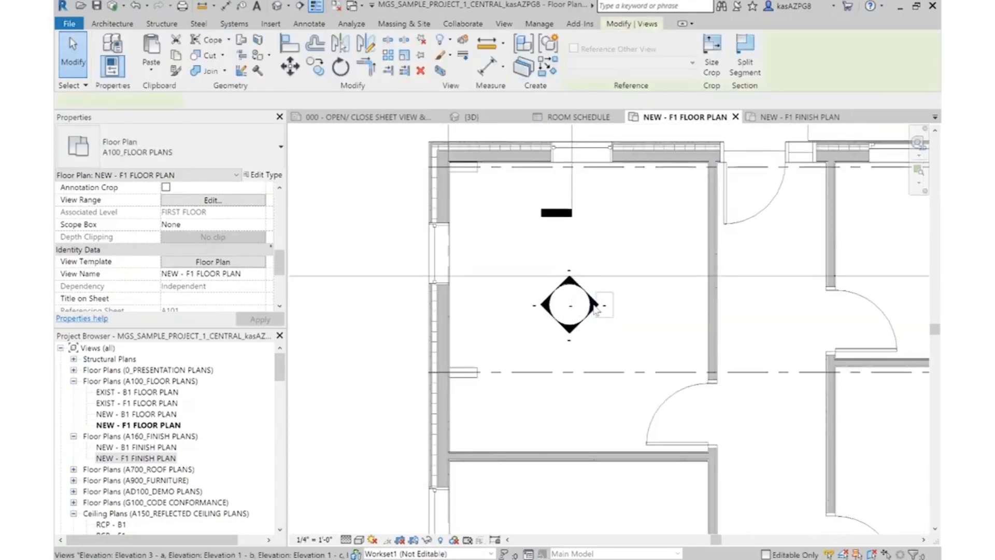
scroll(667, 346, down, 3)
click(667, 343)
scroll(667, 345, down, 2)
drag(645, 337, 656, 195)
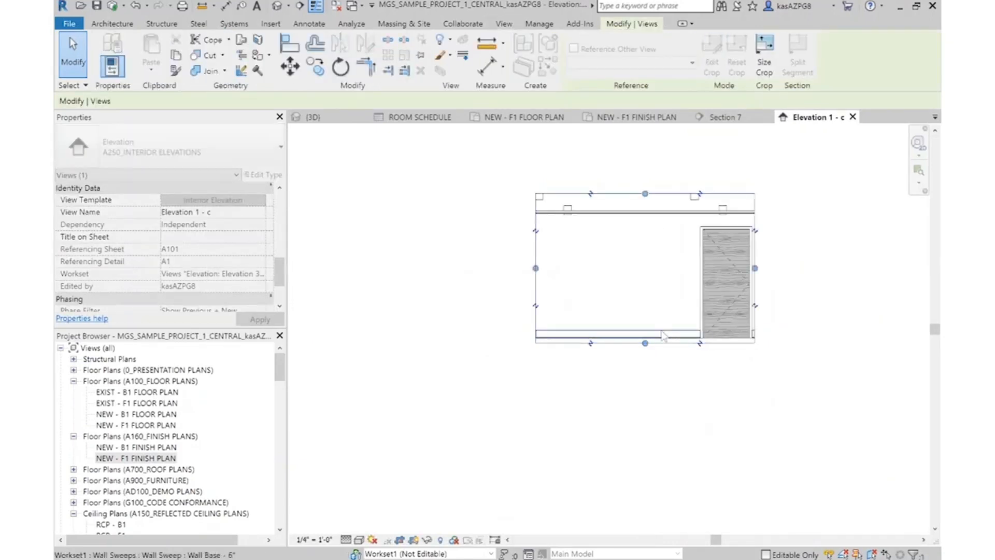
drag(536, 269, 496, 267)
drag(755, 269, 783, 275)
drag(640, 343, 640, 356)
click(777, 407)
Start a masking region and sketch a 05 - SOLID - BLACK rectangle around the room interior, from the ceiling corner to the opposite floor corner
scroll(802, 262, up, 1)
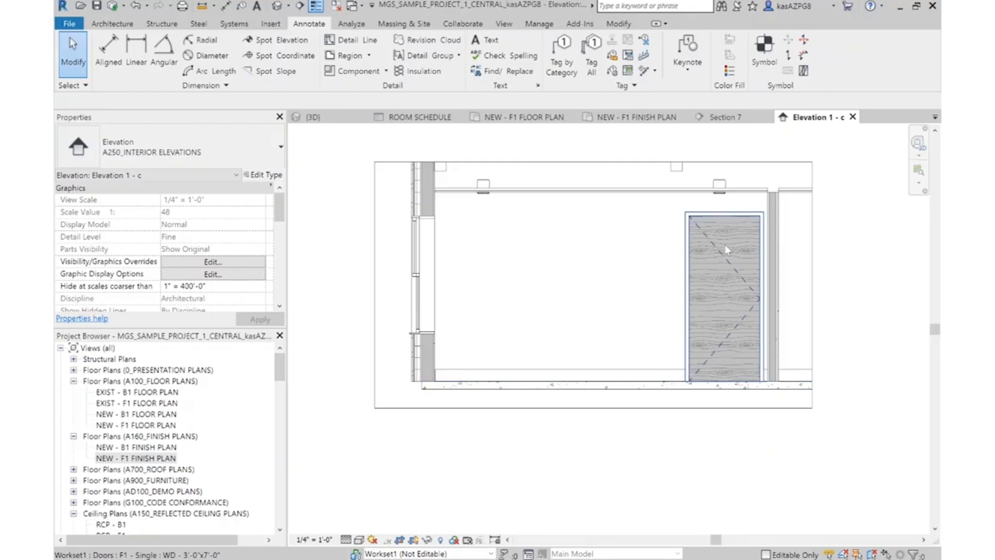
click(369, 56)
click(339, 102)
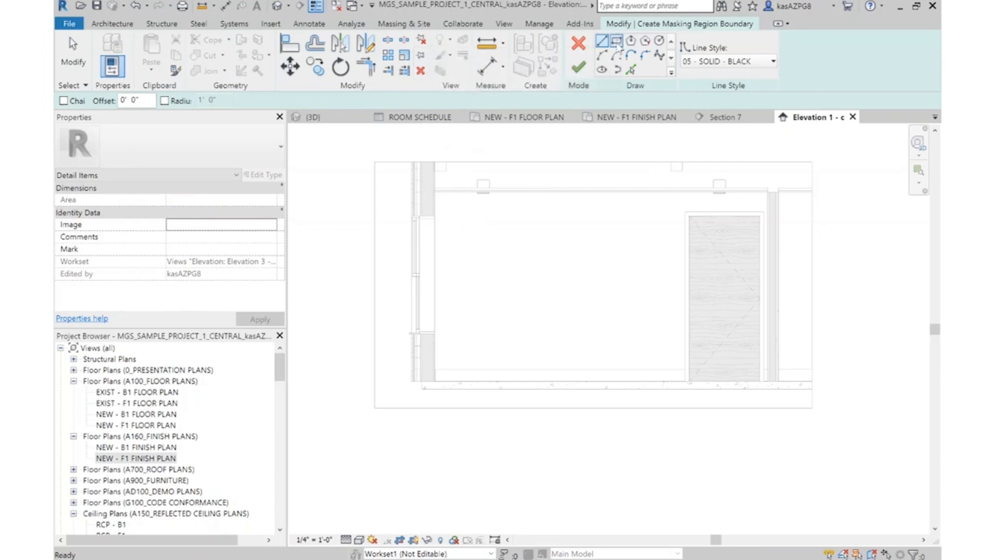
click(616, 41)
scroll(435, 195, up, 4)
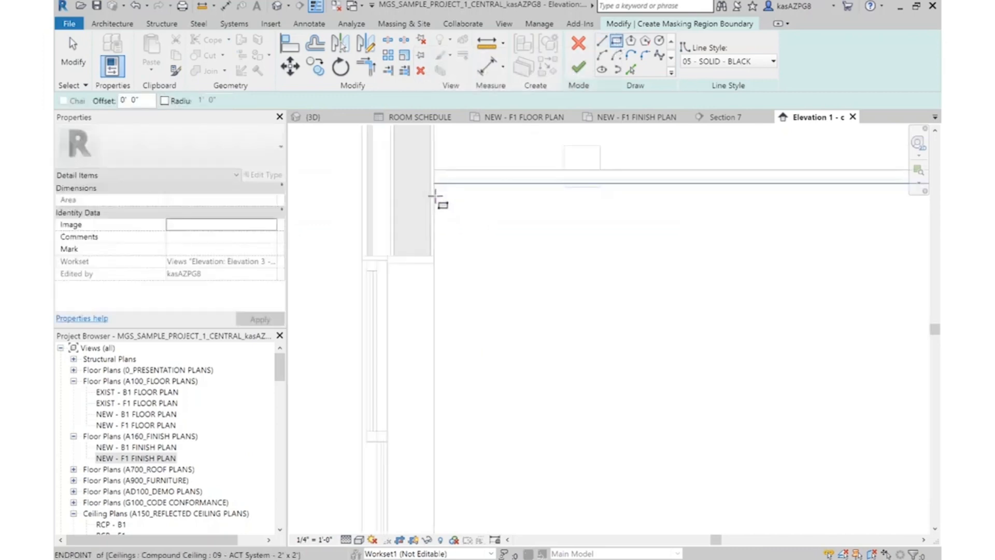
click(435, 183)
scroll(849, 484, down, 3)
scroll(844, 456, up, 4)
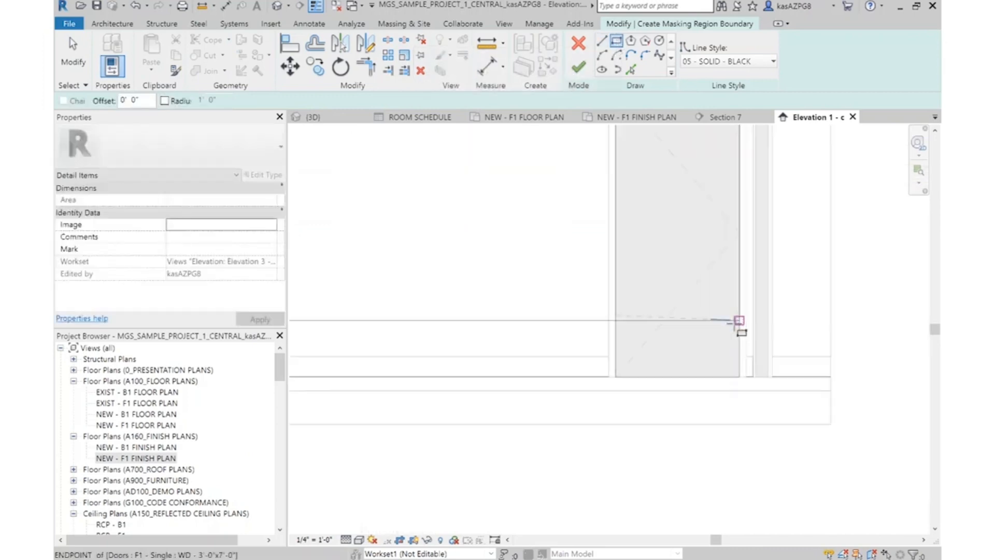
click(756, 404)
scroll(756, 405, down, 2)
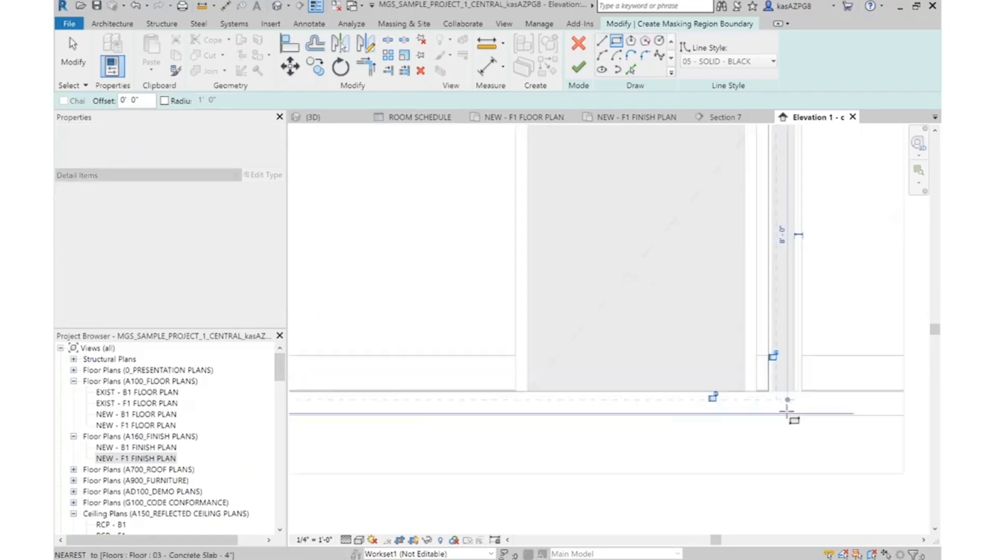
scroll(784, 409, down, 2)
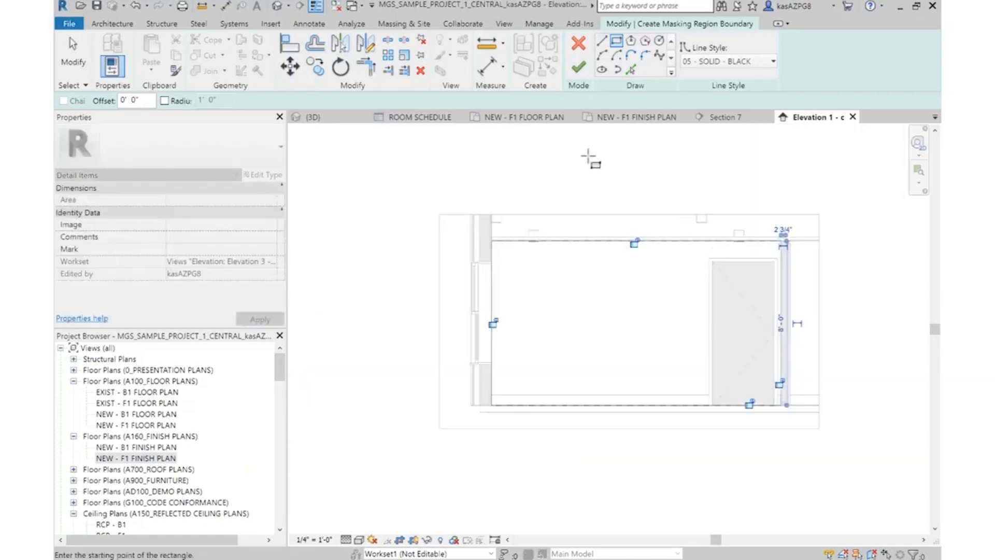
Add an outer Invisible Line rectangle along the crop boundary and finish the masking region
click(726, 64)
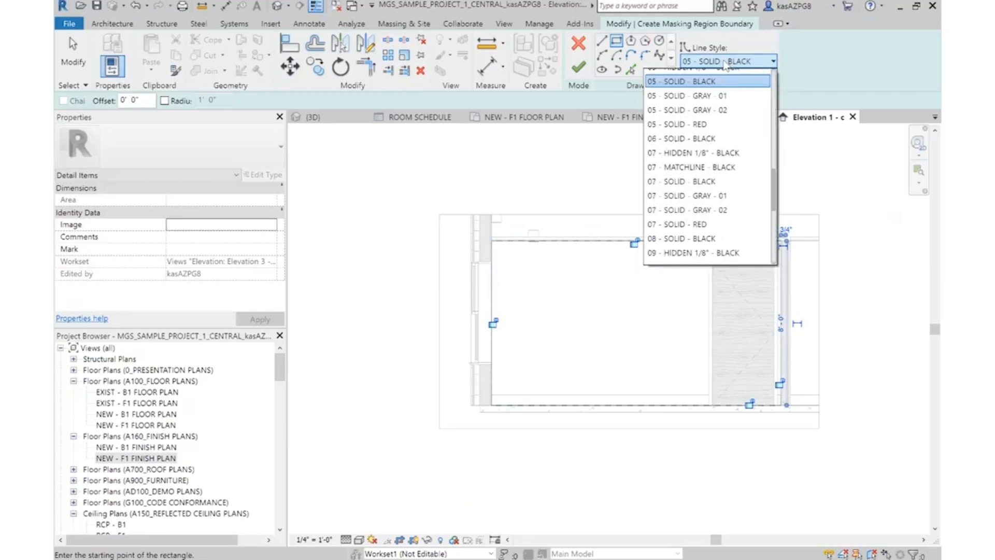
click(700, 91)
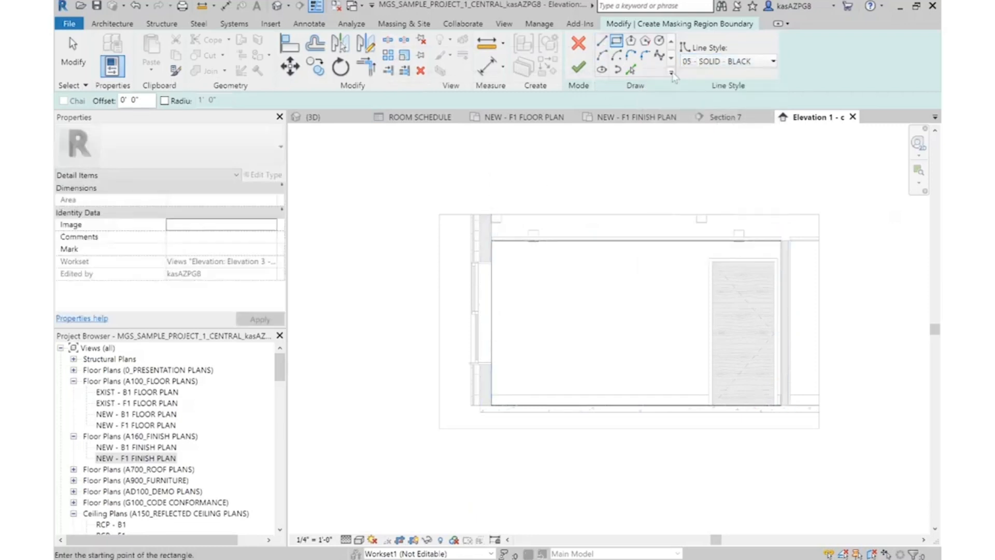
click(746, 61)
scroll(736, 96, down, 4)
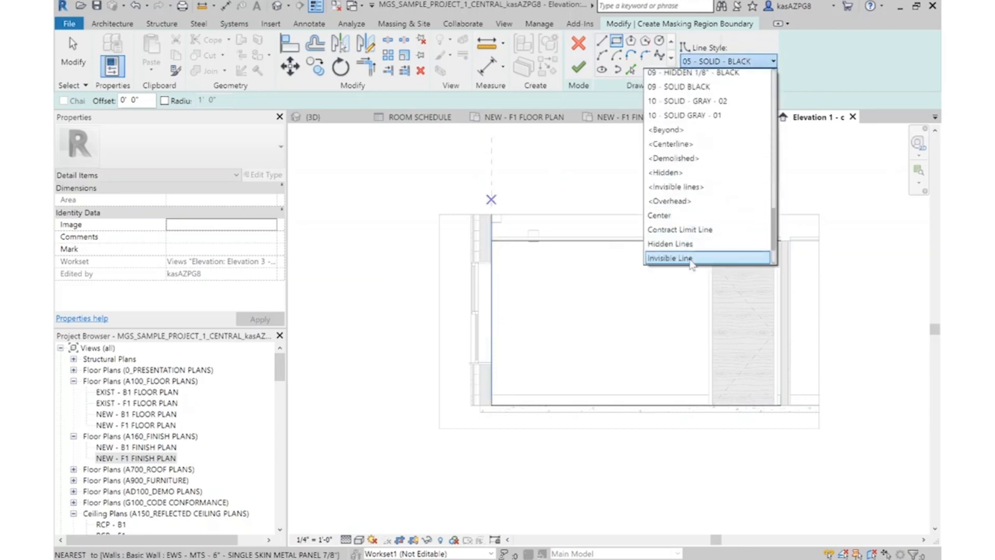
click(670, 261)
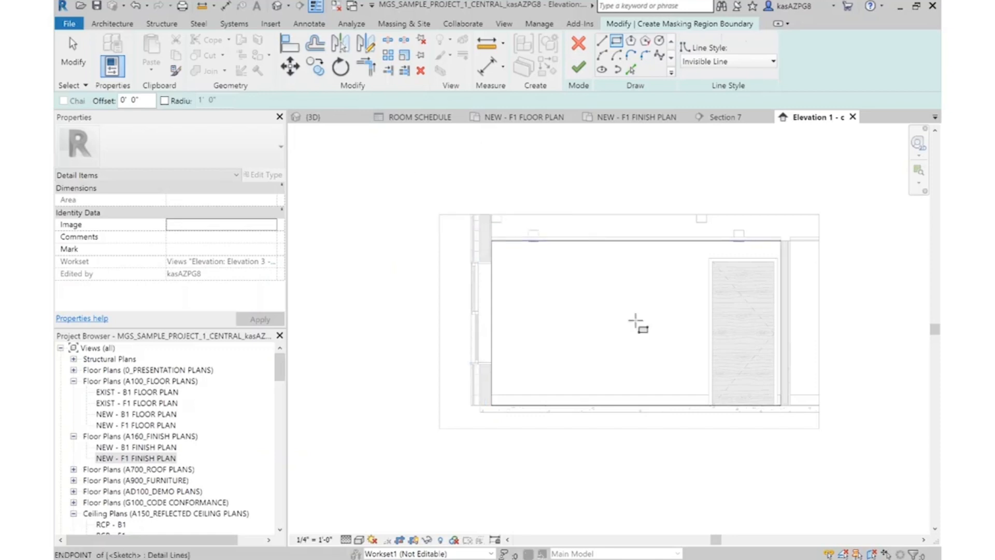
click(818, 429)
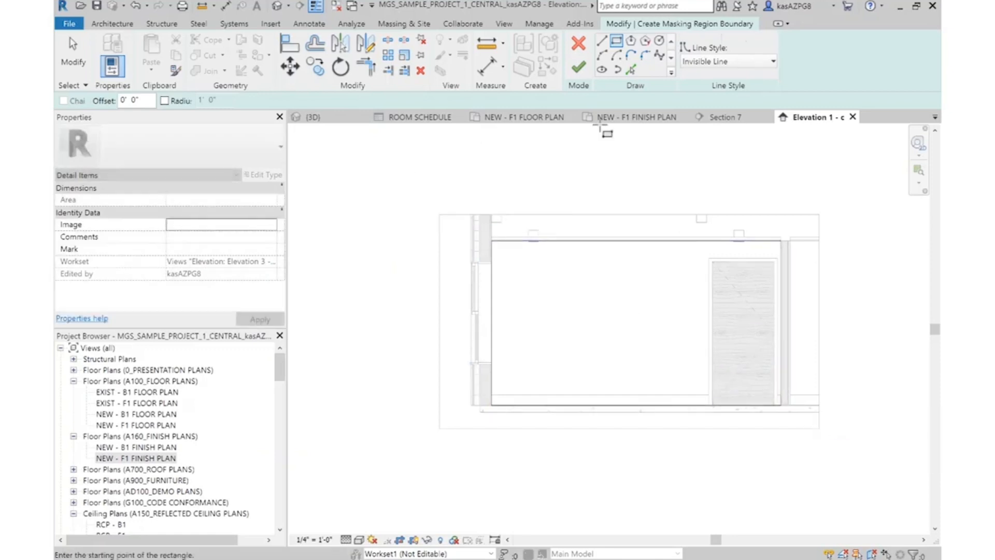
click(579, 67)
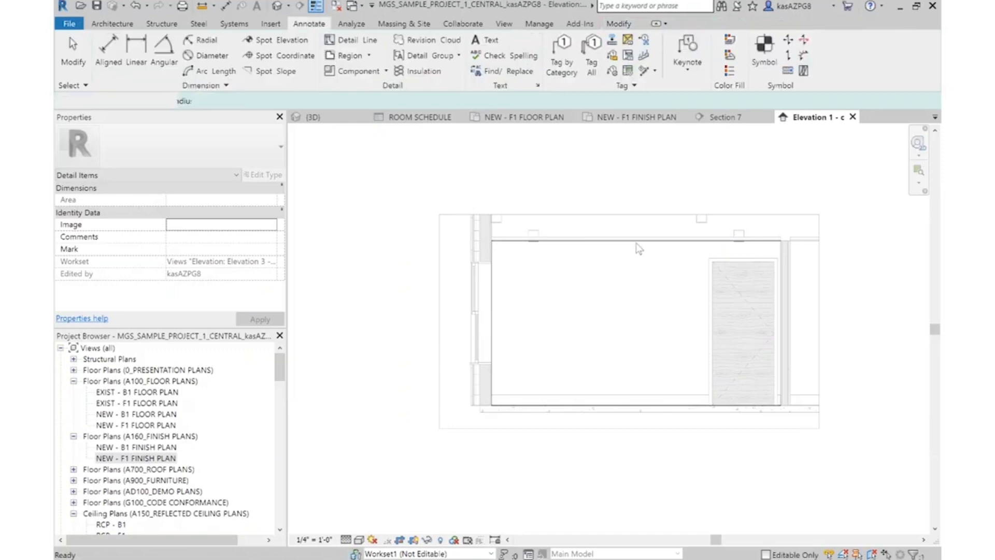
click(527, 334)
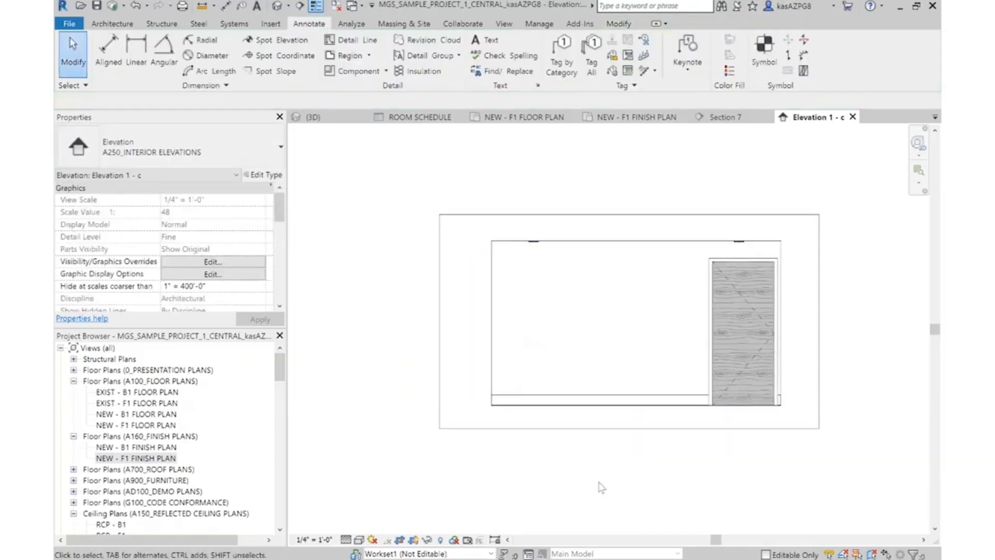
Hide the elevation's crop region and turn off thin lines to show the room outline at its true line weight
click(413, 540)
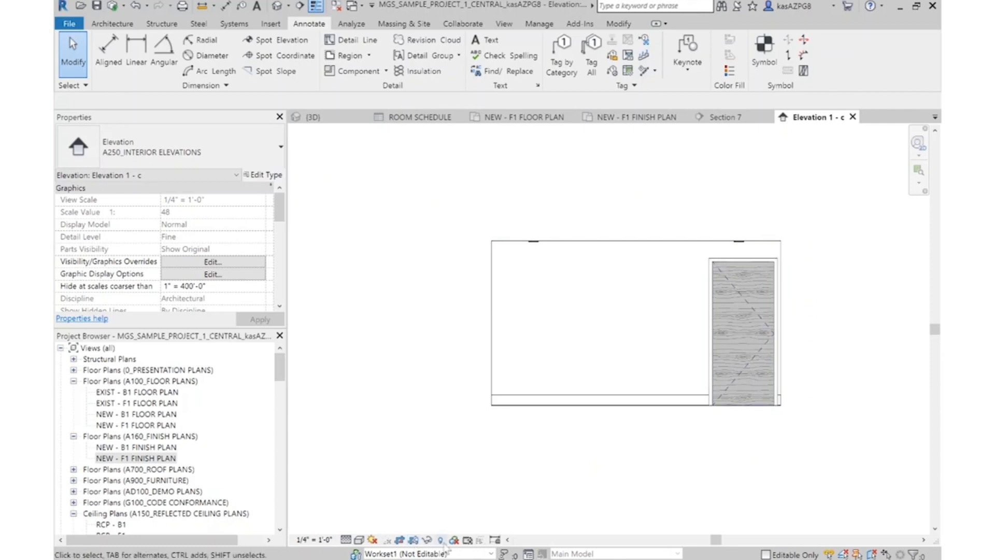
click(318, 7)
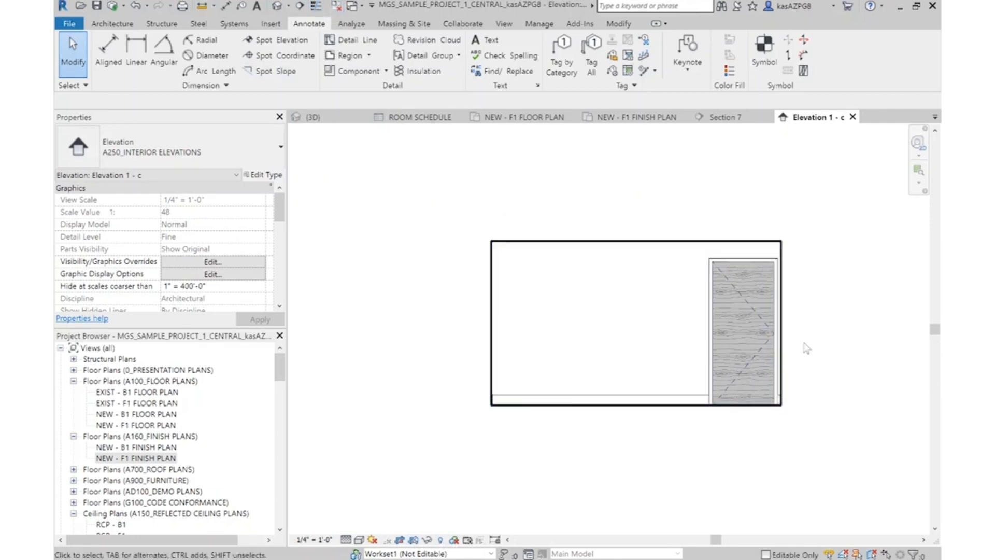
scroll(859, 344, up, 2)
scroll(858, 343, down, 1)
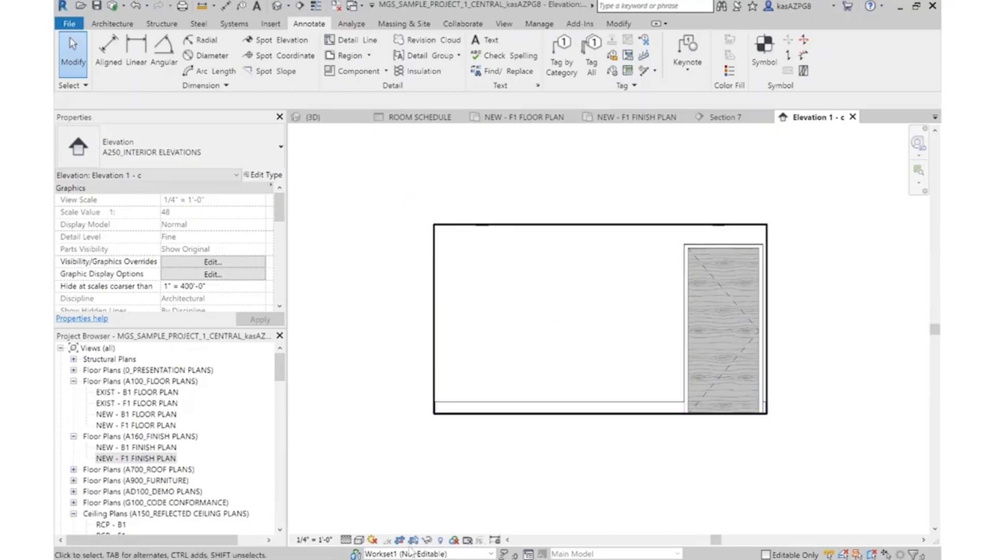
Tighten the elevation's crop region on all four sides so it fits closely around the heavy room outline
click(373, 317)
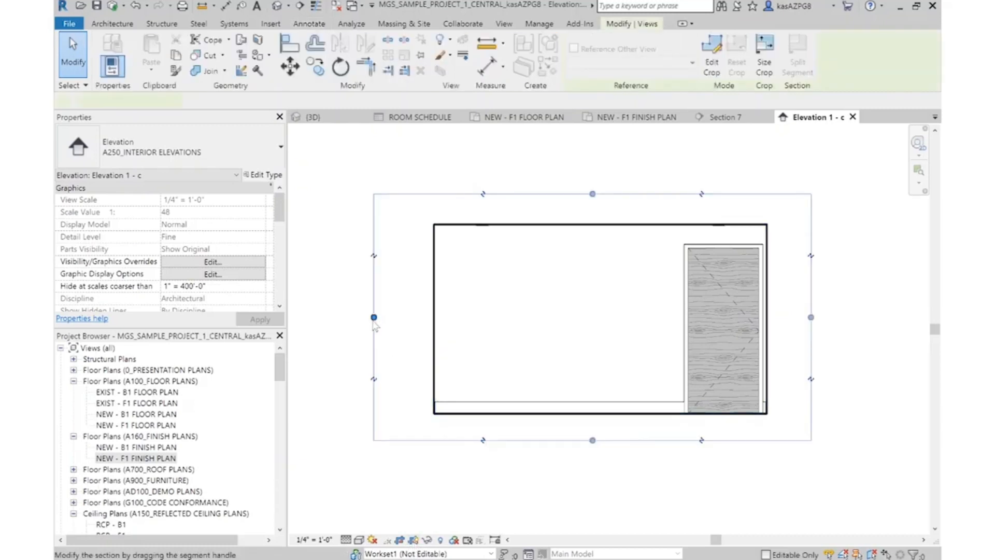
drag(406, 317, 421, 317)
drag(811, 317, 767, 317)
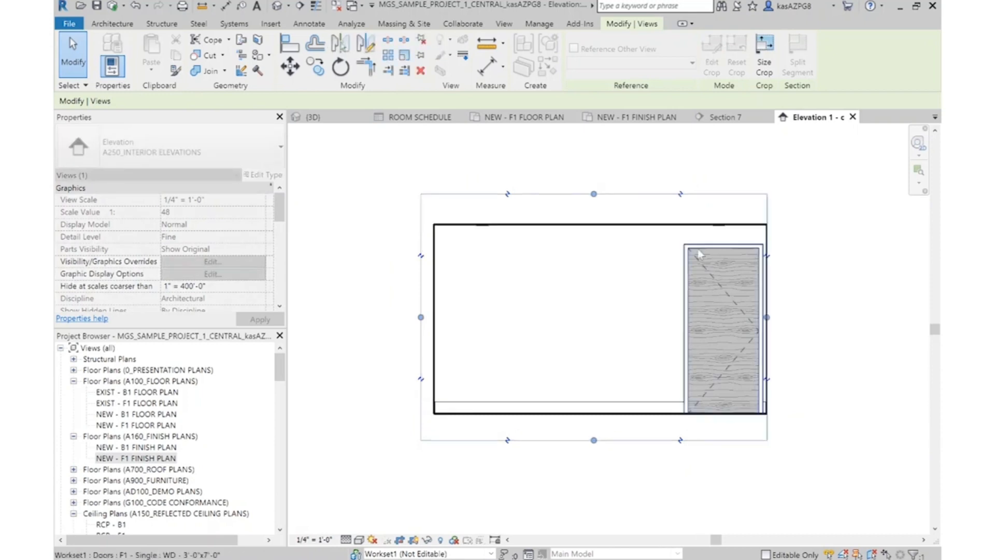
drag(594, 194, 594, 211)
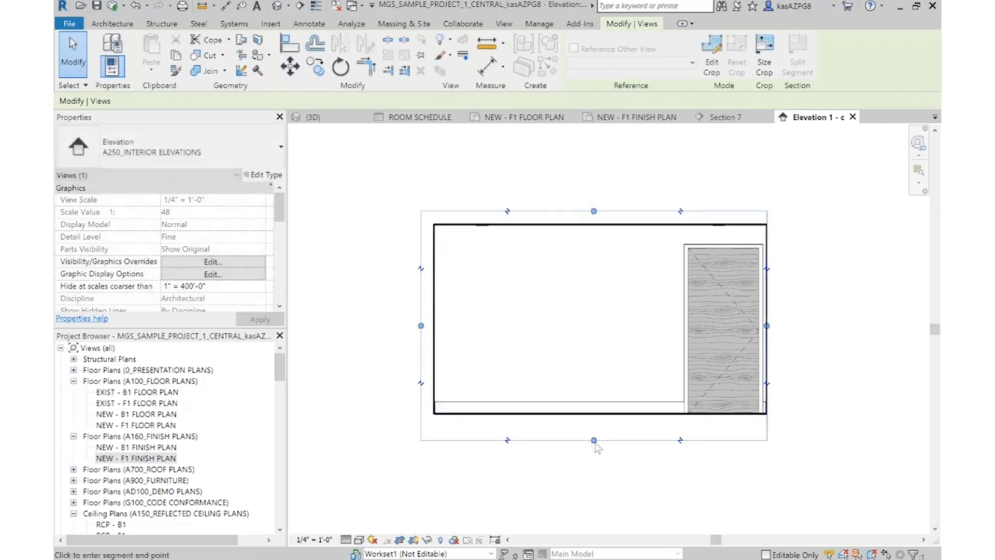
drag(594, 440, 594, 421)
drag(432, 331, 434, 318)
click(780, 307)
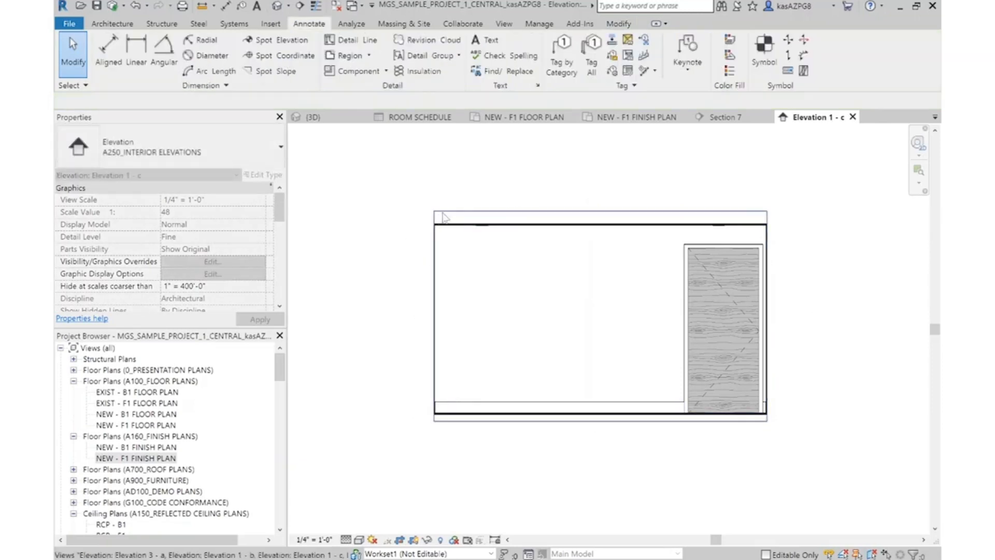
Pull the crop edge opposite the door slightly outside the room outline, and hide the crop region
click(434, 266)
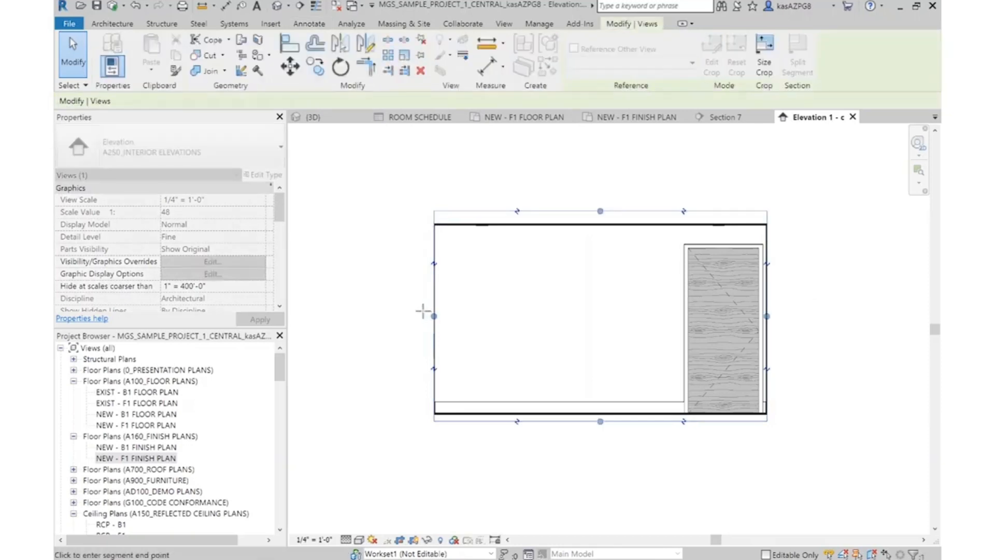
drag(434, 315, 421, 311)
click(848, 325)
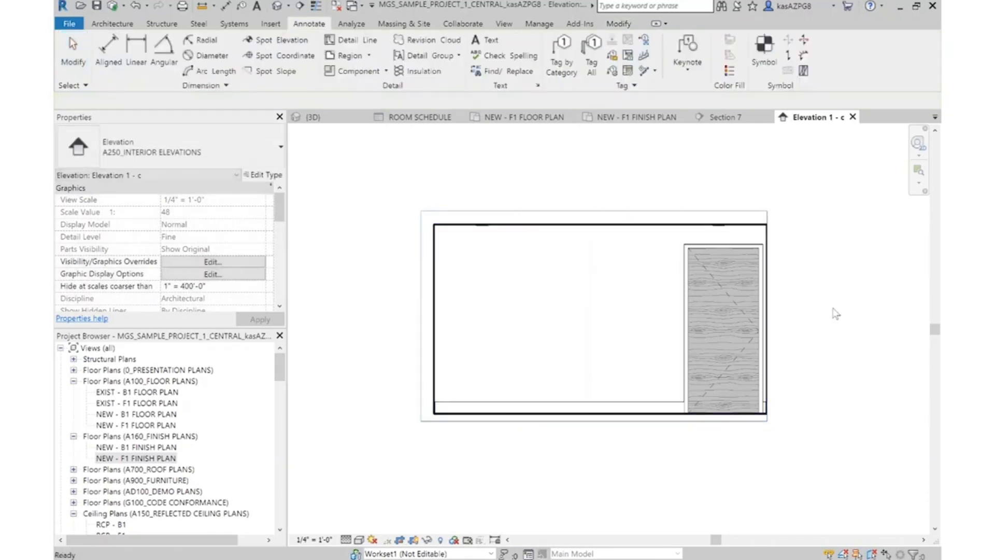
click(414, 541)
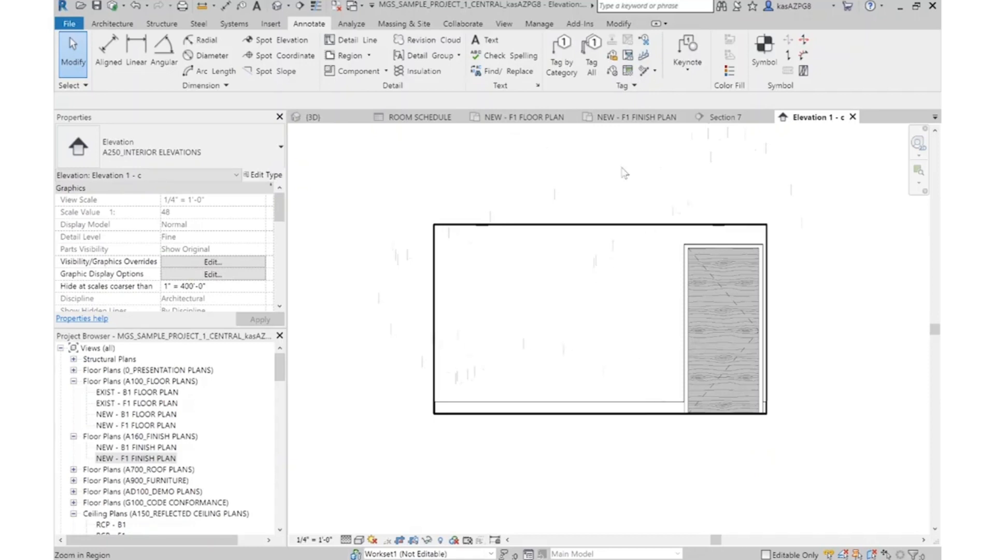
Open the 3D view in its home orientation and examine how far the corner room's door wall runs through the neighbouring rooms
click(332, 117)
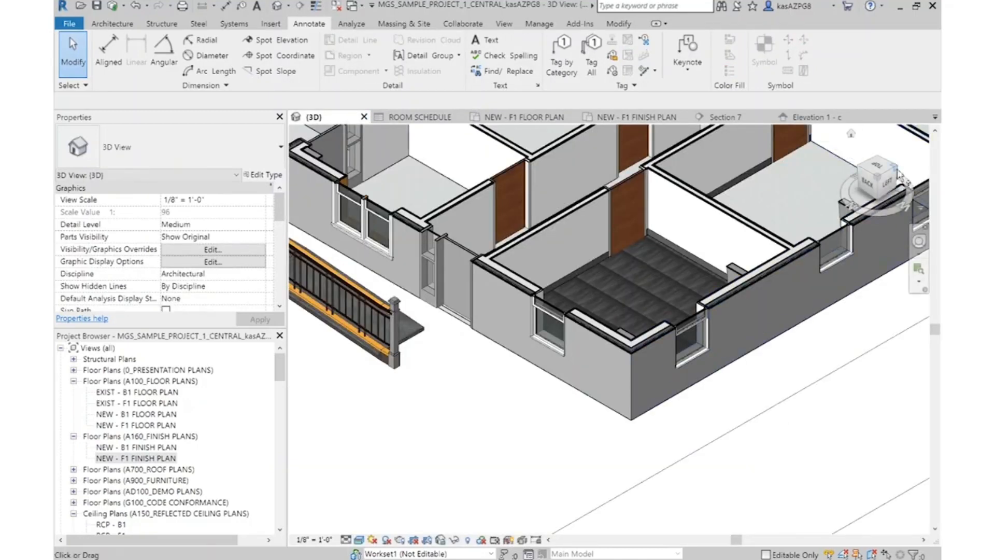
click(851, 134)
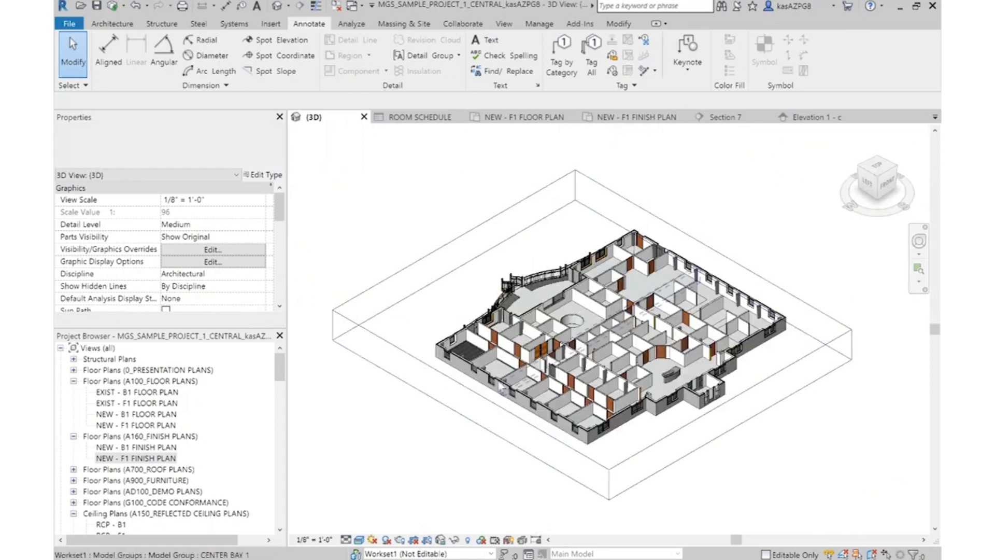
scroll(469, 290, up, 8)
middle_drag(554, 365, 593, 301)
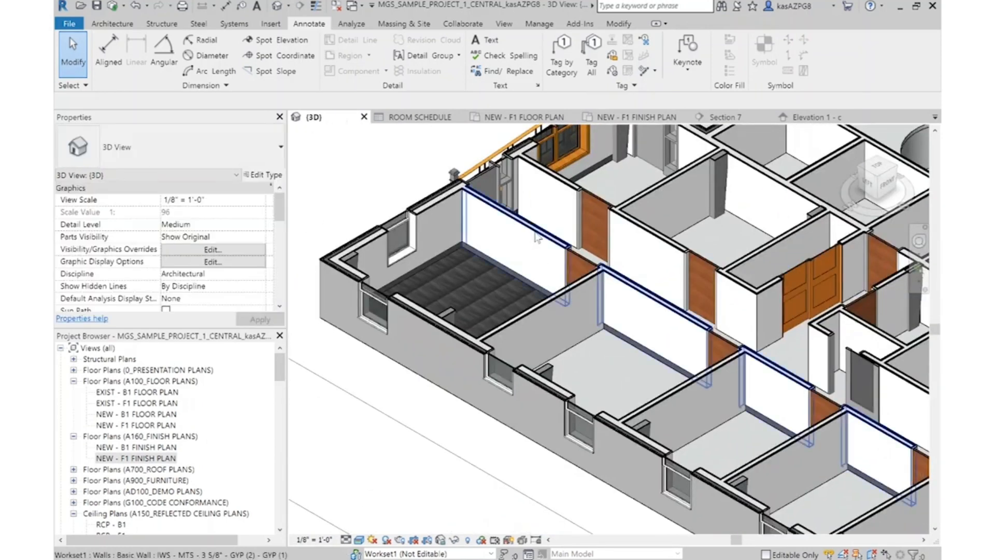
click(537, 236)
scroll(681, 350, down, 5)
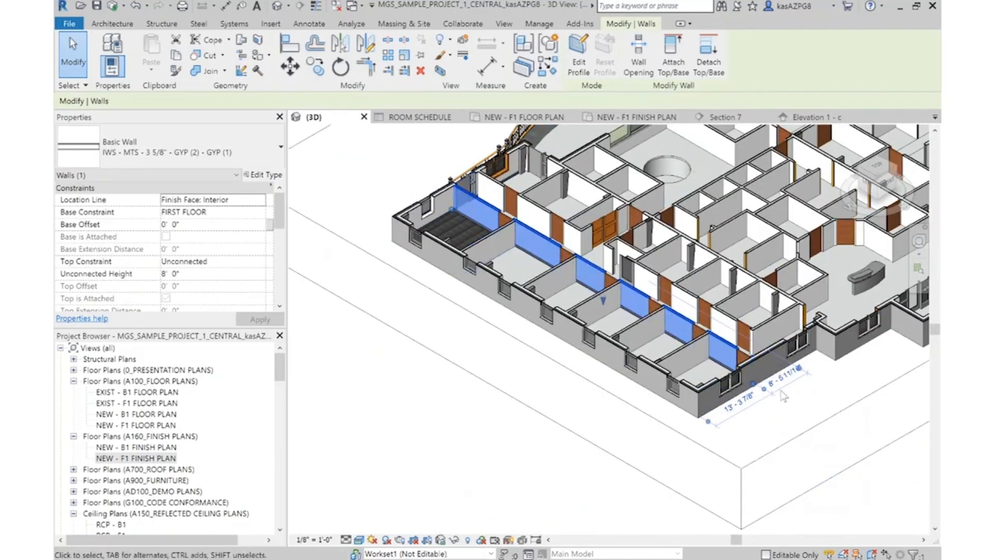
scroll(434, 161, up, 4)
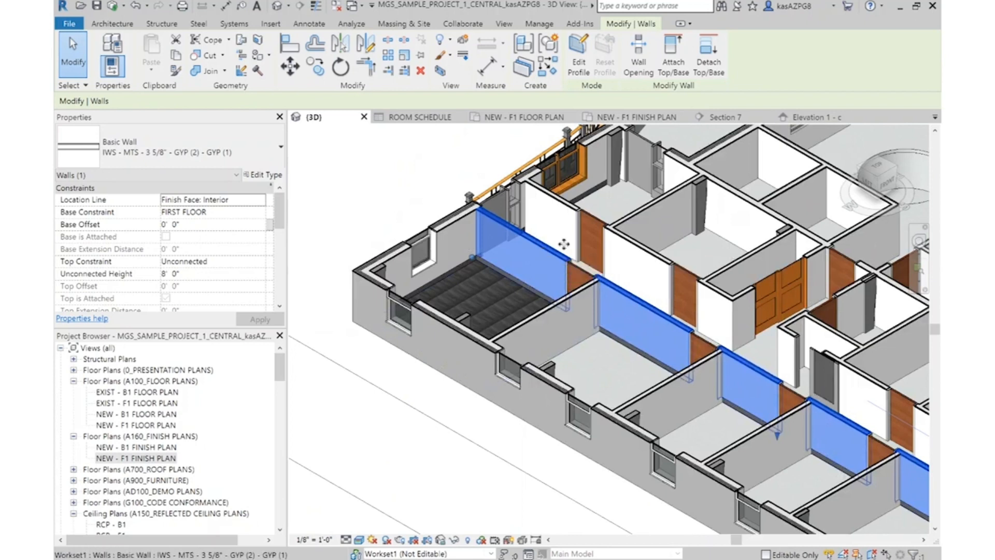
key(Escape)
Raise the top of the 3D view's section box to show more of the first-floor wall height, and turn on thin lines
scroll(463, 309, down, 3)
click(453, 370)
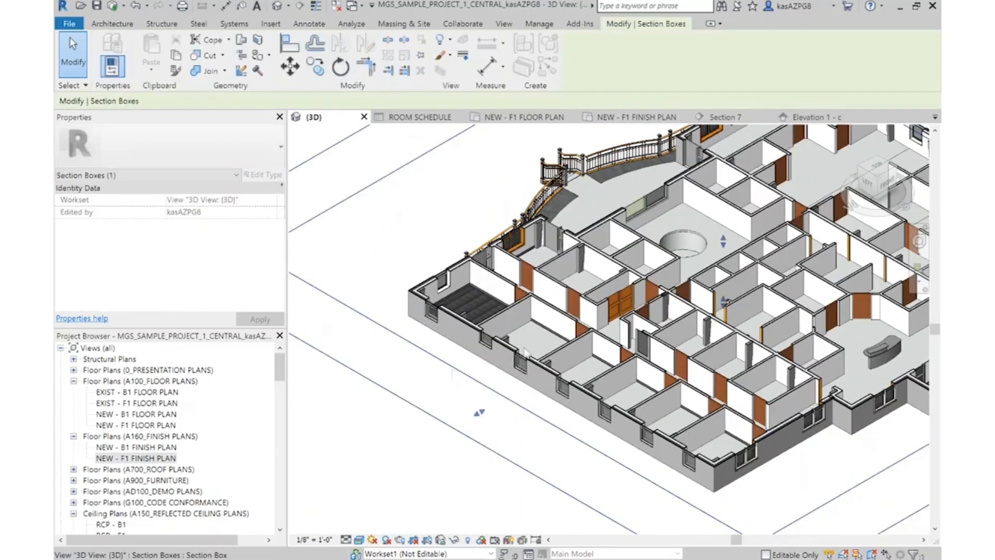
scroll(454, 369, down, 2)
drag(631, 284, 632, 280)
scroll(602, 344, up, 4)
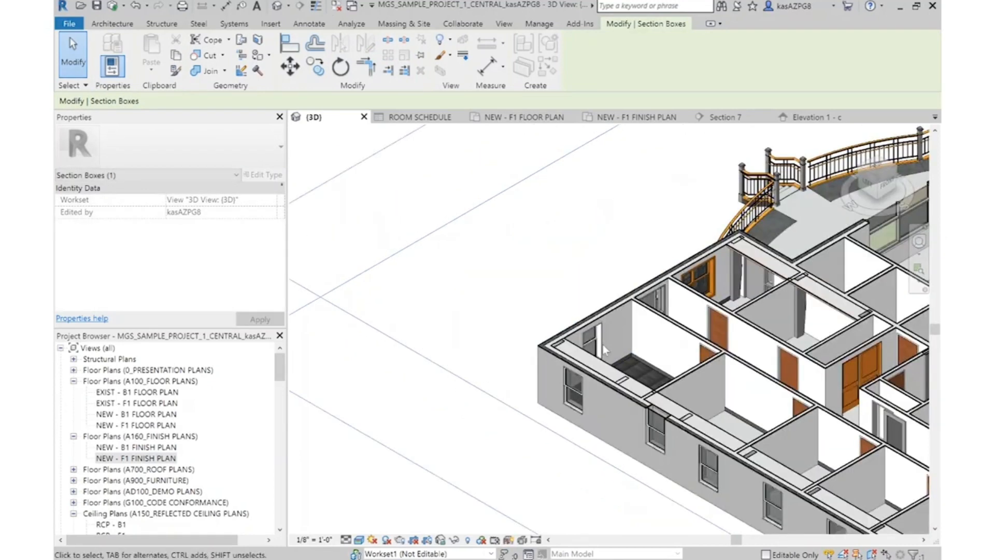
drag(877, 180, 887, 184)
click(818, 246)
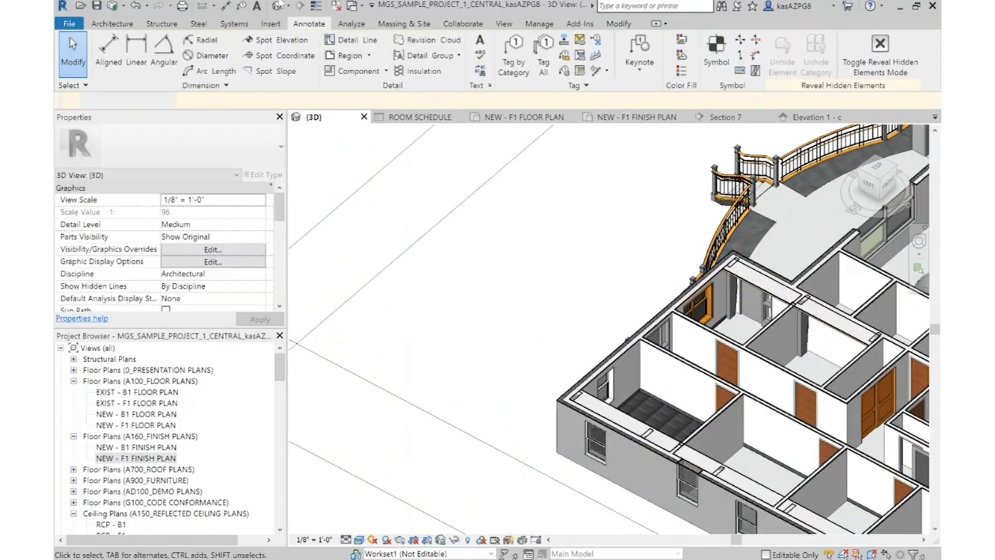
click(319, 8)
Start a Split Face on the room-side face of the corner room's door wall
middle_drag(832, 500, 625, 333)
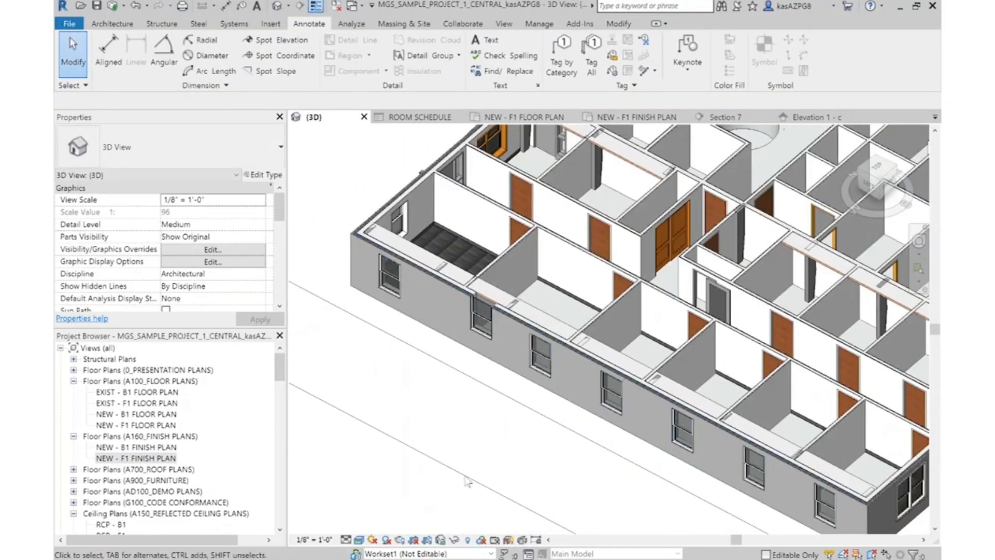
scroll(395, 137, up, 4)
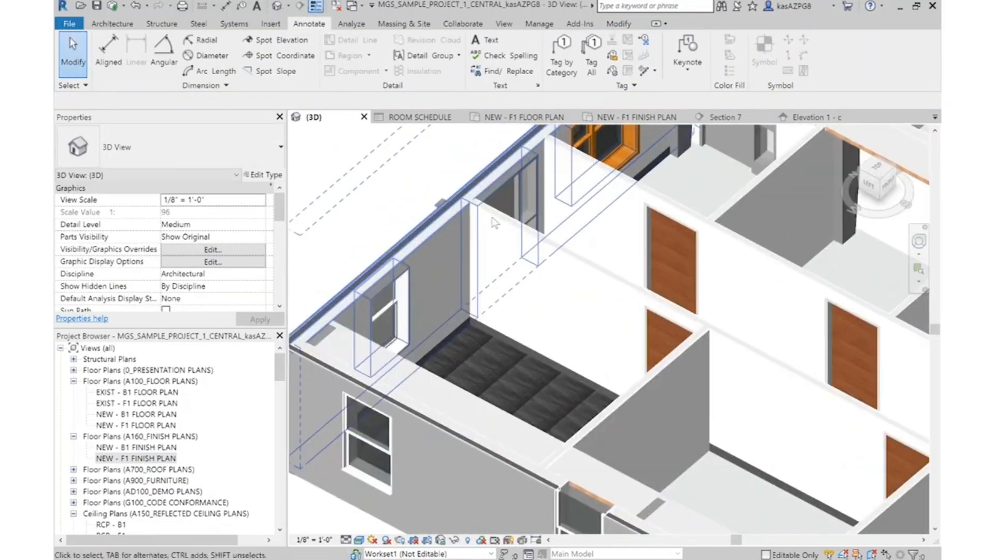
click(579, 273)
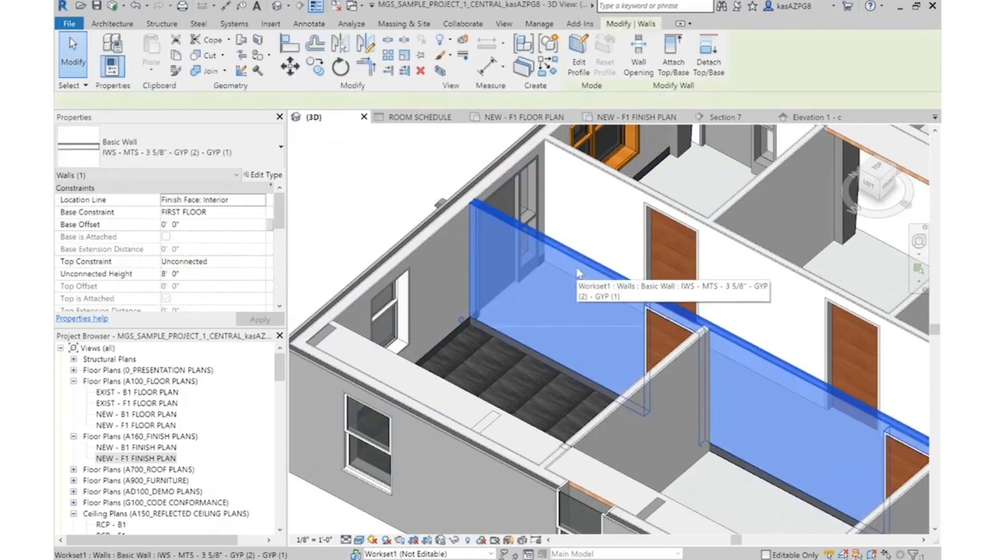
click(257, 42)
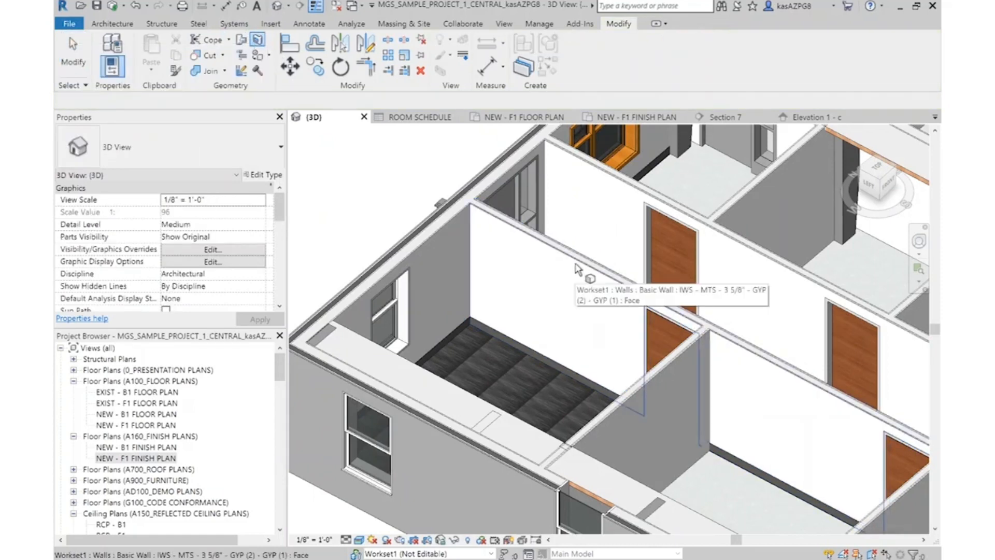
click(578, 269)
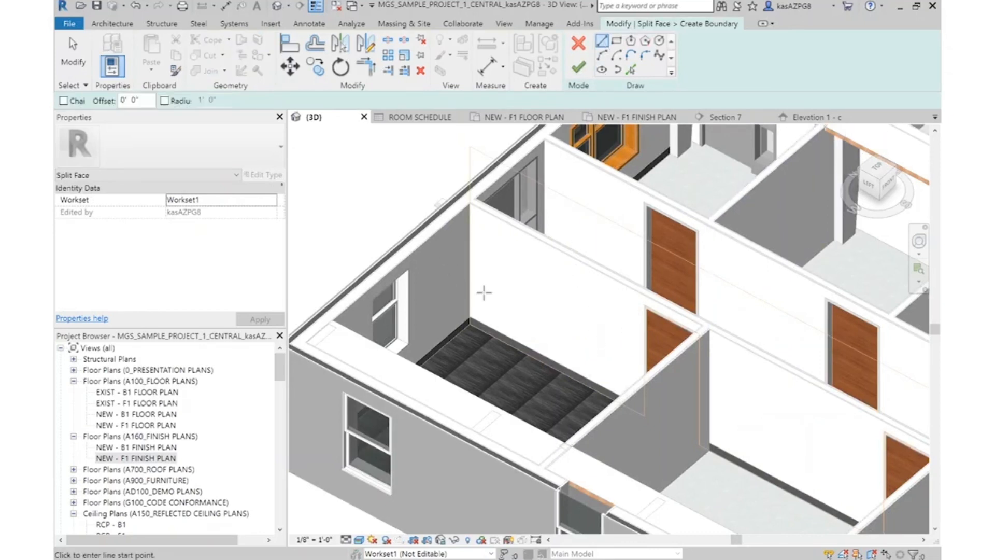
Sketch a horizontal split line about 10'-7" long across the corner room's wall, from the door-side boundary to the far corner
click(646, 363)
key(Escape)
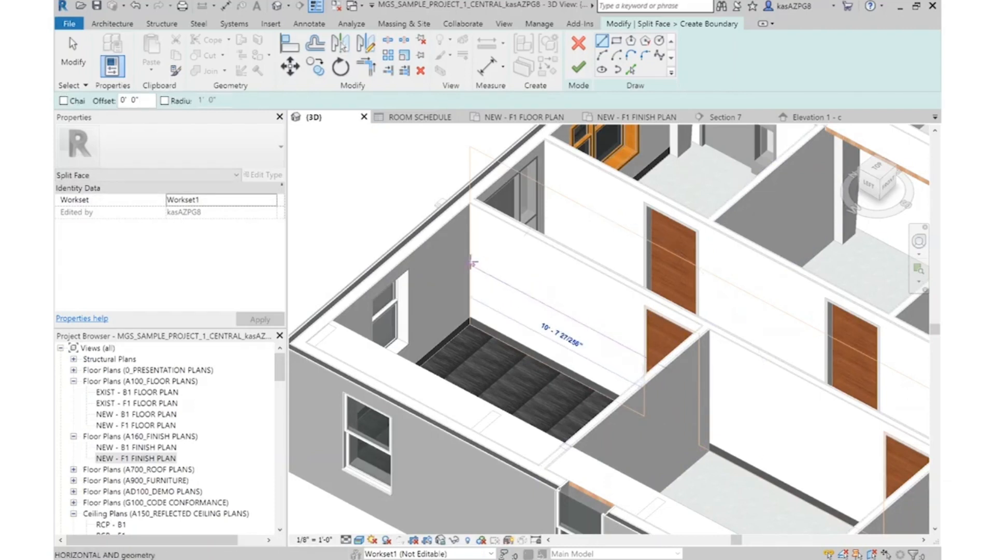
scroll(463, 262, up, 3)
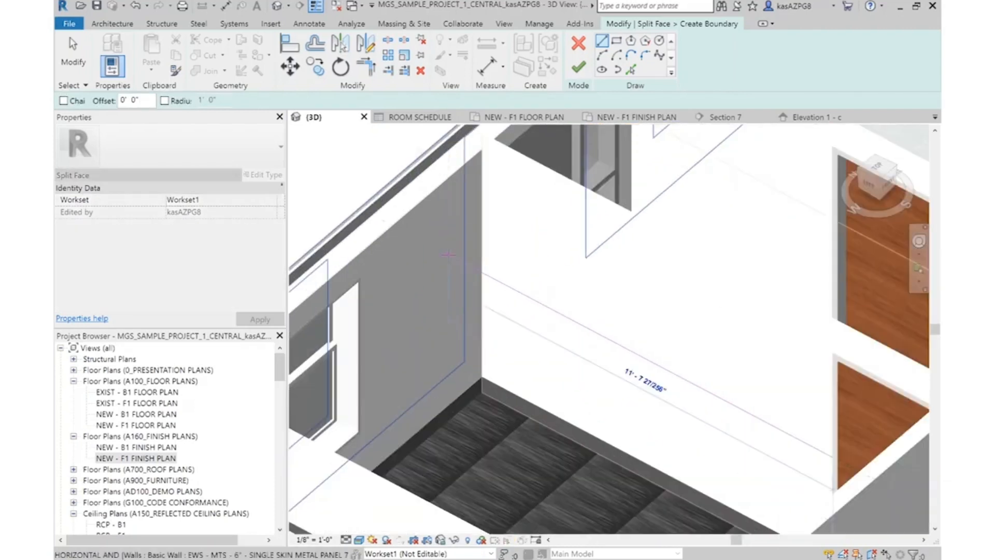
click(483, 270)
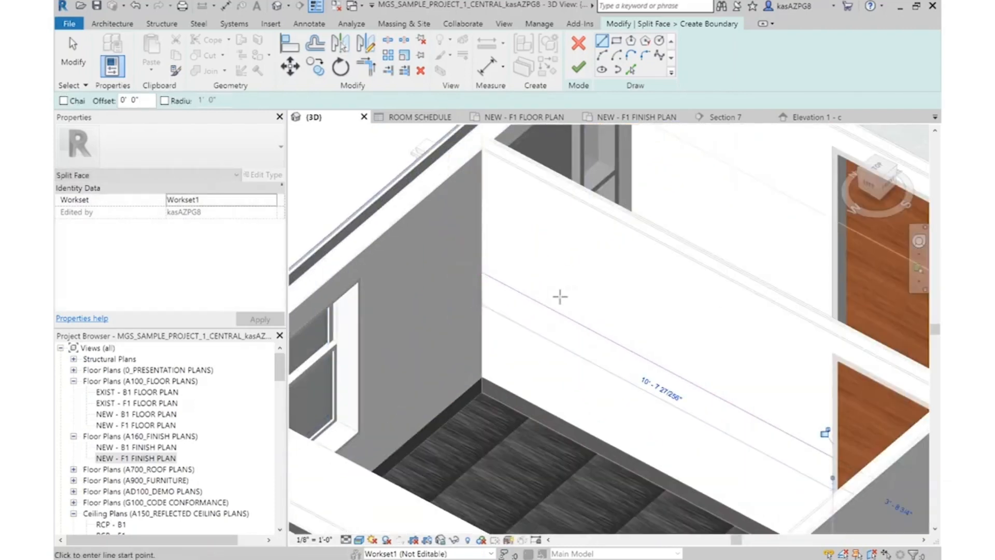
Continue the split line across the wall's sections in the neighbouring rooms and finish the split face
scroll(570, 301, down, 3)
scroll(627, 347, up, 2)
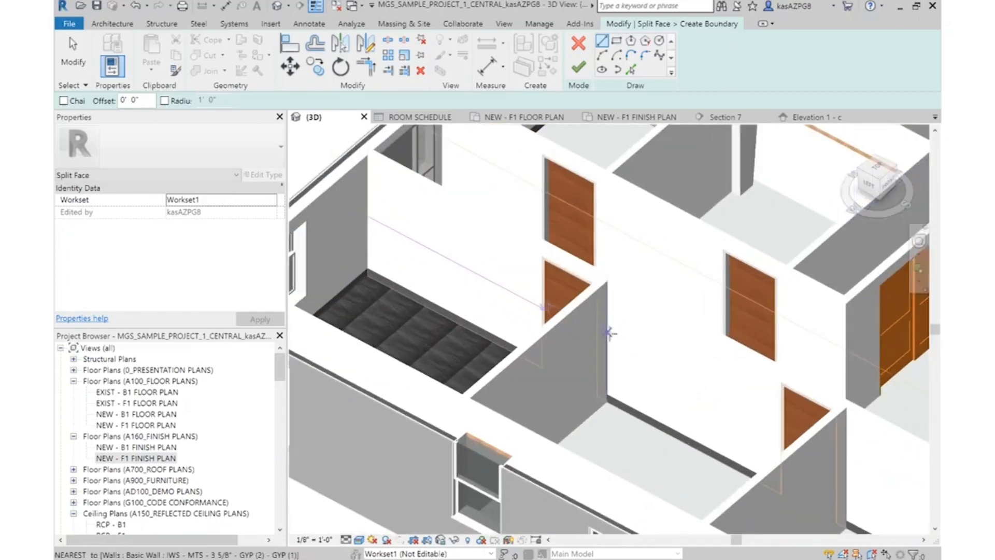
click(596, 337)
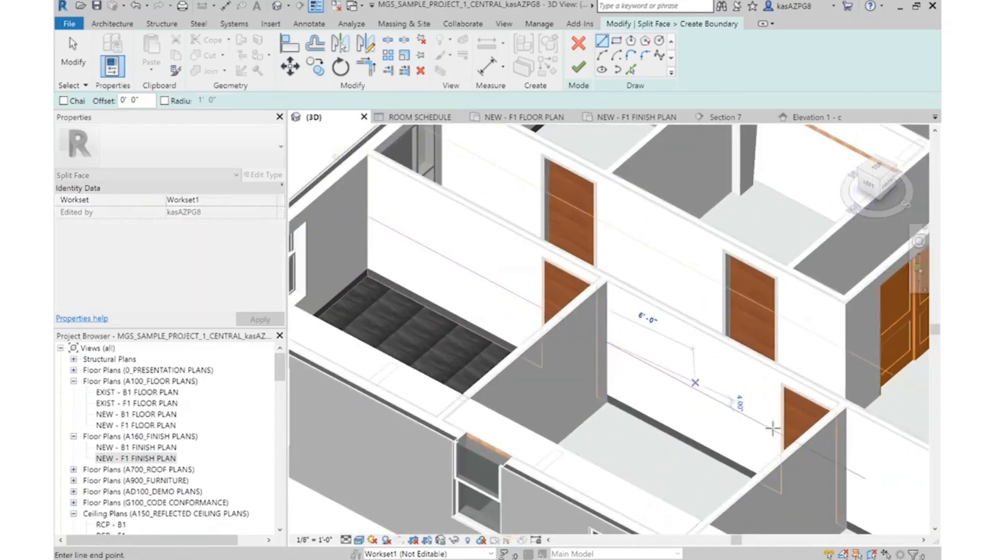
click(835, 461)
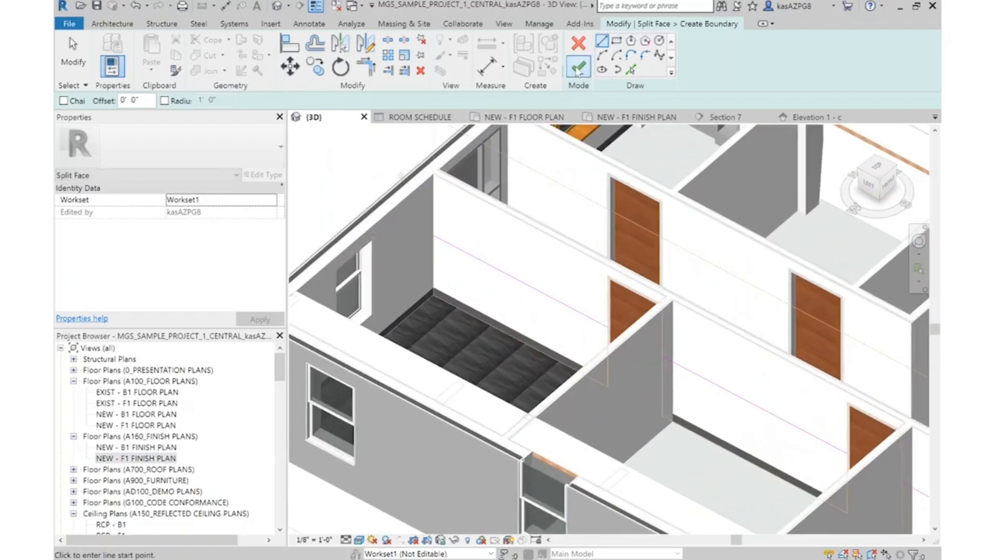
click(578, 67)
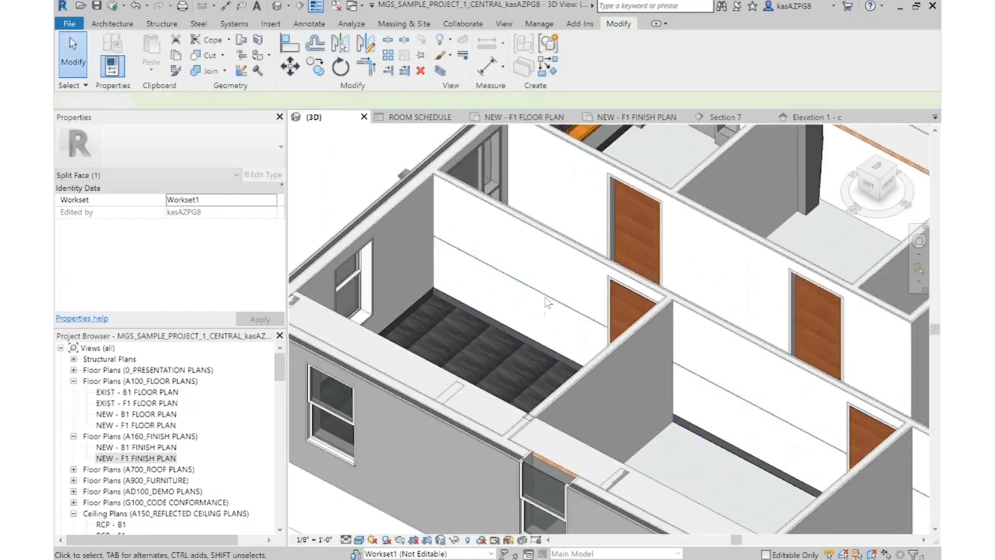
key(Escape)
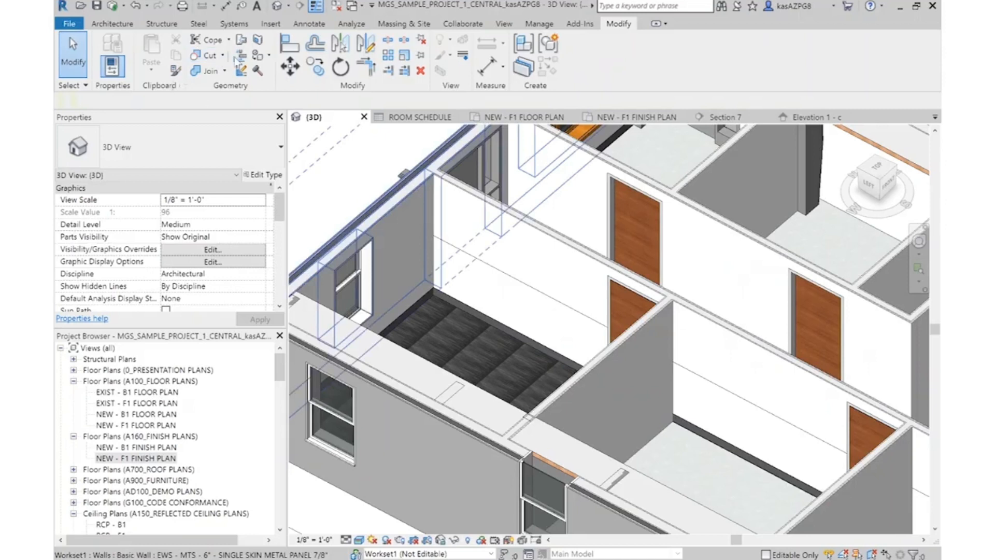
Paint the lower region of the corner room's split door wall with FINAL COLORS - ACCENT 1 from the Paint material category
click(255, 56)
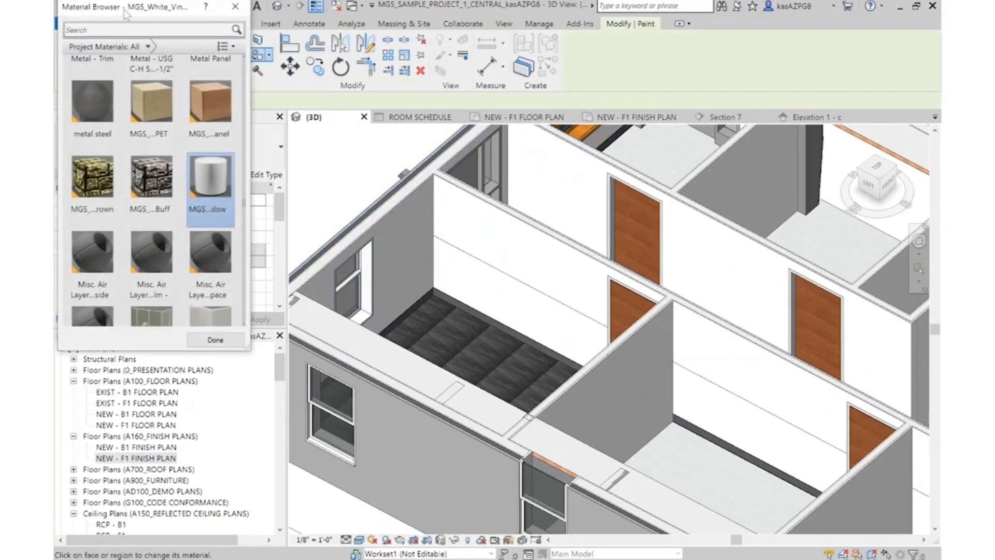
drag(124, 5, 218, 38)
drag(341, 372, 553, 500)
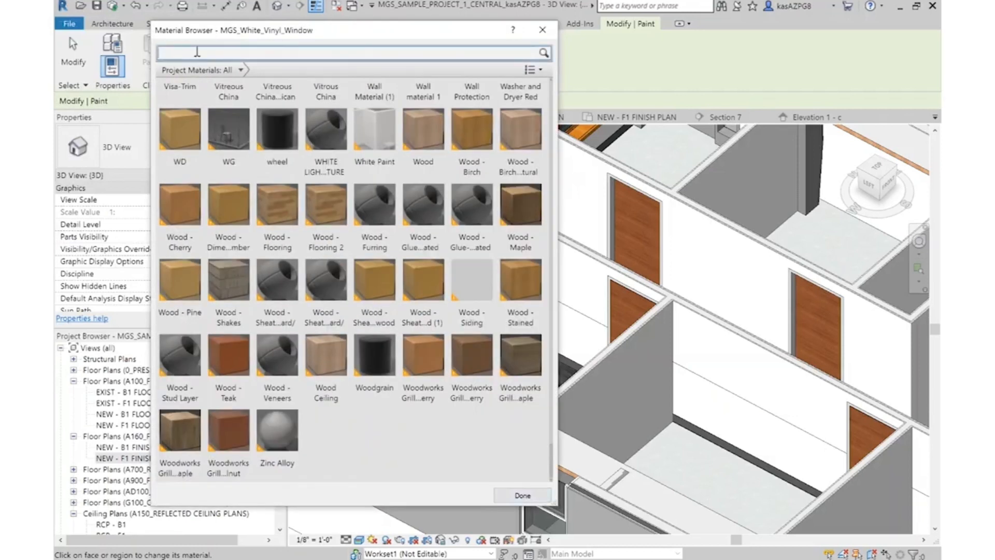
scroll(228, 135, up, 1)
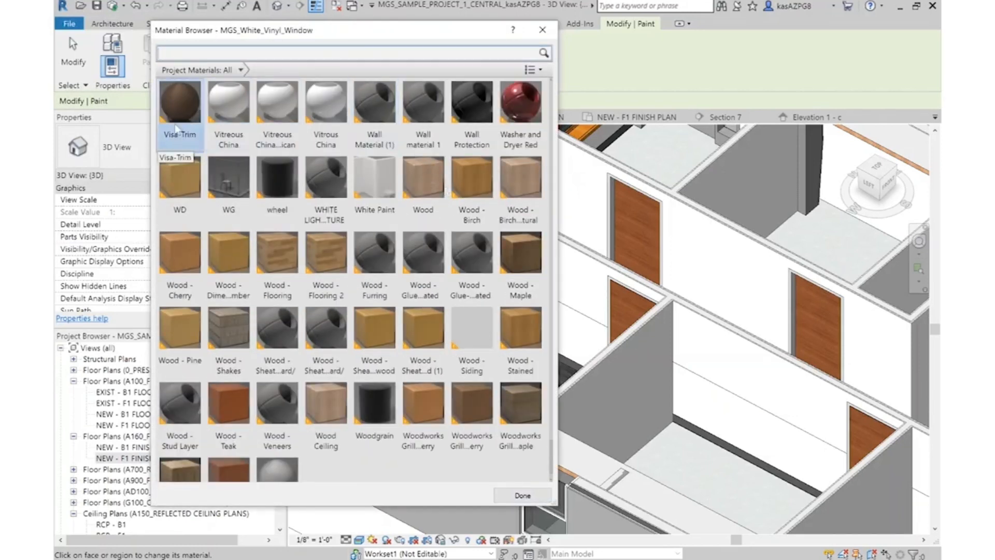
click(240, 70)
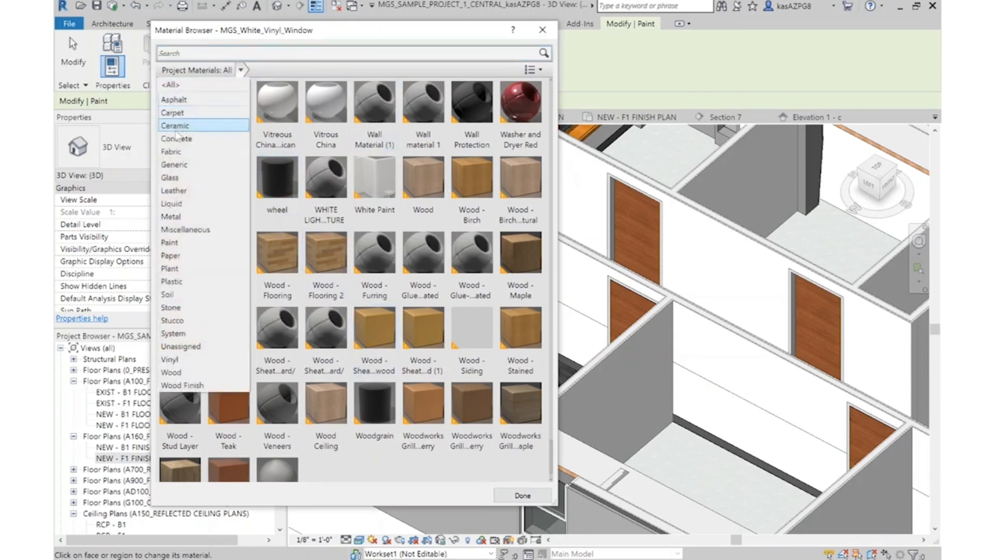
click(170, 242)
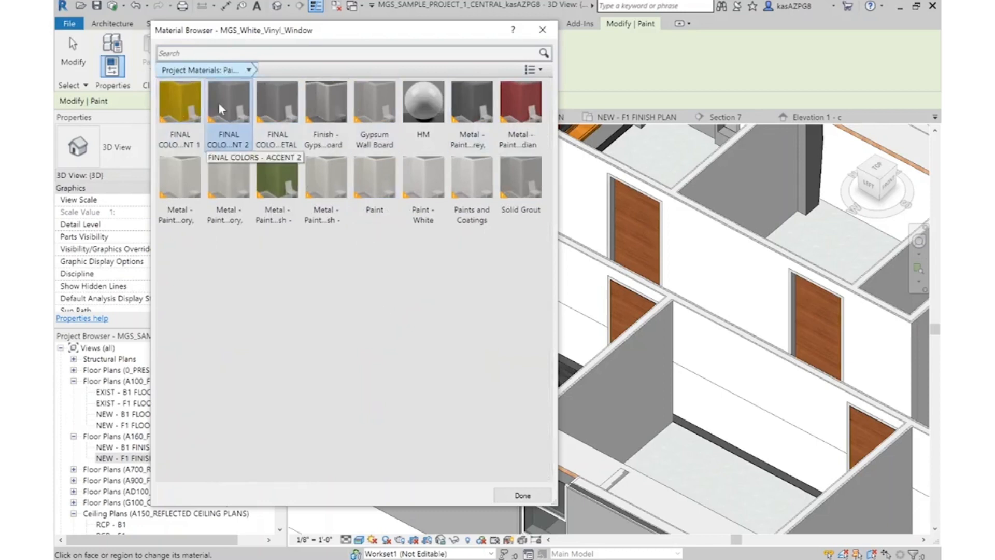
click(180, 104)
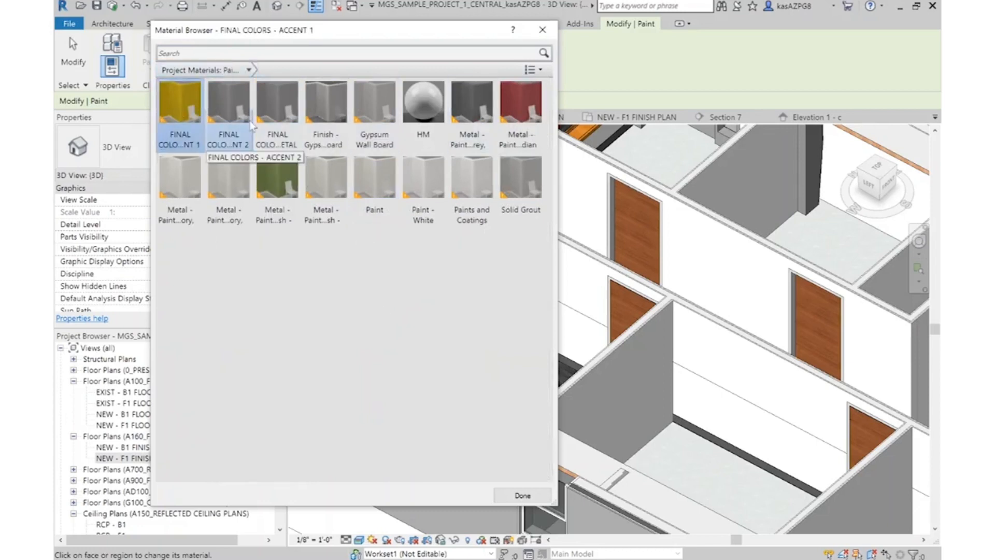
click(586, 332)
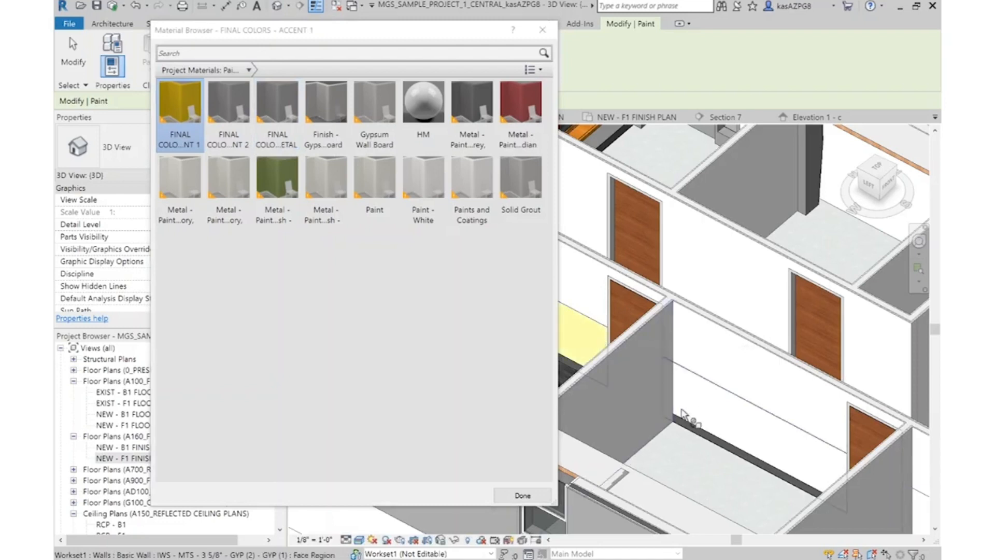
Paint the lower region of the split wall in the room next to the corner room with FINAL COLORS - ACCENT 2
click(228, 104)
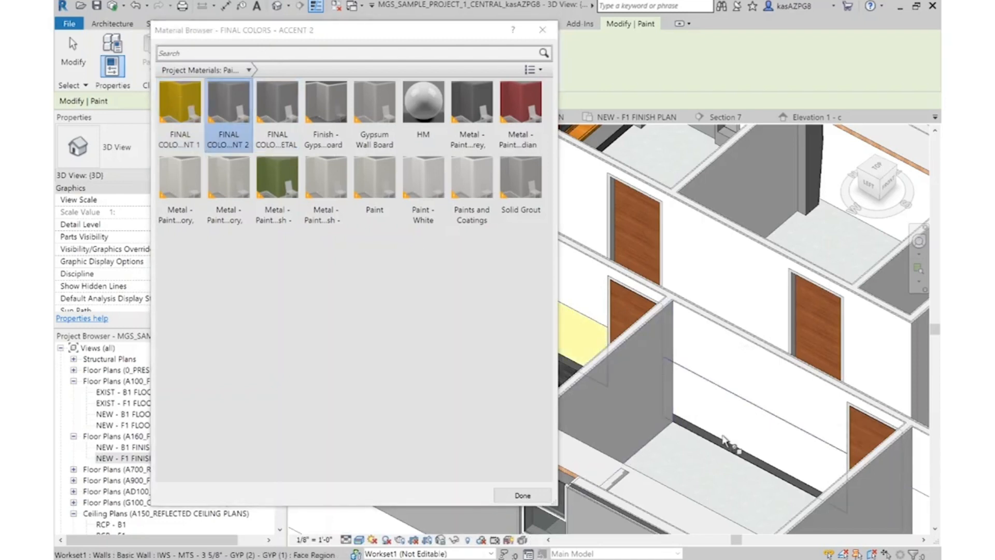
click(737, 429)
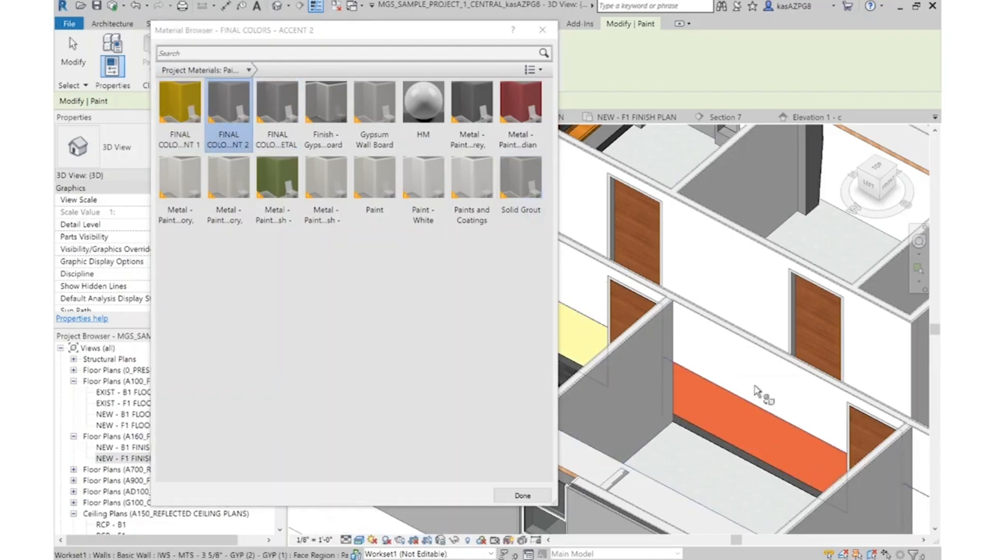
Try painting the split wall's upper region with Metal - Paint Finish - Indian Red, Matte and view it across the neighbouring rooms
click(520, 103)
click(581, 285)
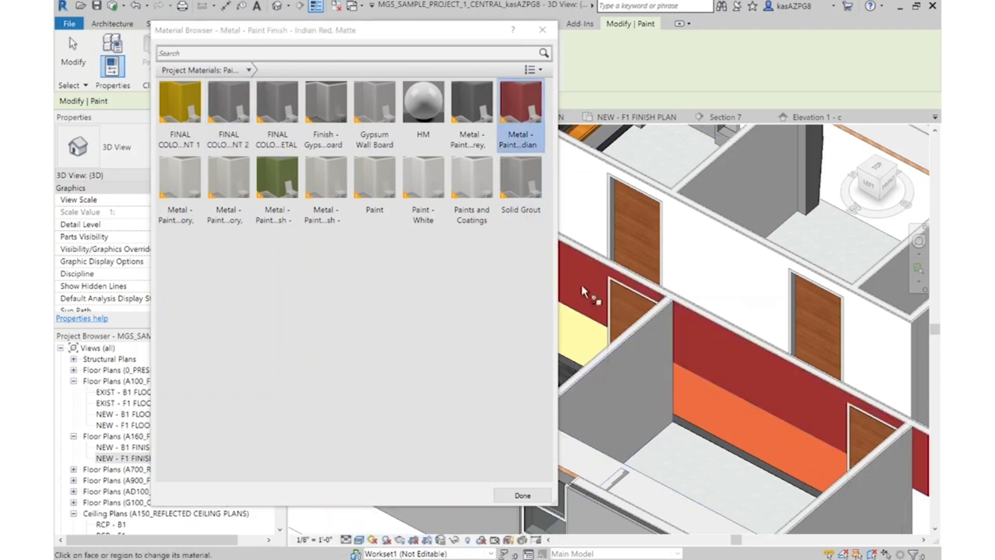
scroll(567, 262, down, 3)
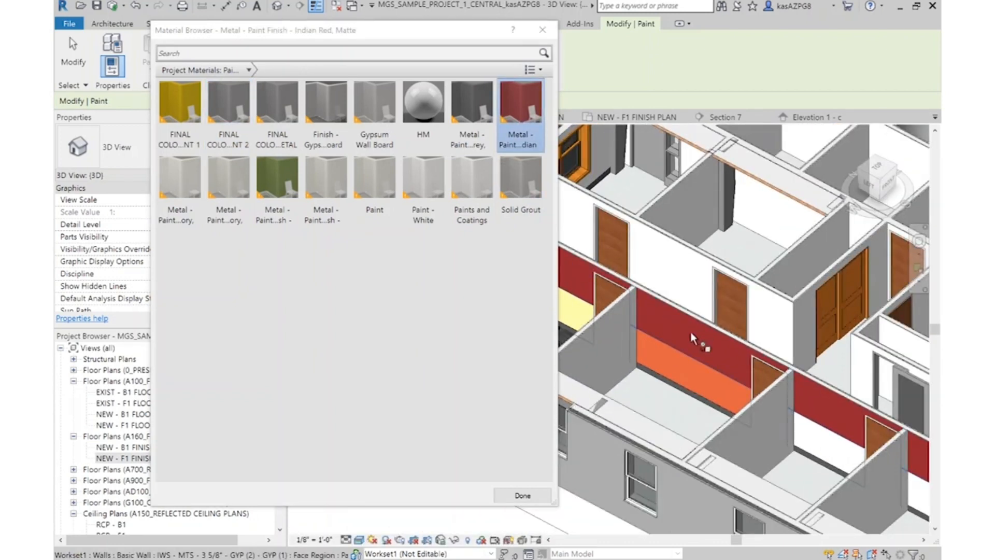
scroll(691, 335, down, 4)
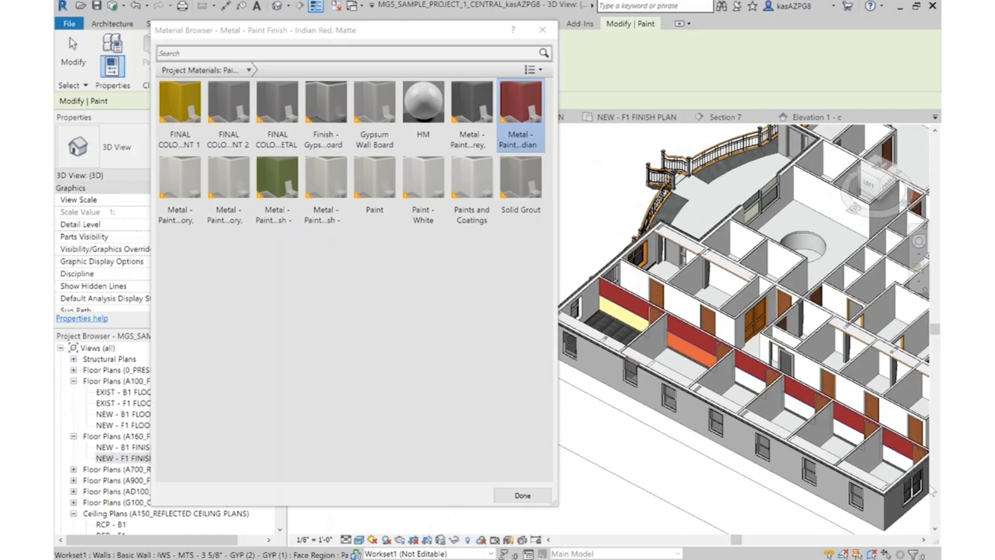
scroll(565, 261, up, 8)
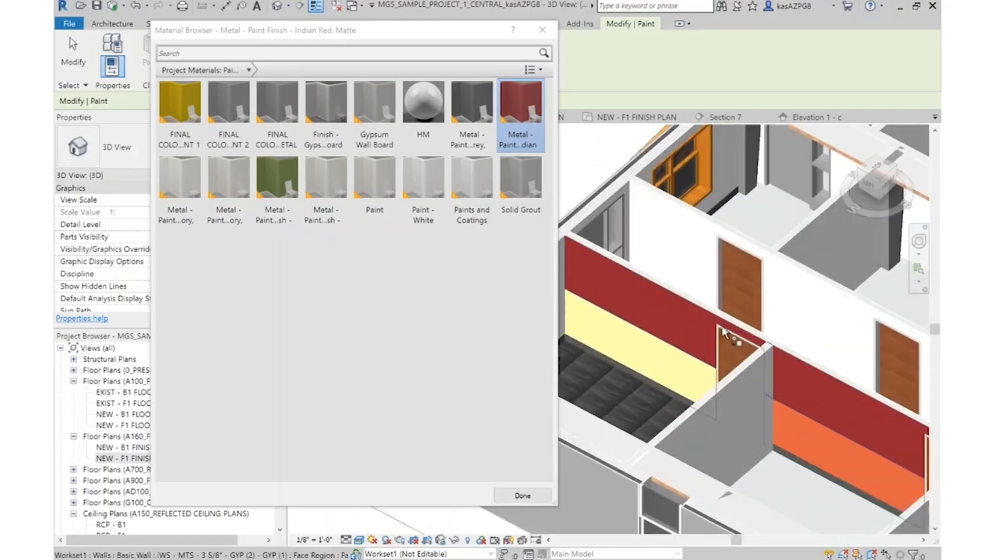
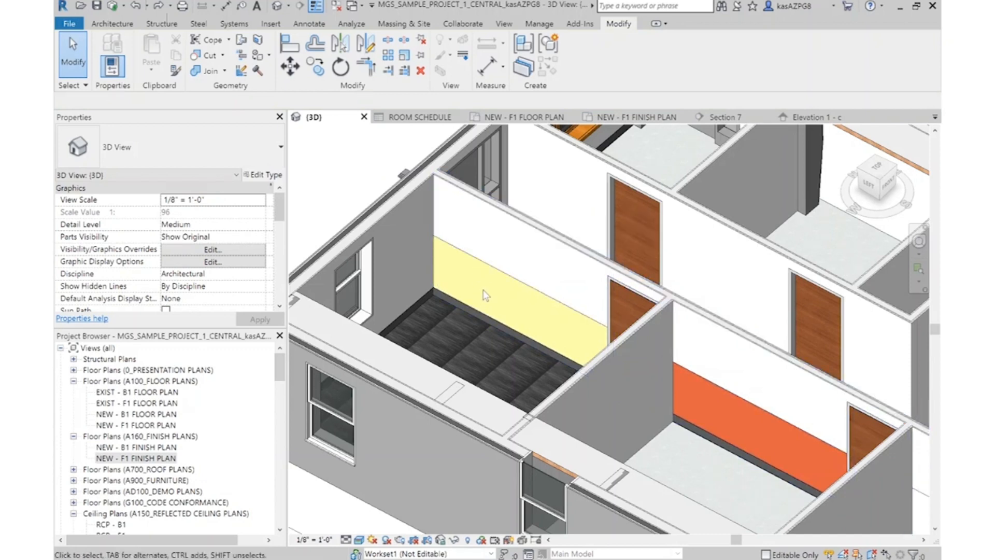
Search the project materials for "accent" and compare the shading colors of FINAL COLORS - ACCENT 1 and ACCENT 2
click(539, 23)
click(121, 47)
text(accent)
key(Return)
click(220, 122)
click(212, 149)
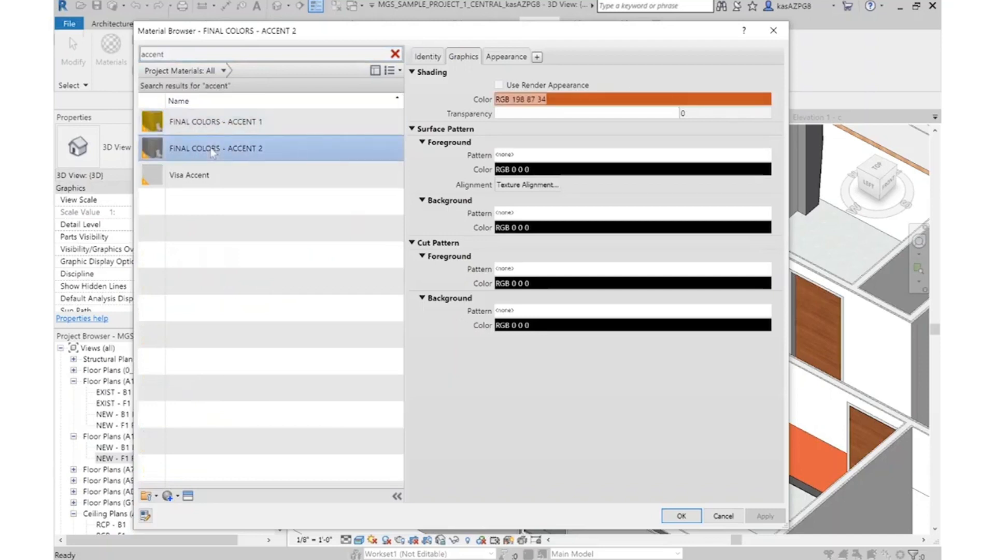
click(221, 127)
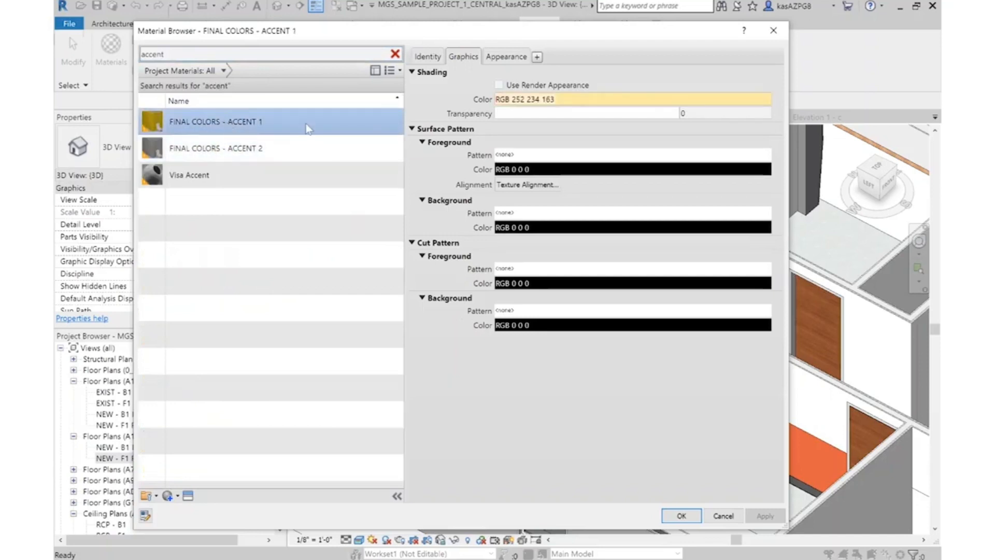
click(286, 147)
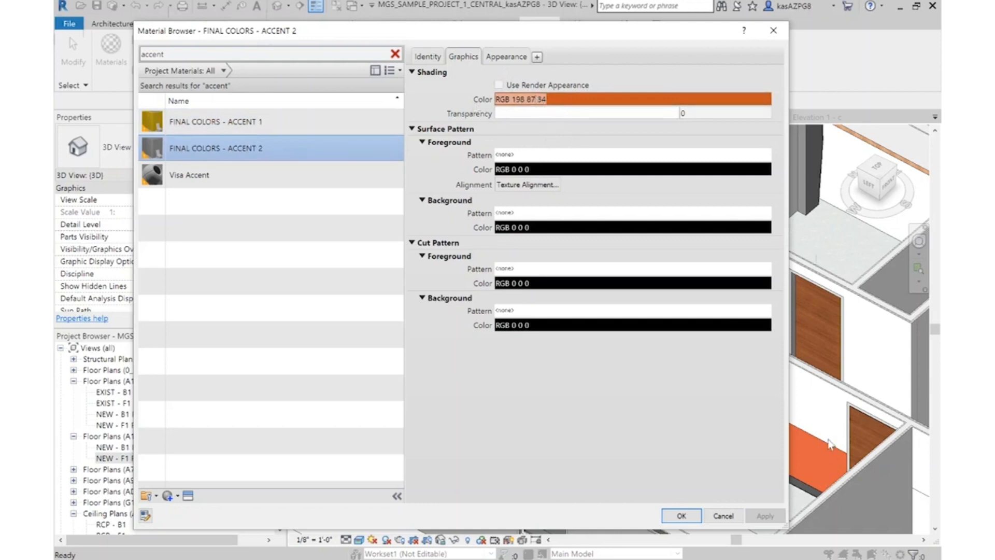
Compare ACCENT 2's appearance and shading colors, and enable Use Render Appearance for both FINAL COLORS accent materials
click(515, 59)
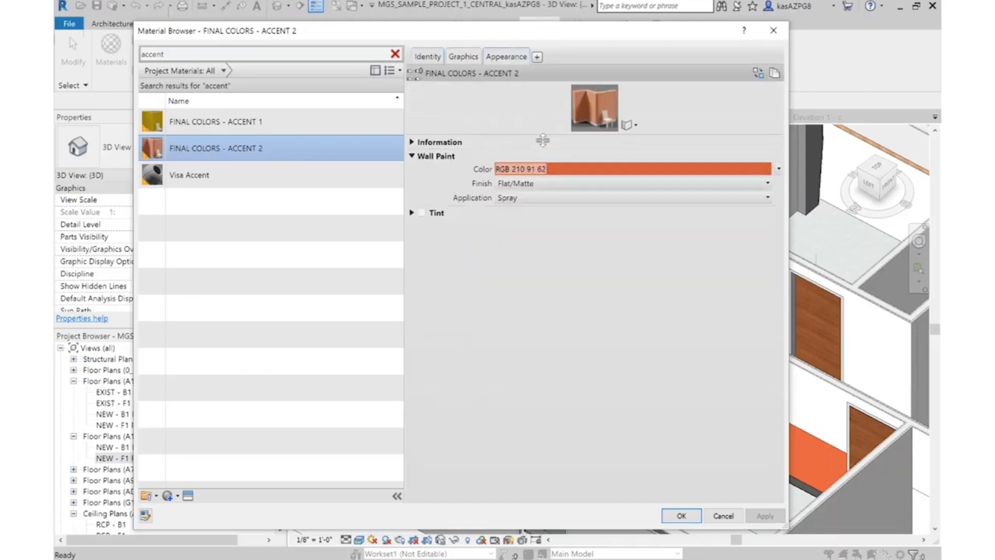
click(463, 56)
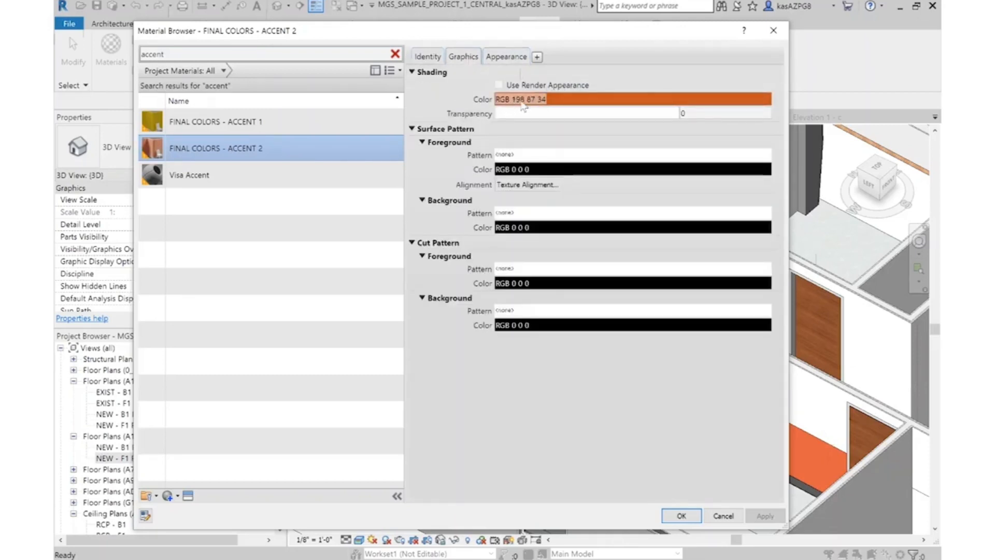
click(510, 56)
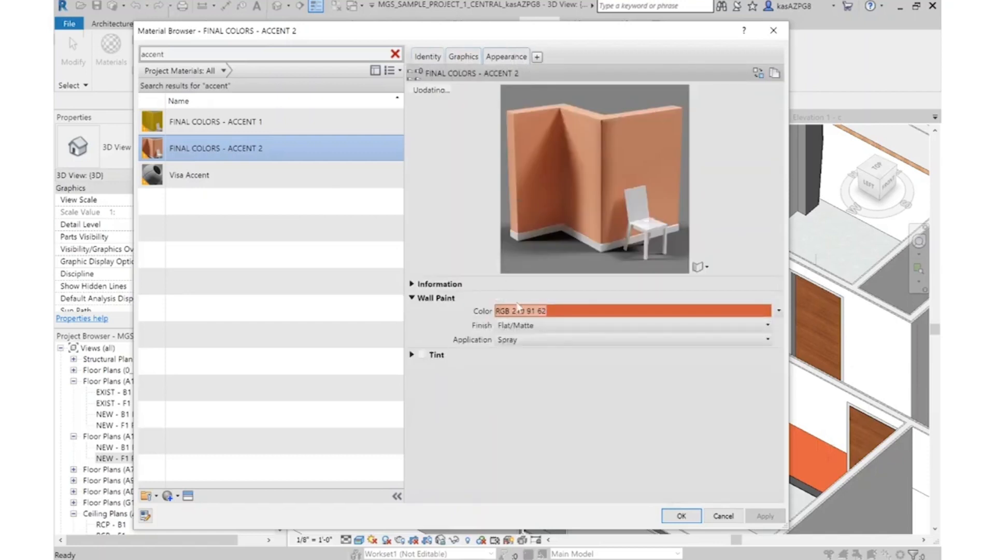
click(463, 56)
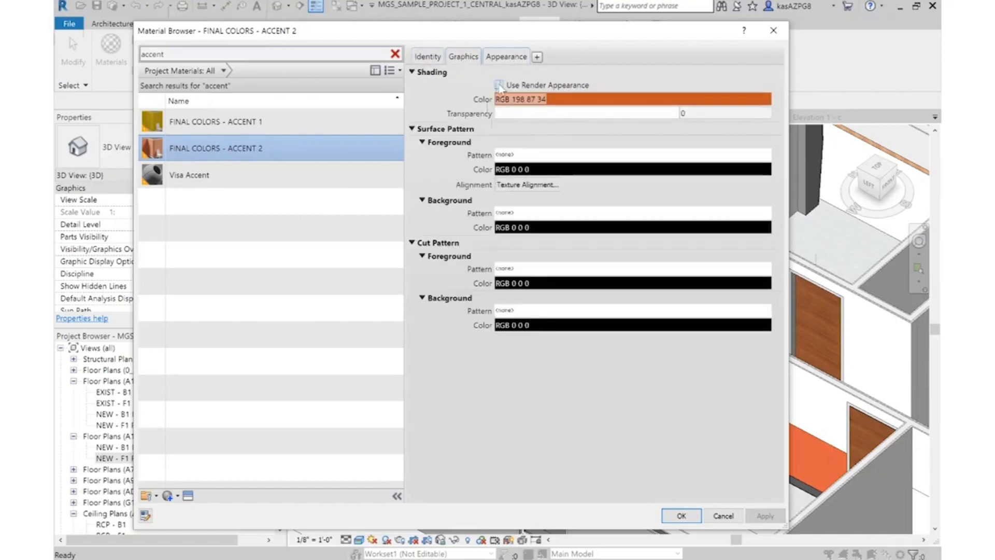
click(499, 85)
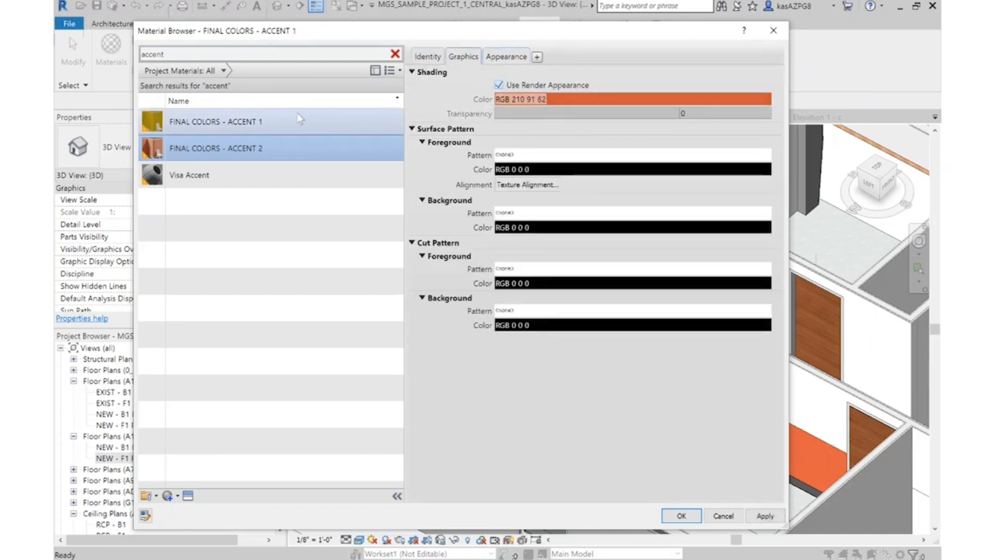
click(297, 115)
click(499, 85)
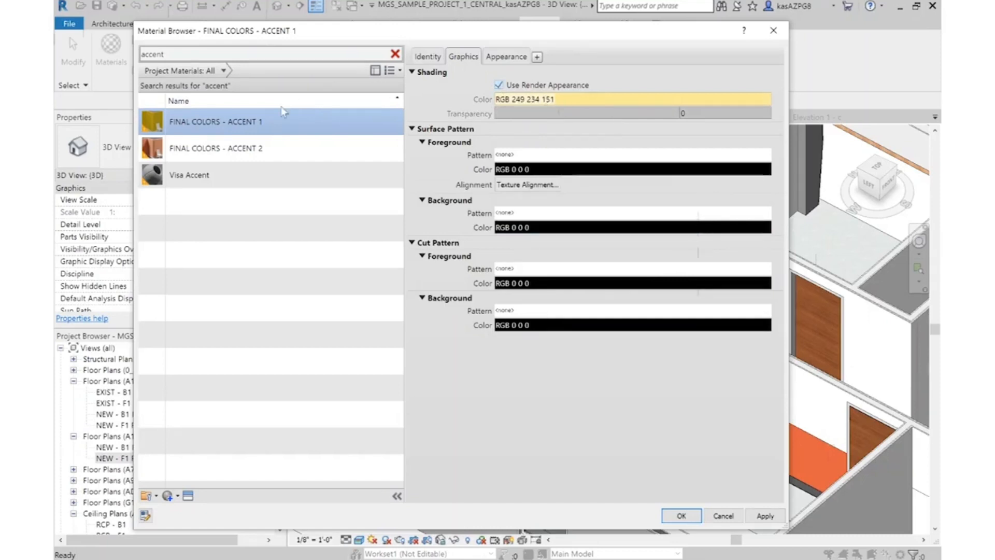
Rename the FINAL COLORS - ACCENT 1 and ACCENT 2 materials as MGS_PAINT_ACCENT1 and MGS_PAINT_ACCENT2
right_click(238, 121)
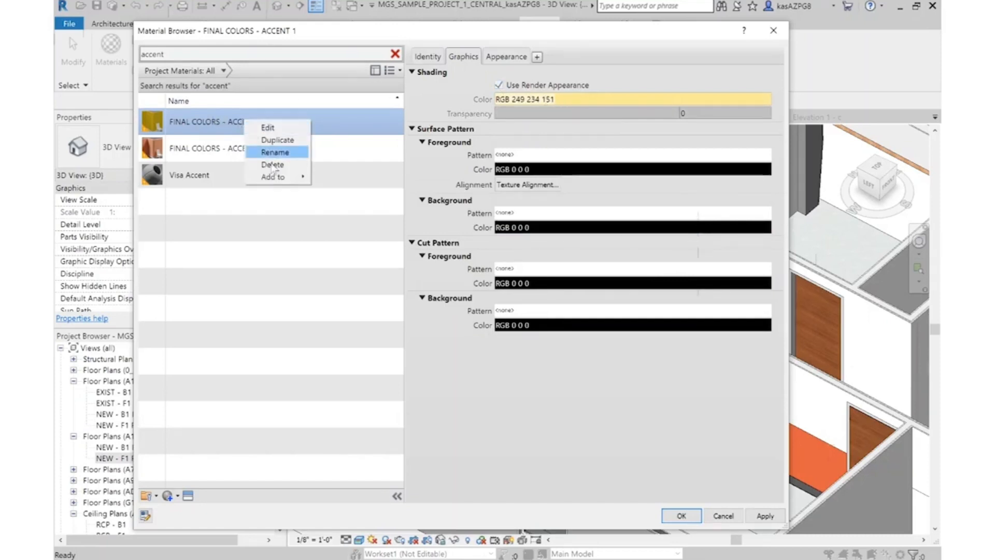
click(271, 149)
text(MGS_PAINT_ACCENT1)
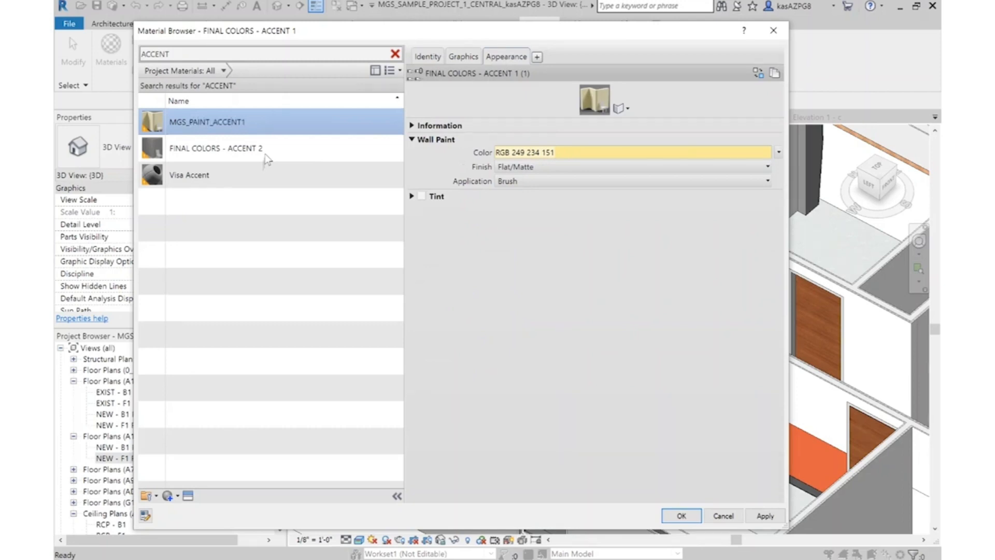
right_click(273, 128)
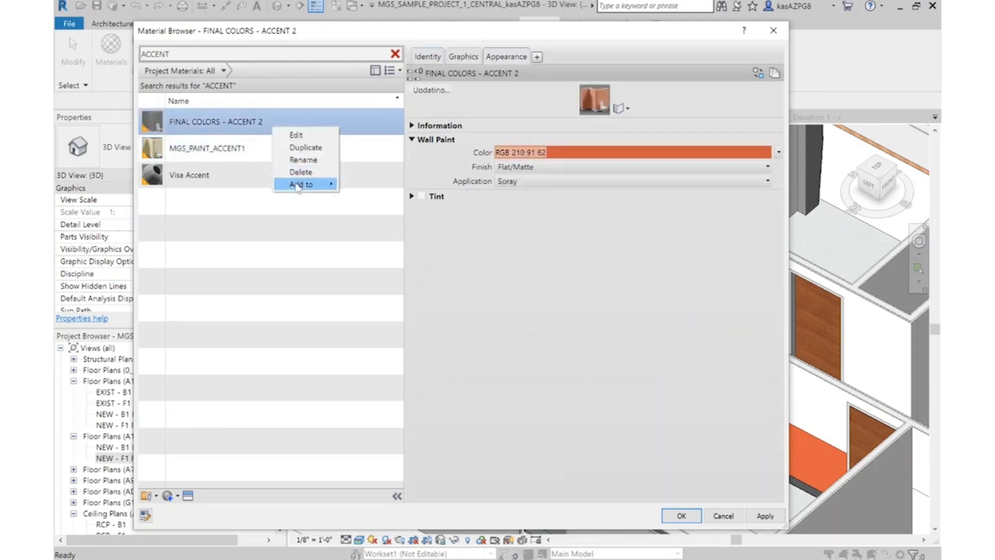
click(303, 160)
text(MGS_PAINT_ACCENT2)
key(Return)
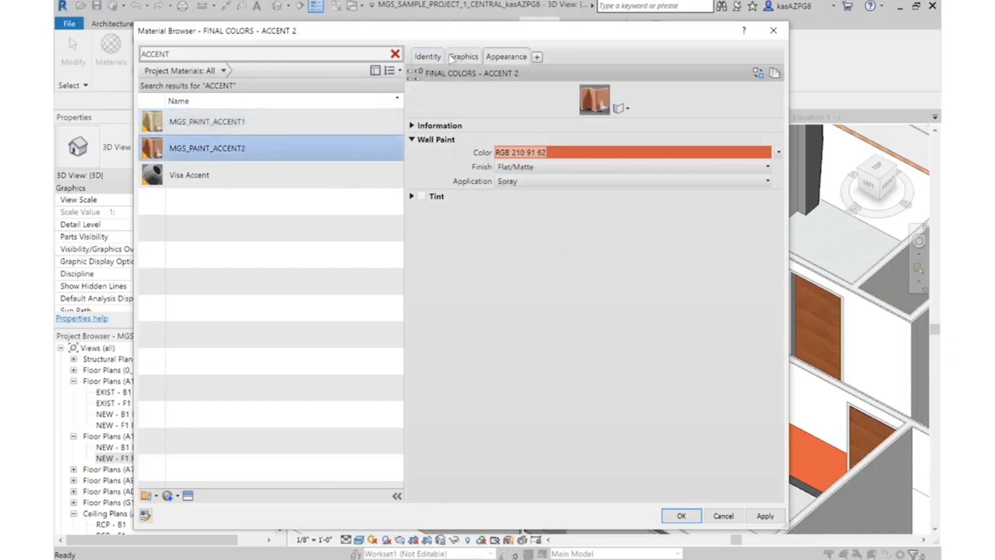
Review MGS_PAINT_ACCENT2's color settings and set MGS_PAINT_ACCENT1's wall paint appearance color to light gray RGB 209 209 209
click(451, 58)
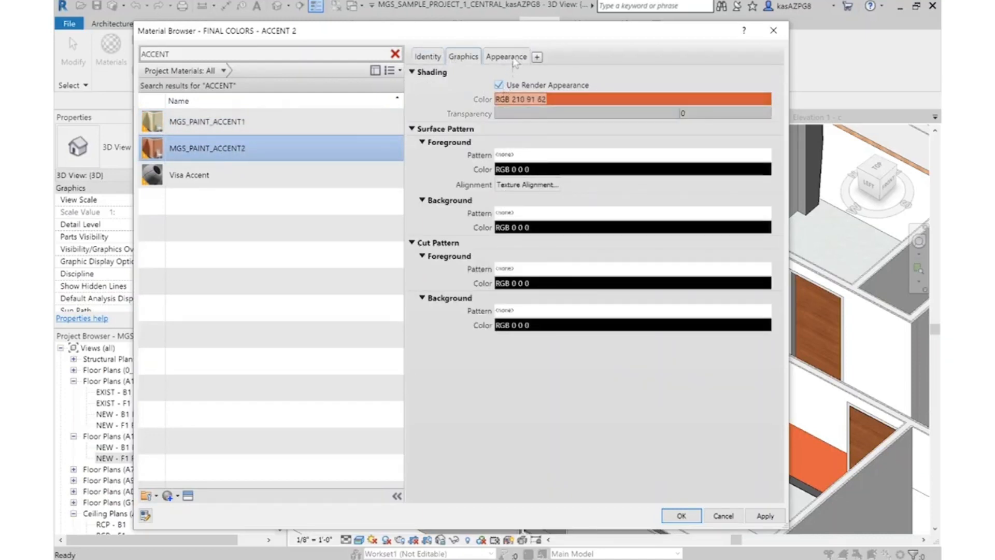
click(514, 59)
click(184, 123)
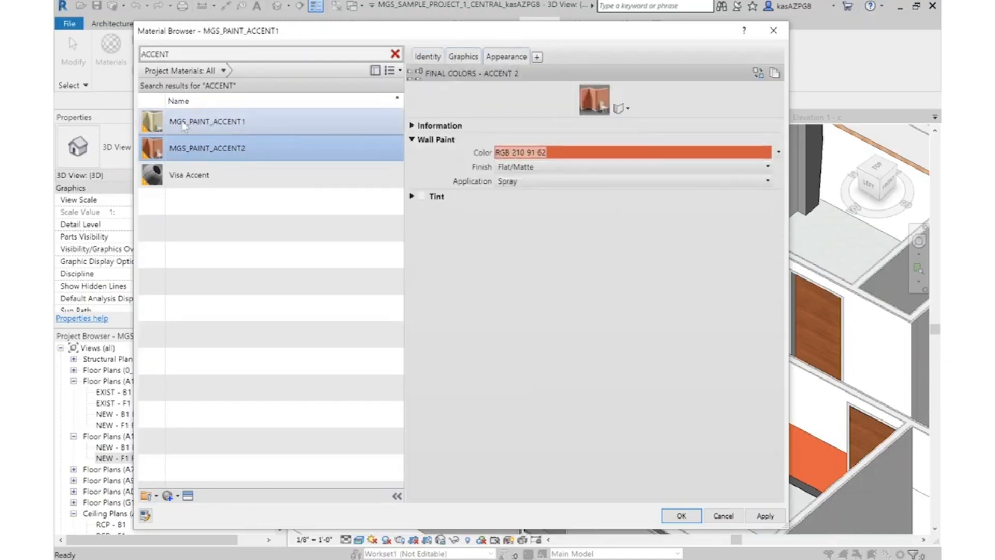
click(584, 153)
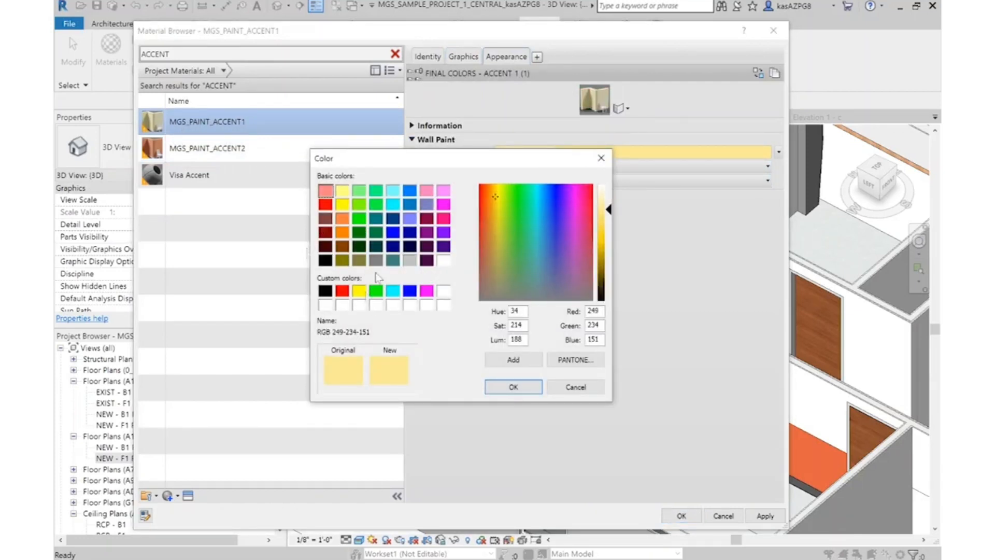
click(409, 260)
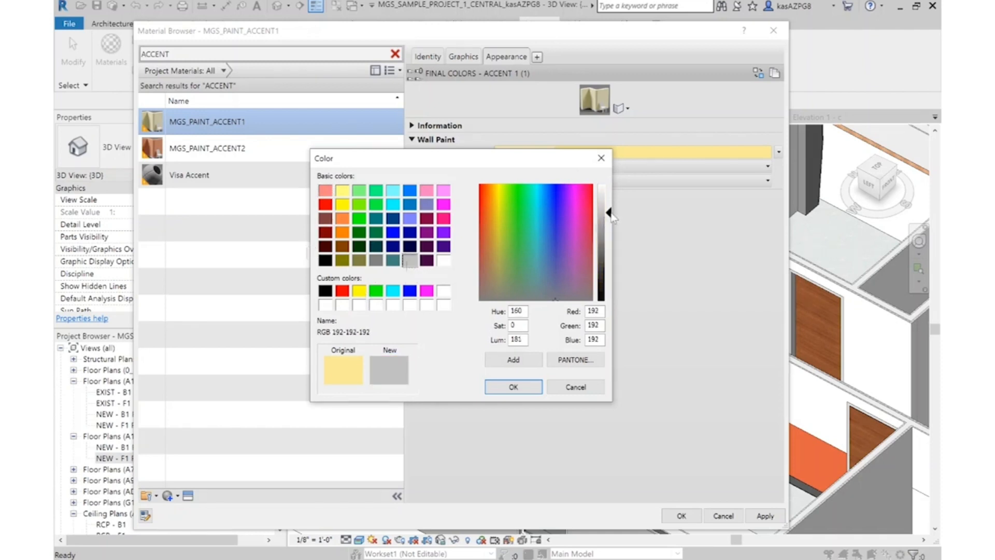
drag(612, 217, 612, 210)
click(531, 388)
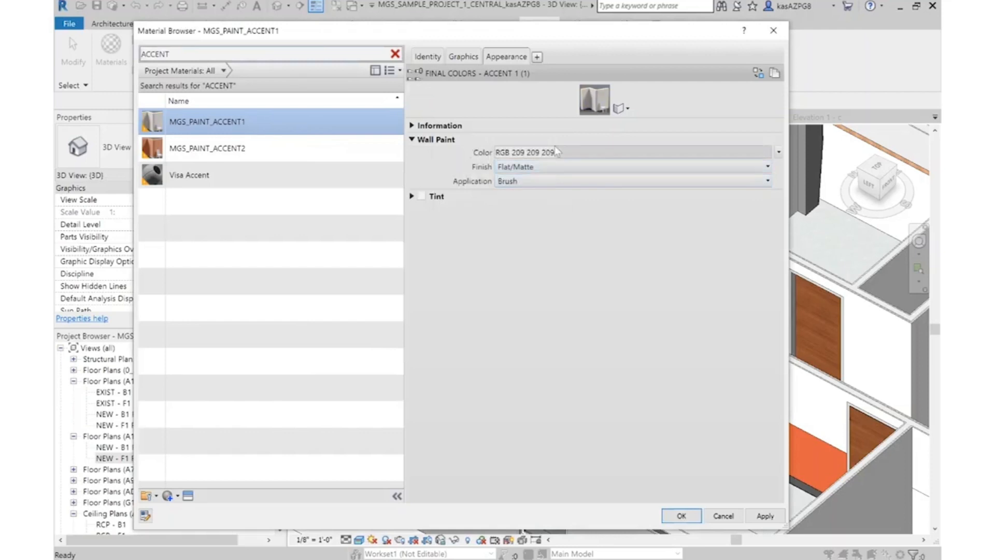
Enlarge the preview of MGS_PAINT_ACCENT1 and set its wall paint finish to Eggshell and its application to Roller
drag(539, 117, 539, 336)
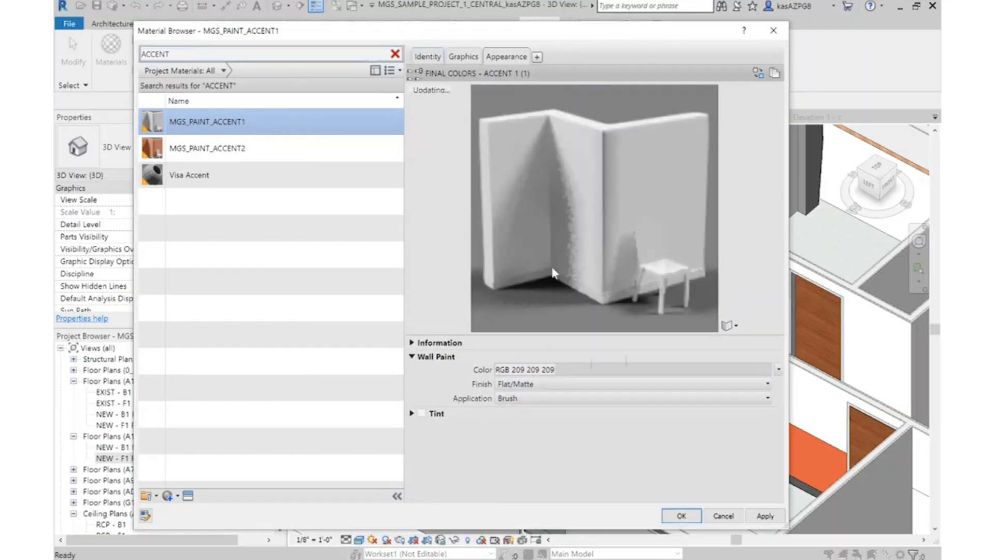
click(540, 386)
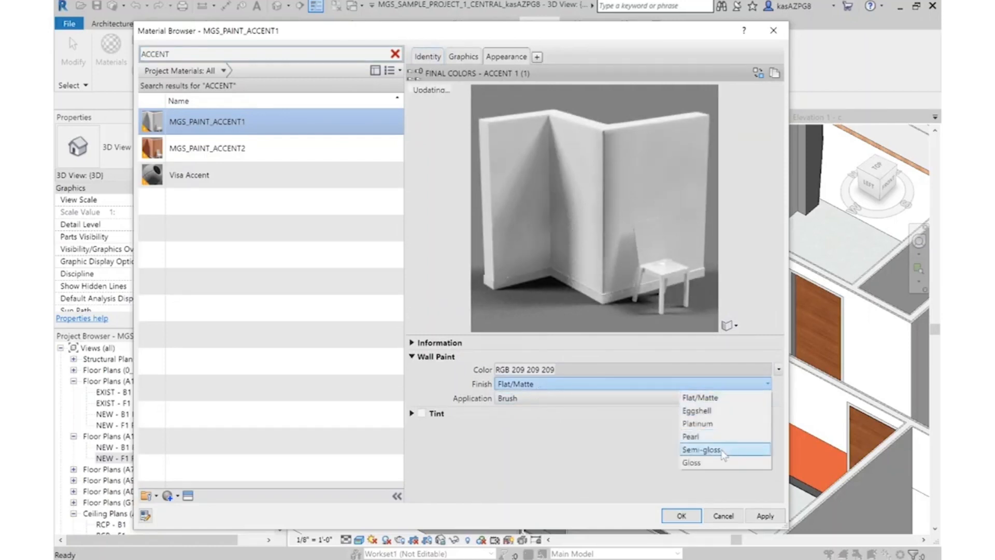
click(697, 410)
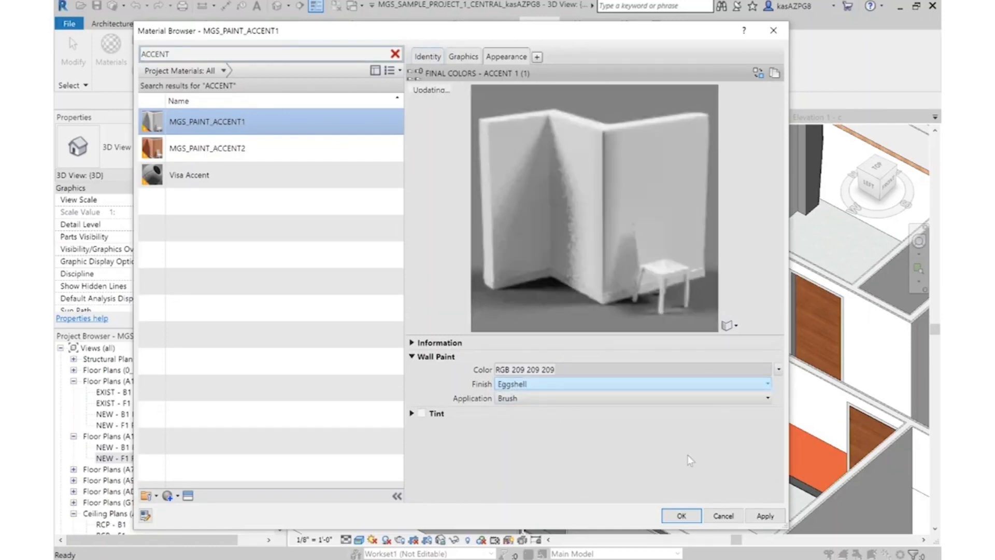
click(539, 393)
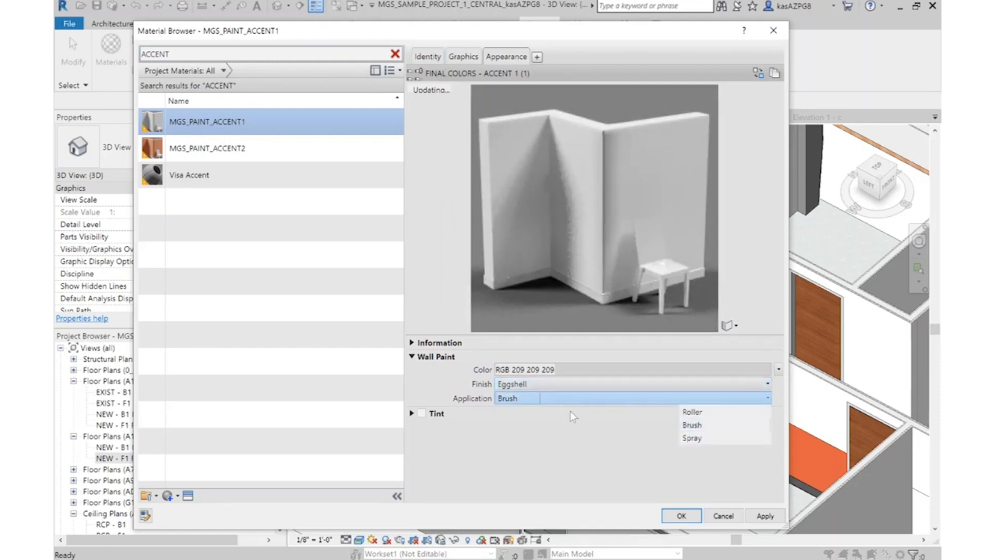
click(720, 413)
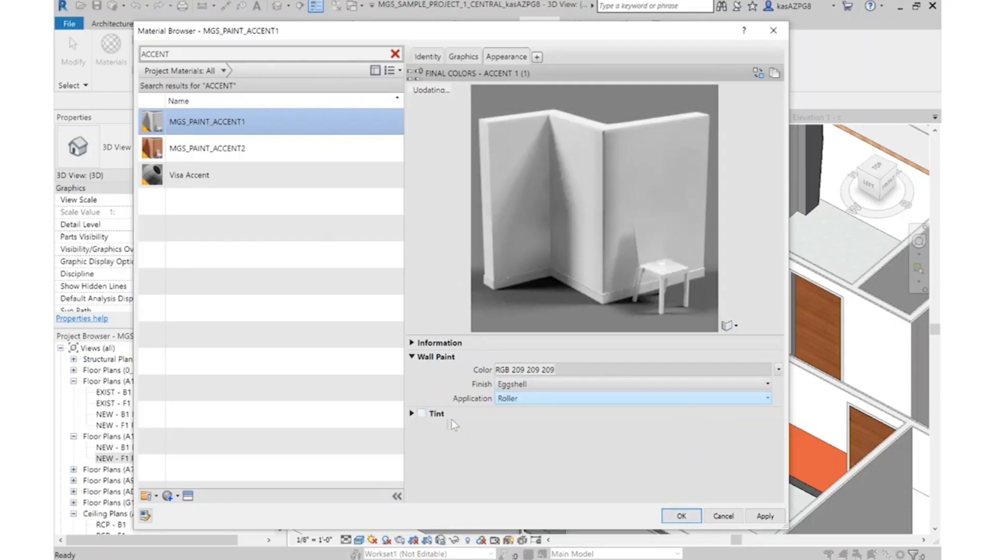
Switch to Chrome, search Google for Sherwin Williams and open the company's site for Architects, Specifiers & Designers
click(583, 368)
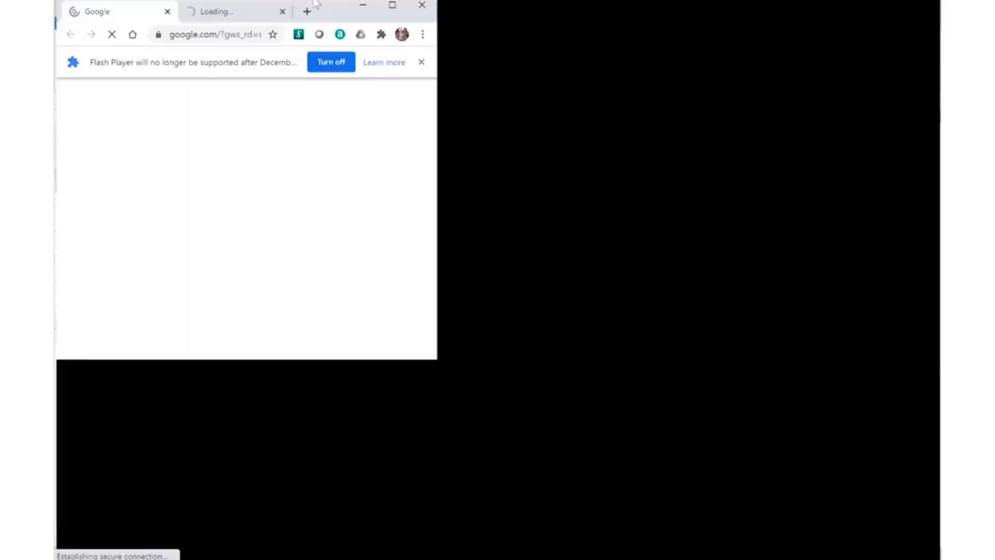
text(SHERWINWILL)
click(409, 296)
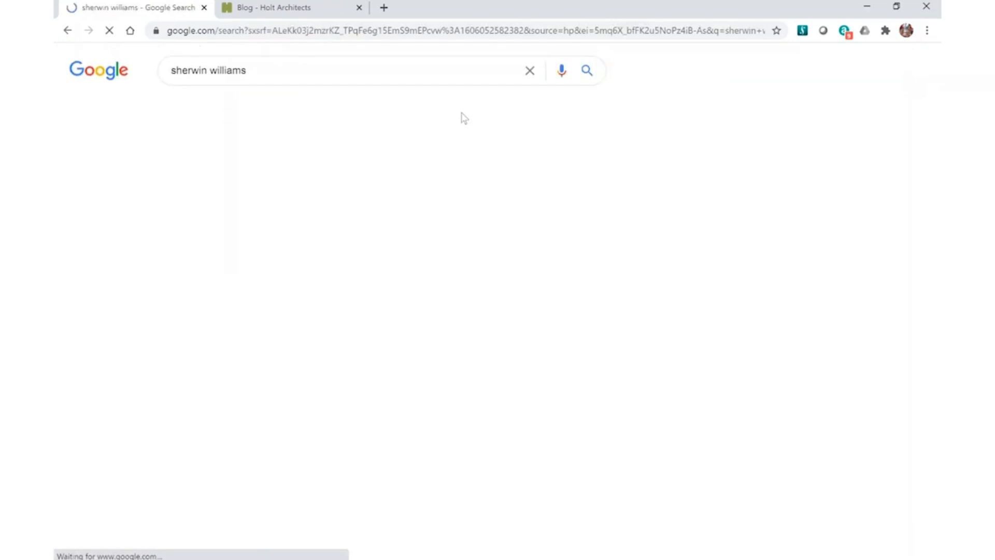
click(303, 177)
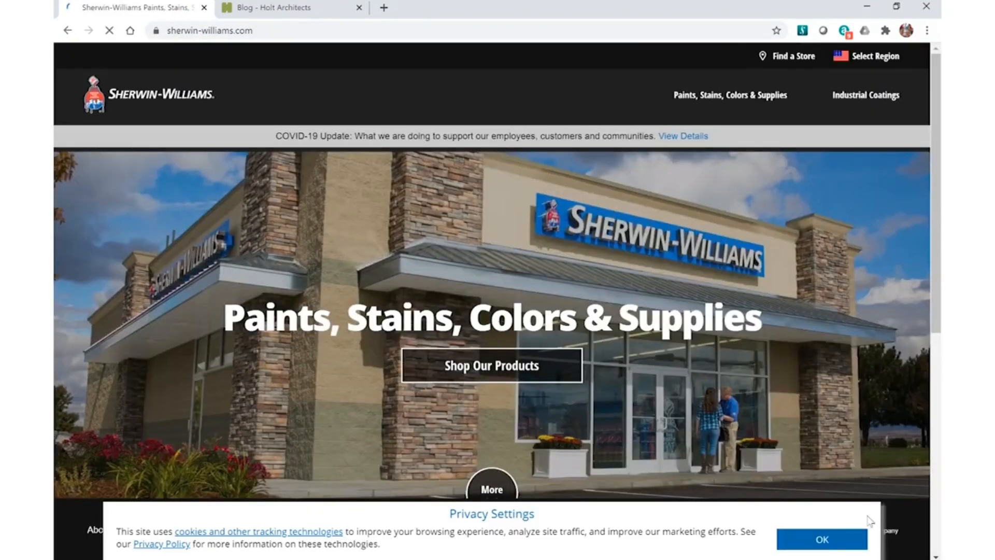
click(746, 99)
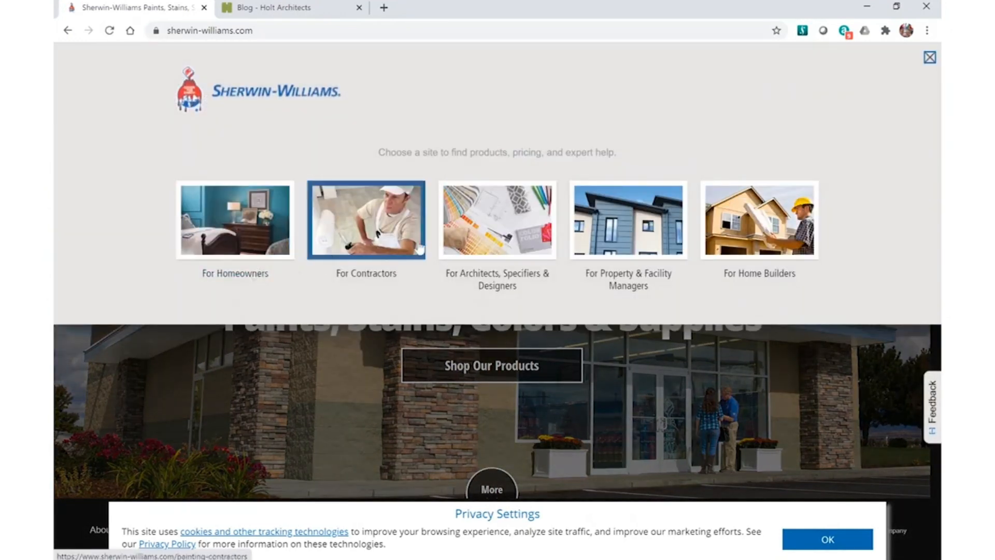
click(474, 244)
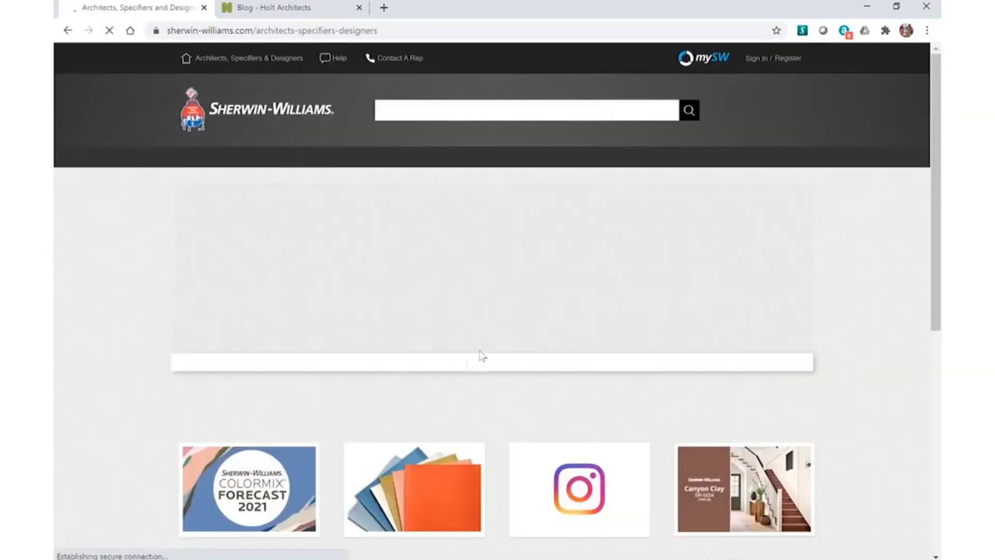
Open the Sherwin-Williams color selection pages and go to Explore All Paint Colors
scroll(537, 299, down, 4)
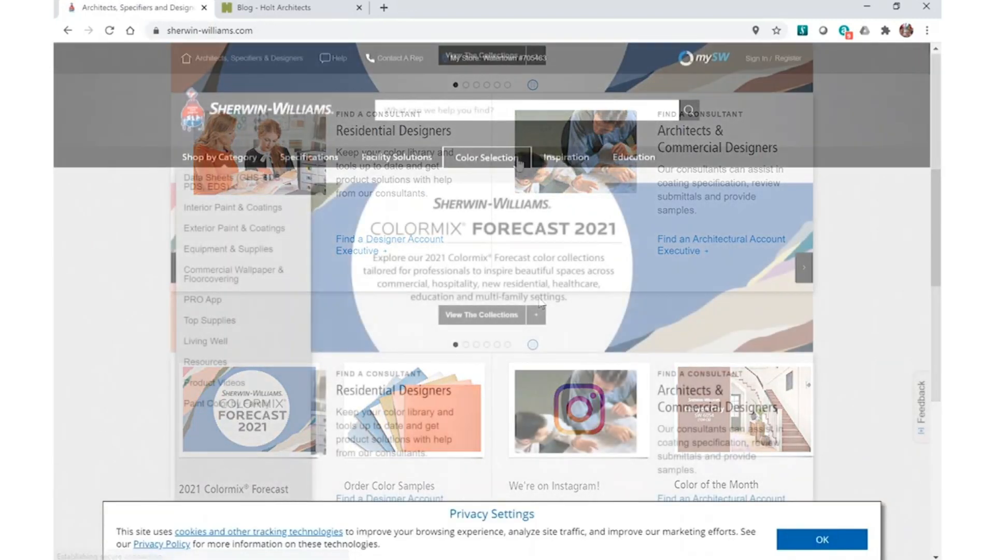
click(487, 156)
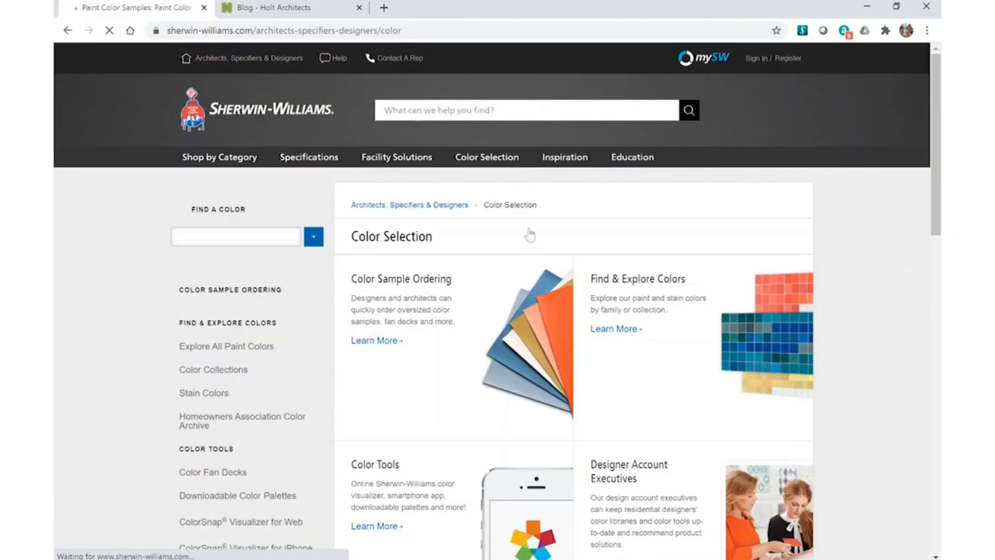
scroll(529, 233, down, 1)
click(622, 266)
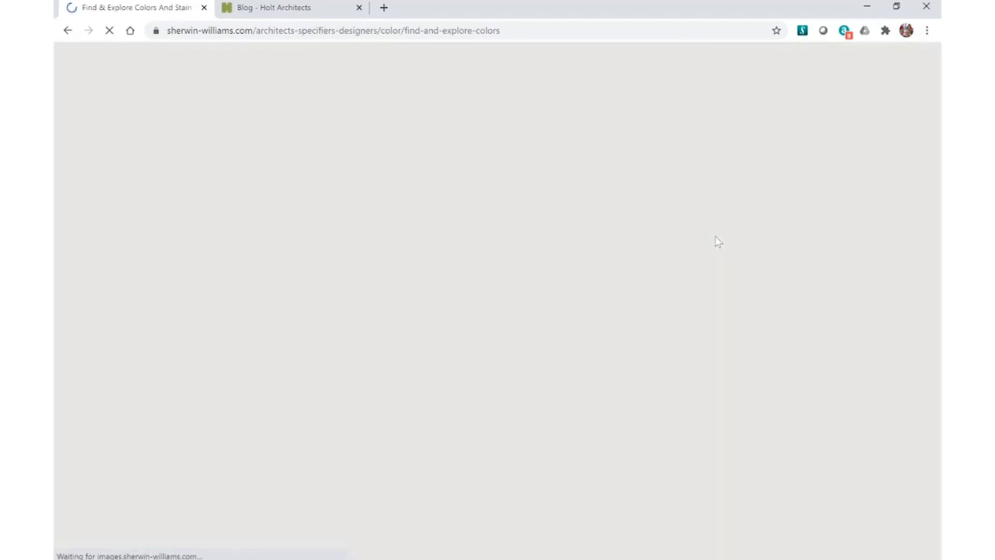
scroll(718, 242, down, 3)
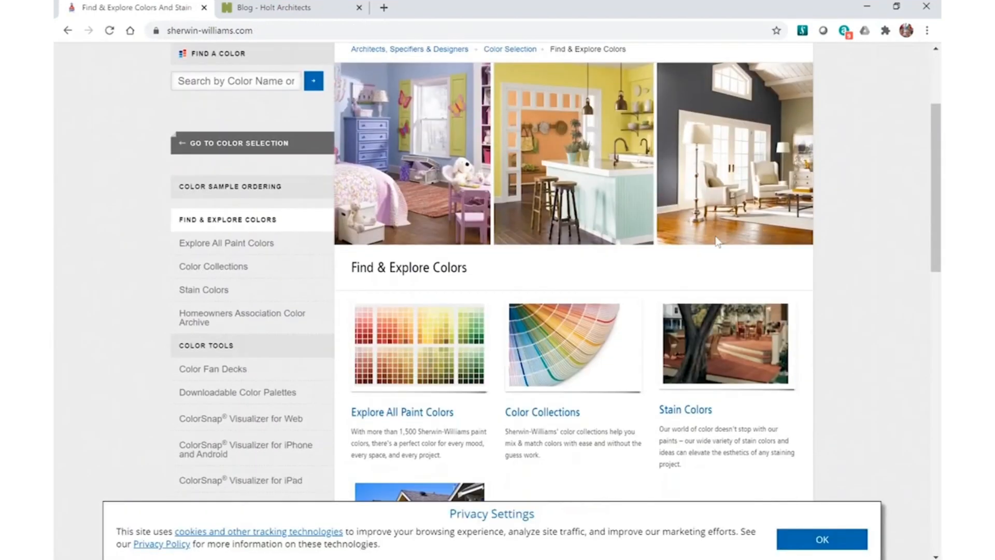
click(426, 304)
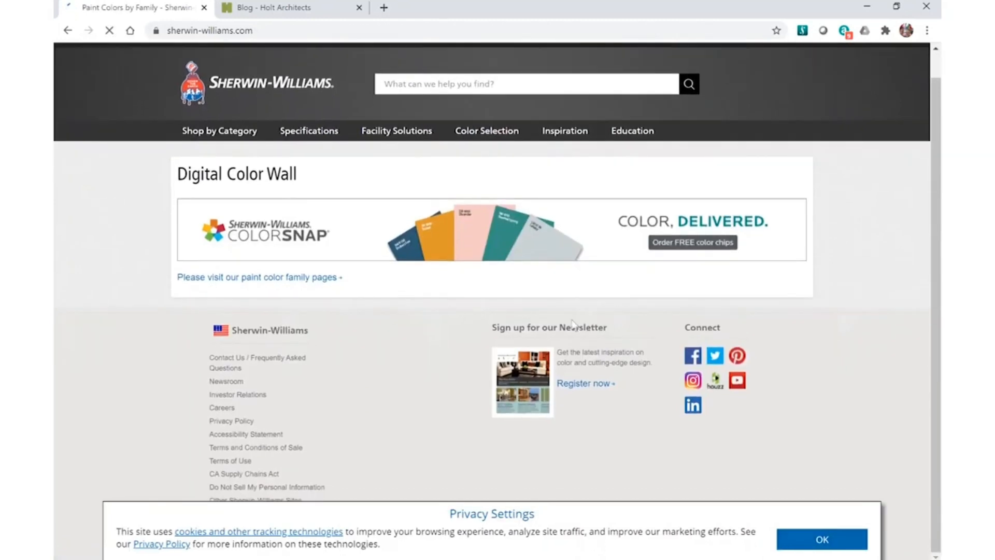
Find SW 7063 Nebulous White among the whites on the digital color wall and show its RGB details
scroll(540, 244, down, 3)
scroll(540, 245, down, 1)
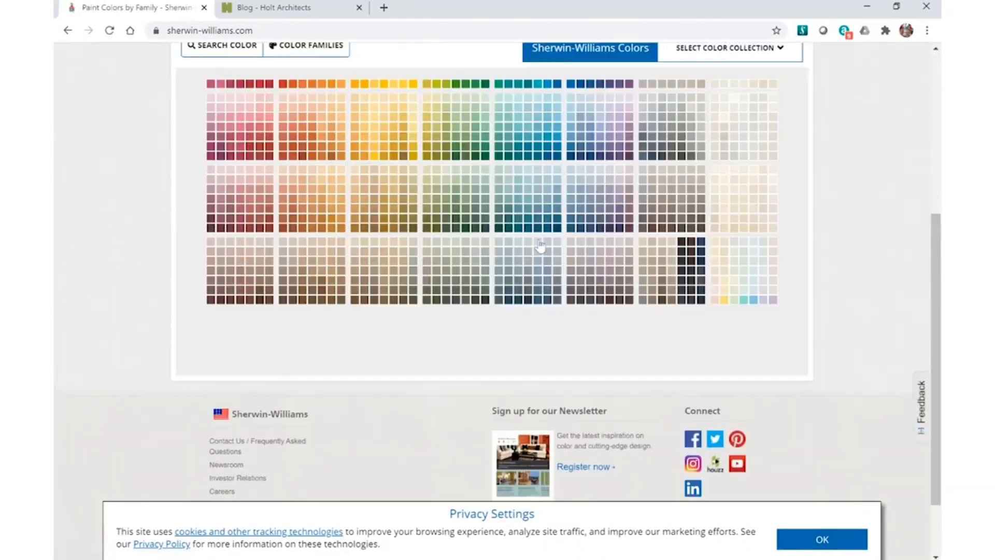
scroll(744, 233, up, 2)
scroll(746, 243, right, 5)
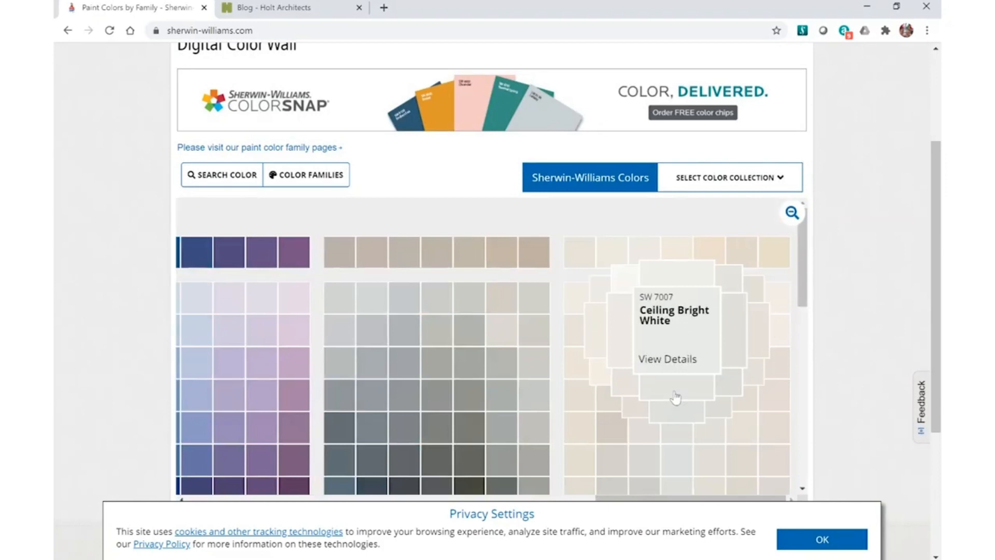
scroll(676, 443, down, 2)
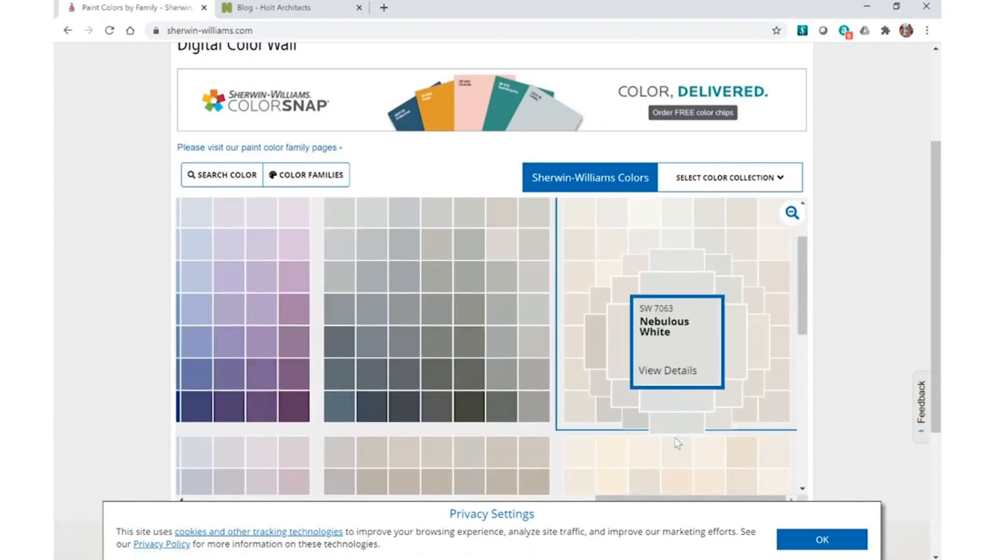
click(668, 370)
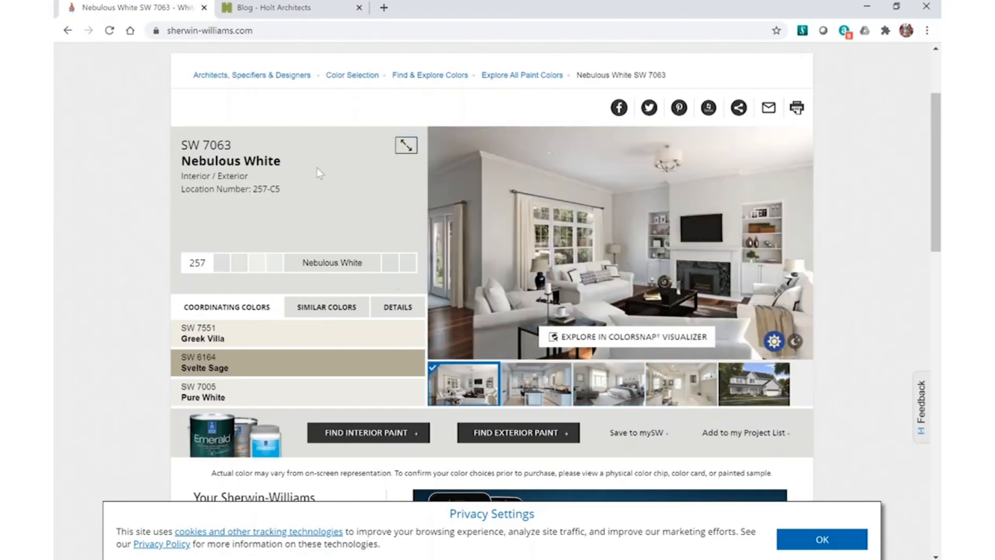
click(396, 310)
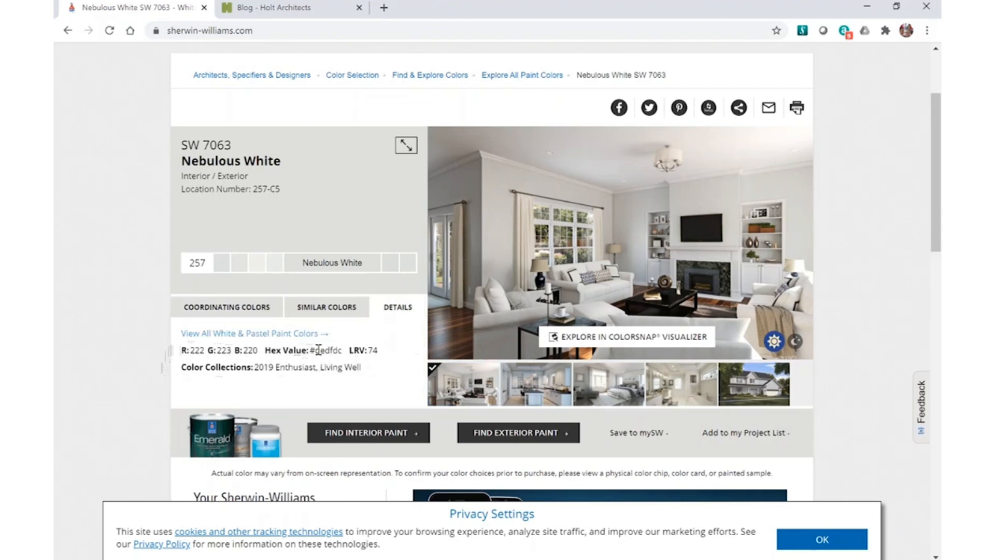
Switch to Revit and set MGS_PAINT_ACCENT1's wall paint color to Nebulous White's RGB 222 223 220
drag(343, 351, 253, 361)
click(253, 356)
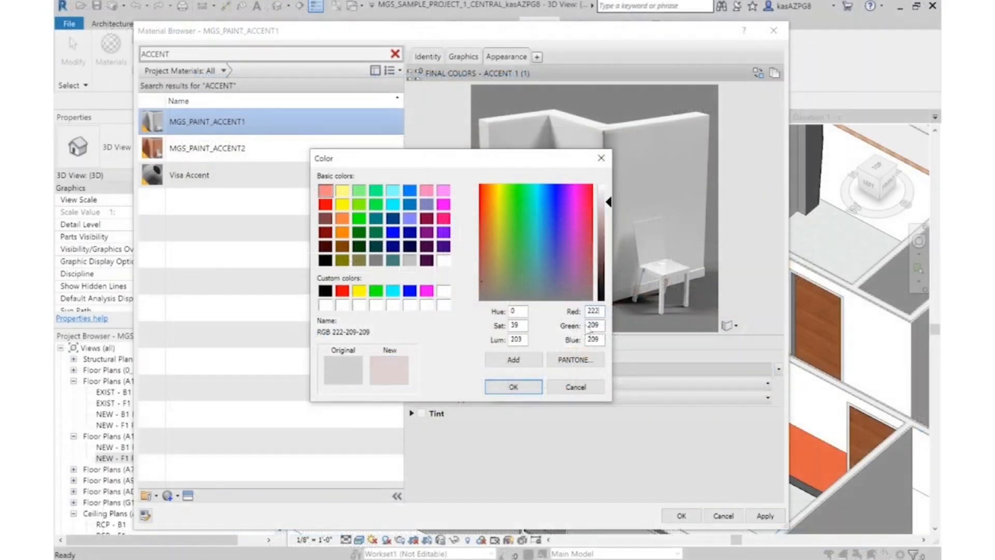
double_click(591, 325)
text(223)
key(Tab)
text(220)
click(513, 386)
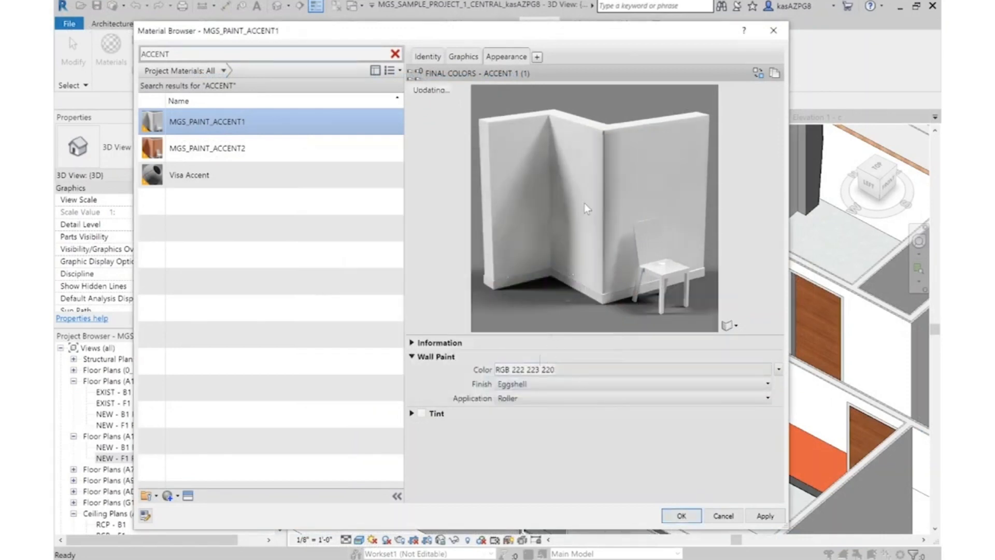
Rename MGS_PAINT_ACCENT1 as MGS_PAINT_ACCENT1_SW7063_NEBULOUS WHITE, checking the color's code in Chrome
right_click(199, 121)
click(236, 149)
click(284, 128)
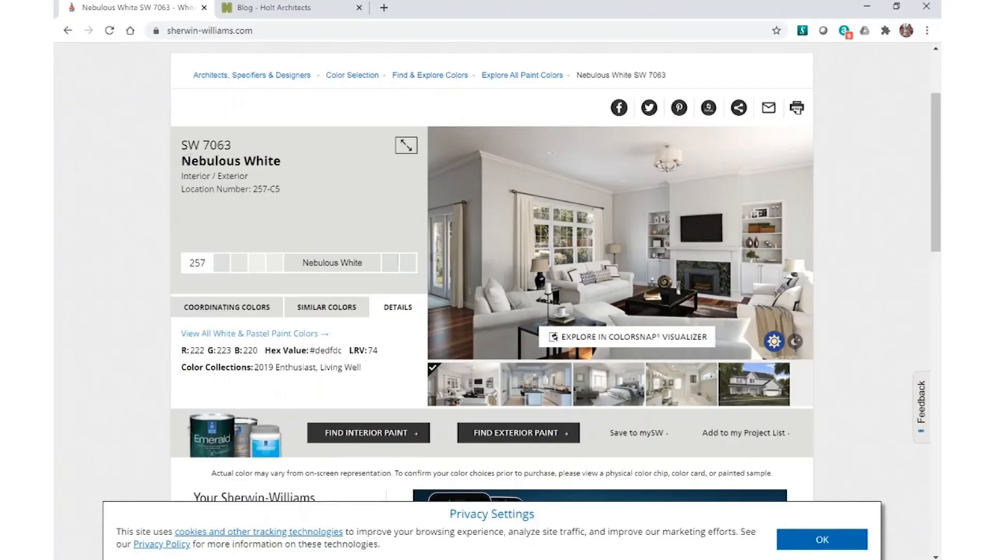
key(alt+Tab)
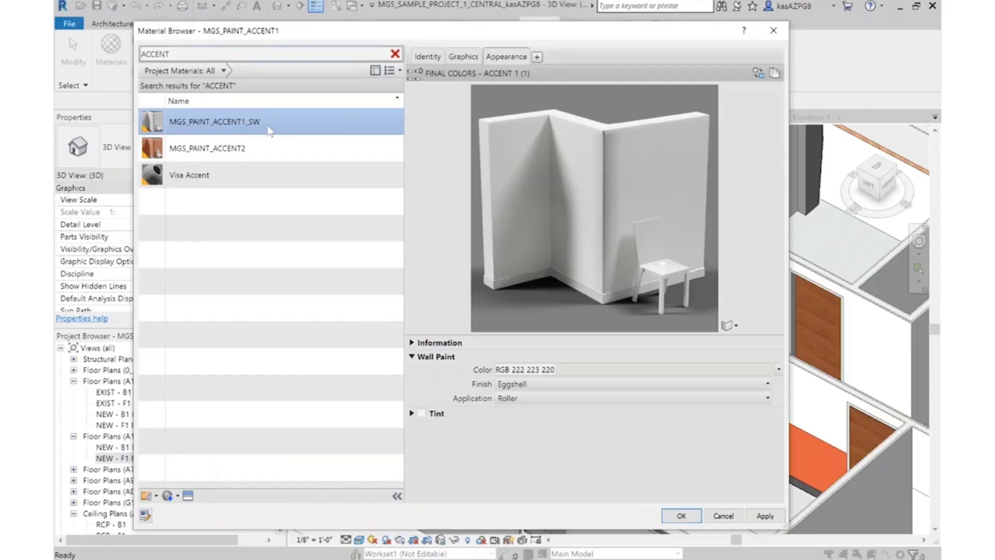
right_click(266, 121)
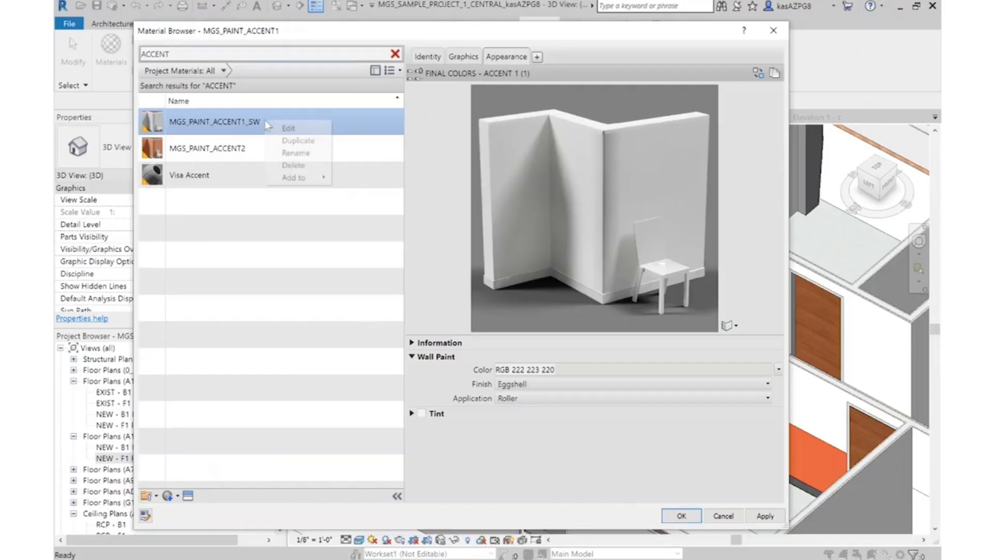
click(293, 152)
click(272, 128)
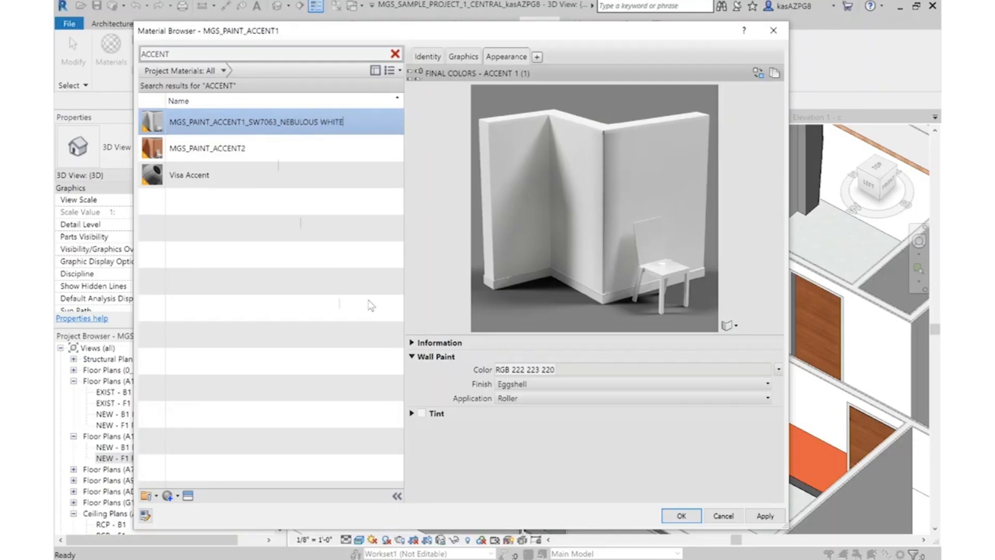
key(Return)
Check the shading graphics of both accent paint materials and display MGS_PAINT_ACCENT2's appearance settings
click(462, 56)
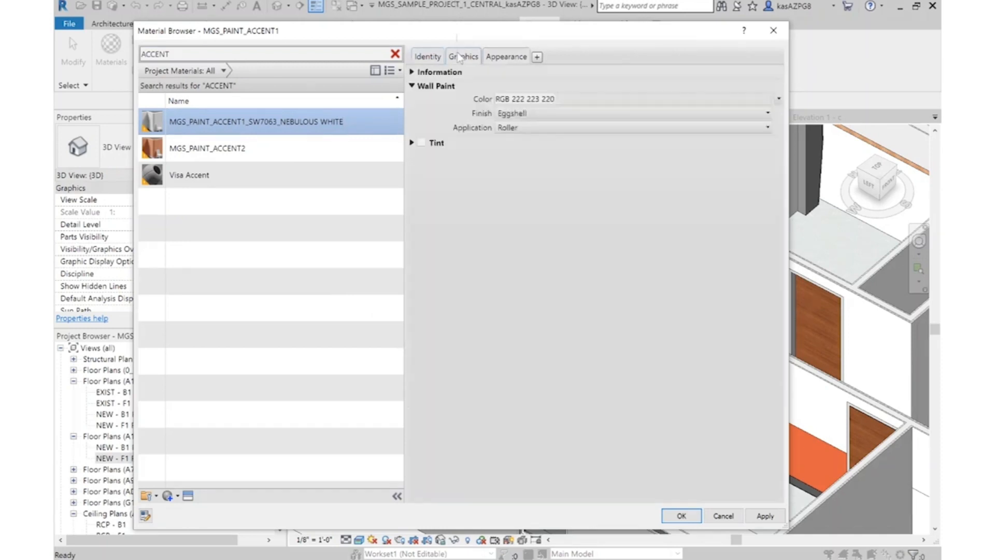
click(224, 150)
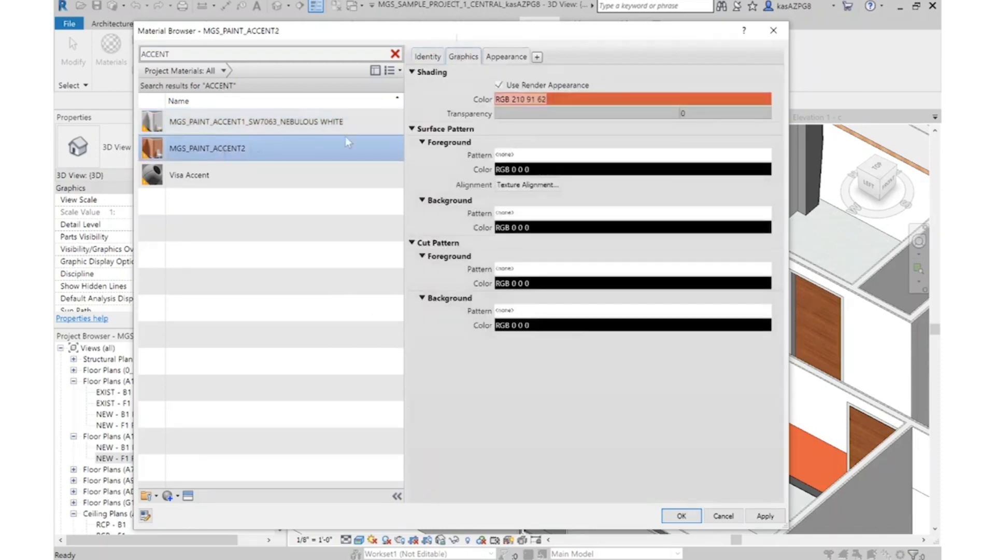
click(508, 57)
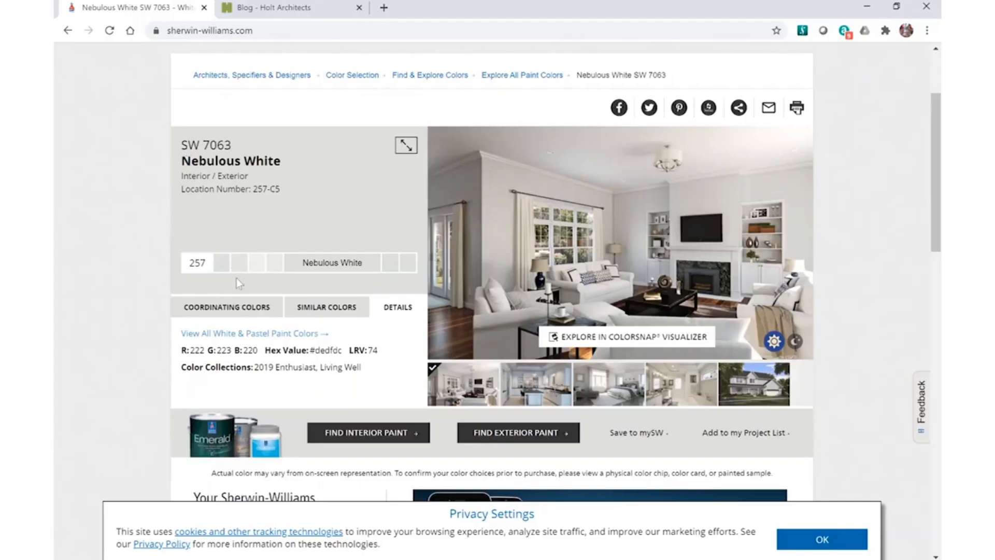
Switch to Chrome, open Nebulous White's coordinating color SW 6164 Svelte Sage and show its RGB details
click(246, 311)
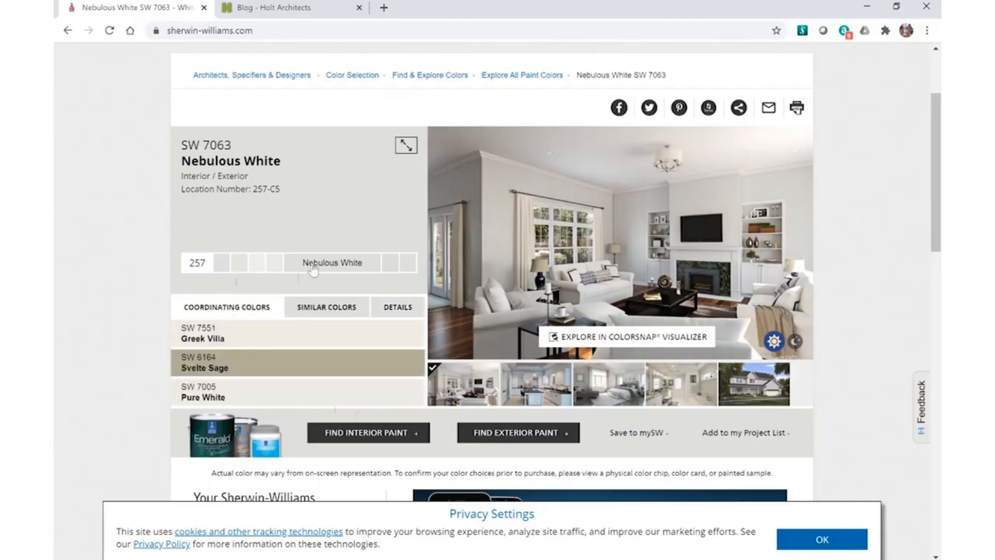
scroll(303, 373, down, 3)
click(332, 238)
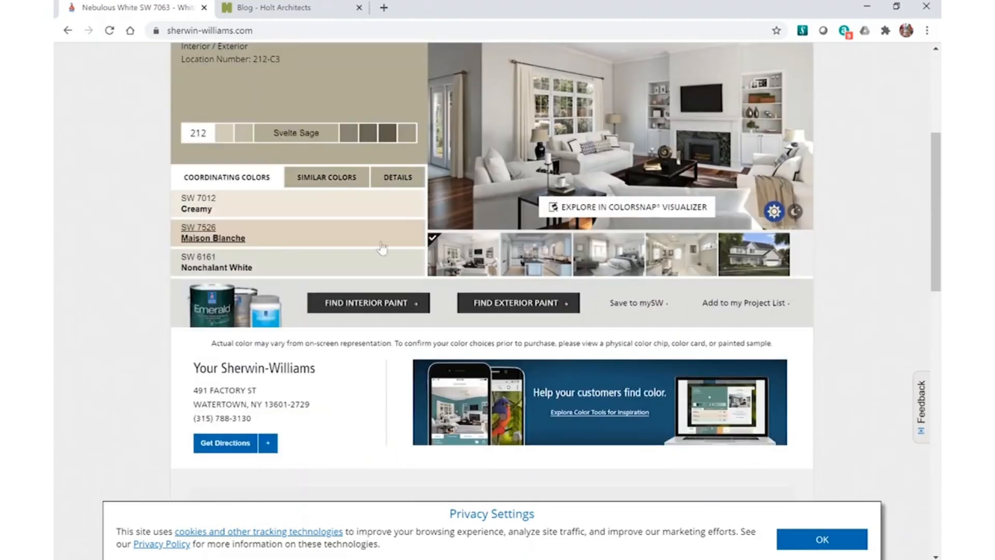
scroll(342, 223, up, 1)
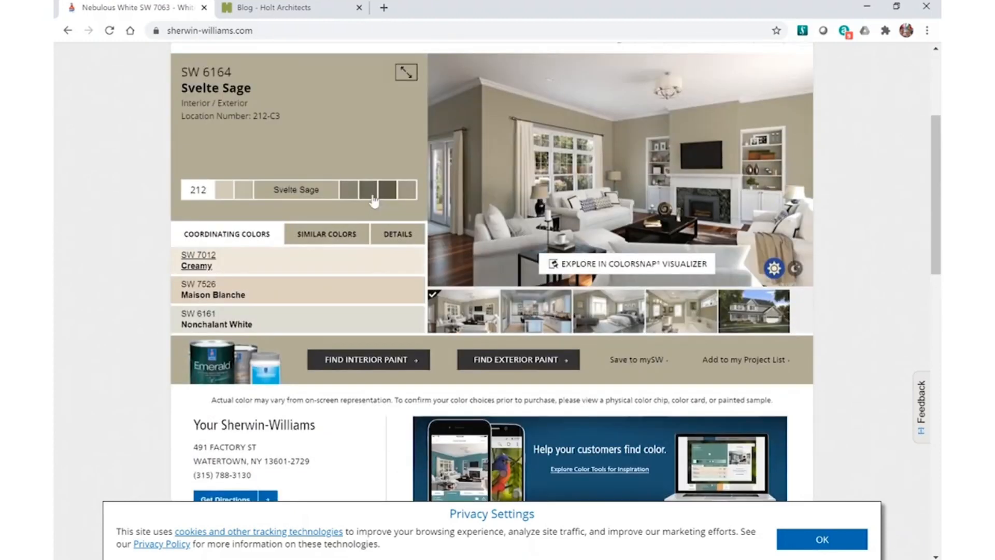
click(384, 241)
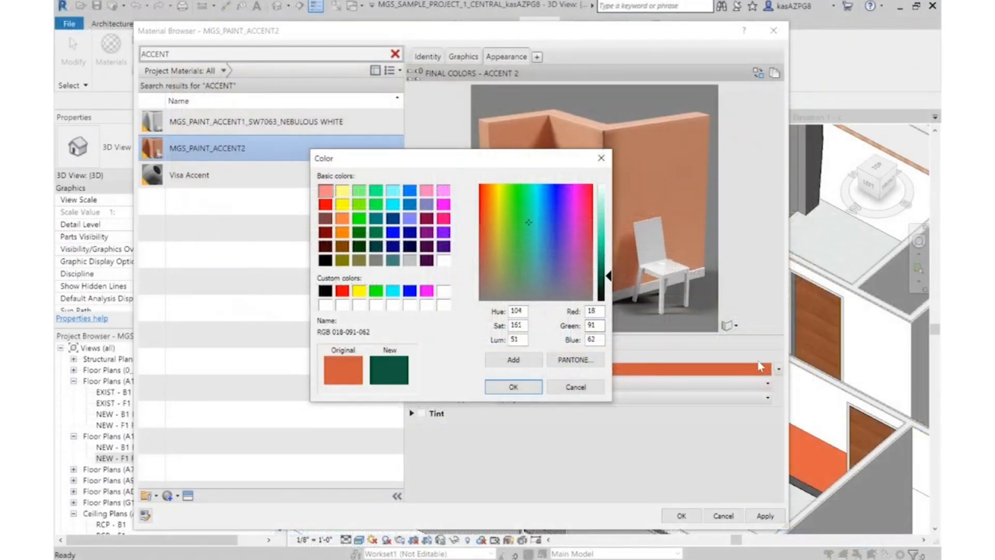
Switch to Revit and set MGS_PAINT_ACCENT2's wall paint color to Svelte Sage's RGB 178 172 150
key(BackSpace)
text(78)
drag(598, 326, 504, 313)
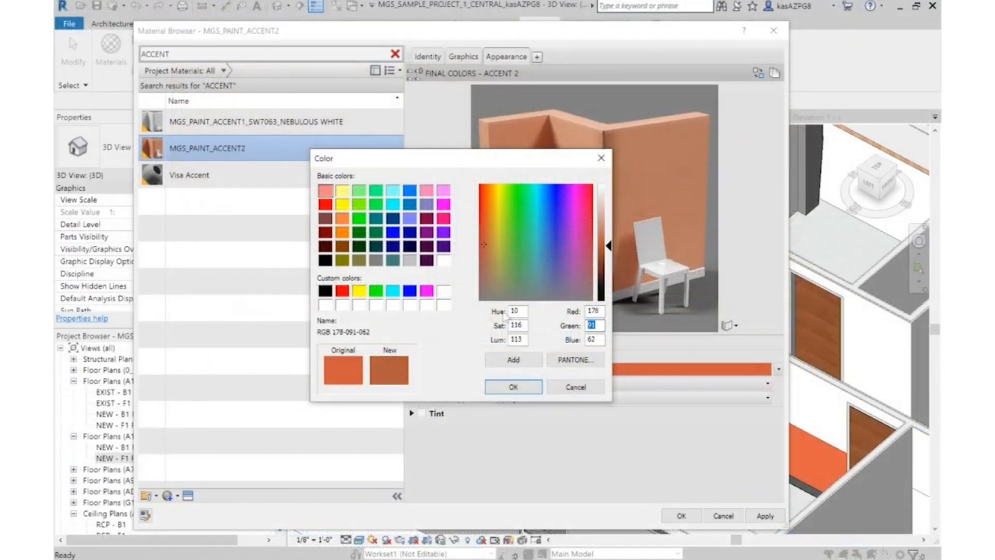
text(172)
key(Tab)
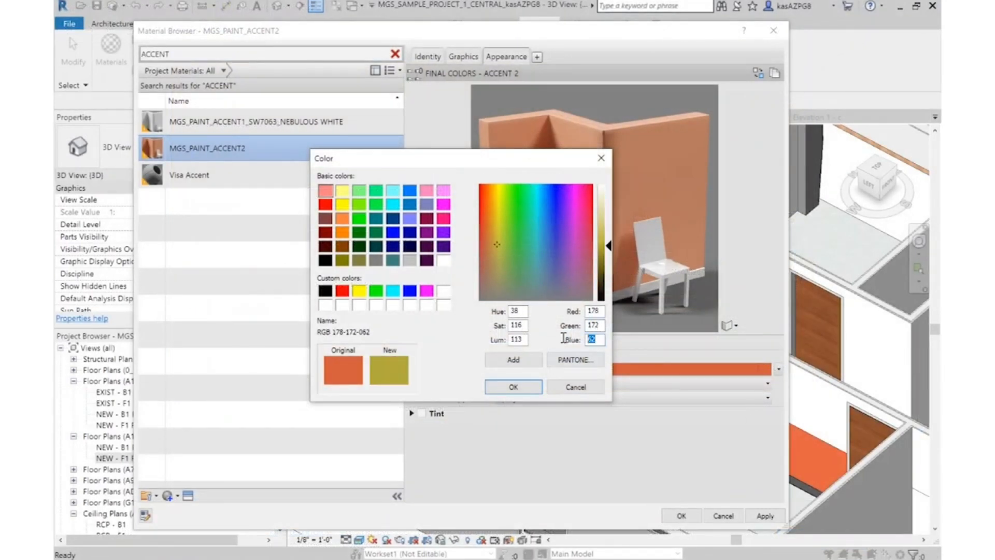
text(150)
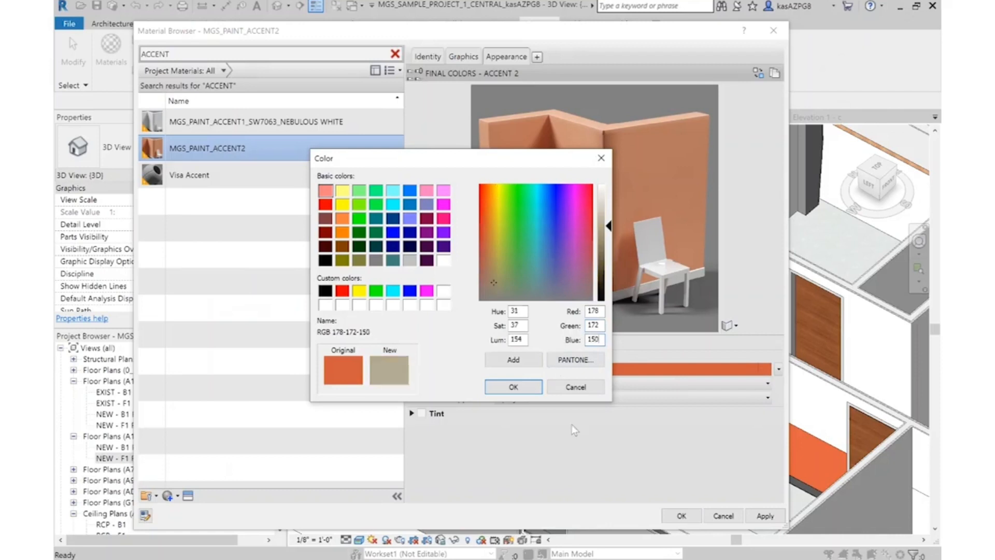
click(533, 386)
Try the Pearl and Gloss finishes on MGS_PAINT_ACCENT2's wall paint
click(524, 384)
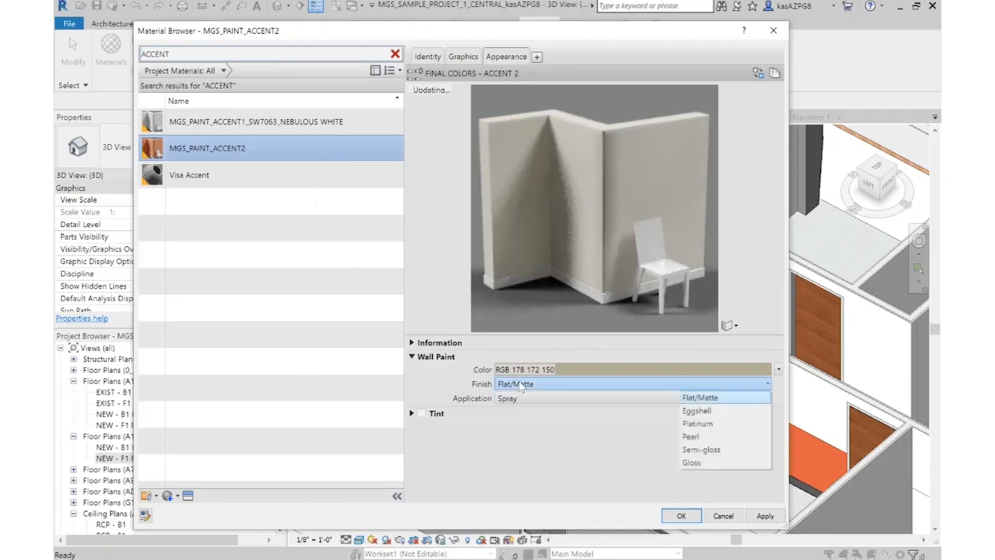
click(698, 436)
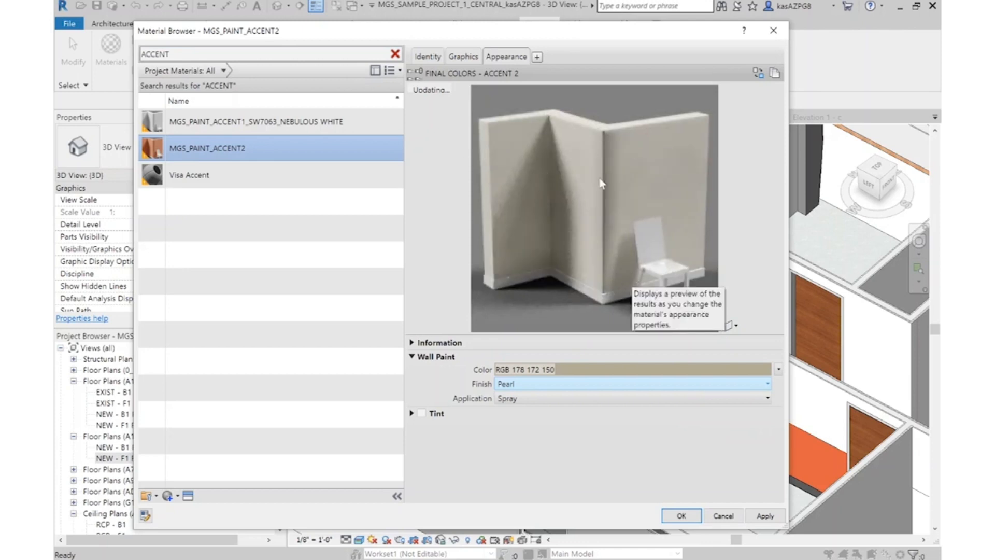
click(565, 384)
click(706, 462)
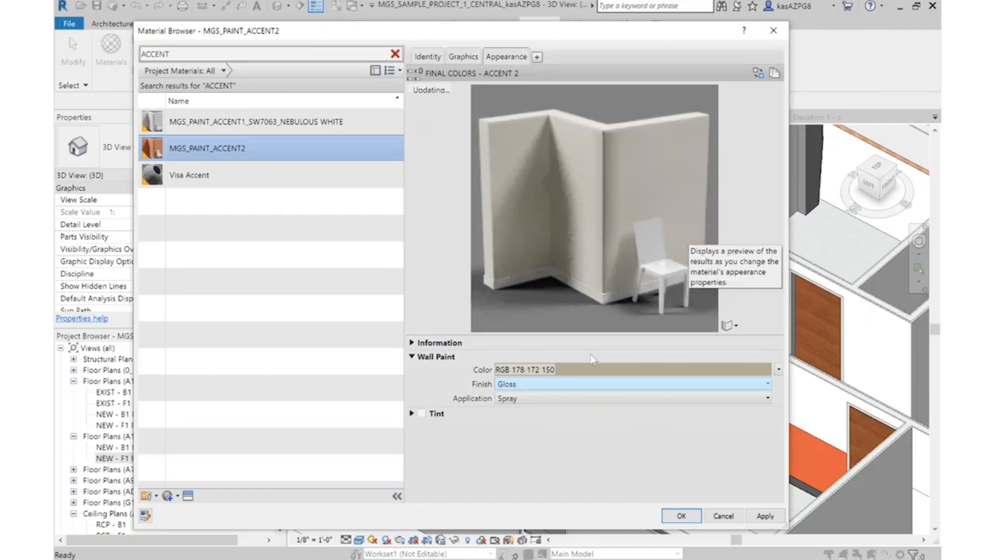
Set MGS_PAINT_ACCENT2's finish to Eggshell, try the Brush application and set the application to Roller
click(568, 385)
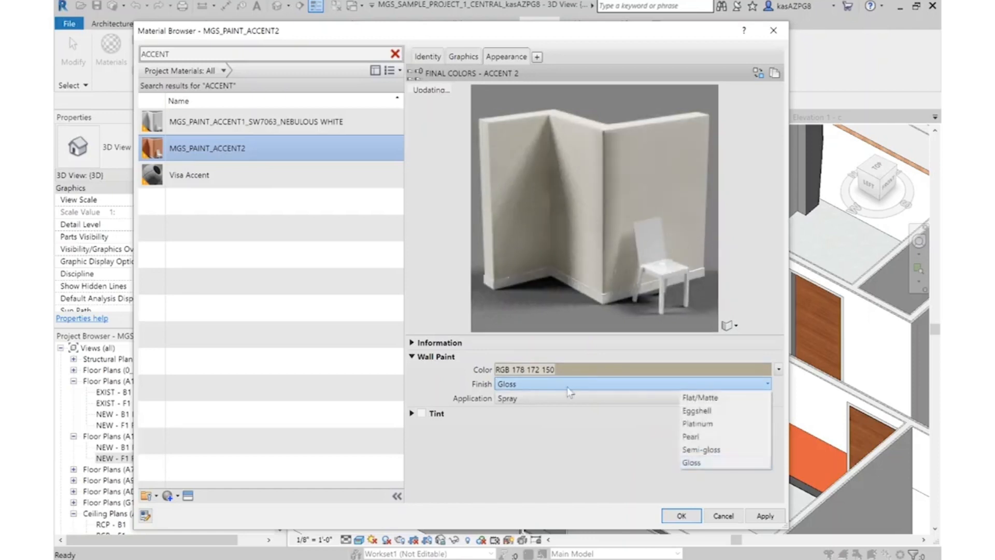
click(724, 412)
click(544, 399)
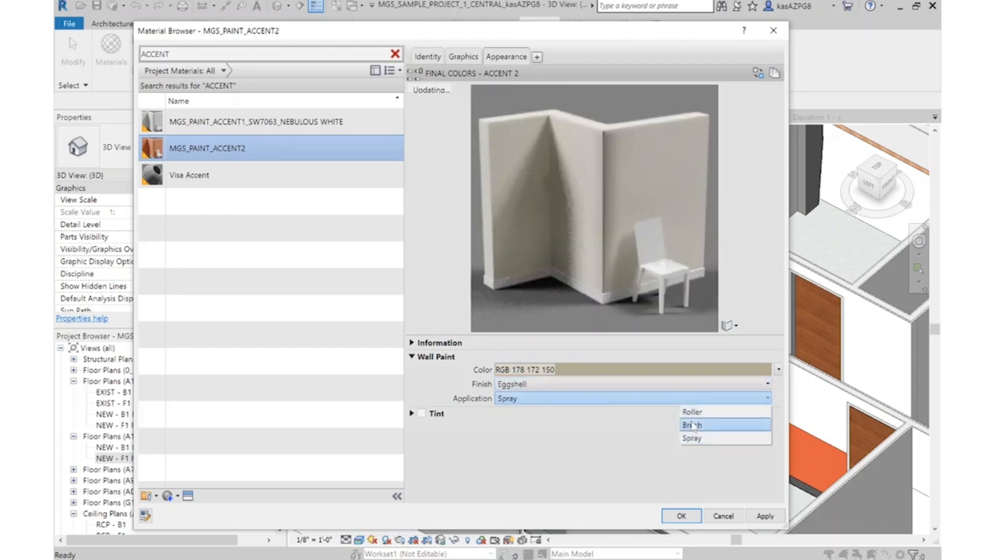
click(692, 425)
click(717, 399)
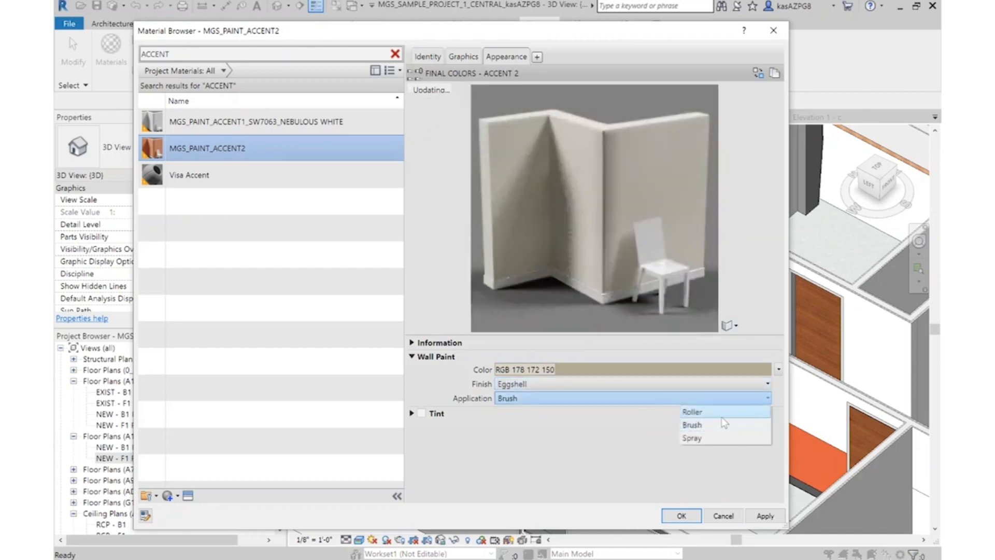
click(723, 414)
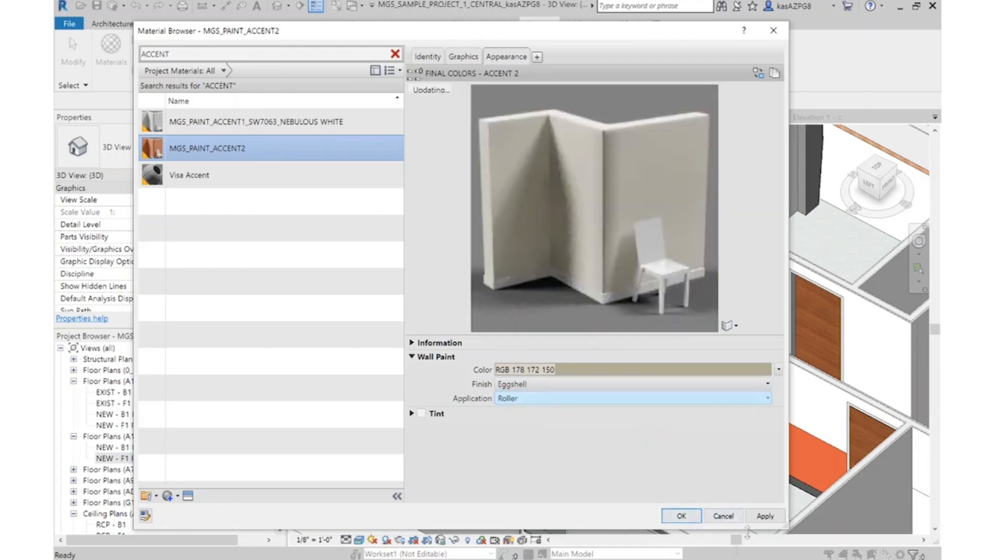
Accept the accent paint material changes and open the Elevation 1 - c interior elevation
click(689, 515)
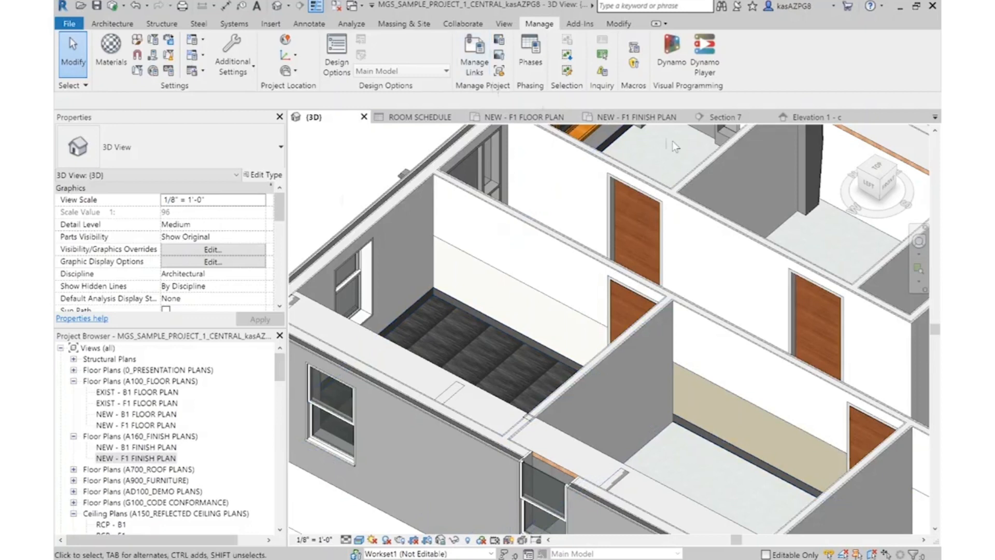
click(810, 117)
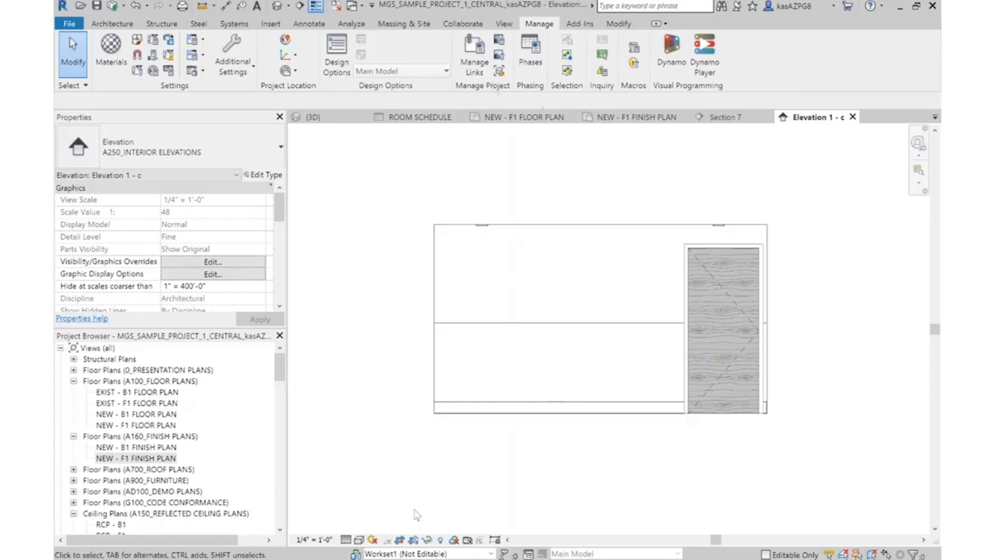
Remove the Interior Elevation view template from the Elevation 1 - c view by assigning <None>
scroll(243, 230, down, 5)
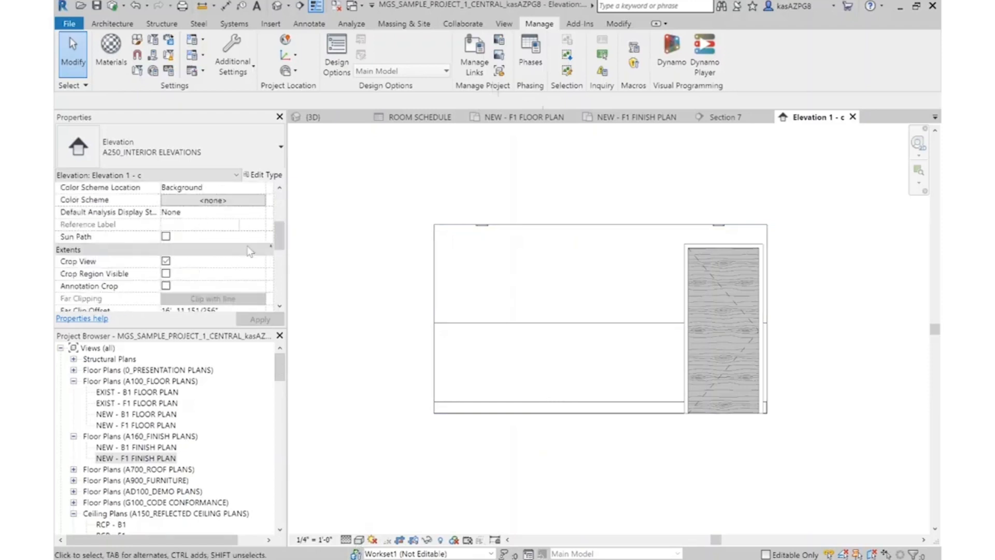
click(243, 262)
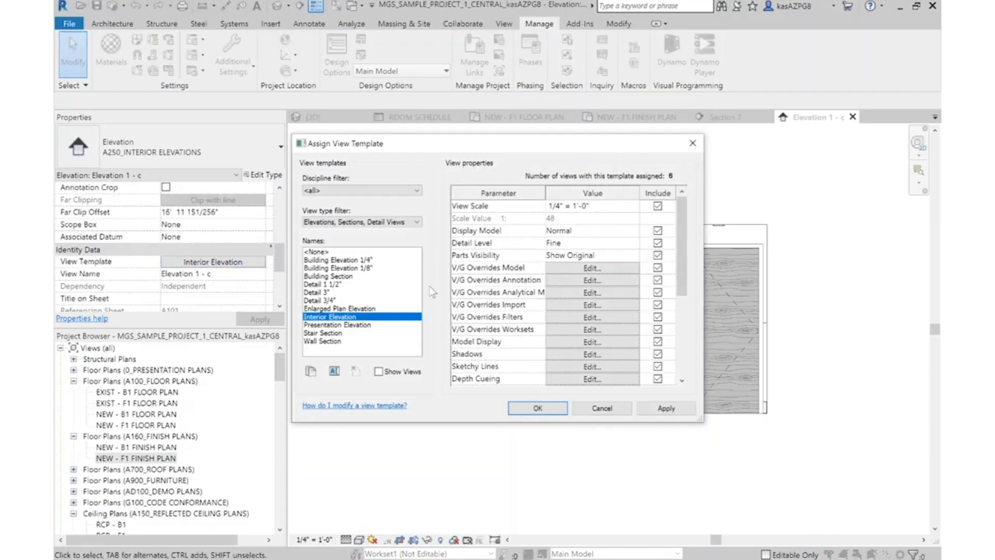
click(317, 252)
click(537, 408)
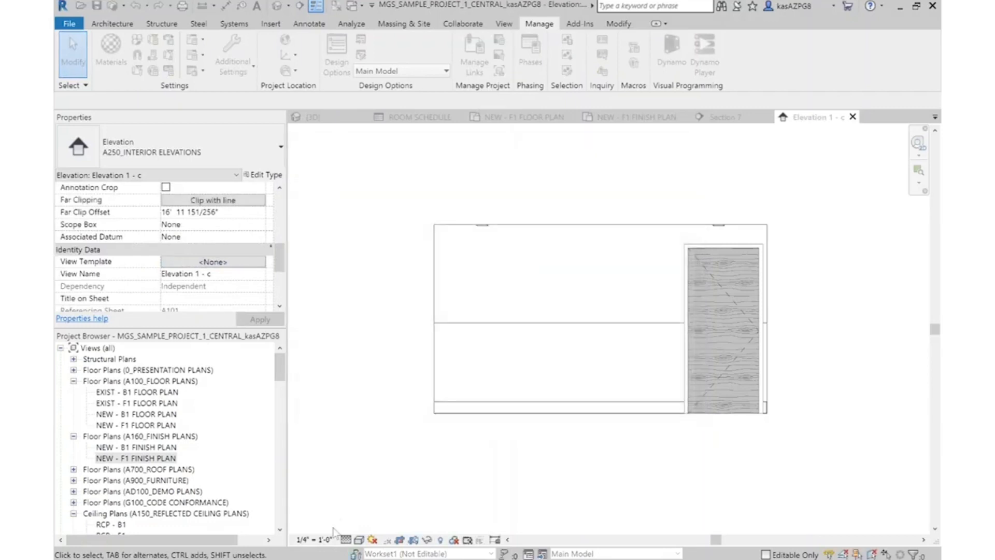
Try the Consistent Colors visual style on the interior elevation and inspect the paint around the door
click(359, 540)
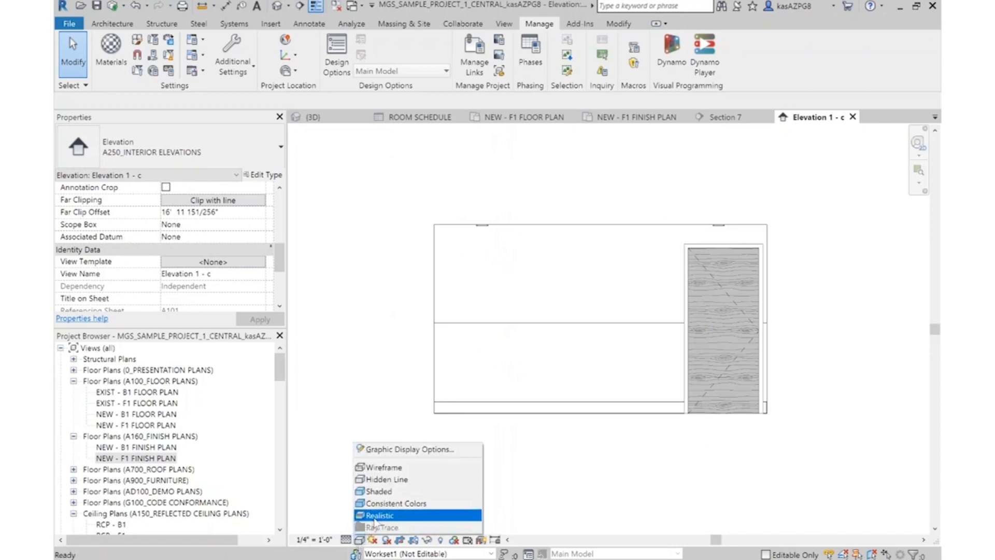
click(383, 503)
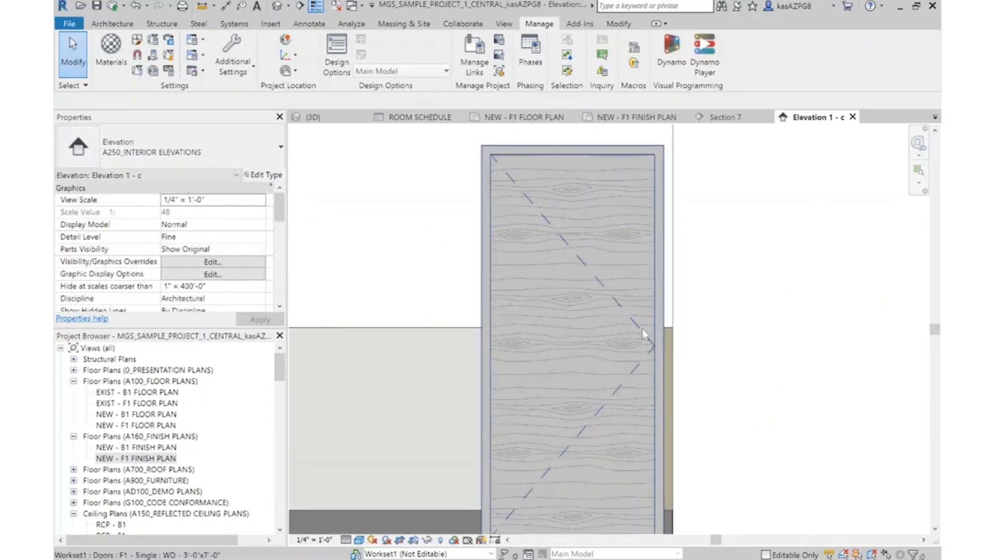
scroll(684, 334, down, 3)
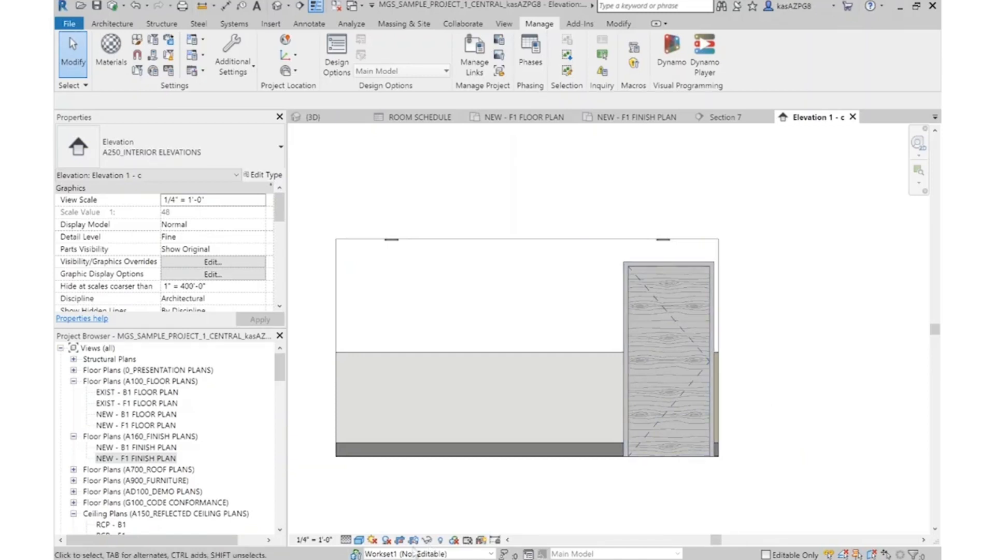
Try the Realistic visual style on the elevation, dismissing the save reminder, and return the view to Hidden Line
click(359, 540)
click(378, 526)
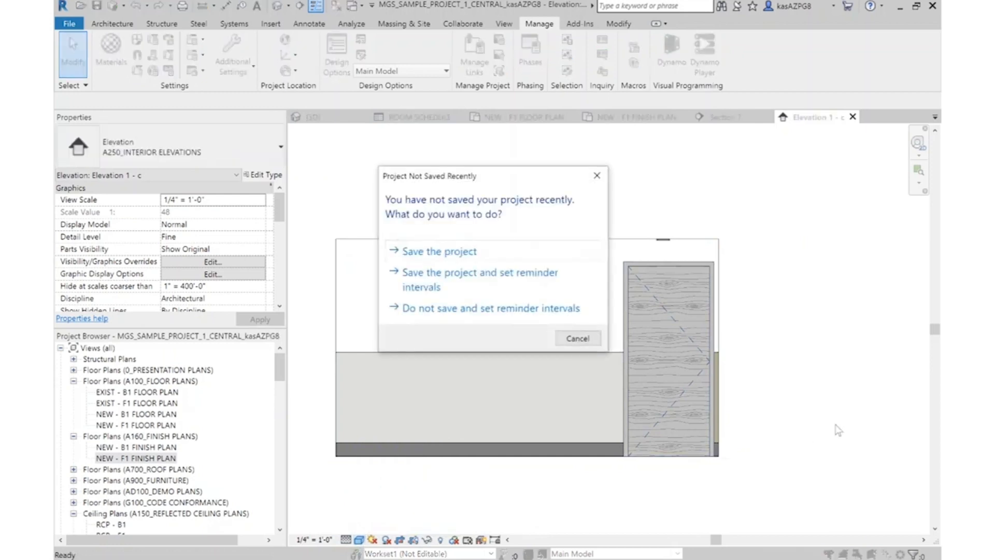
click(578, 338)
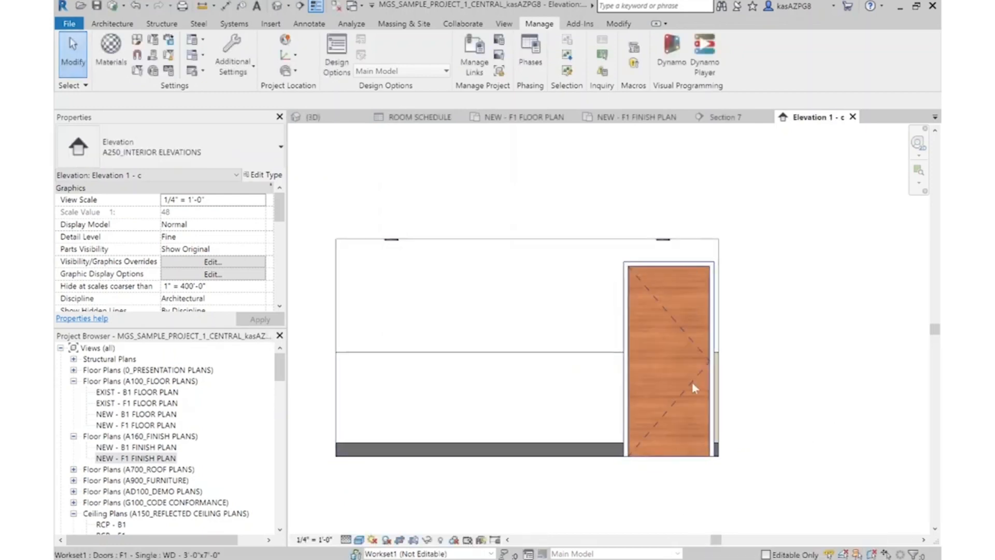
scroll(697, 382, up, 3)
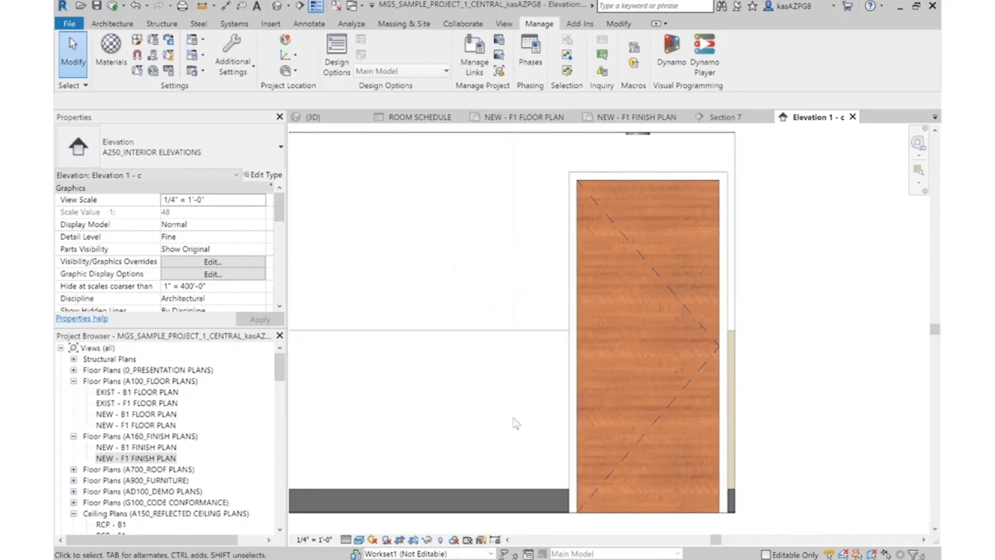
scroll(864, 351, down, 2)
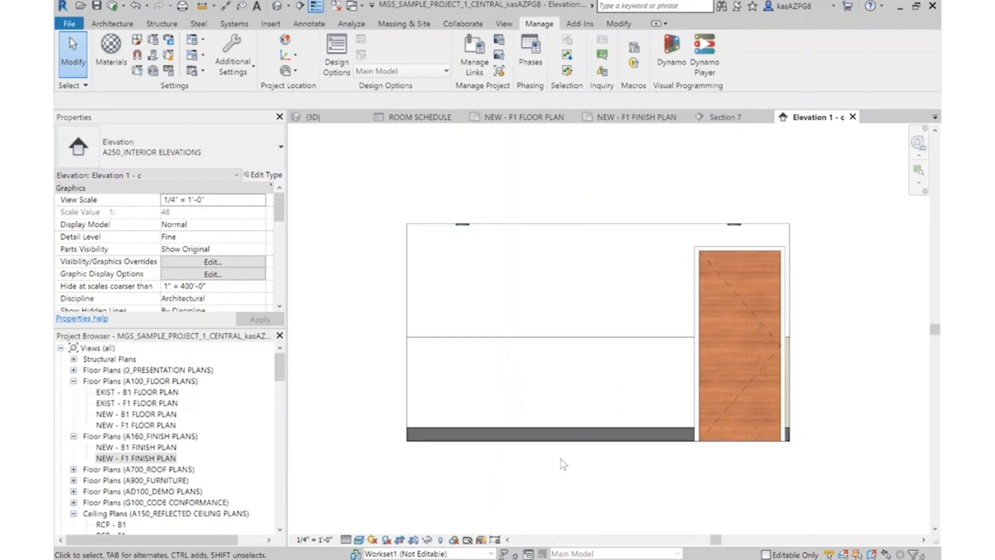
click(358, 539)
click(398, 480)
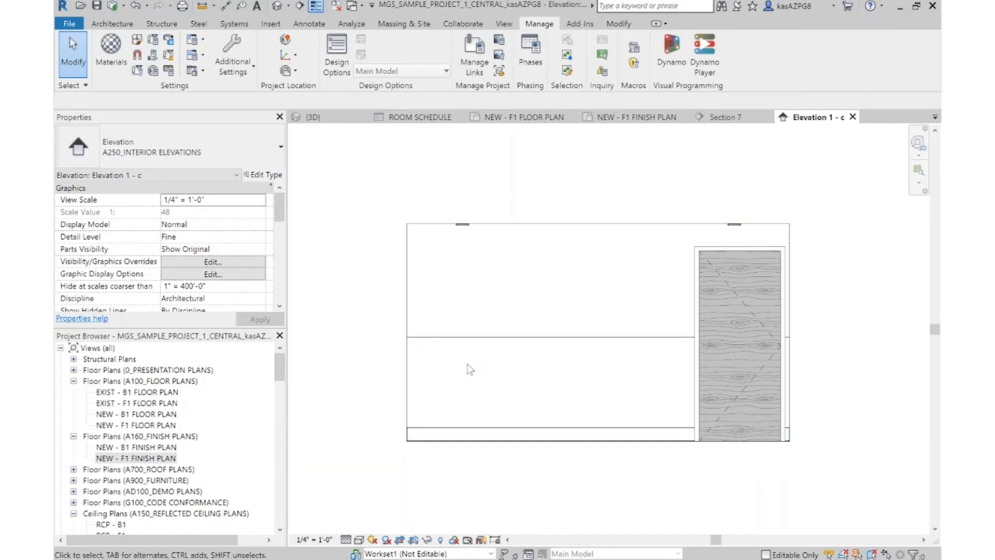
Assign the Gypsum-Plaster drafting pattern as the surface foreground pattern of MGS_PAINT_ACCENT1_SW7063_NEBULOUS WHITE and accept the material changes
click(111, 56)
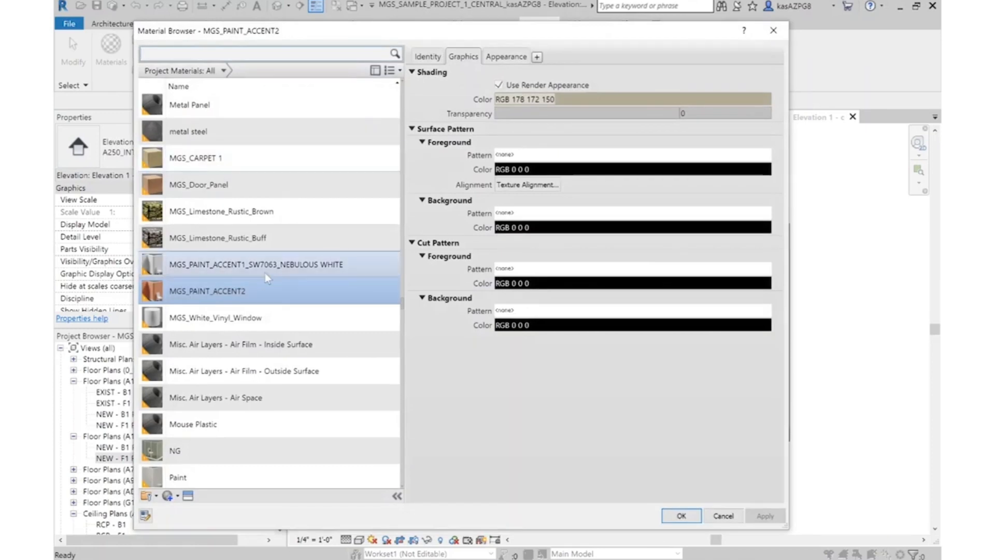
click(265, 266)
click(516, 61)
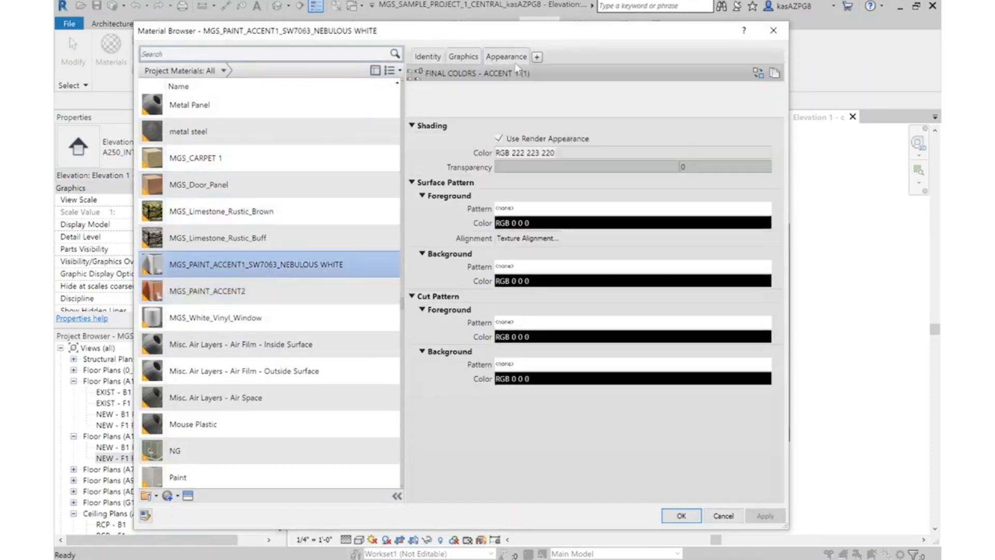
click(460, 61)
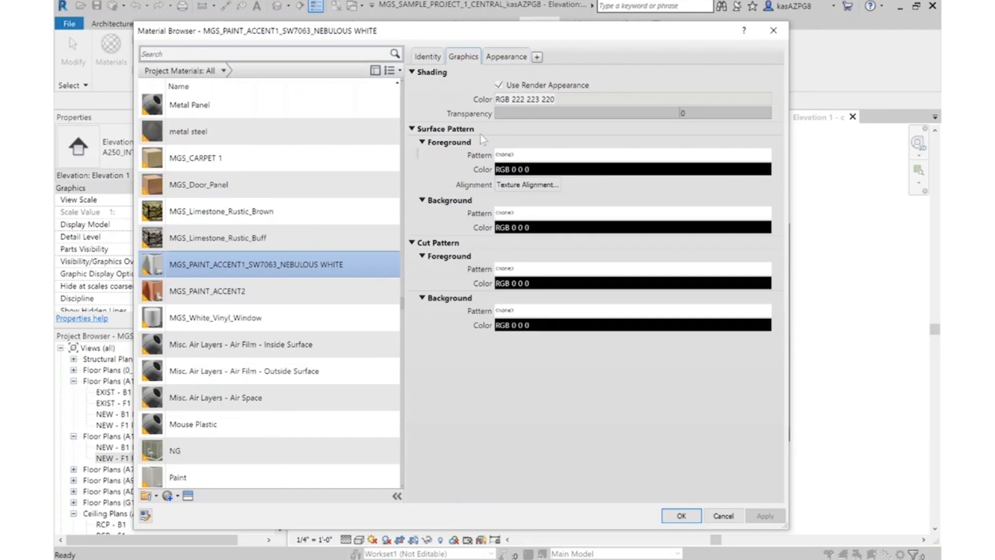
click(530, 155)
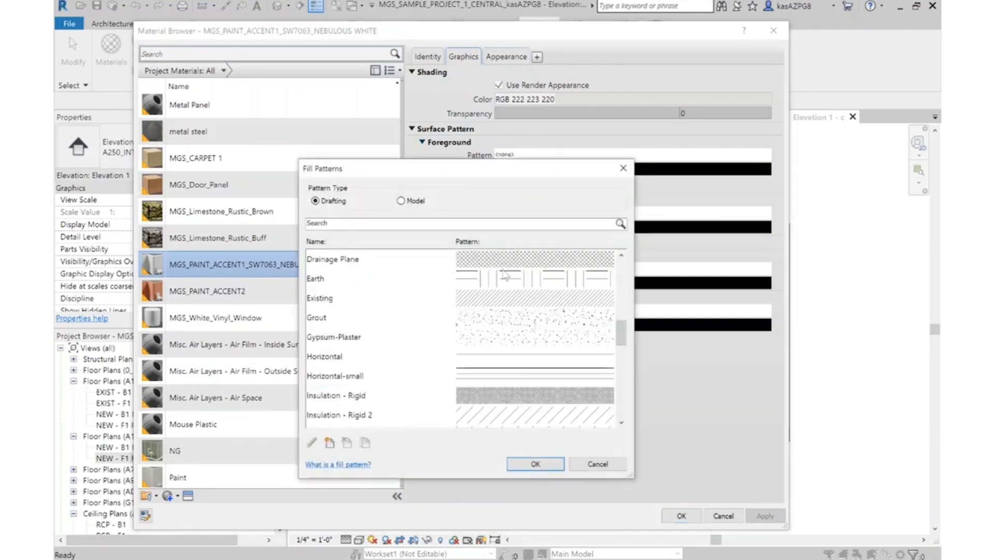
double_click(493, 339)
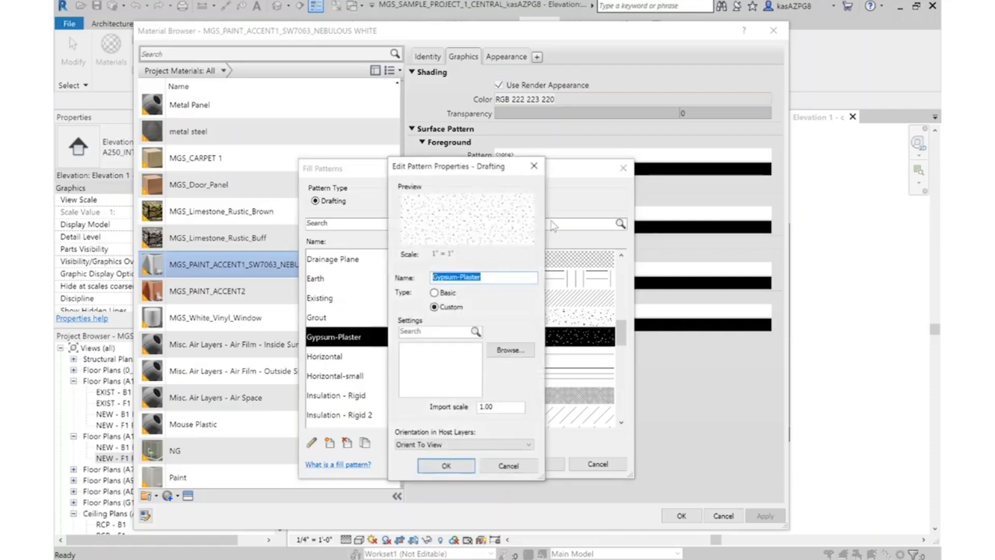
click(445, 466)
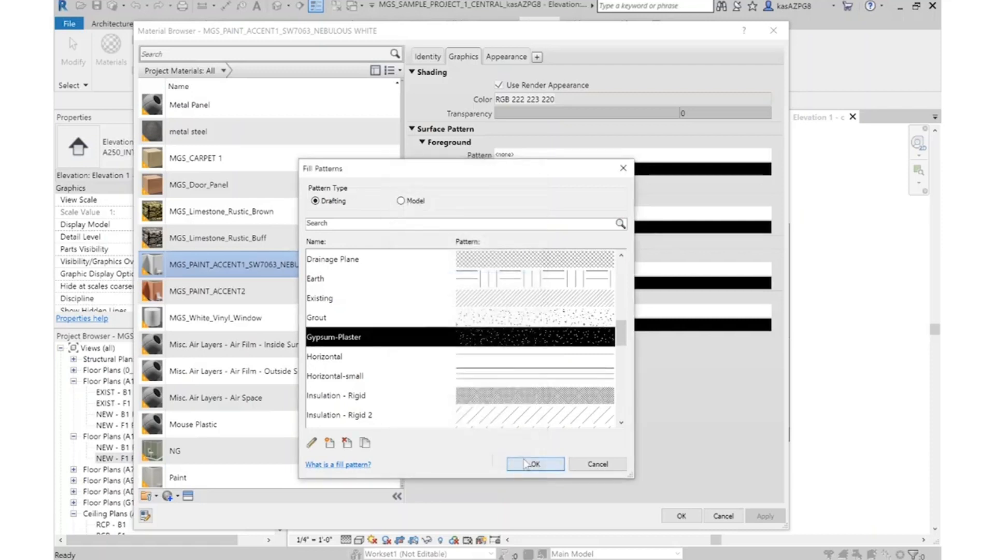
click(525, 463)
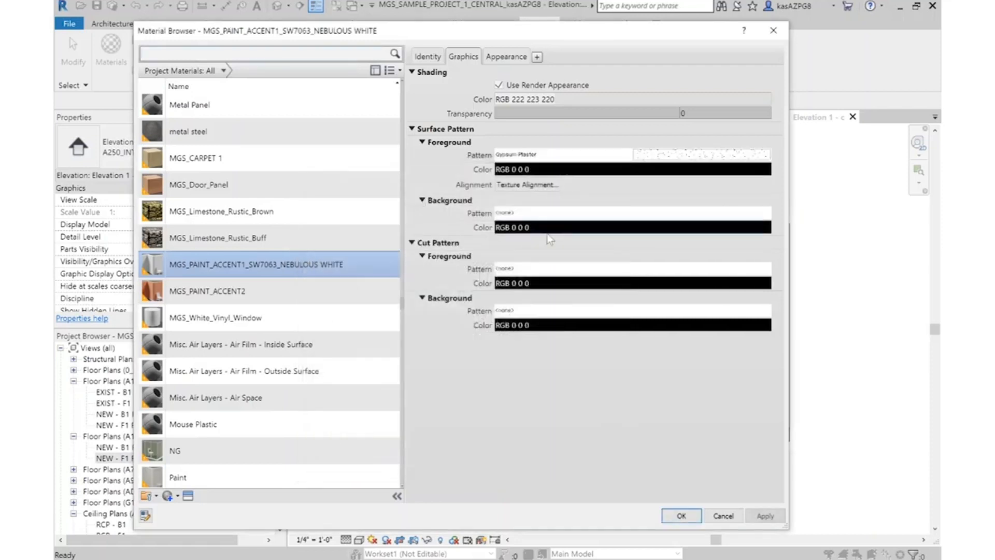
click(682, 516)
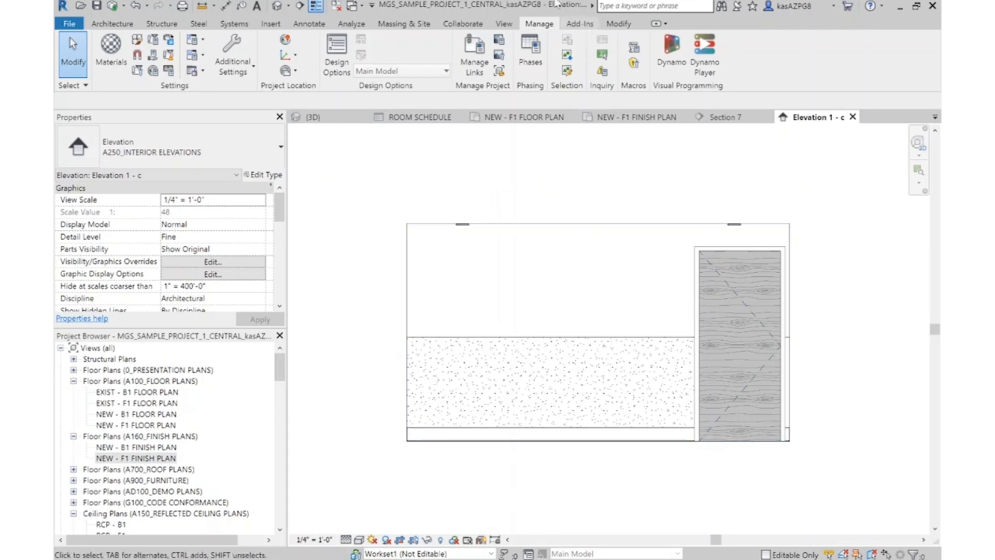
Place a text note reading PT2 on the stippled lower part of the wall elevation
click(306, 24)
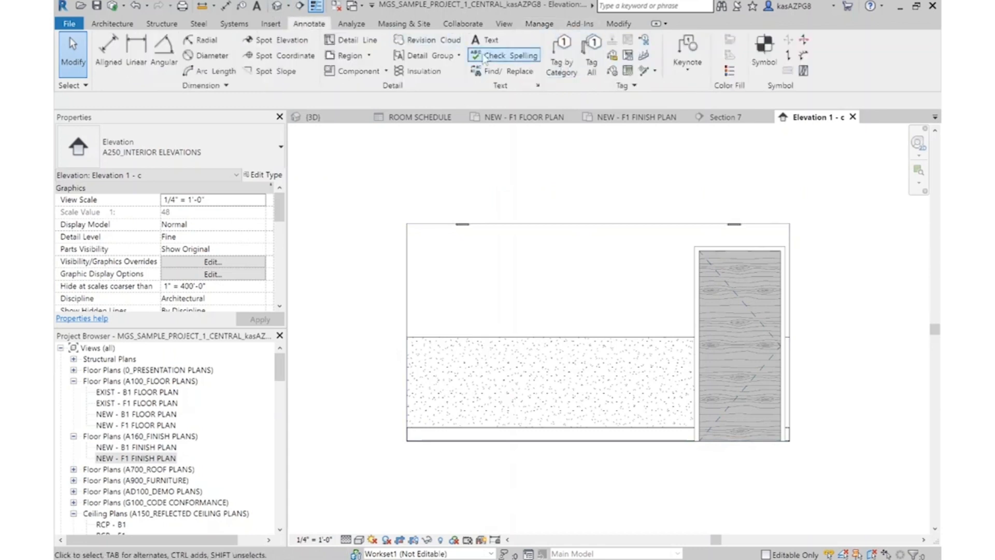
click(497, 44)
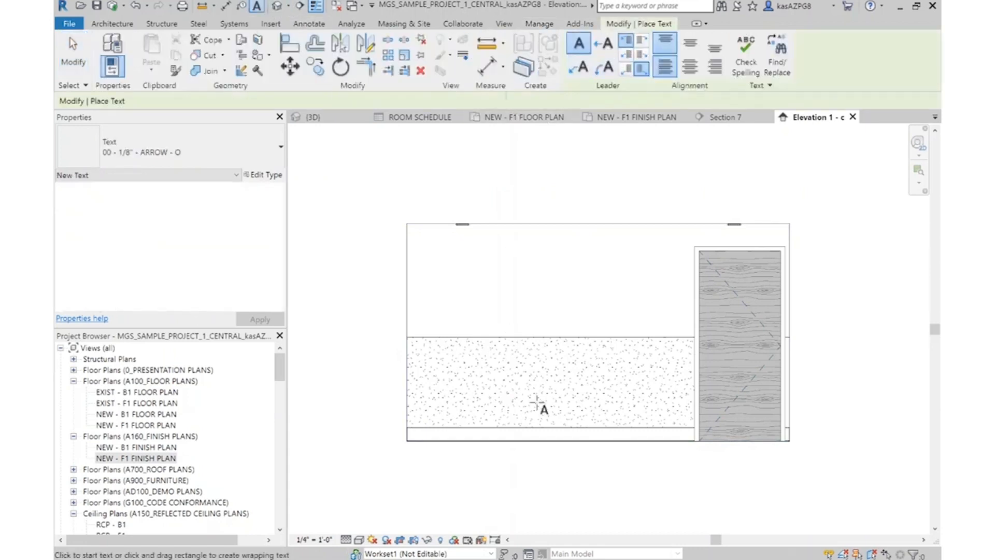
click(522, 388)
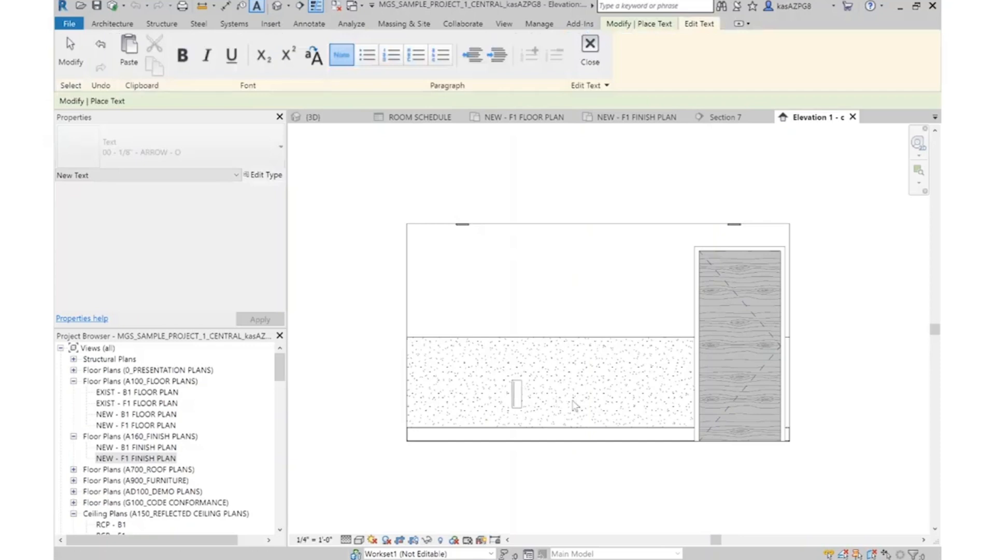
text(PT2)
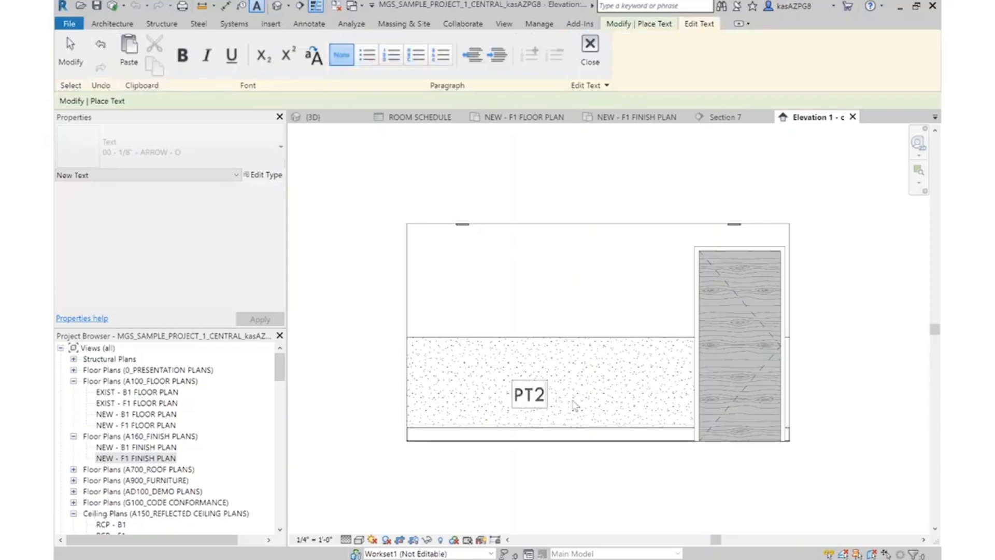
click(658, 208)
key(Escape)
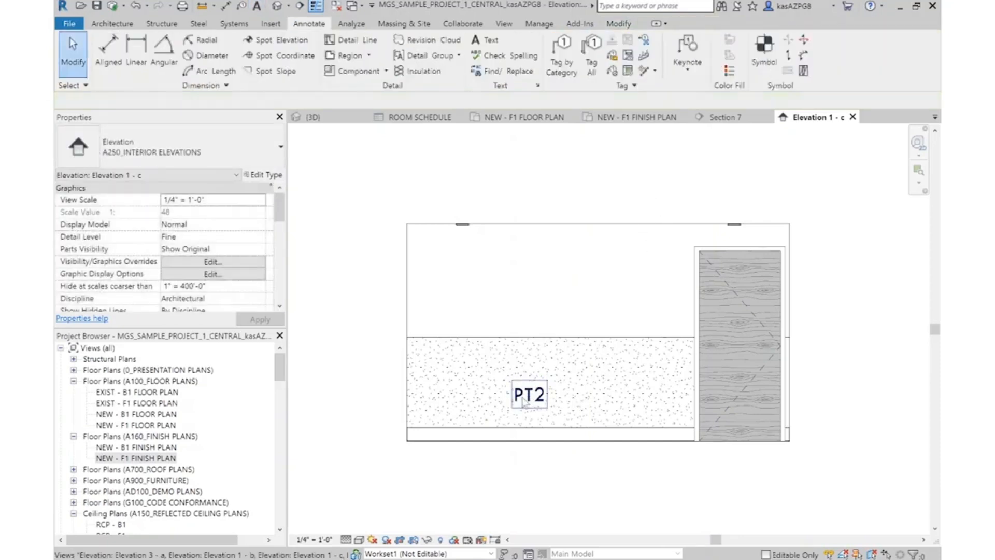
Change the PT2 note's text type to 00 - 5/64" - DOT - O
click(524, 399)
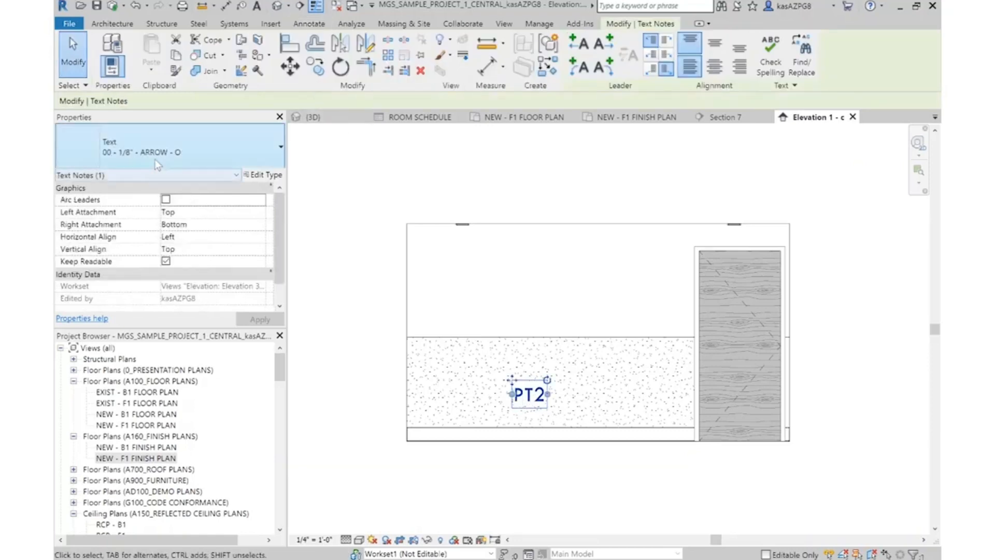
click(155, 156)
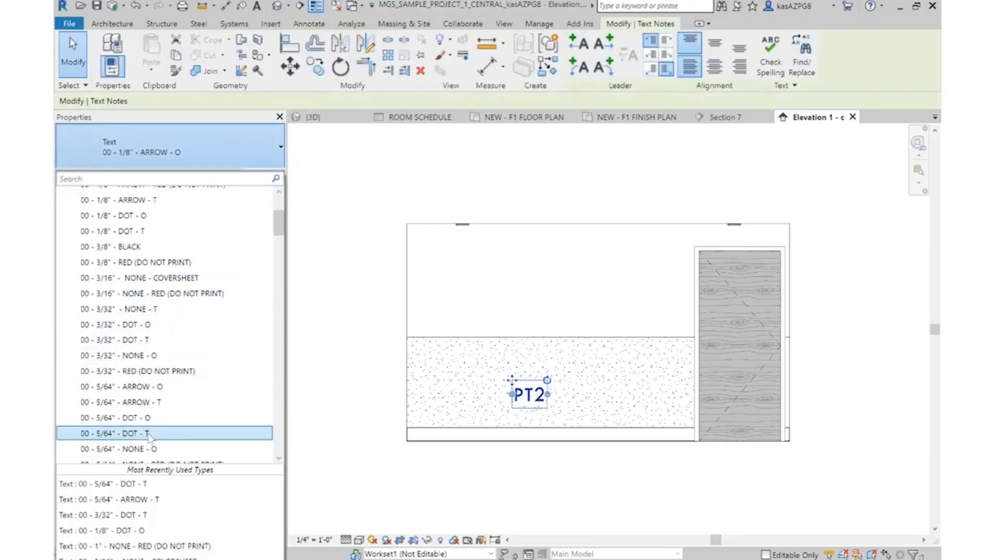
click(136, 417)
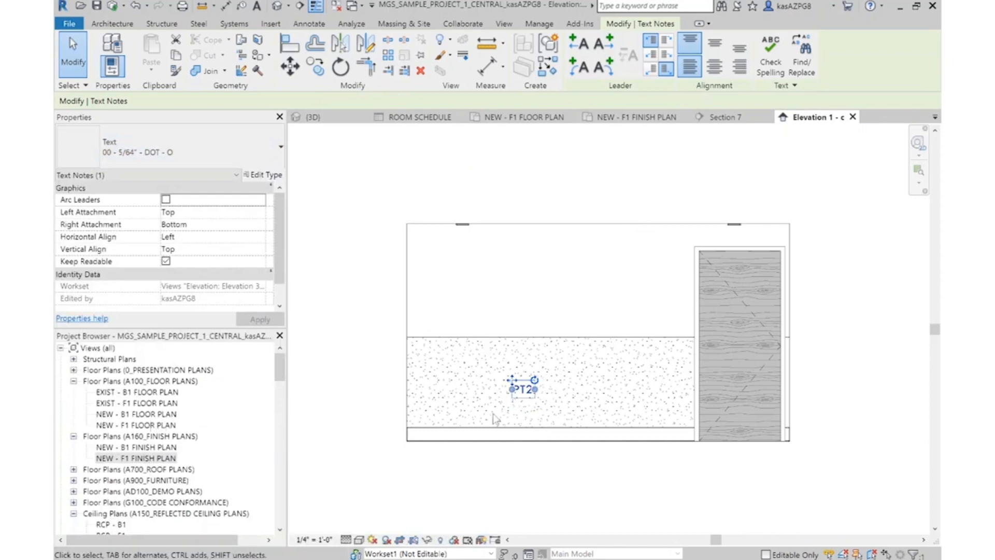
Copy the PT2 note straight up onto the unpatterned upper part of the wall
key(c)
key(o)
click(522, 381)
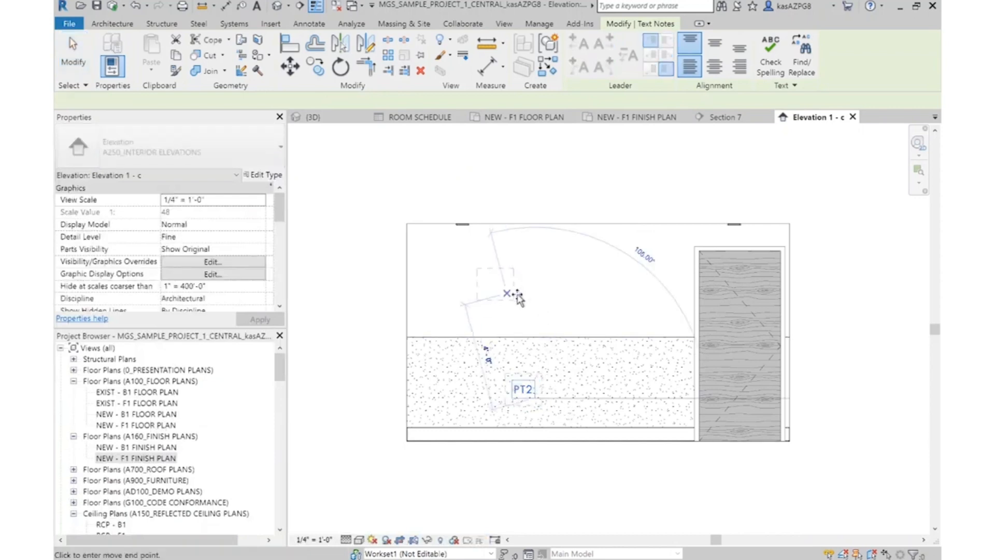
click(535, 299)
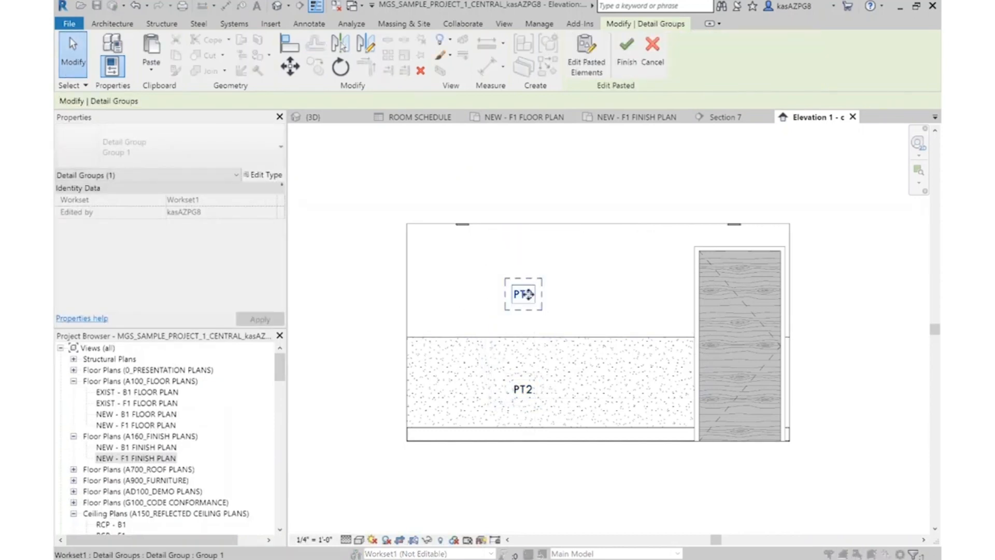
Edit the copied note on the upper part of the wall to read PT1
double_click(531, 301)
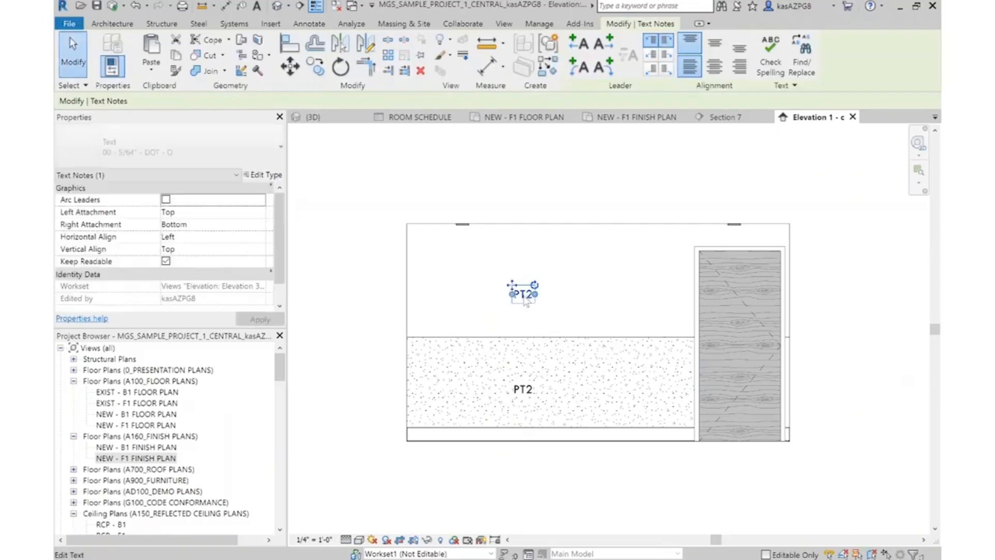
scroll(531, 301, up, 3)
key(BackSpace)
click(605, 279)
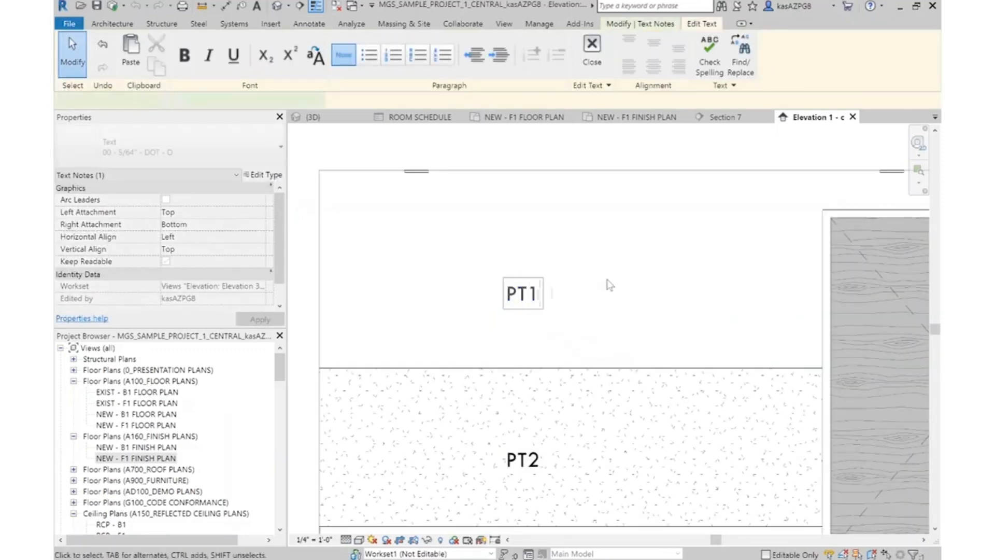
scroll(642, 284, down, 3)
click(642, 284)
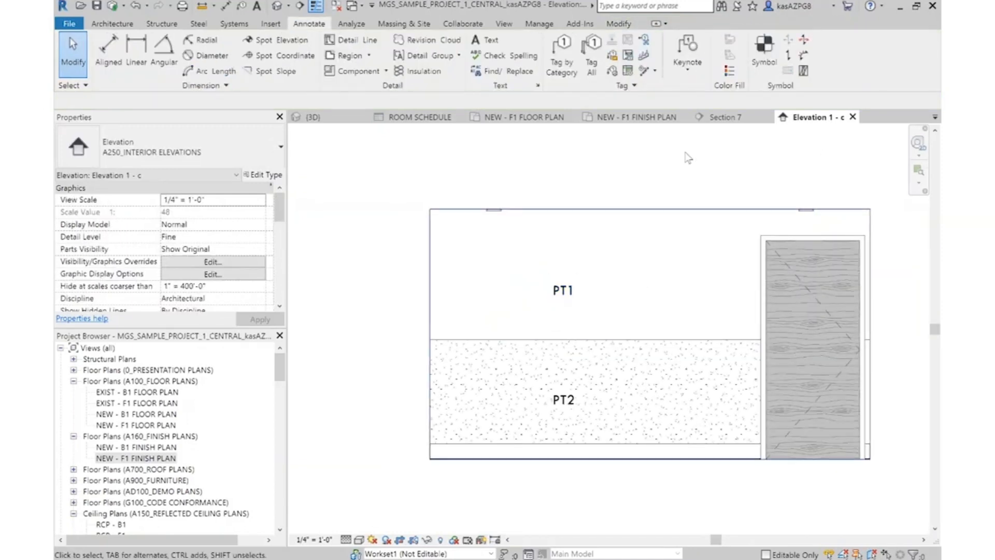
click(626, 118)
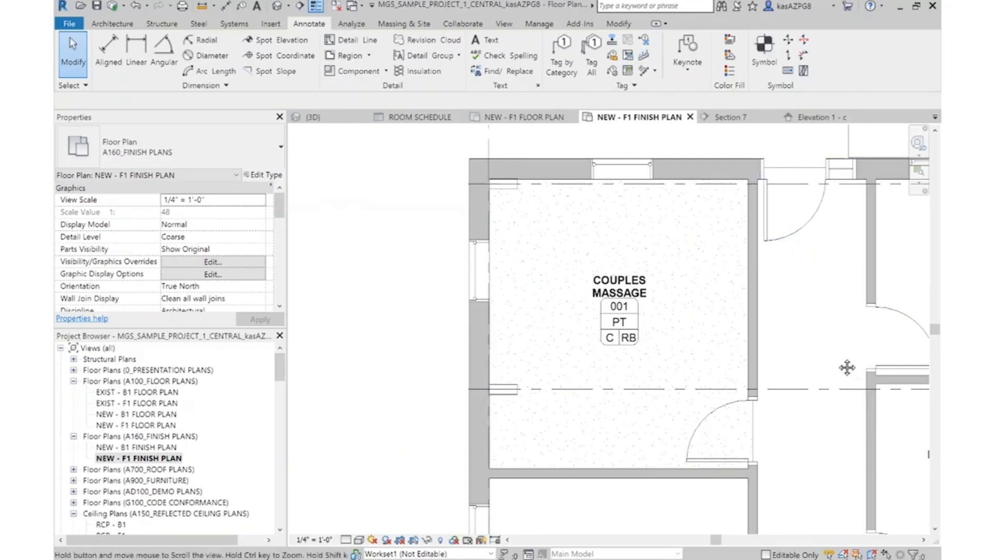
middle_drag(846, 368, 781, 351)
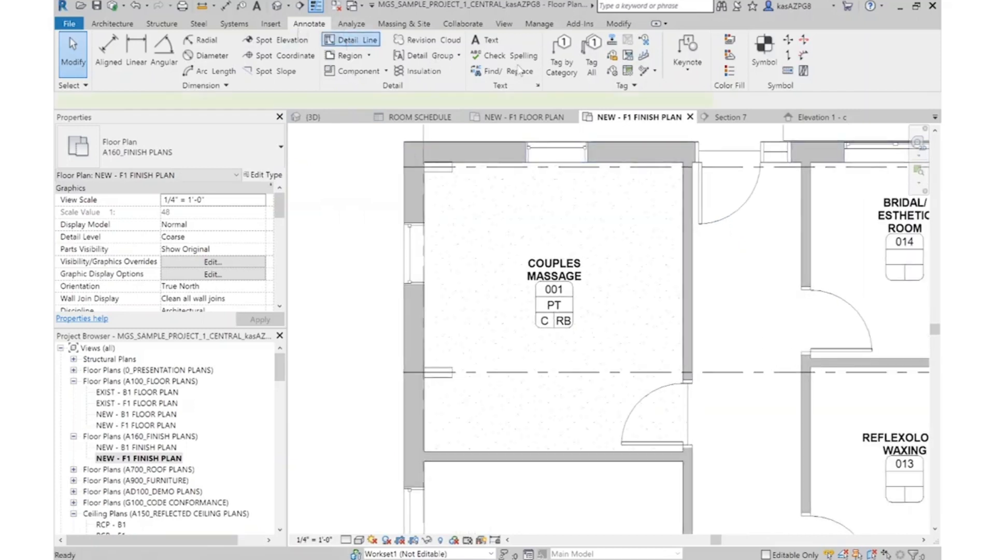
click(683, 61)
scroll(668, 234, down, 4)
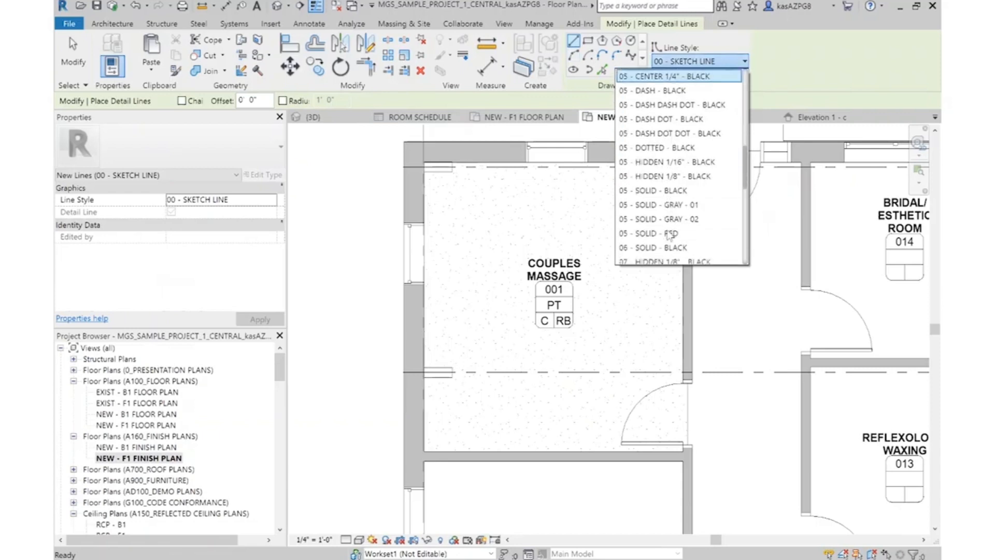
scroll(669, 236, down, 1)
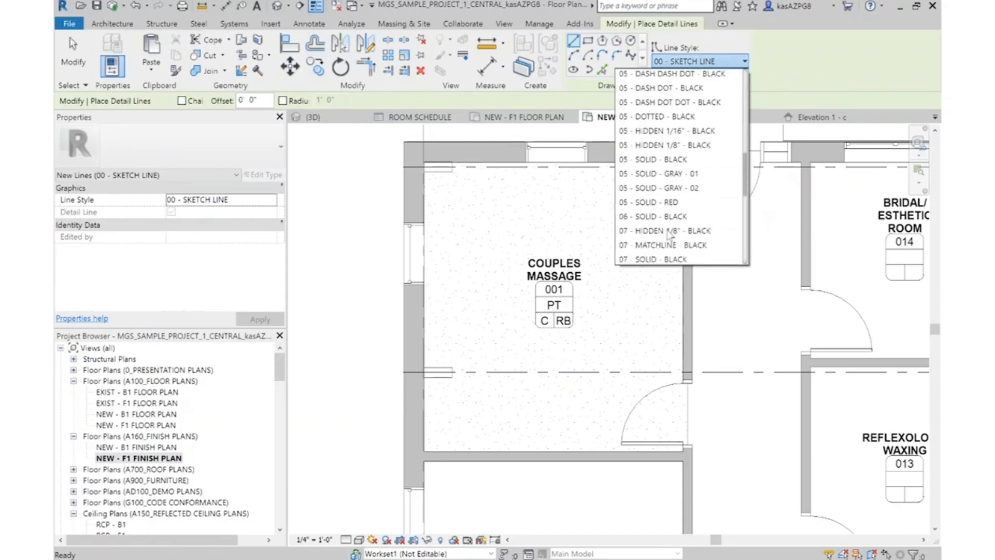
scroll(674, 213, down, 2)
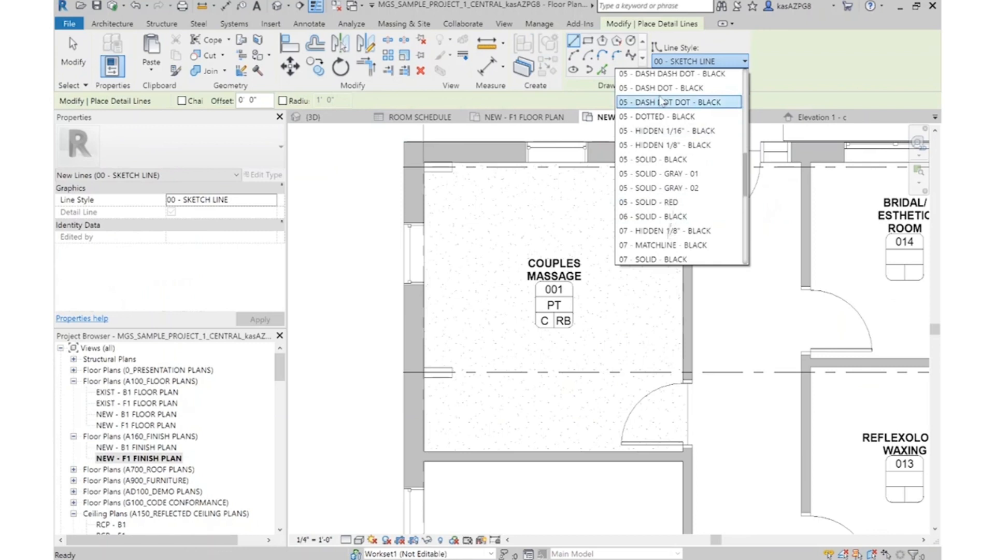
scroll(666, 221, up, 2)
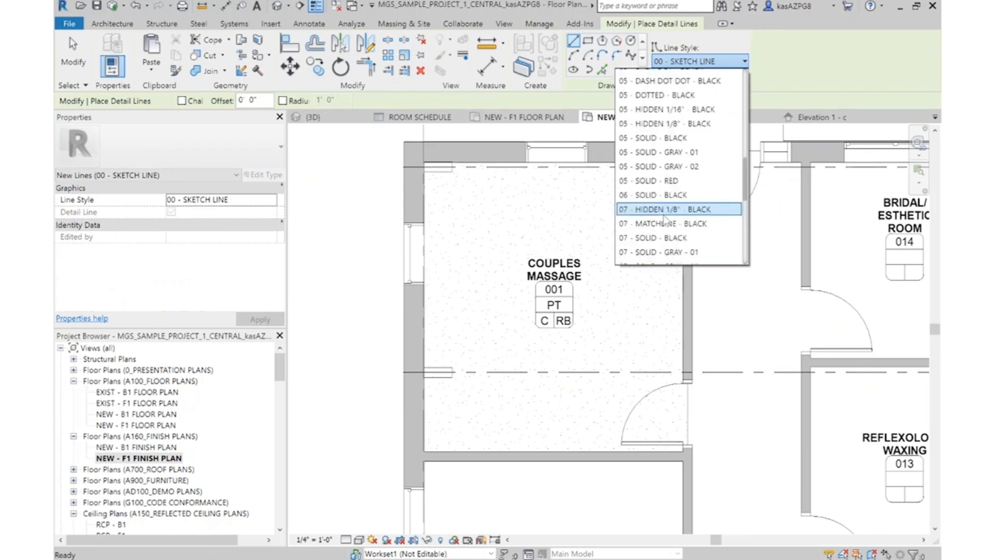
key(Escape)
key(Escape)
Open the sheet A161 - FIRST FLOOR FINISH PLAN
scroll(173, 448, down, 12)
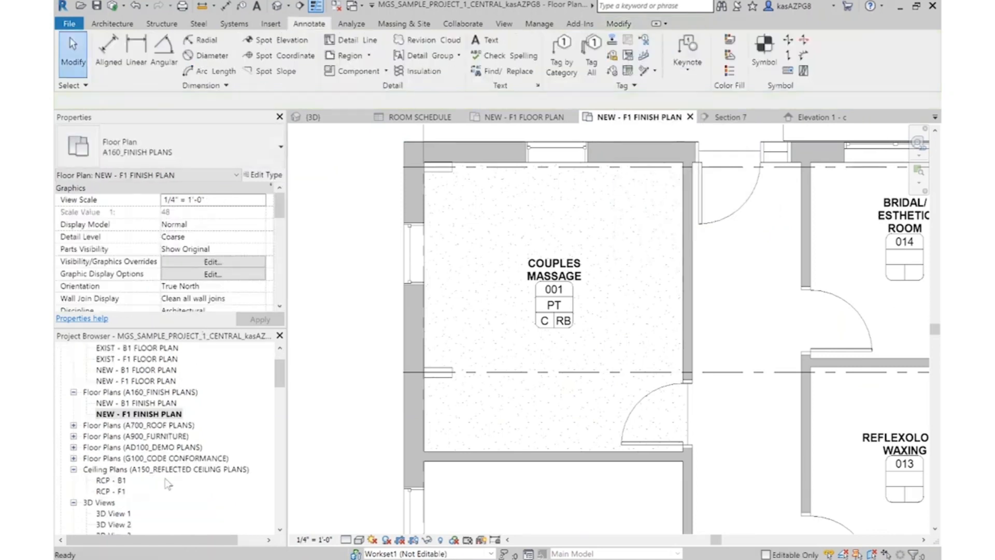
scroll(172, 448, down, 3)
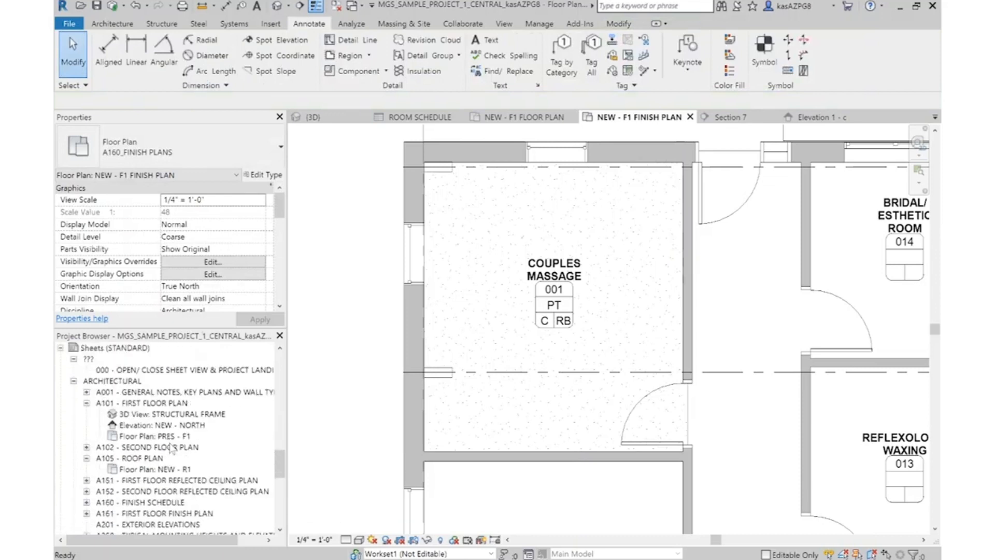
scroll(200, 447, down, 1)
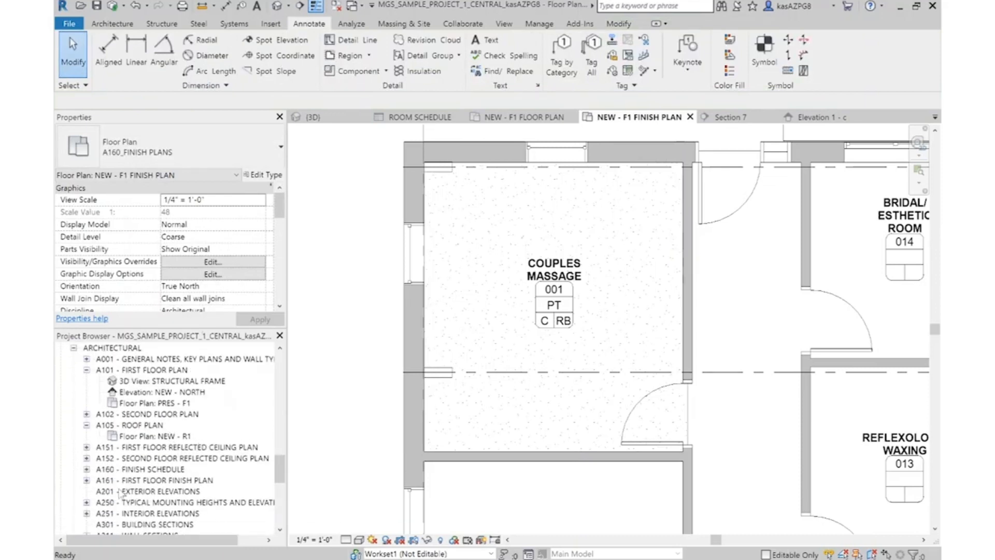
double_click(161, 480)
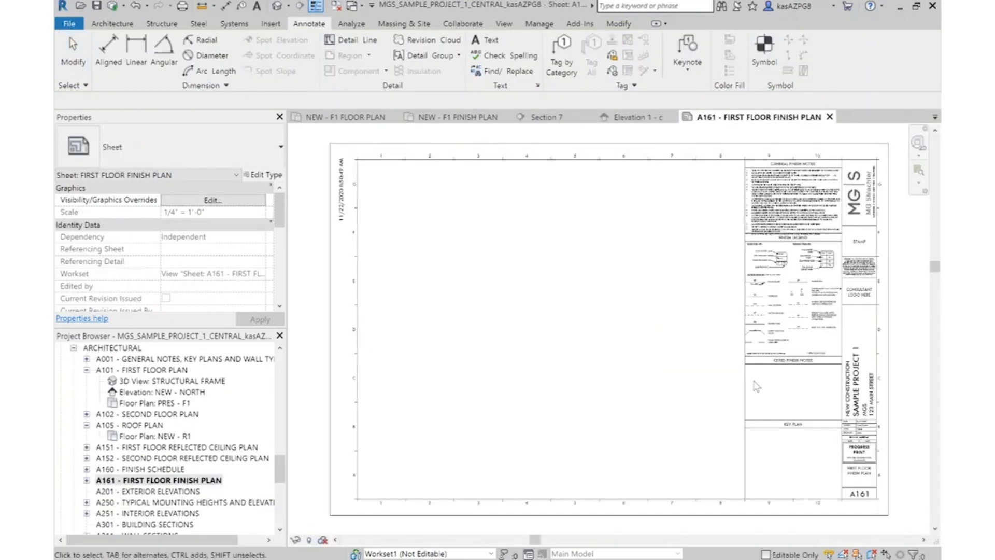
Copy the WC1 wall covering line from the sheet's finish legend into NEW - F1 FINISH PLAN, placing it across Couples Massage 001's door-side wall
scroll(793, 327, up, 2)
scroll(835, 281, up, 2)
scroll(836, 281, up, 3)
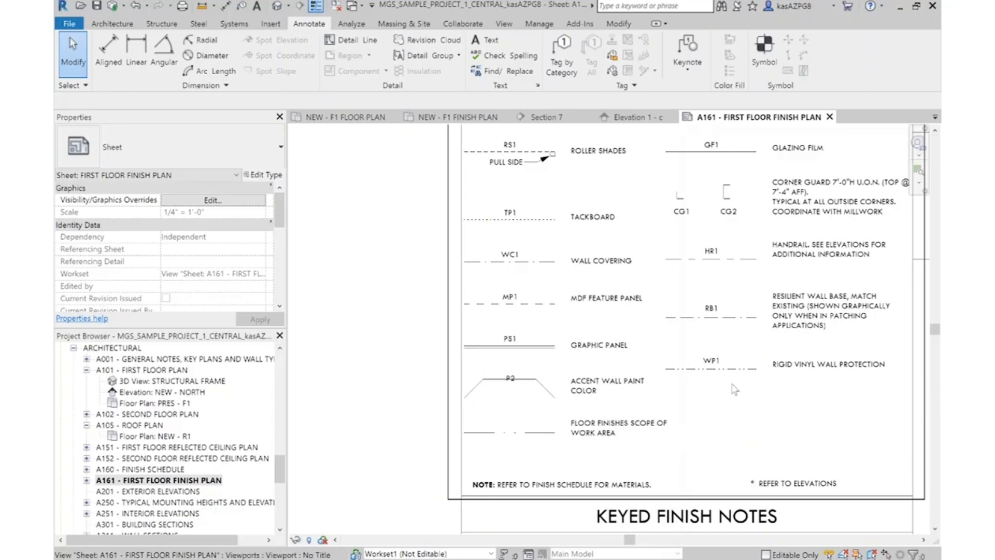
scroll(591, 274, up, 2)
double_click(595, 276)
click(506, 257)
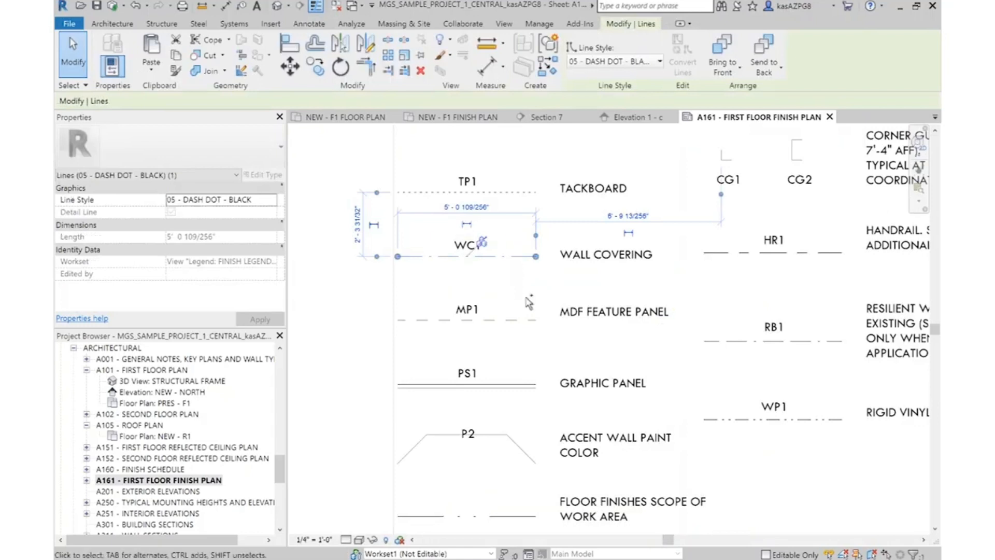
click(560, 280)
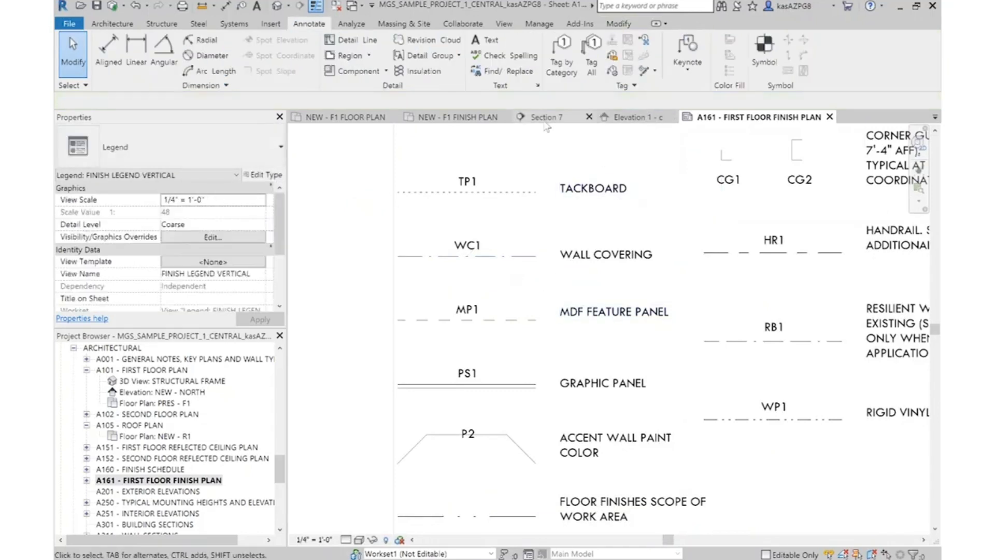
click(476, 118)
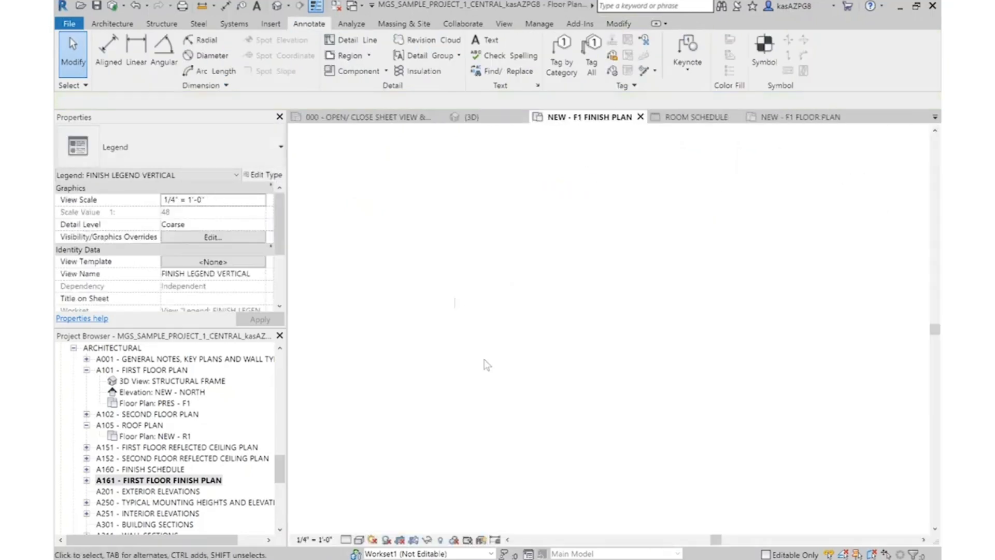
click(617, 290)
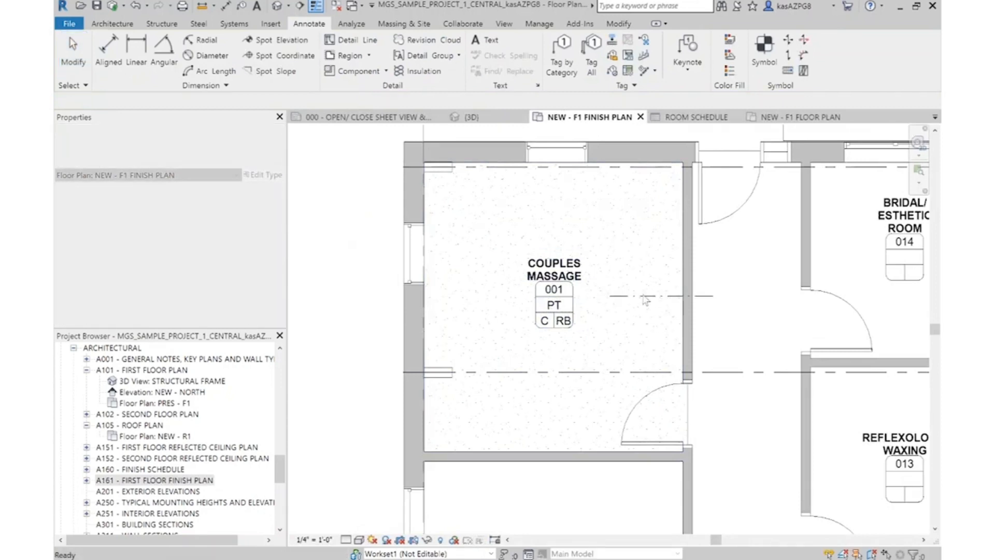
key(Escape)
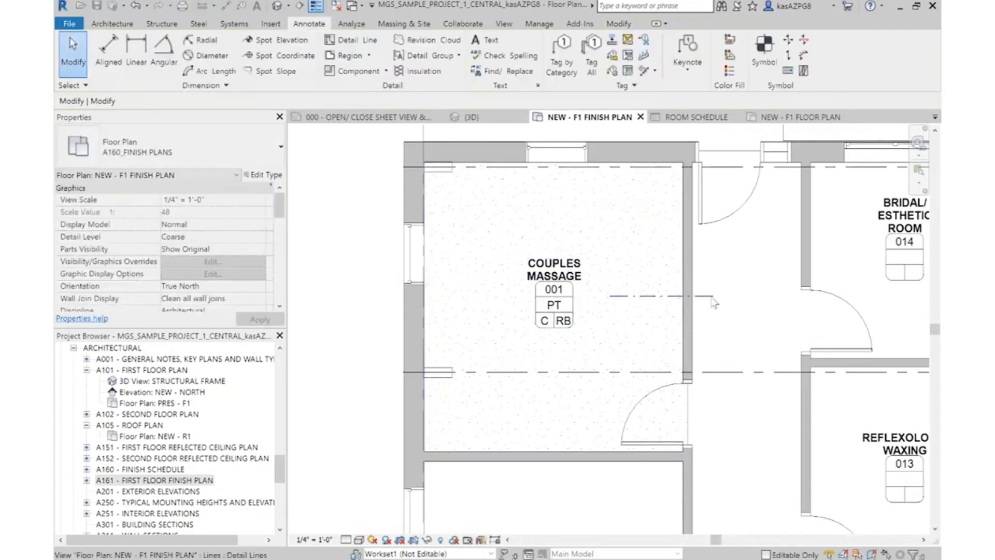
Move the pasted line's ends to run it about 10'-7" along Couples Massage 001's door-side wall, from the upper corner to the door
click(712, 297)
drag(713, 296, 699, 361)
scroll(667, 403, up, 2)
scroll(698, 359, down, 2)
drag(615, 264, 681, 170)
scroll(662, 230, down, 2)
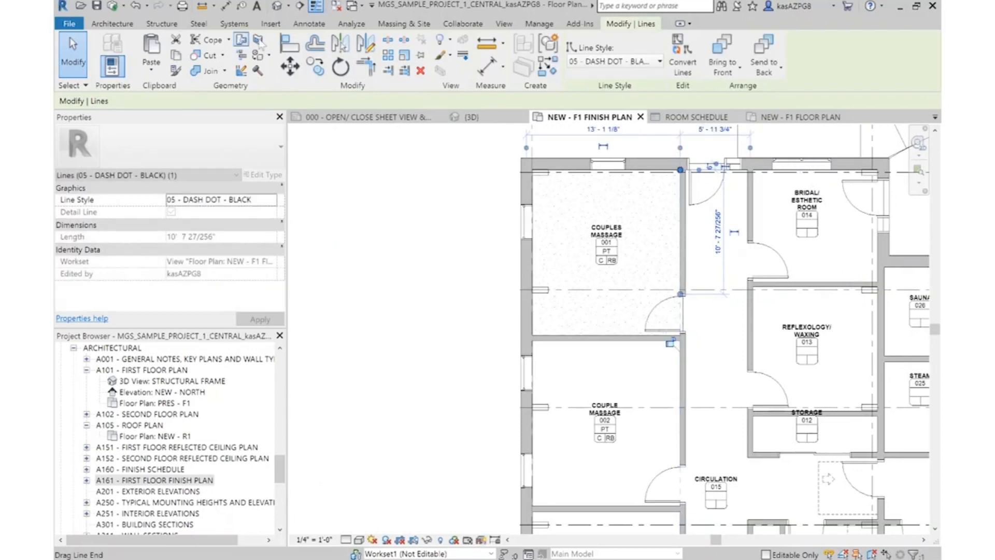
Turn off thin-line display and nudge the wall covering line slightly off the wall face into Couples Massage 001
key(Escape)
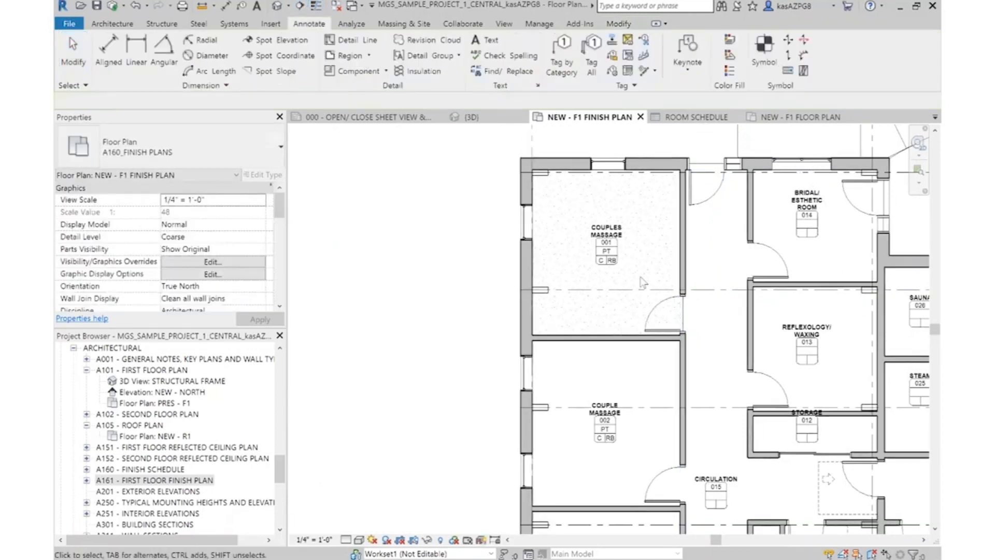
scroll(718, 235, up, 4)
click(624, 240)
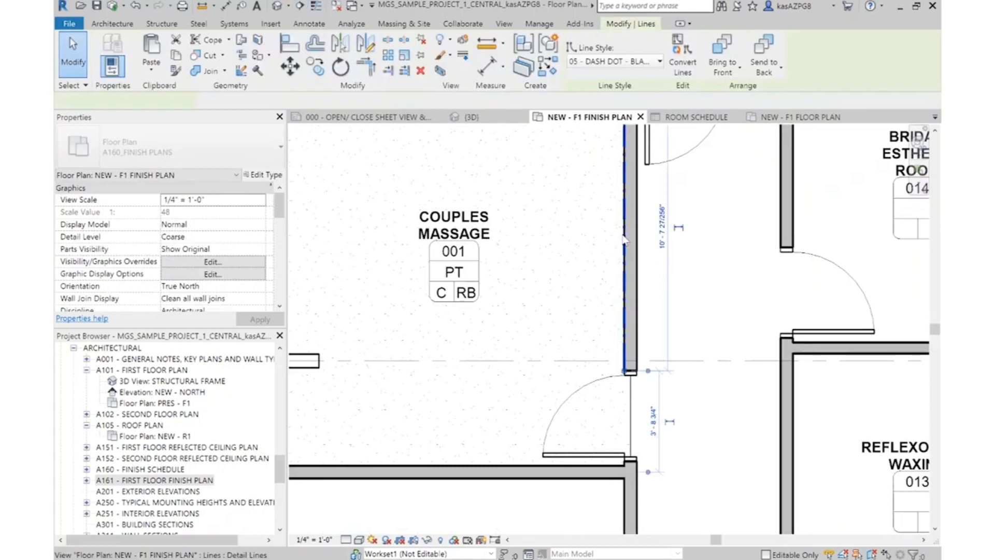
key(Escape)
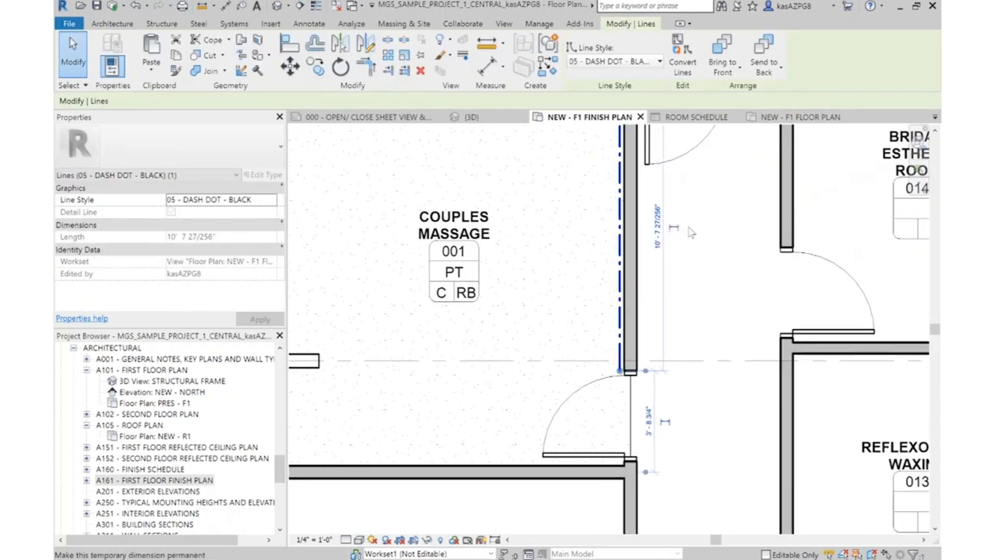
scroll(672, 235, down, 2)
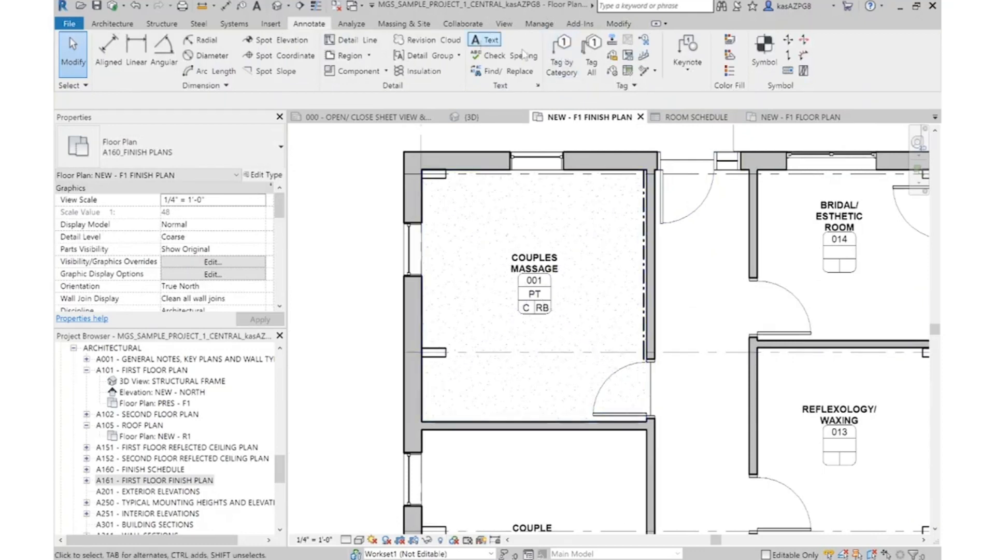
Add a WC1 text note with an arrow leader pointing to the wall covering line in Couples Massage 001
click(487, 40)
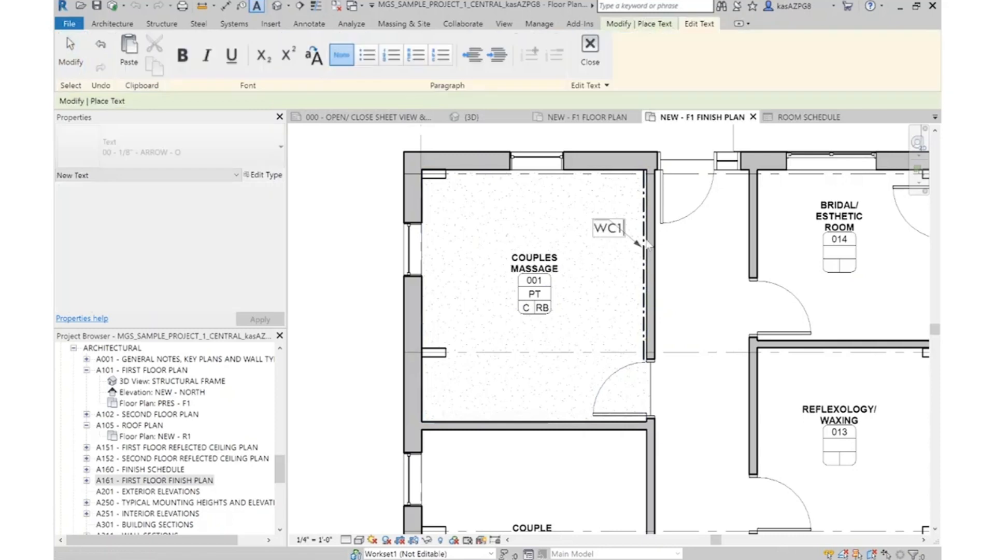
key(Escape)
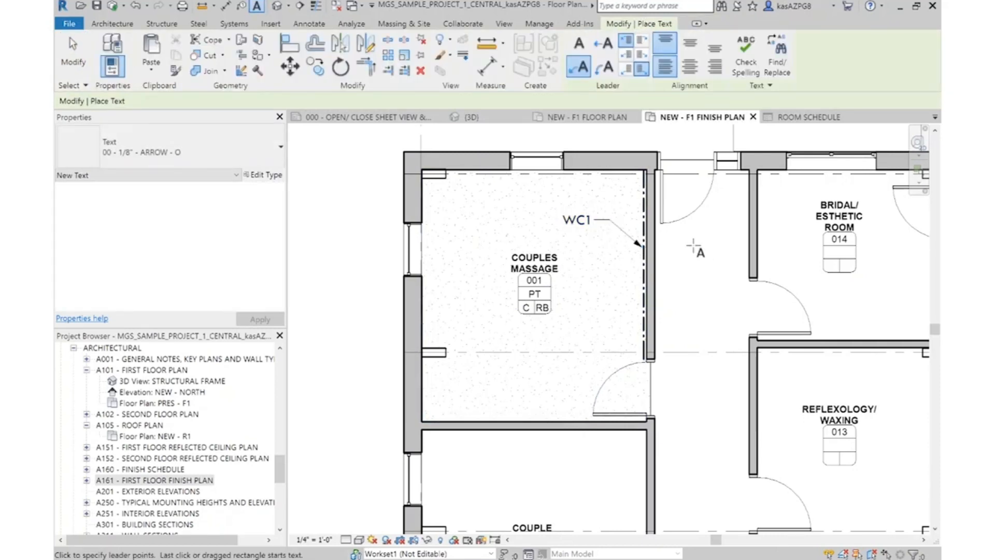
key(Escape)
key(Escape)
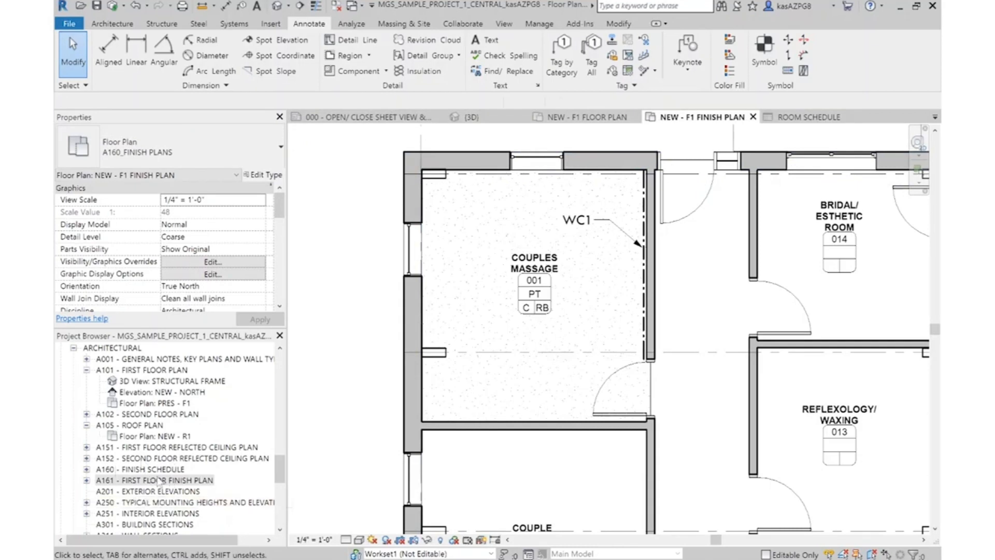
Open Elevation 1 - c from its marker in NEW - F1 FLOOR PLAN and change the PT2 note on the stippled wall area to WC1
scroll(130, 430, up, 9)
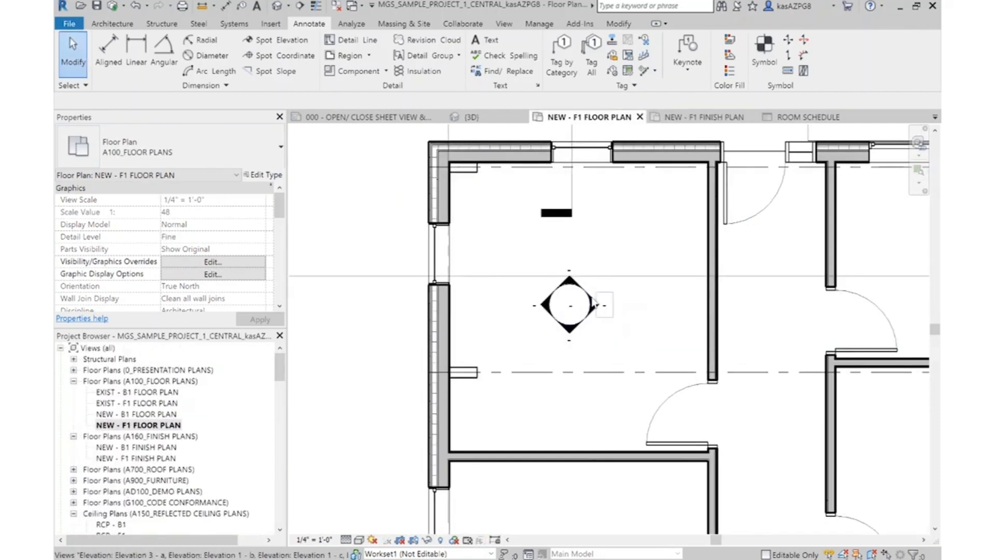
double_click(592, 300)
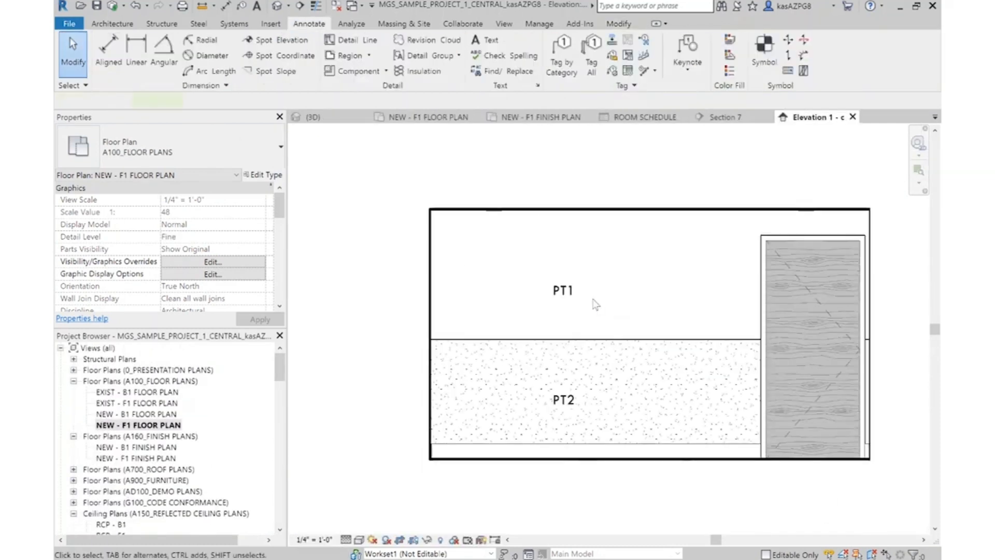
click(563, 400)
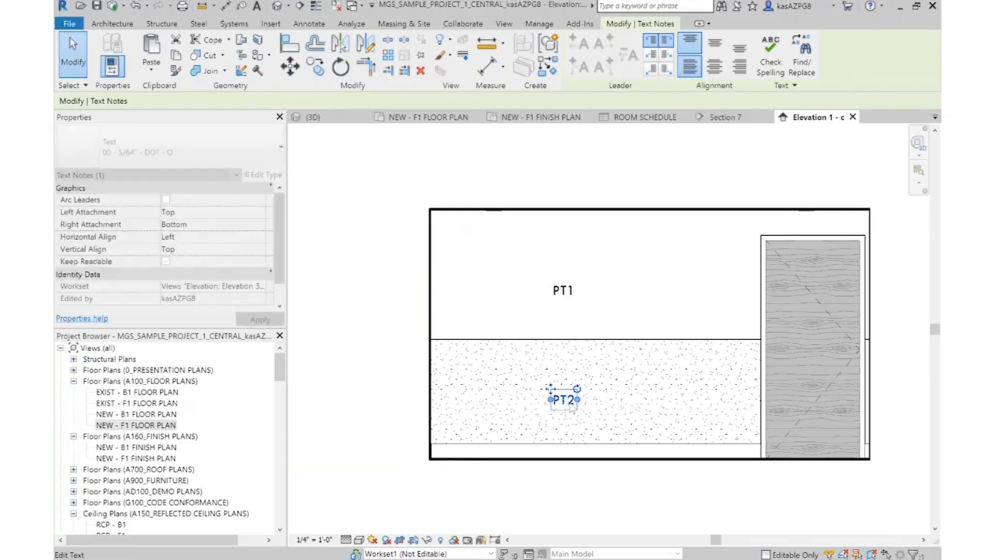
click(568, 405)
double_click(591, 406)
text(WC1)
click(711, 248)
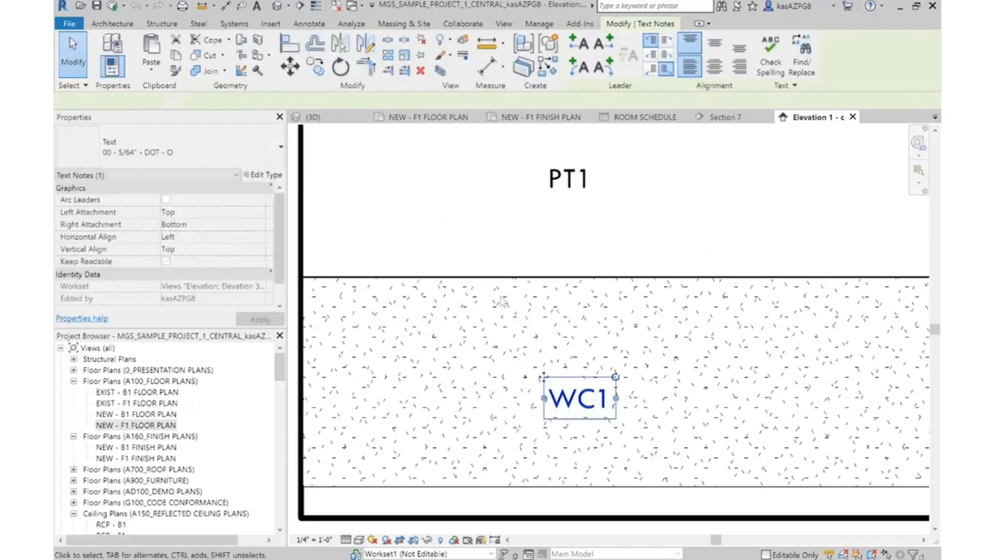
scroll(573, 308, down, 4)
key(Escape)
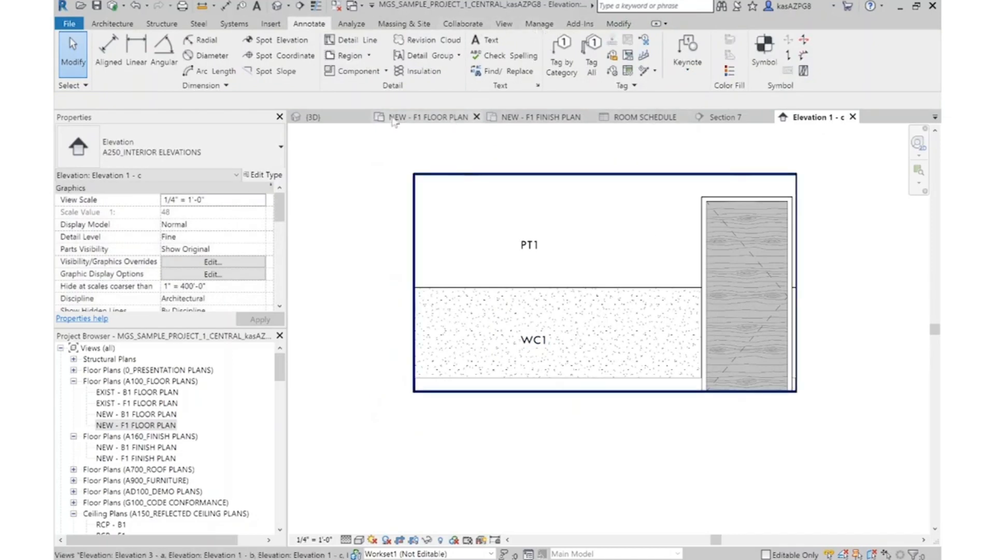
Switch to the {3D} view, browse the project materials with the search cleared, and create a new material
click(312, 117)
scroll(456, 286, up, 3)
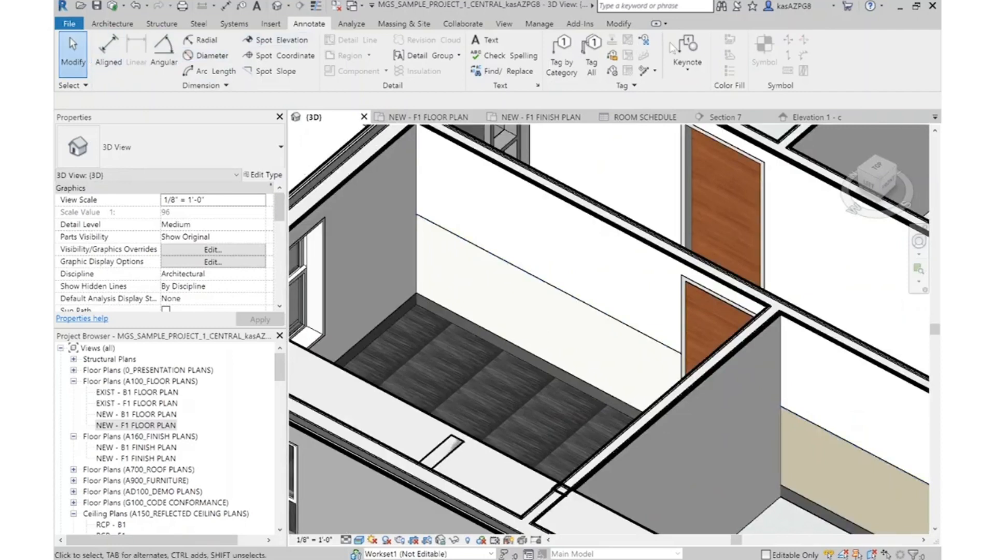
click(539, 23)
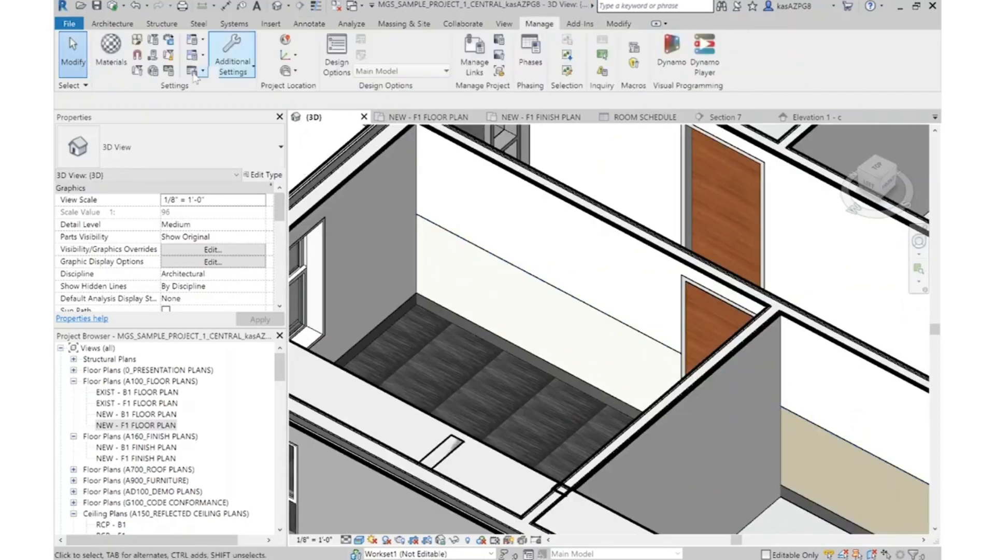
click(107, 61)
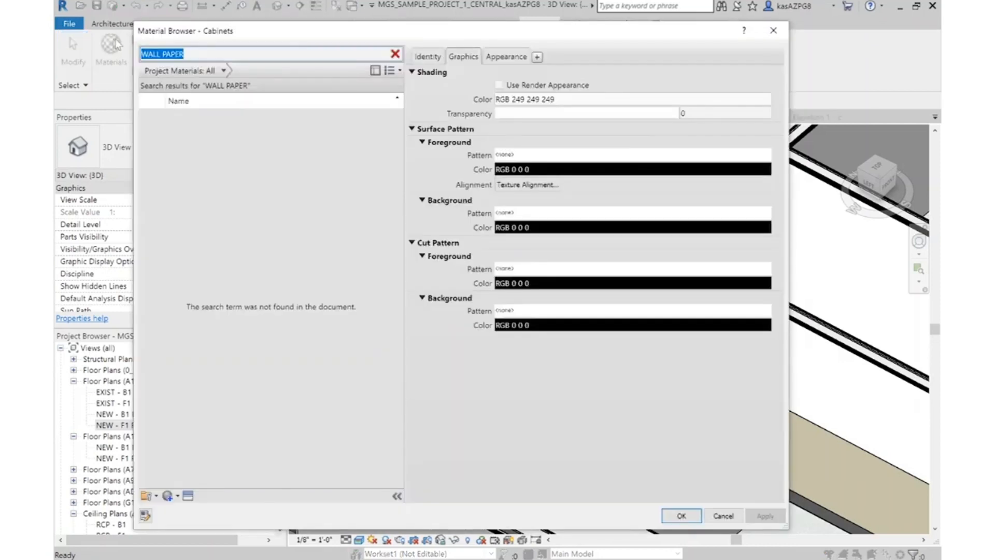
scroll(307, 237, down, 4)
scroll(310, 243, down, 15)
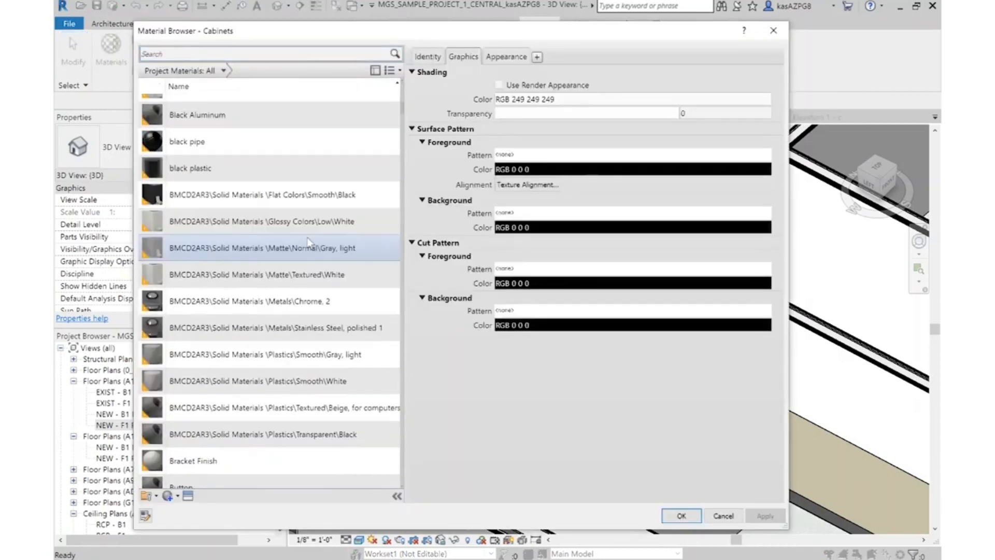
scroll(308, 239, down, 5)
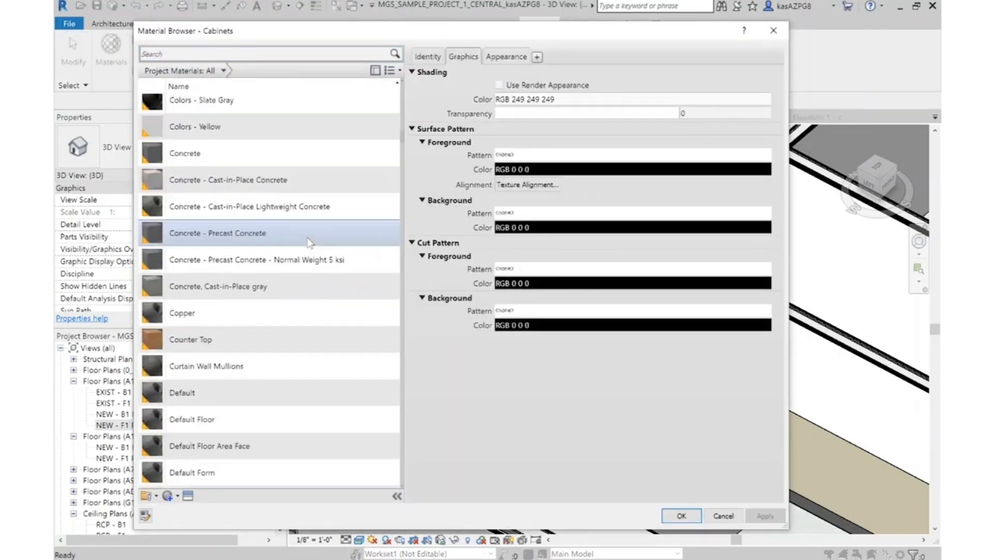
scroll(228, 138, up, 20)
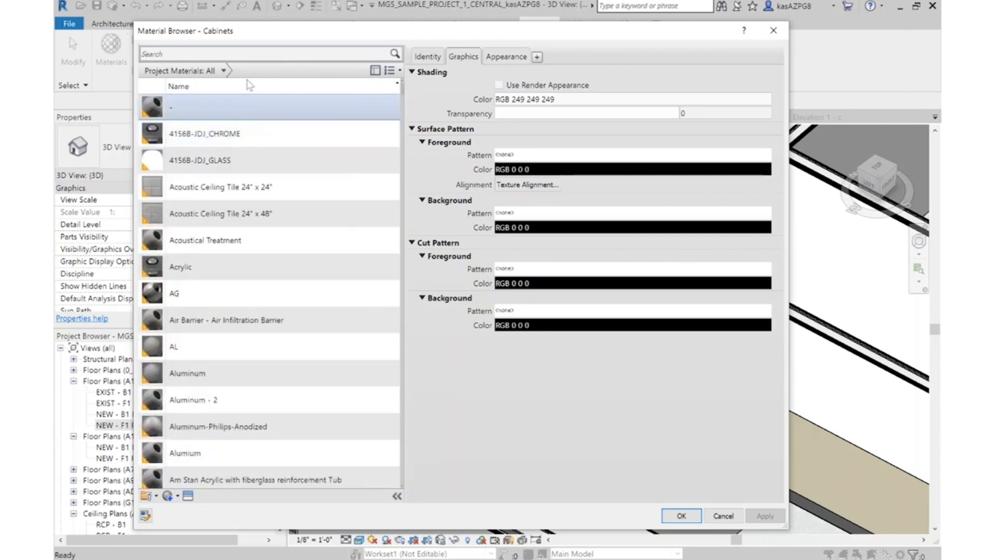
click(166, 496)
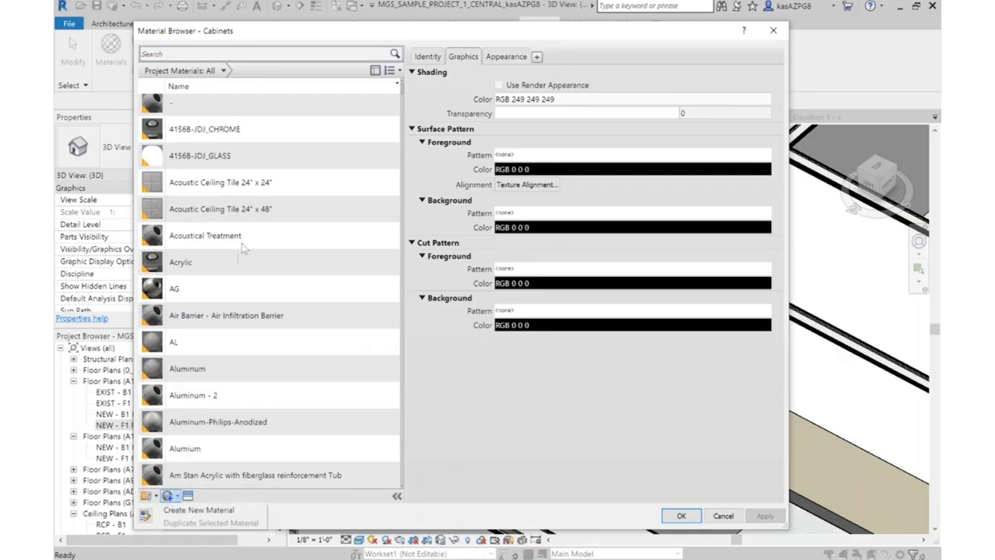
click(199, 510)
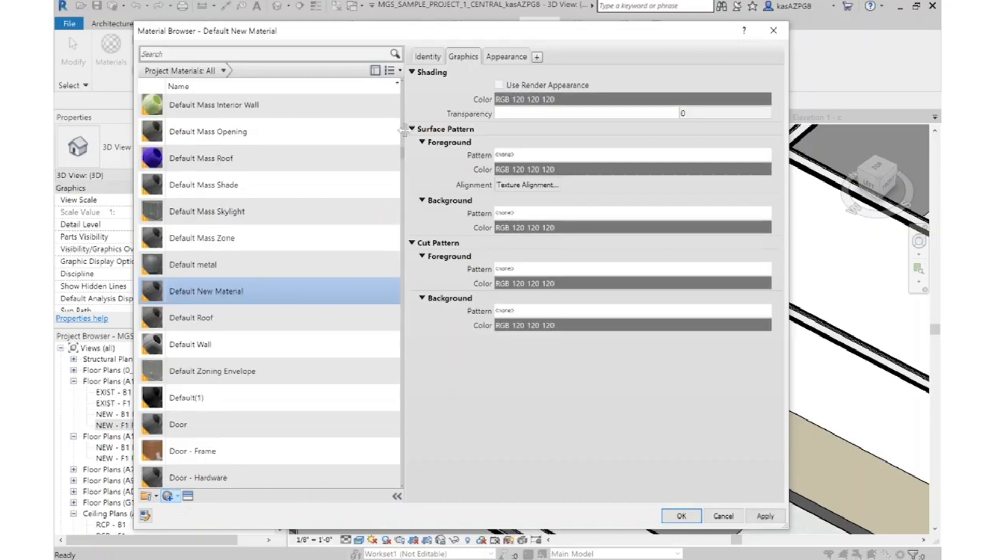
Rename the new material as MGS_WC1_WOLFGORDON_
right_click(226, 293)
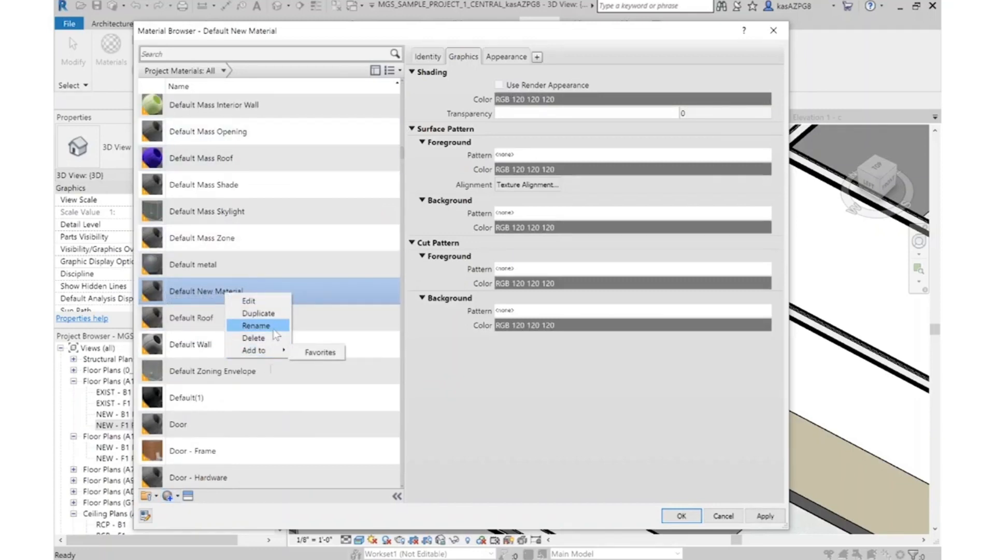
click(256, 326)
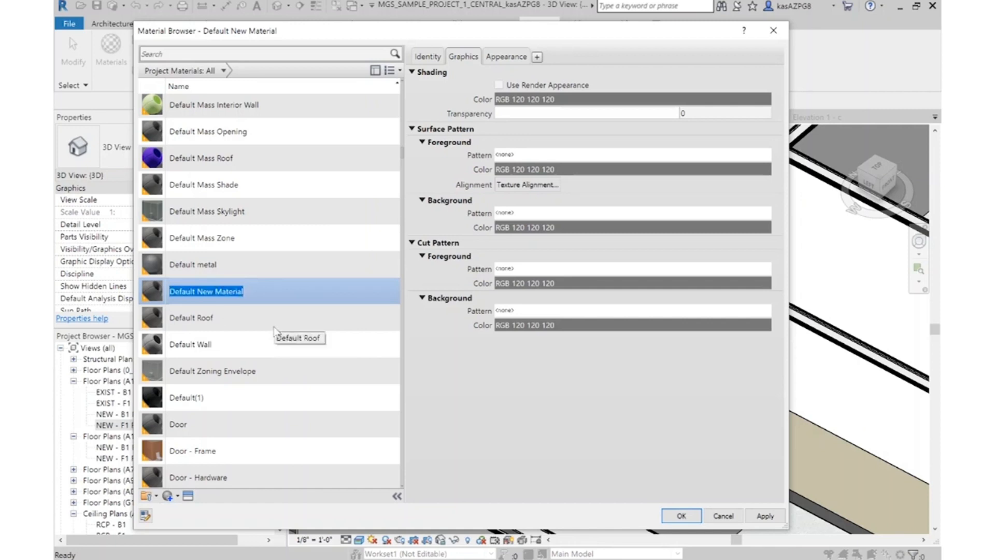
text(MGS_WC1_WOLF)
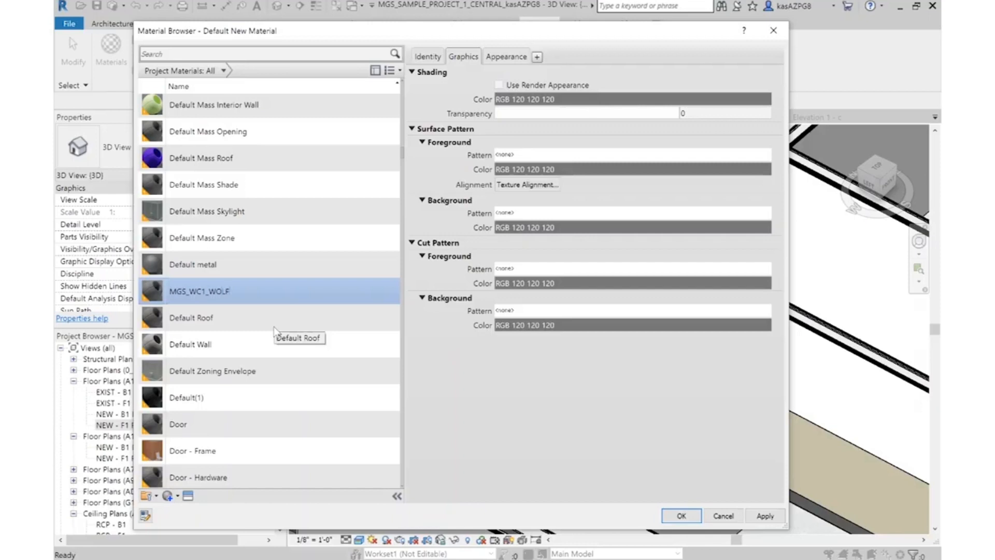
text(GO)
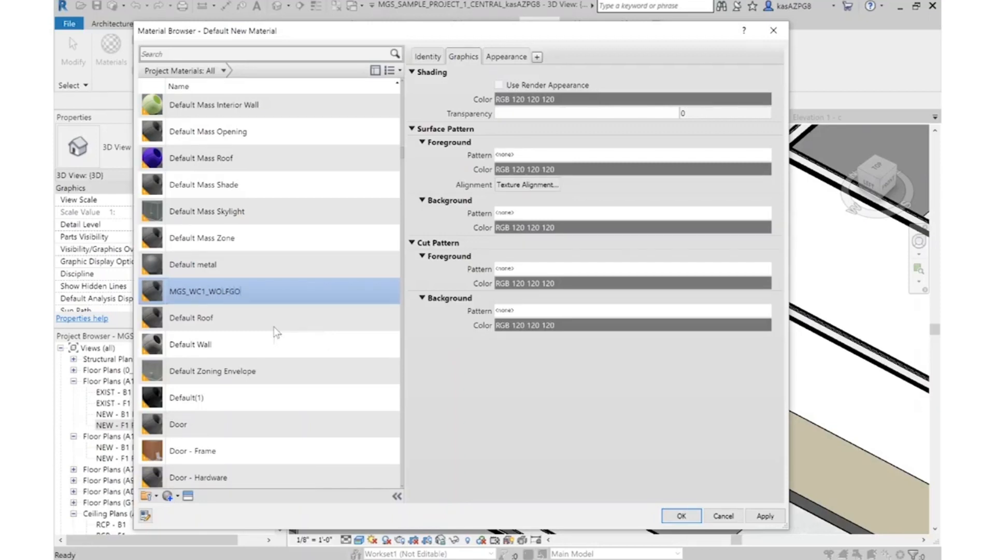
text(RDON_)
click(630, 448)
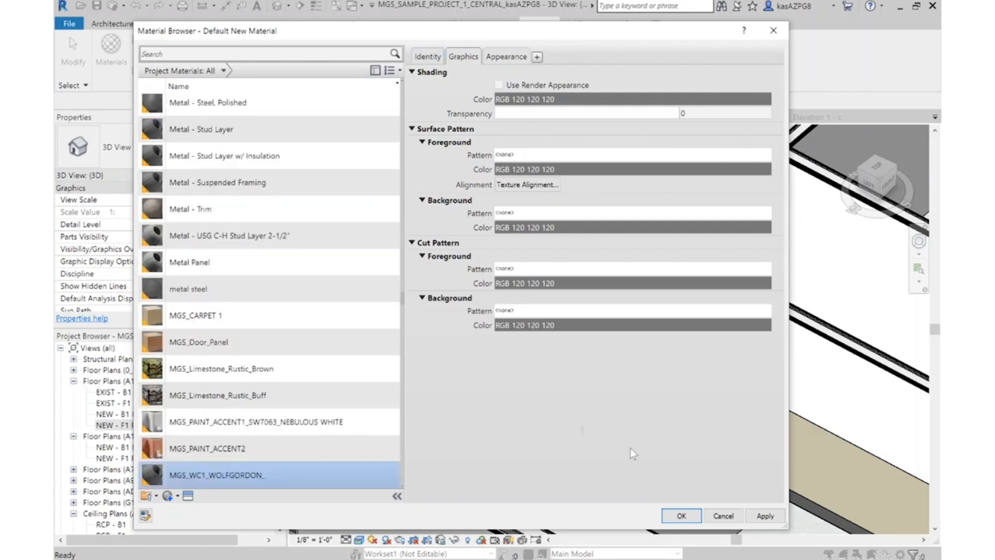
Switch to the web browser, open Wolf-Gordon's Triennial - TRN 290 wallcovering, and save its image as MGS_WC1_WOLFGORDON_TRN-290_TRIENNEAL.jpg in the MGS Standard Materials folder
click(508, 58)
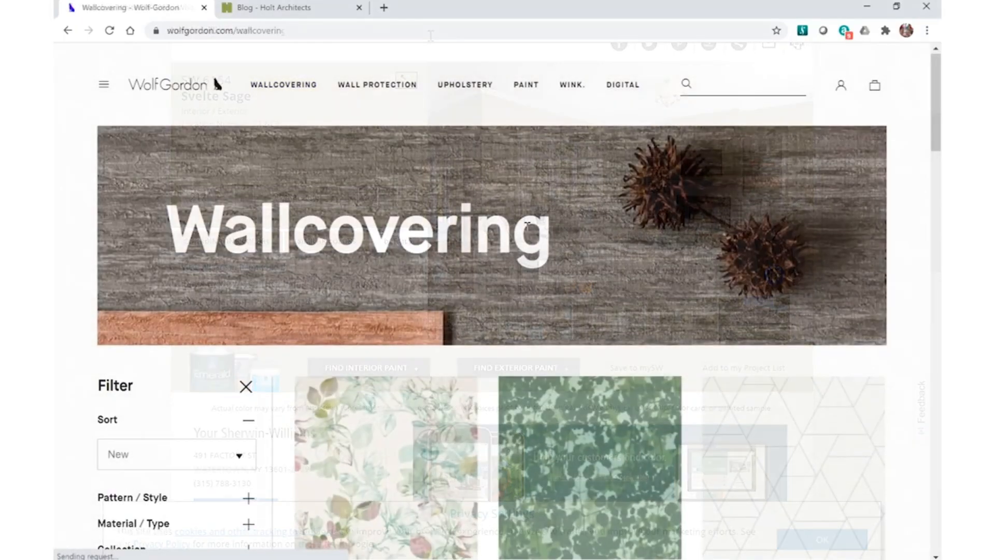
scroll(765, 337, down, 3)
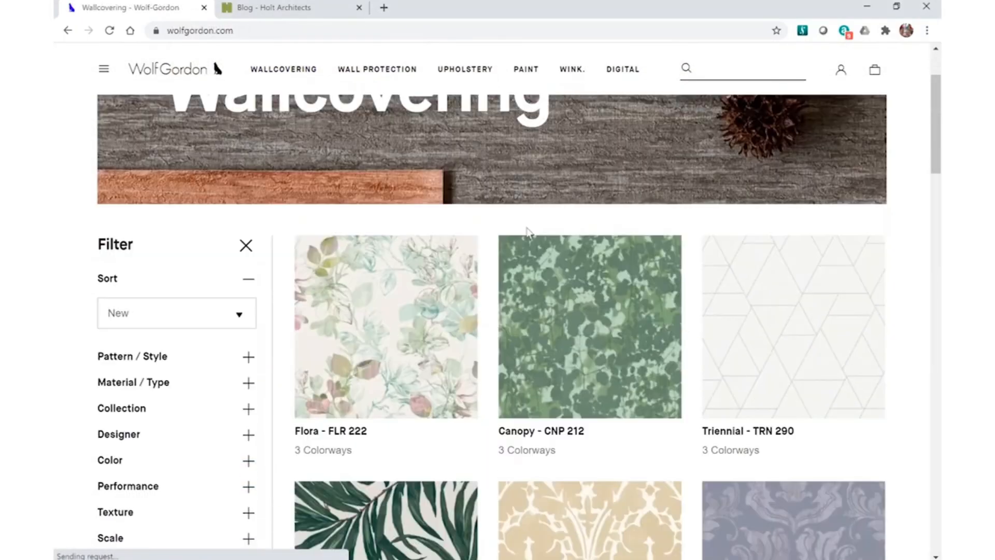
click(772, 338)
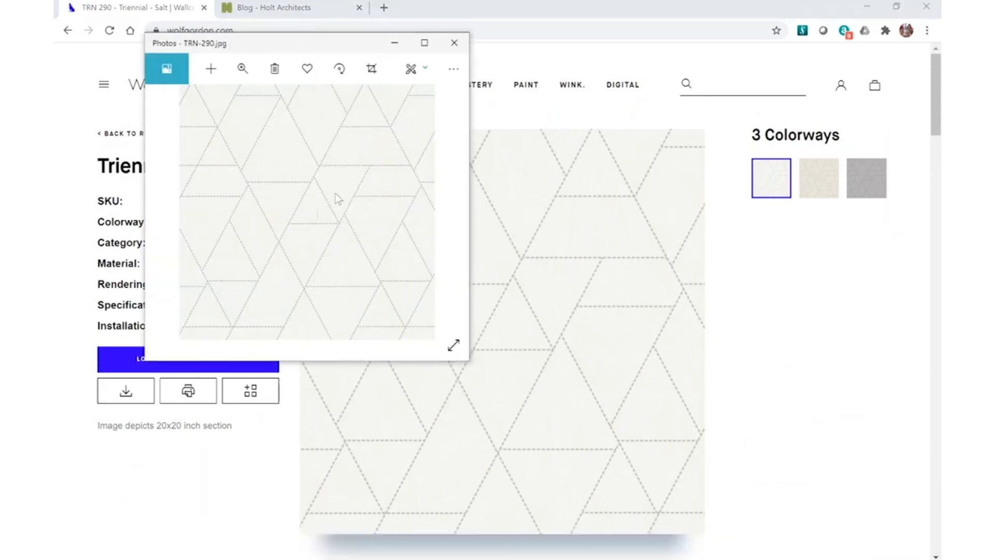
right_click(323, 120)
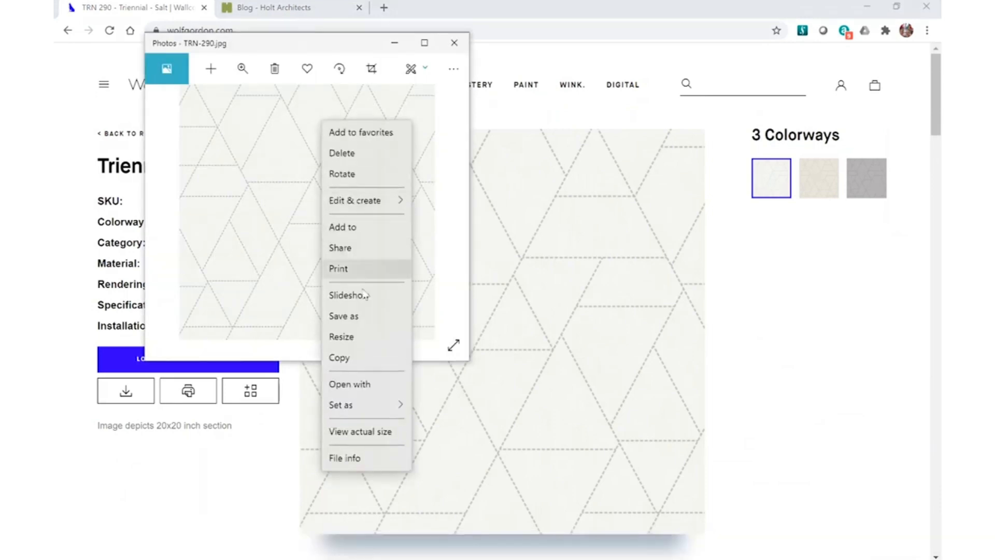
click(359, 321)
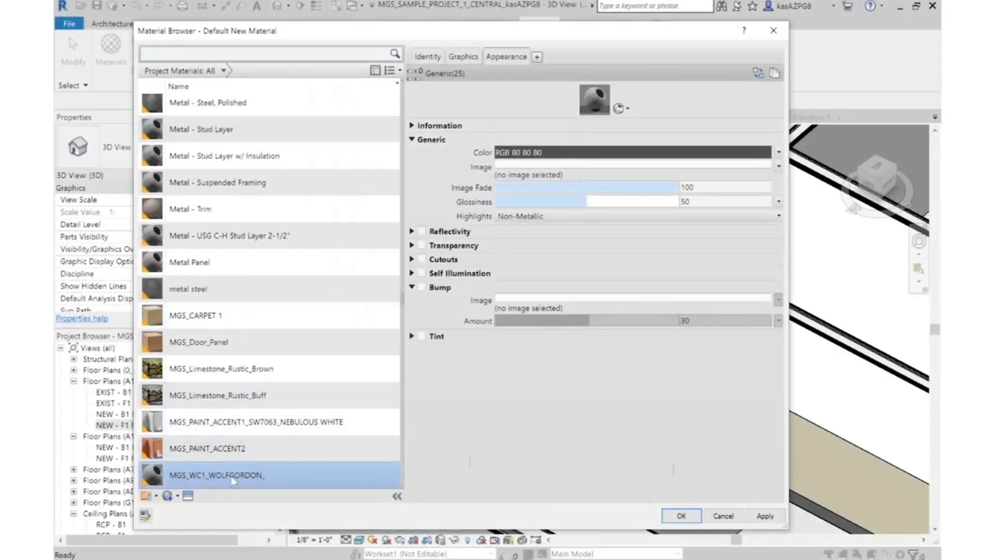
Assign MGS_WC1_WOLFGORDON_TRN-290_TRIENNEAL.jpg from MGS Standard Materials as the WC1 material's appearance image, check its texture settings, and accept the material
click(577, 166)
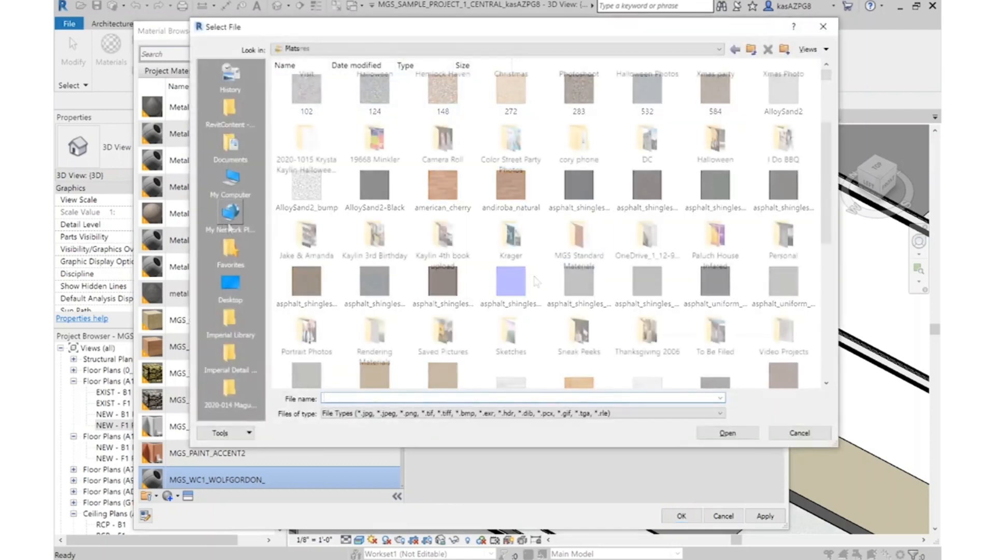
double_click(580, 243)
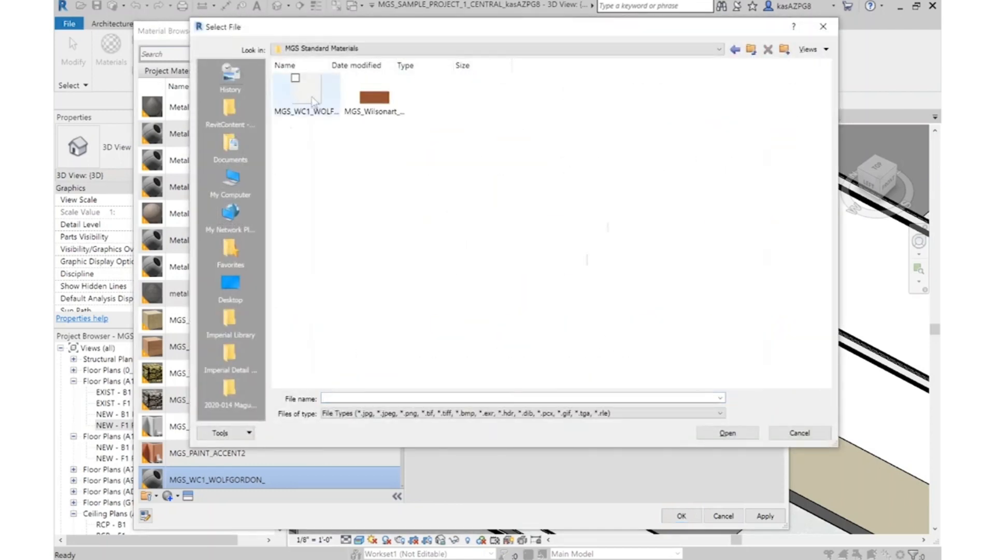
double_click(313, 99)
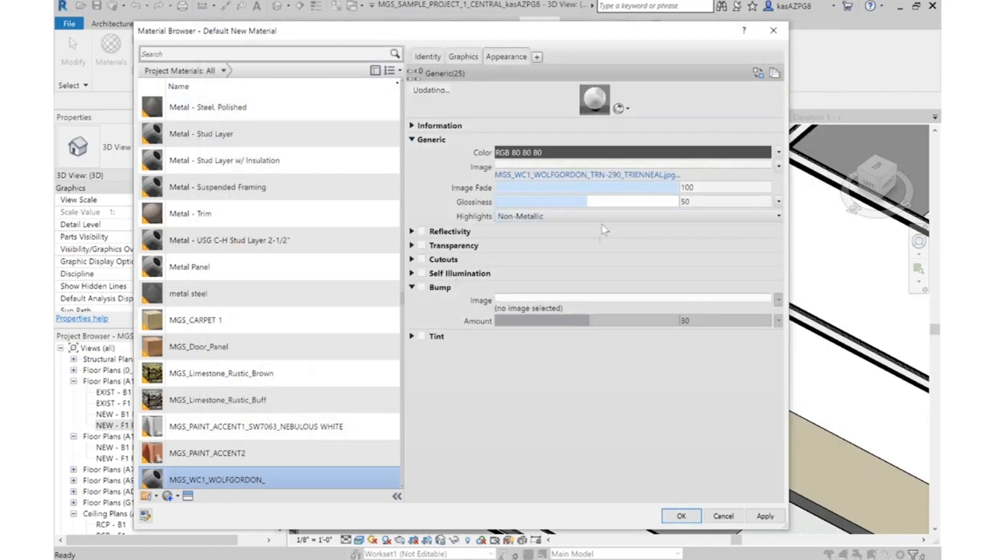
drag(642, 118, 639, 258)
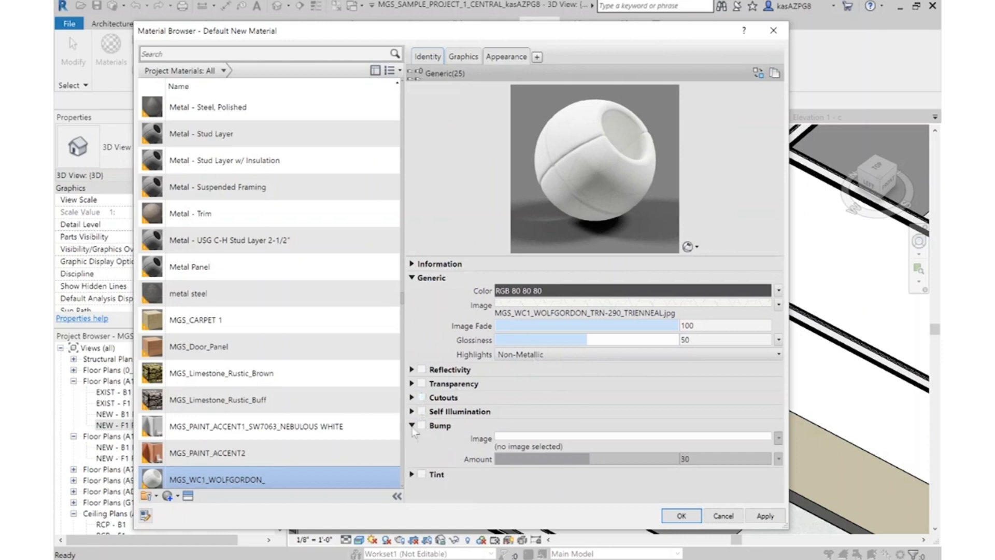
click(641, 304)
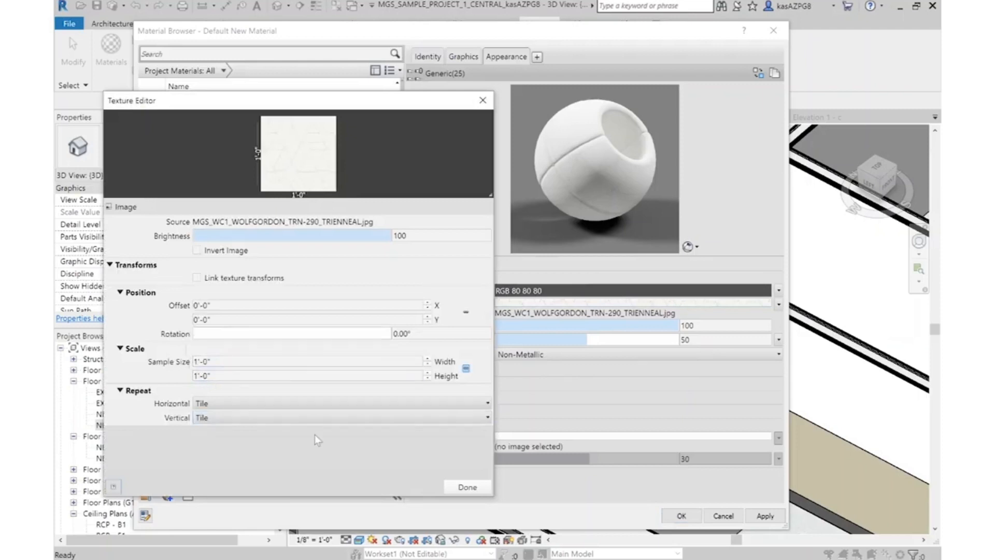
click(467, 487)
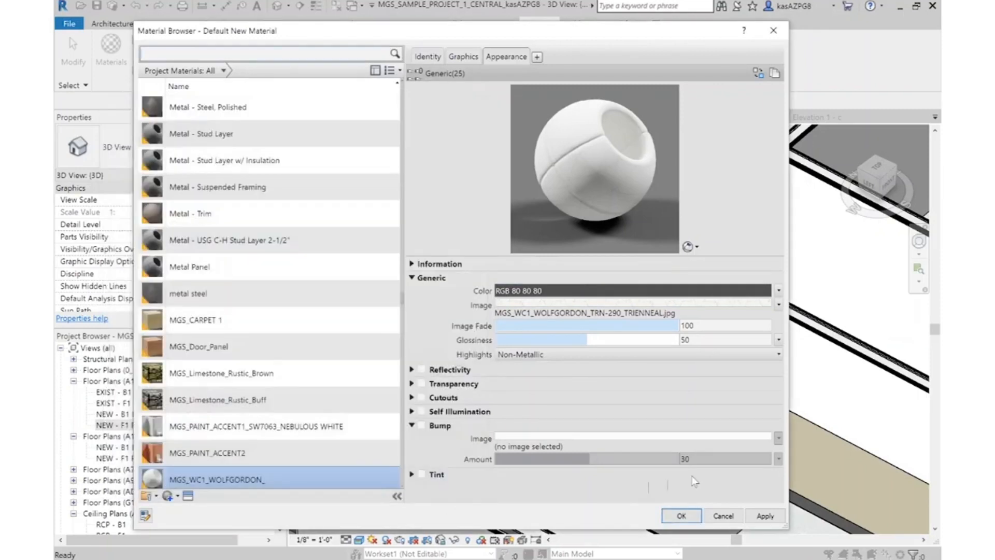
click(680, 517)
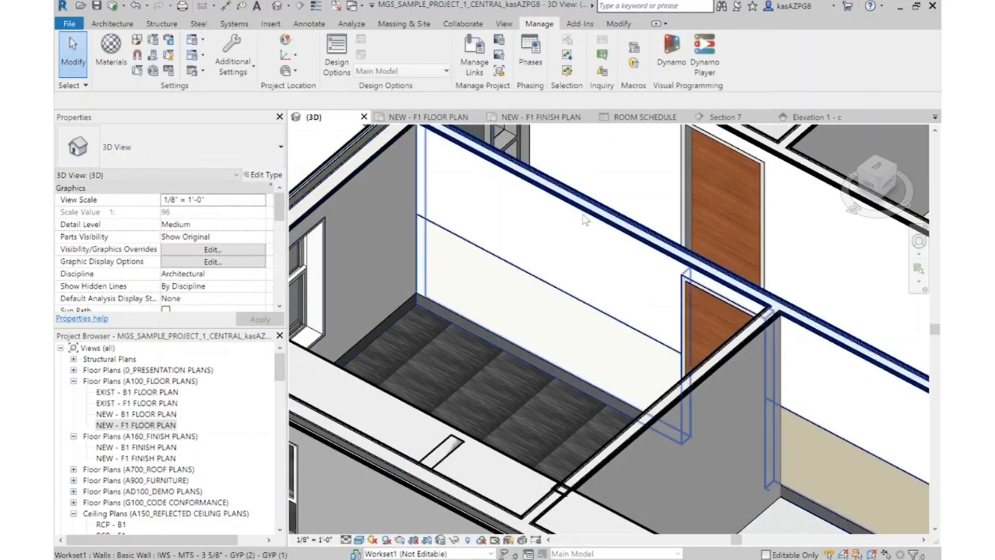
Turn on thin lines and paint the lower face of the massage room's door-side wall with MGS_WC1_WOLFGORDON_
click(553, 188)
click(315, 9)
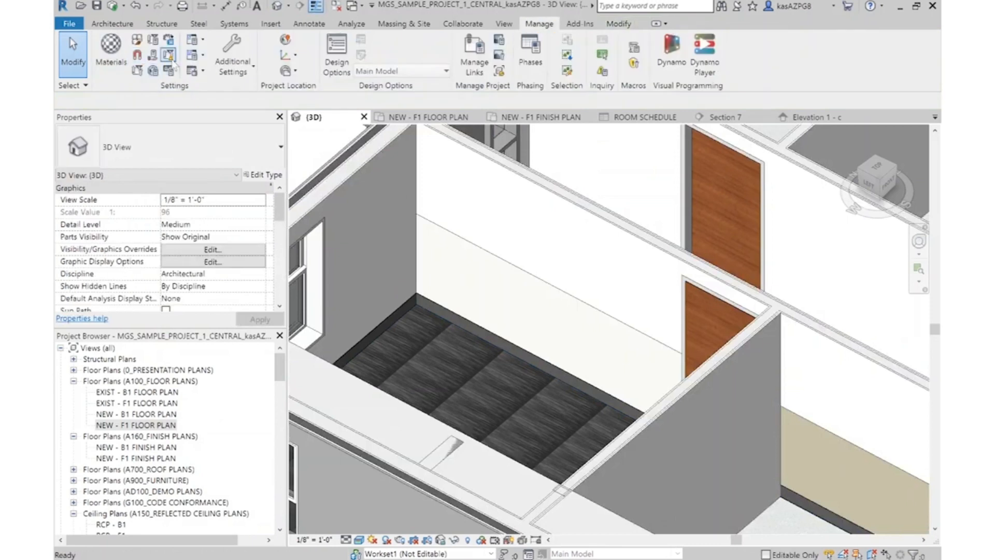
click(491, 168)
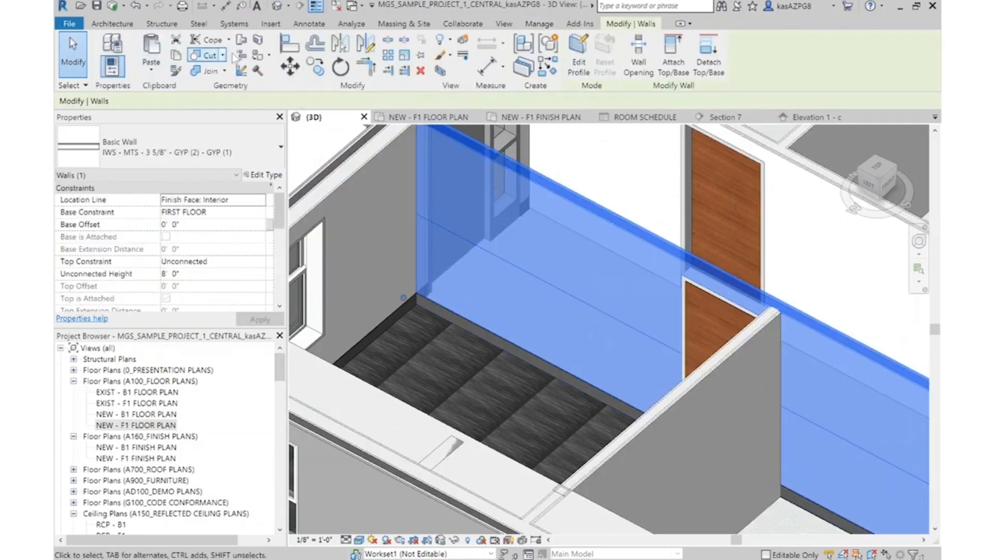
key(p)
key(t)
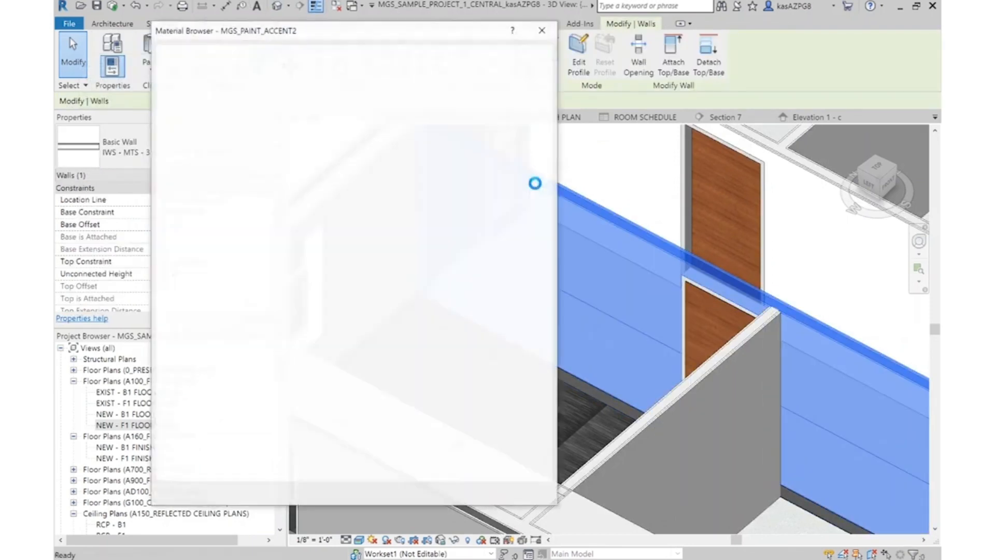
text(WC1)
click(191, 118)
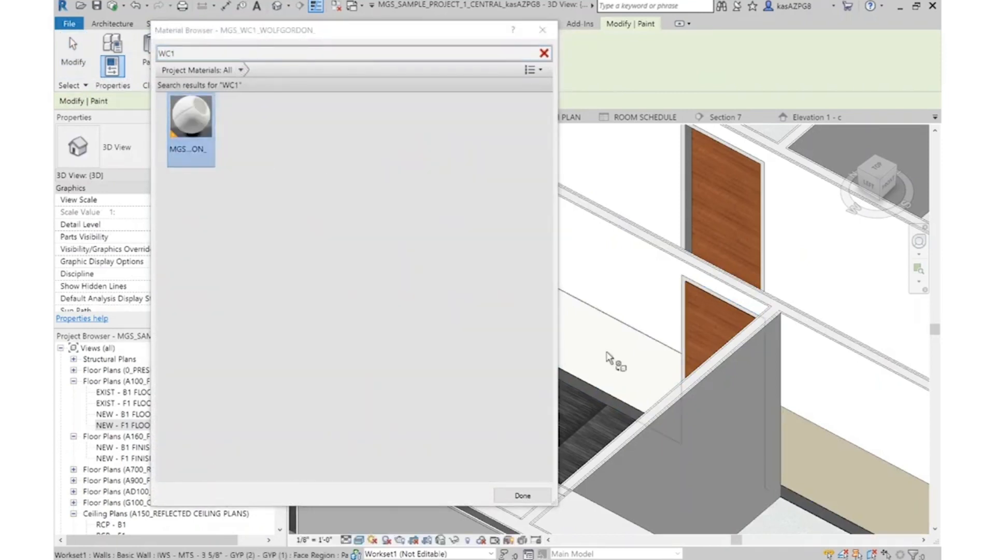
click(541, 31)
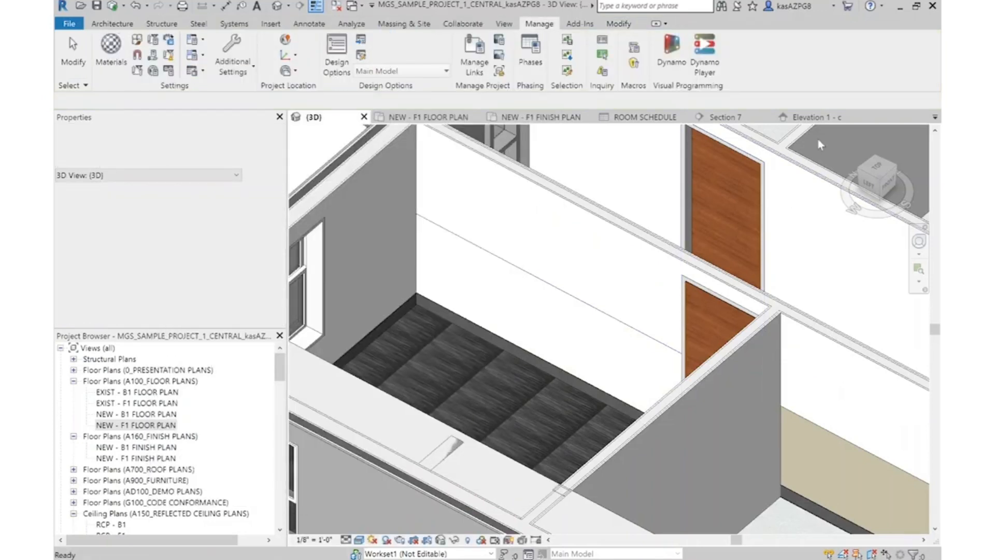
In Elevation 1 - c, set the MGS_WC1_WOLFGORDON_ material's surface foreground pattern to the ANSI38 drafting pattern
click(816, 117)
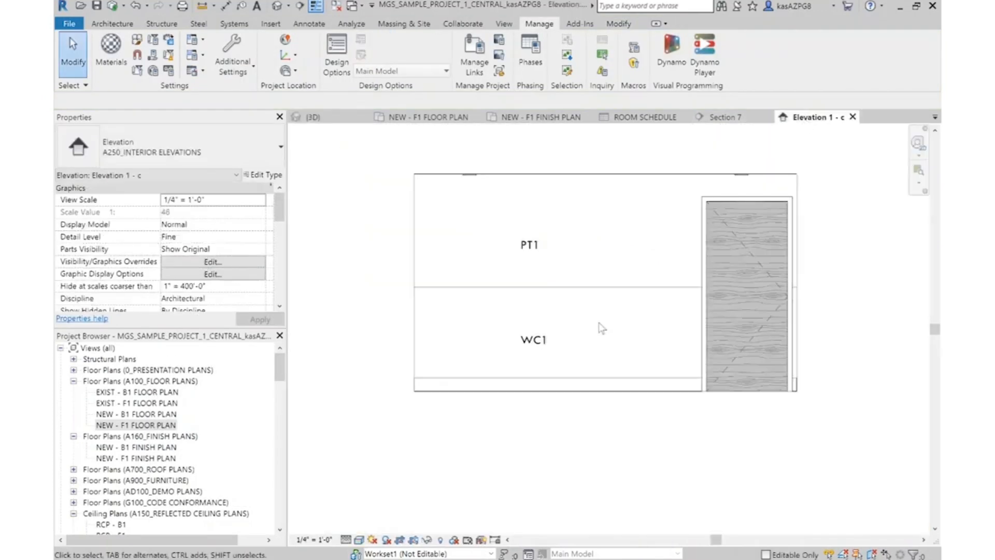
click(111, 52)
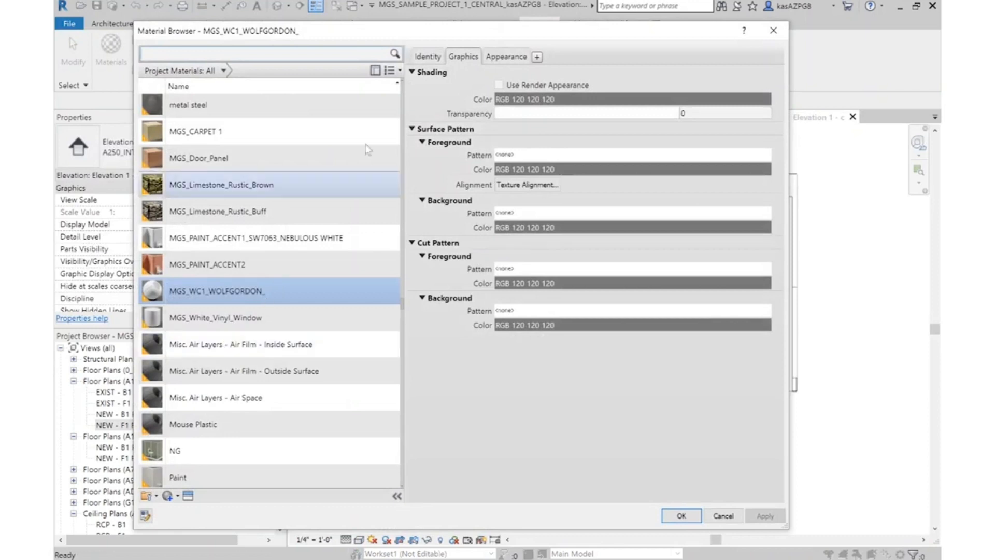
click(537, 155)
click(549, 296)
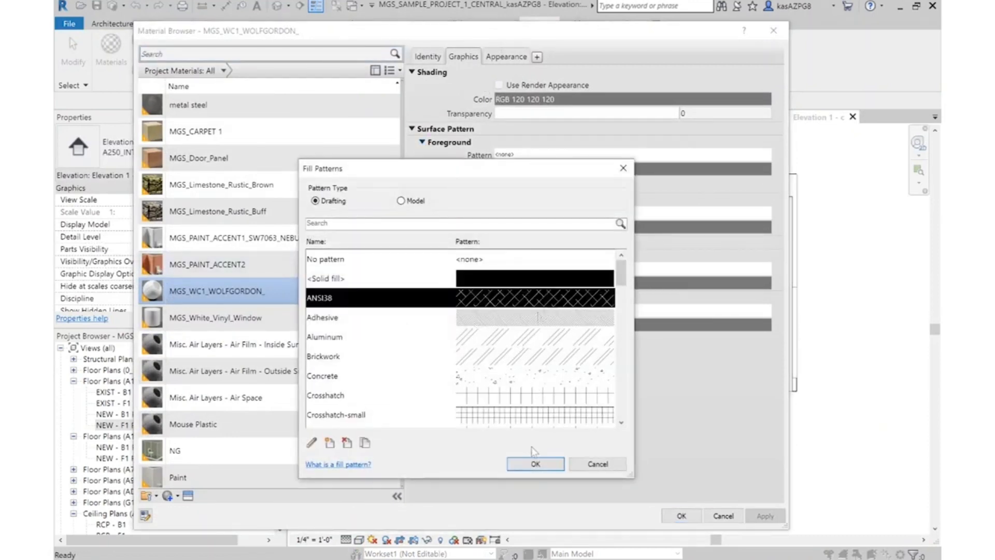
click(529, 462)
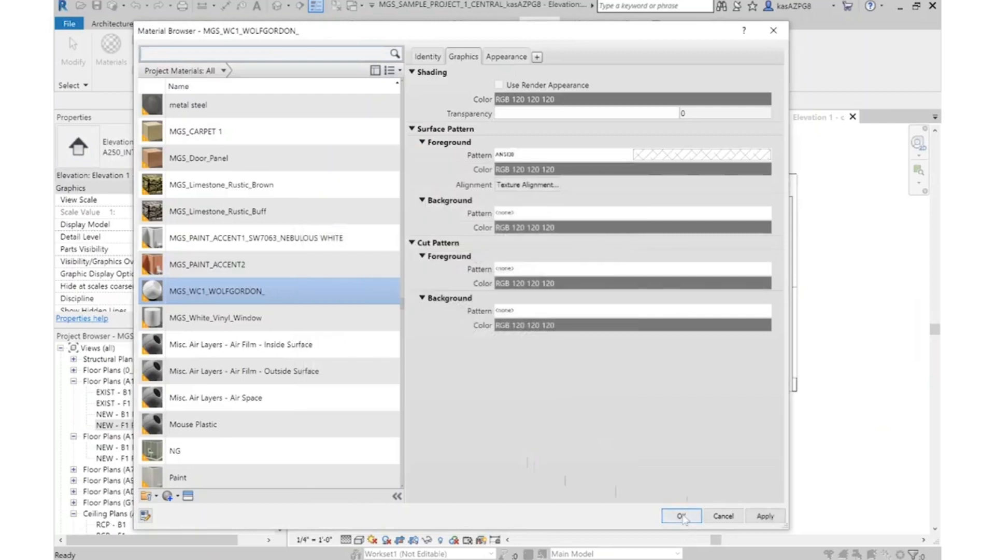
click(682, 515)
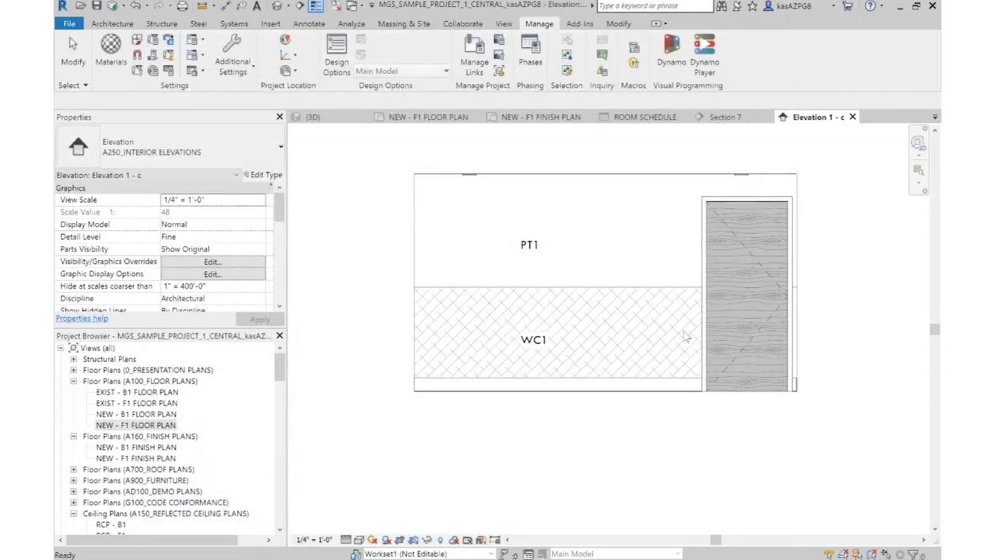